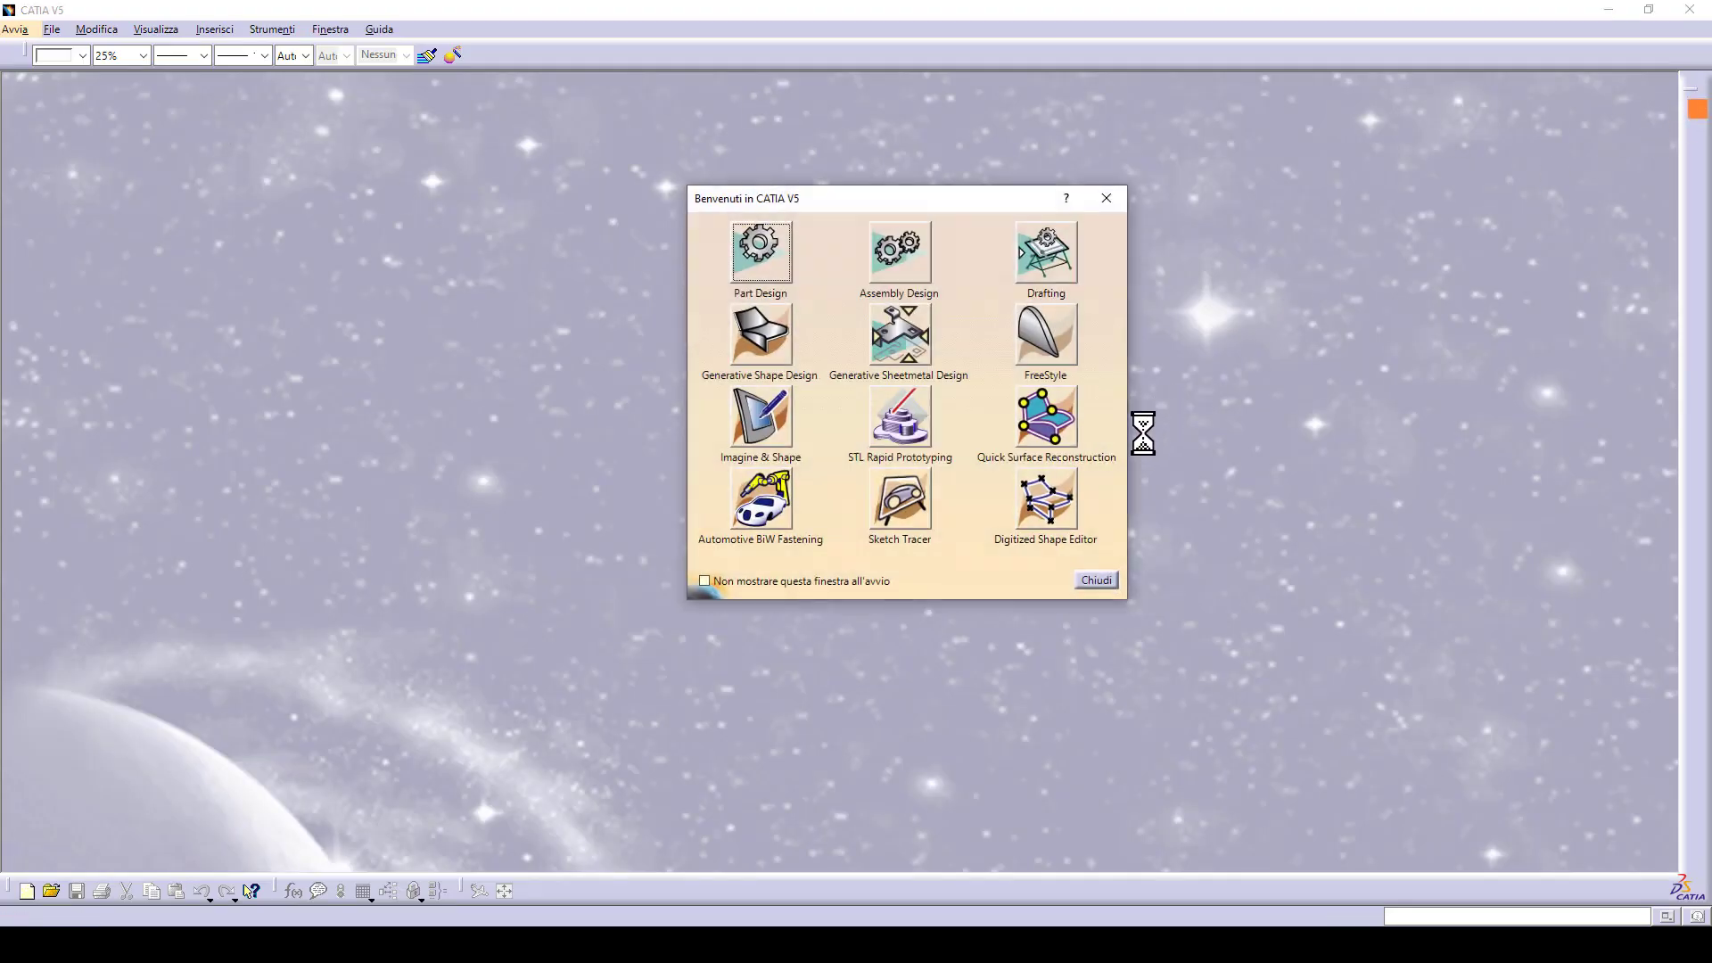
# - Start a new Sketch Tracer product and open the file chooser for a reference image
pyautogui.click(901, 501)
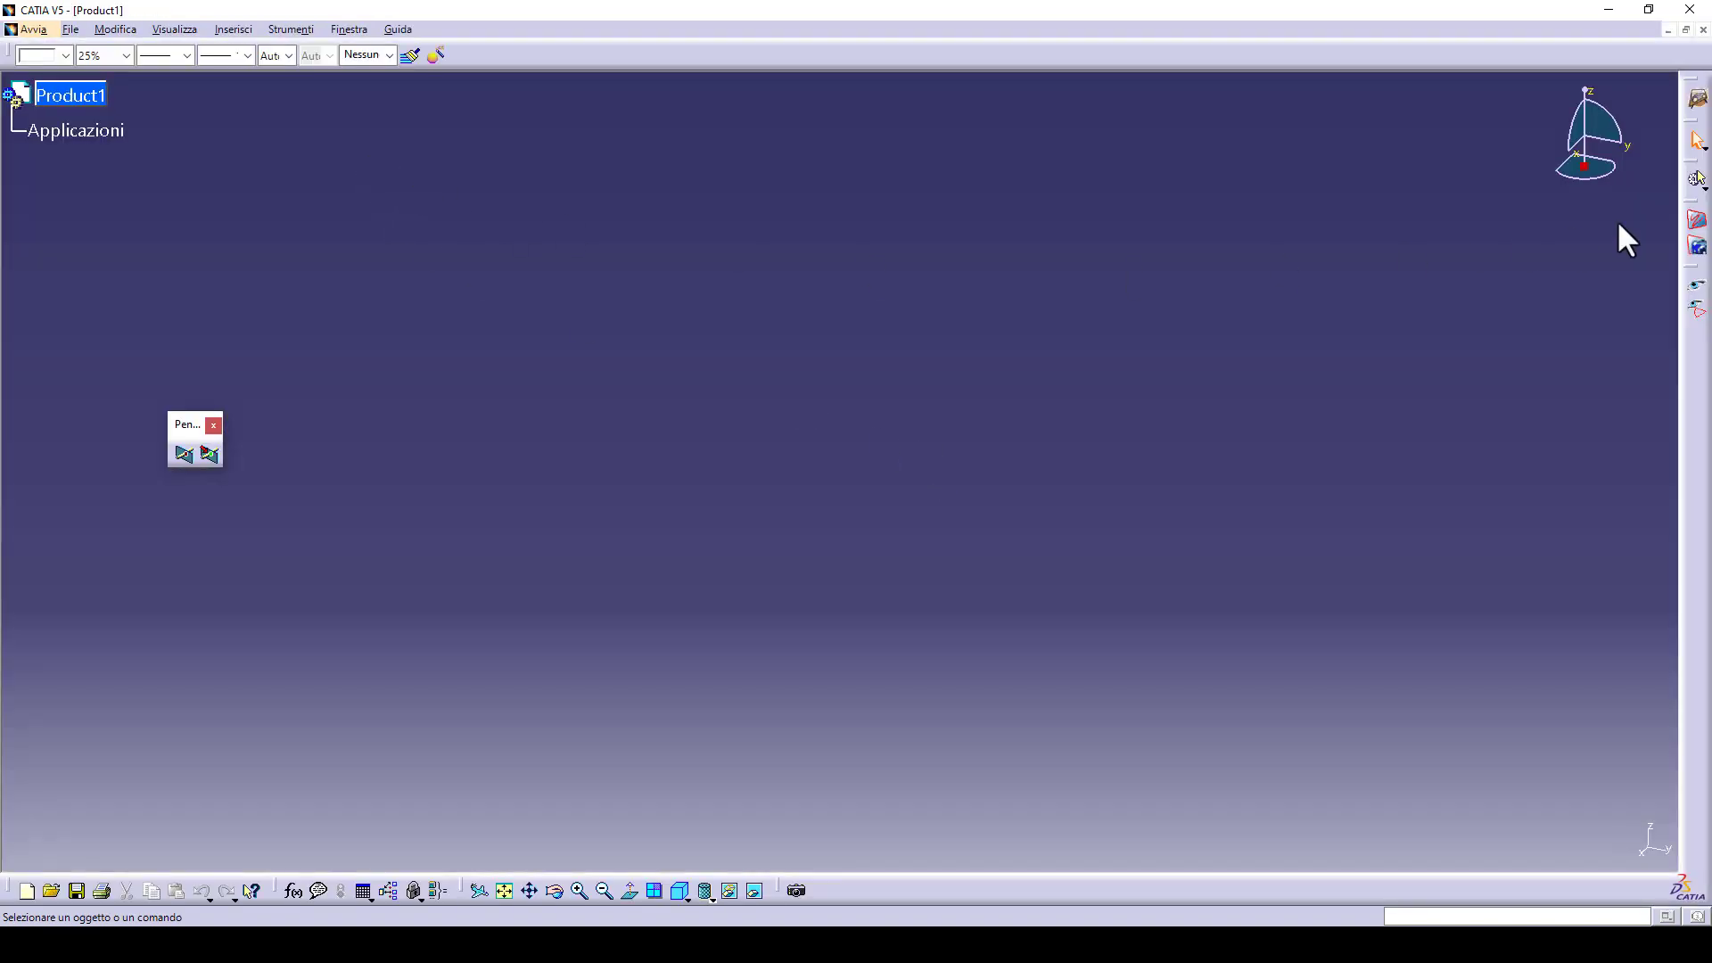
pyautogui.click(1696, 223)
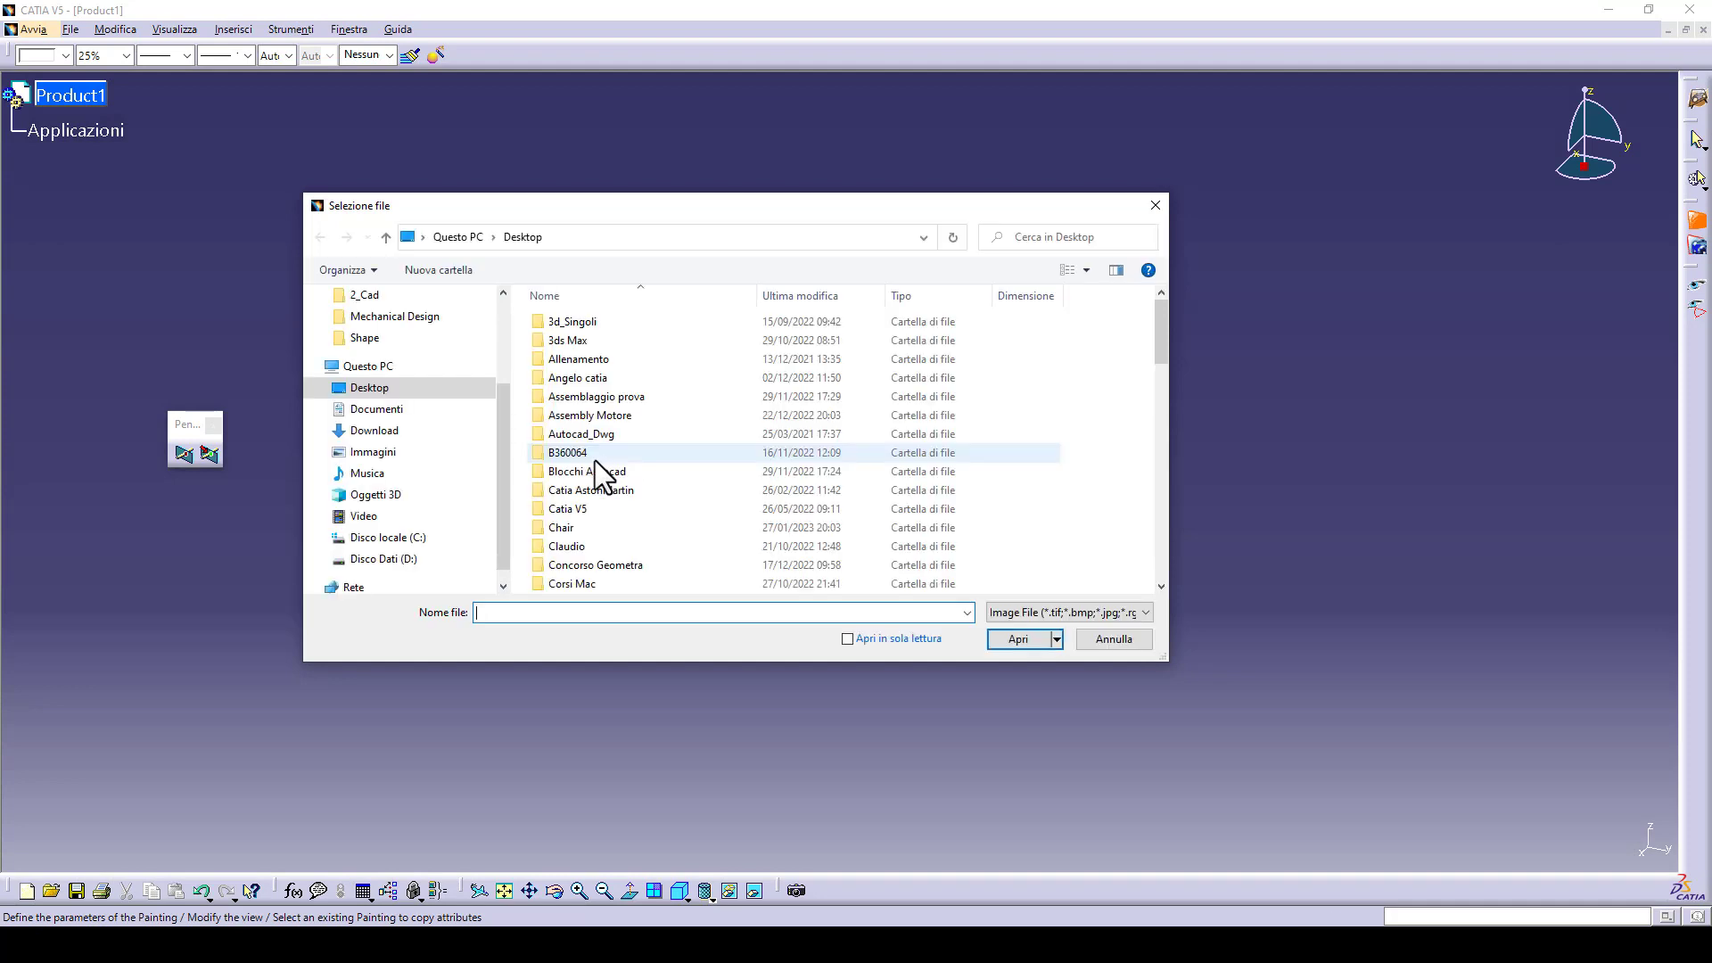
# - Load the first chair photo as a flat reference image in the Front view
pyautogui.doubleClick(563, 528)
pyautogui.doubleClick(575, 361)
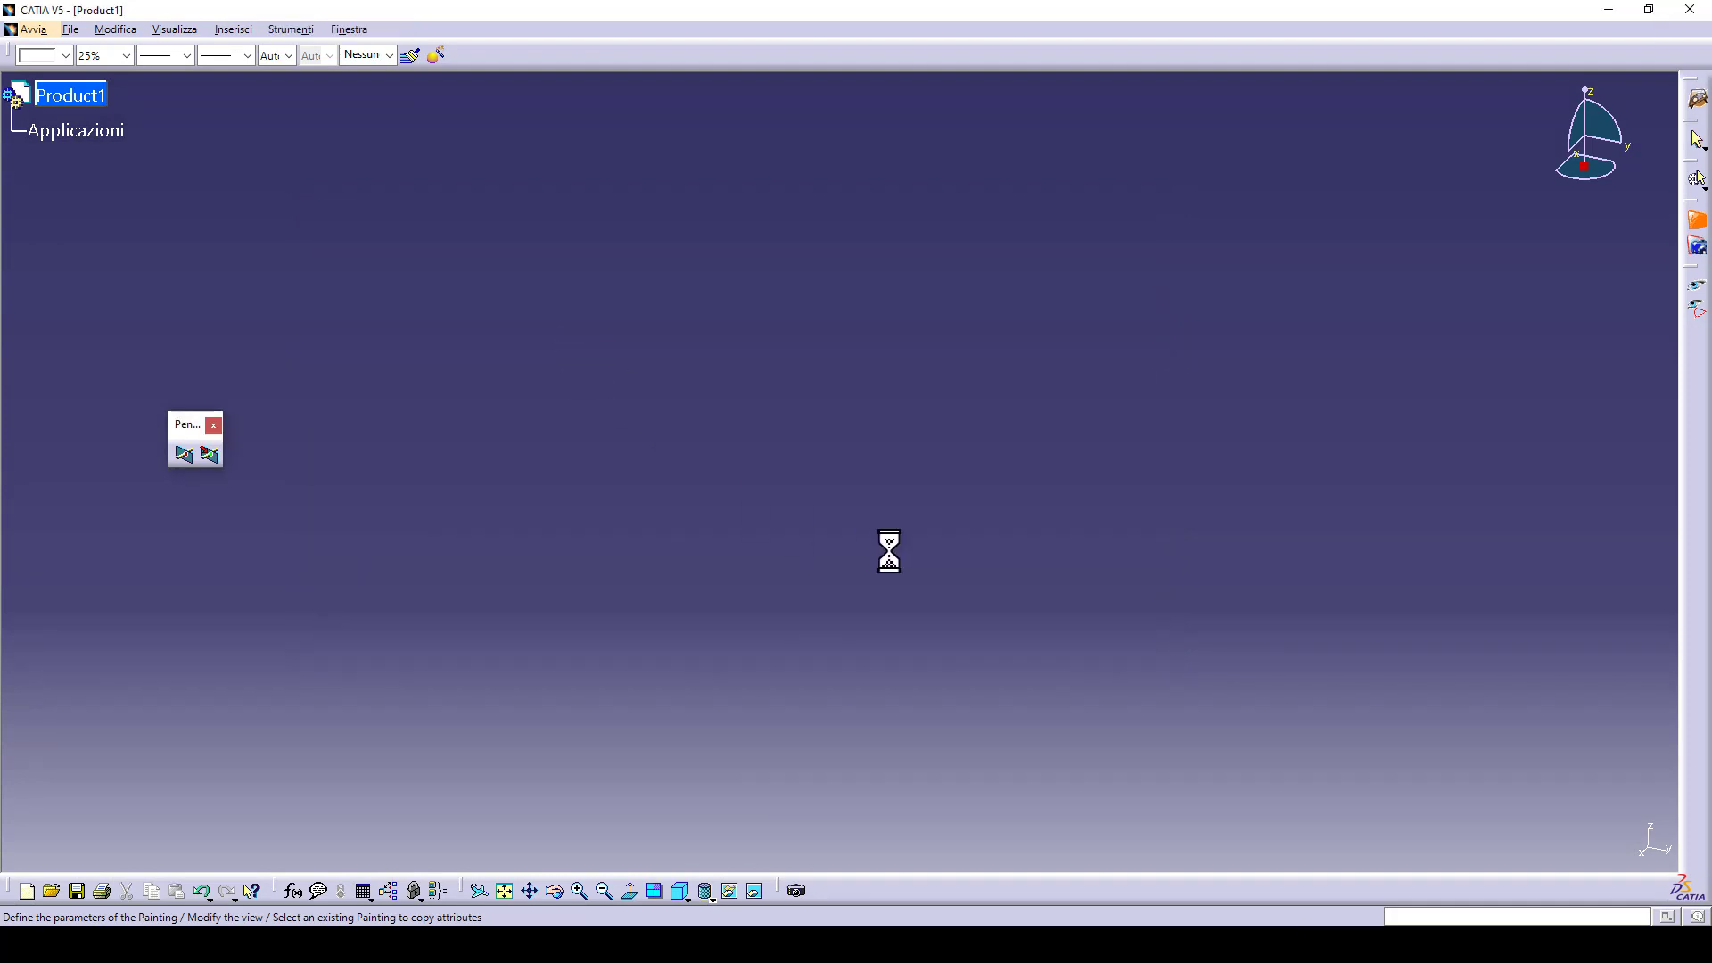
pyautogui.click(679, 890)
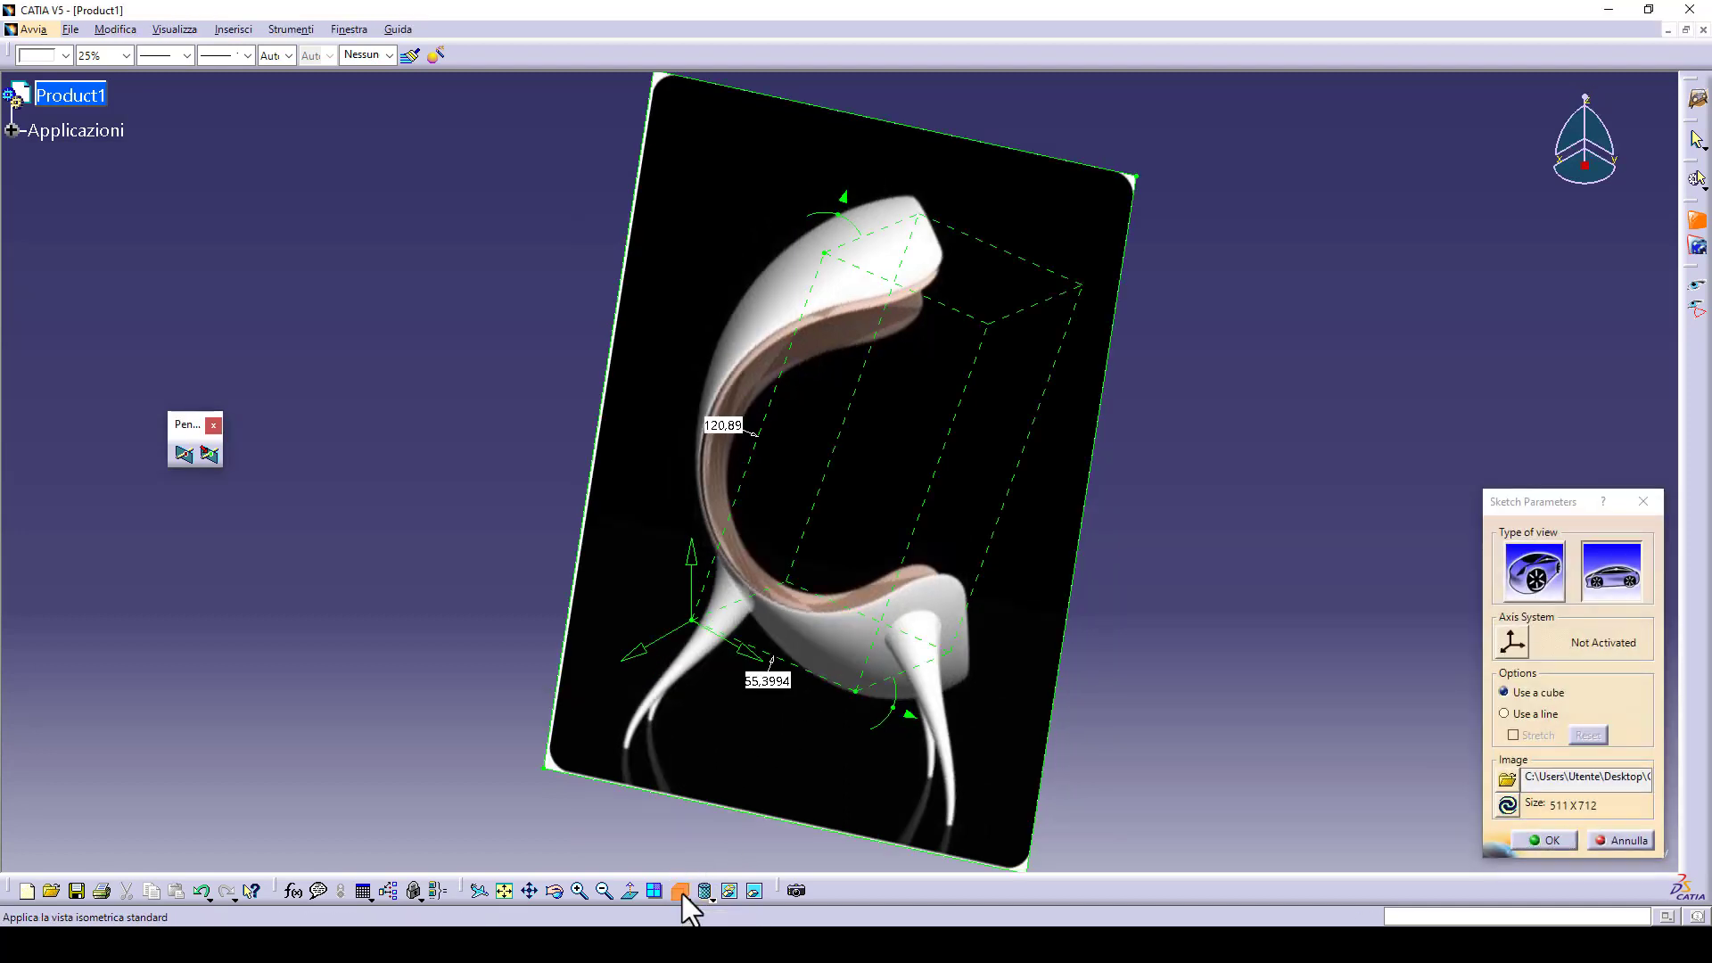
pyautogui.click(692, 900)
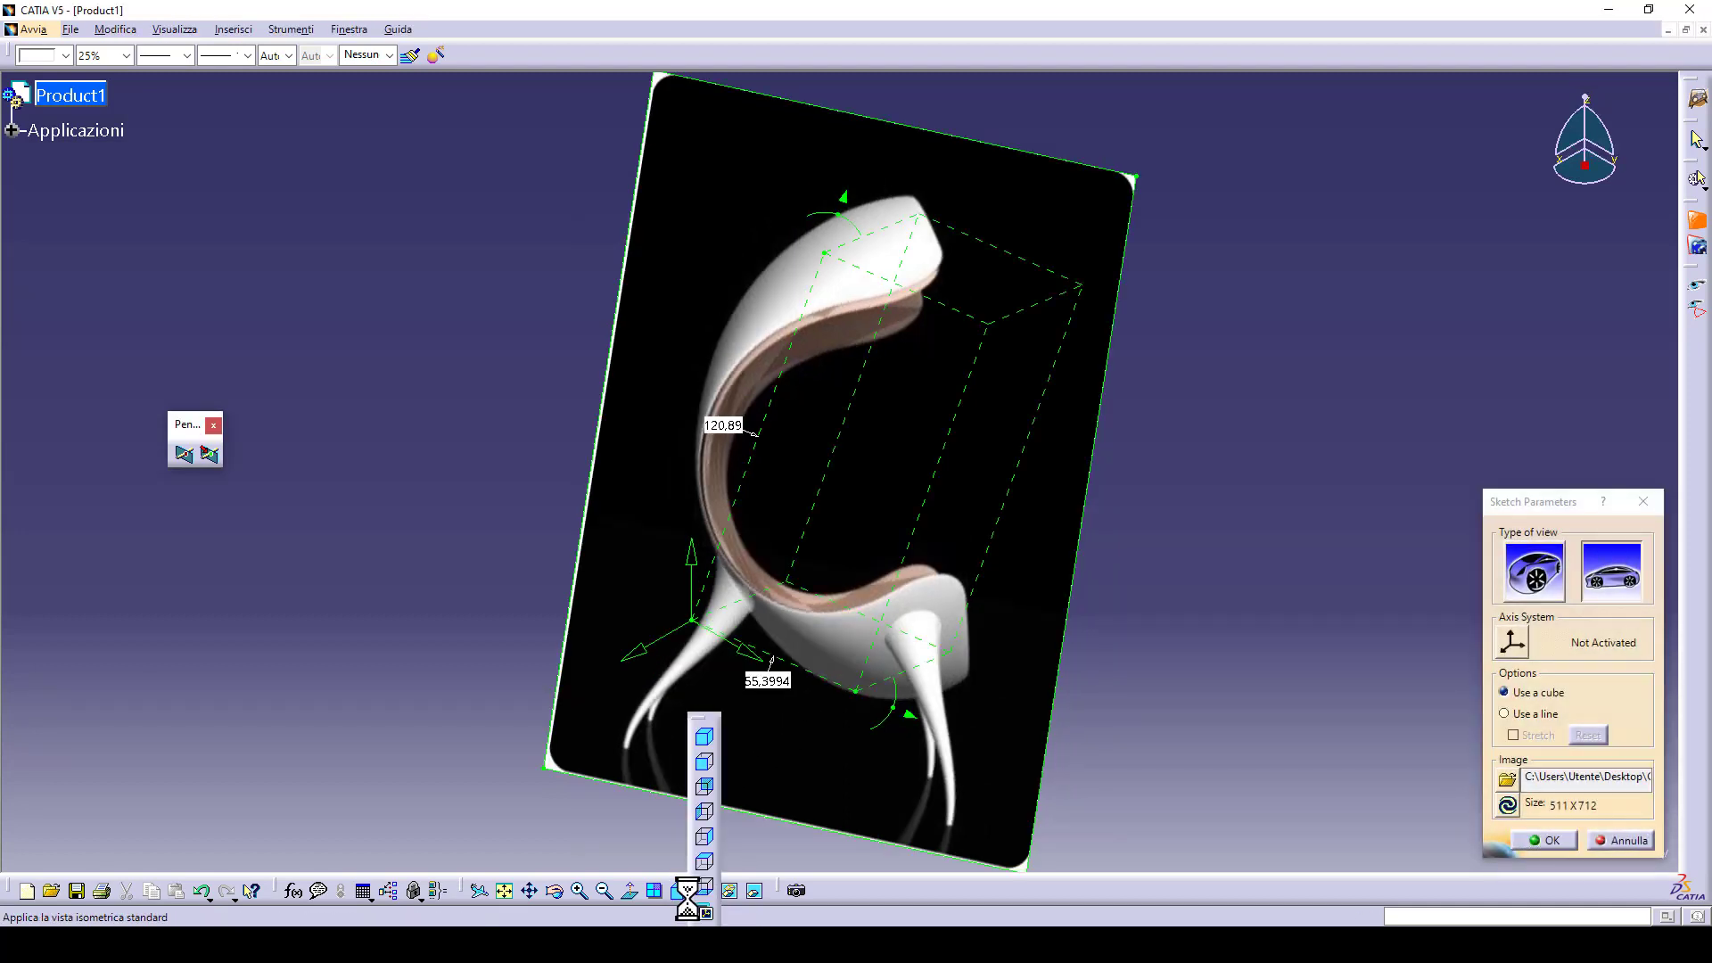
pyautogui.click(705, 762)
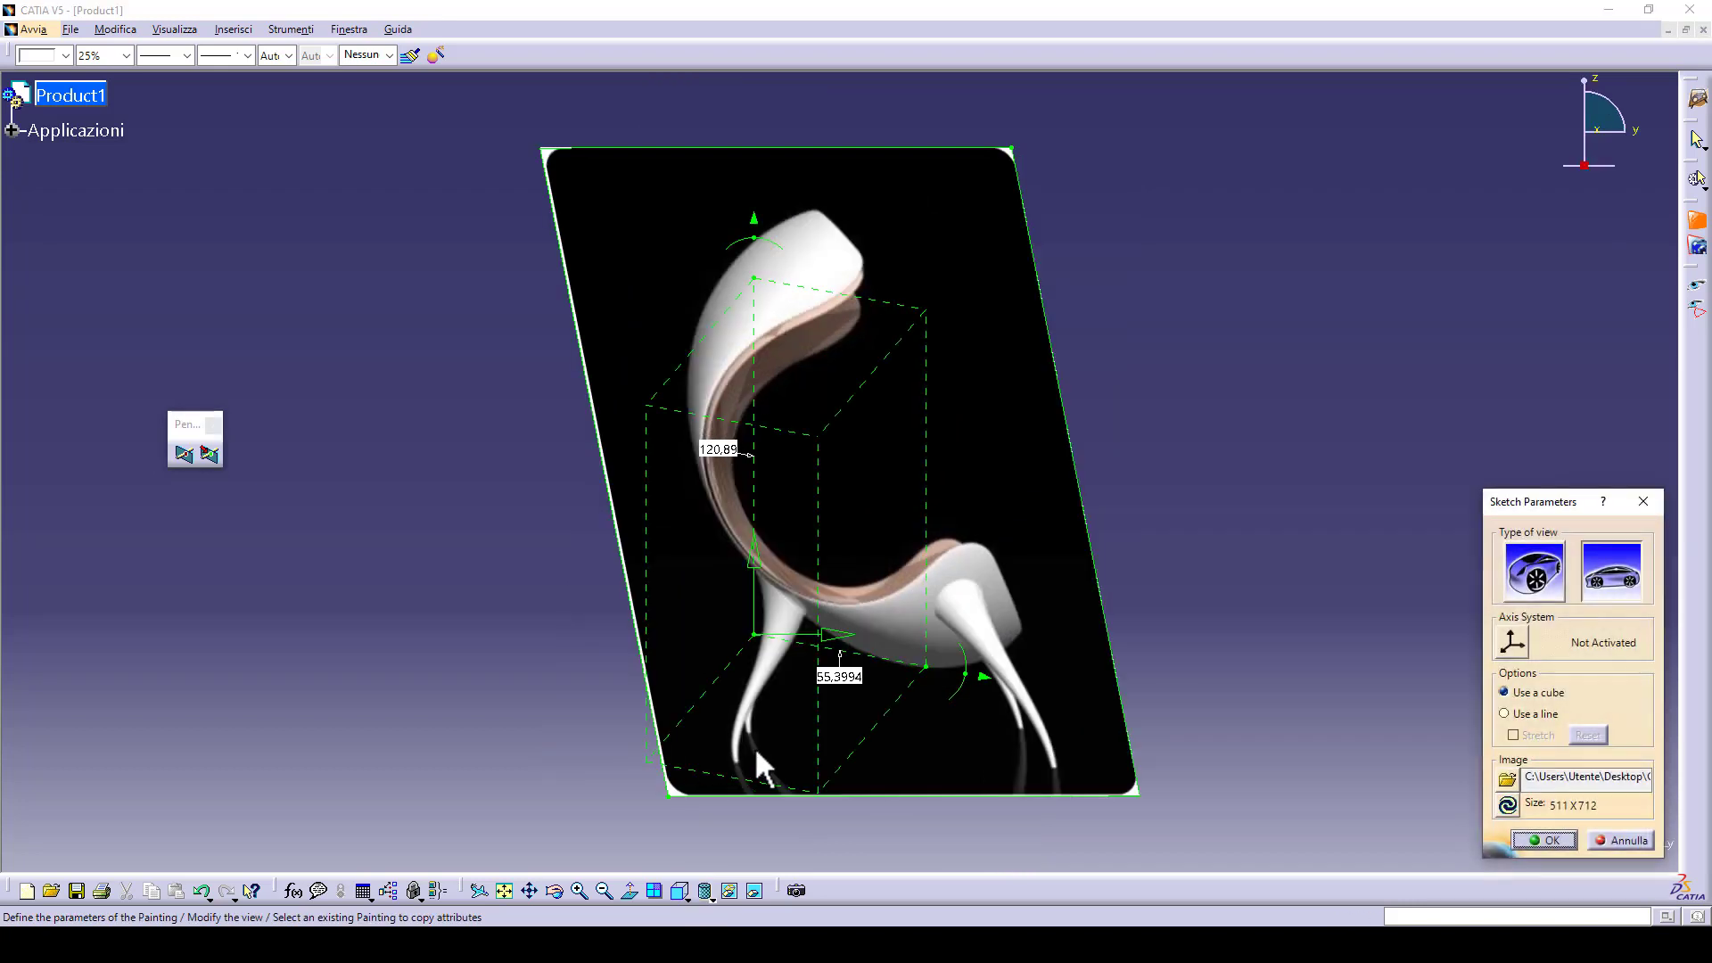
pyautogui.click(1612, 587)
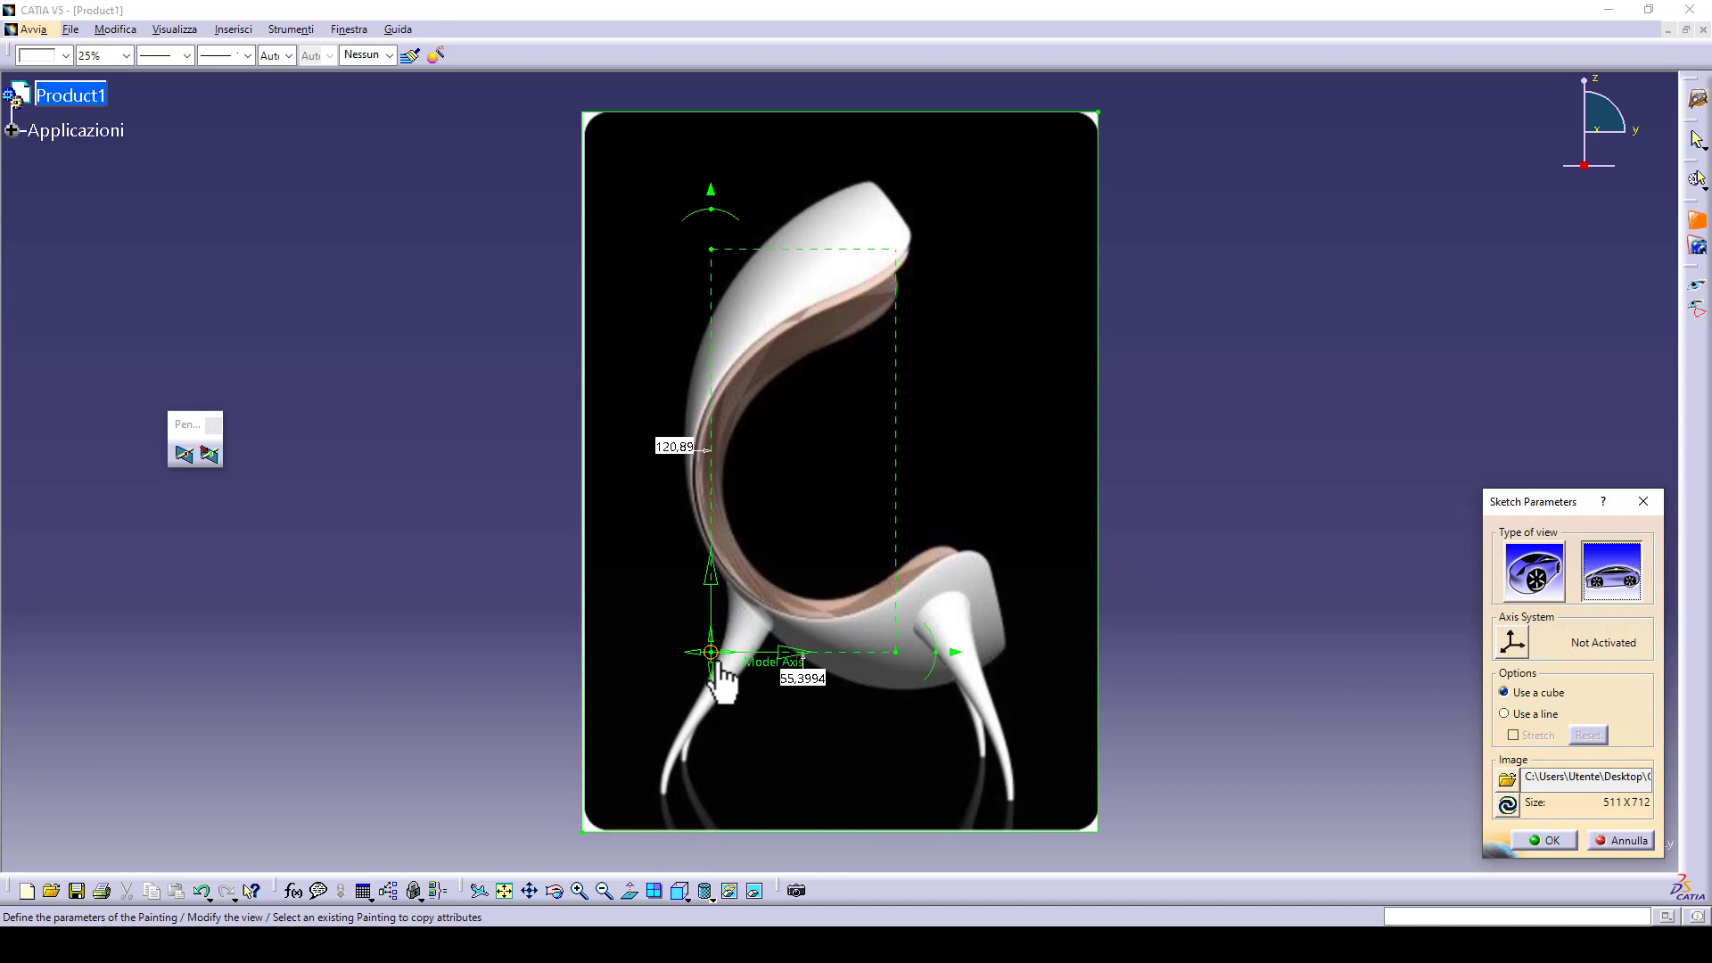
# - Stretch the image sizing box from the chair's feet to its full width and top
pyautogui.moveTo(711, 653)
pyautogui.mouseDown()
pyautogui.moveTo(707, 807)
pyautogui.moveTo(657, 799)
pyautogui.moveTo(661, 815)
pyautogui.mouseUp()
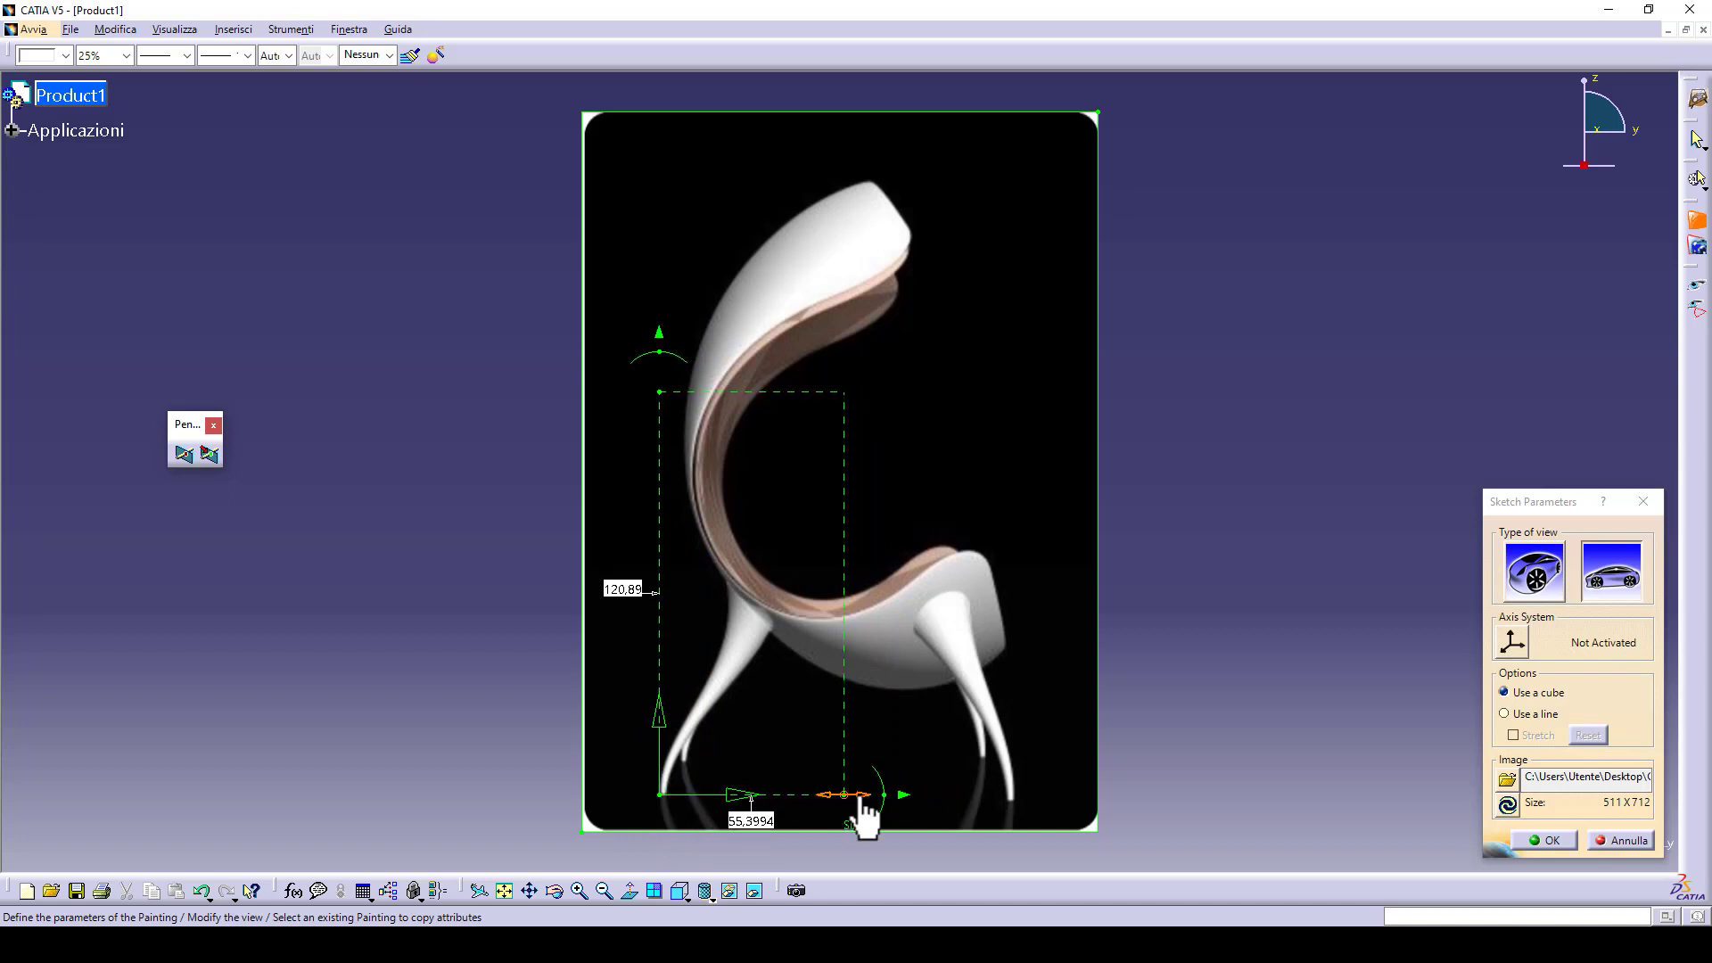
pyautogui.moveTo(863, 802)
pyautogui.mouseDown()
pyautogui.moveTo(1046, 807)
pyautogui.moveTo(1033, 812)
pyautogui.mouseUp()
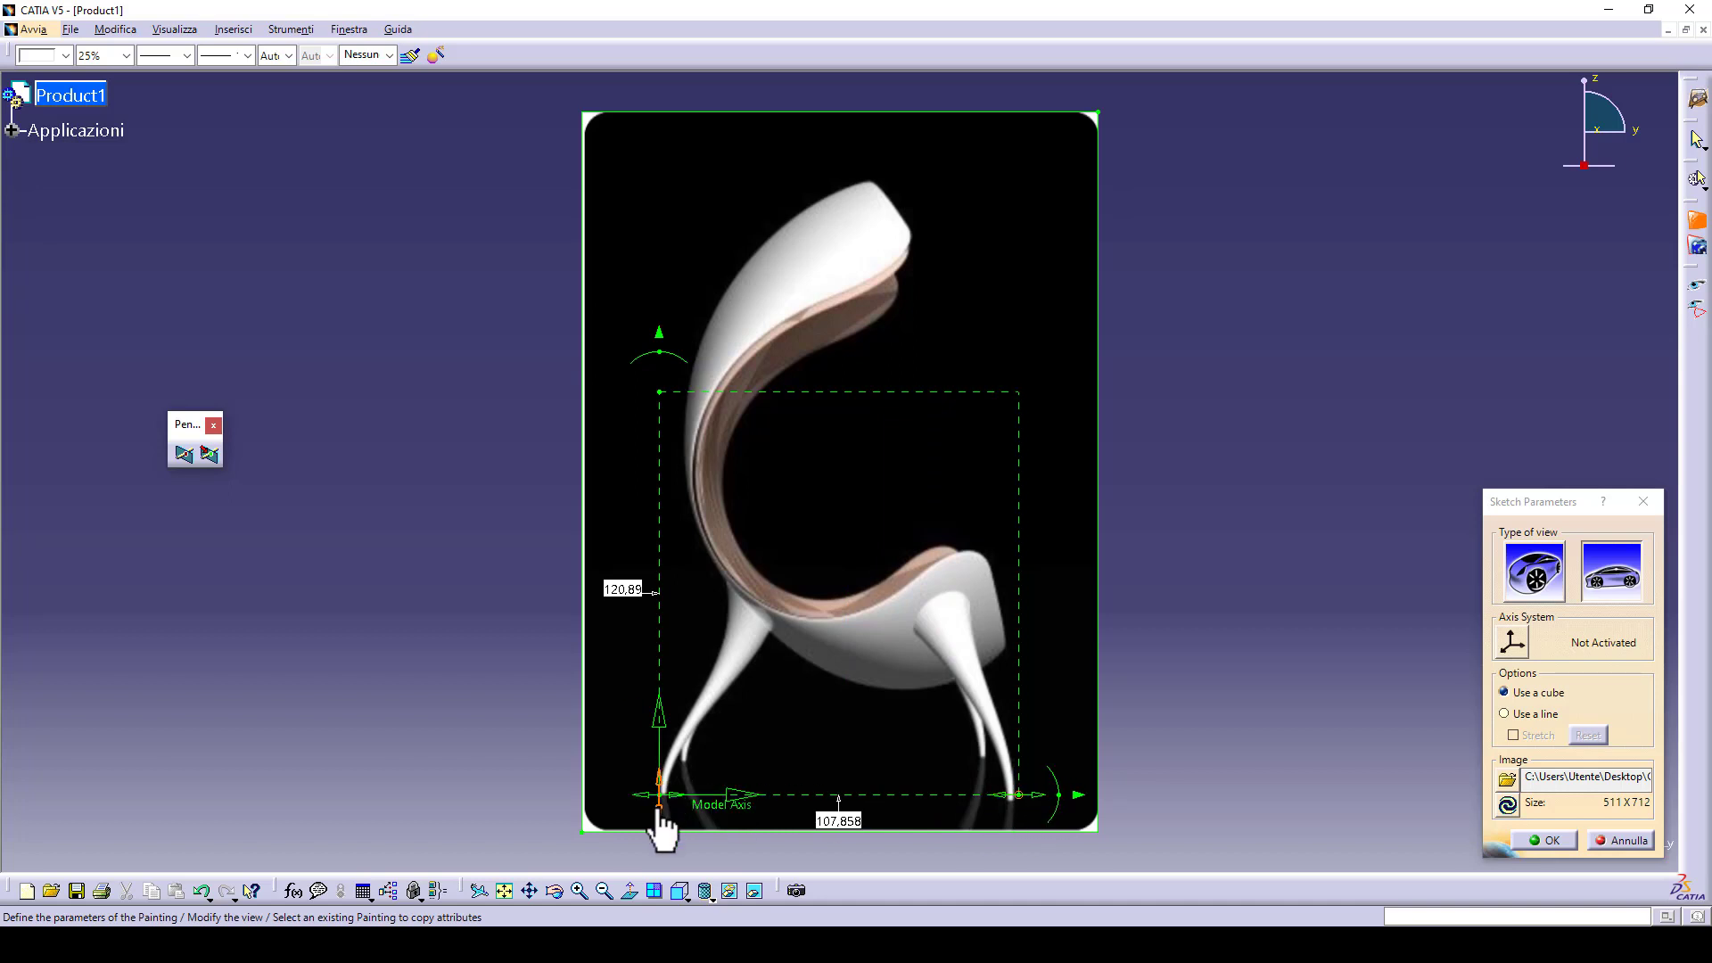
pyautogui.moveTo(659, 805); pyautogui.dragTo(659, 811)
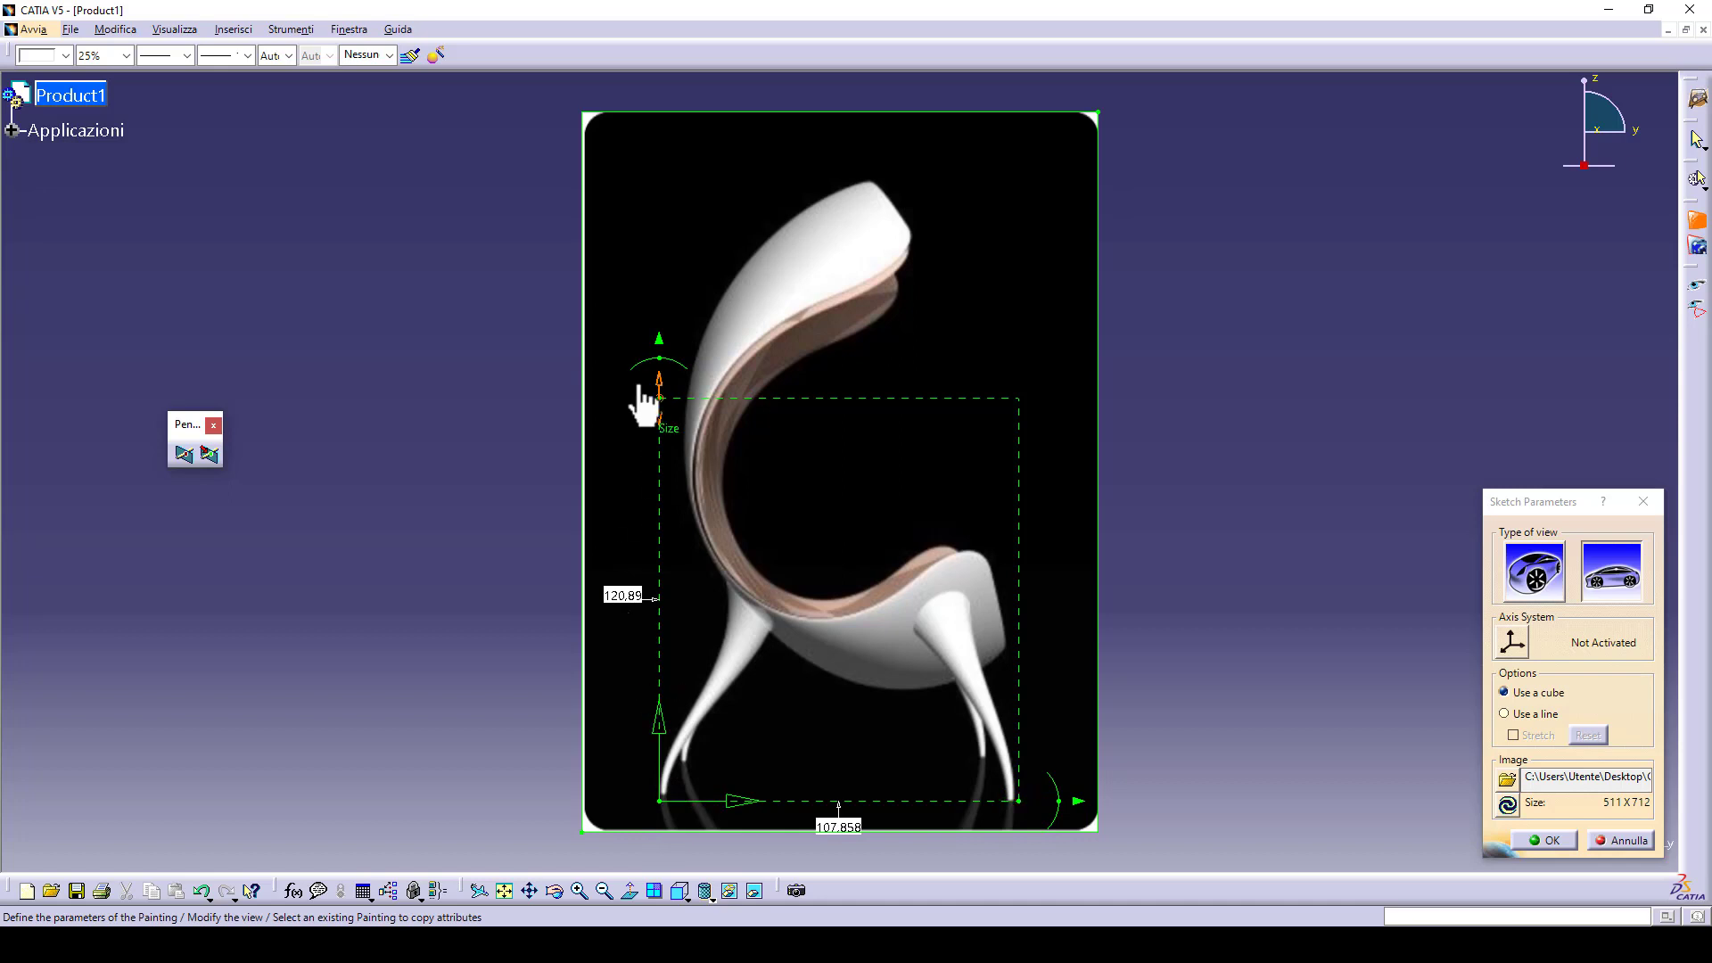
pyautogui.moveTo(661, 406); pyautogui.dragTo(668, 177)
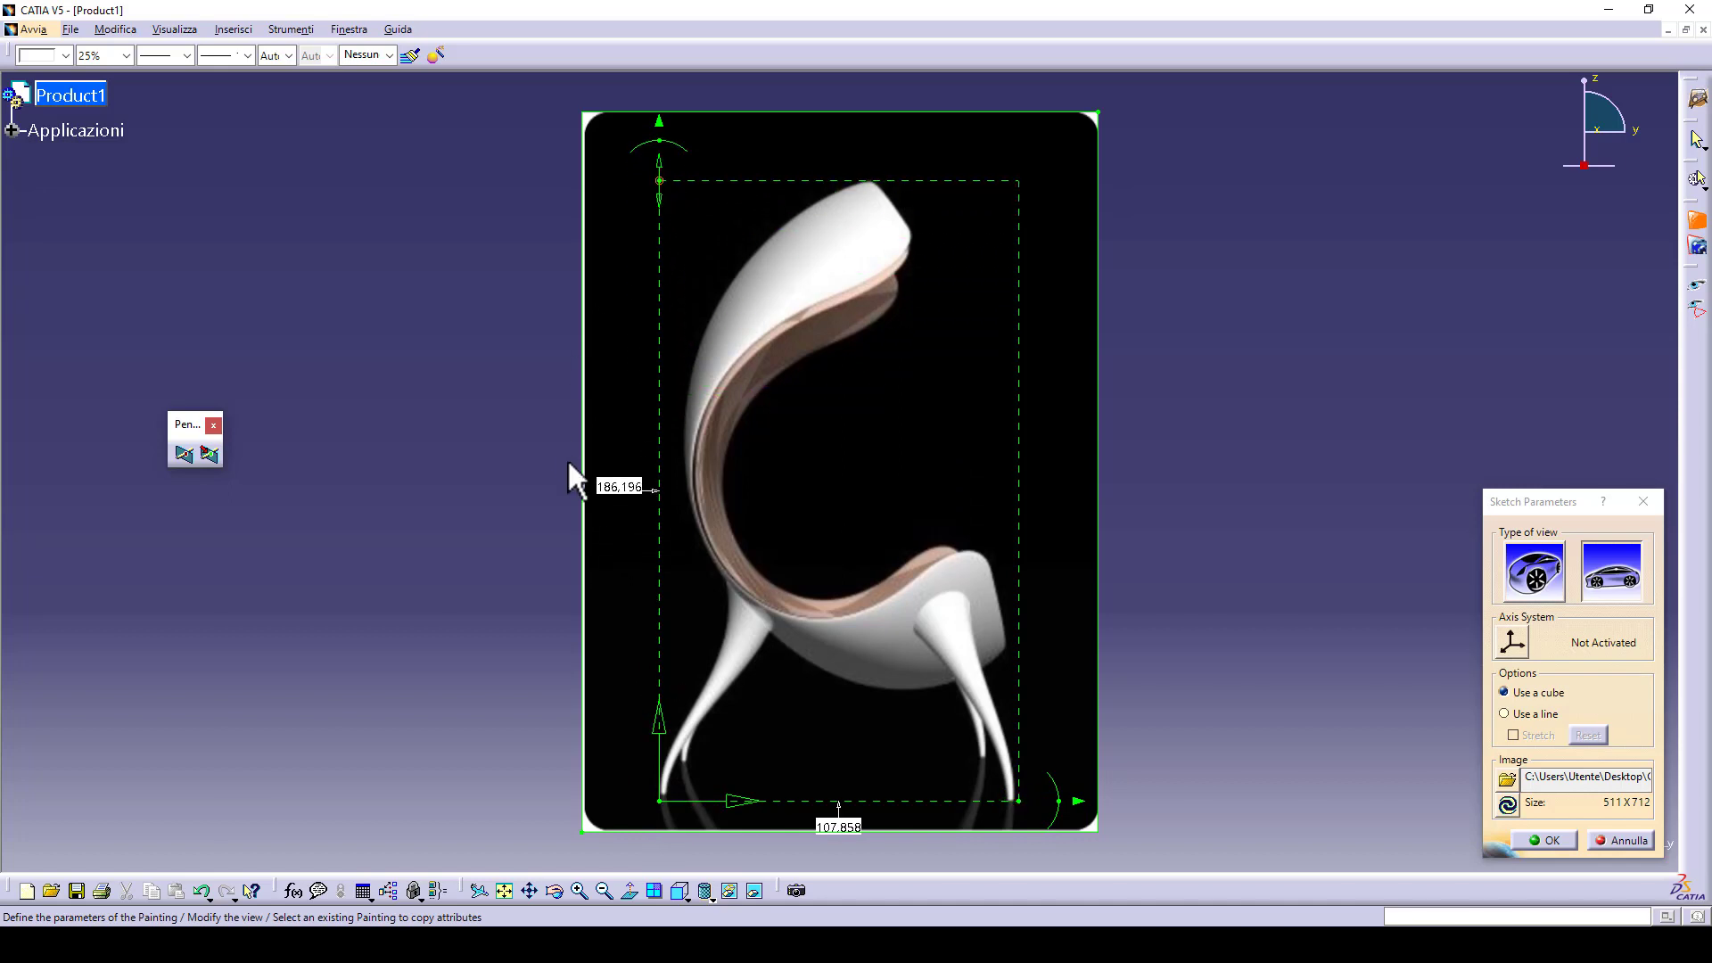
# - Set the image height to 1000 mm, trim the frame's top, right and bottom edges, and place it
pyautogui.doubleClick(619, 486)
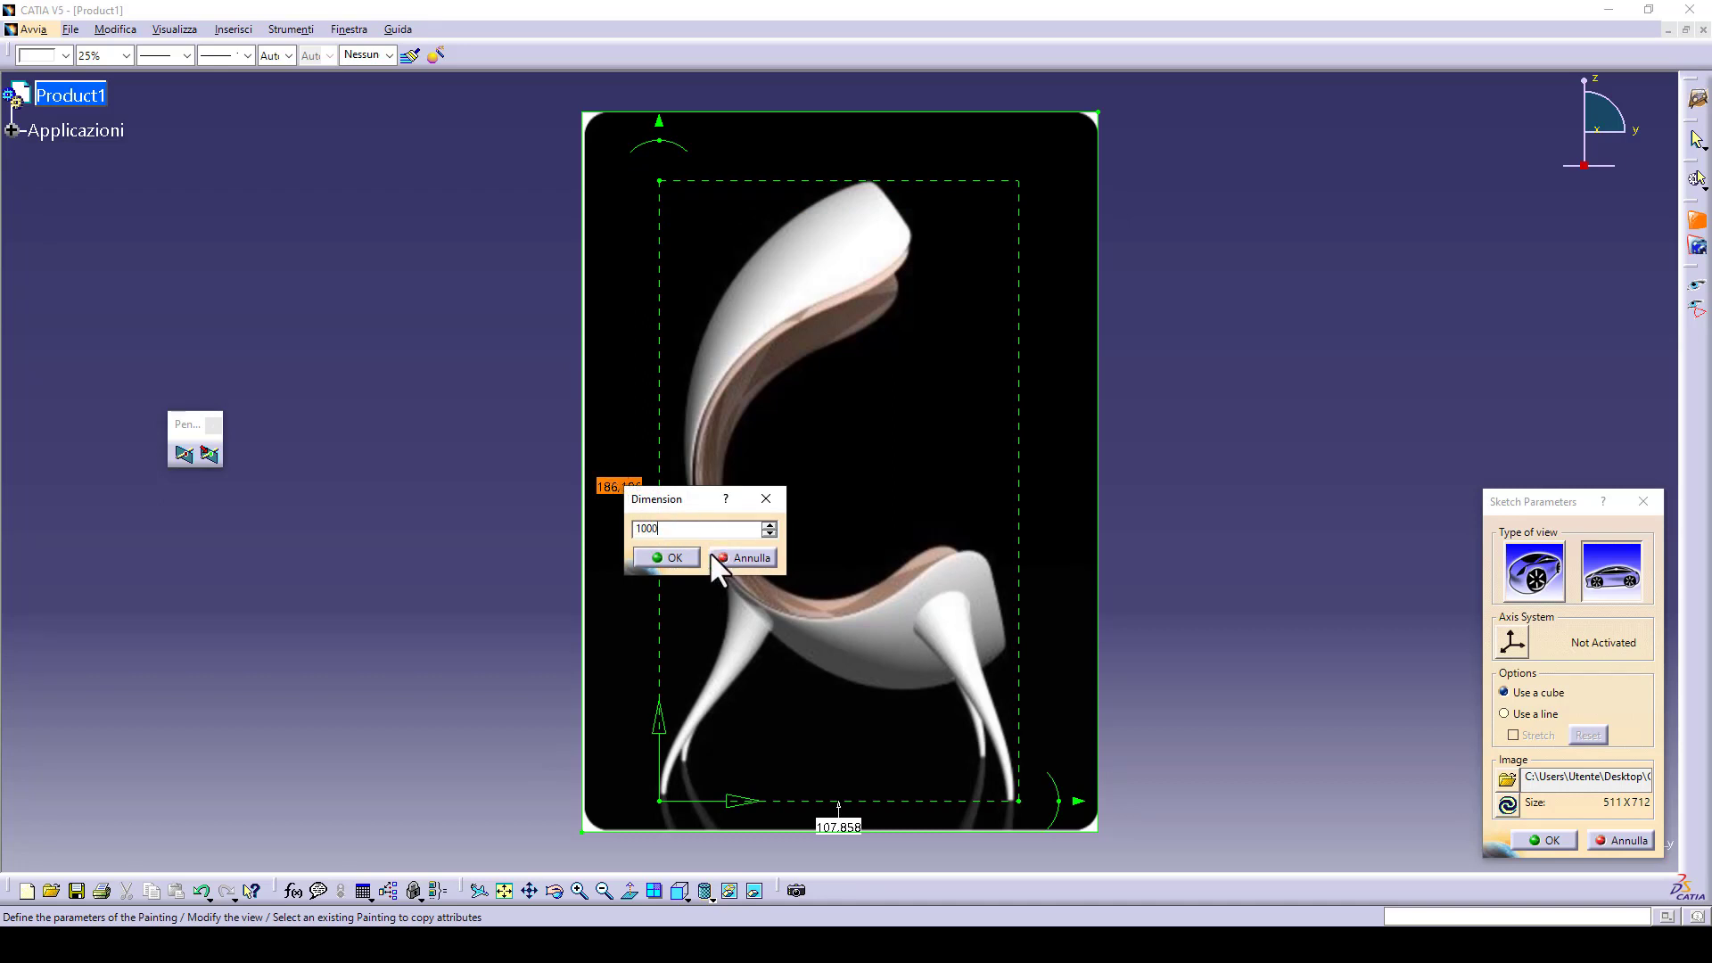
pyautogui.click(676, 560)
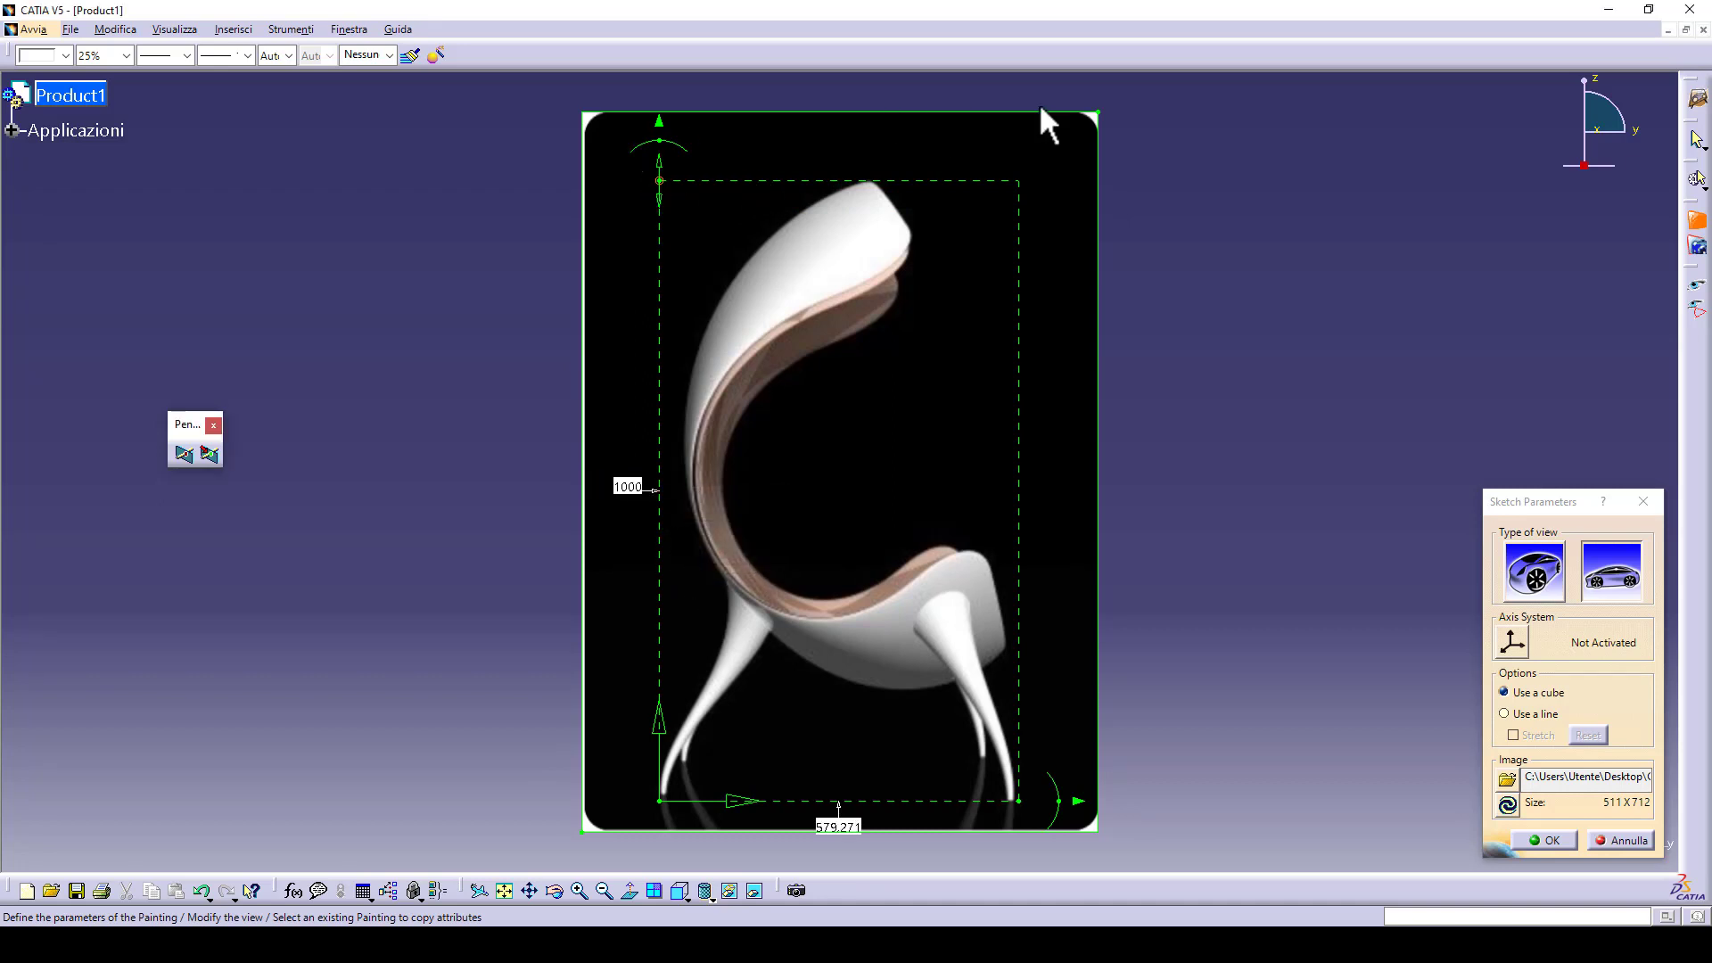
pyautogui.moveTo(1098, 120); pyautogui.dragTo(1095, 201)
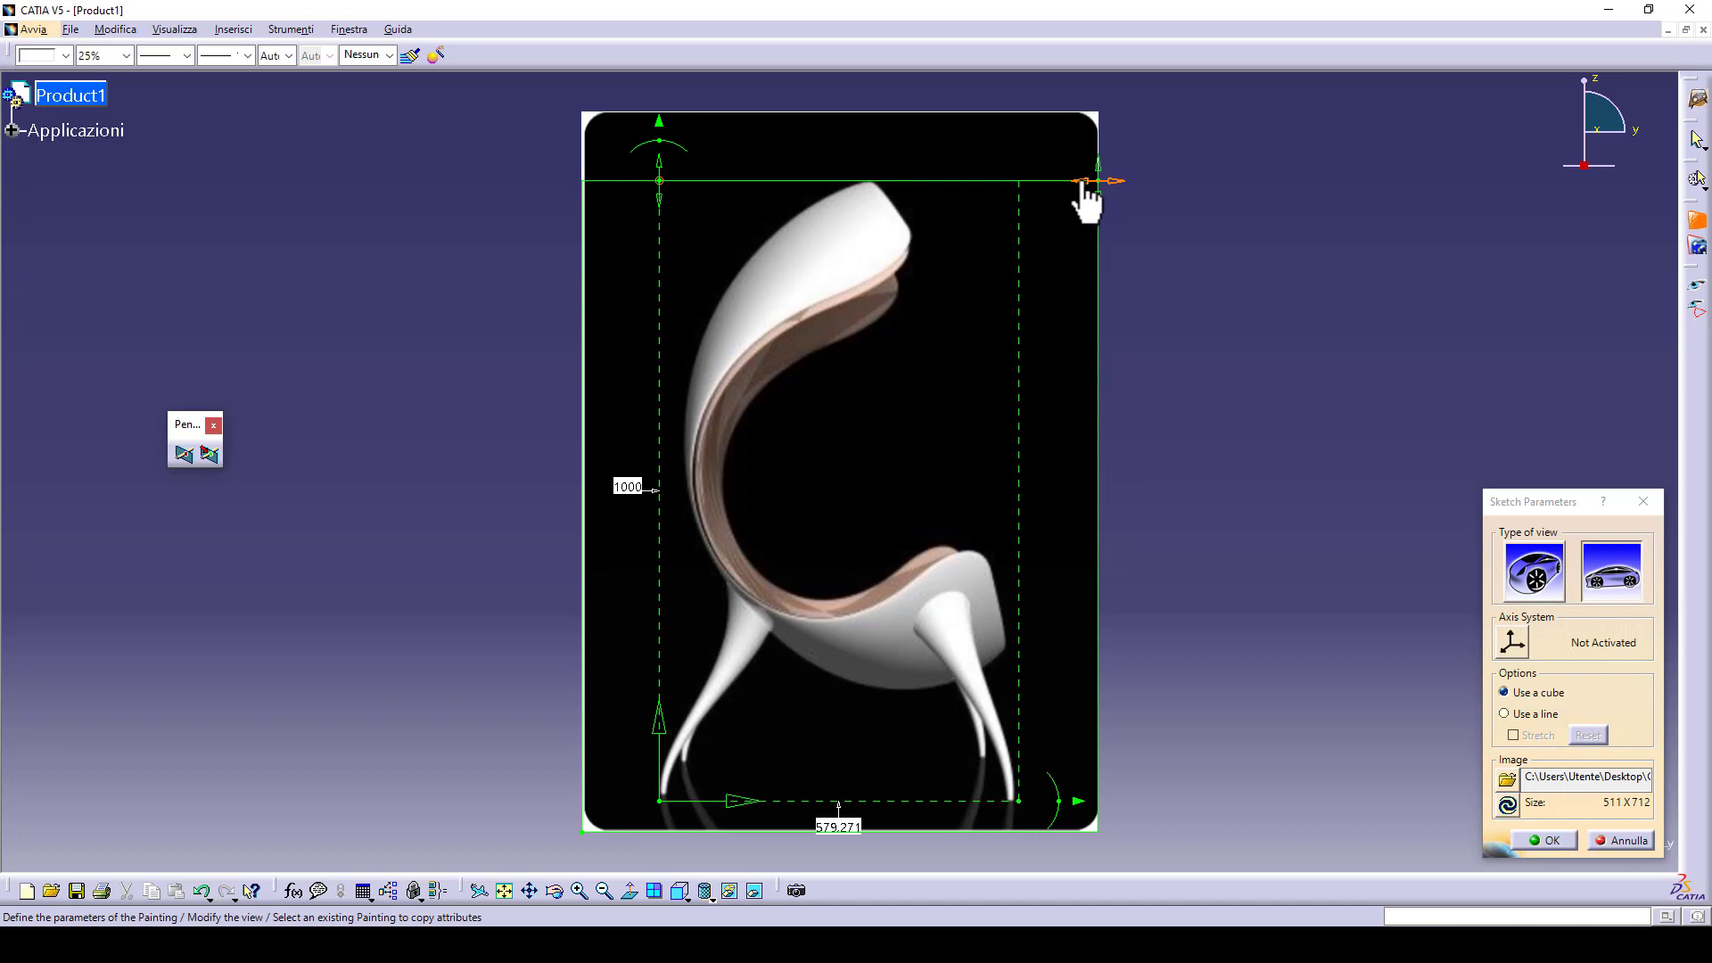
pyautogui.moveTo(1086, 201)
pyautogui.mouseDown()
pyautogui.moveTo(1067, 179)
pyautogui.moveTo(1001, 184)
pyautogui.mouseUp()
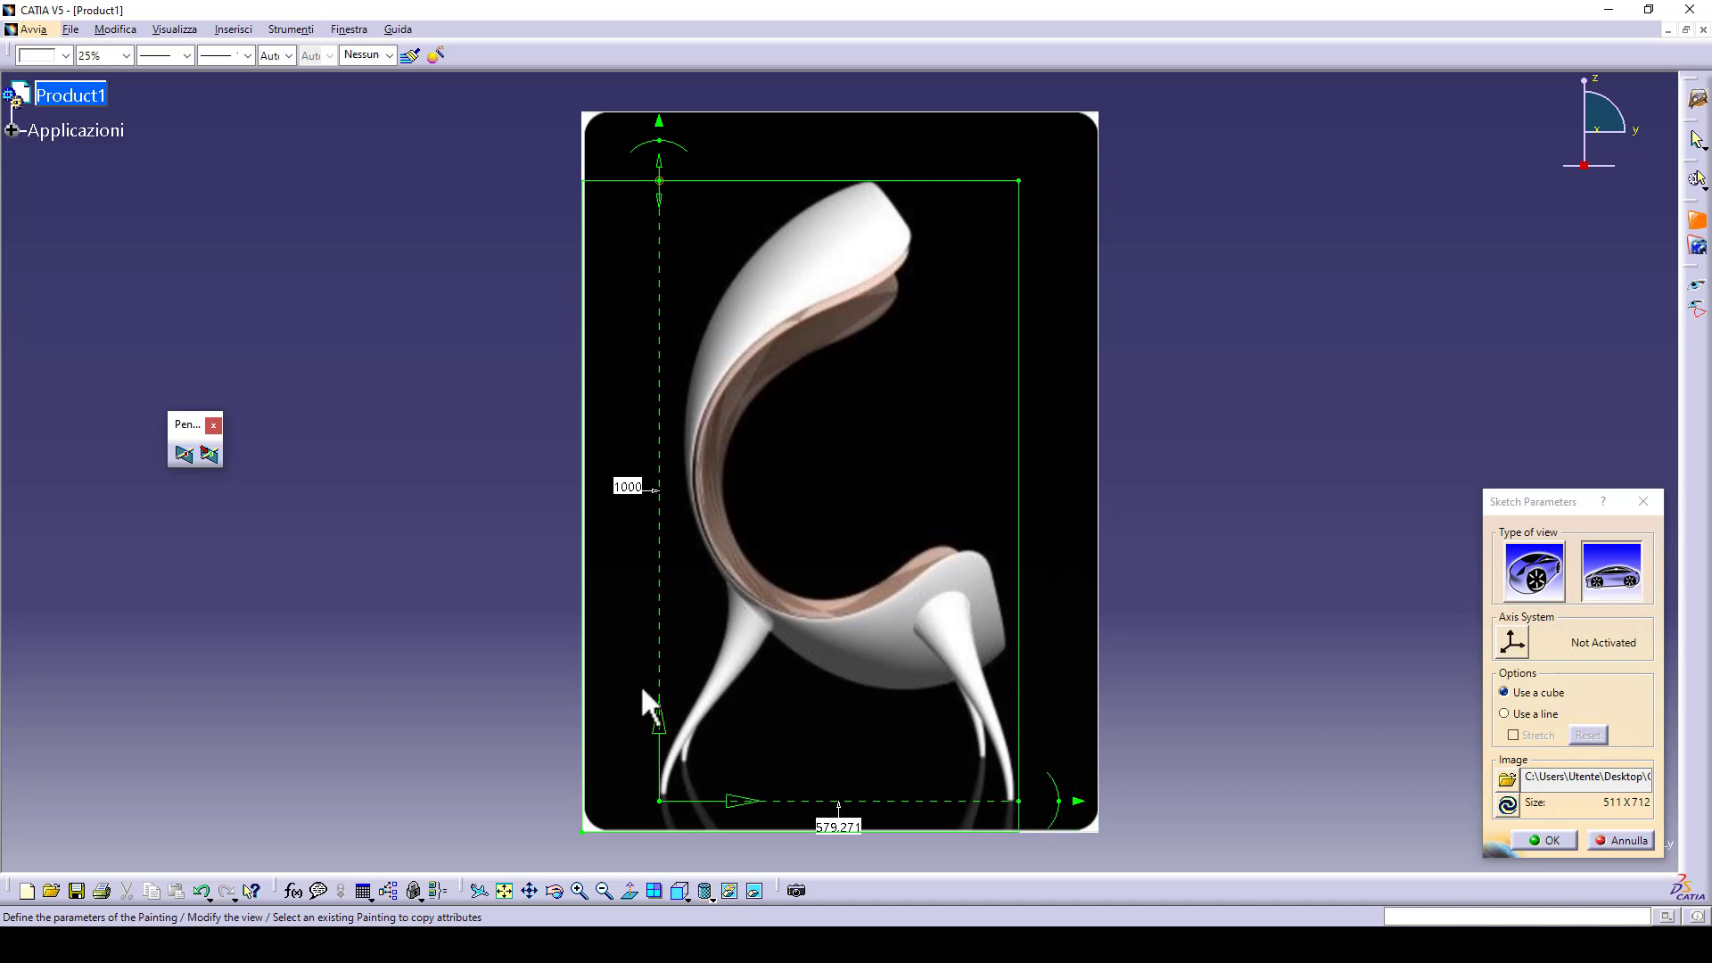
pyautogui.moveTo(591, 836); pyautogui.dragTo(588, 792)
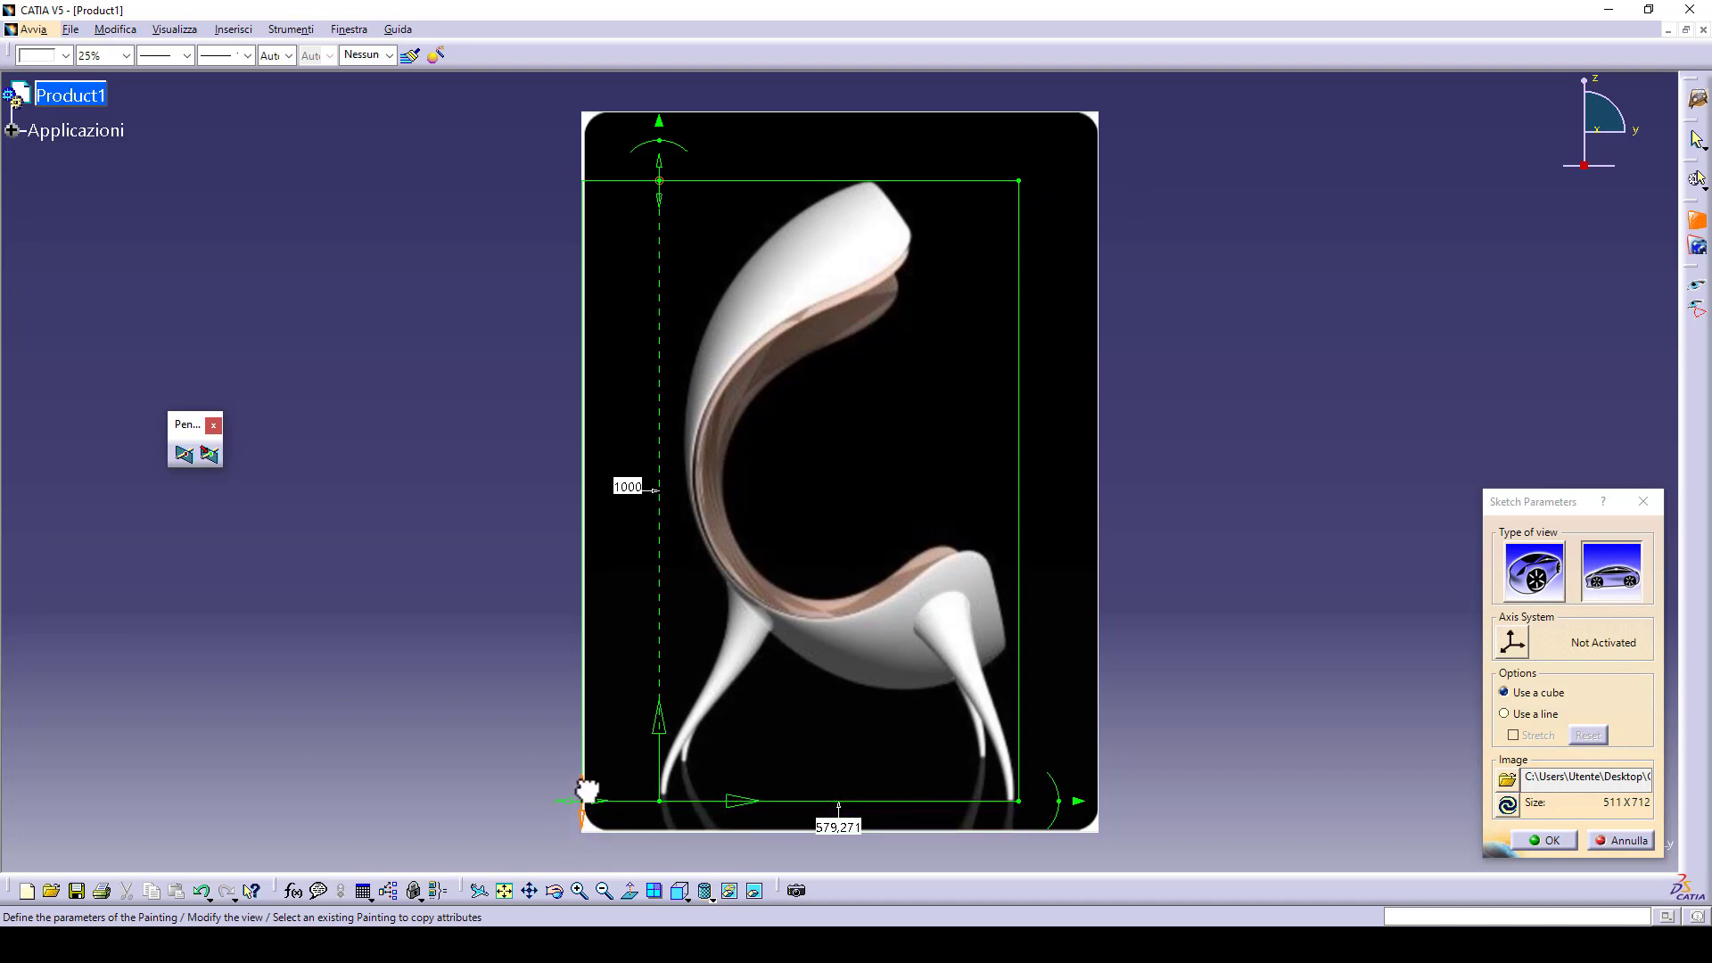
pyautogui.click(1537, 842)
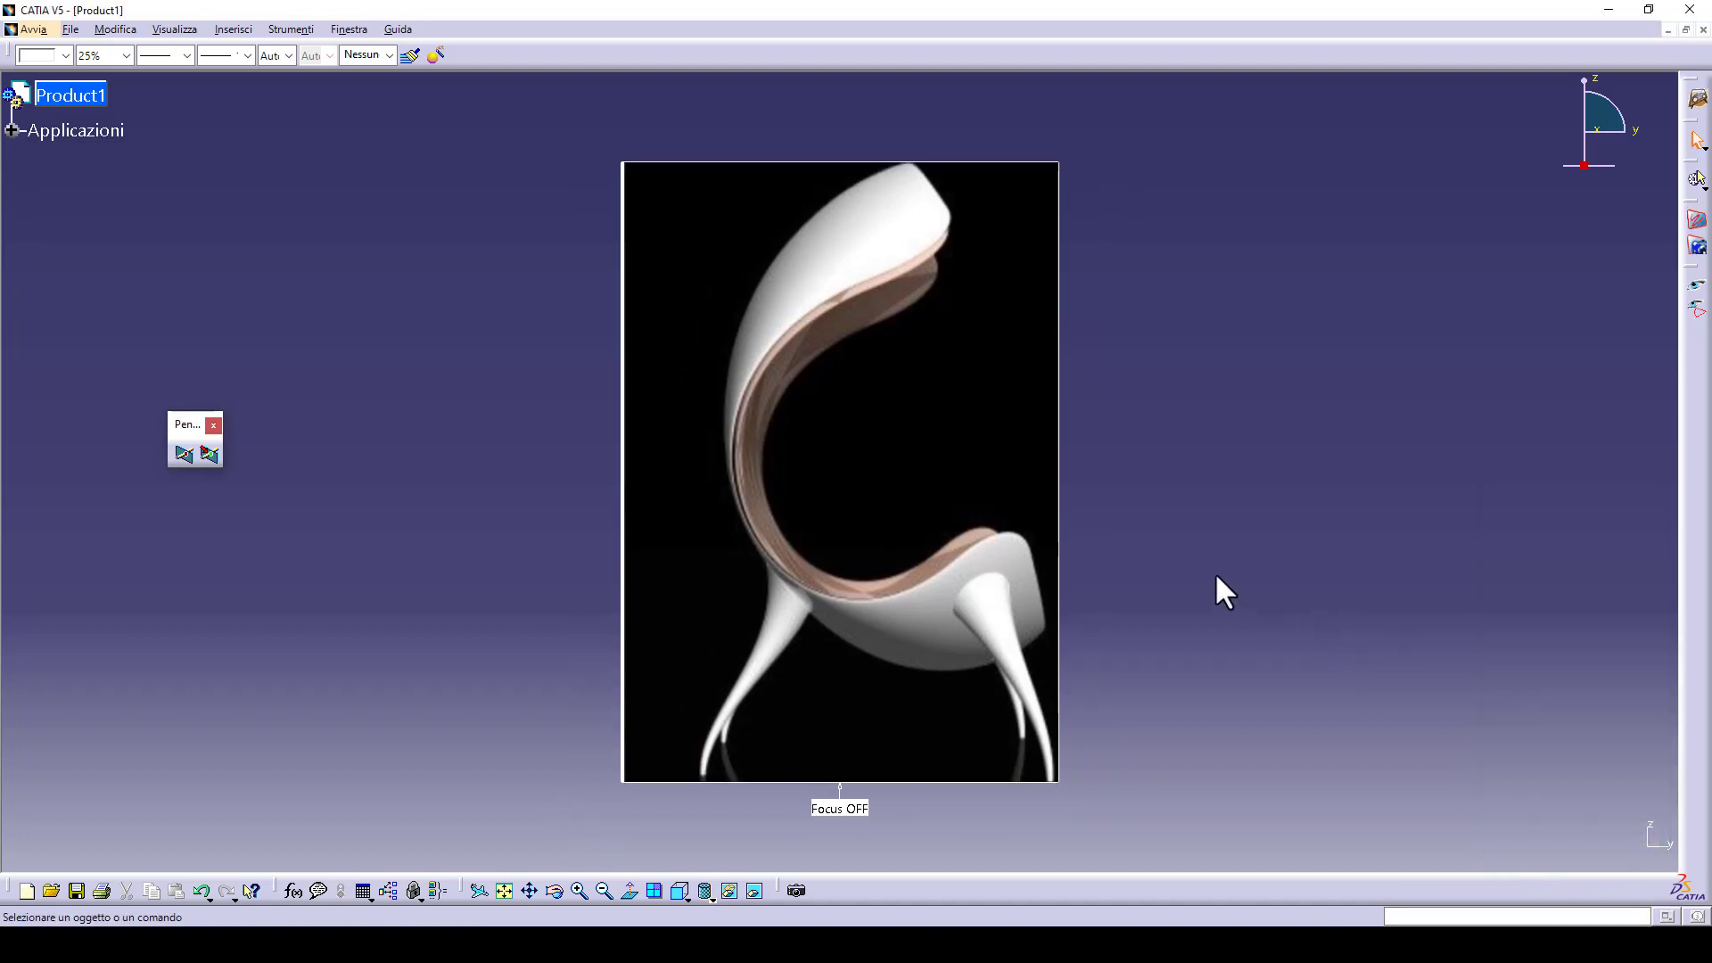
# - Create a sketch on the absolute axis under Product1 and centre the chair image in view
pyautogui.click(94, 98)
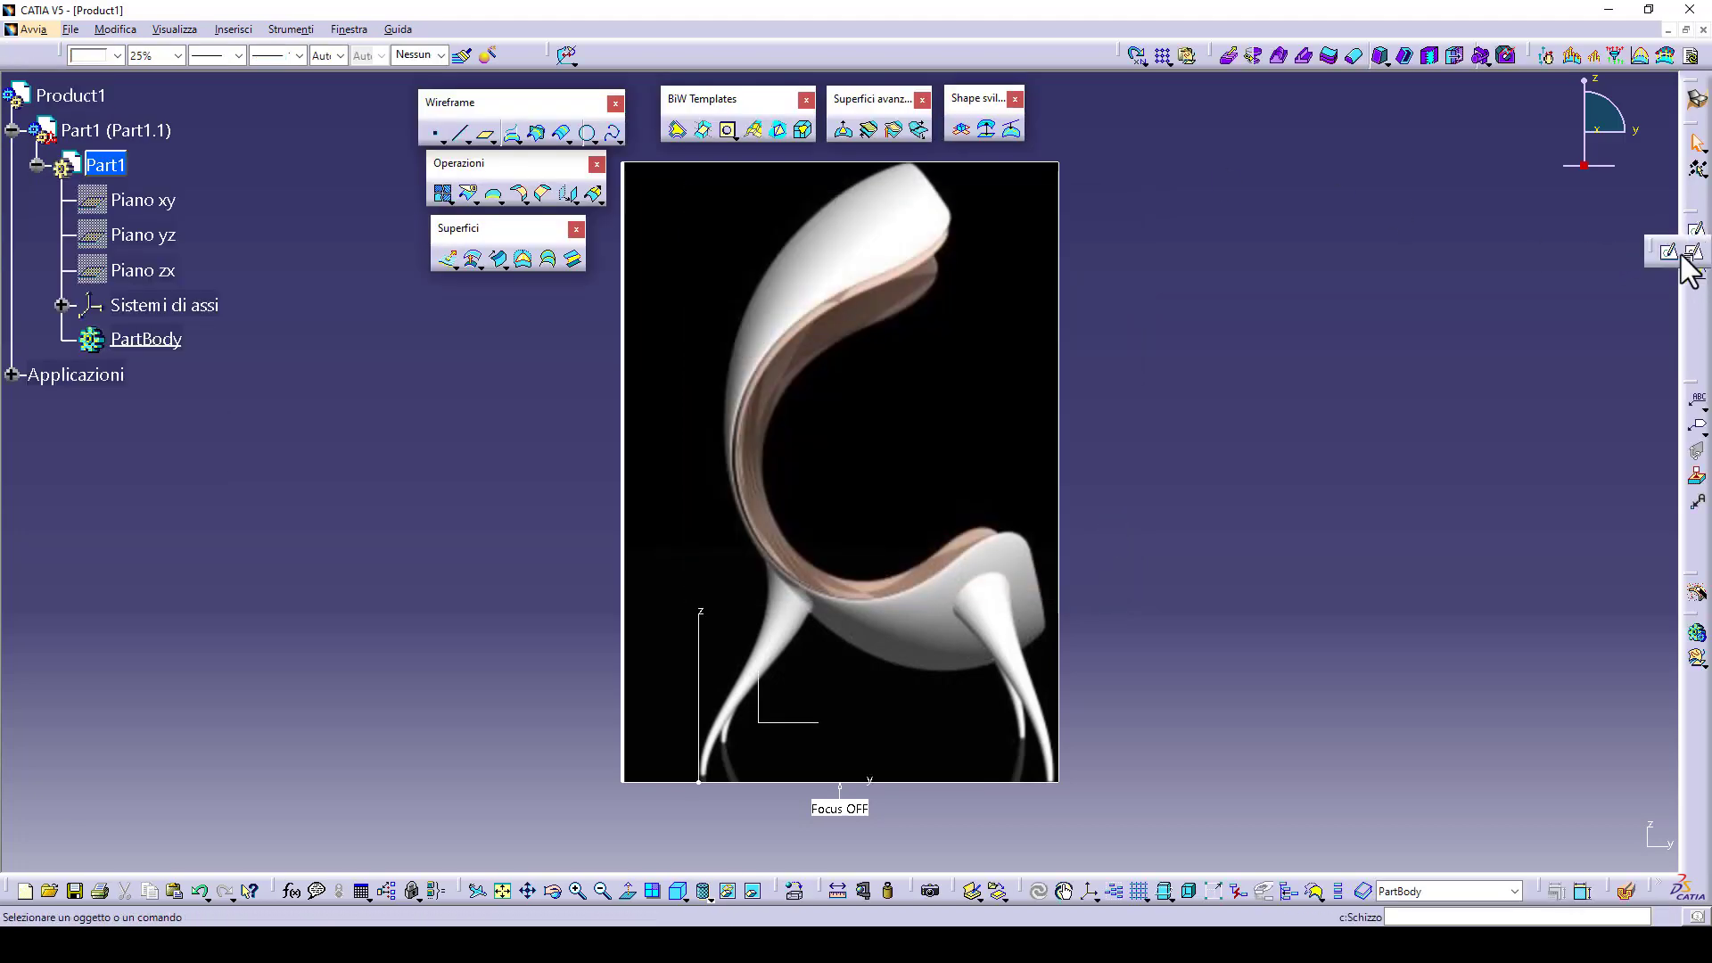
pyautogui.click(1697, 232)
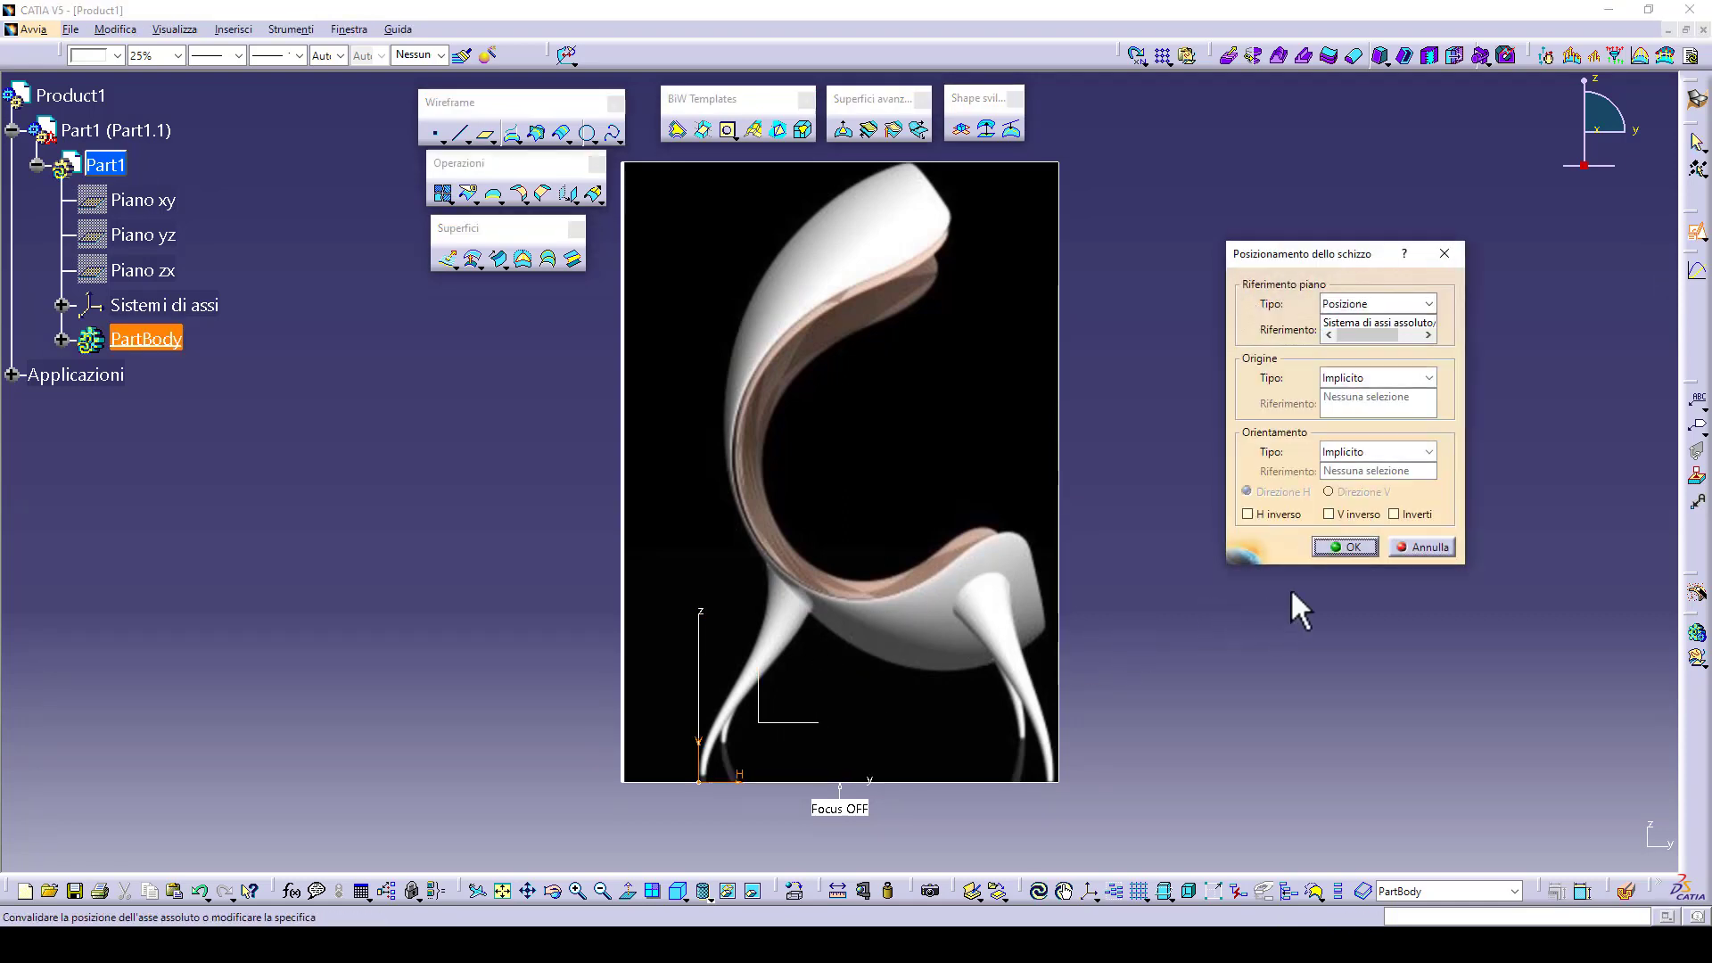
pyautogui.click(1344, 546)
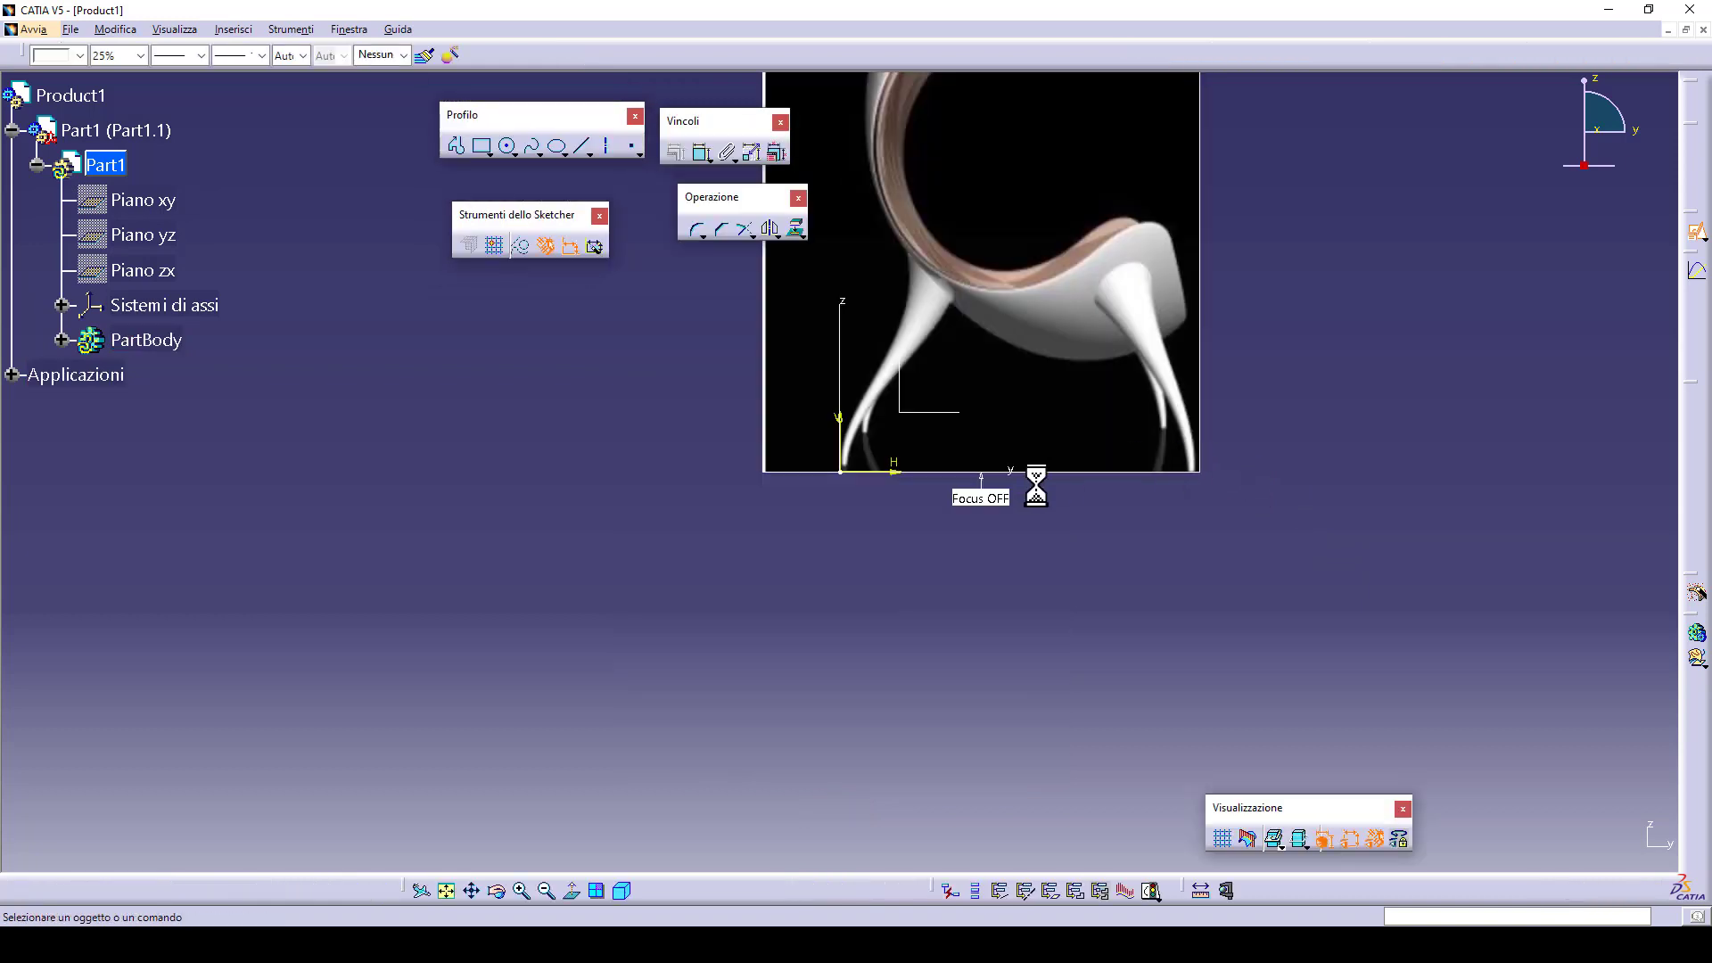
pyautogui.moveTo(1035, 487); pyautogui.dragTo(900, 771, button='middle')
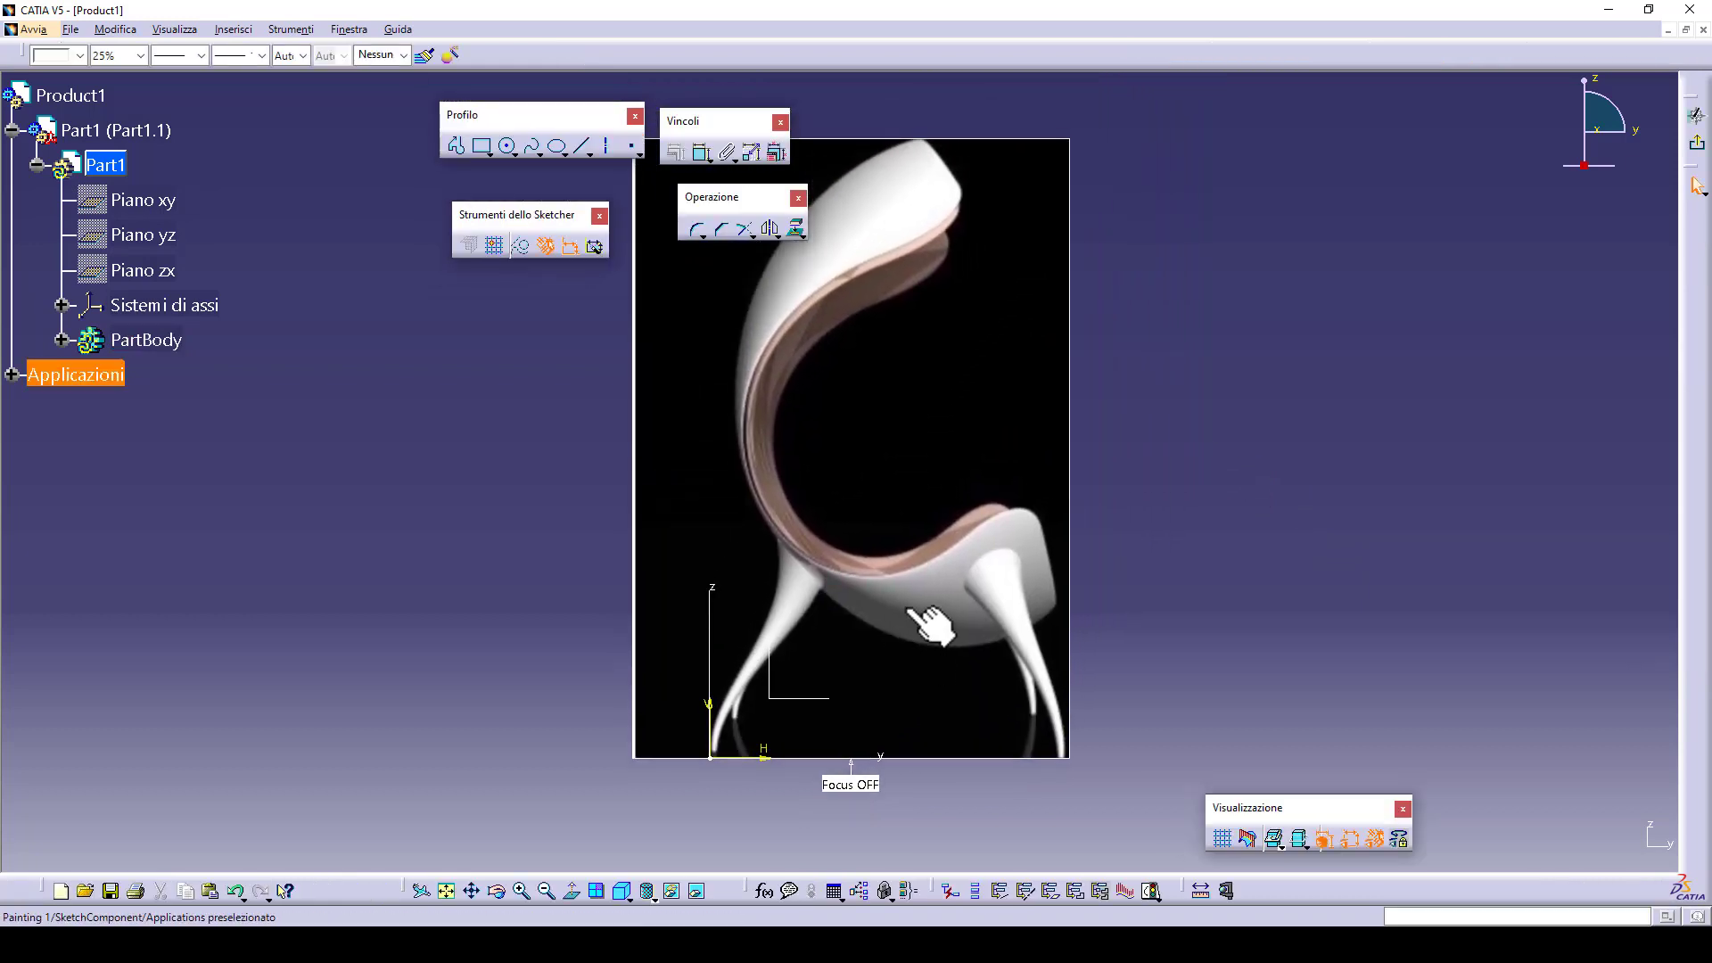
# - Begin a spline above the backrest tip, following the backrest edge and inner shell curve
pyautogui.click(527, 148)
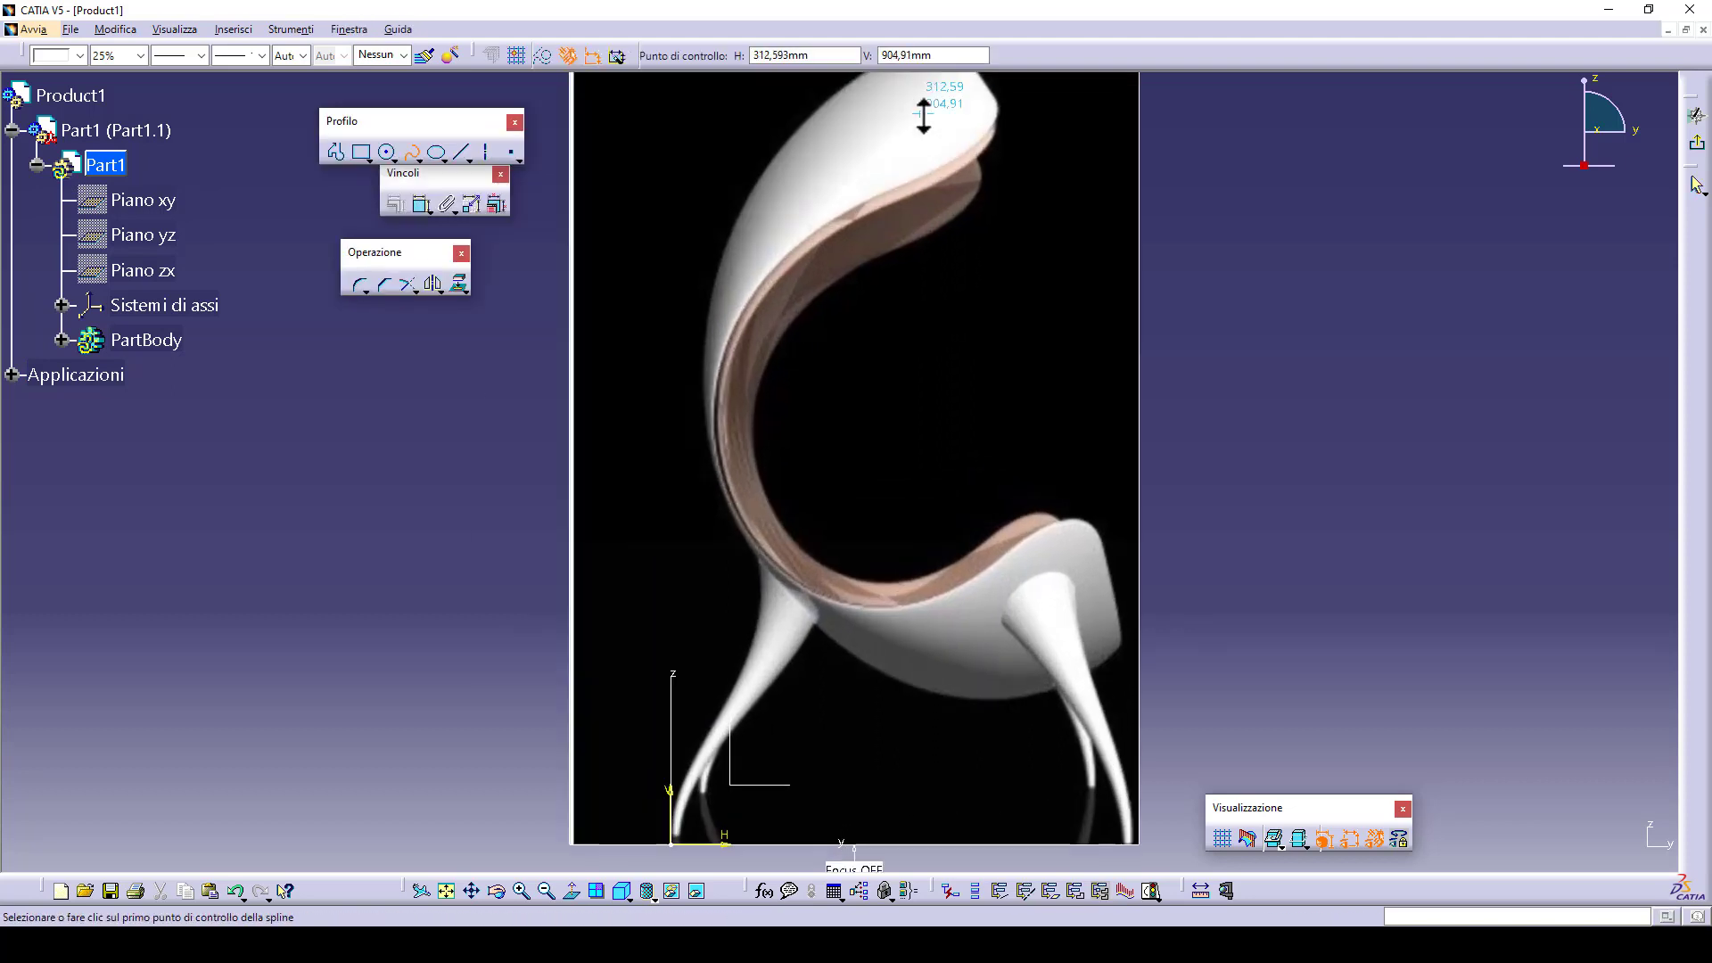
pyautogui.moveTo(923, 116); pyautogui.dragTo(881, 239, button='middle')
pyautogui.click(871, 176)
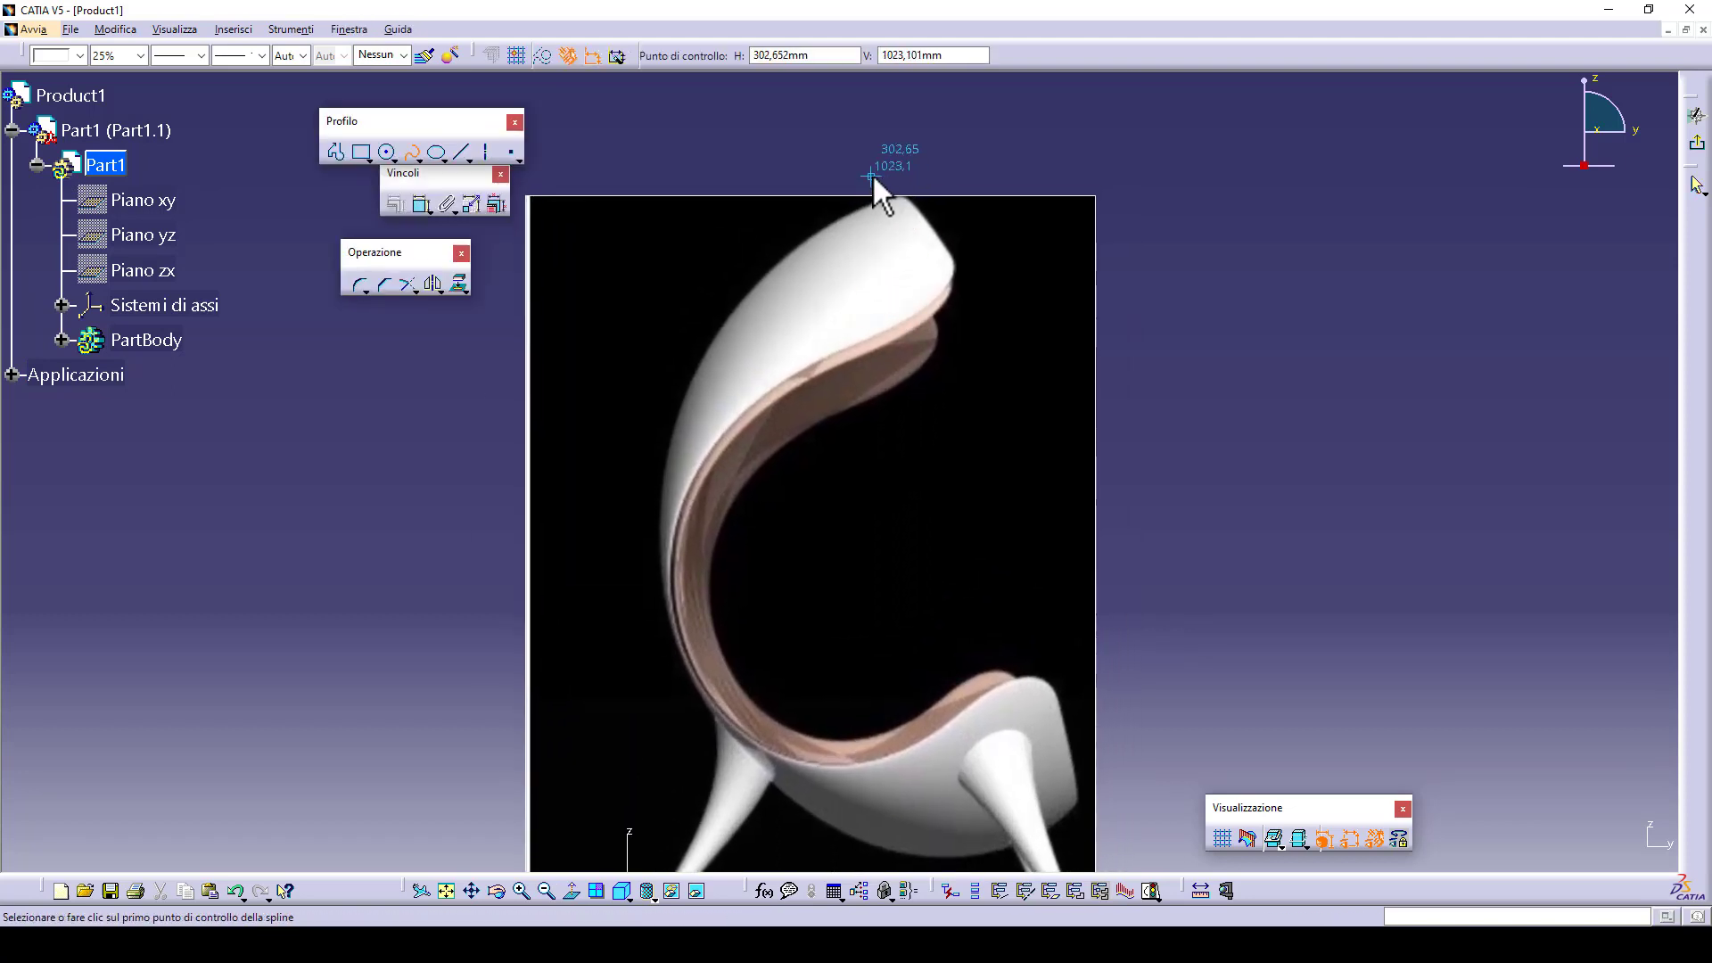
pyautogui.click(939, 237)
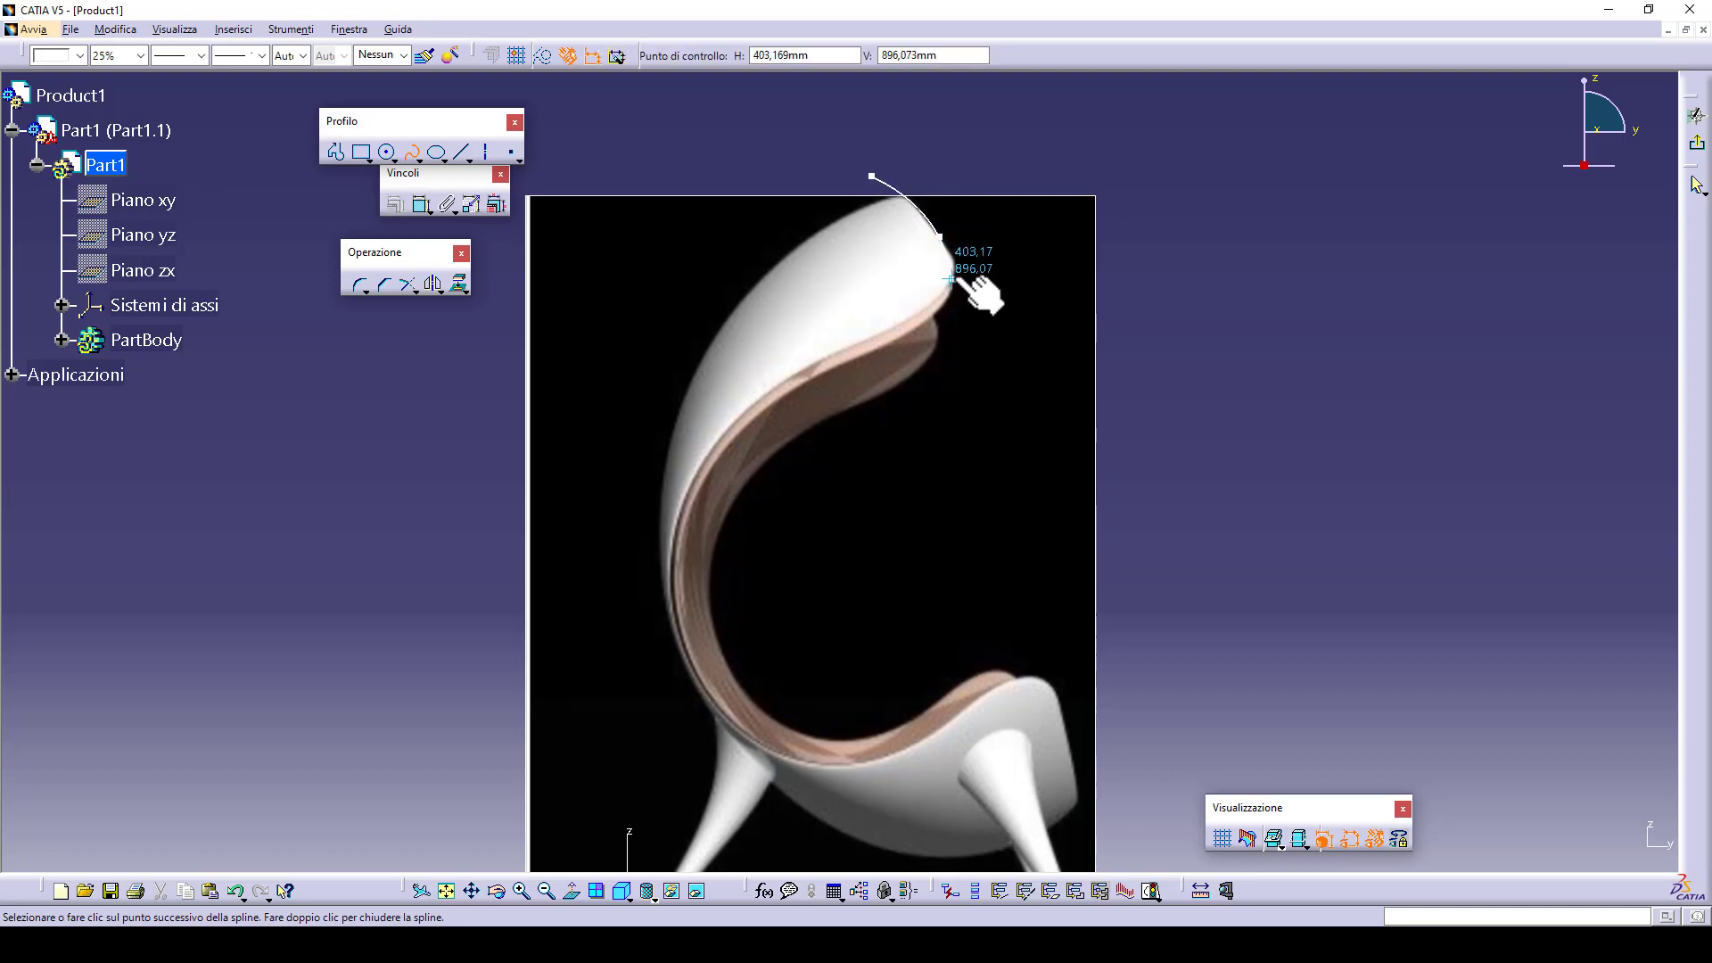
pyautogui.click(955, 268)
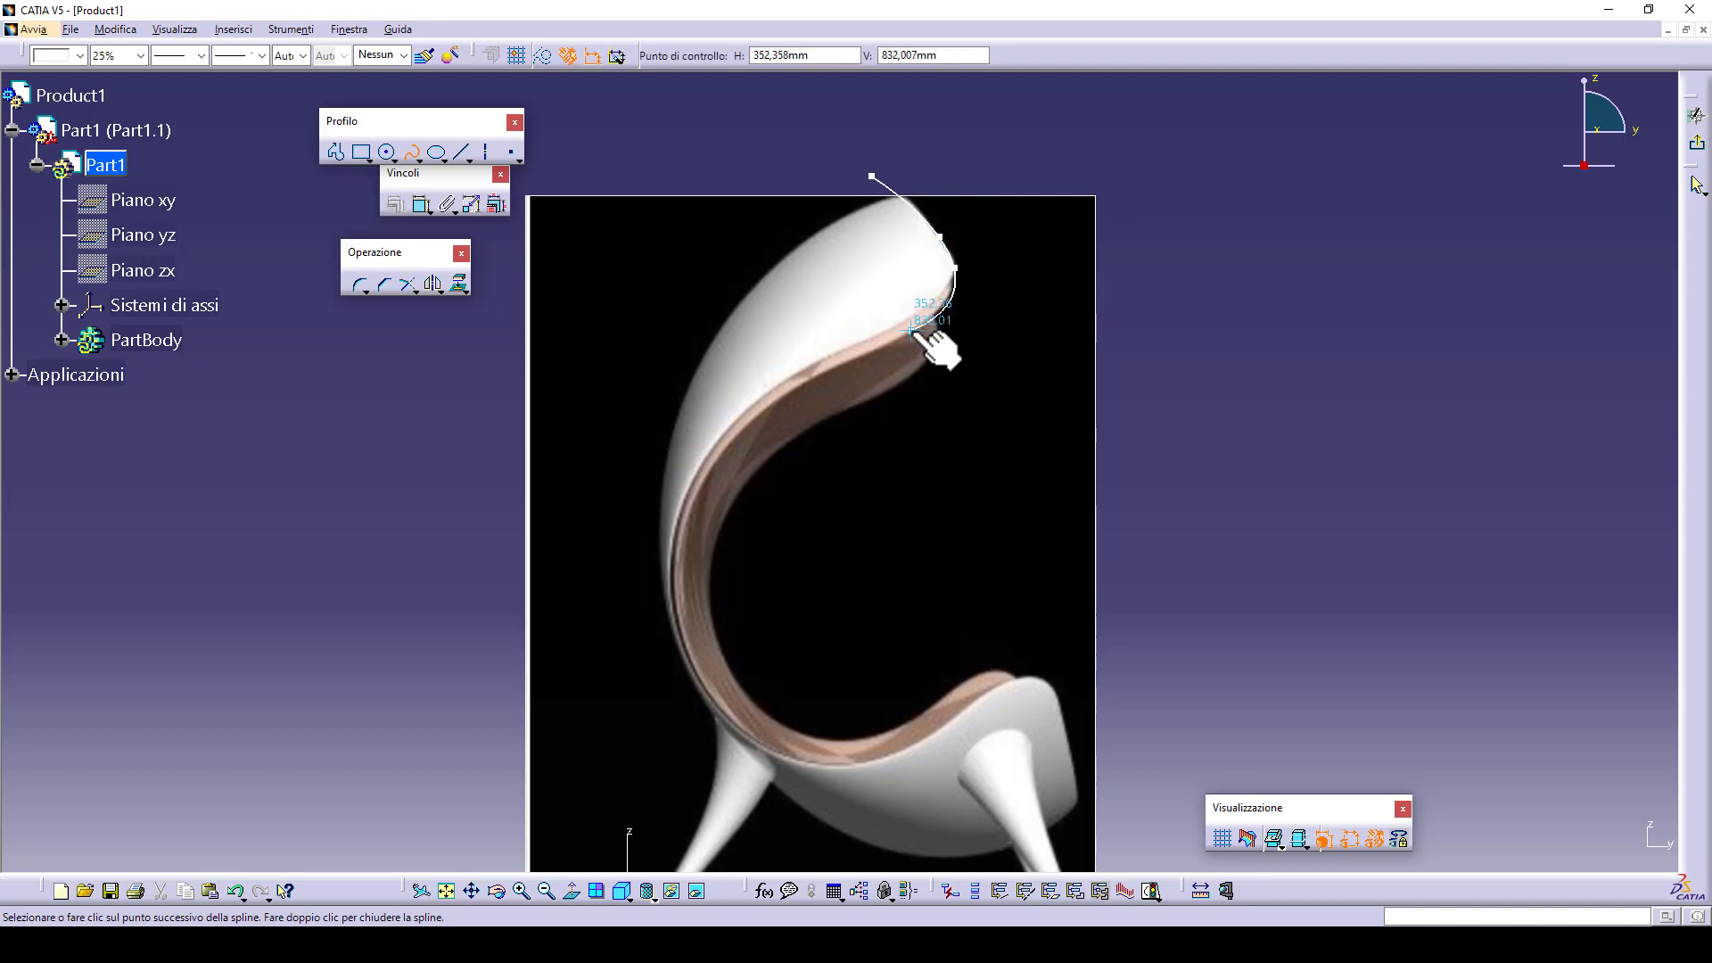
pyautogui.click(911, 330)
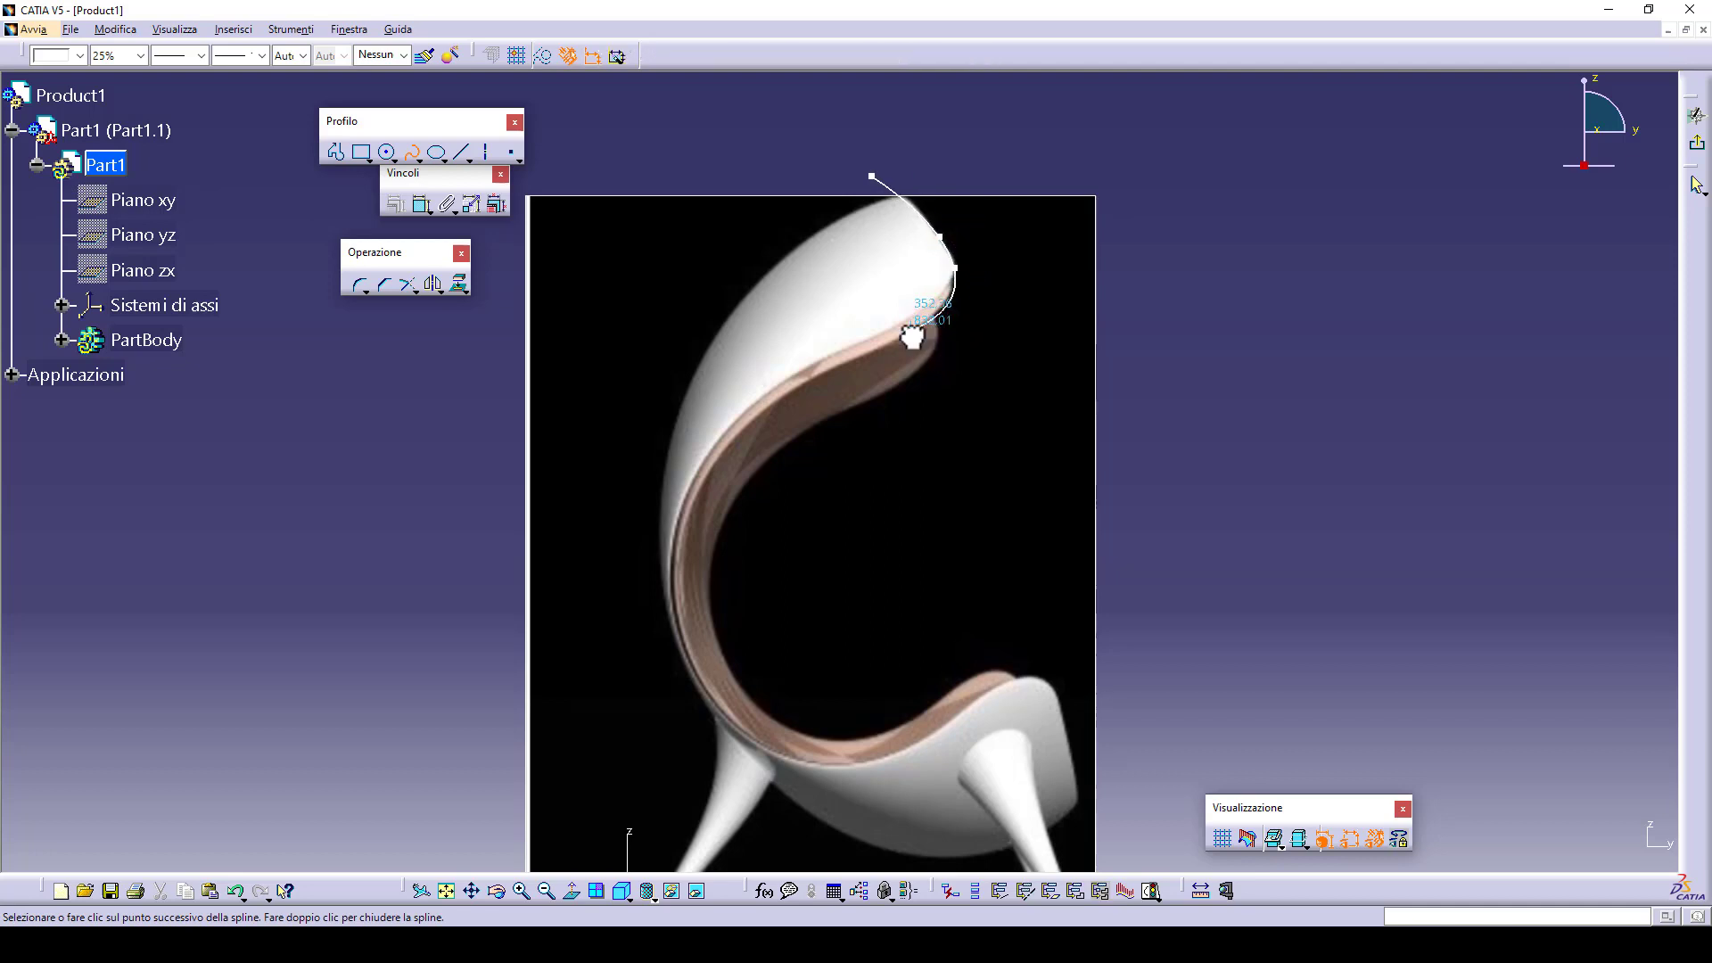
pyautogui.click(772, 408)
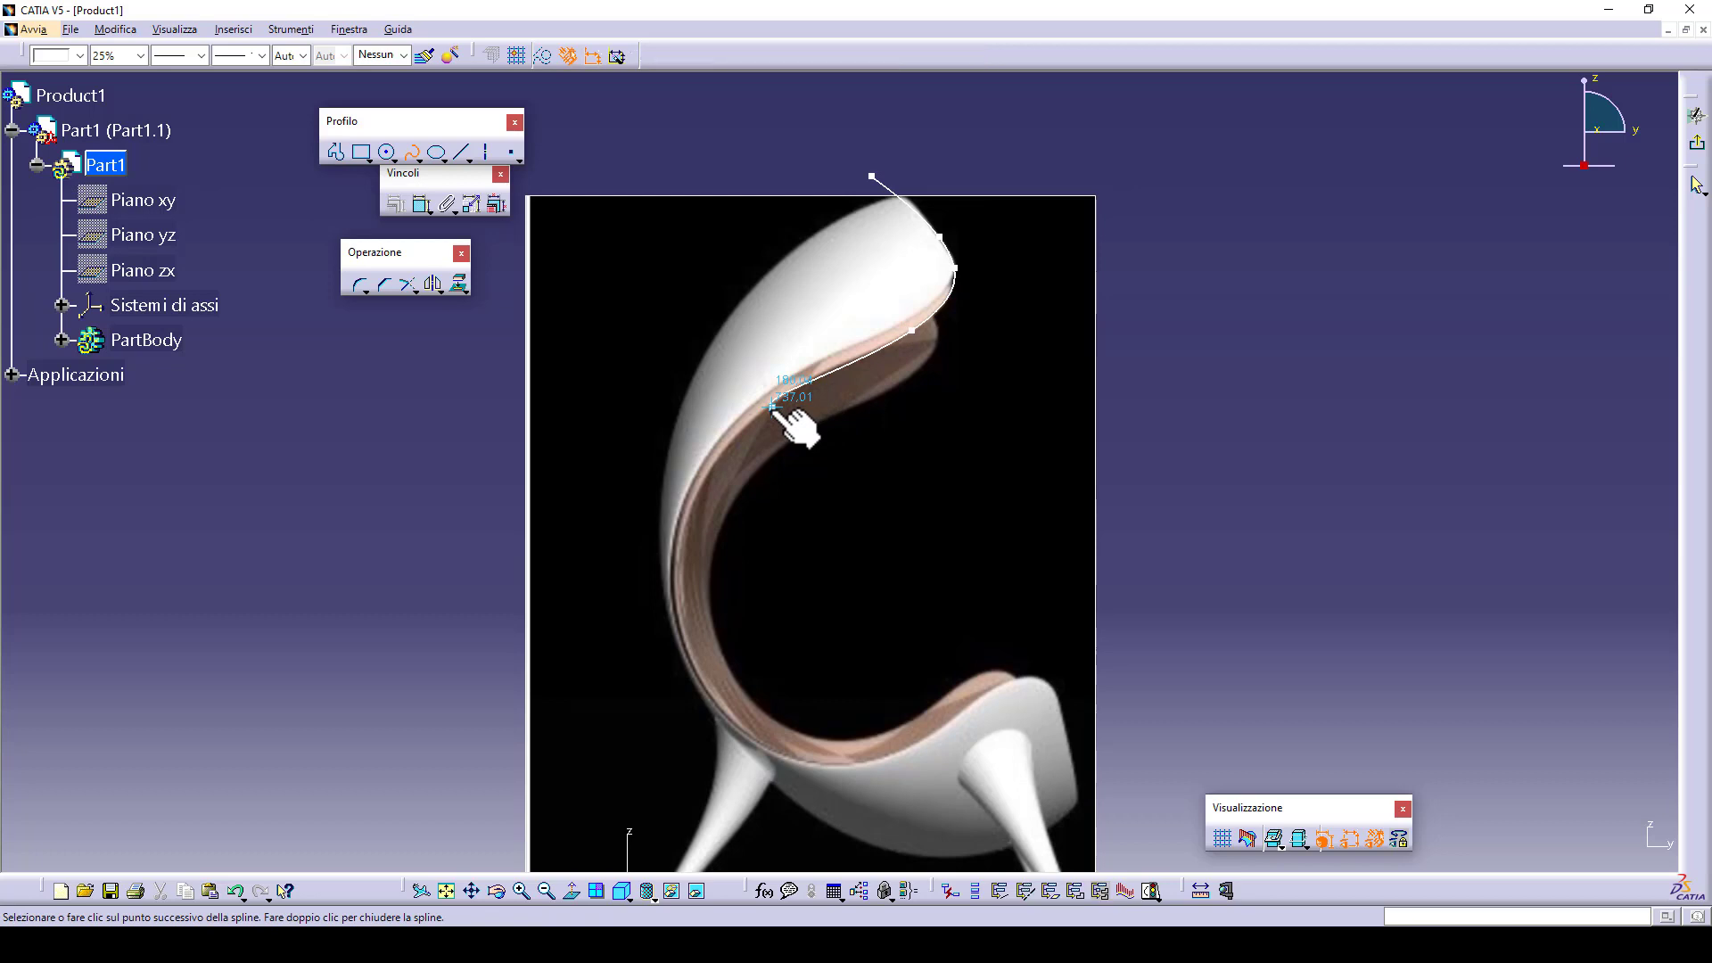
pyautogui.click(703, 480)
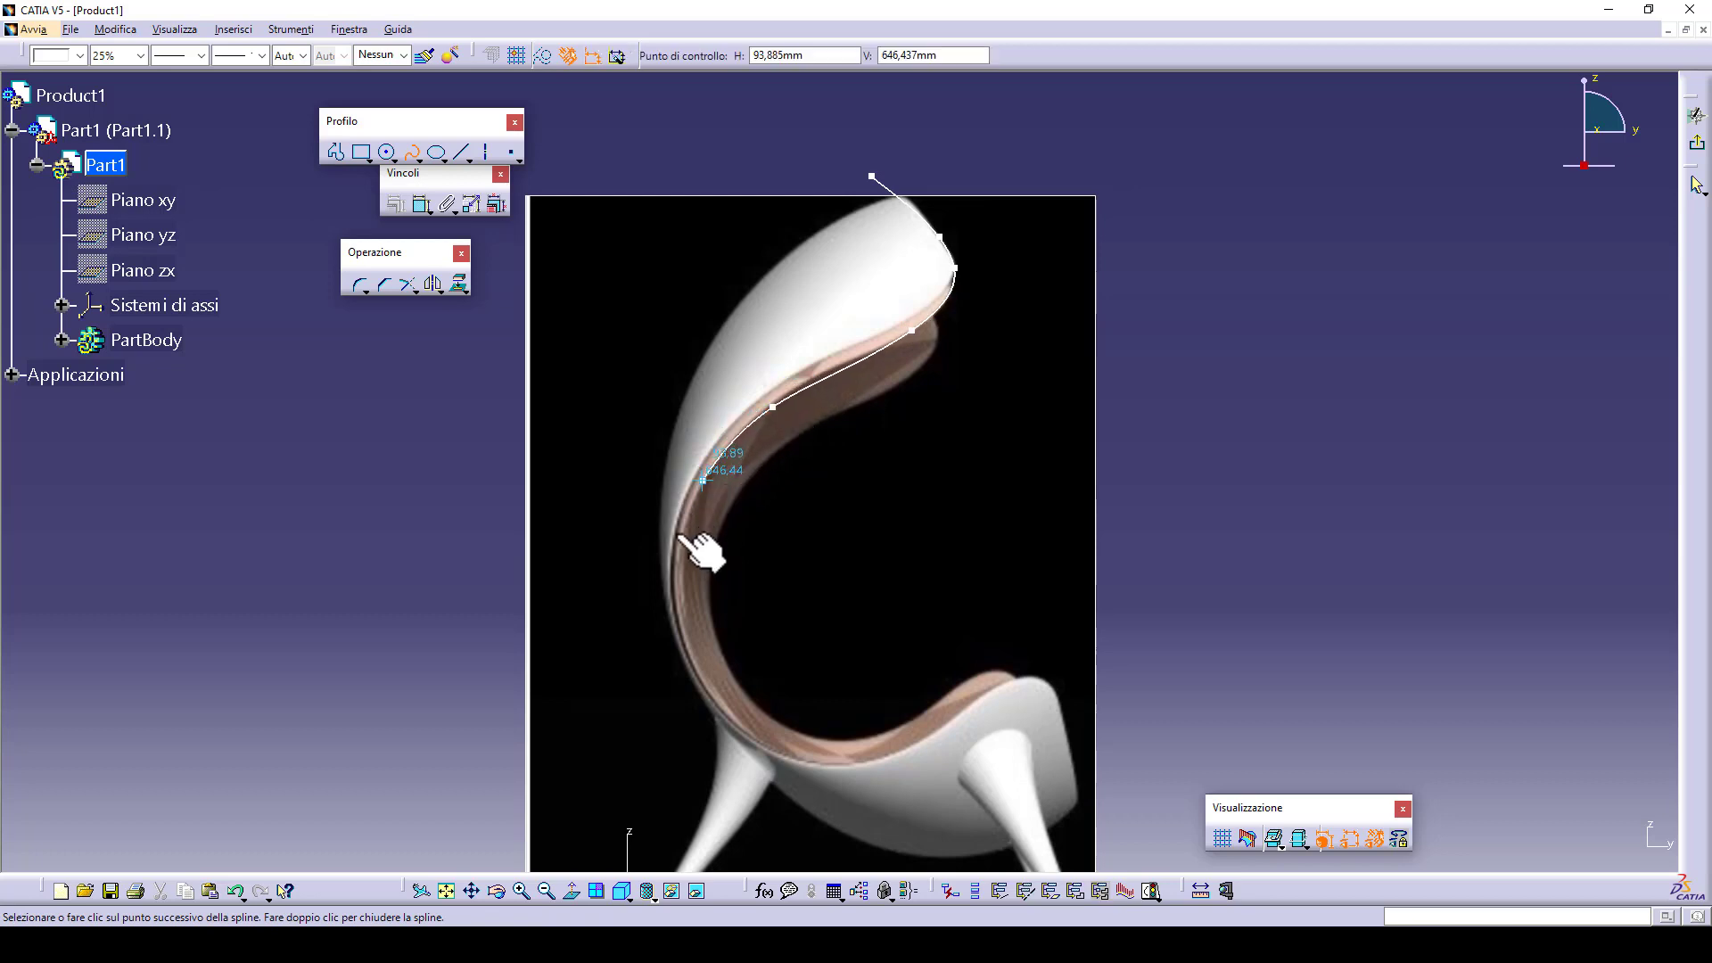
# - Continue the spline along the shell's back, seat underside and front lip toward the front leg
pyautogui.click(681, 597)
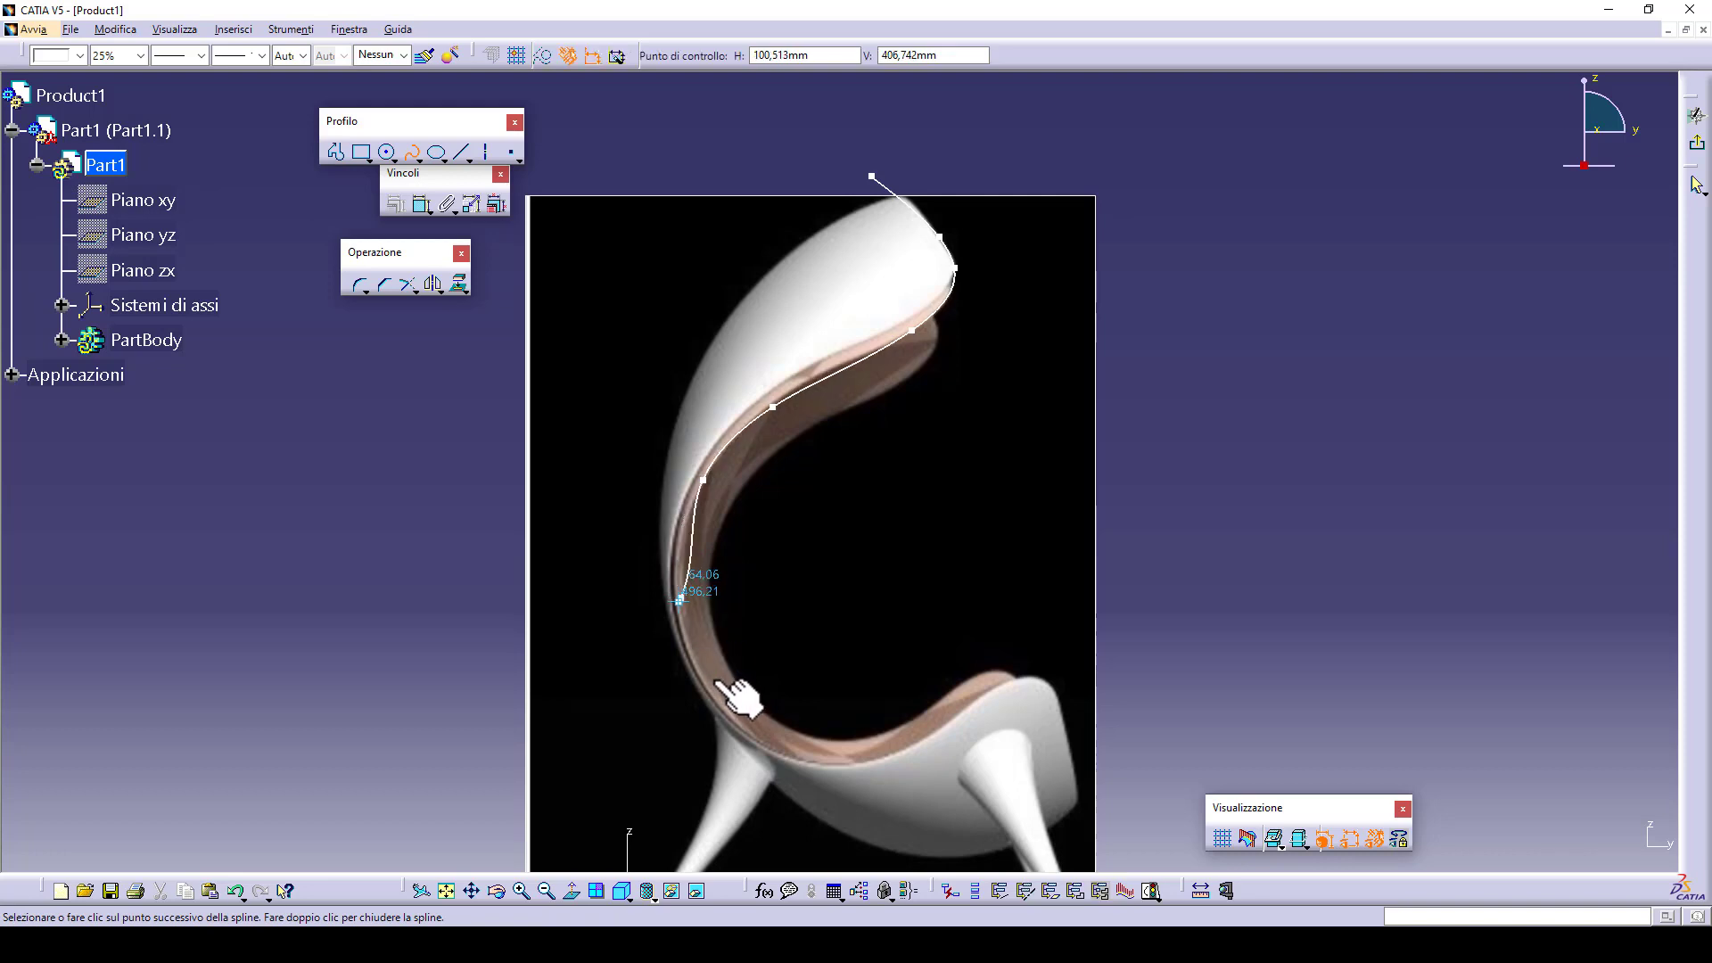
pyautogui.click(722, 701)
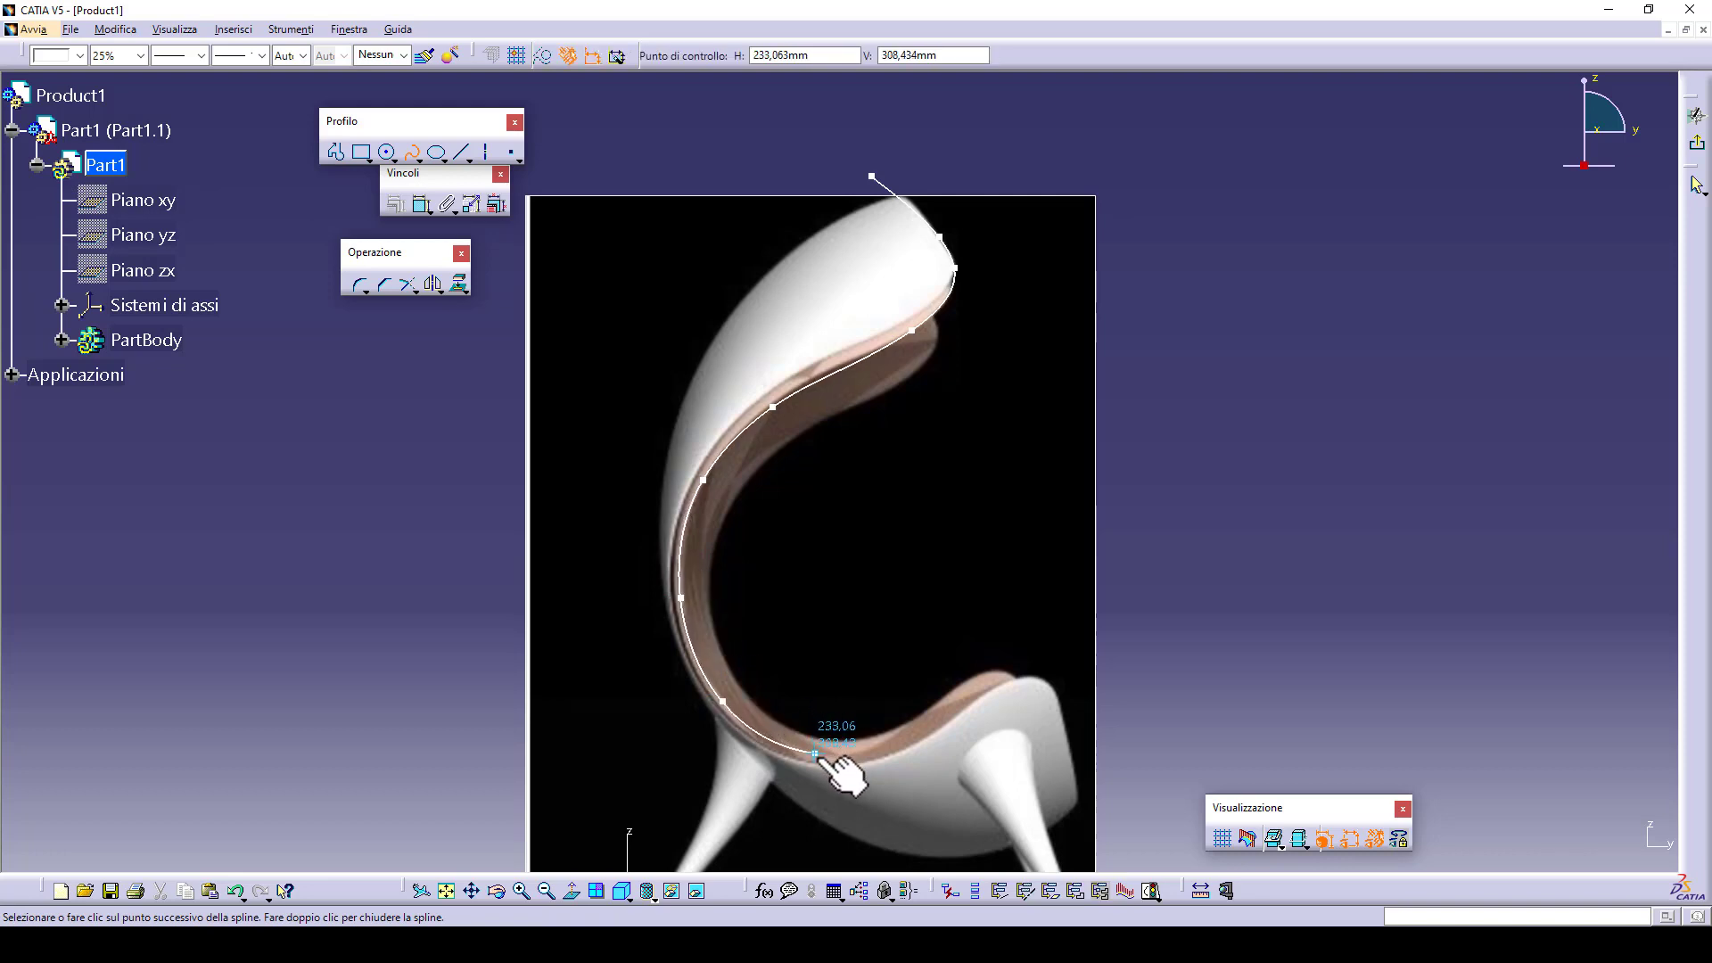
pyautogui.click(824, 759)
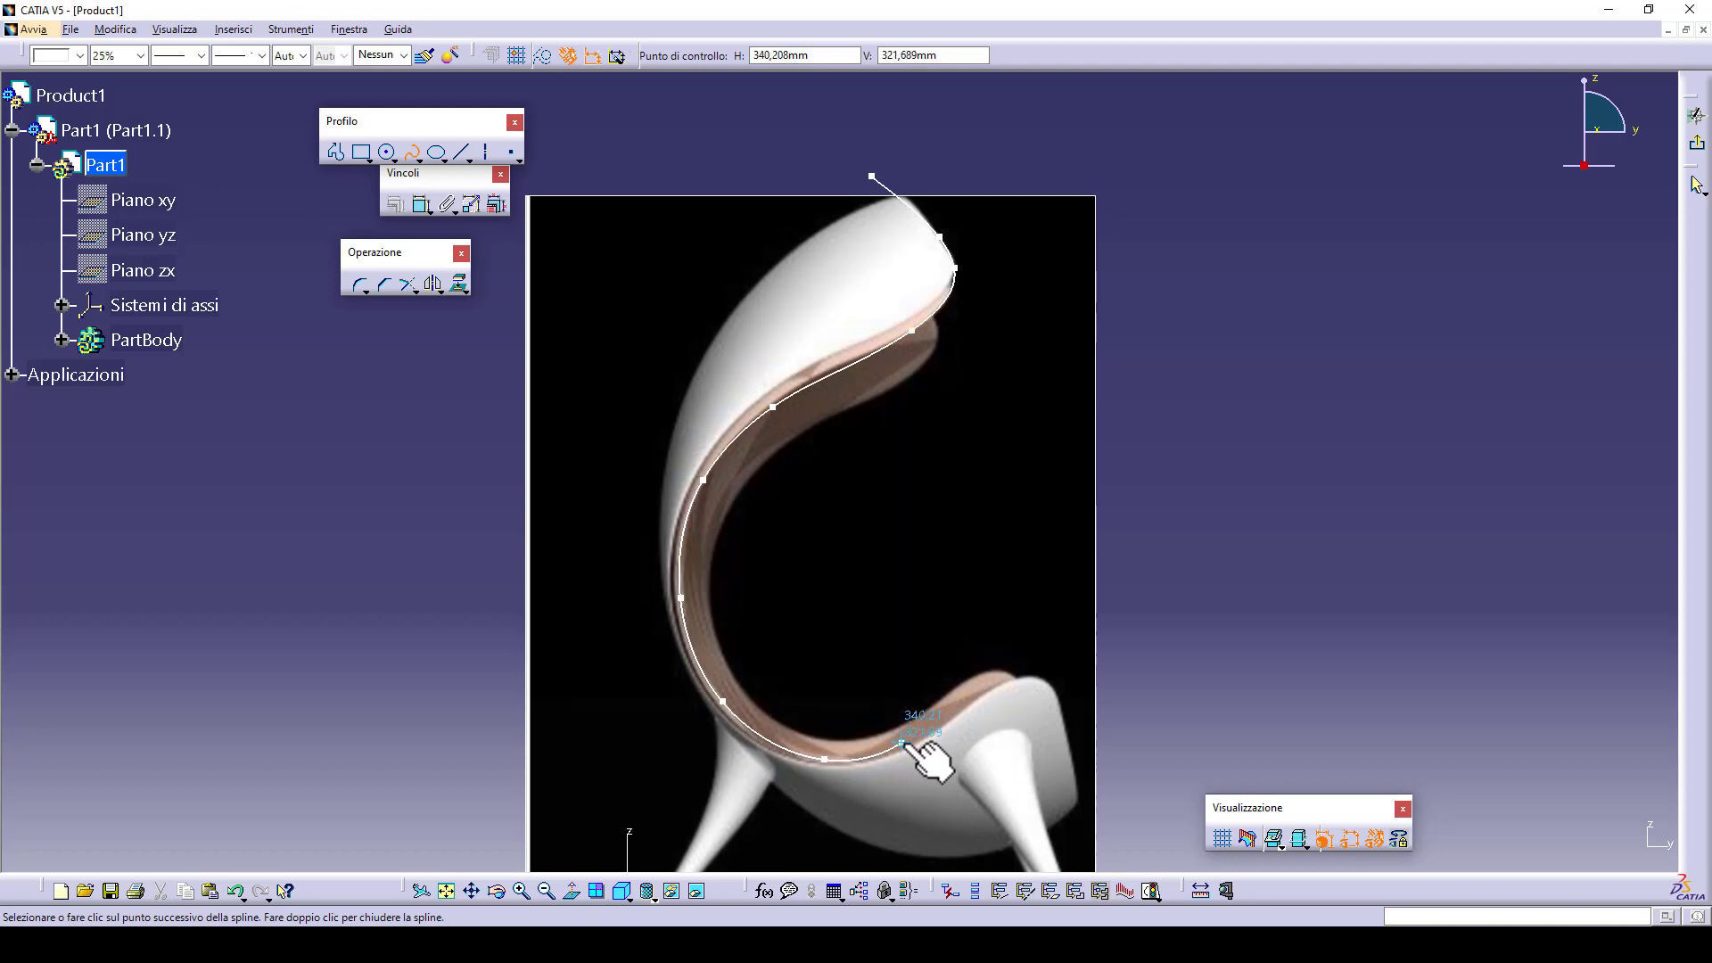
pyautogui.click(904, 743)
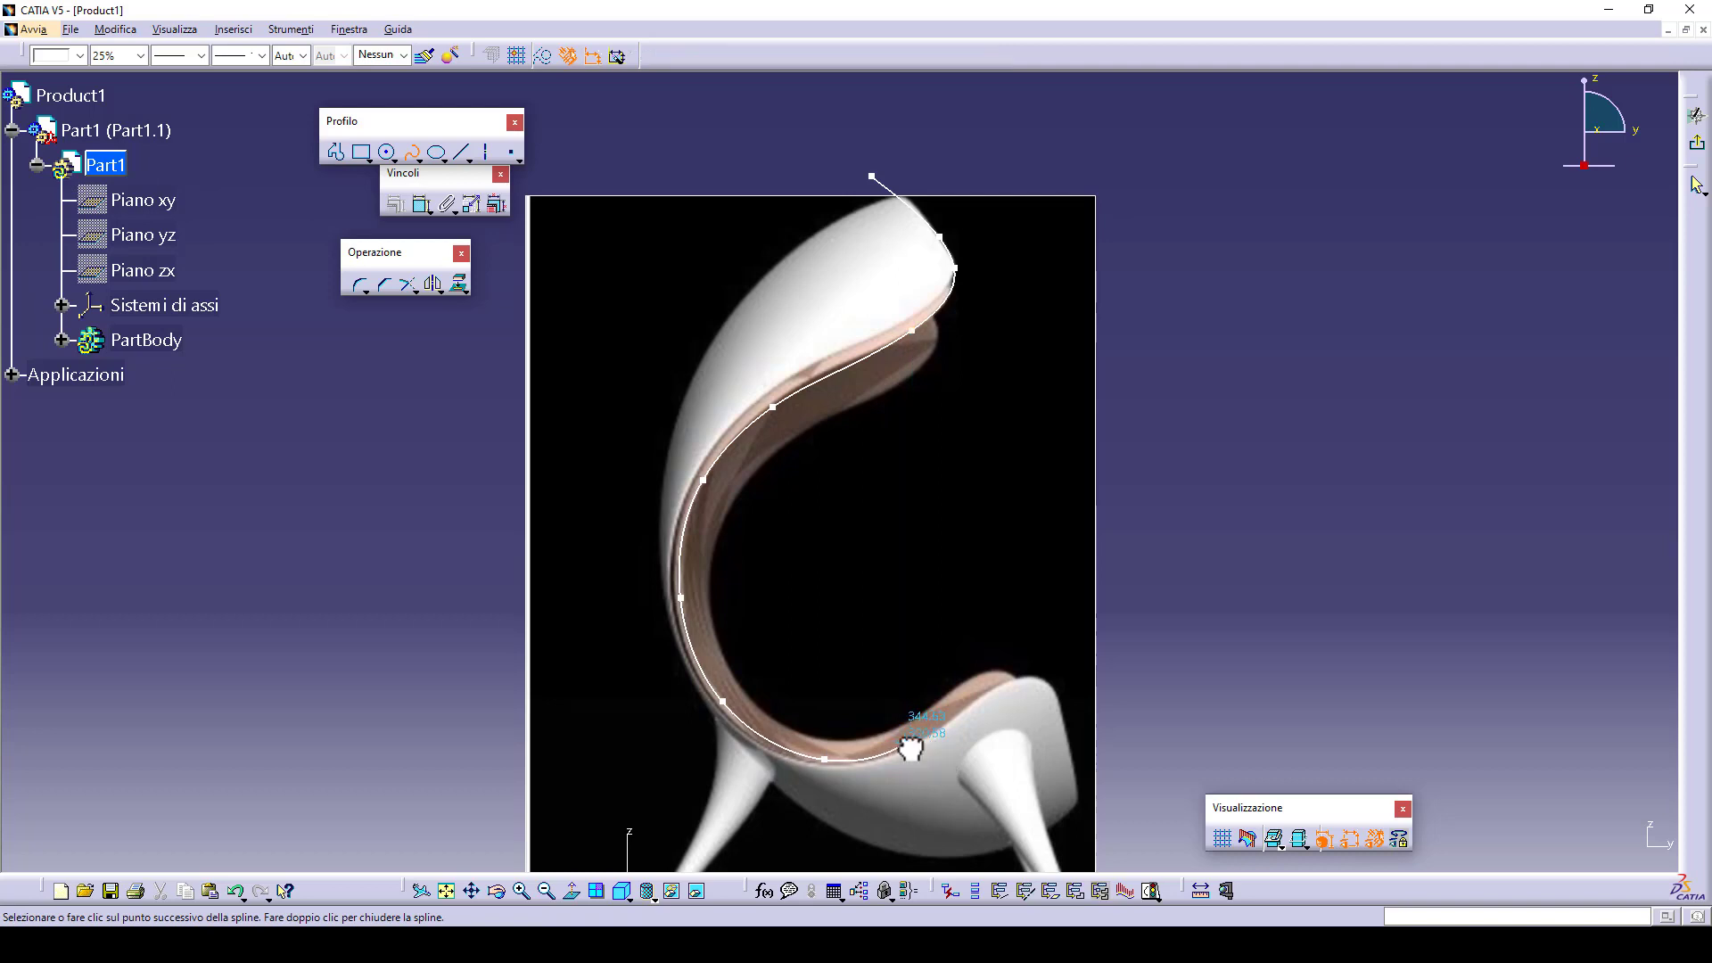
pyautogui.click(987, 692)
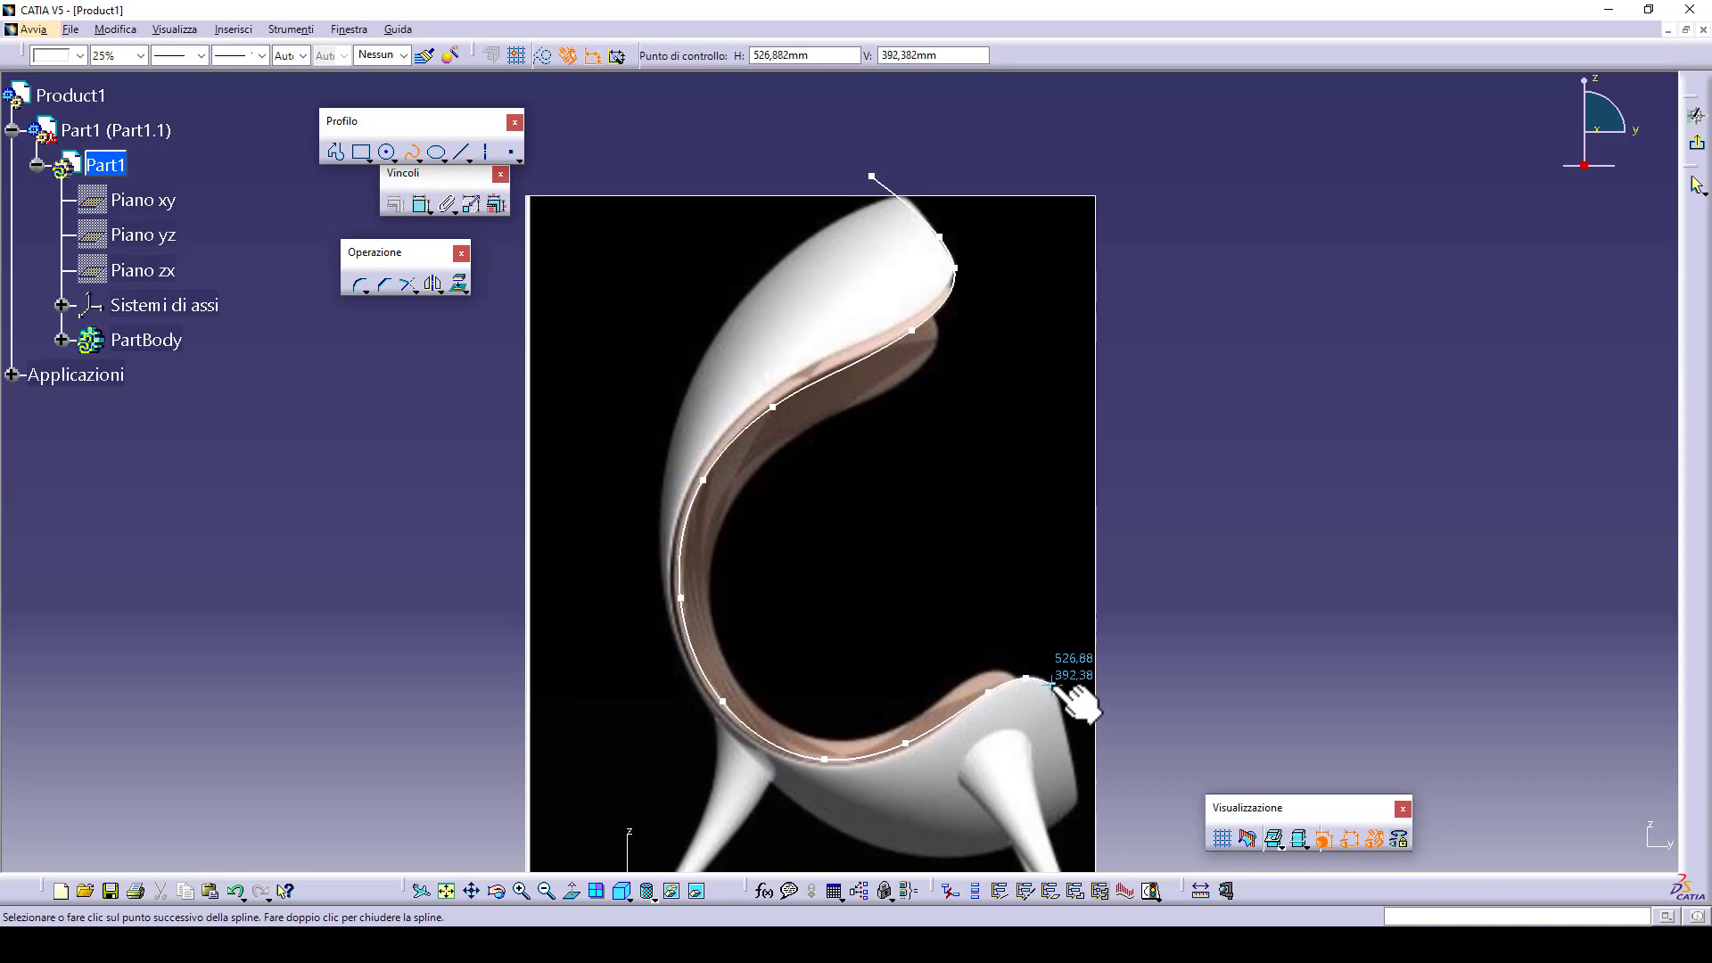
pyautogui.click(1049, 685)
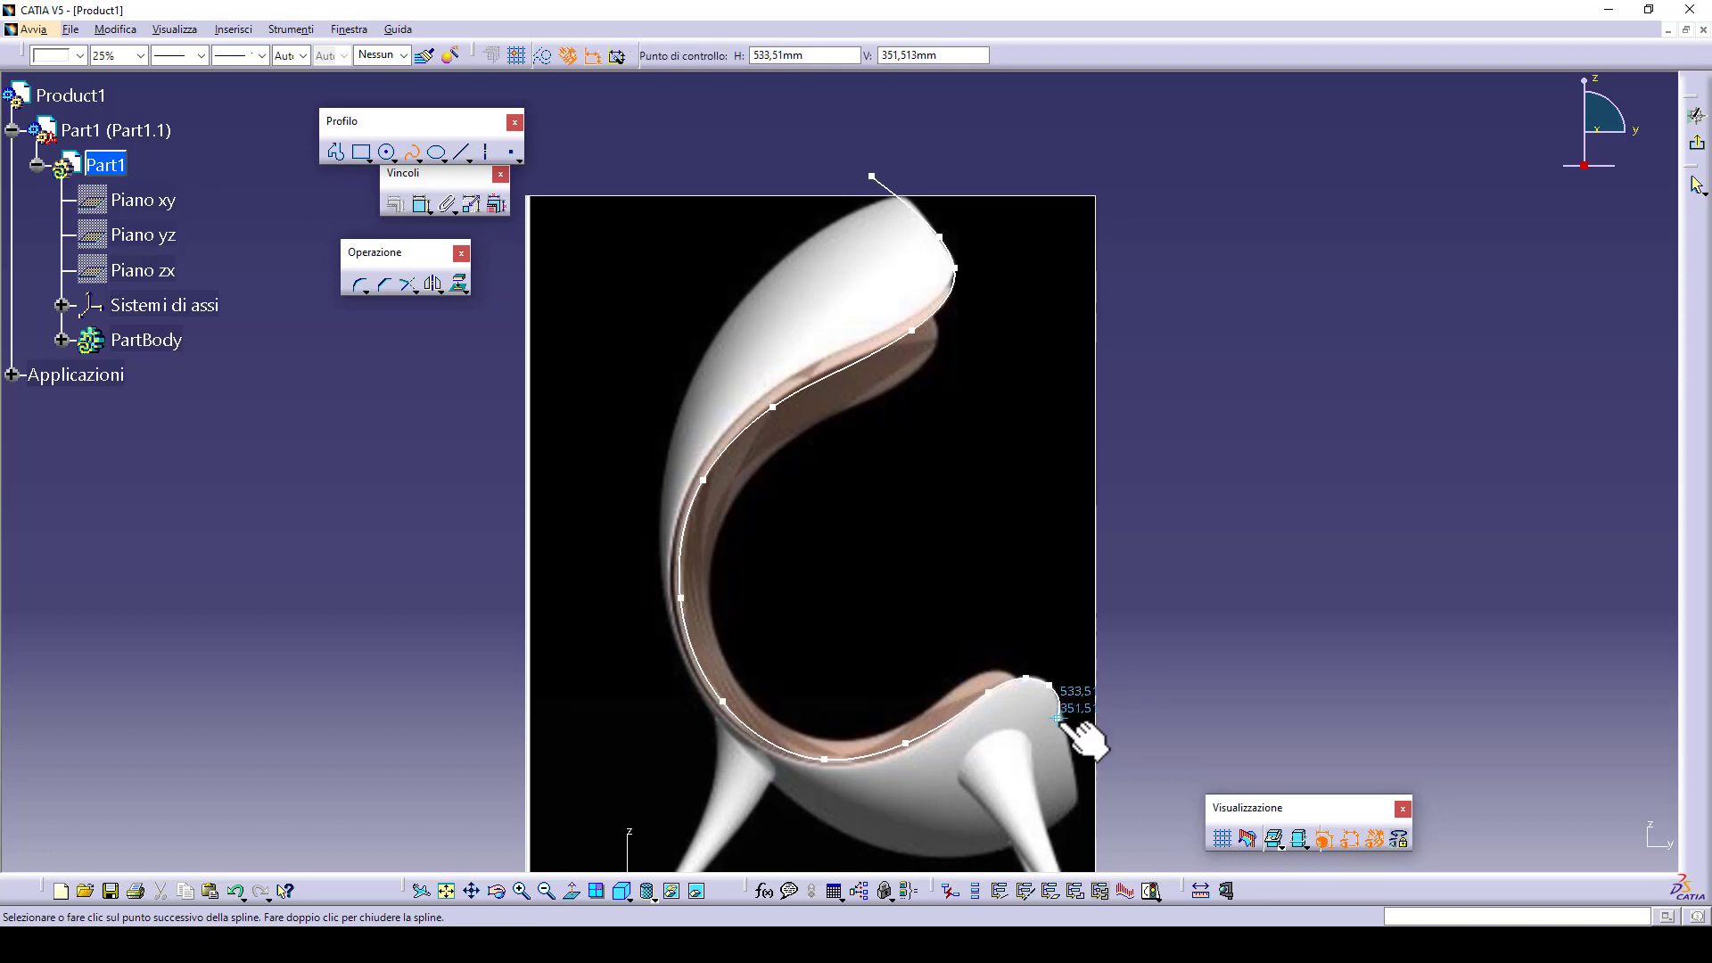
pyautogui.click(1064, 727)
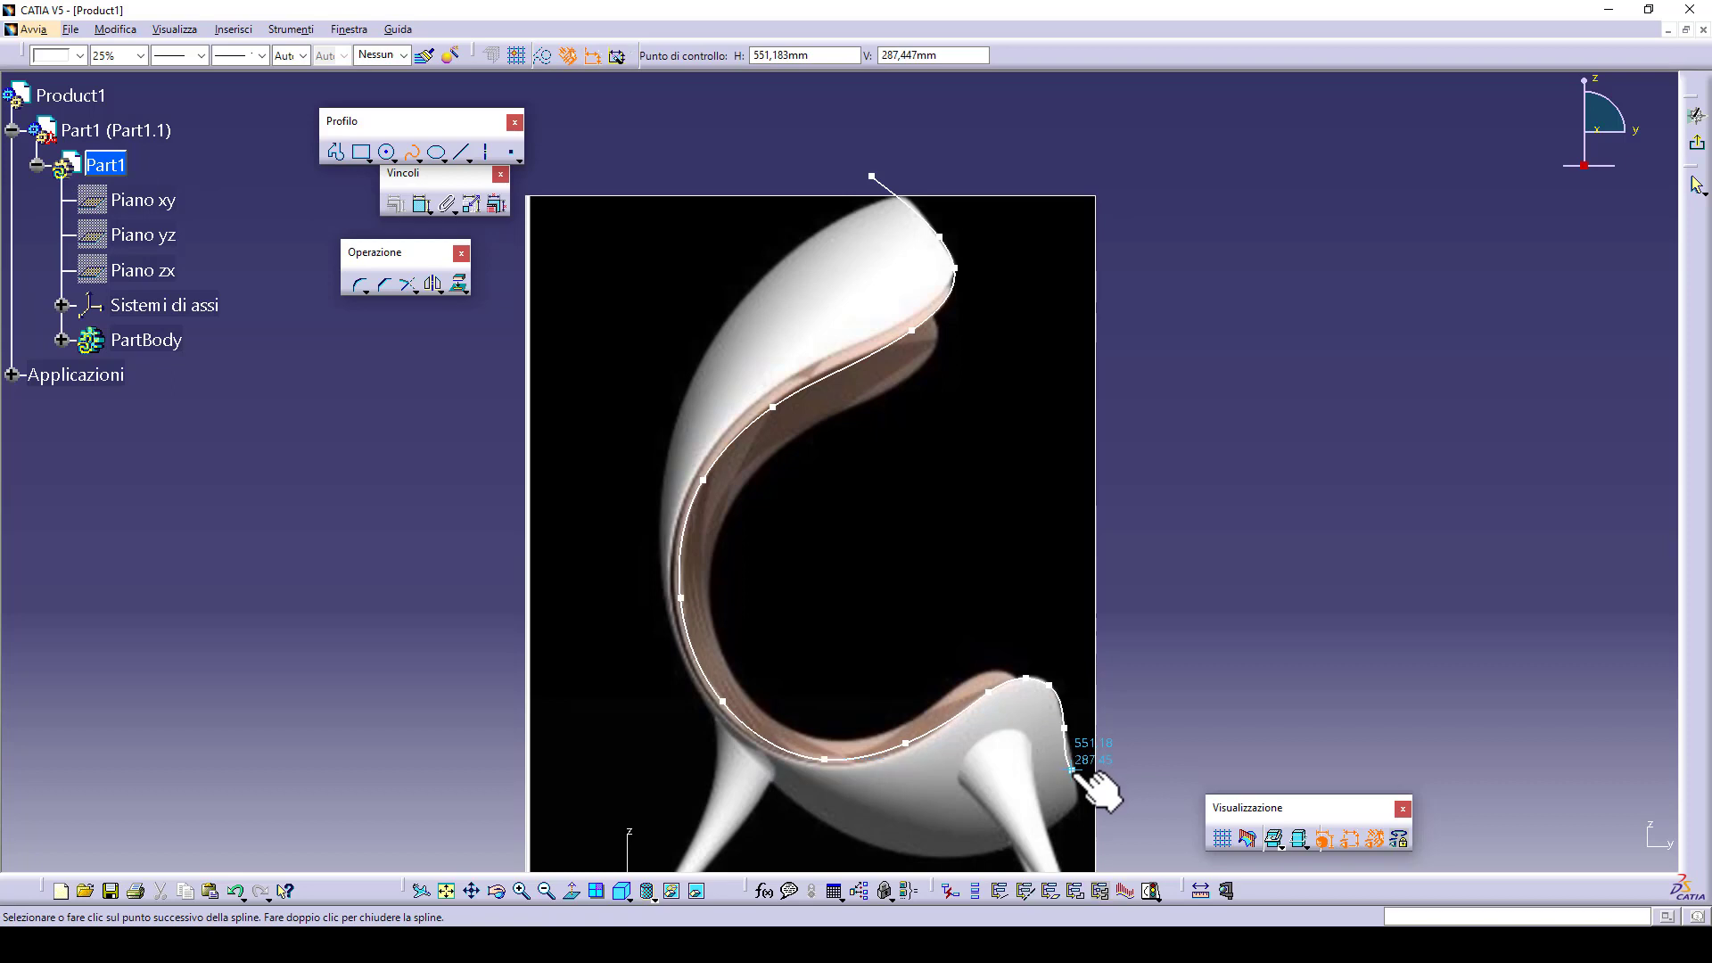
pyautogui.click(1074, 763)
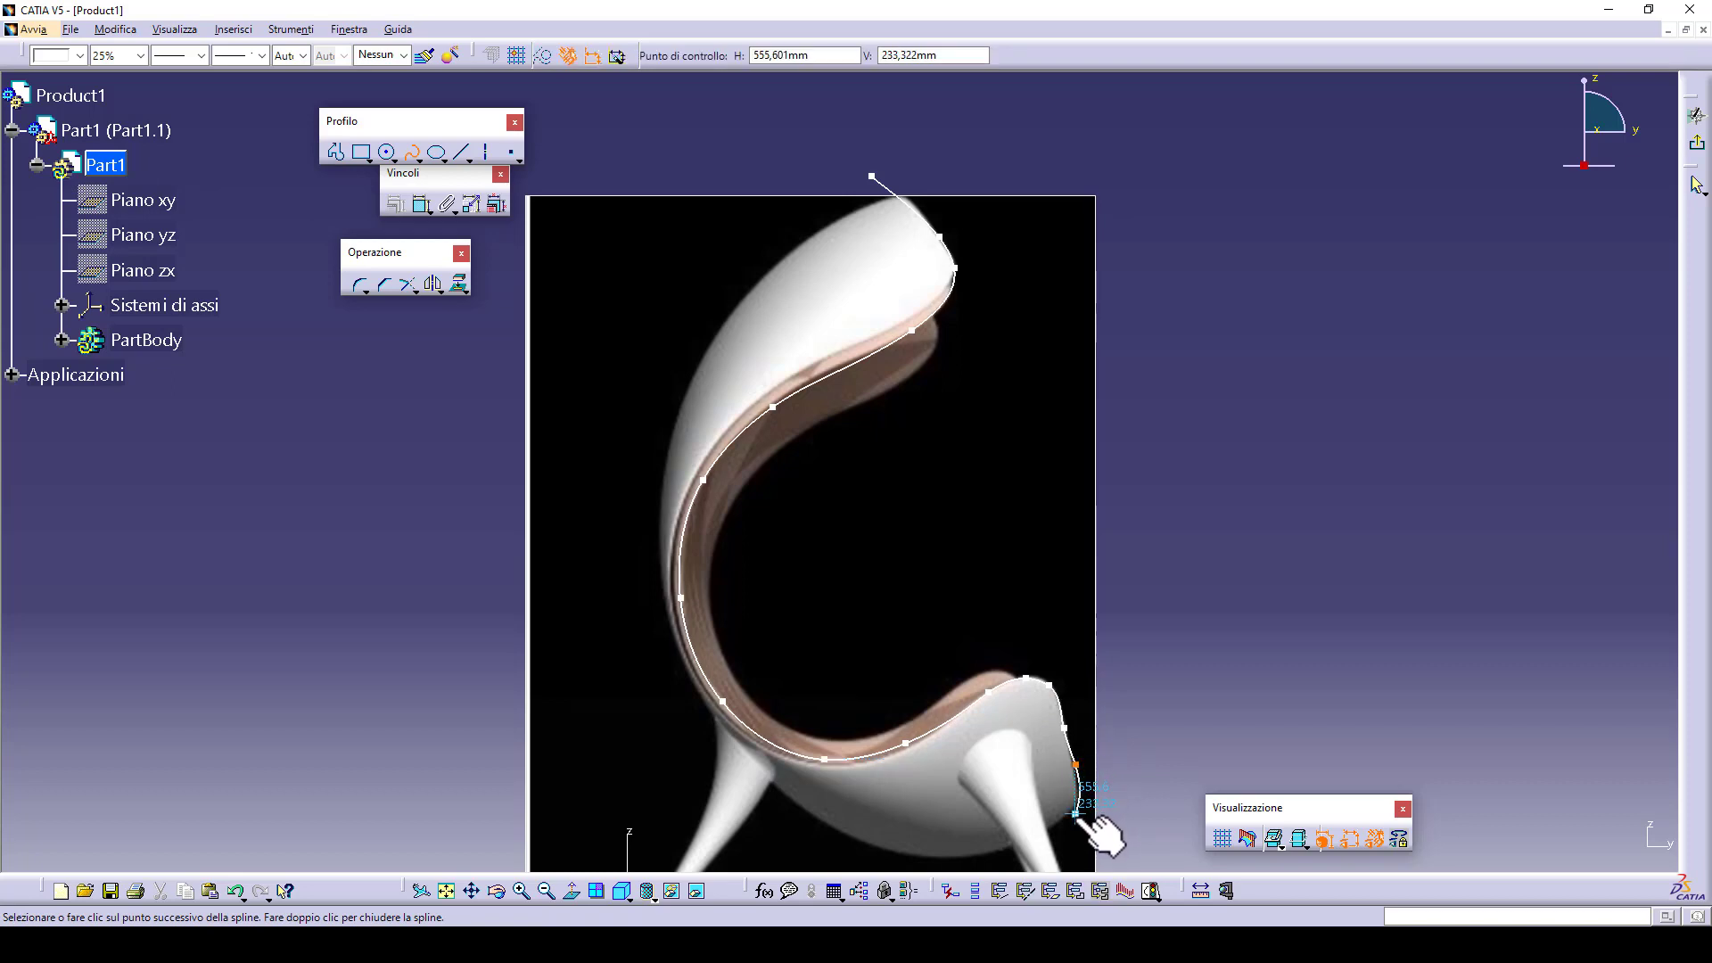
# - End the spline at the front leg and nudge its bottom control point and top end point
pyautogui.doubleClick(1075, 801)
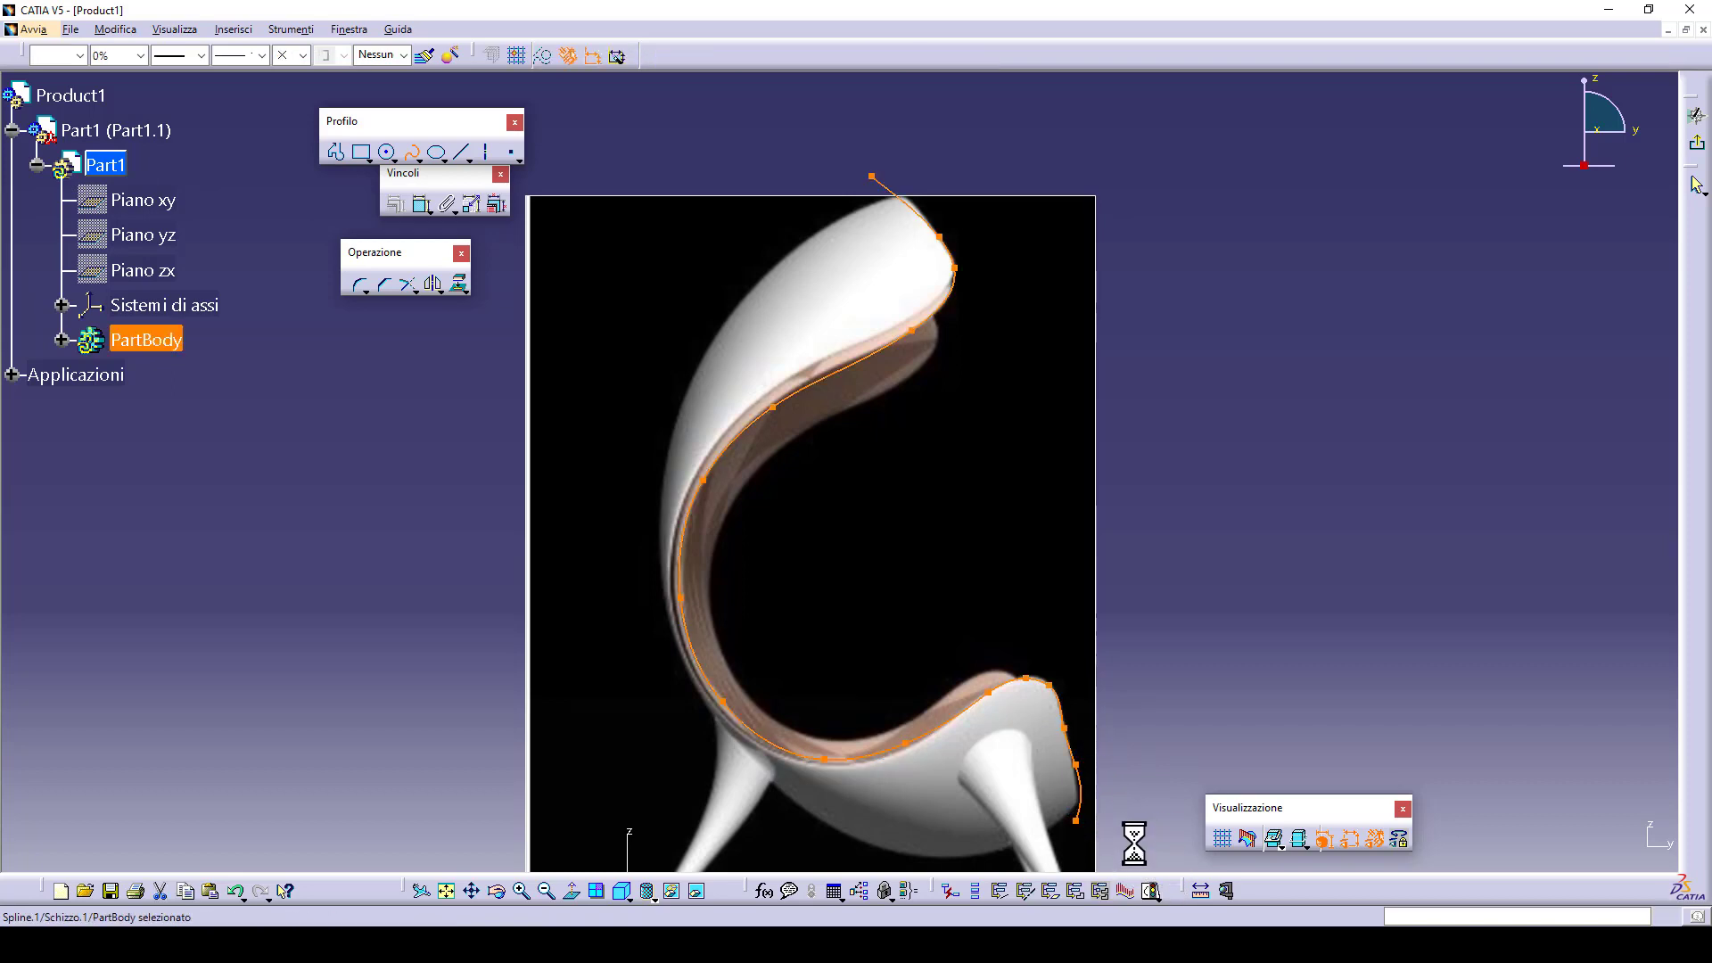
pyautogui.click(1075, 764)
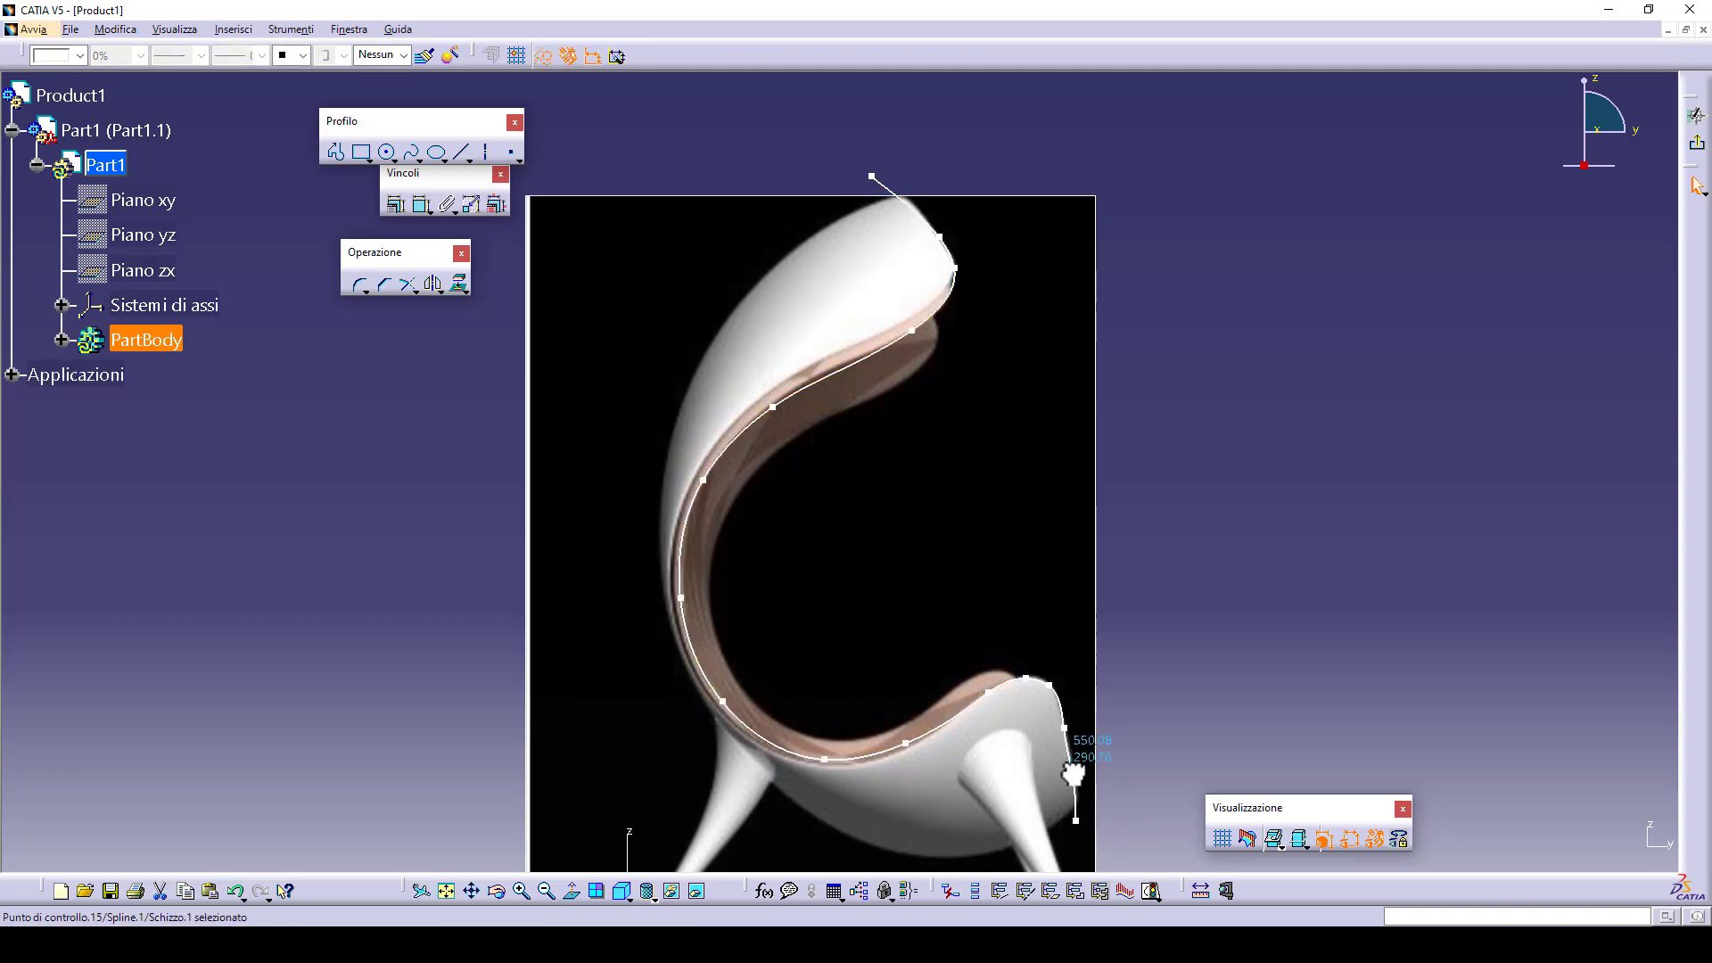
pyautogui.moveTo(1074, 774)
pyautogui.mouseDown()
pyautogui.moveTo(1082, 749)
pyautogui.moveTo(1070, 767)
pyautogui.mouseUp()
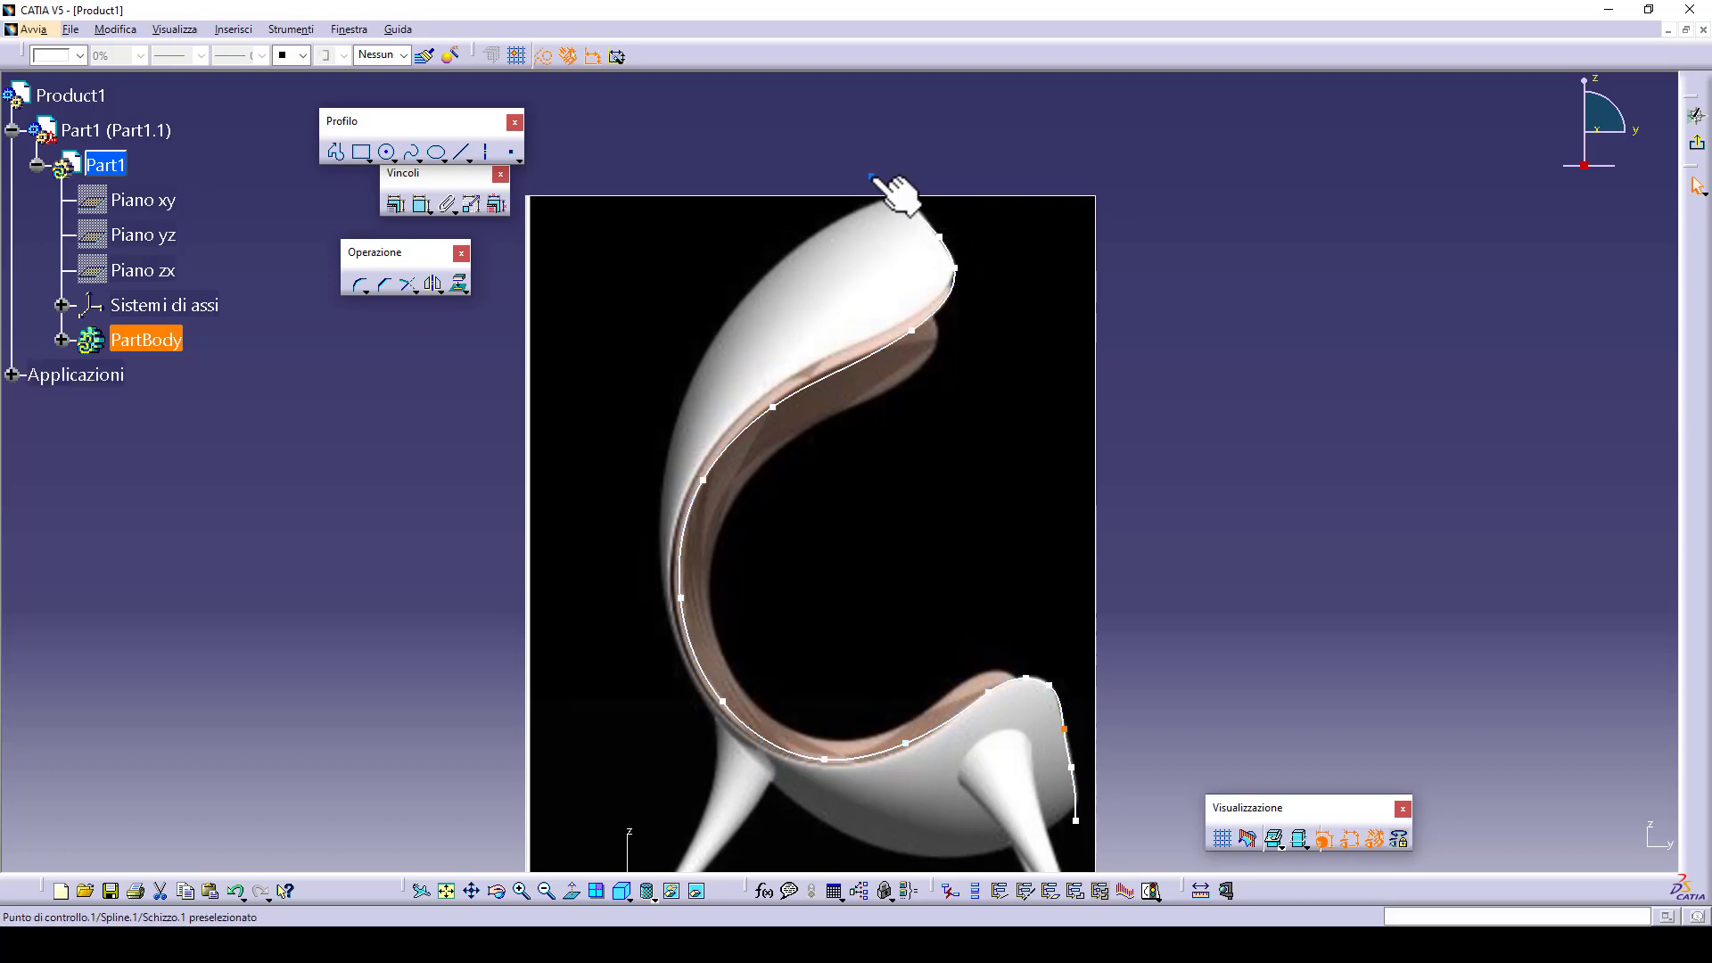
pyautogui.moveTo(884, 177); pyautogui.dragTo(881, 171)
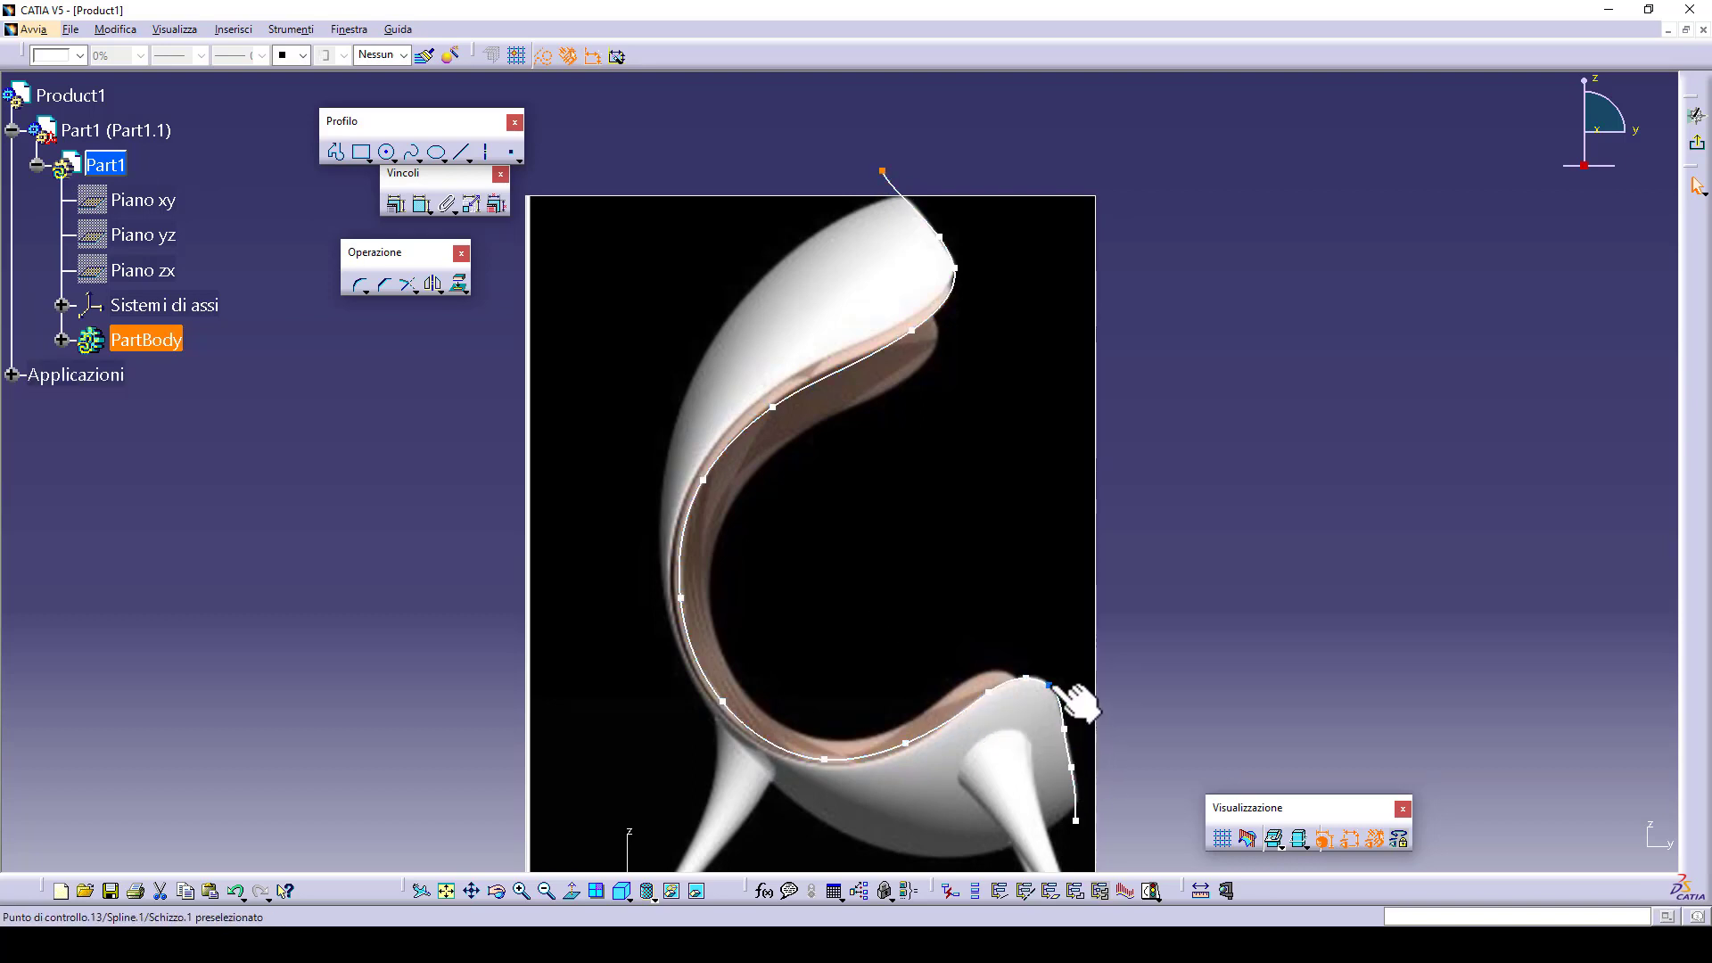
pyautogui.click(1207, 576)
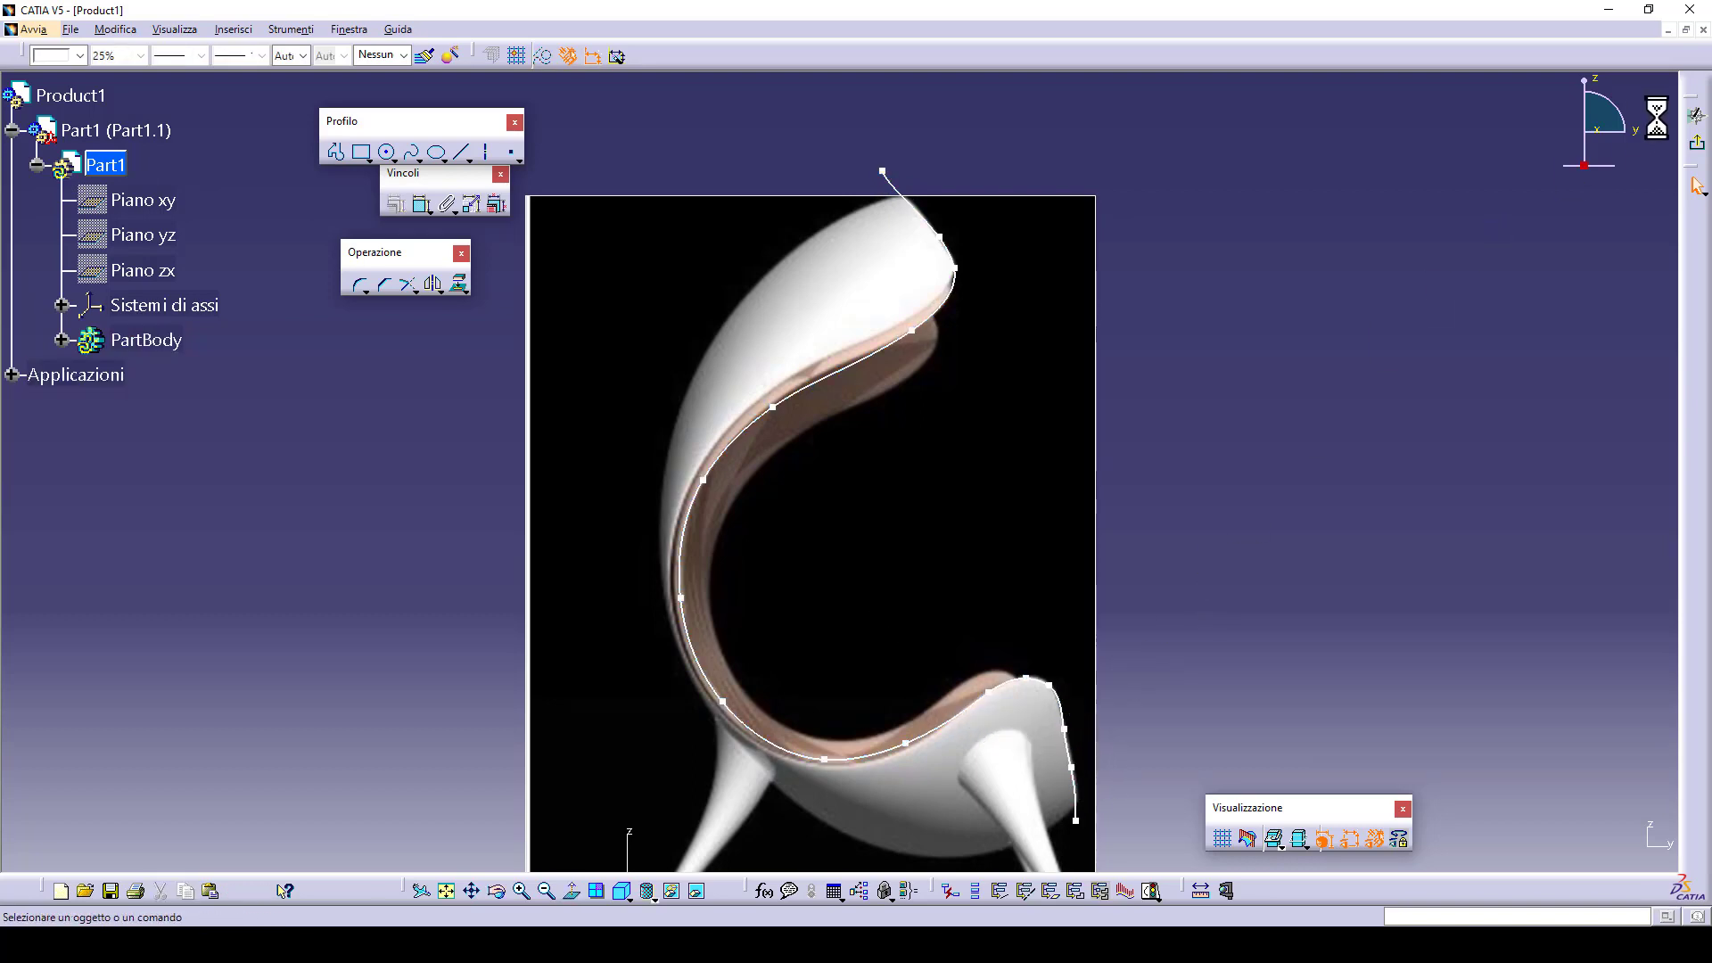
# - Exit the seat sketch and open a second positioned sketch on the absolute axis
pyautogui.click(1699, 156)
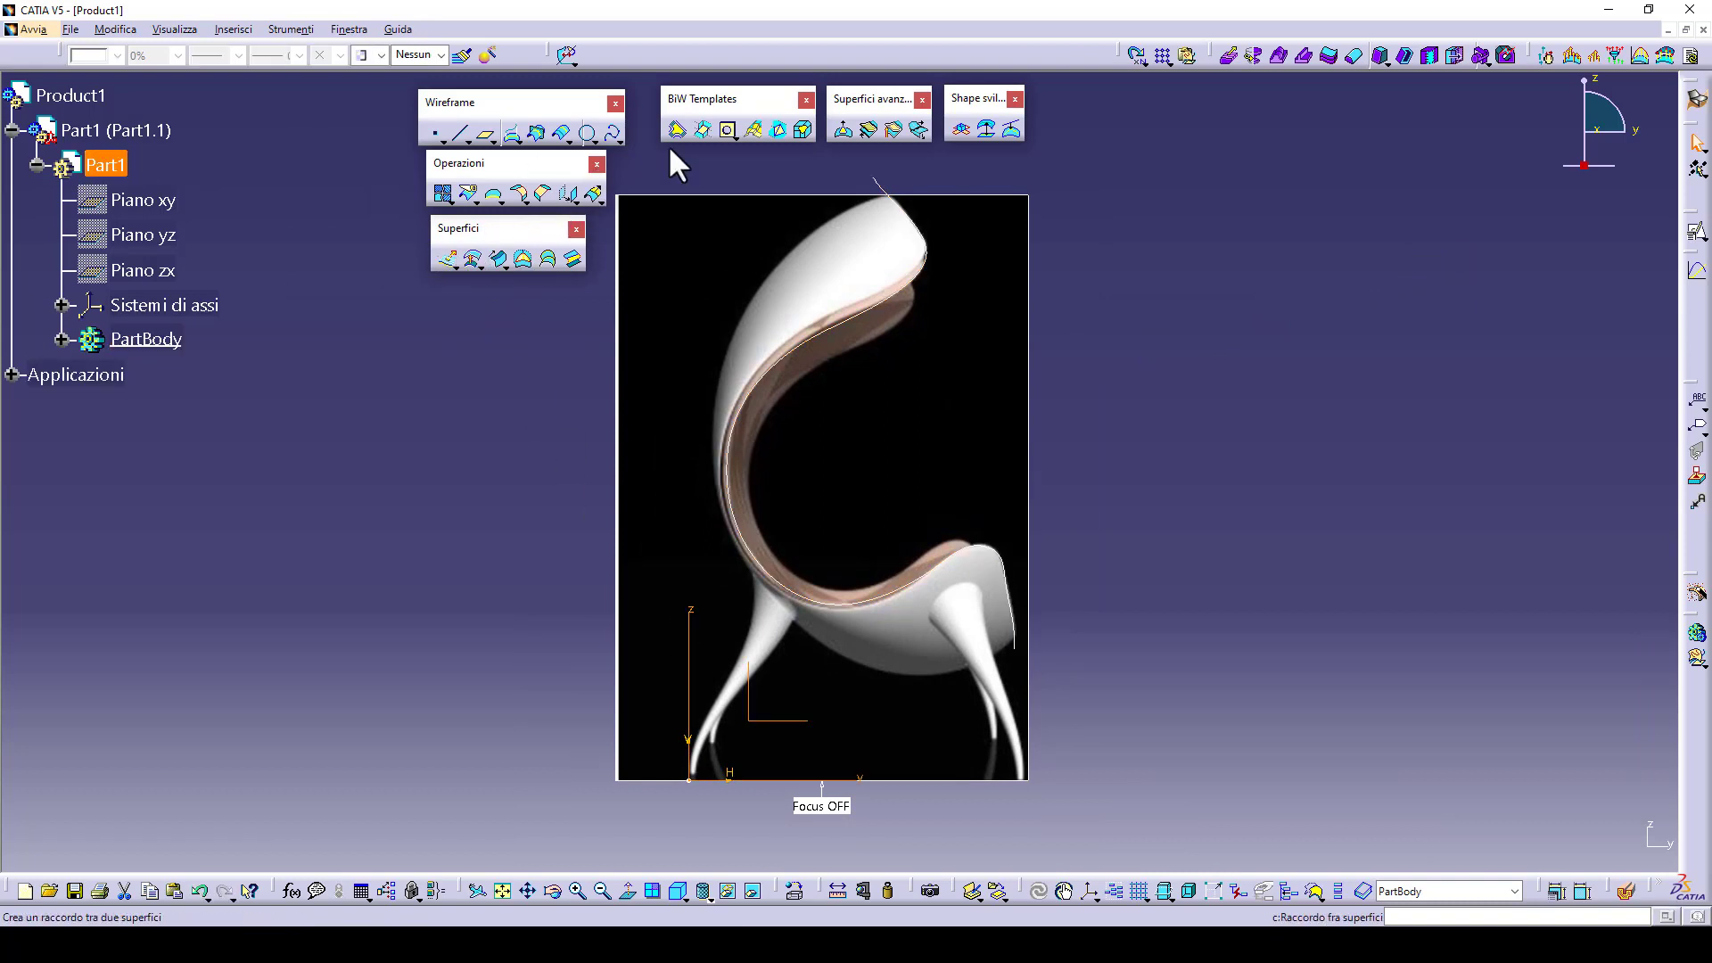
pyautogui.click(1697, 232)
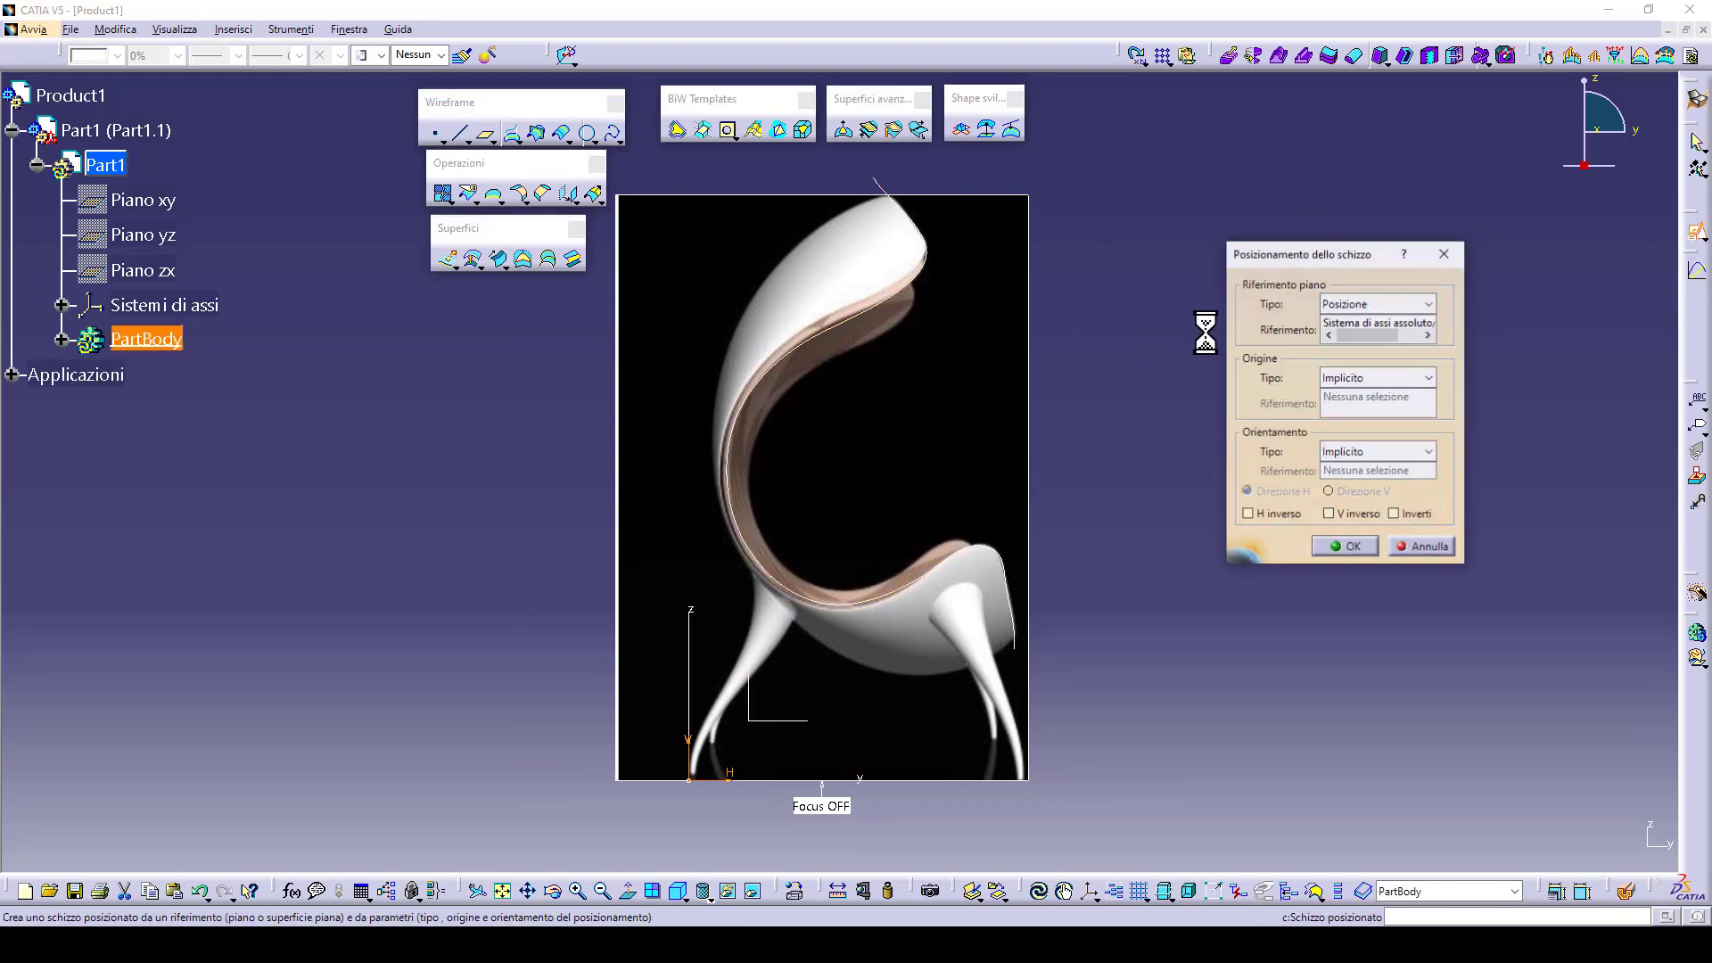
pyautogui.click(1348, 548)
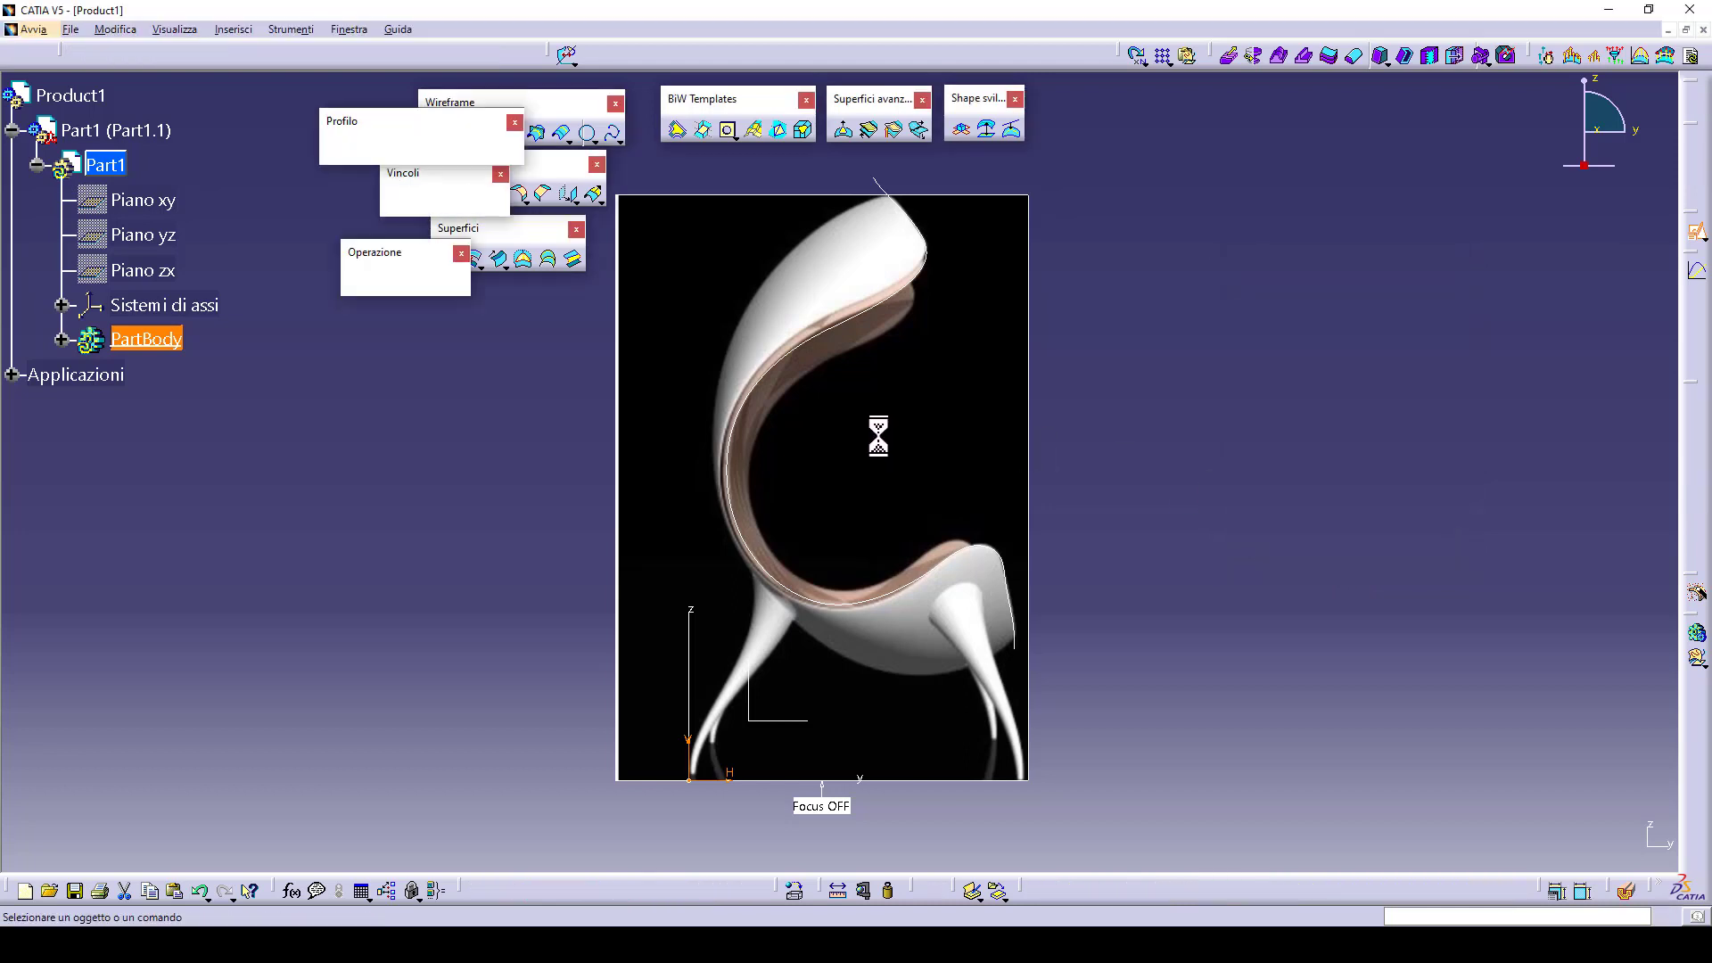
pyautogui.moveTo(947, 357)
pyautogui.mouseDown(button='middle')
pyautogui.moveTo(768, 467)
pyautogui.moveTo(796, 490)
pyautogui.mouseUp(button='middle')
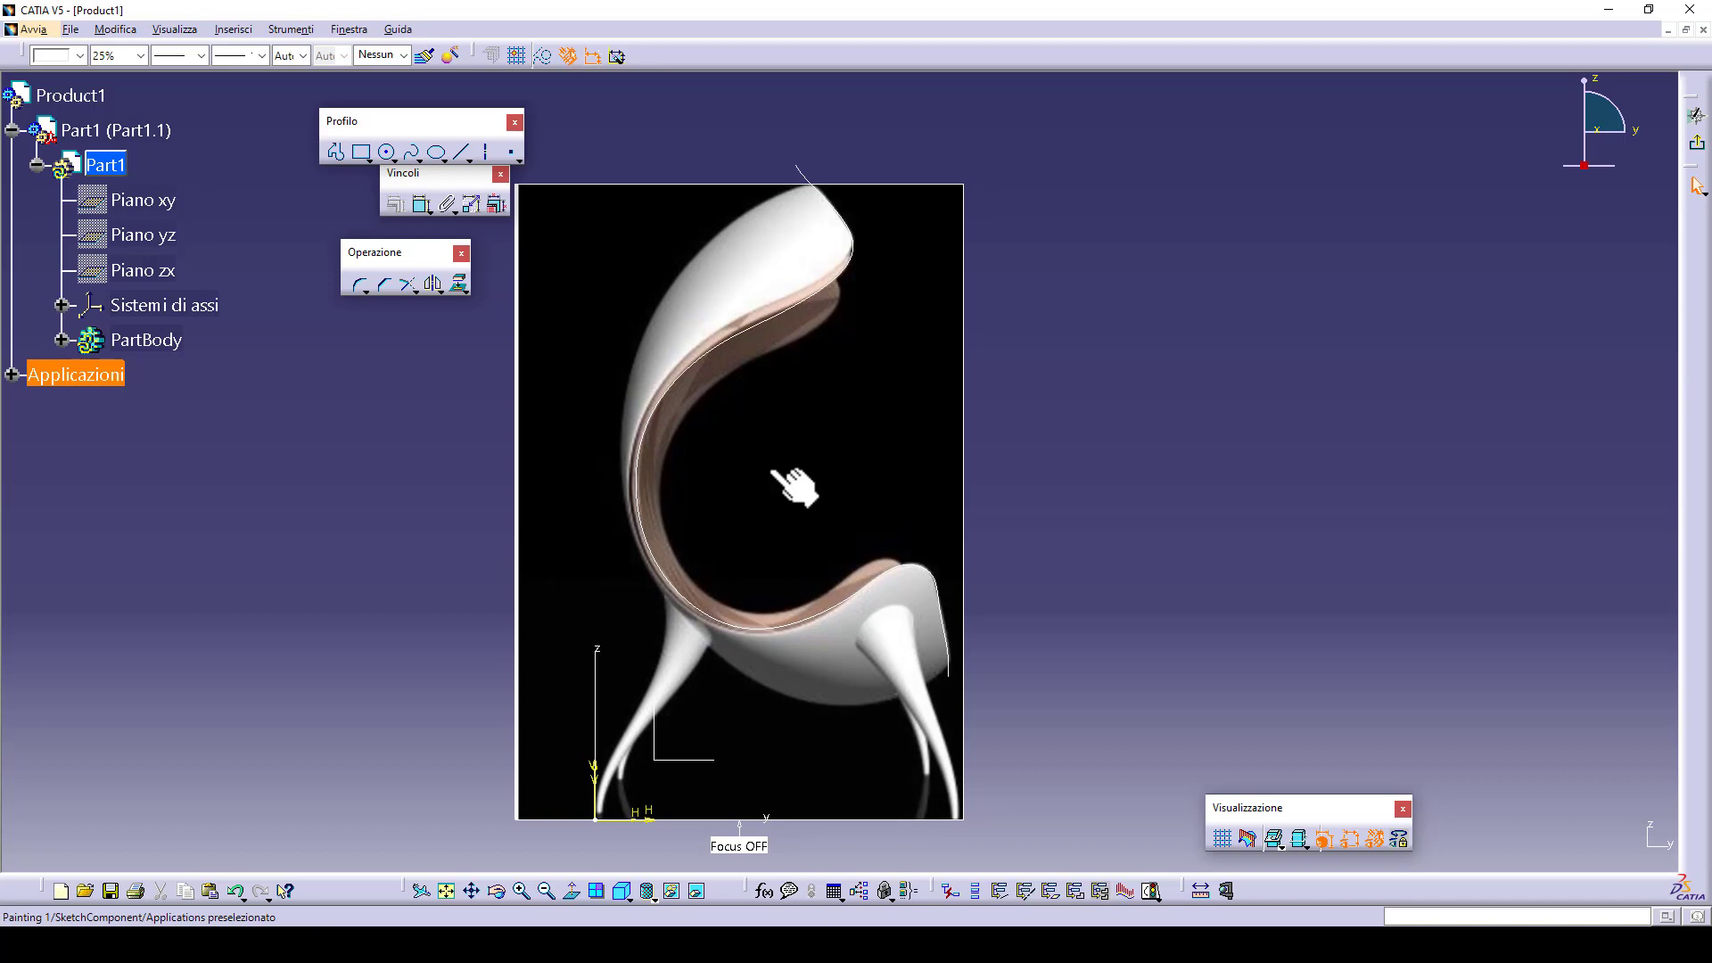
# - Draw a straight guide line from above the backrest tip down to the front leg
pyautogui.click(456, 151)
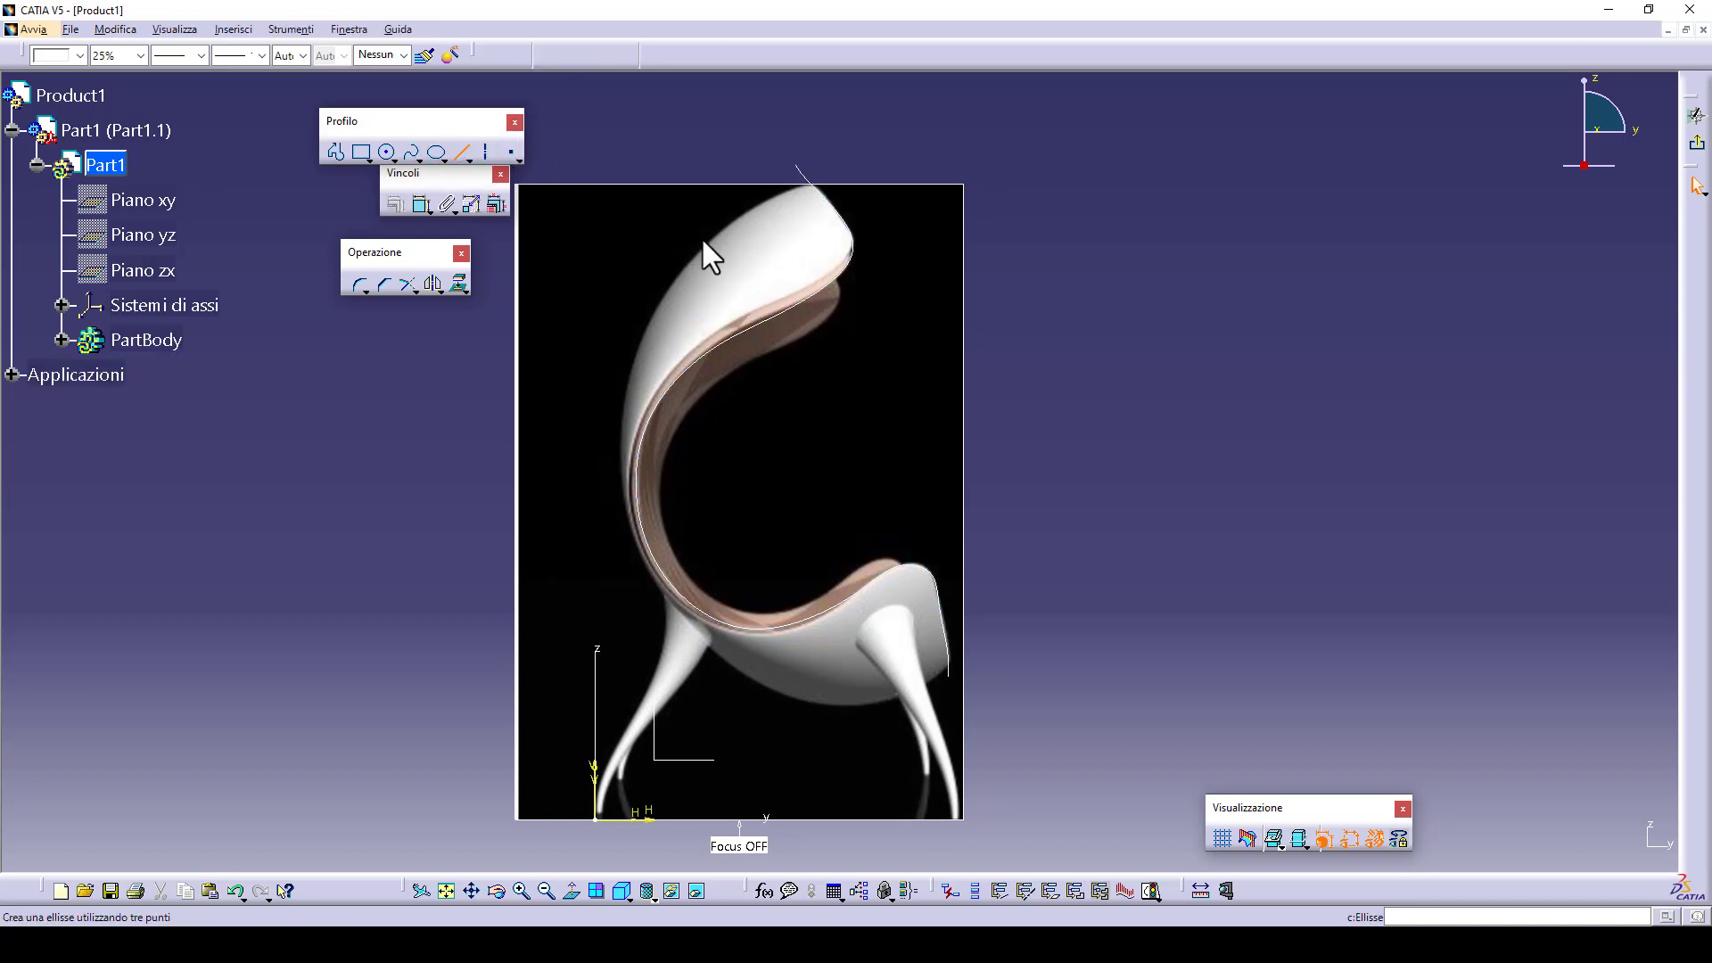
pyautogui.click(809, 185)
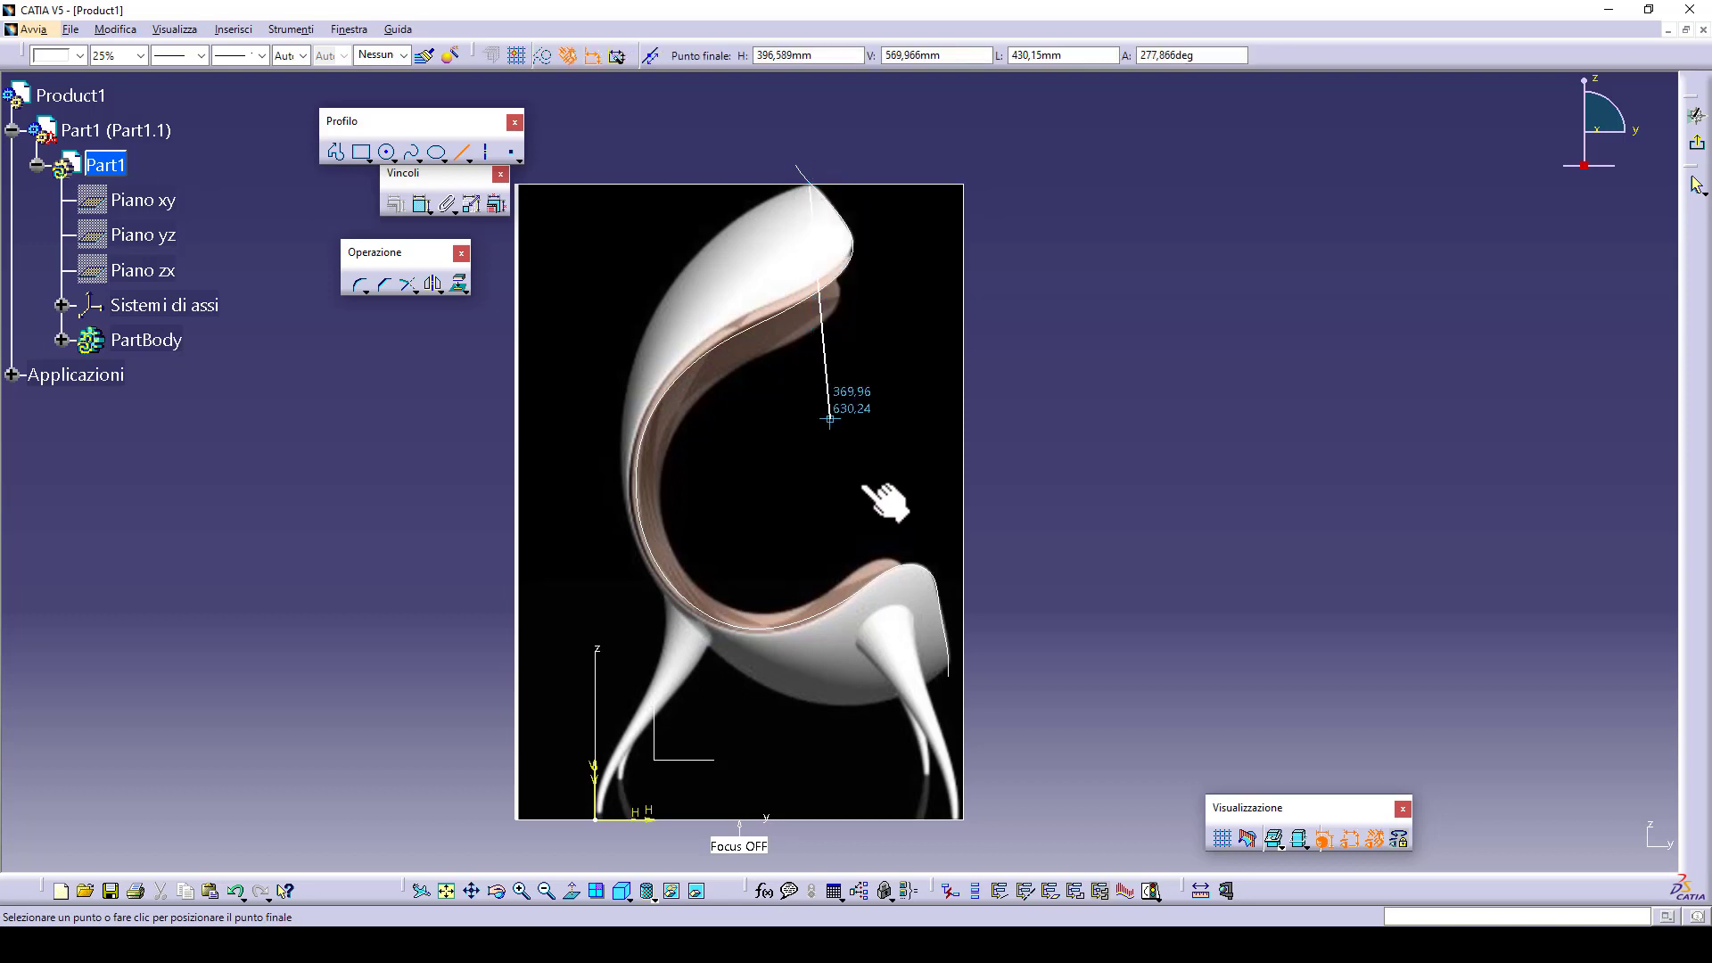
pyautogui.click(898, 696)
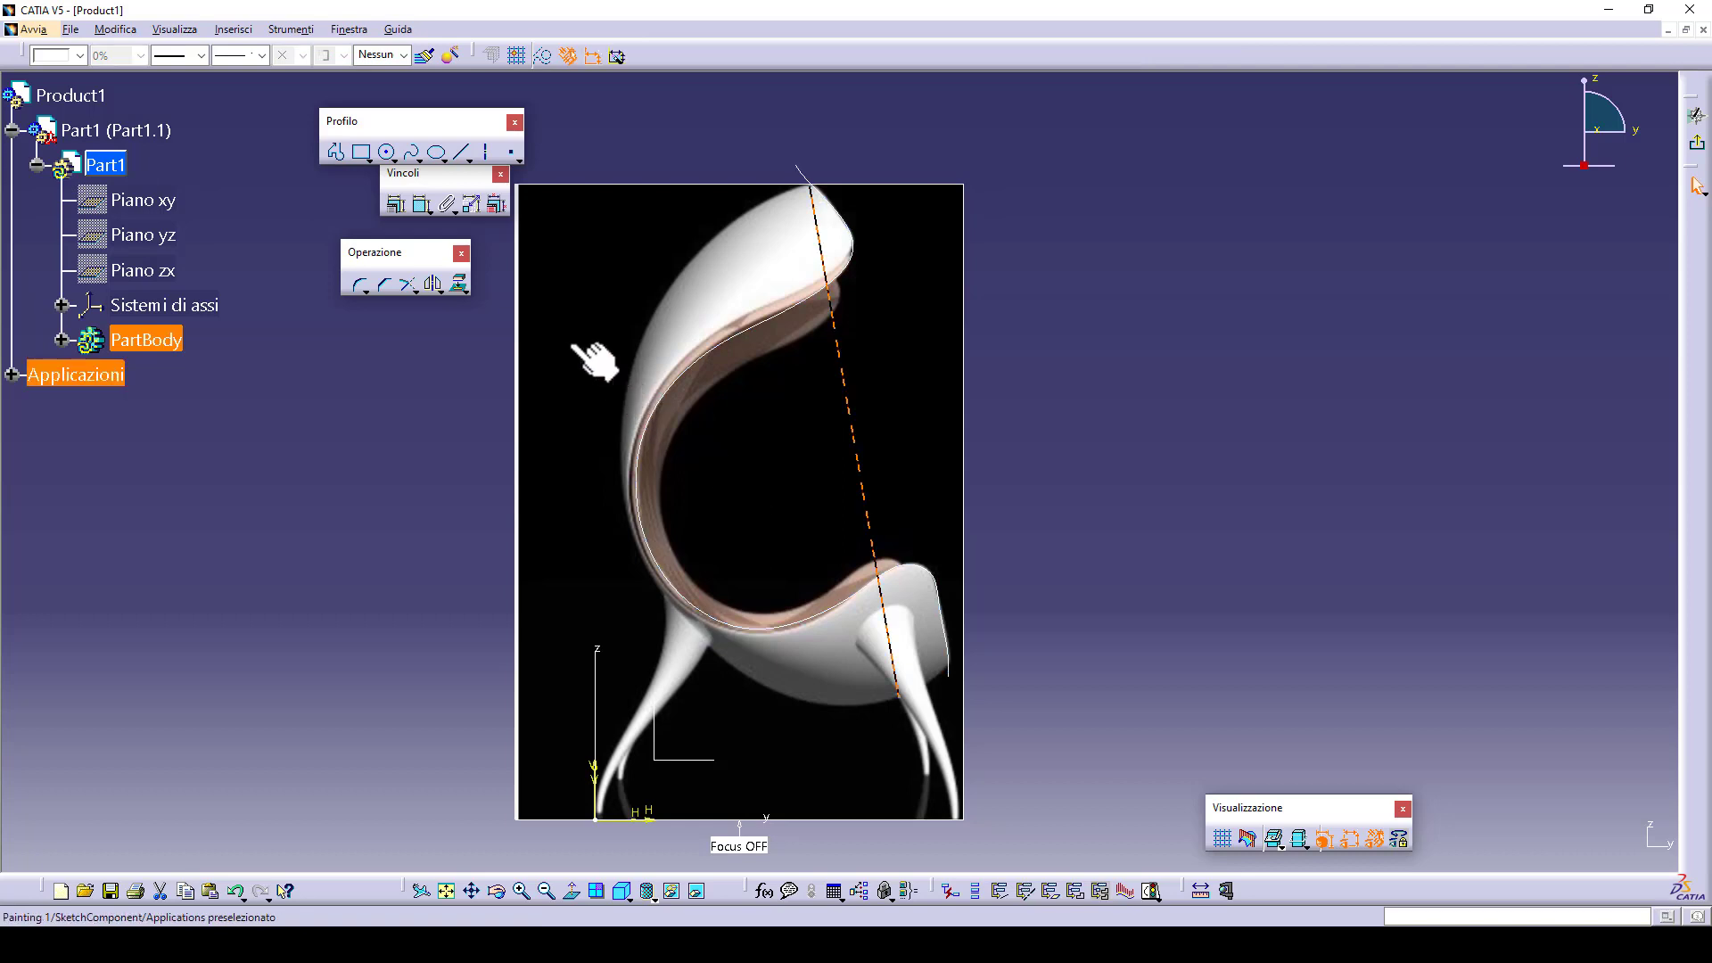
pyautogui.click(468, 158)
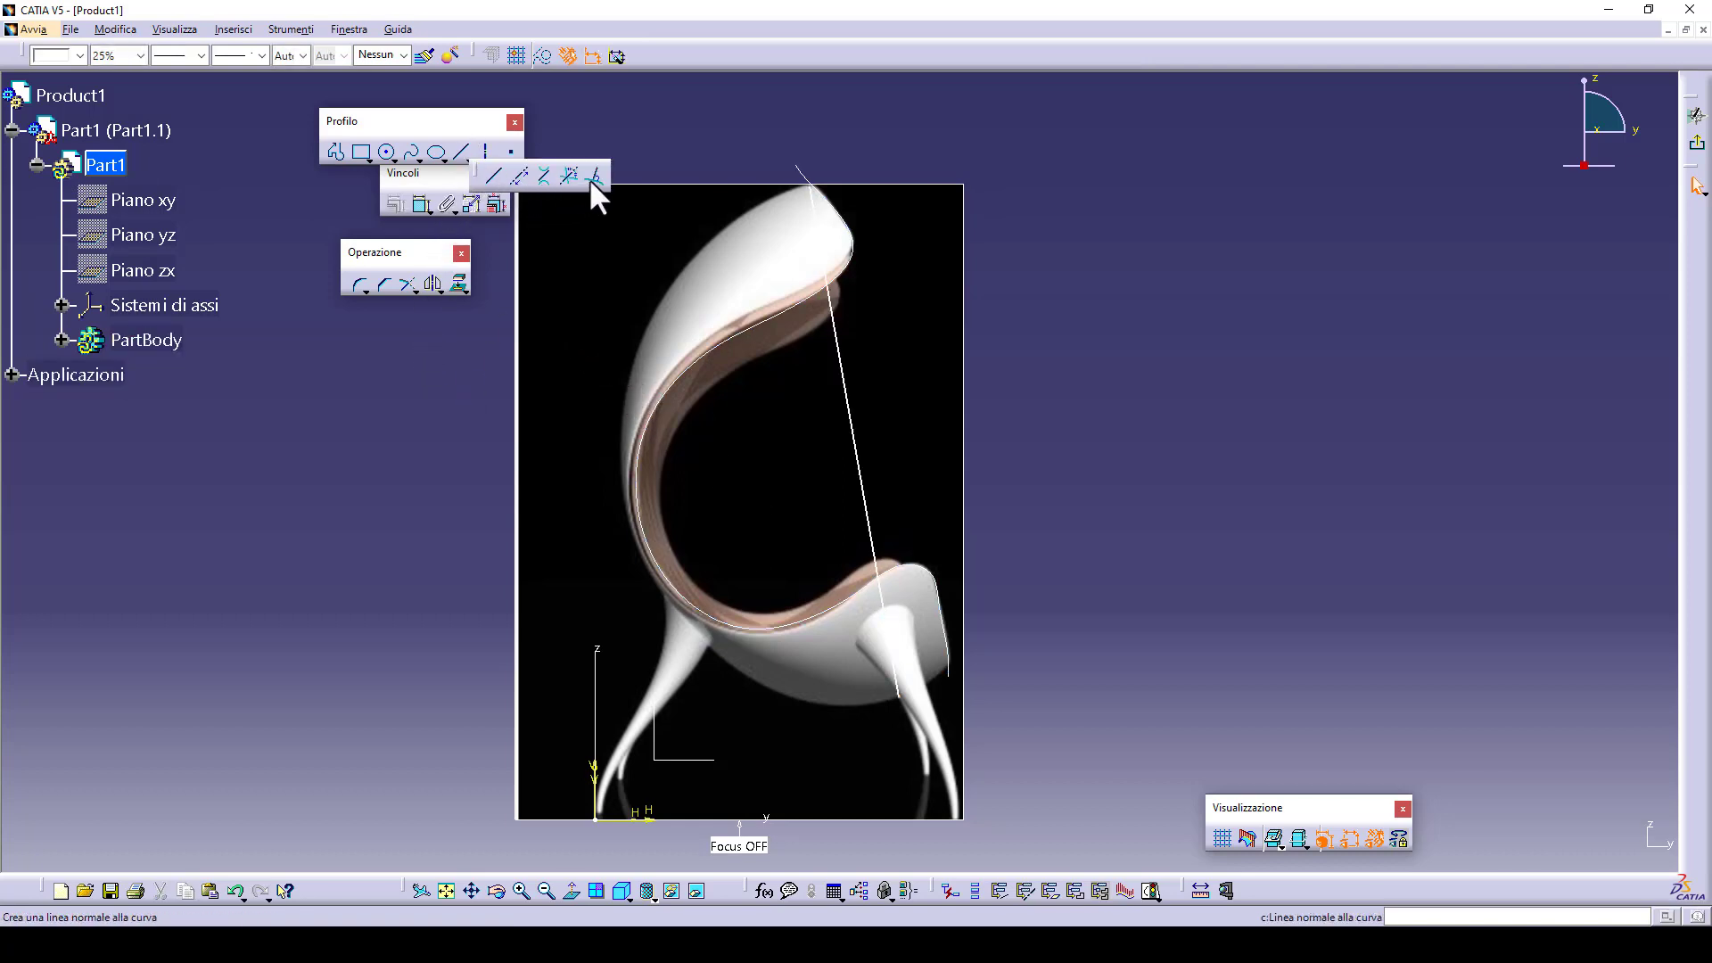
pyautogui.click(594, 177)
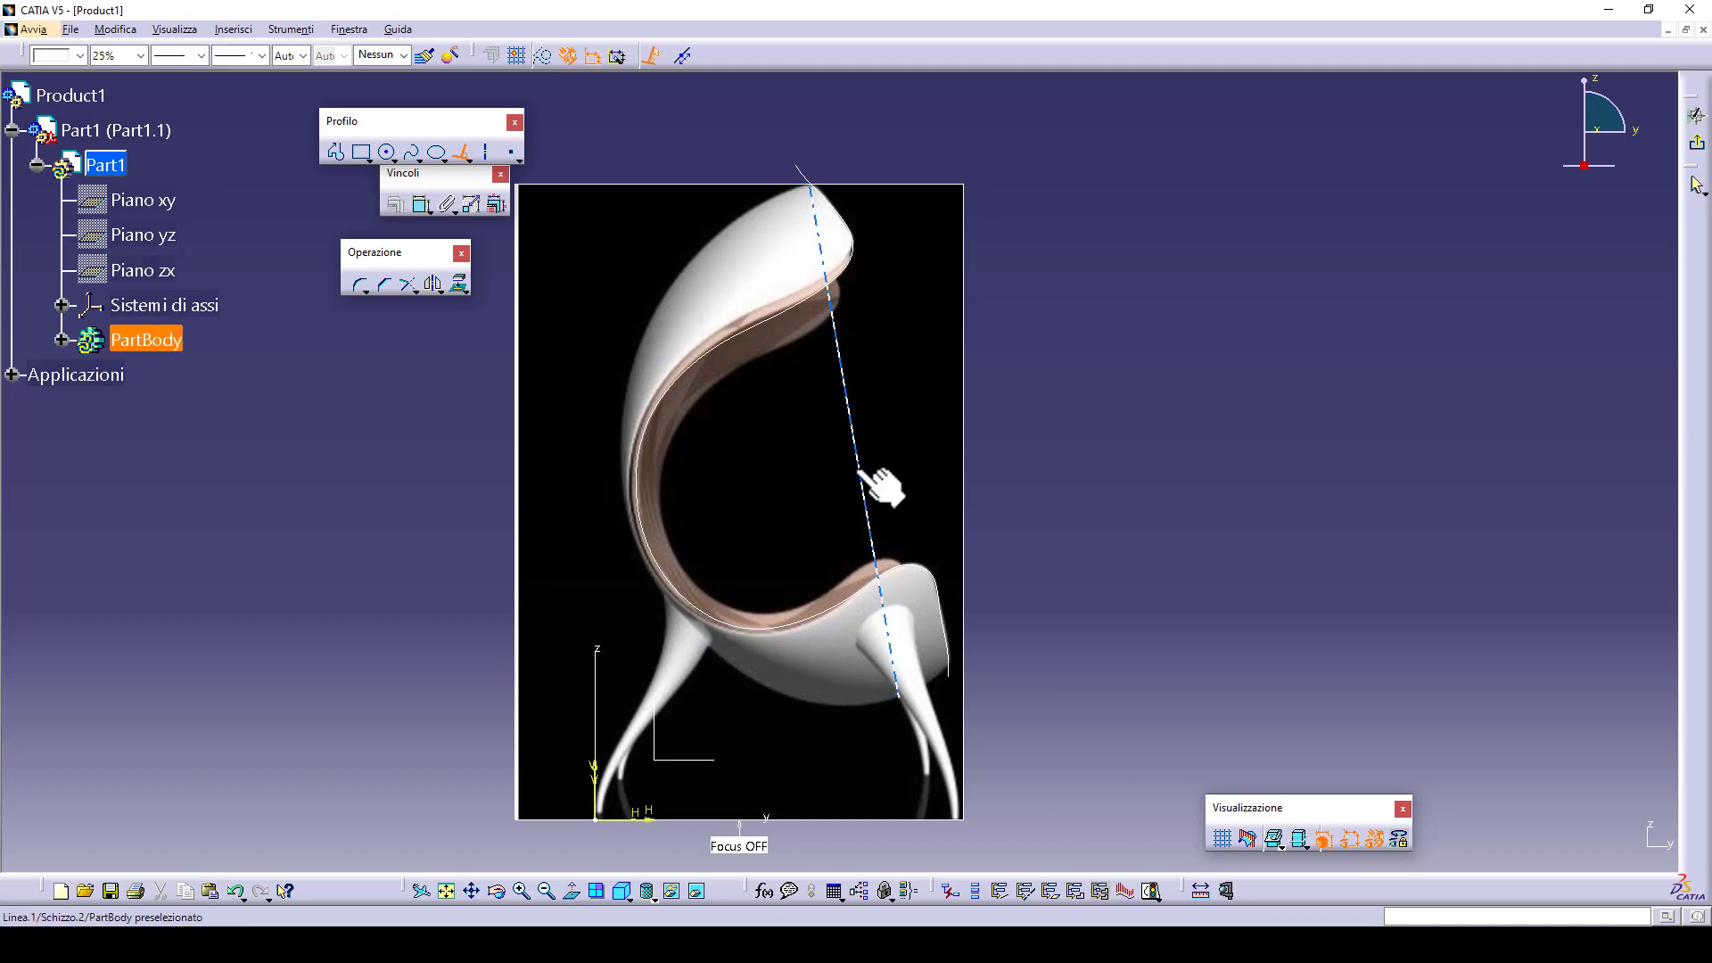
# - Draw a line normal to the guide line, ending at the inner back of the seat
pyautogui.click(870, 496)
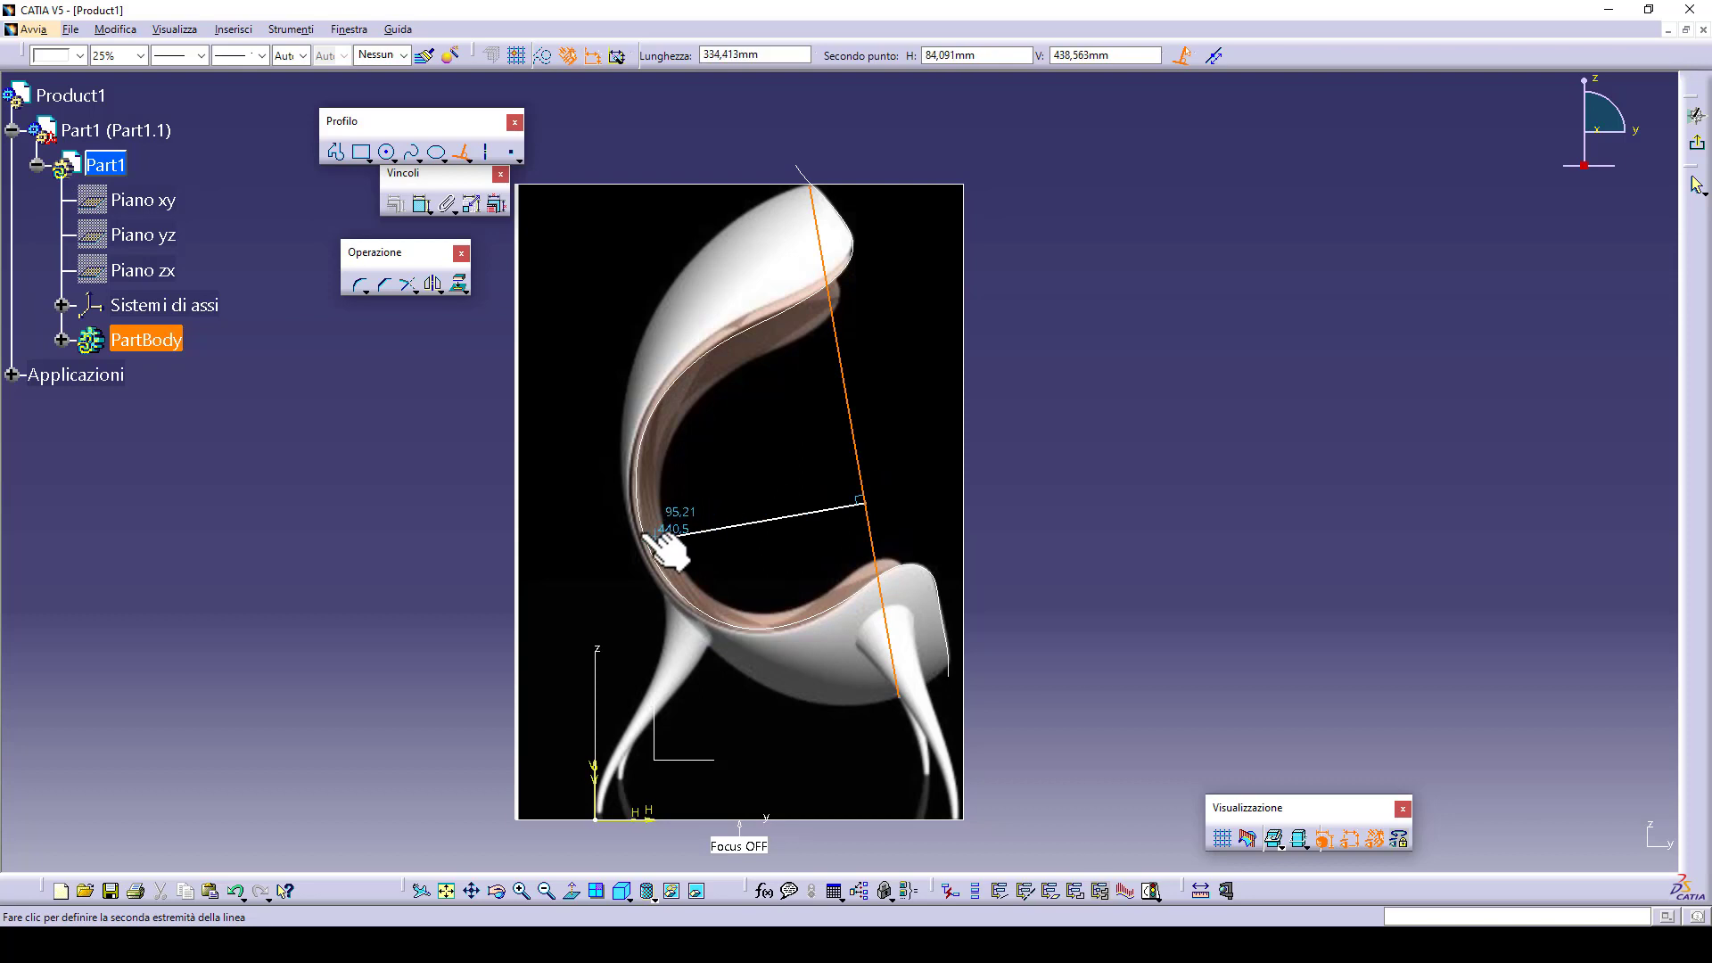
pyautogui.scroll(1, 660, 550)
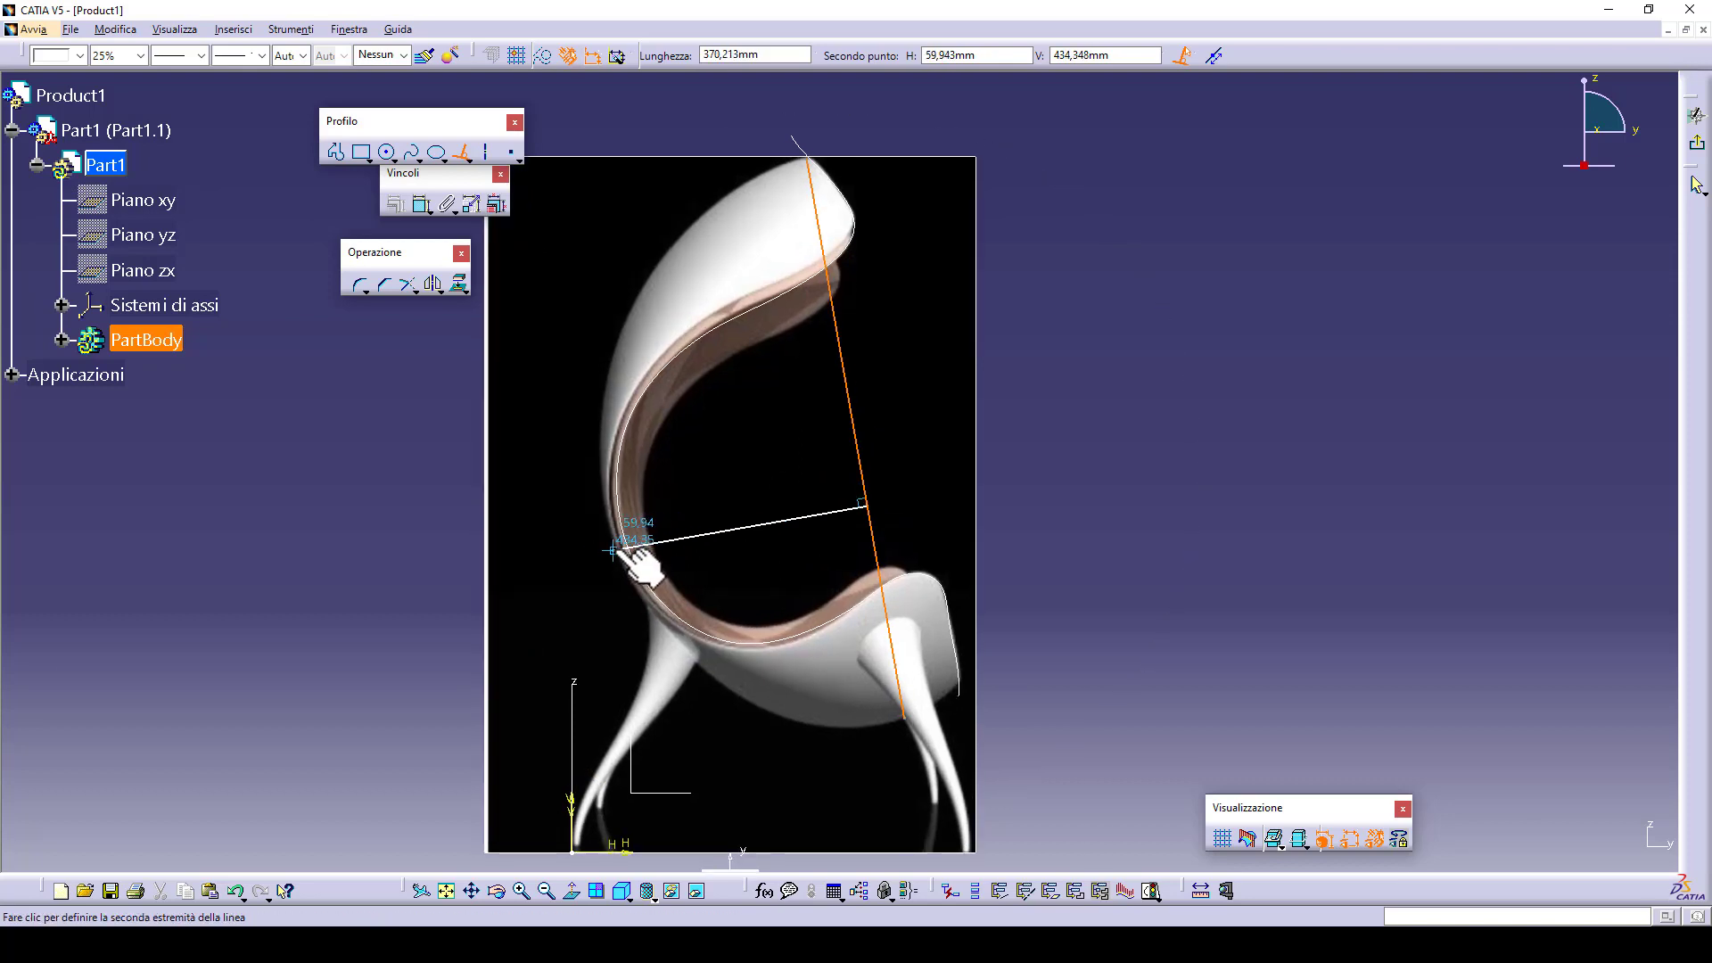
pyautogui.click(613, 550)
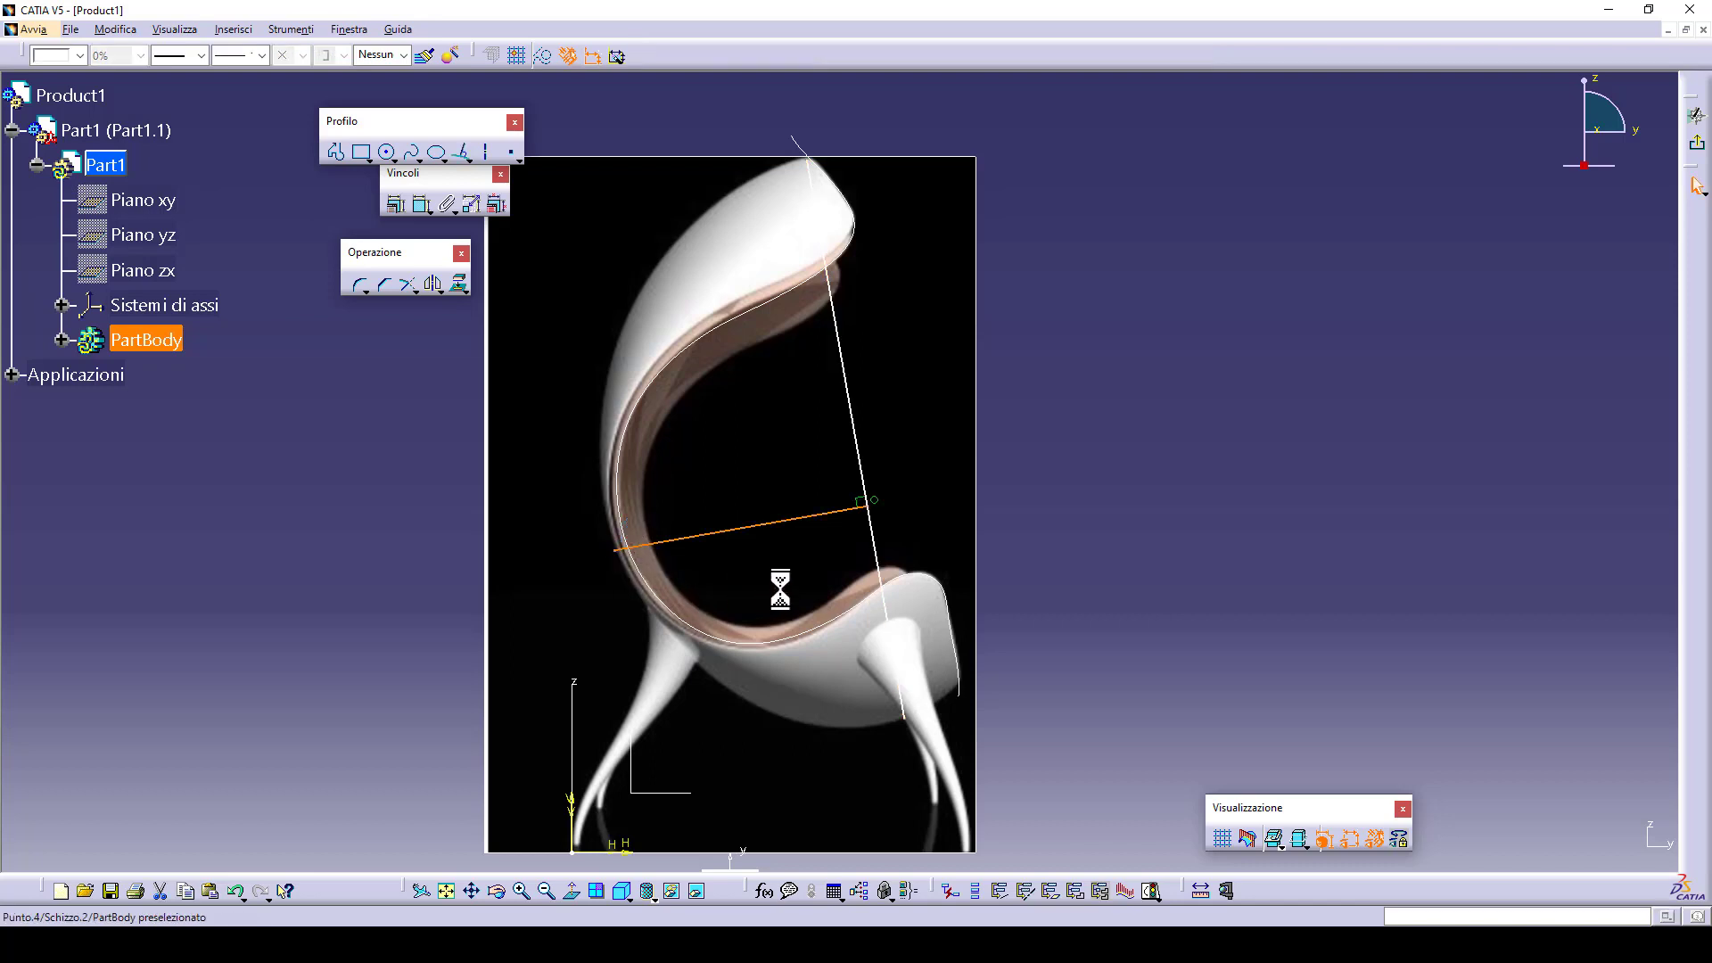
pyautogui.moveTo(829, 515); pyautogui.dragTo(826, 502)
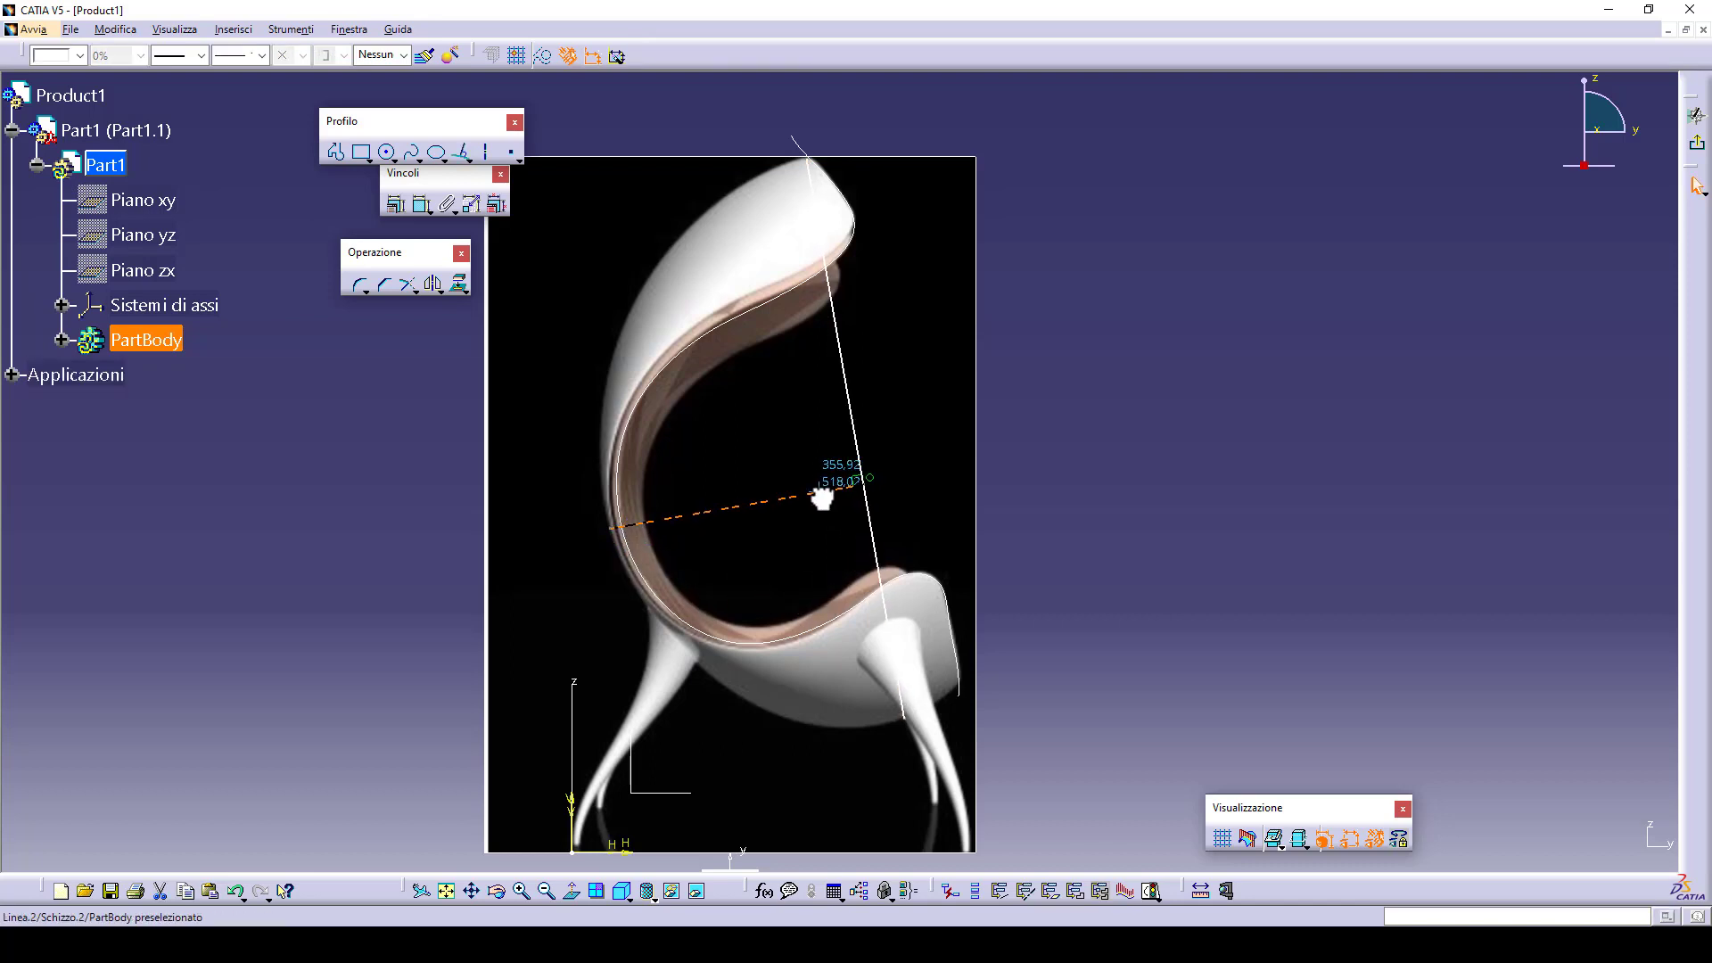
pyautogui.moveTo(822, 498); pyautogui.dragTo(826, 496)
# - Make the normal line's end point coincident with the long guide line
pyautogui.click(862, 483)
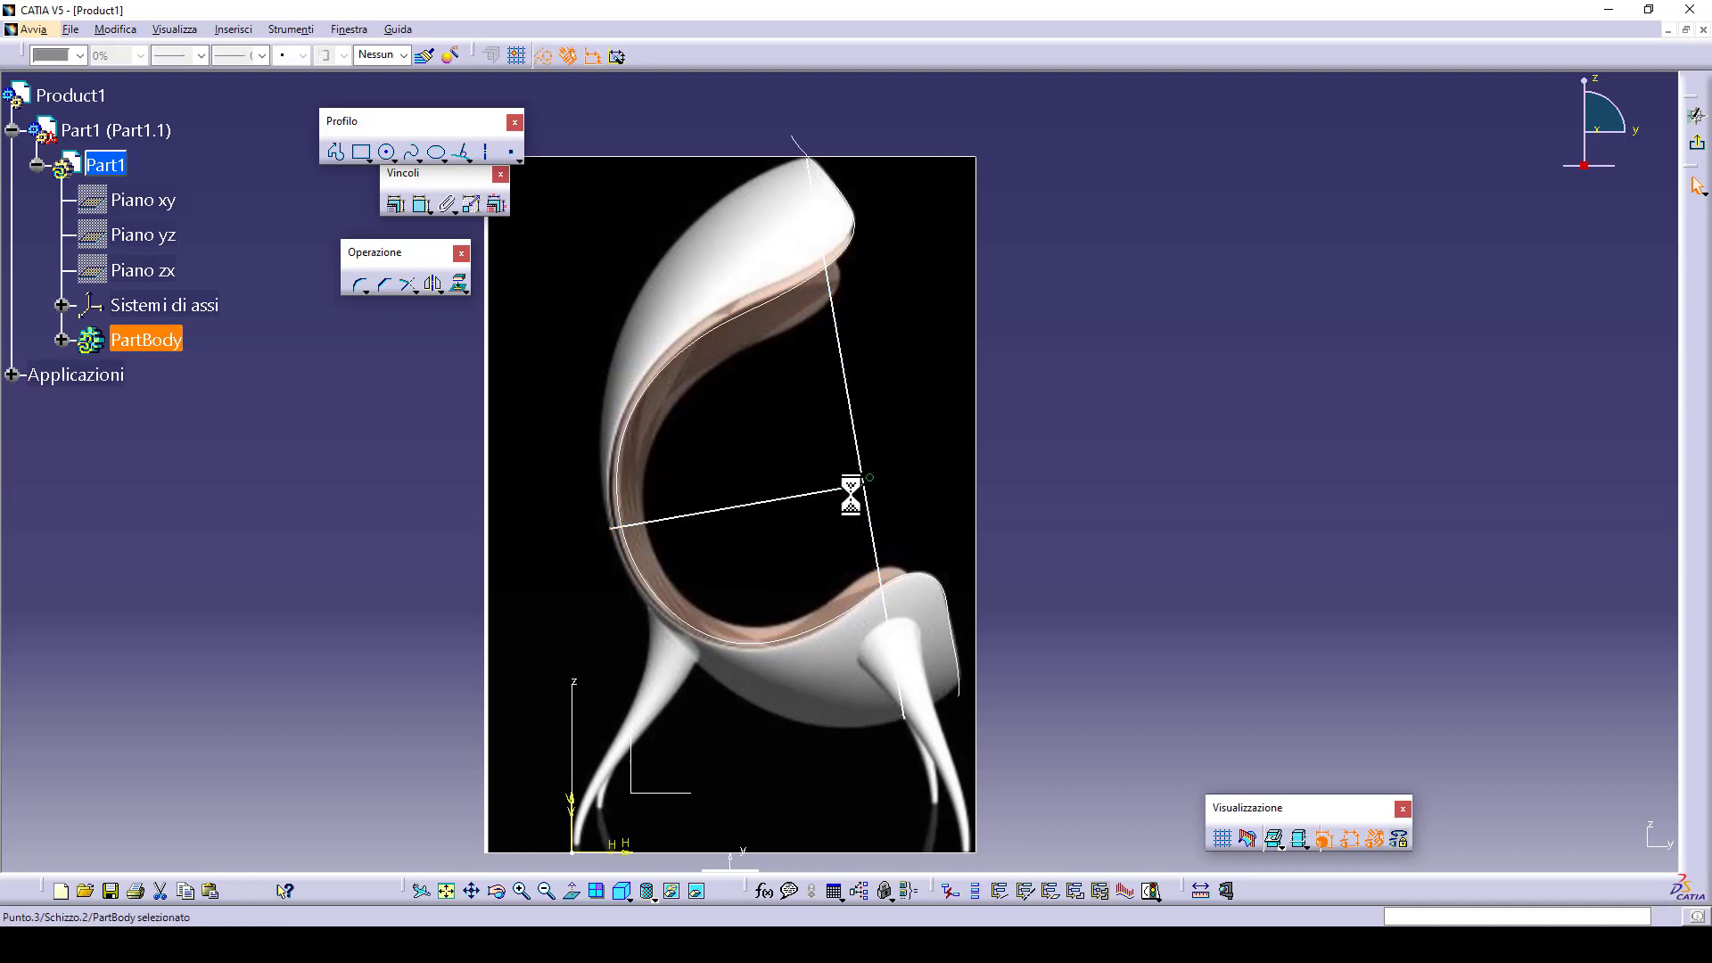
pyautogui.keyDown('ctrl'); pyautogui.click(857, 430); pyautogui.keyUp('ctrl')
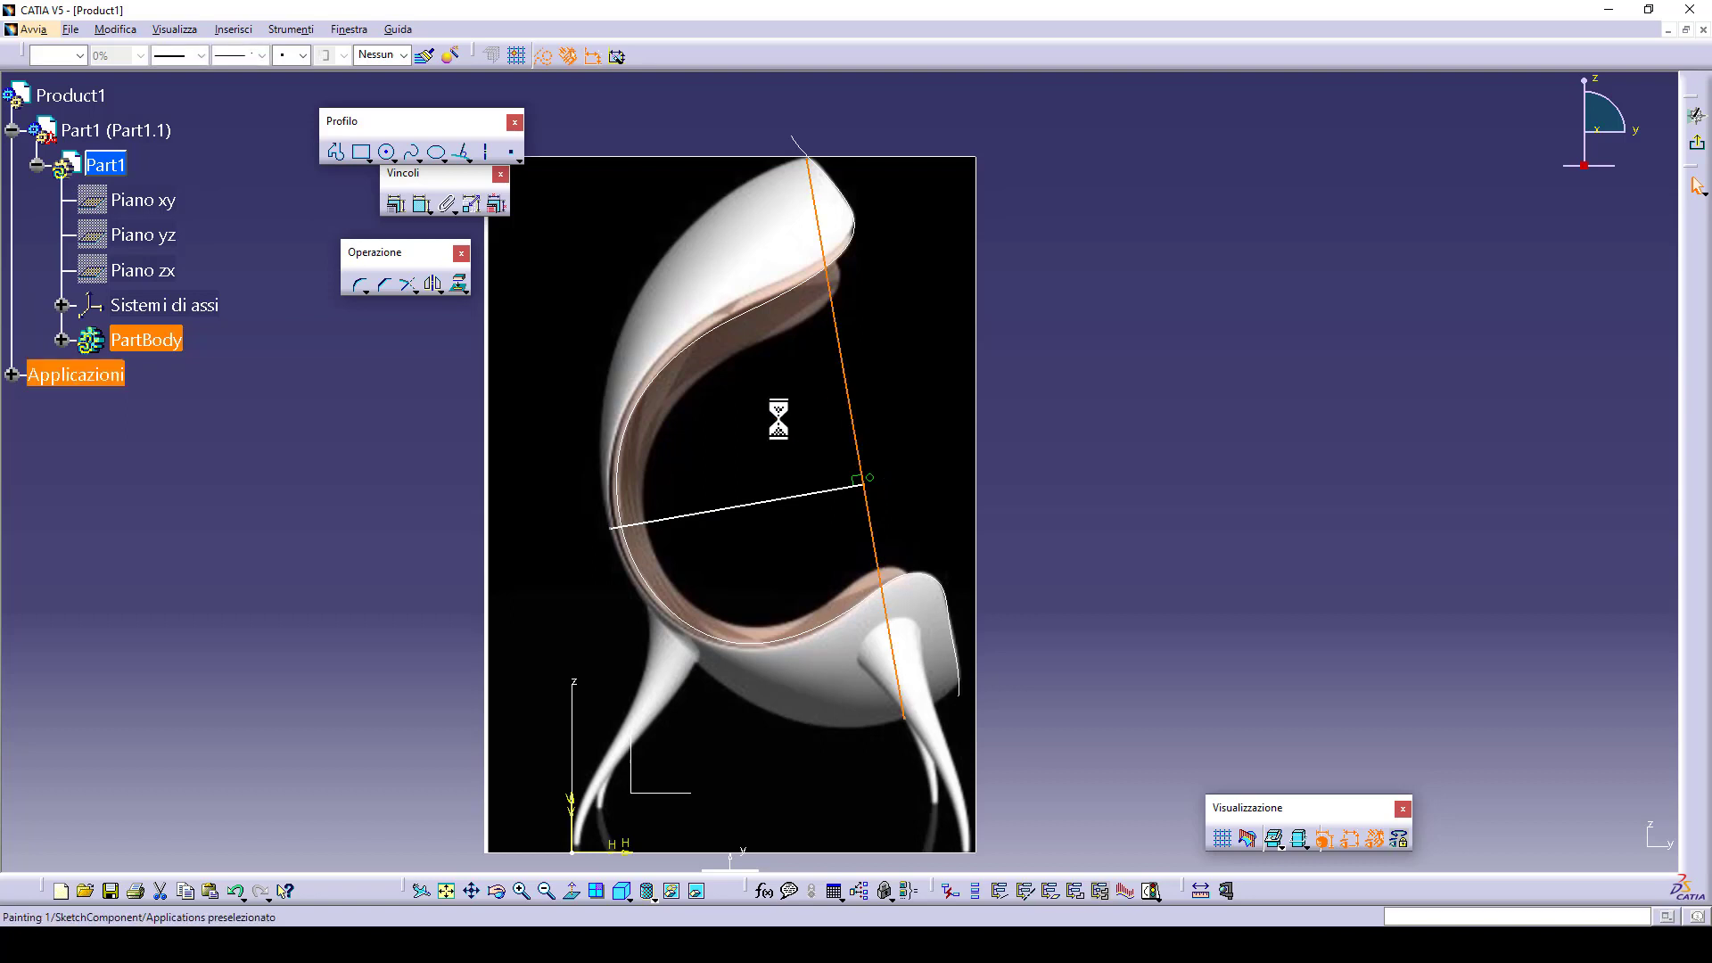
pyautogui.click(395, 207)
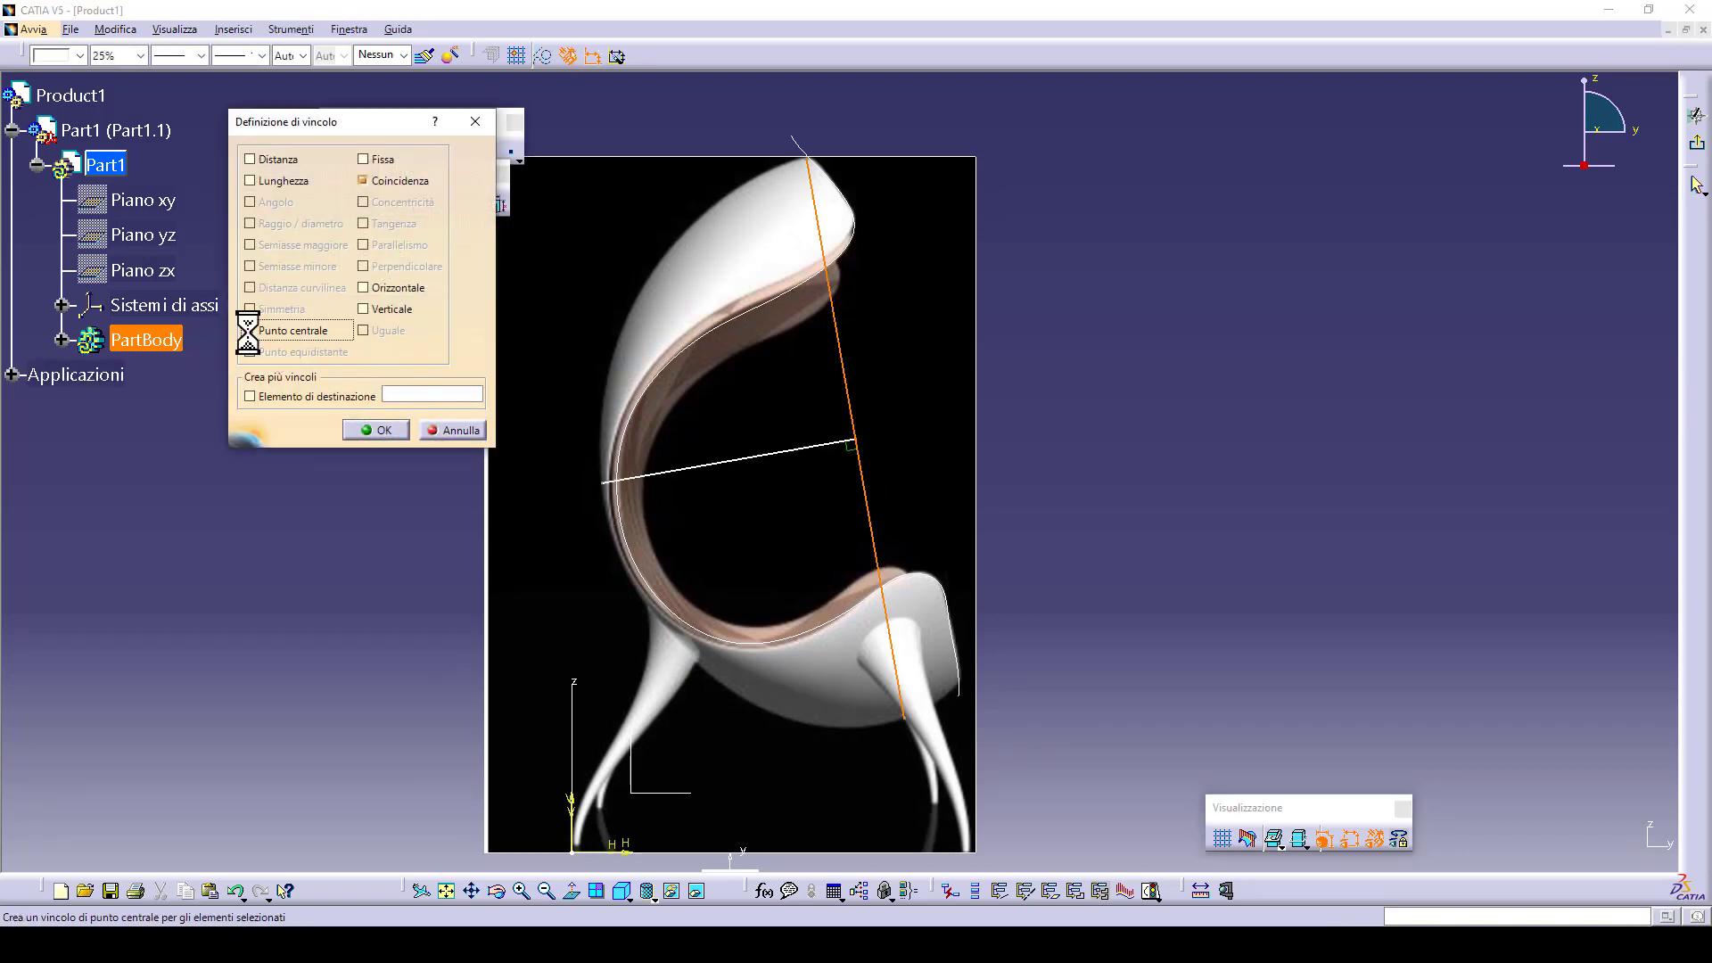
pyautogui.click(375, 430)
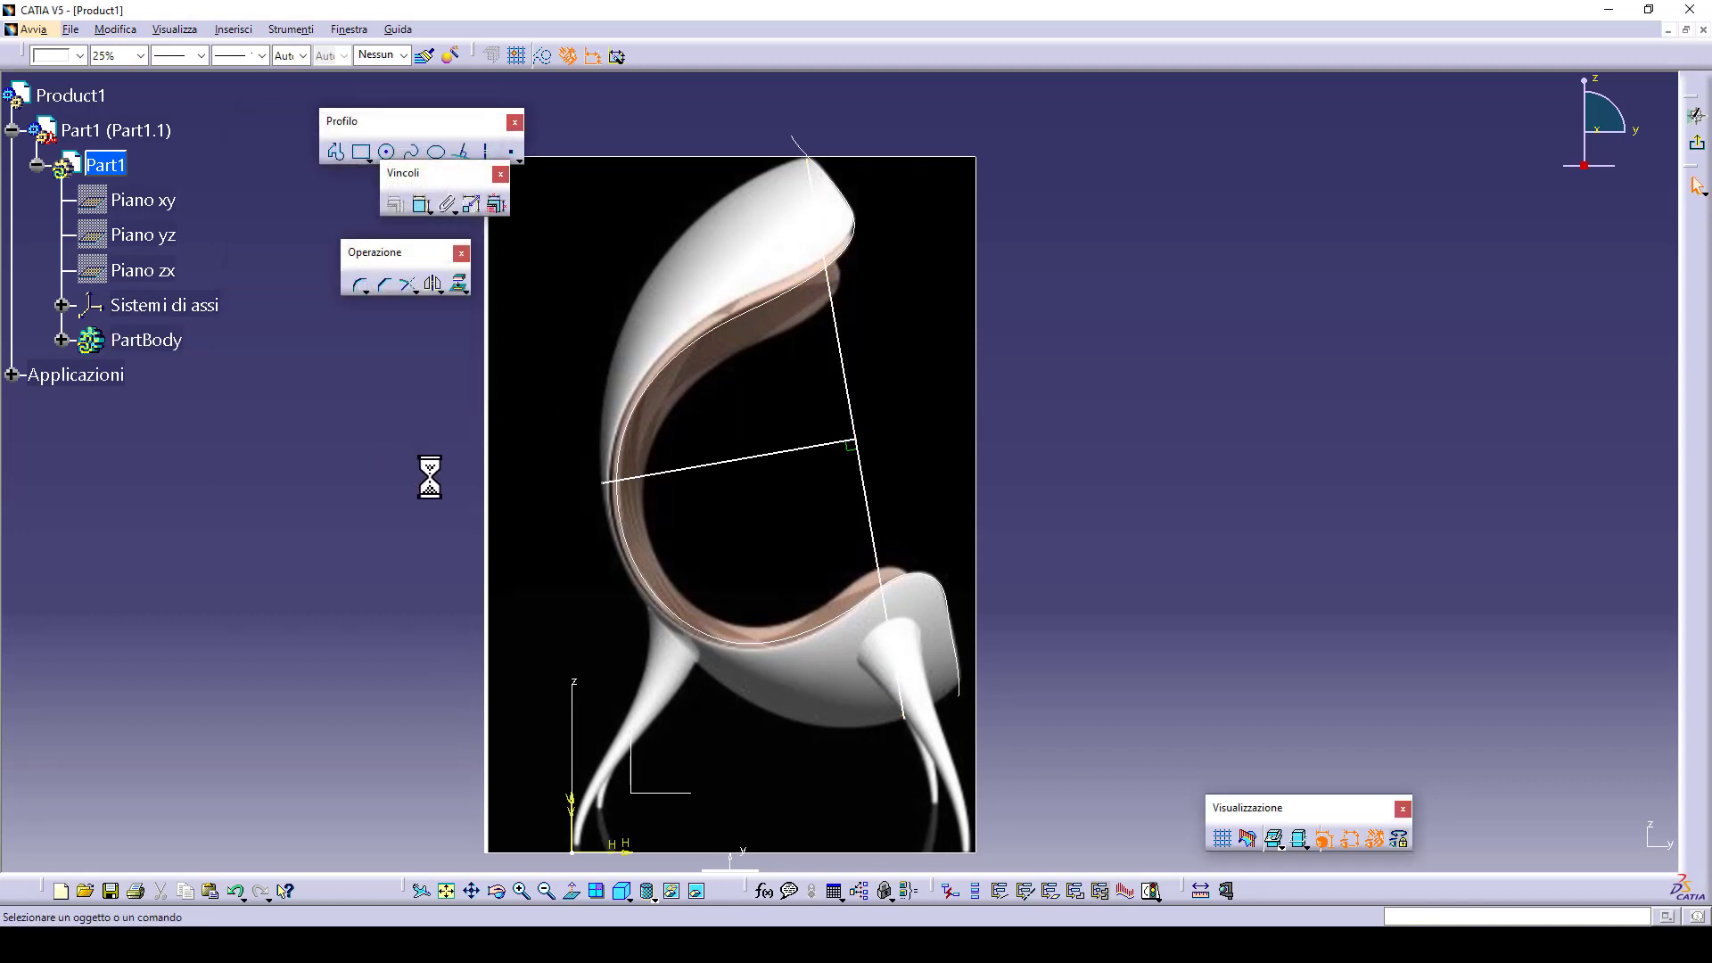
pyautogui.moveTo(517, 510)
pyautogui.mouseDown(button='middle')
pyautogui.moveTo(490, 505)
pyautogui.moveTo(523, 520)
pyautogui.moveTo(490, 523)
pyautogui.moveTo(434, 454)
pyautogui.mouseUp(button='middle')
# - Draw an ellipse centred at the lines' intersection, its long axis toward the backrest top
pyautogui.moveTo(386, 184); pyautogui.dragTo(366, 177)
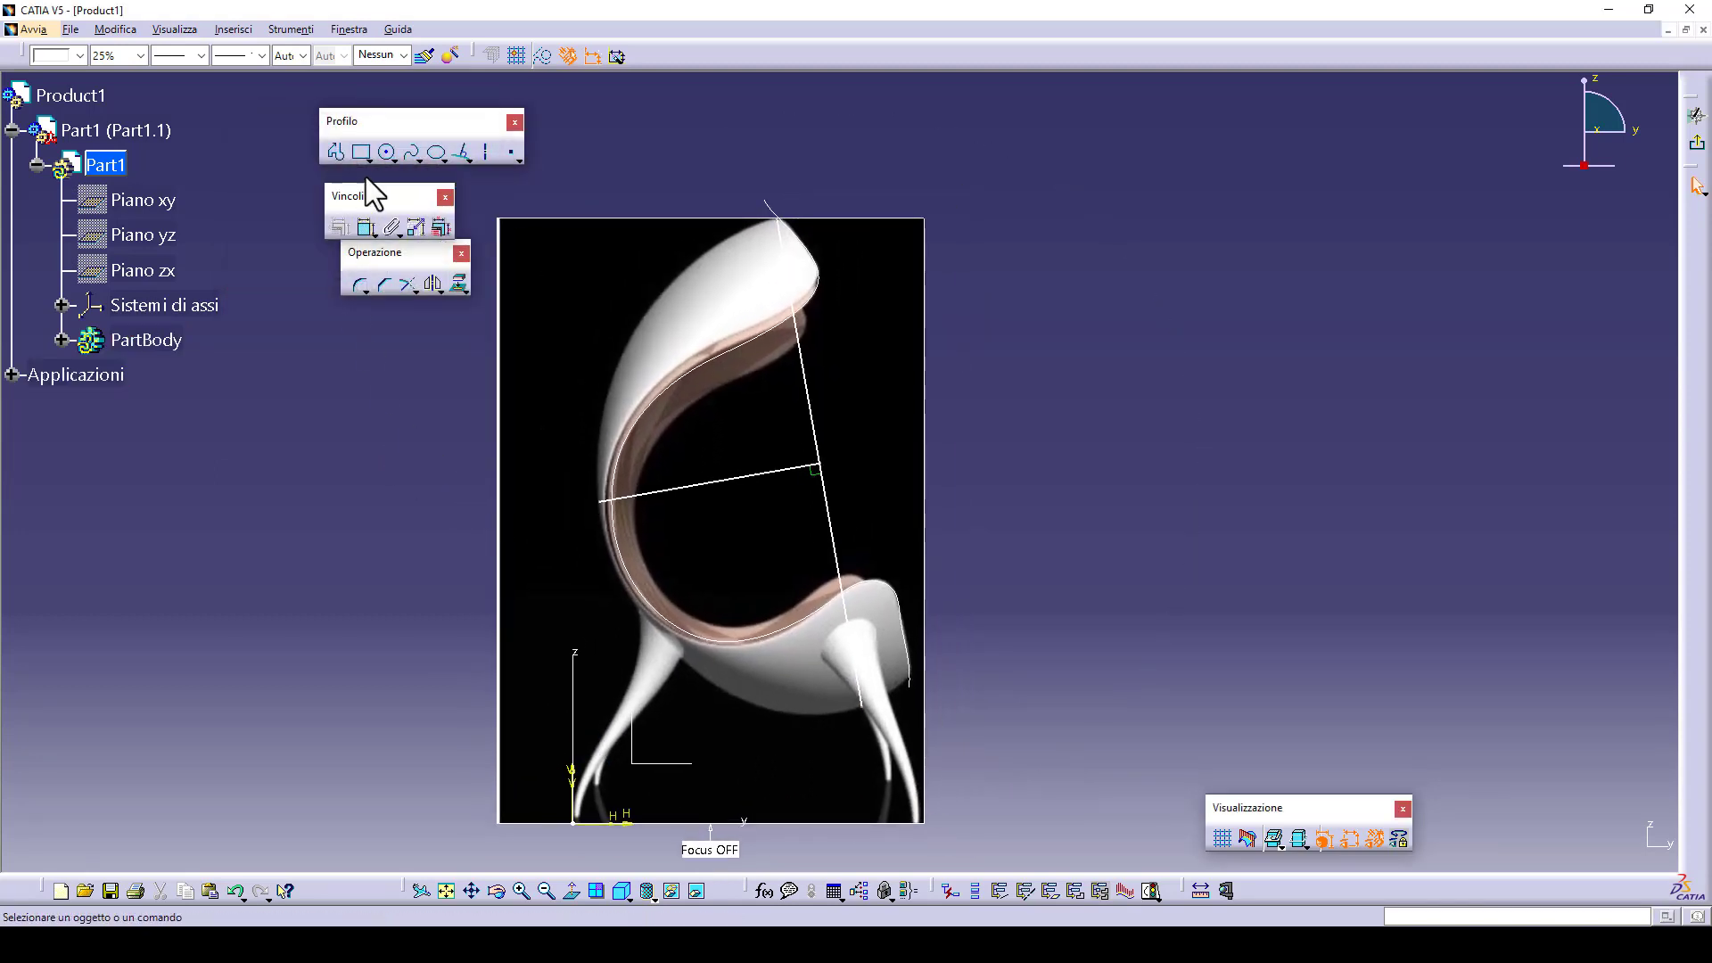
pyautogui.click(433, 152)
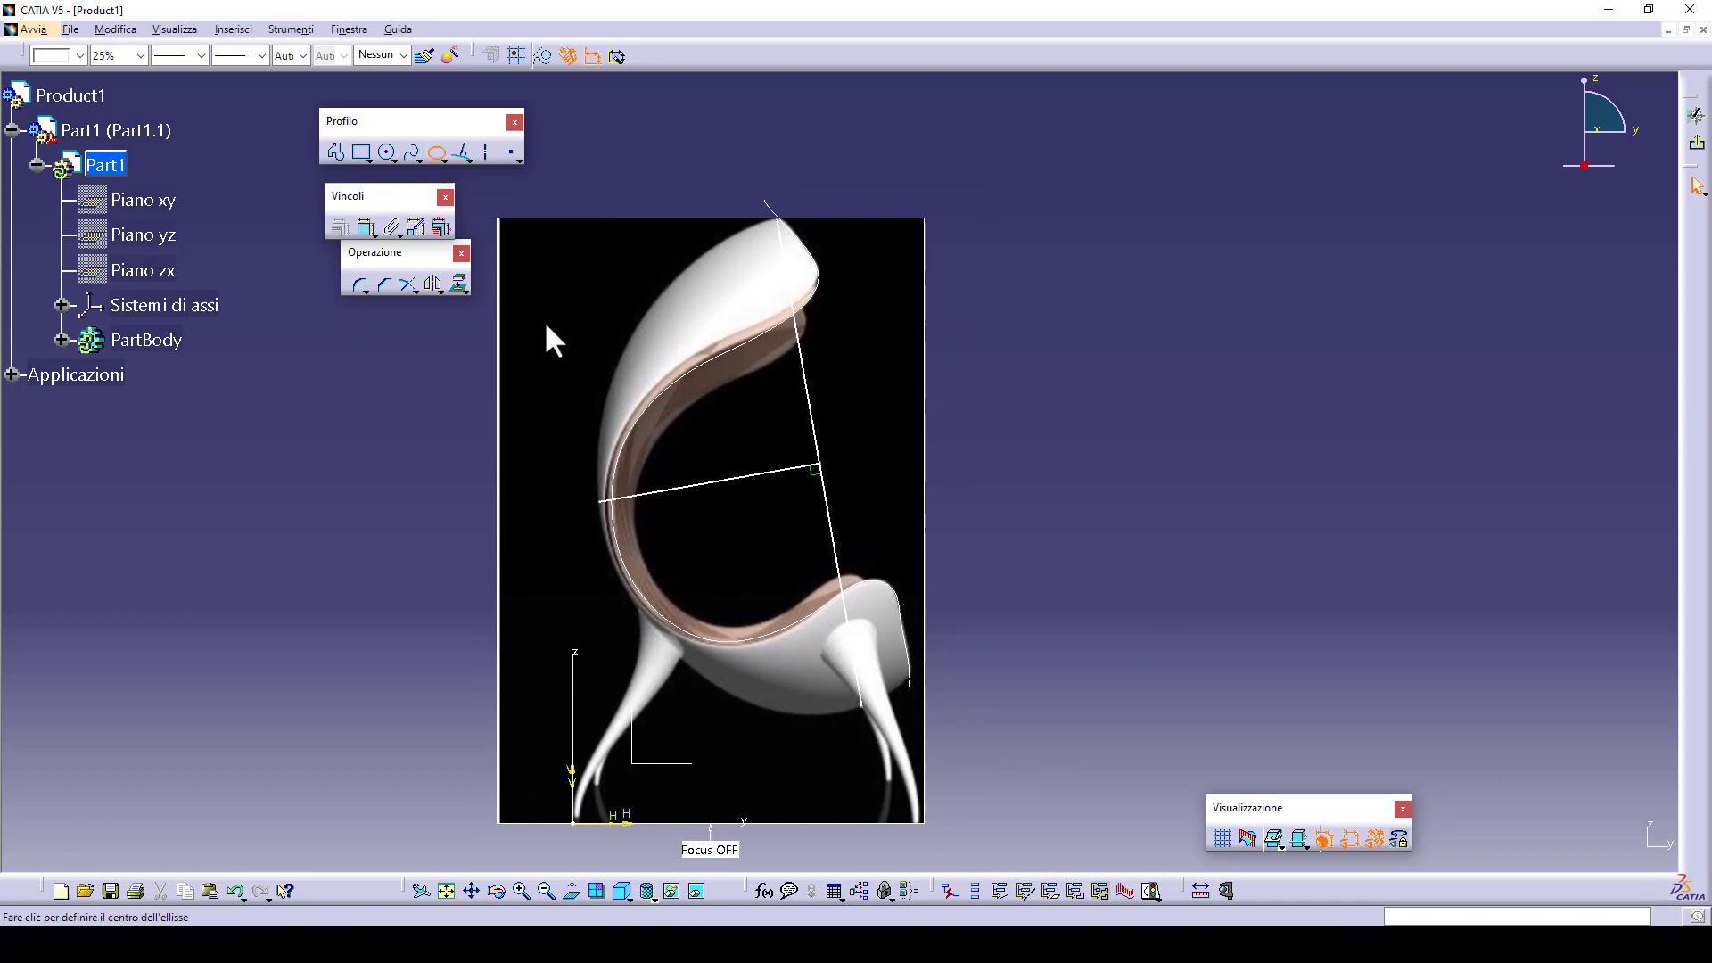
pyautogui.click(813, 459)
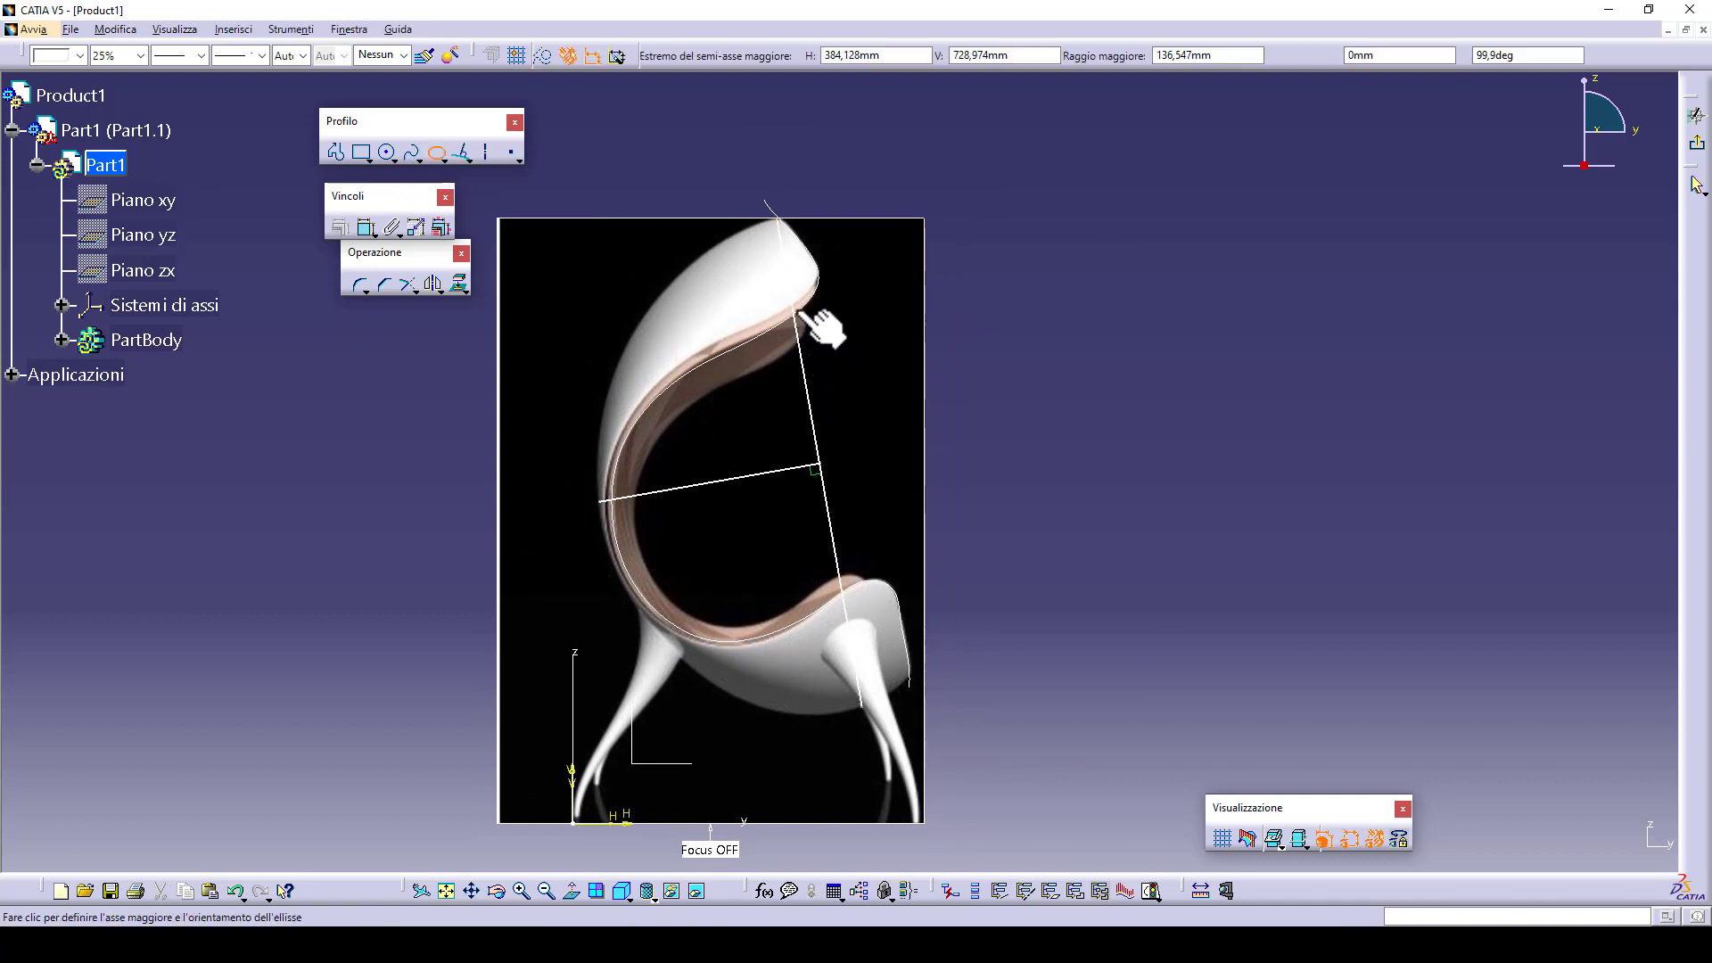
pyautogui.click(778, 219)
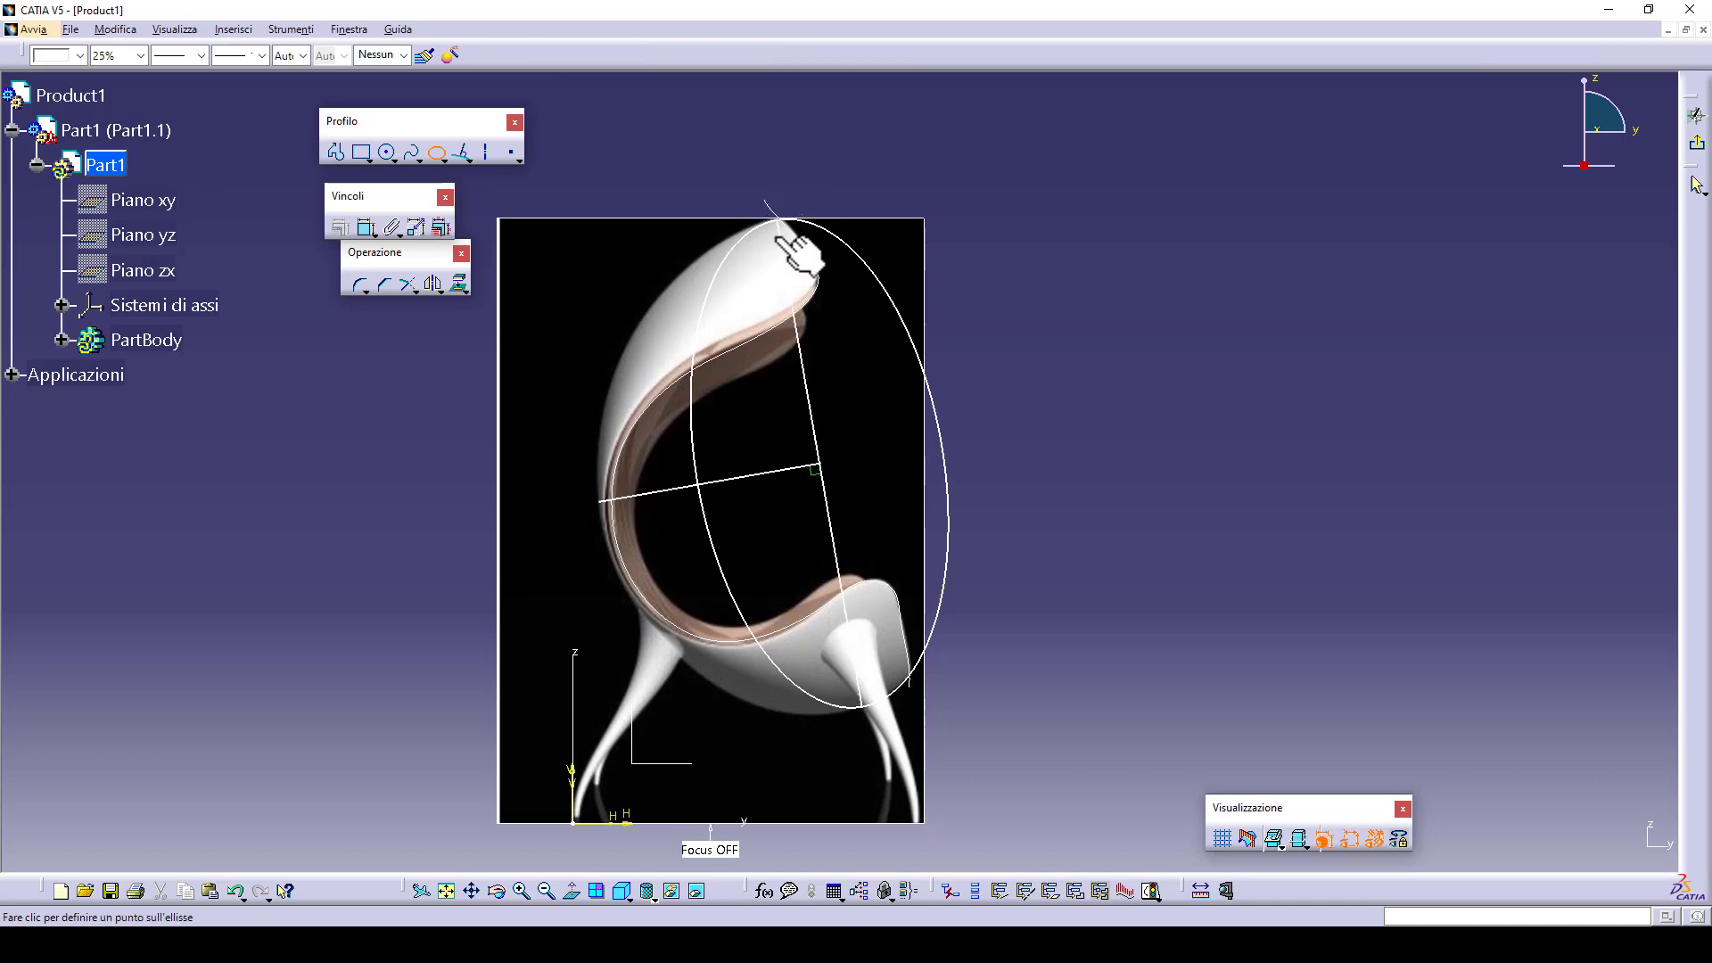
pyautogui.click(612, 505)
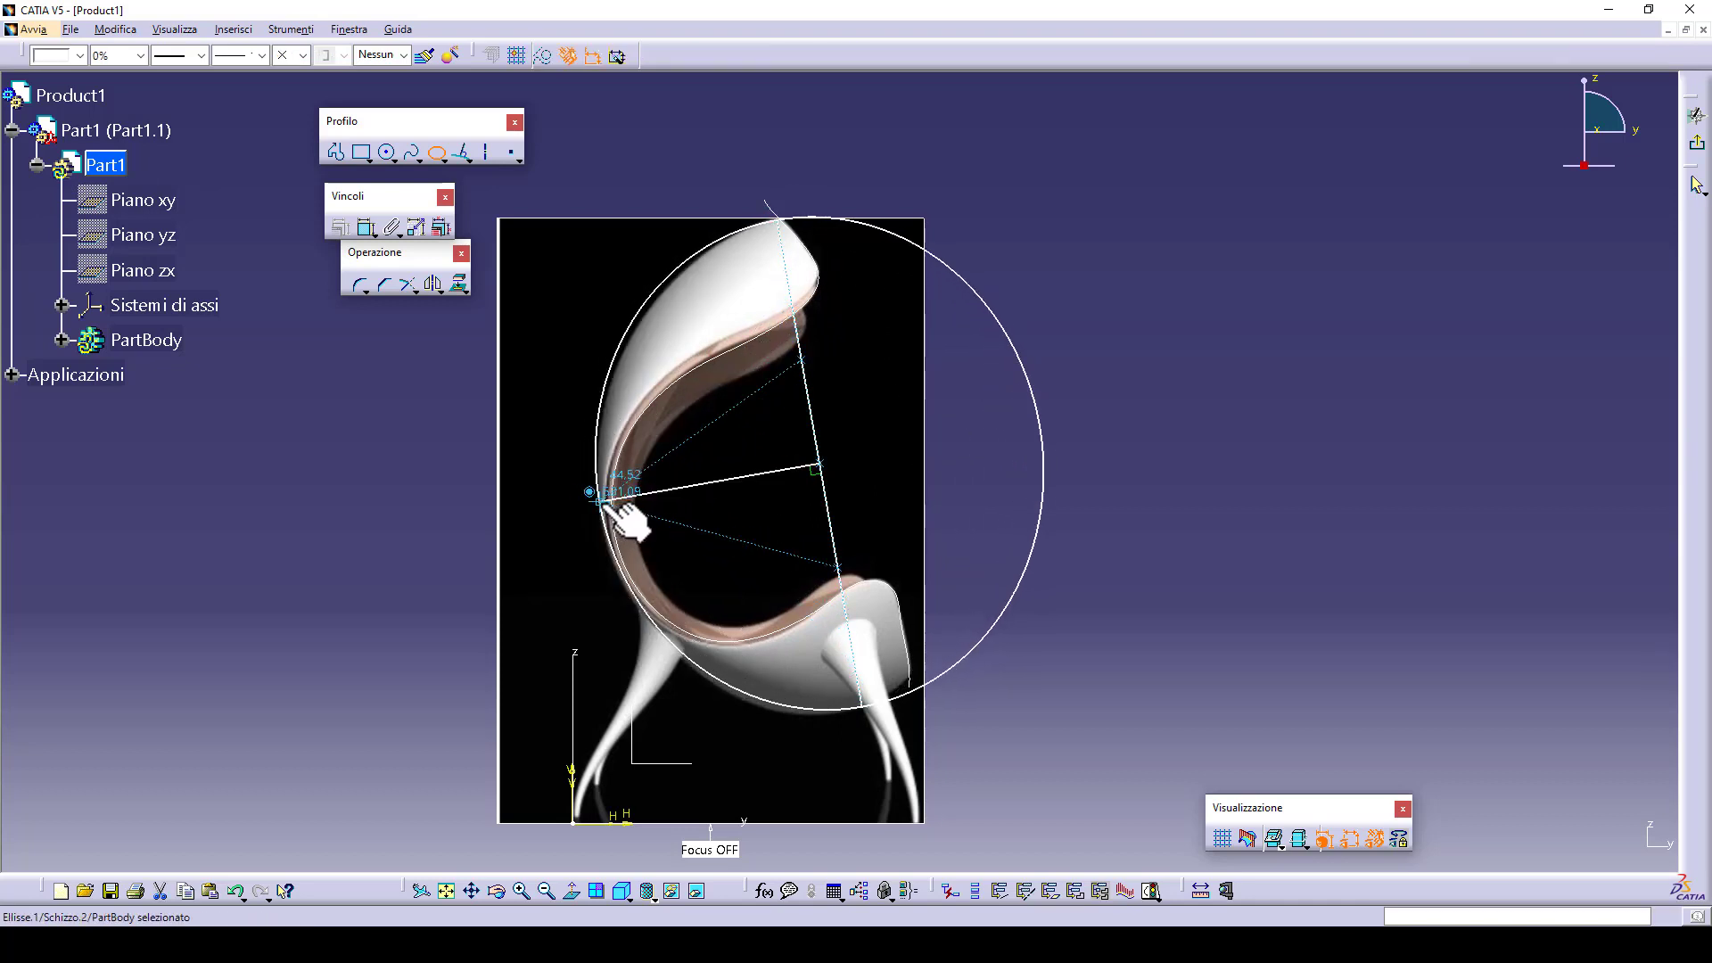
pyautogui.moveTo(726, 516)
pyautogui.mouseDown(button='middle')
pyautogui.moveTo(765, 524)
pyautogui.moveTo(741, 535)
pyautogui.mouseUp(button='middle')
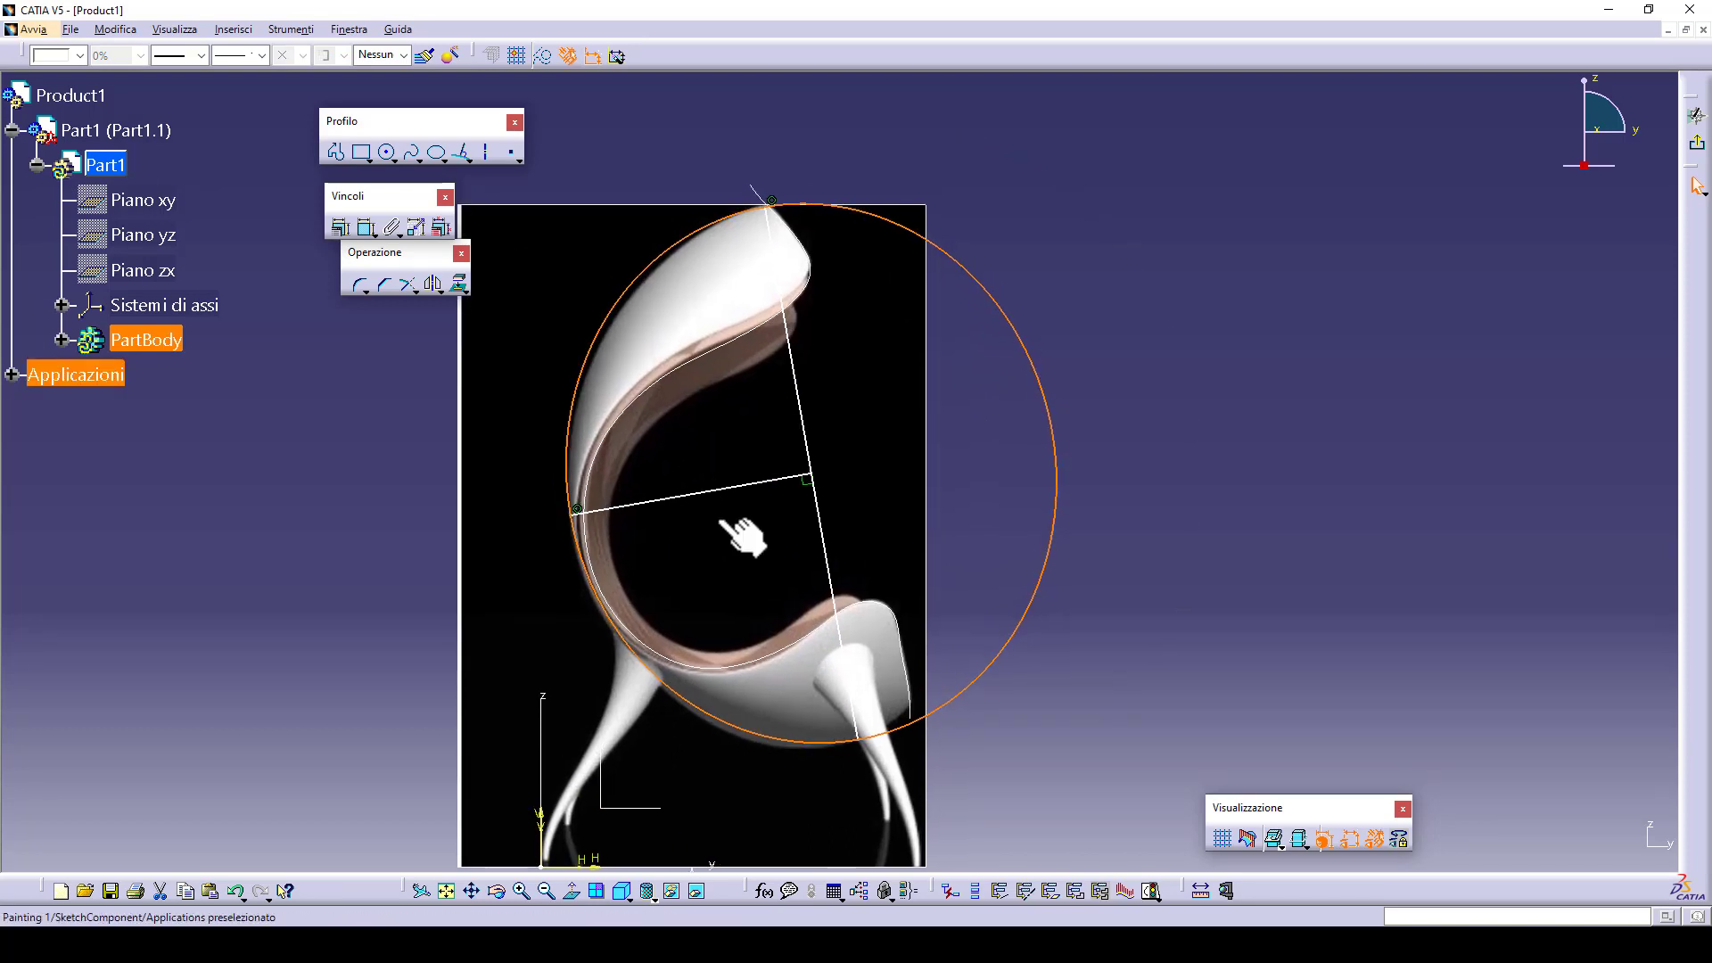
# - Convert the selected guide lines into an axis, confirming with Sì
pyautogui.click(698, 492)
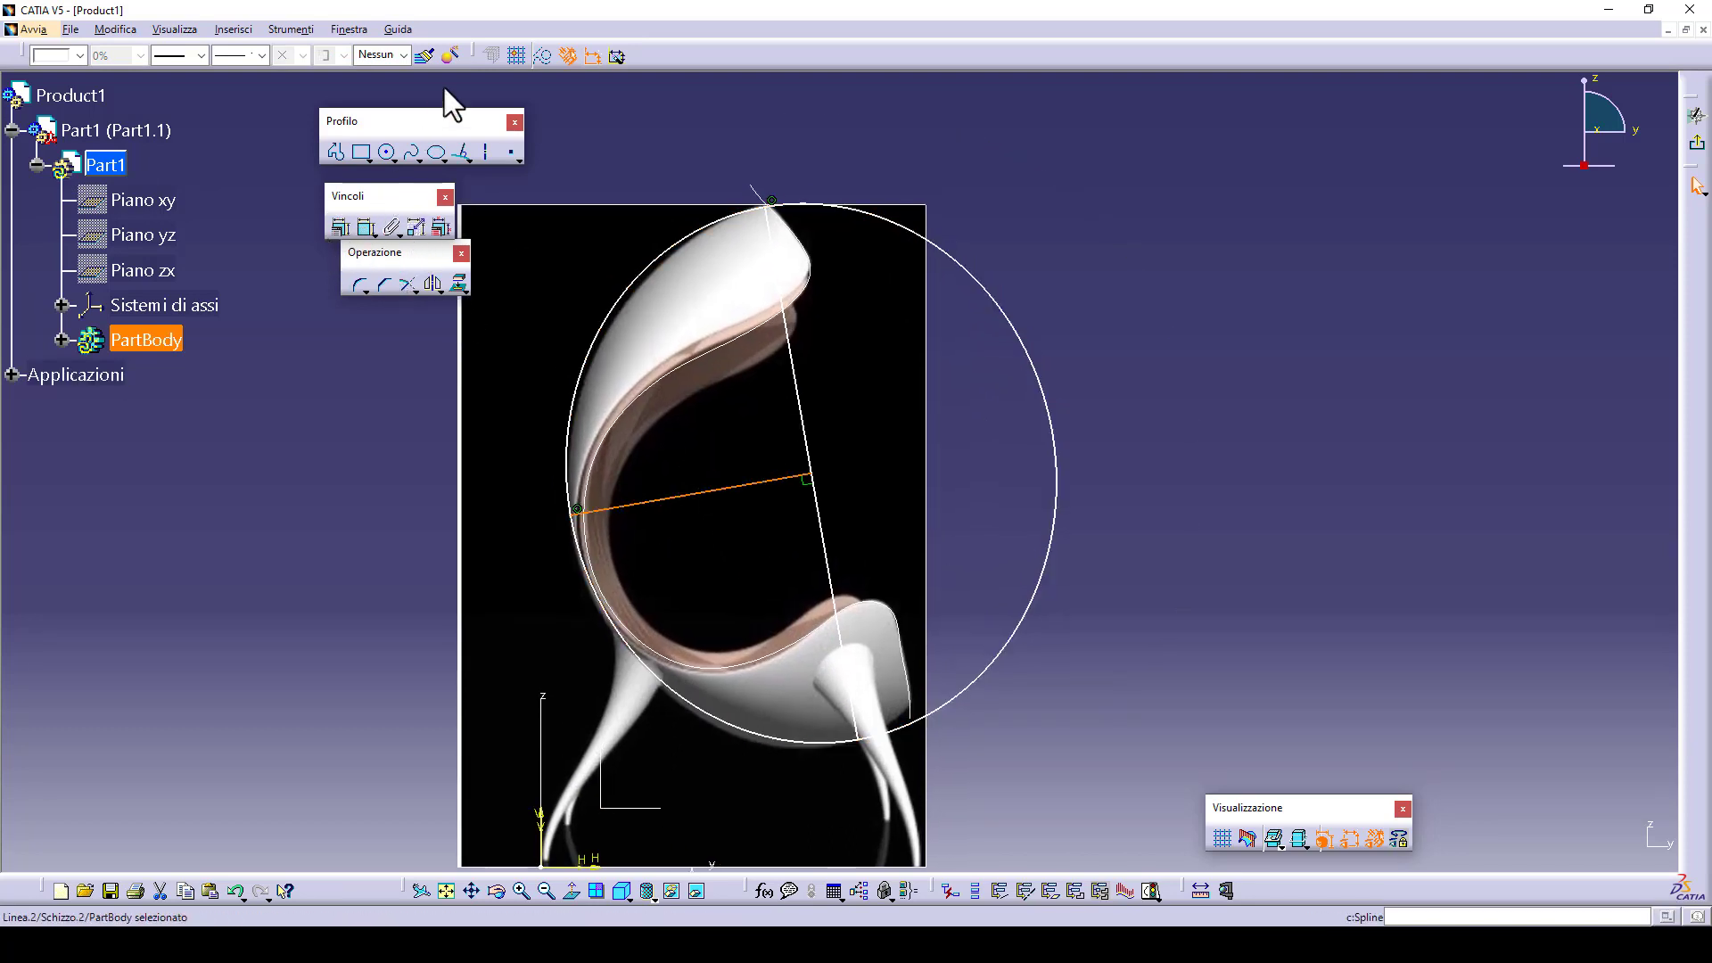
pyautogui.click(670, 129)
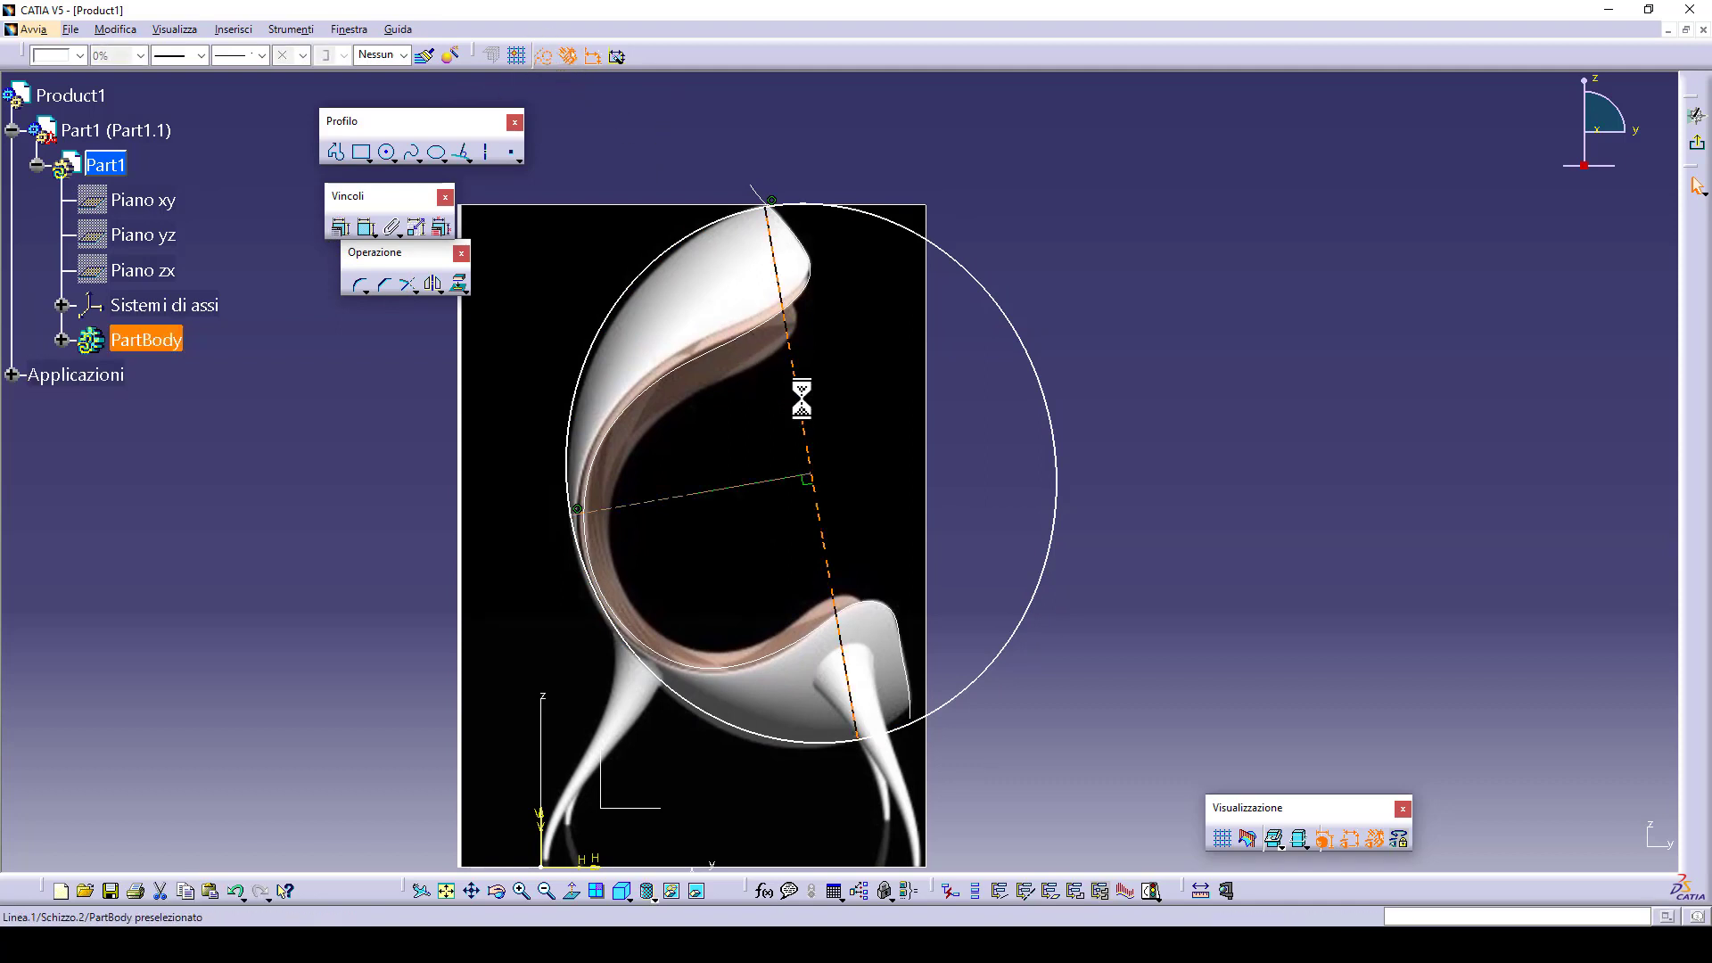
pyautogui.click(485, 151)
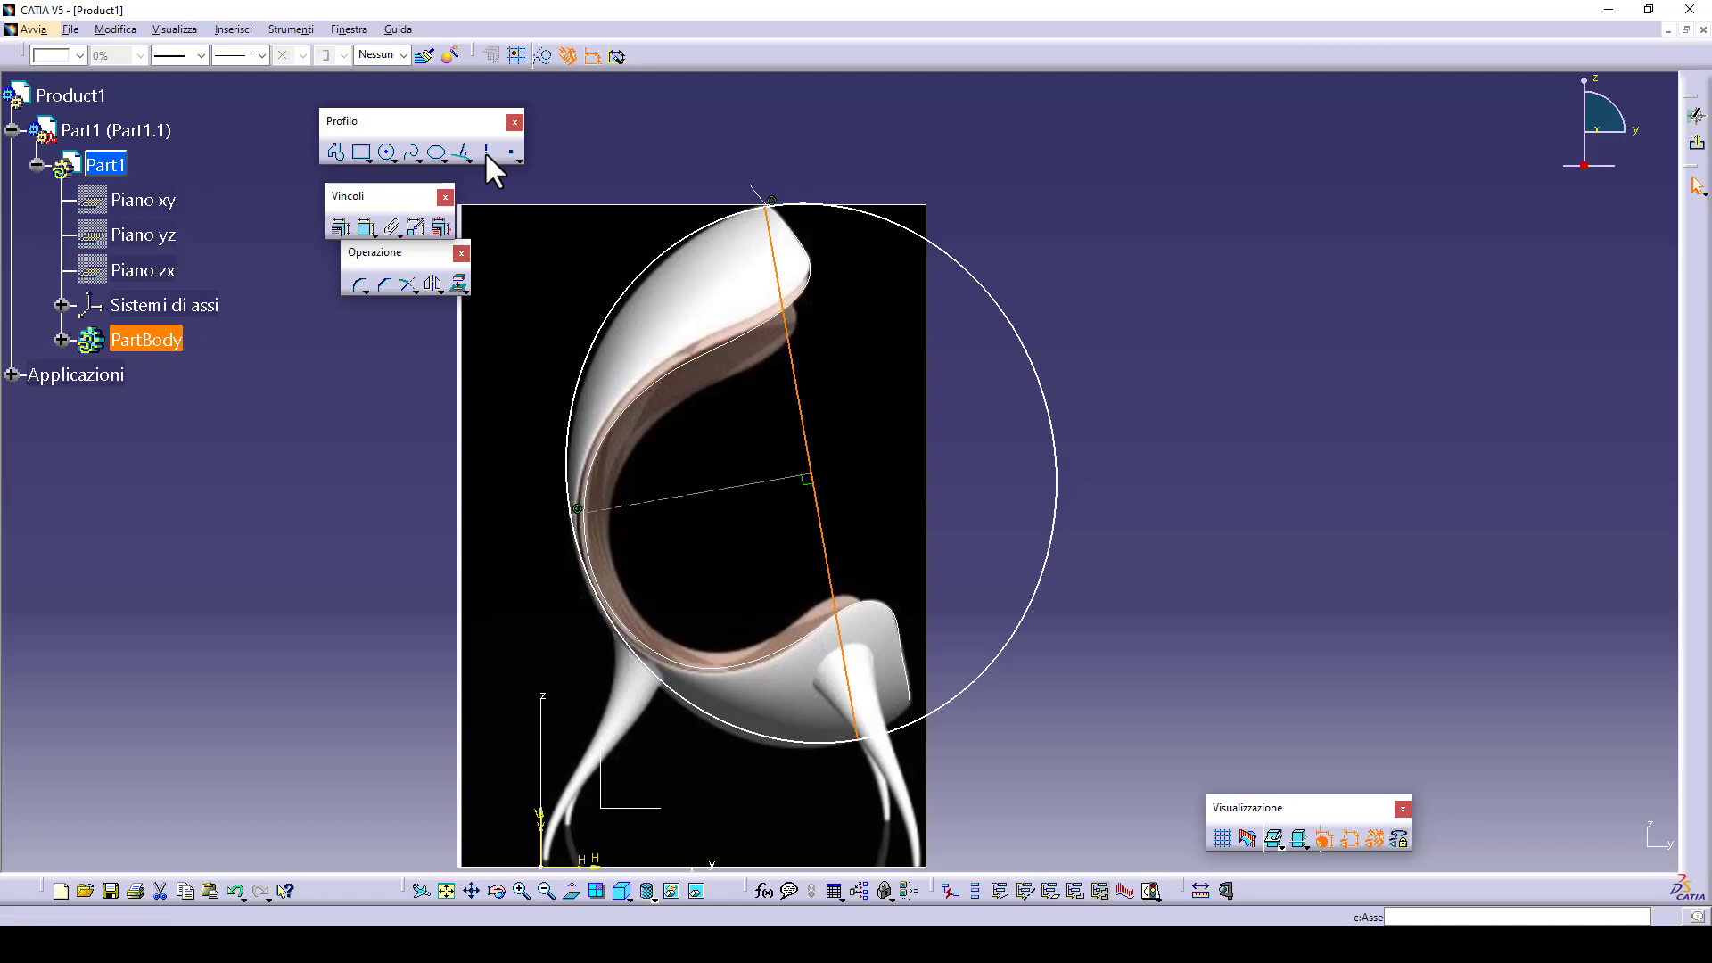
pyautogui.click(892, 509)
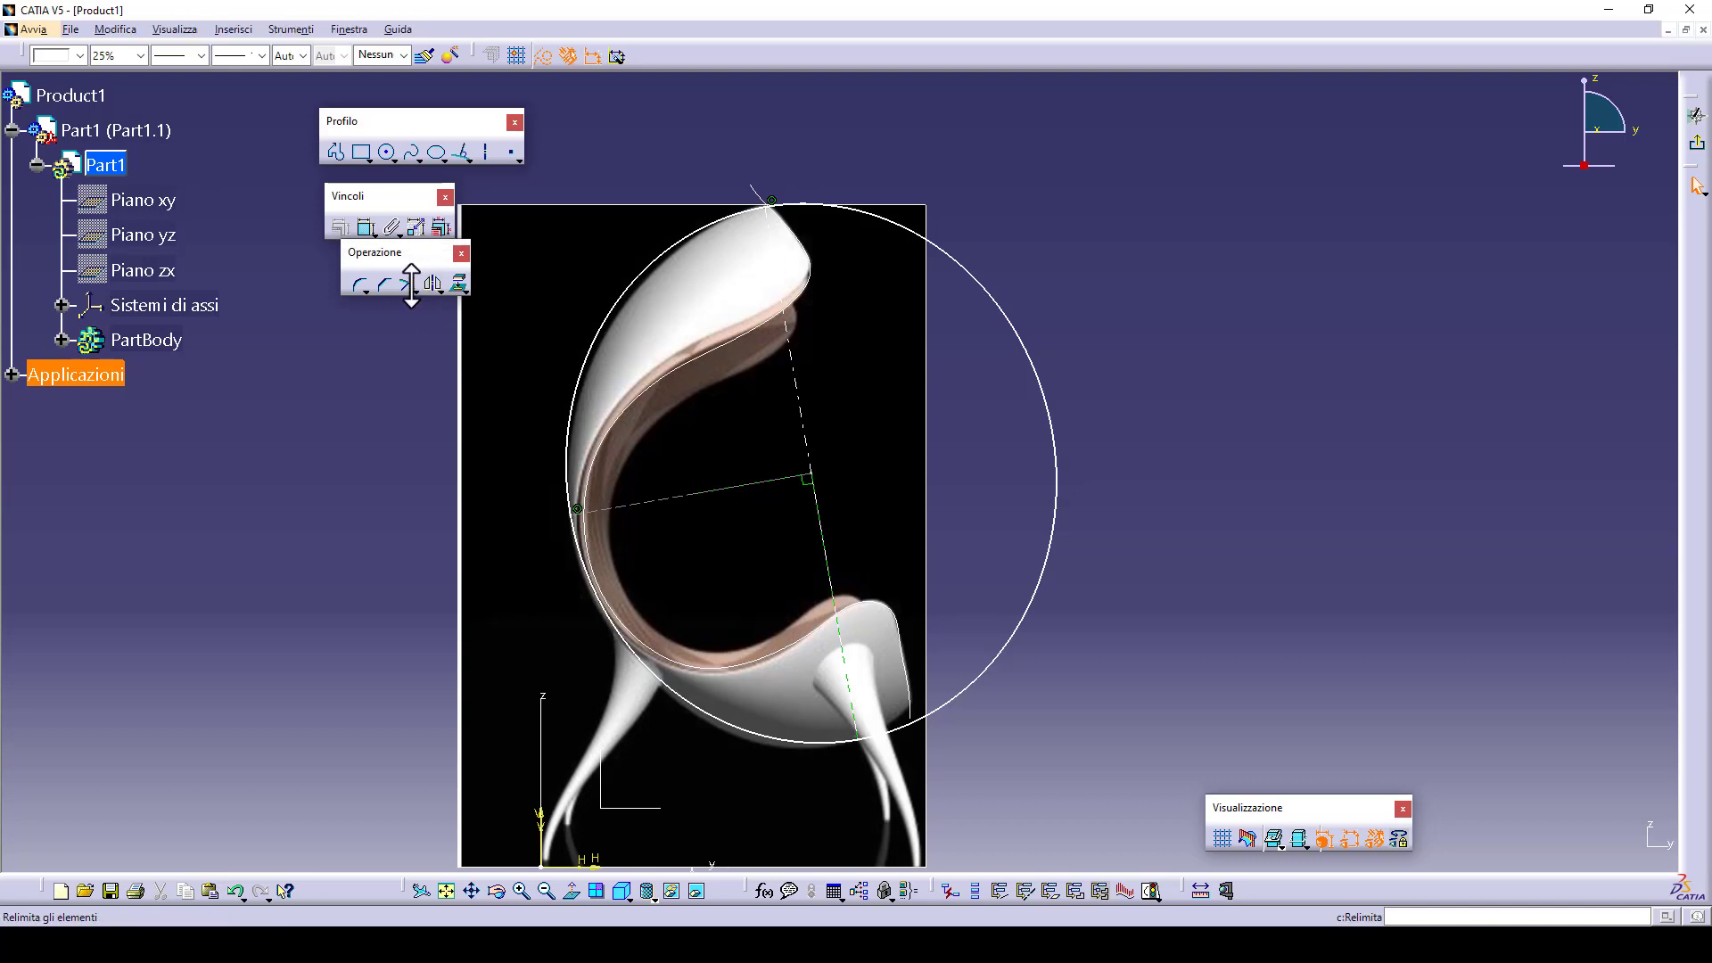
# - Quick Trim away the ellipse's right arc and exit the sketch
pyautogui.click(485, 300)
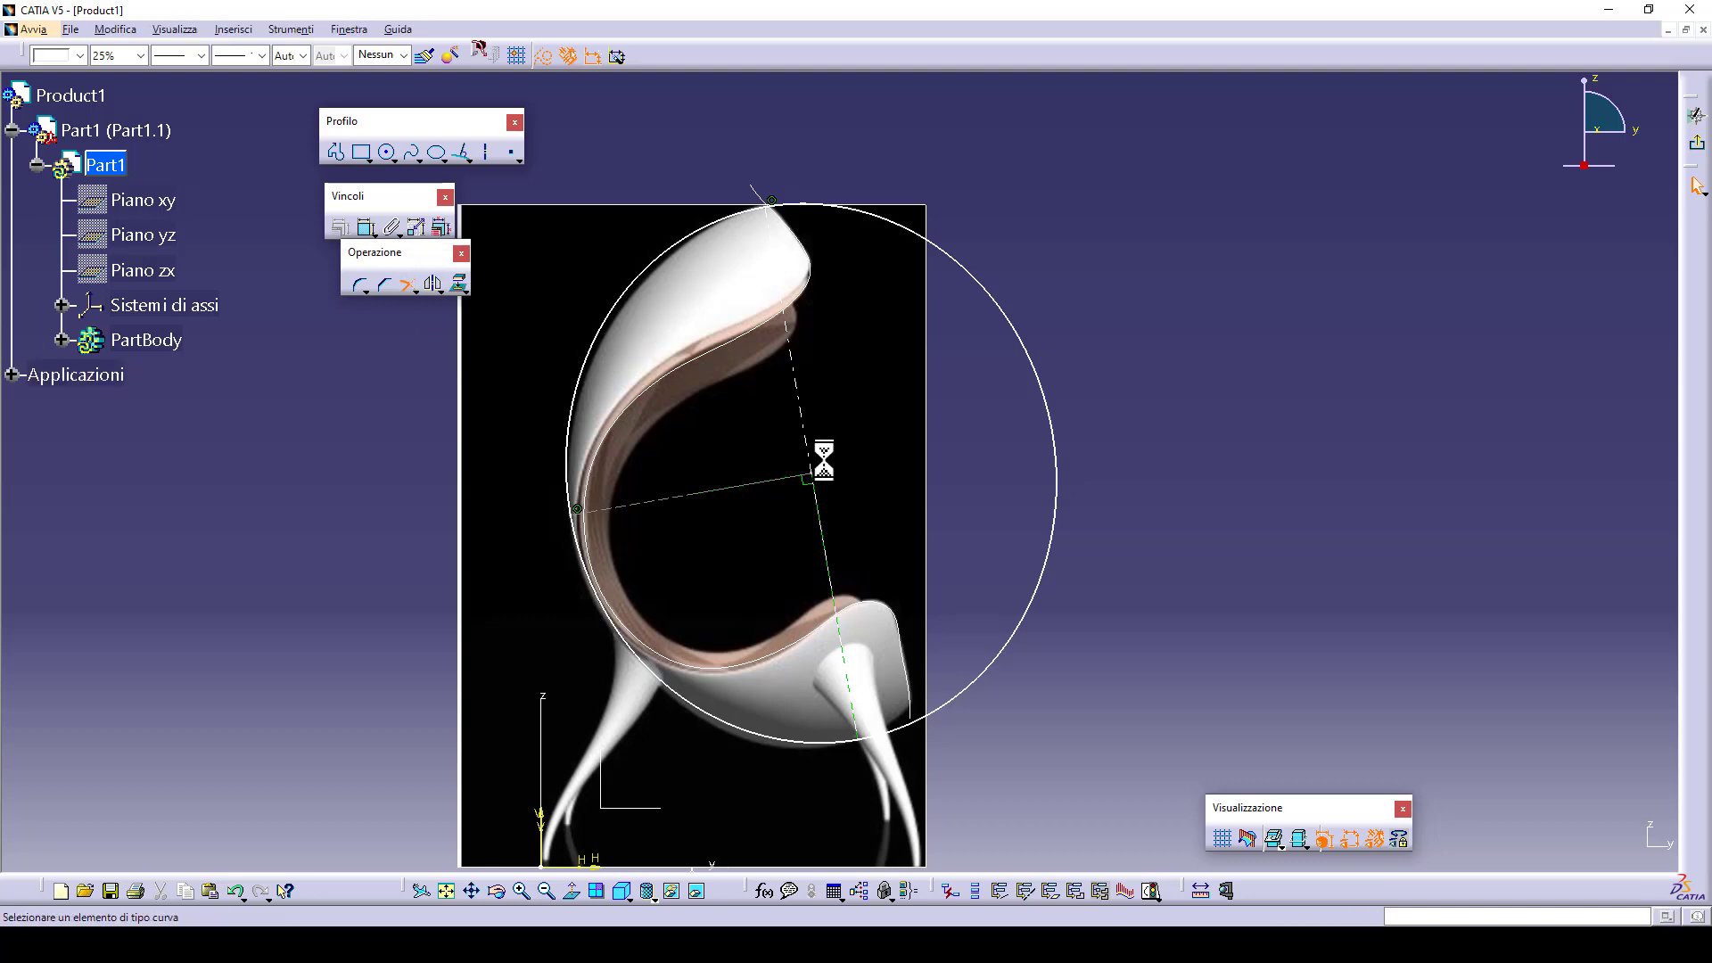
pyautogui.click(1059, 524)
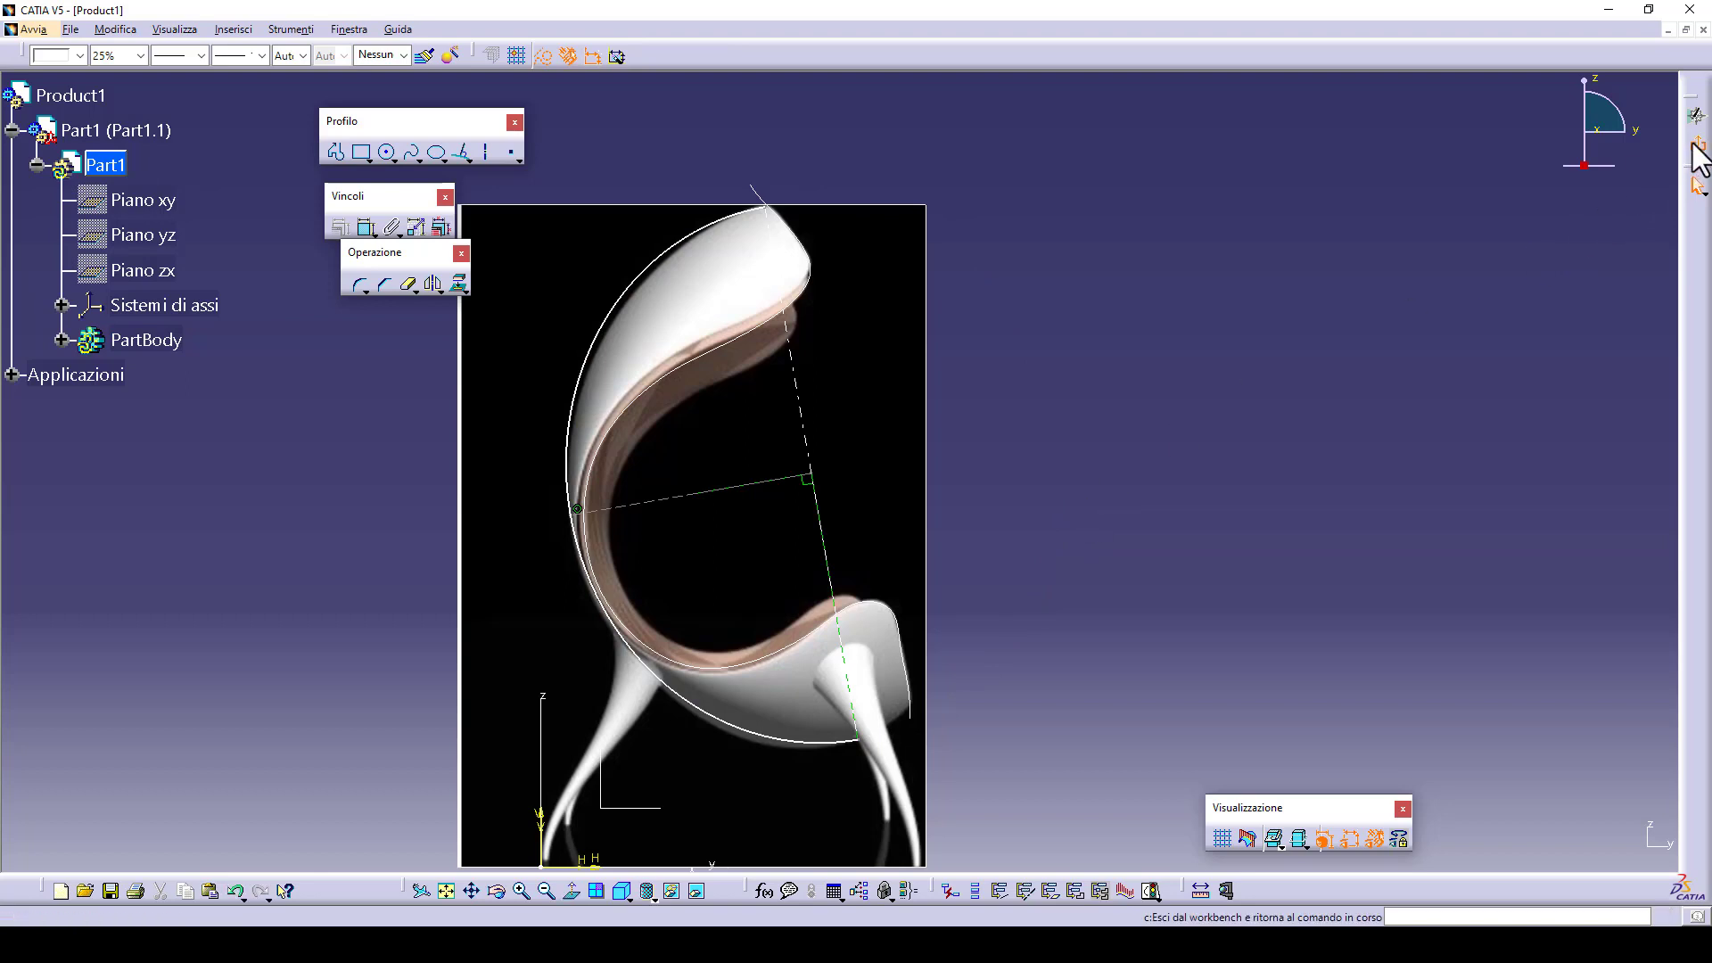
pyautogui.click(1695, 147)
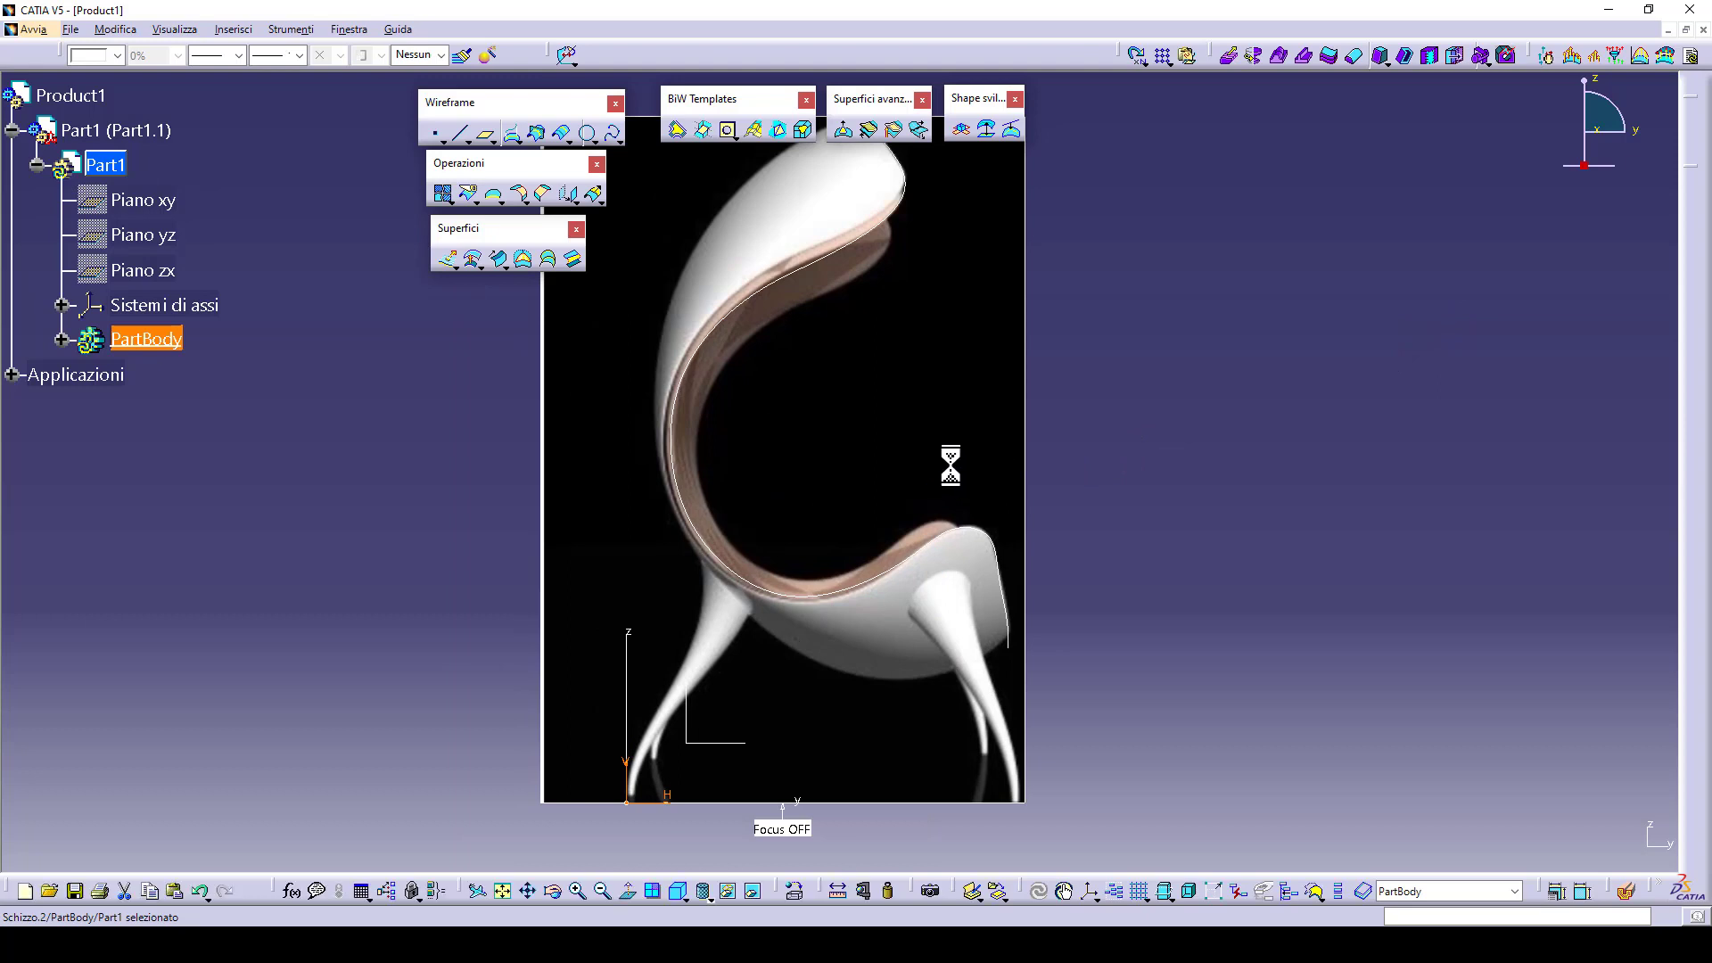
# - Revolve Schizzo.2 a full 360° about its sketch axis into a closed egg-shaped surface
pyautogui.moveTo(955, 481)
pyautogui.mouseDown(button='middle')
pyautogui.moveTo(905, 542)
pyautogui.moveTo(892, 489)
pyautogui.mouseUp(button='middle')
pyautogui.click(456, 267)
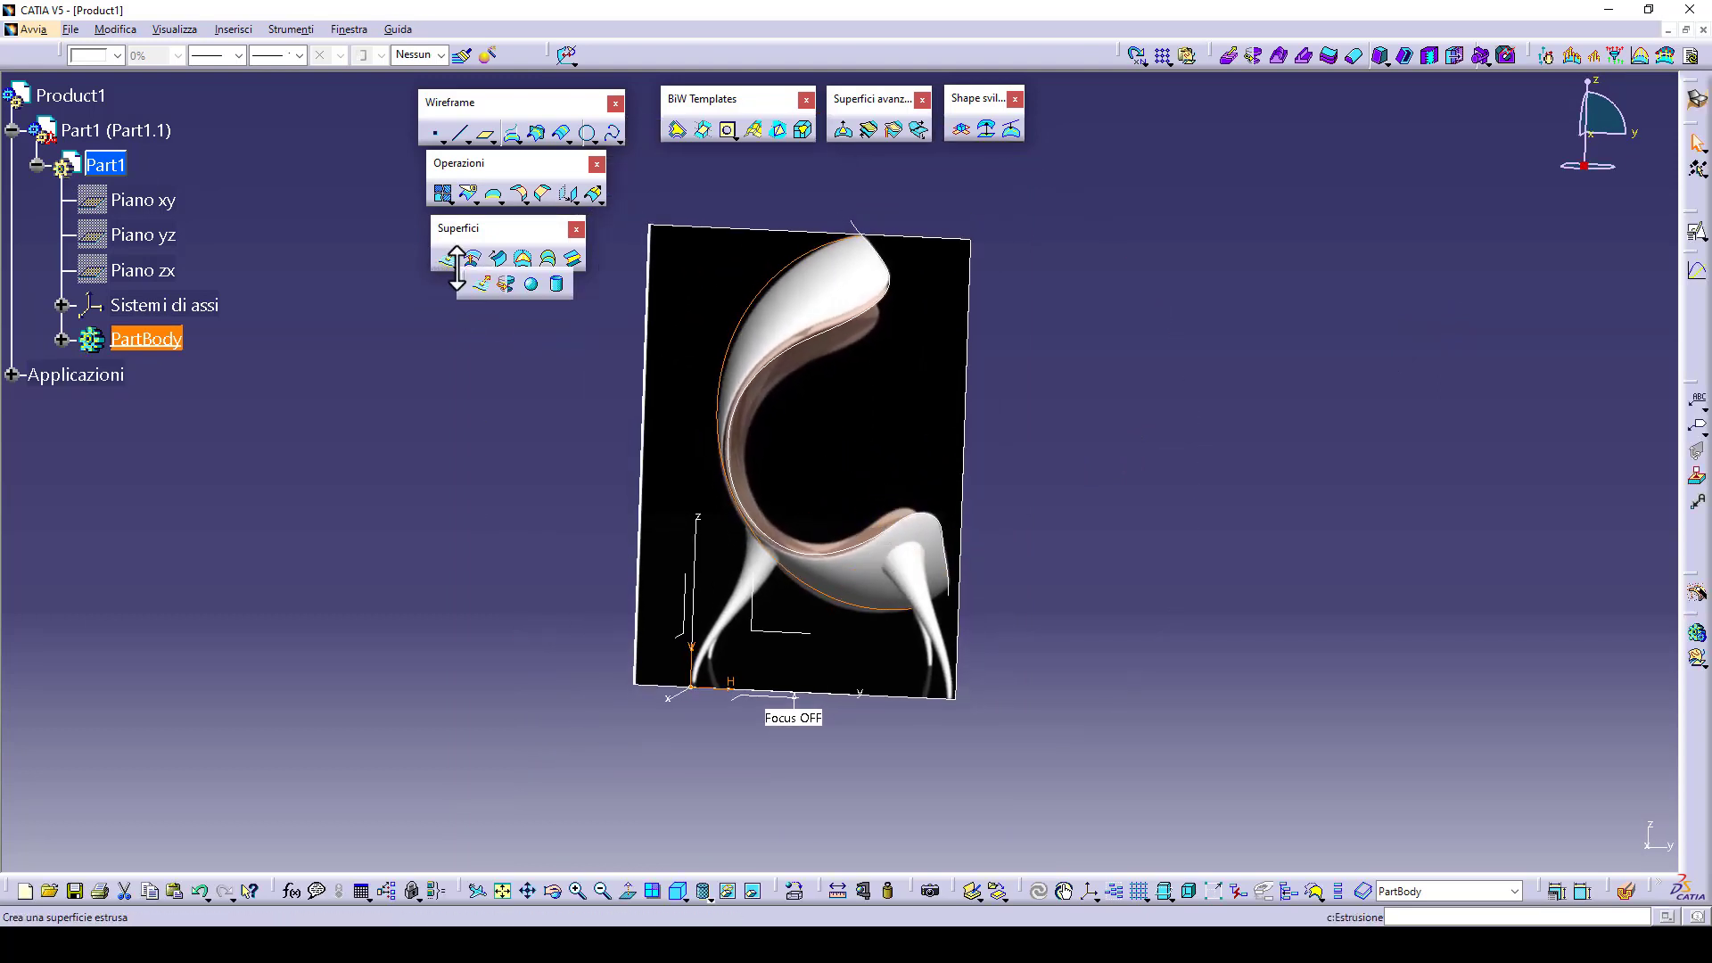
pyautogui.click(502, 284)
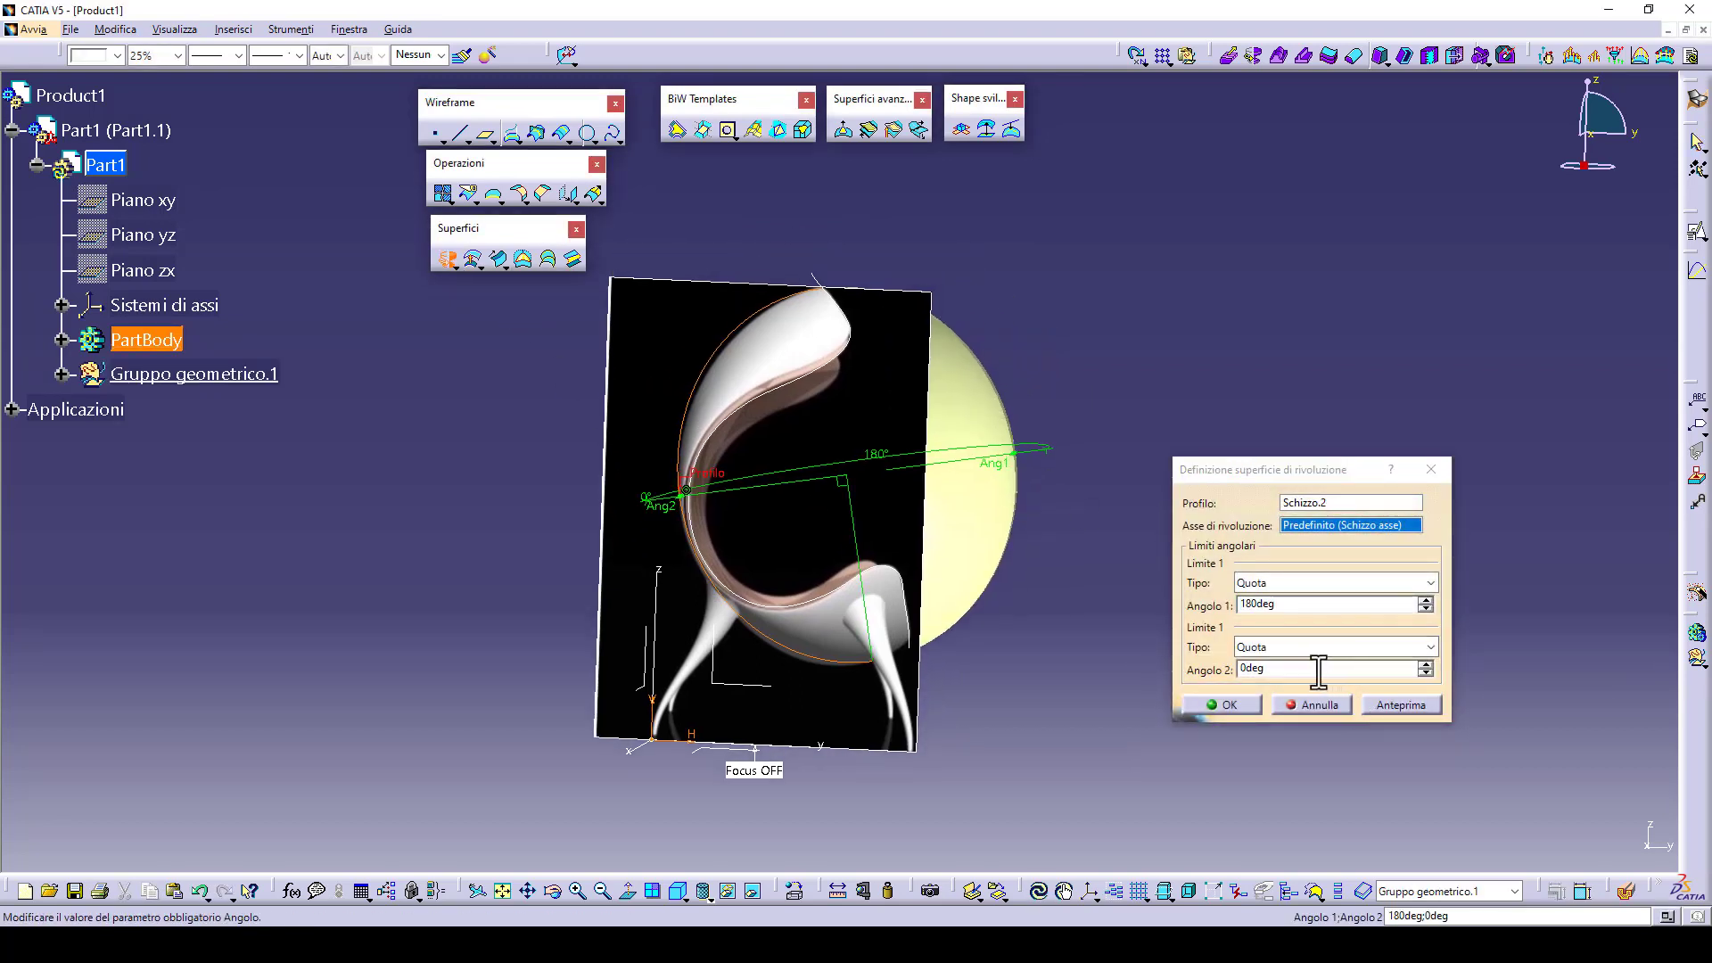
pyautogui.moveTo(1293, 601); pyautogui.dragTo(1208, 610)
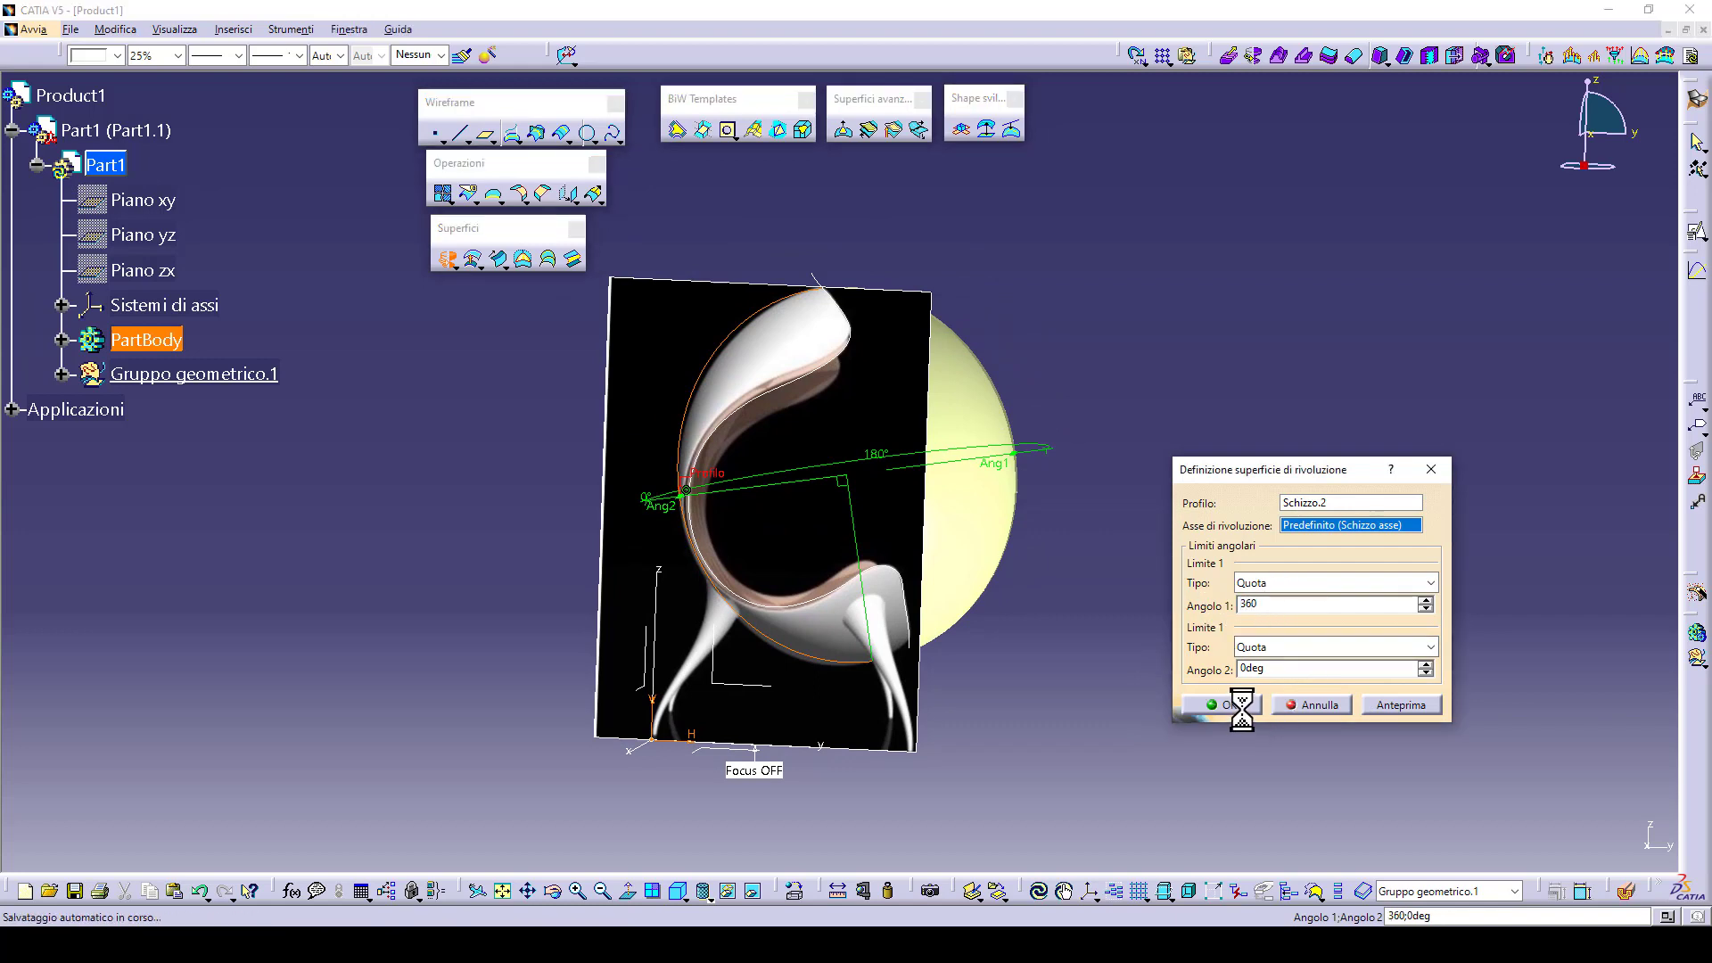
pyautogui.moveTo(1040, 566); pyautogui.dragTo(886, 607, button='middle')
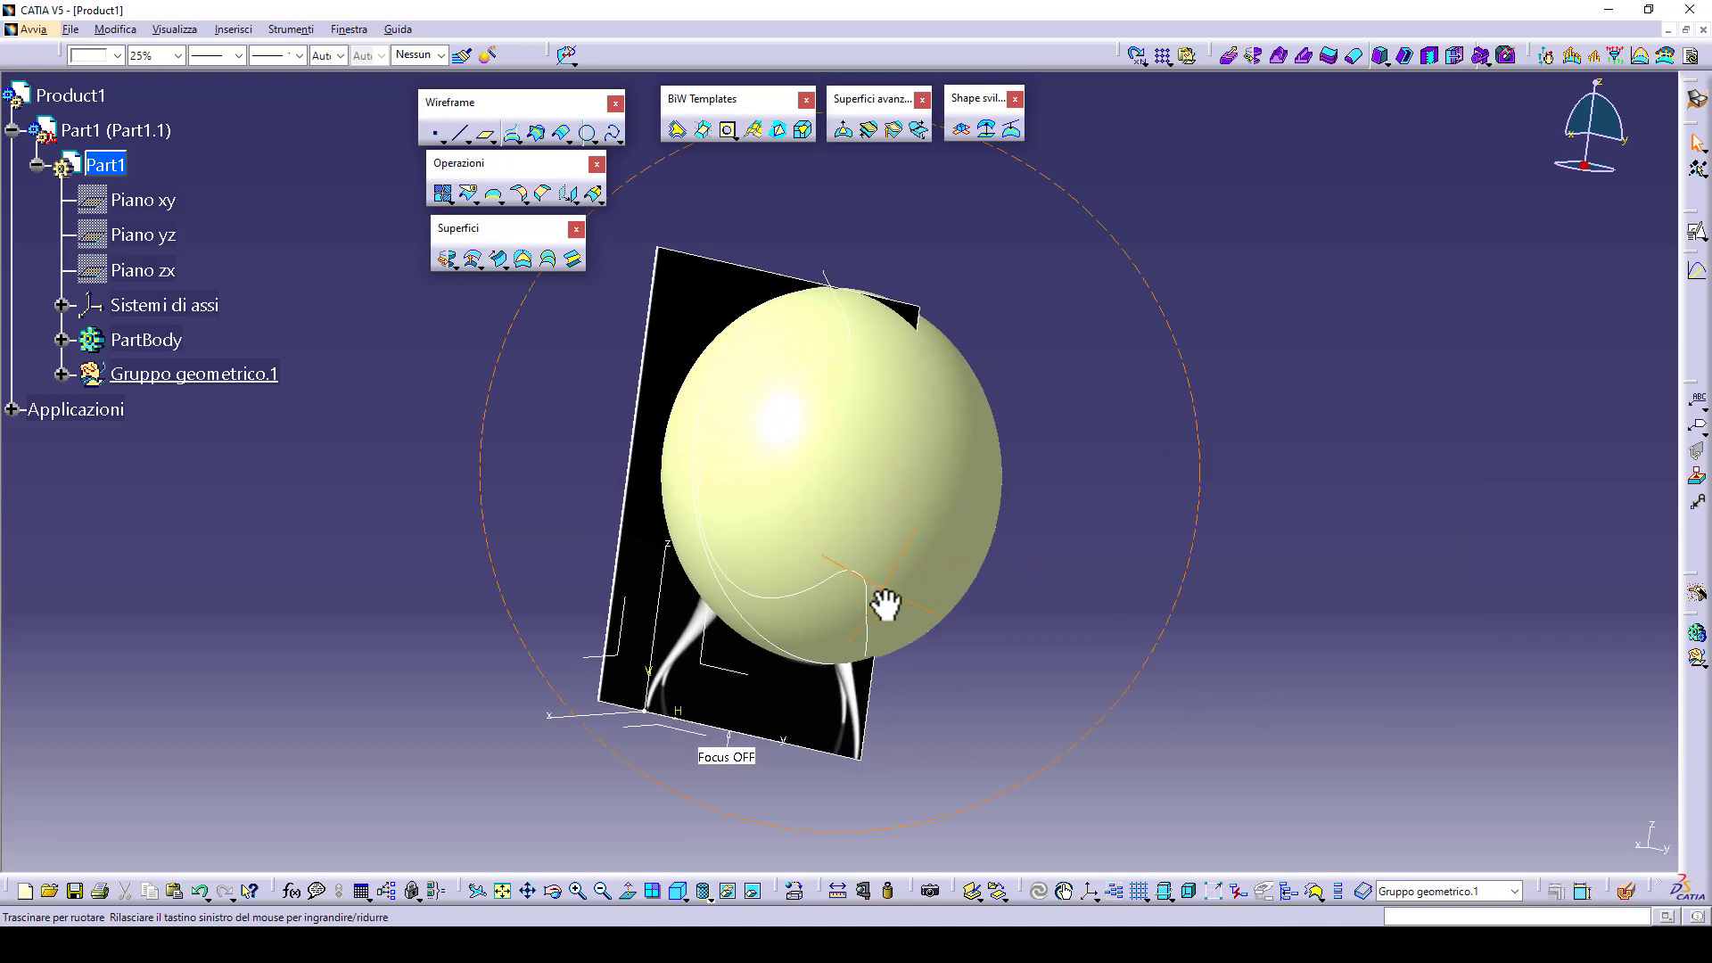
# - Hide the reference image plane and adjust the shading style around the sphere
pyautogui.click(67, 411)
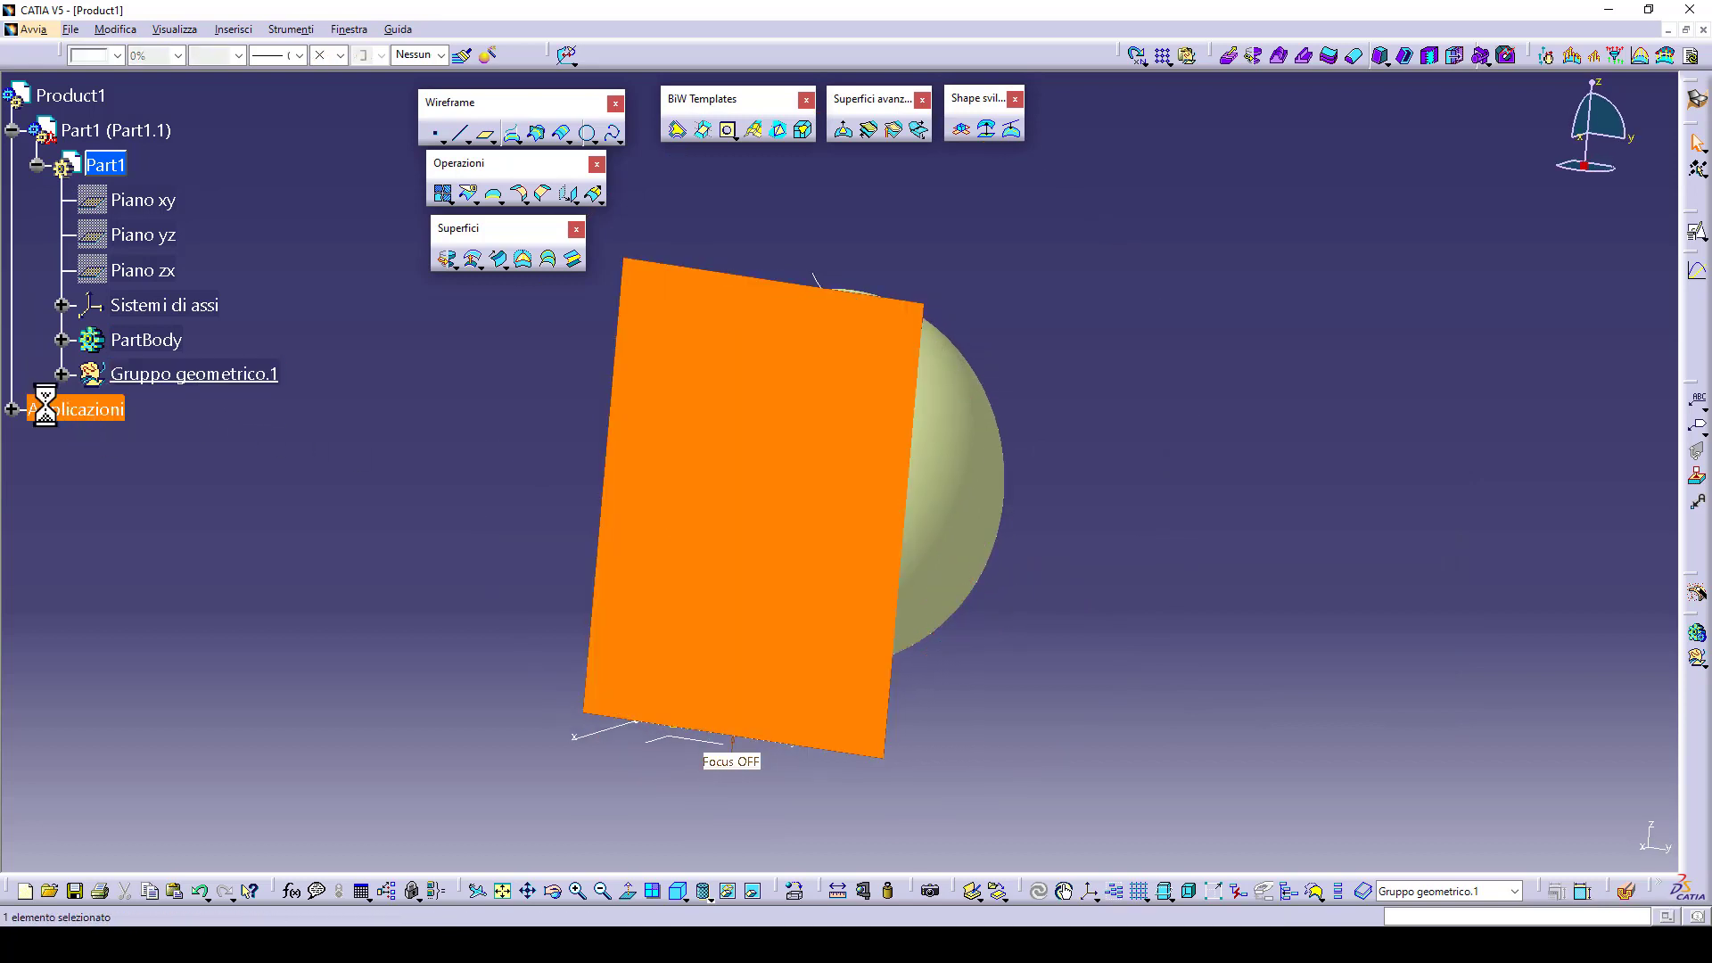
pyautogui.rightClick(44, 410)
pyautogui.click(94, 493)
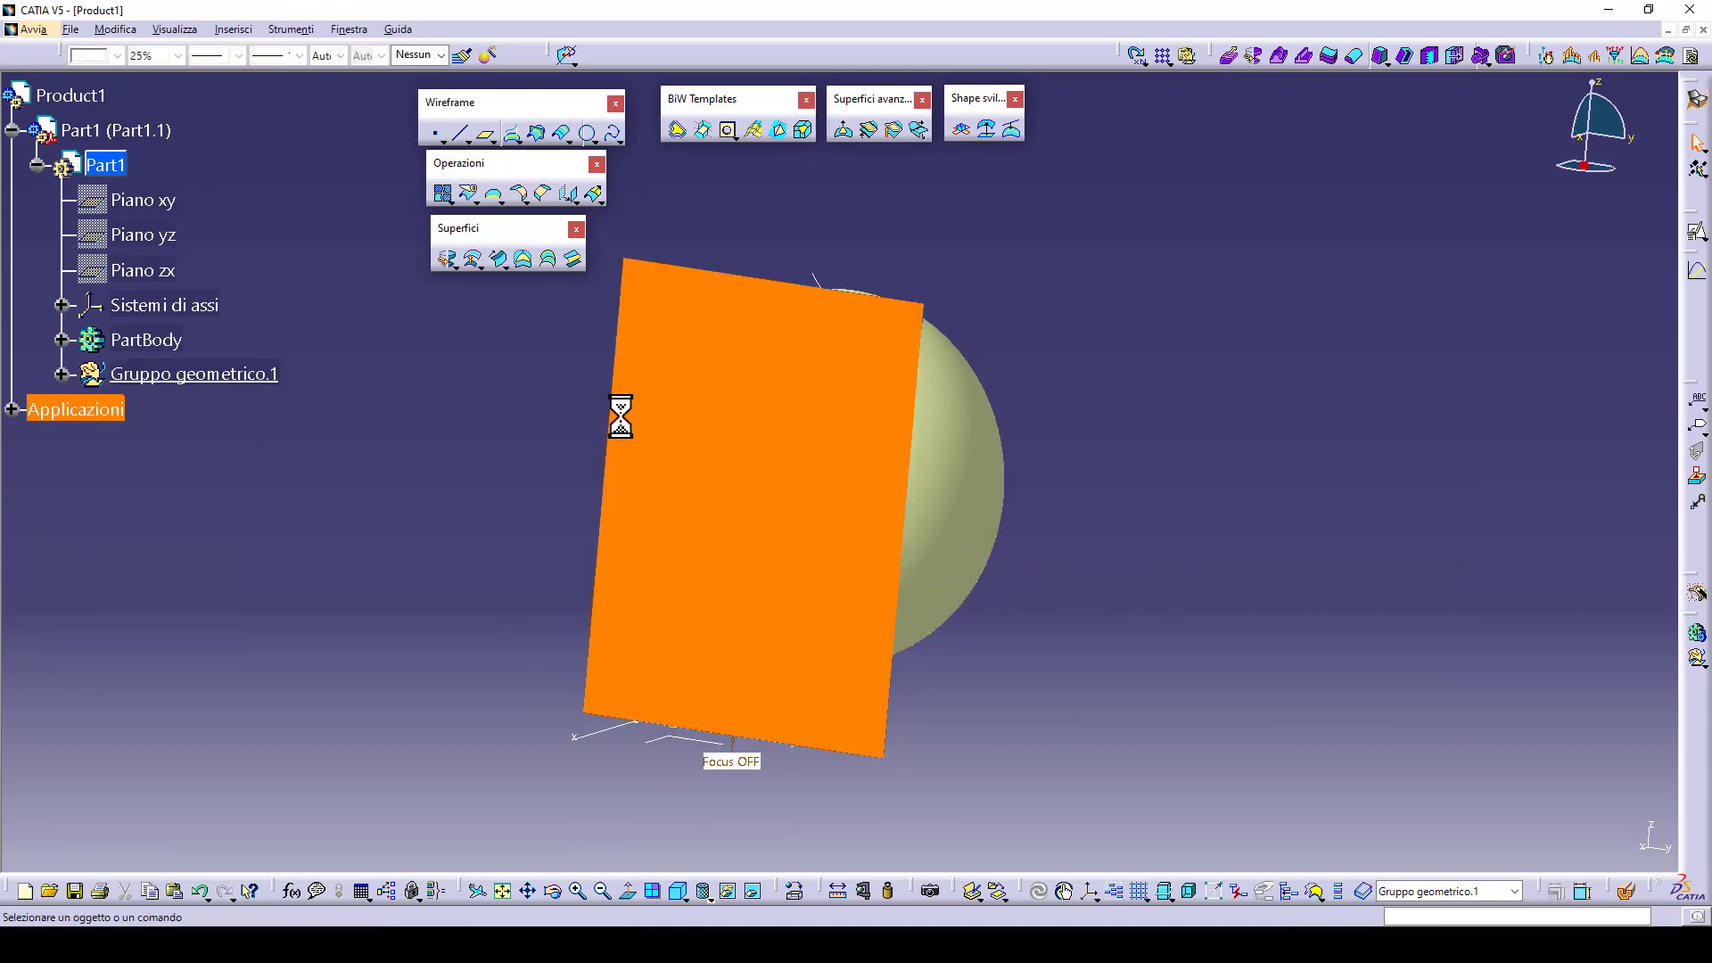
pyautogui.moveTo(475, 455); pyautogui.dragTo(664, 526, button='middle')
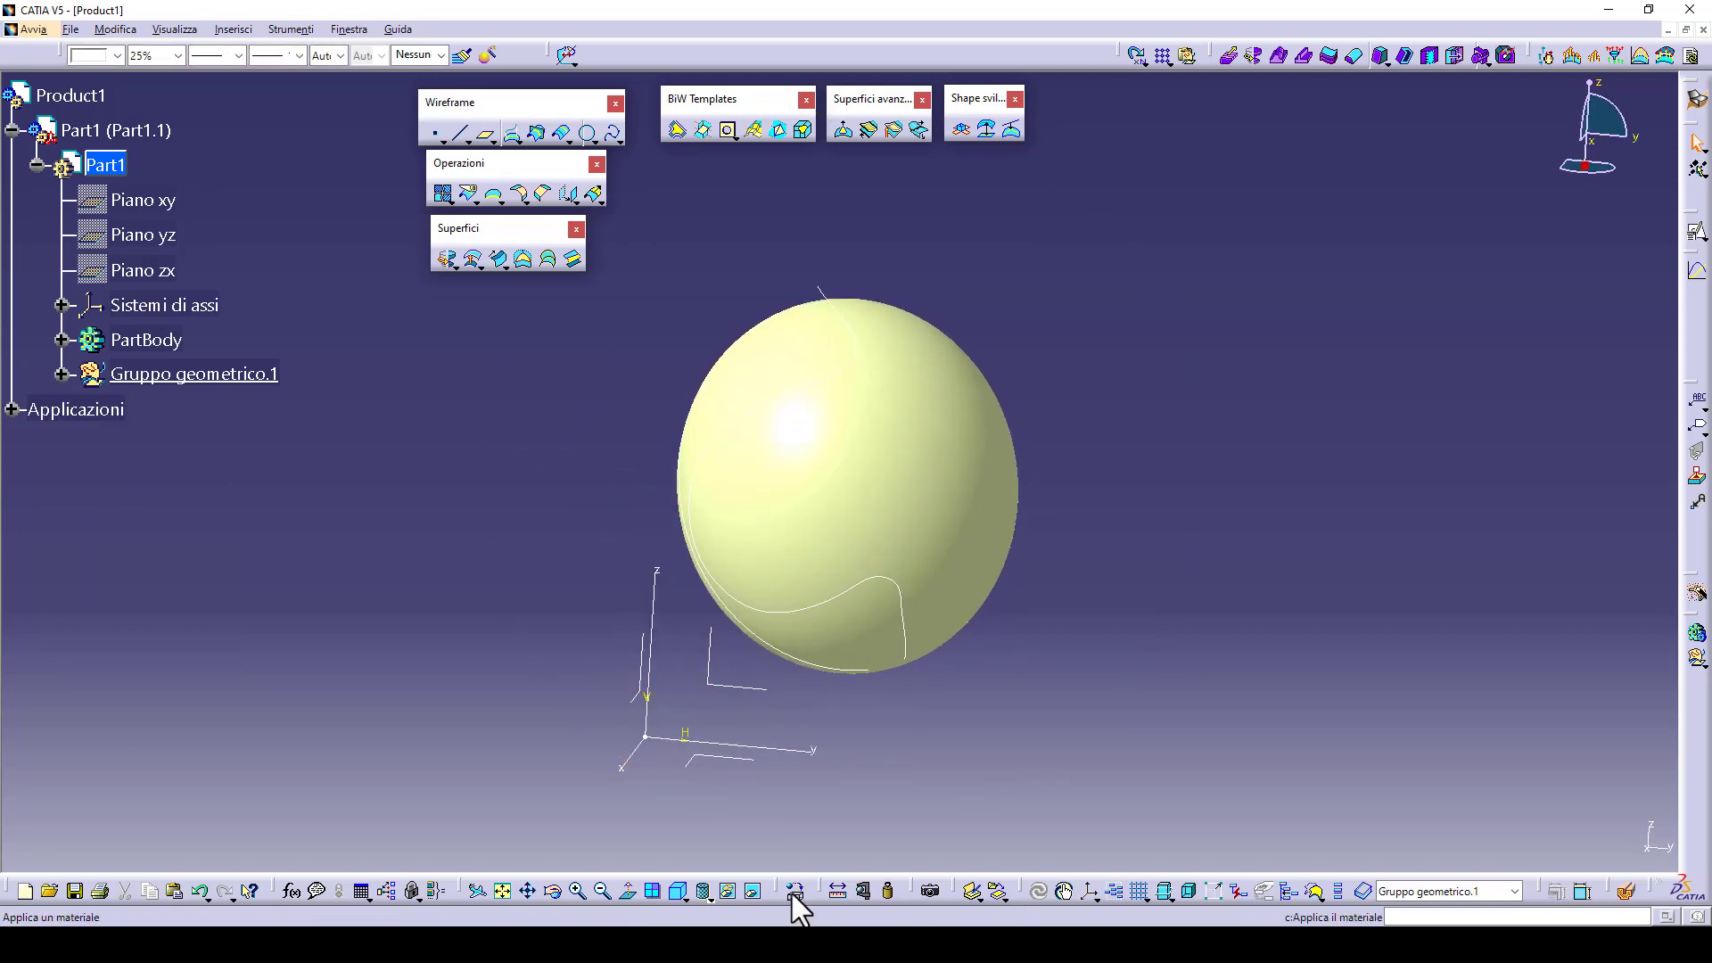
pyautogui.click(708, 899)
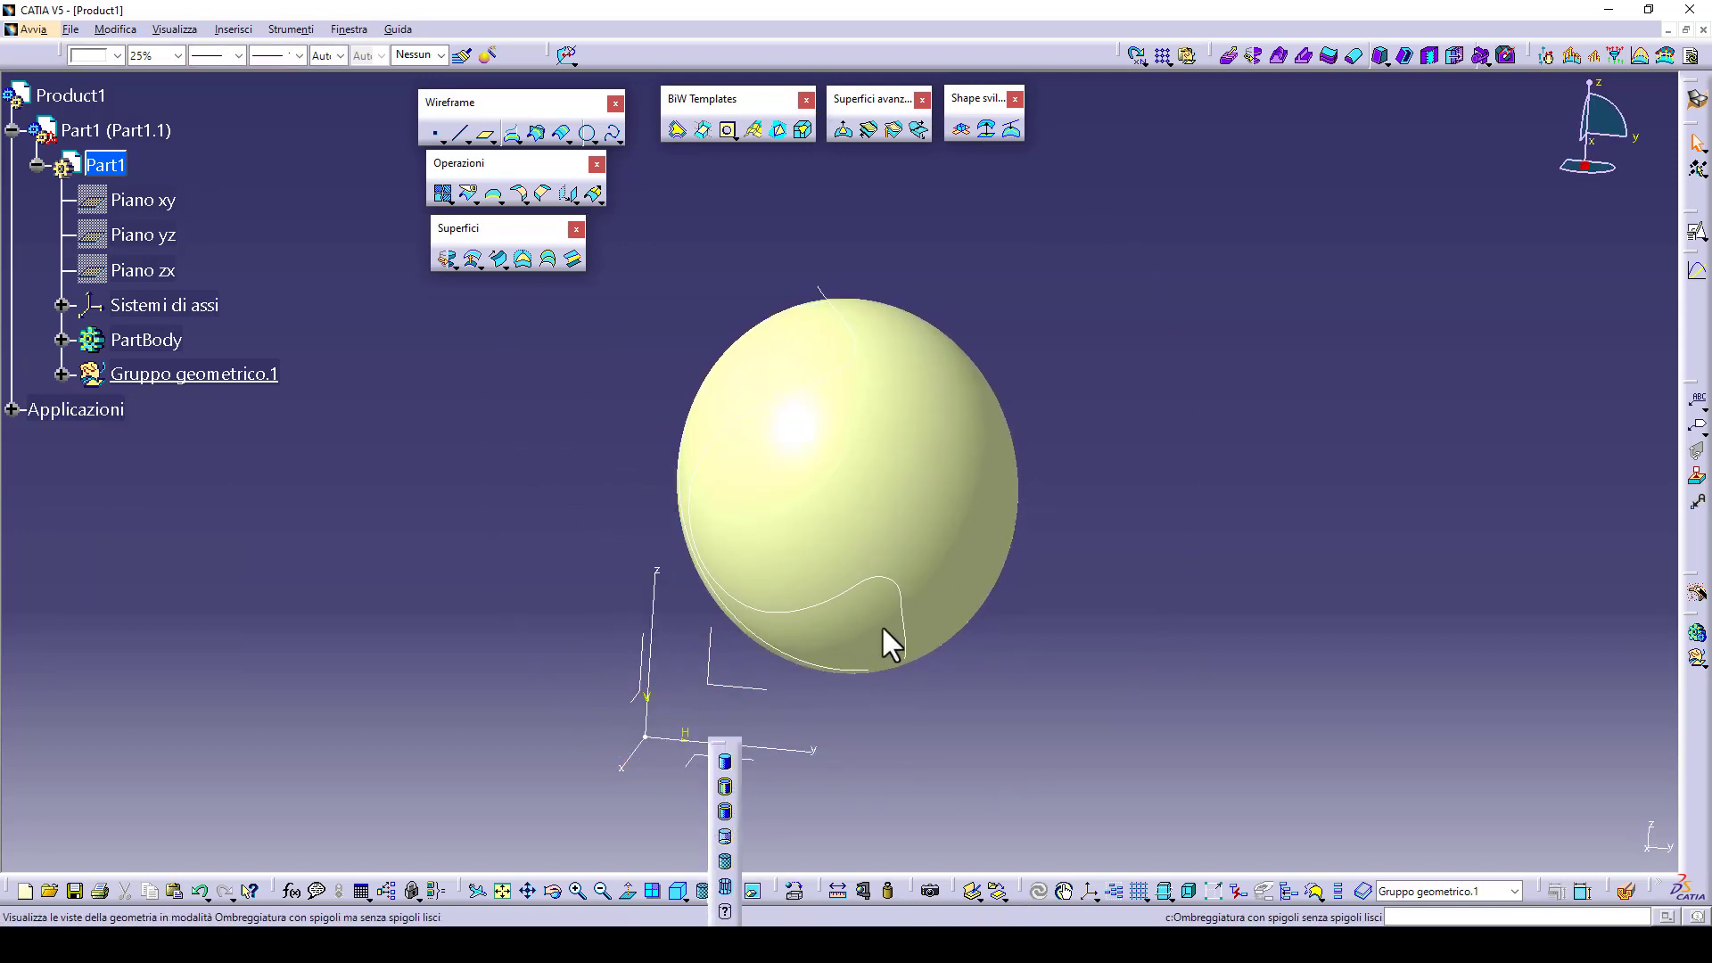
pyautogui.moveTo(963, 546)
pyautogui.mouseDown(button='middle')
pyautogui.moveTo(906, 565)
pyautogui.moveTo(910, 527)
pyautogui.moveTo(878, 633)
pyautogui.mouseUp(button='middle')
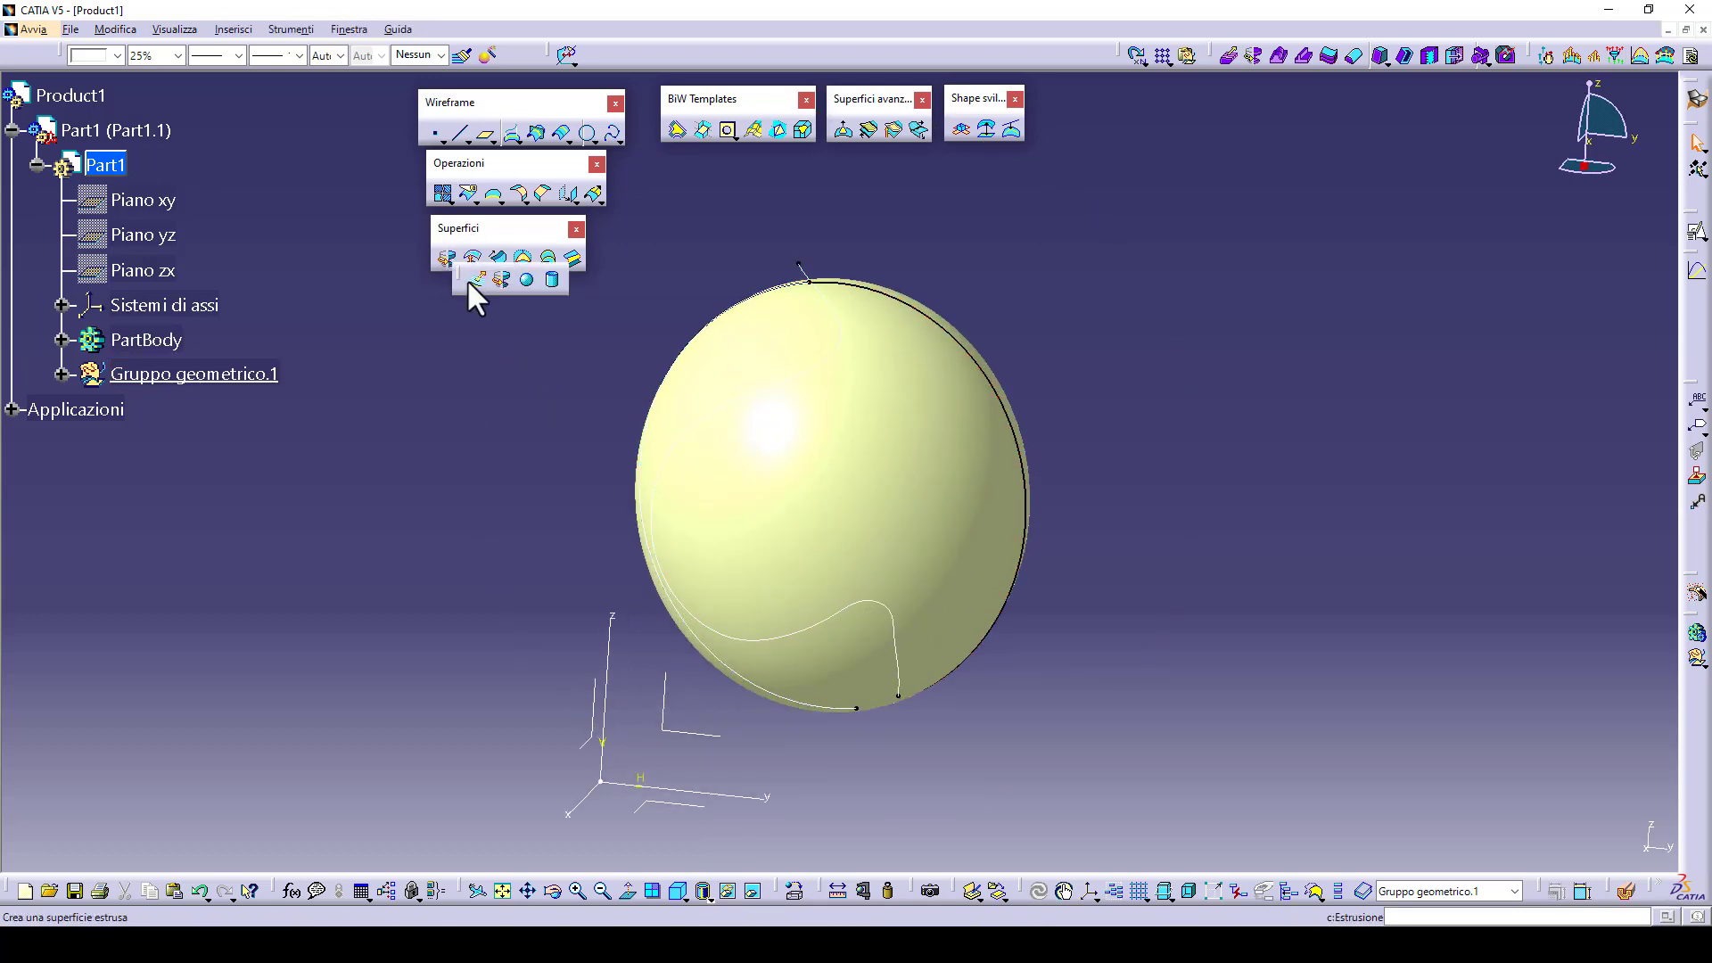
# - Extrude Schizzo.1 along the X axis with a mirrored extent of 576 mm
pyautogui.click(480, 281)
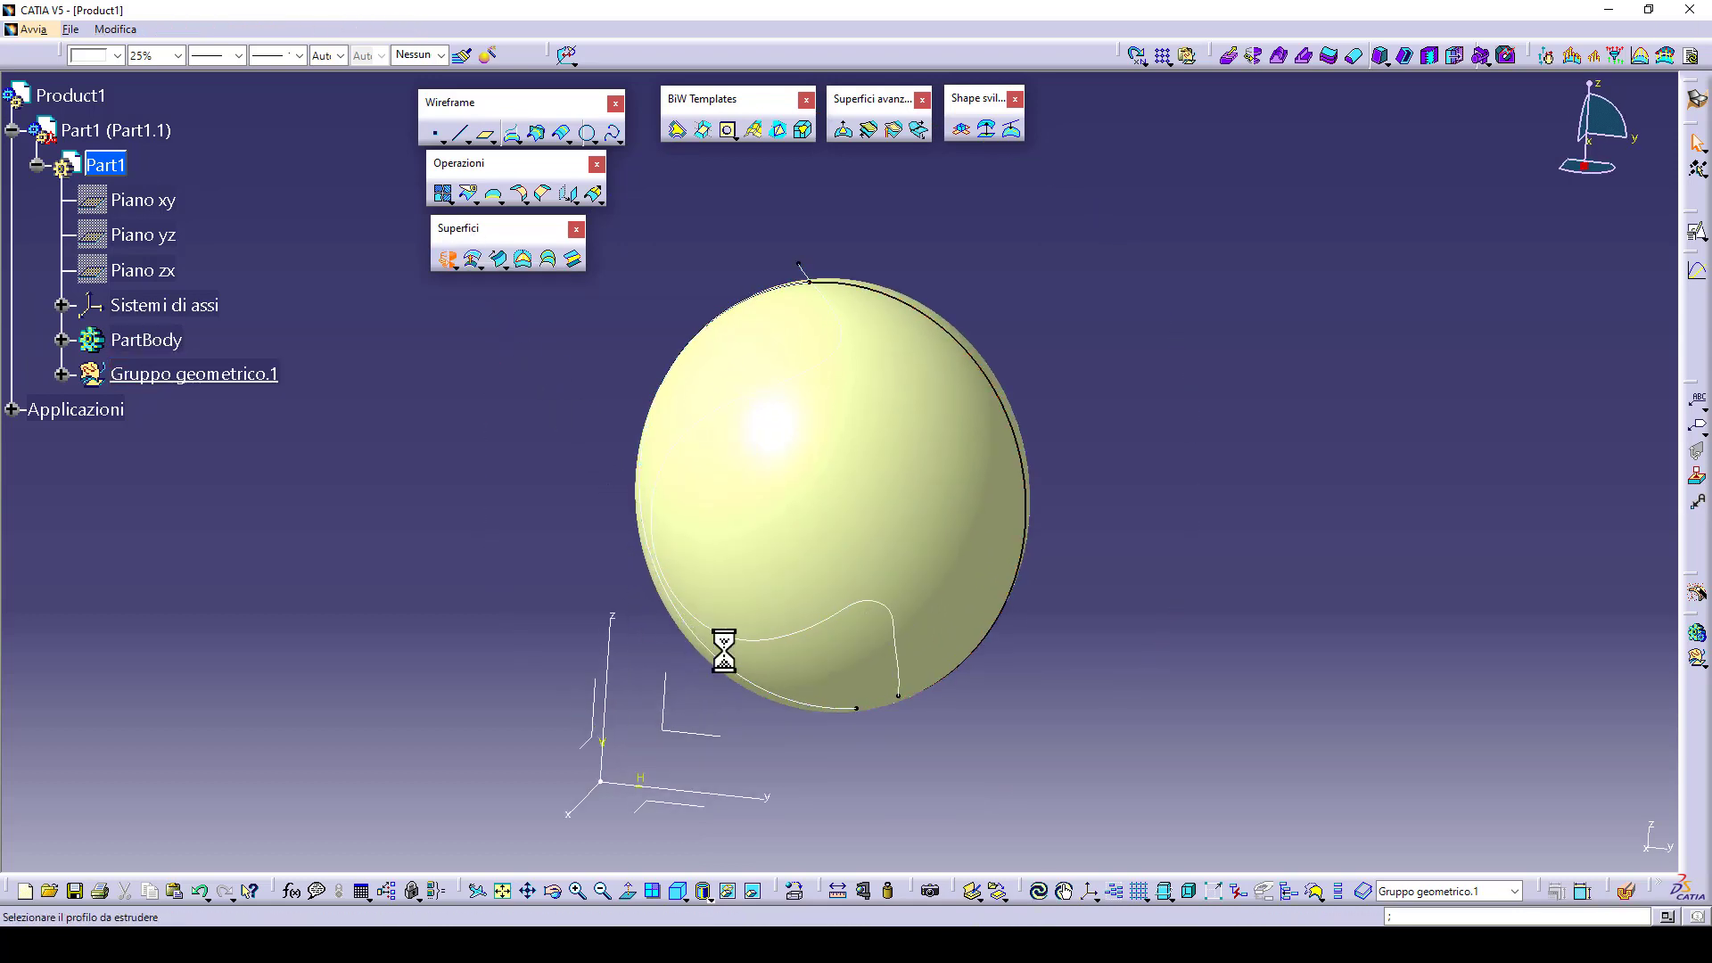
pyautogui.click(829, 635)
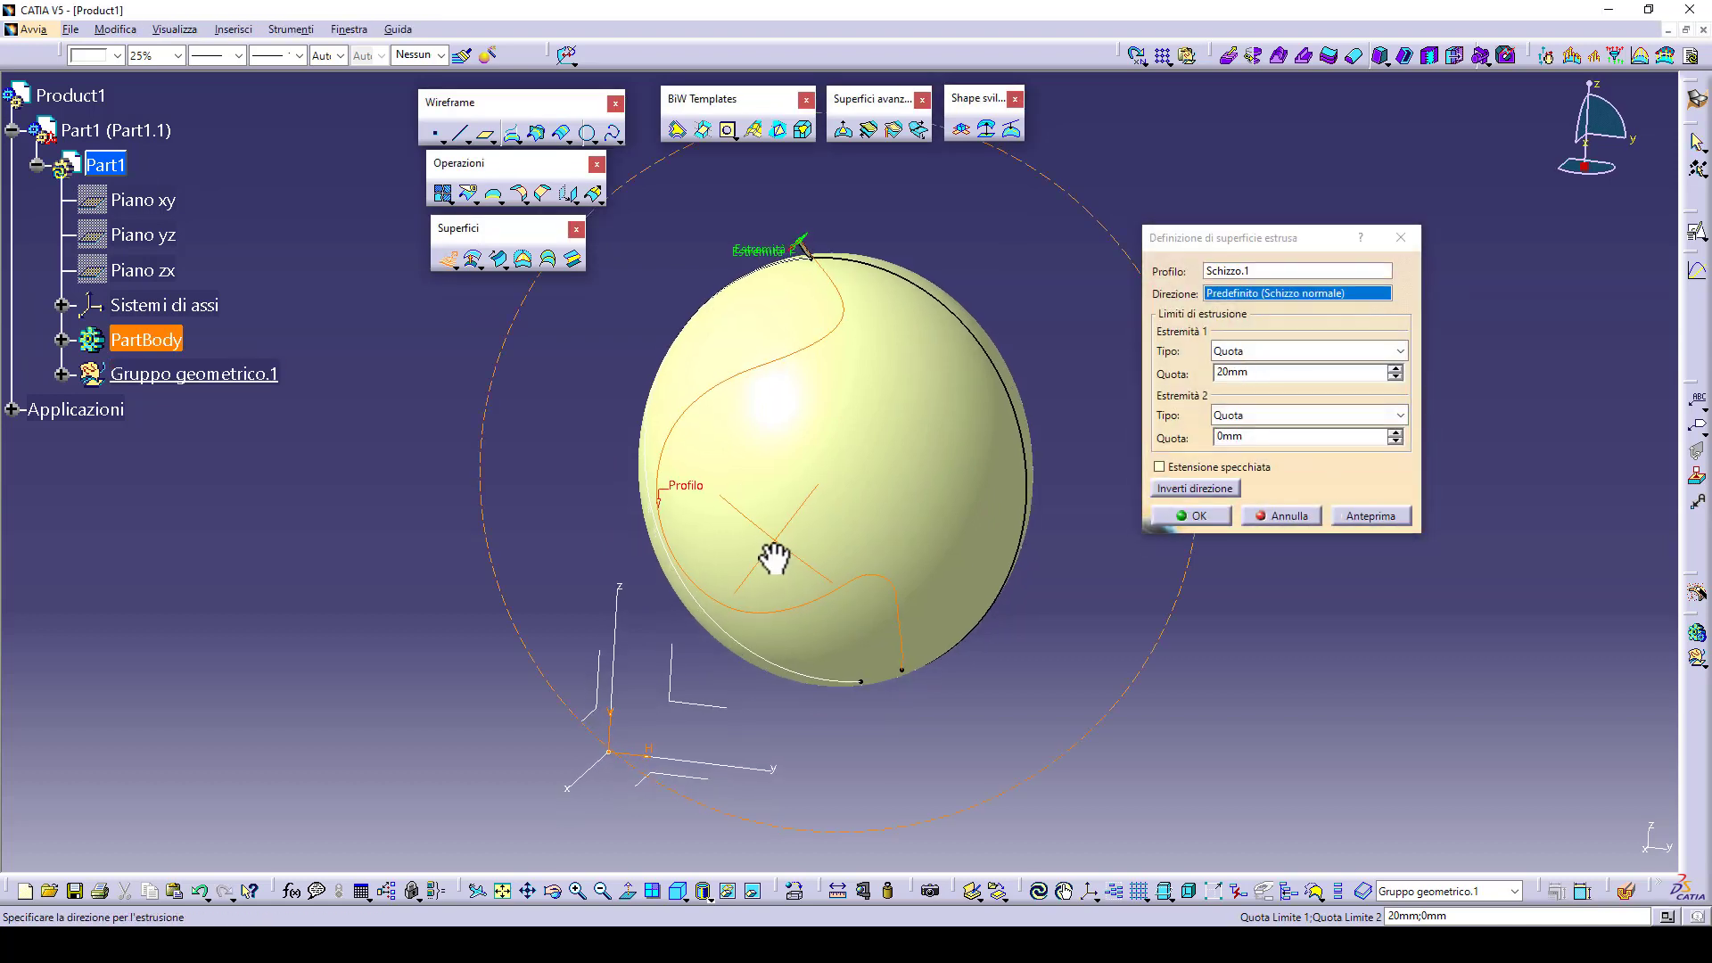
pyautogui.click(582, 781)
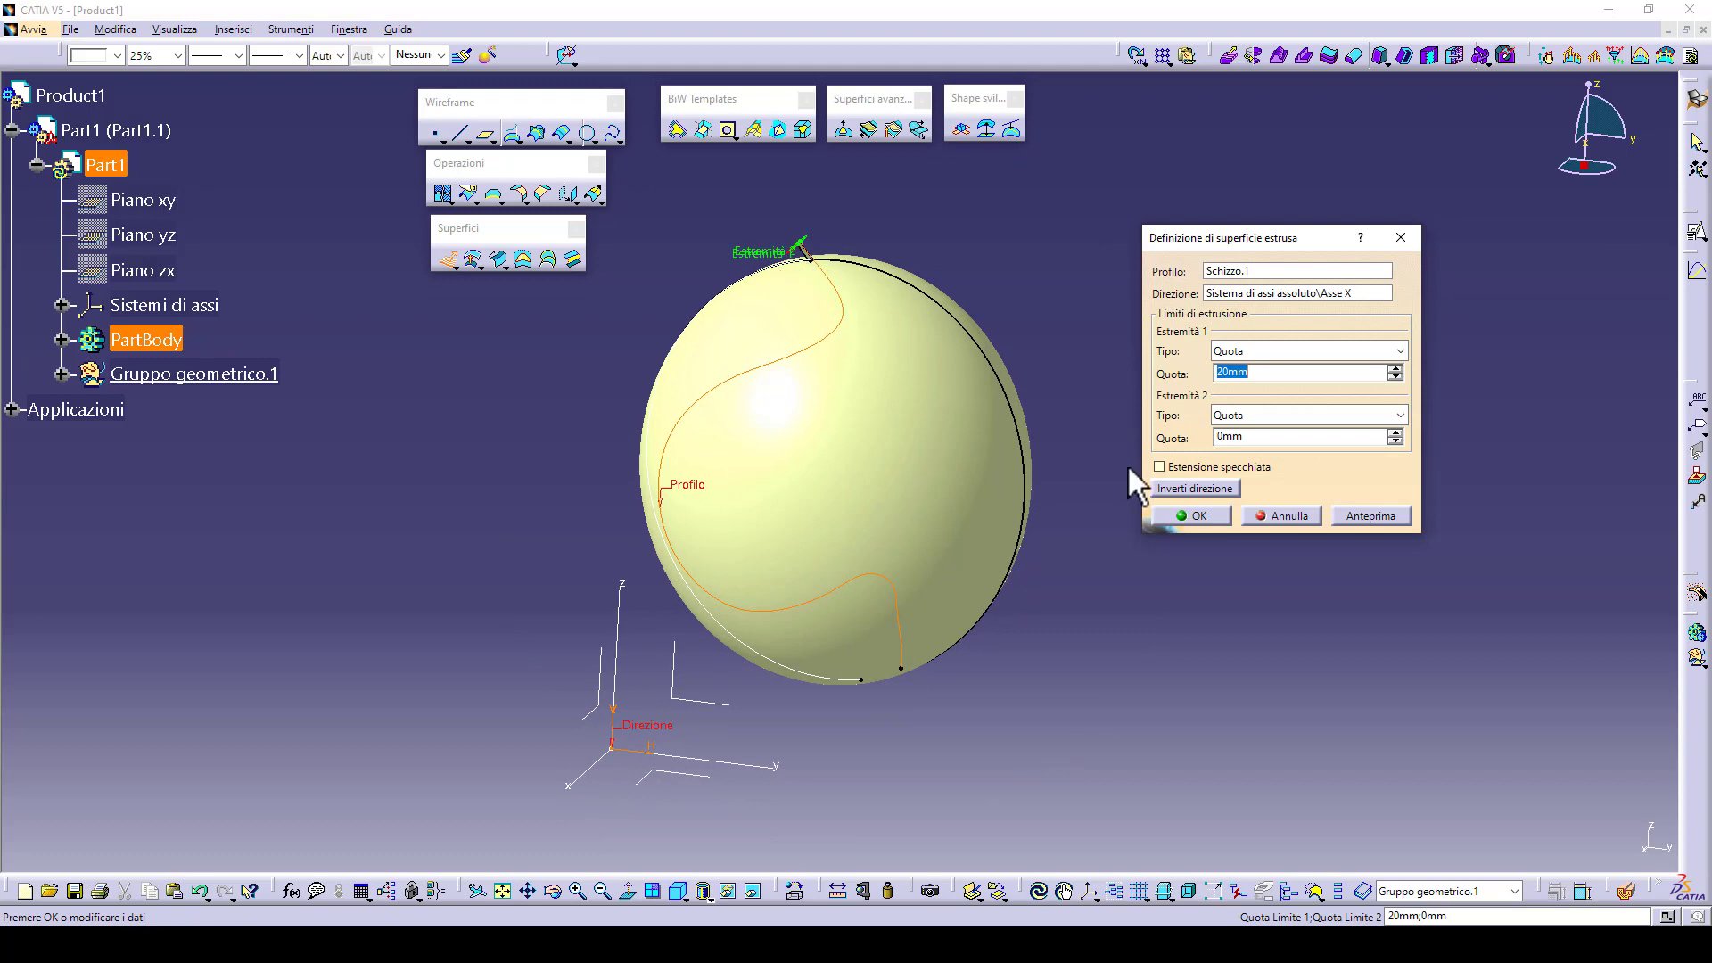
pyautogui.click(1159, 466)
pyautogui.moveTo(1078, 485); pyautogui.dragTo(896, 481, button='middle')
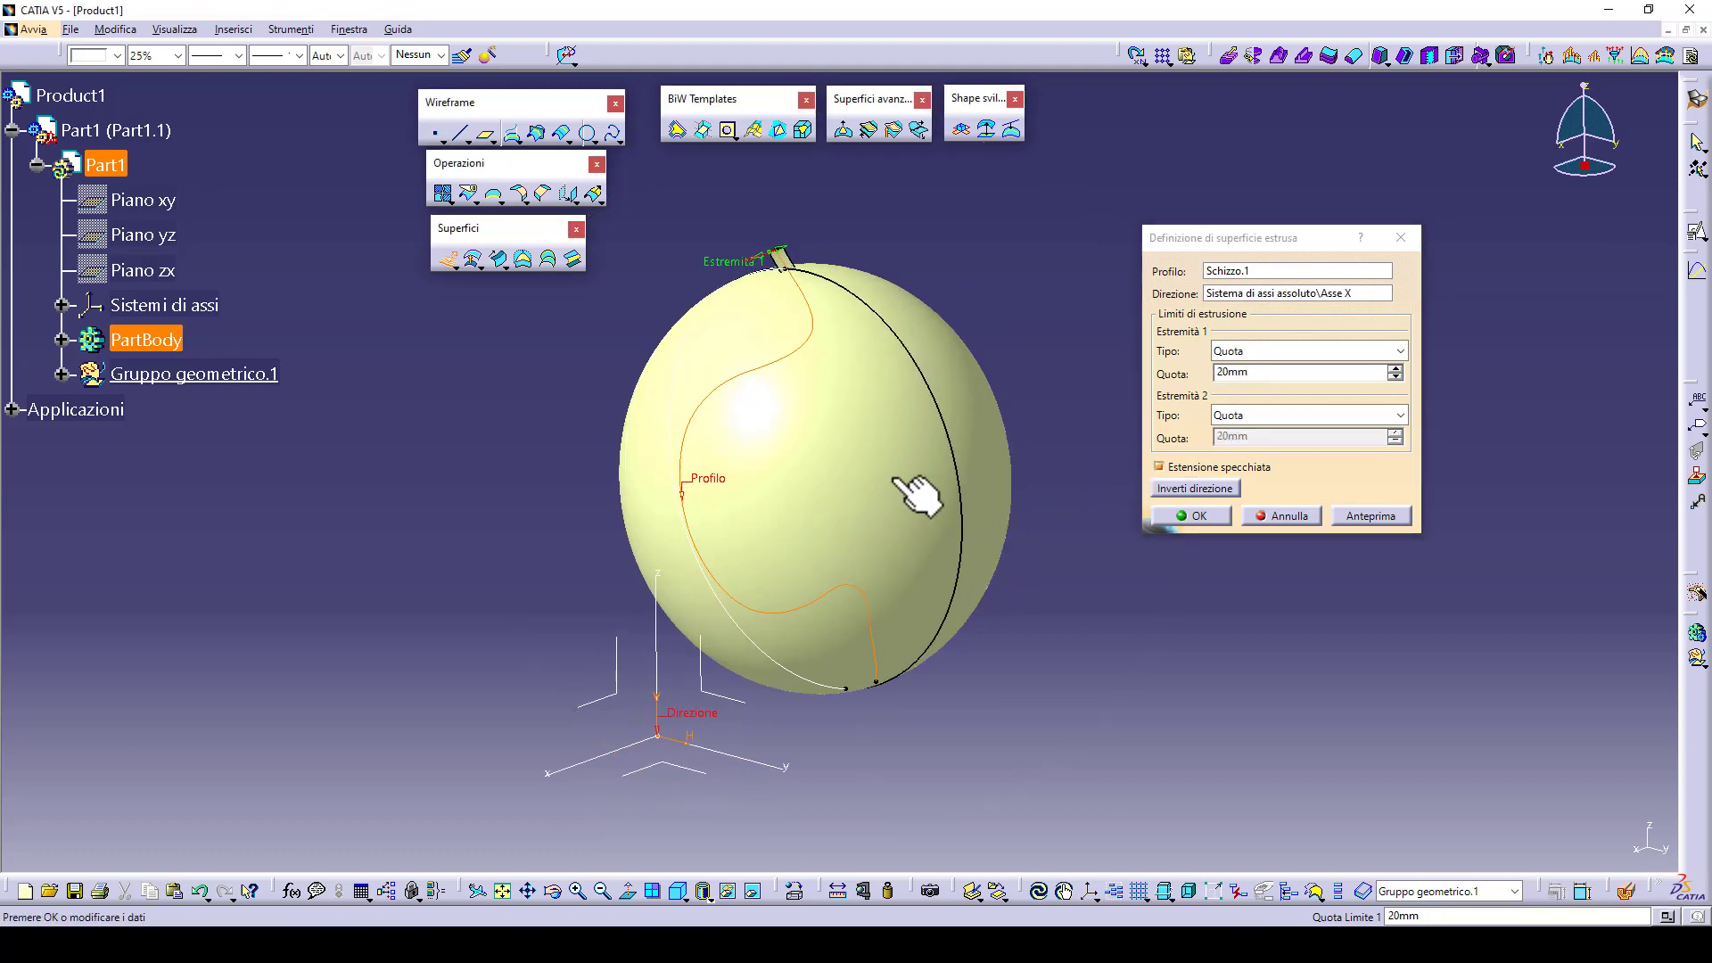
pyautogui.moveTo(790, 245); pyautogui.dragTo(1010, 198)
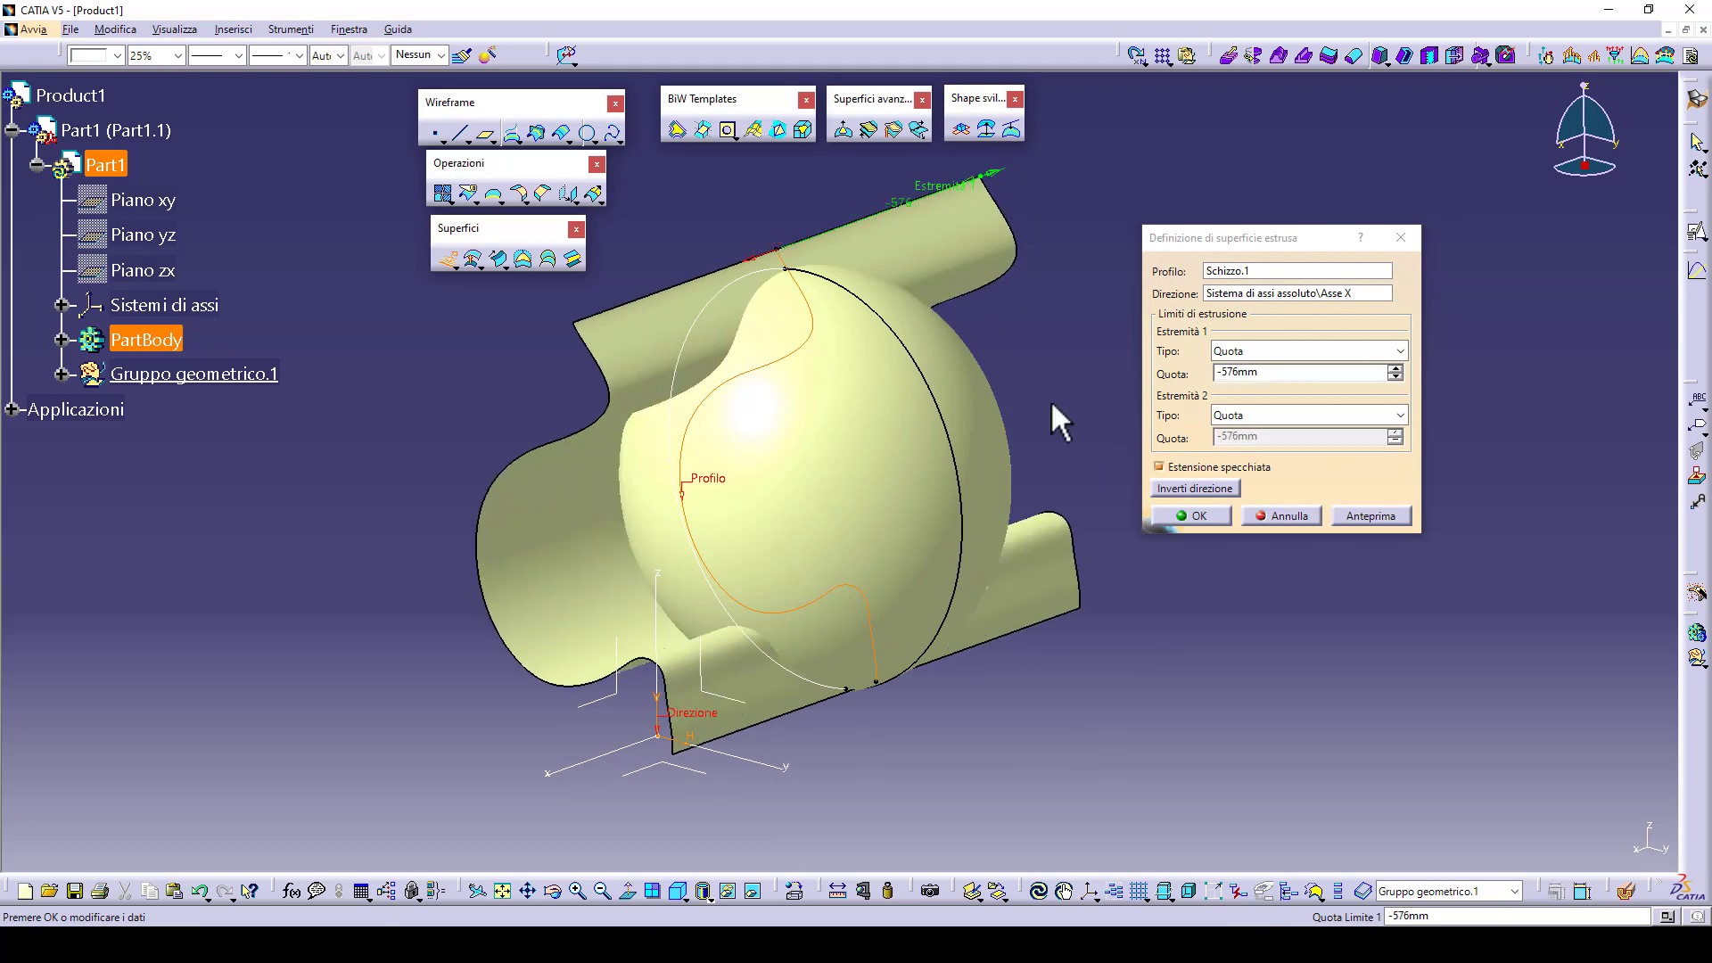
pyautogui.click(1168, 515)
pyautogui.moveTo(814, 523); pyautogui.dragTo(916, 535, button='middle')
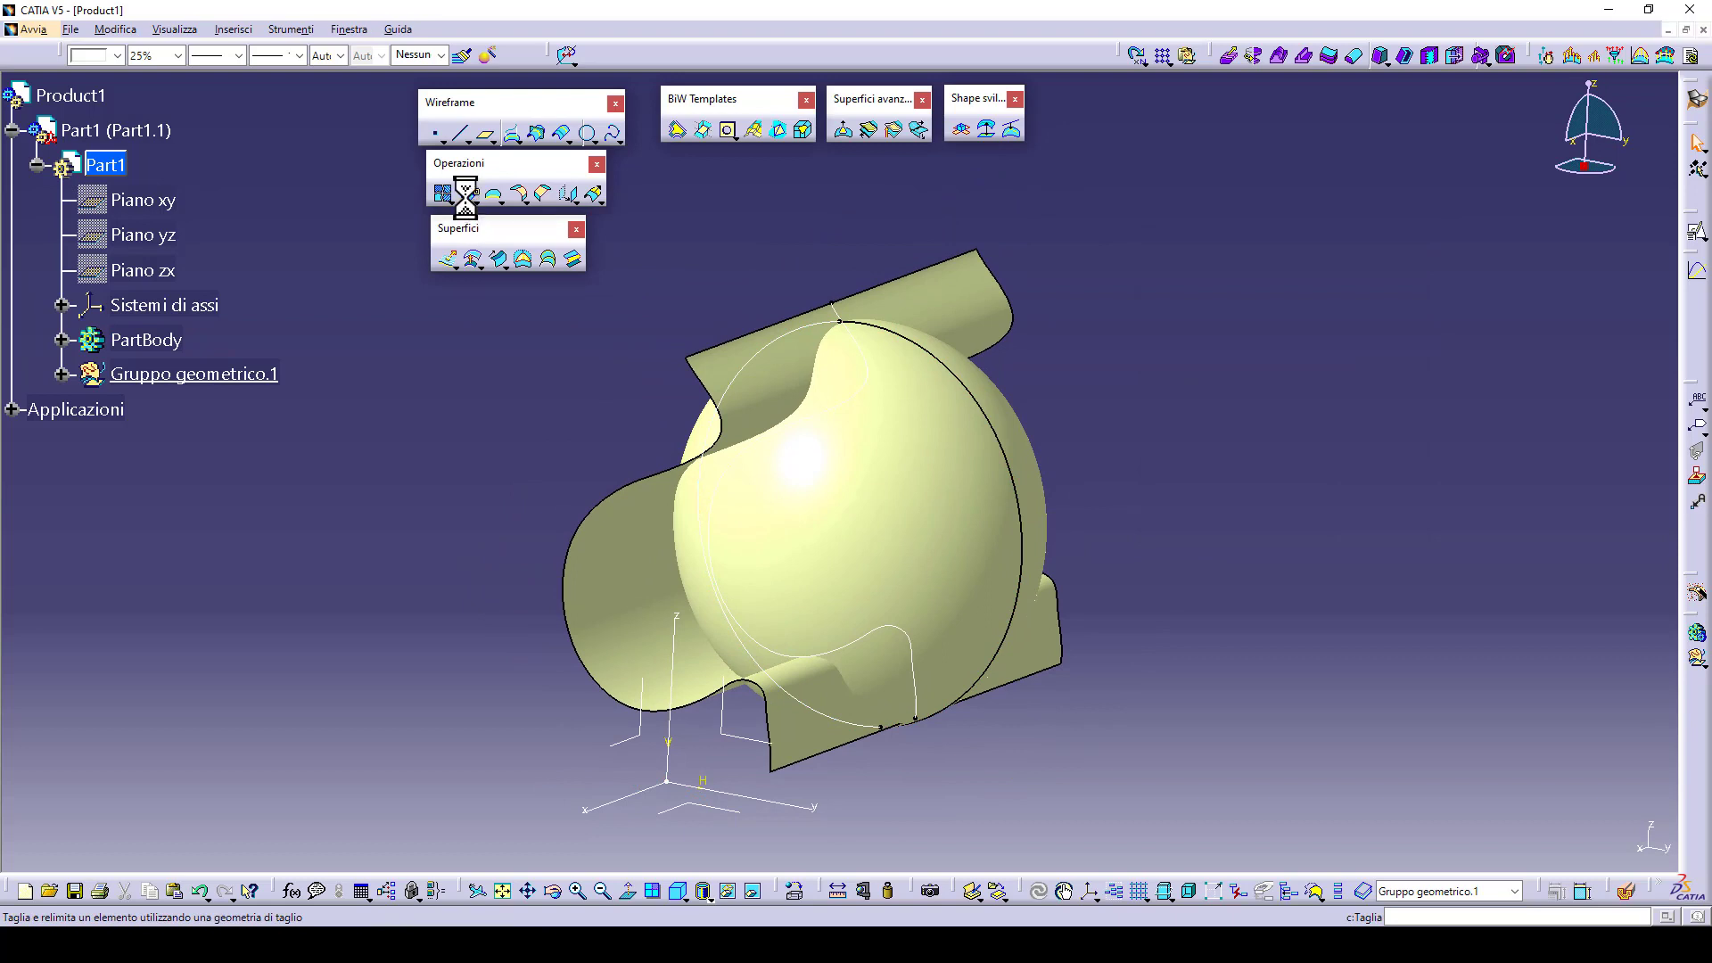
# - Try splitting Rotazione.1 by Estrusione.1, dismiss the error, and cancel the split
pyautogui.click(848, 504)
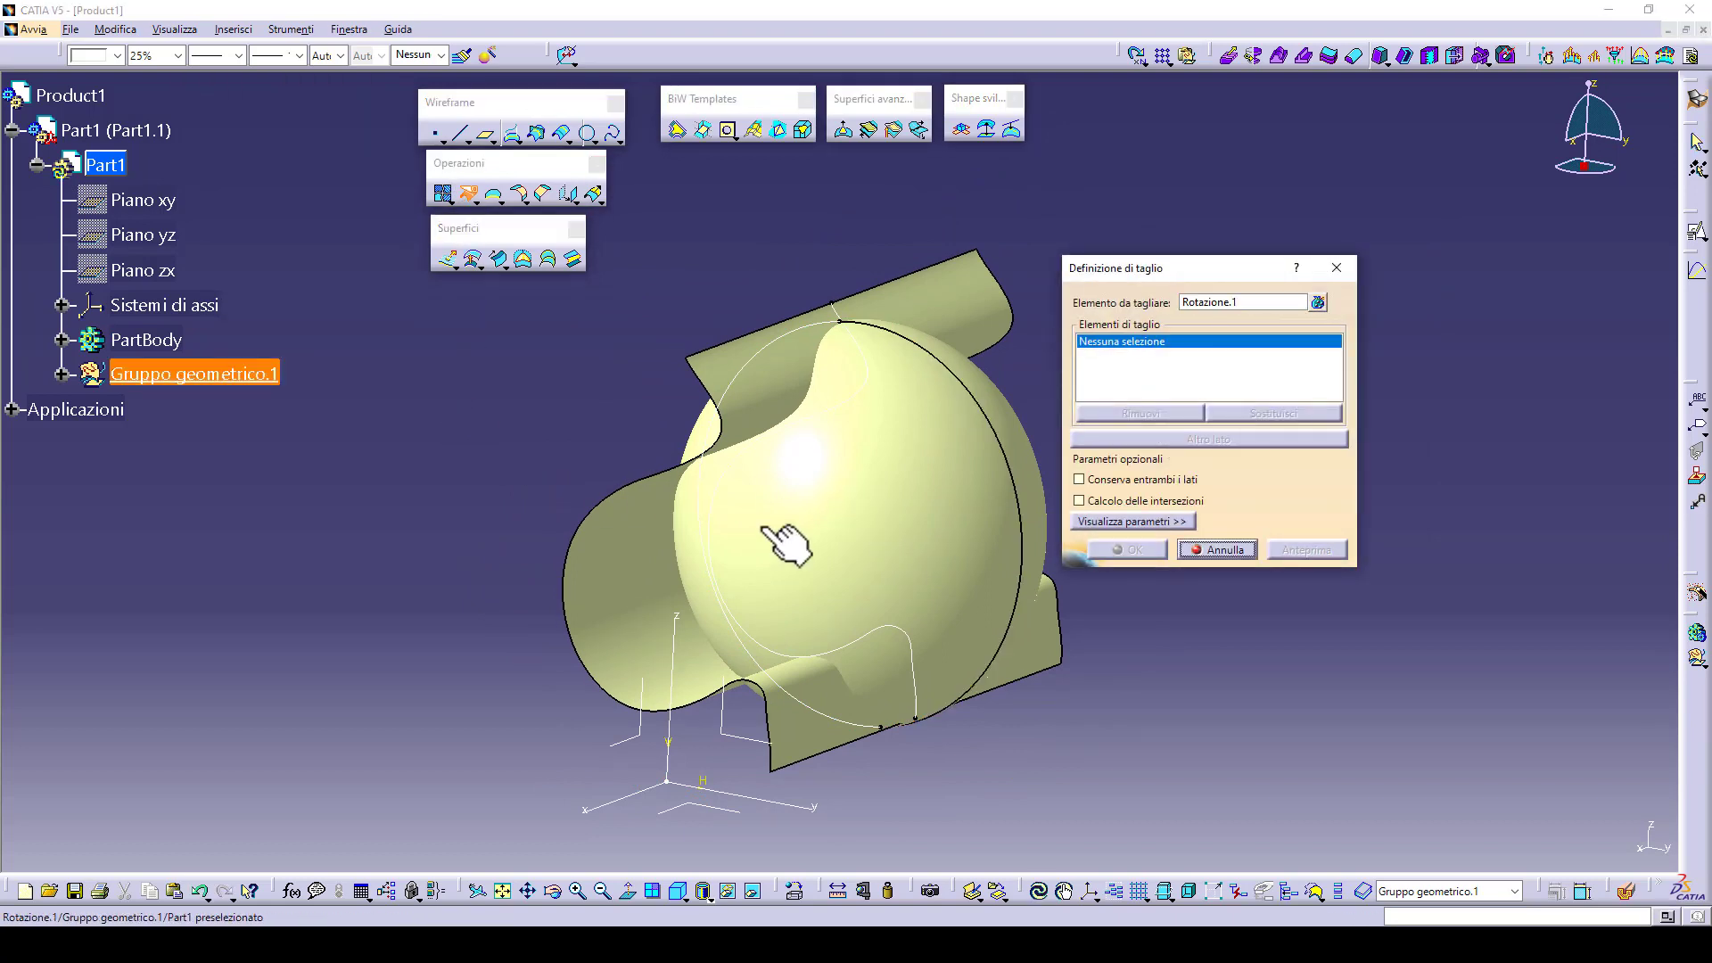
pyautogui.click(635, 577)
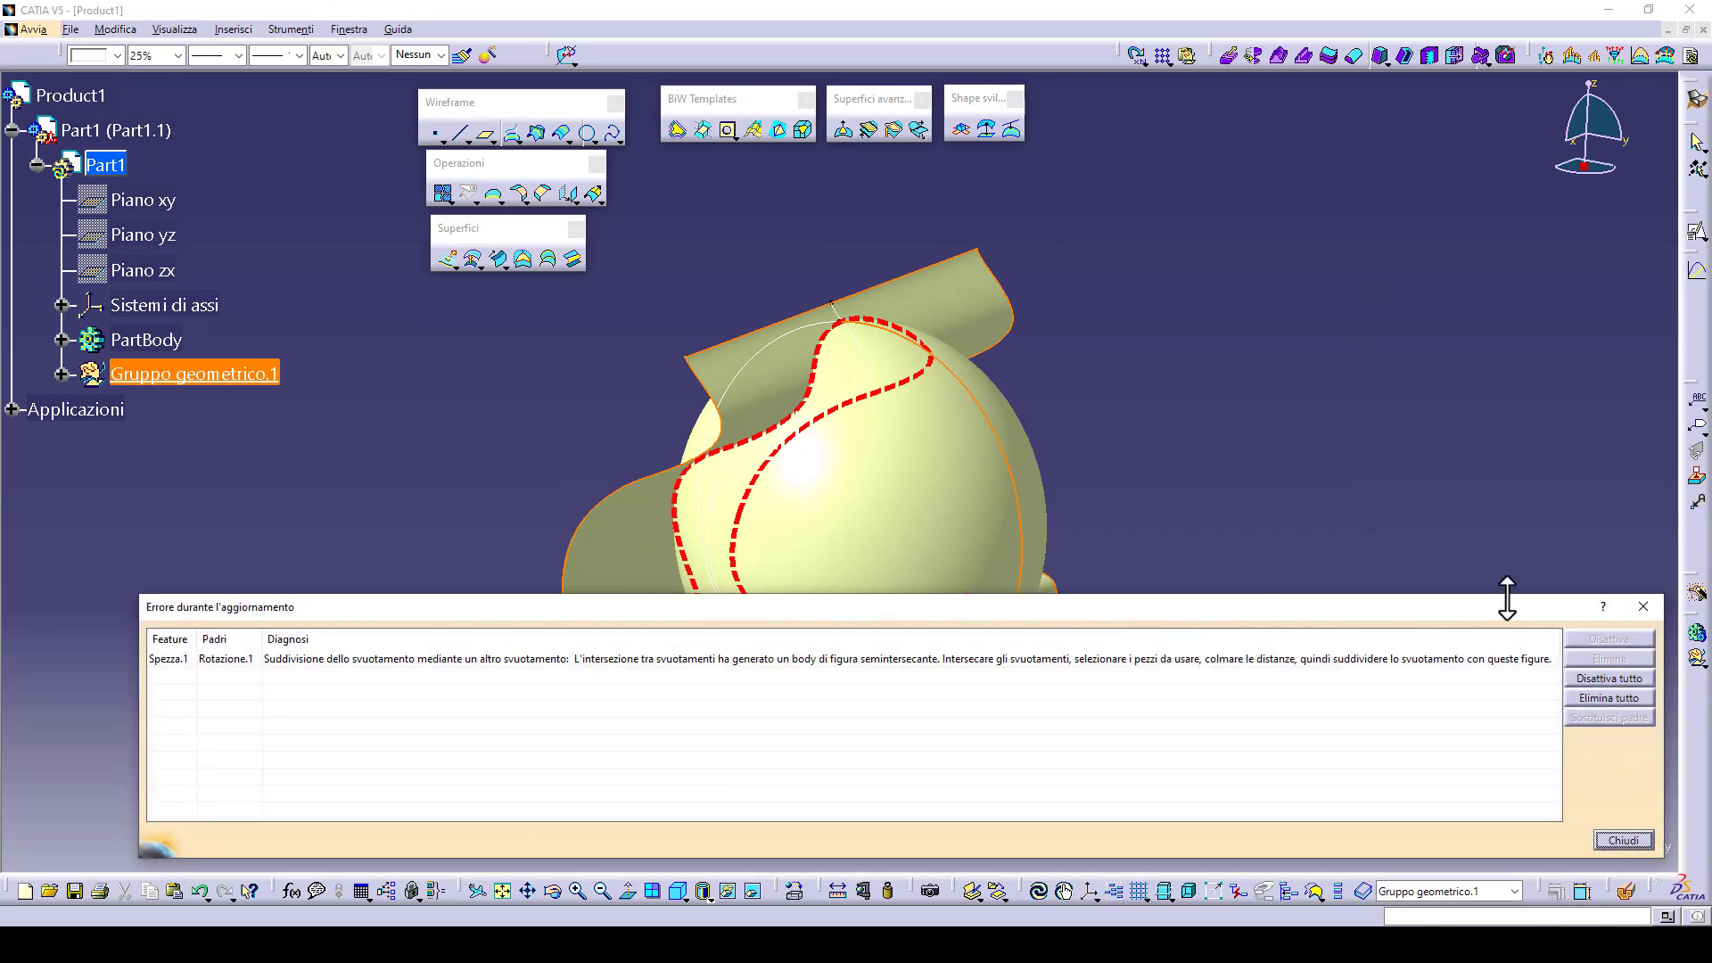
pyautogui.click(1639, 608)
pyautogui.moveTo(921, 489); pyautogui.dragTo(1095, 400, button='middle')
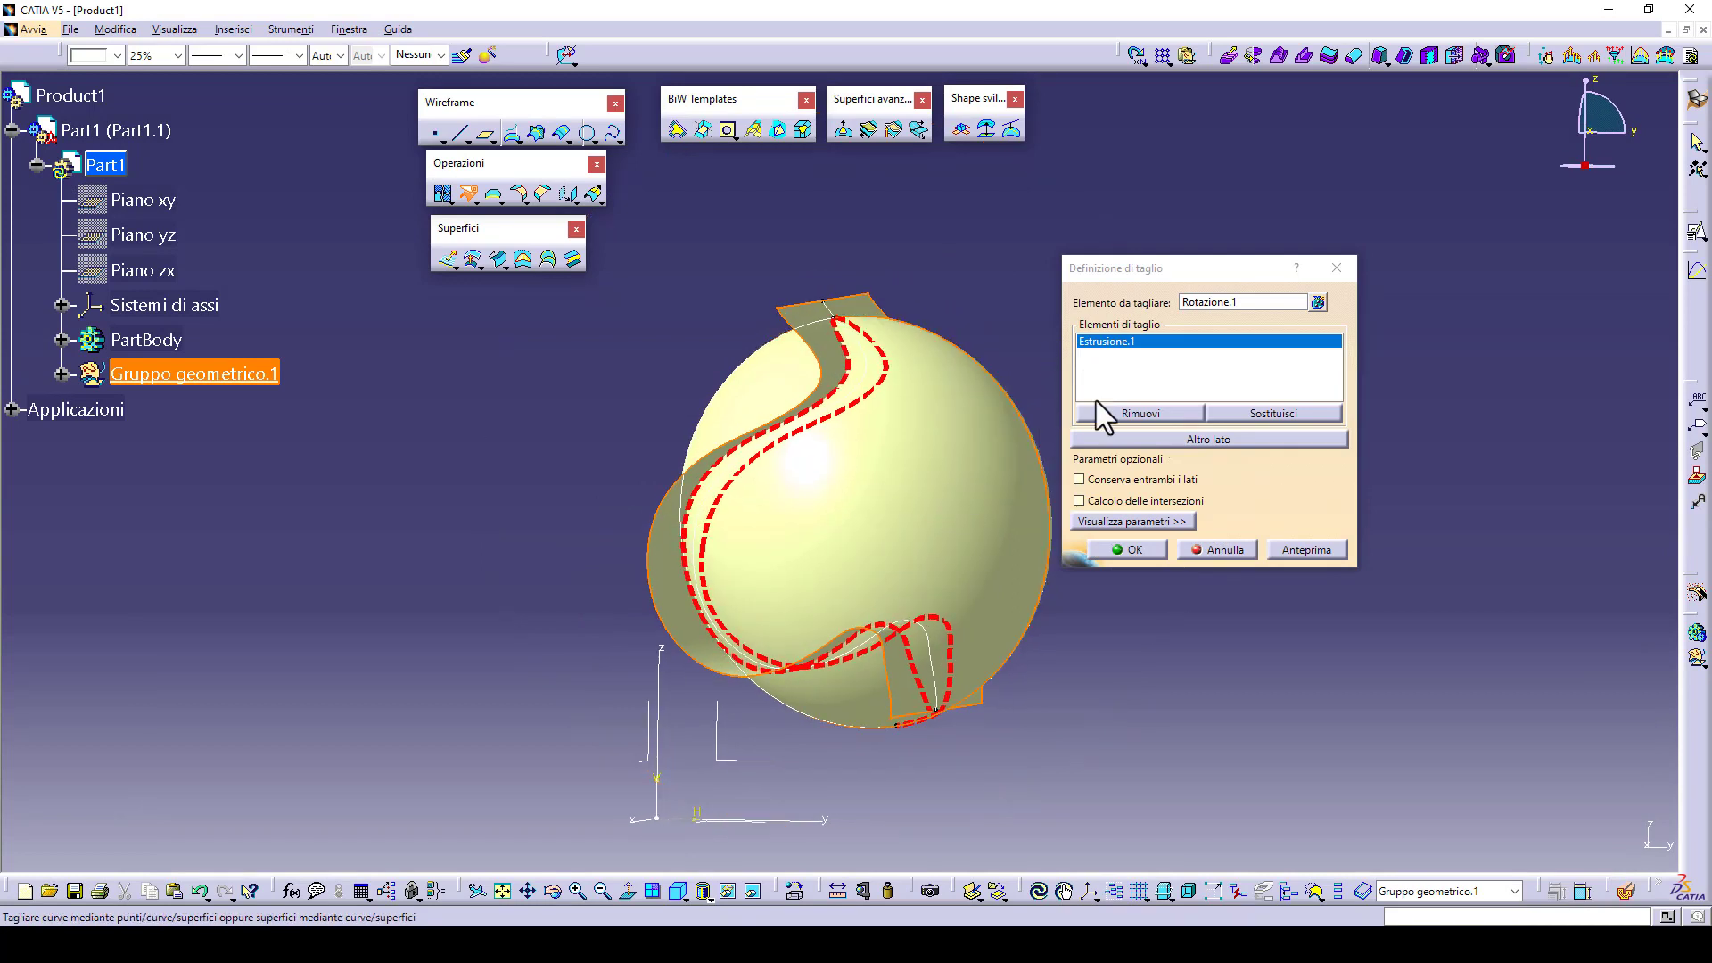
pyautogui.click(1335, 268)
# - Expand PartBody in the tree to list its sketches
pyautogui.click(62, 373)
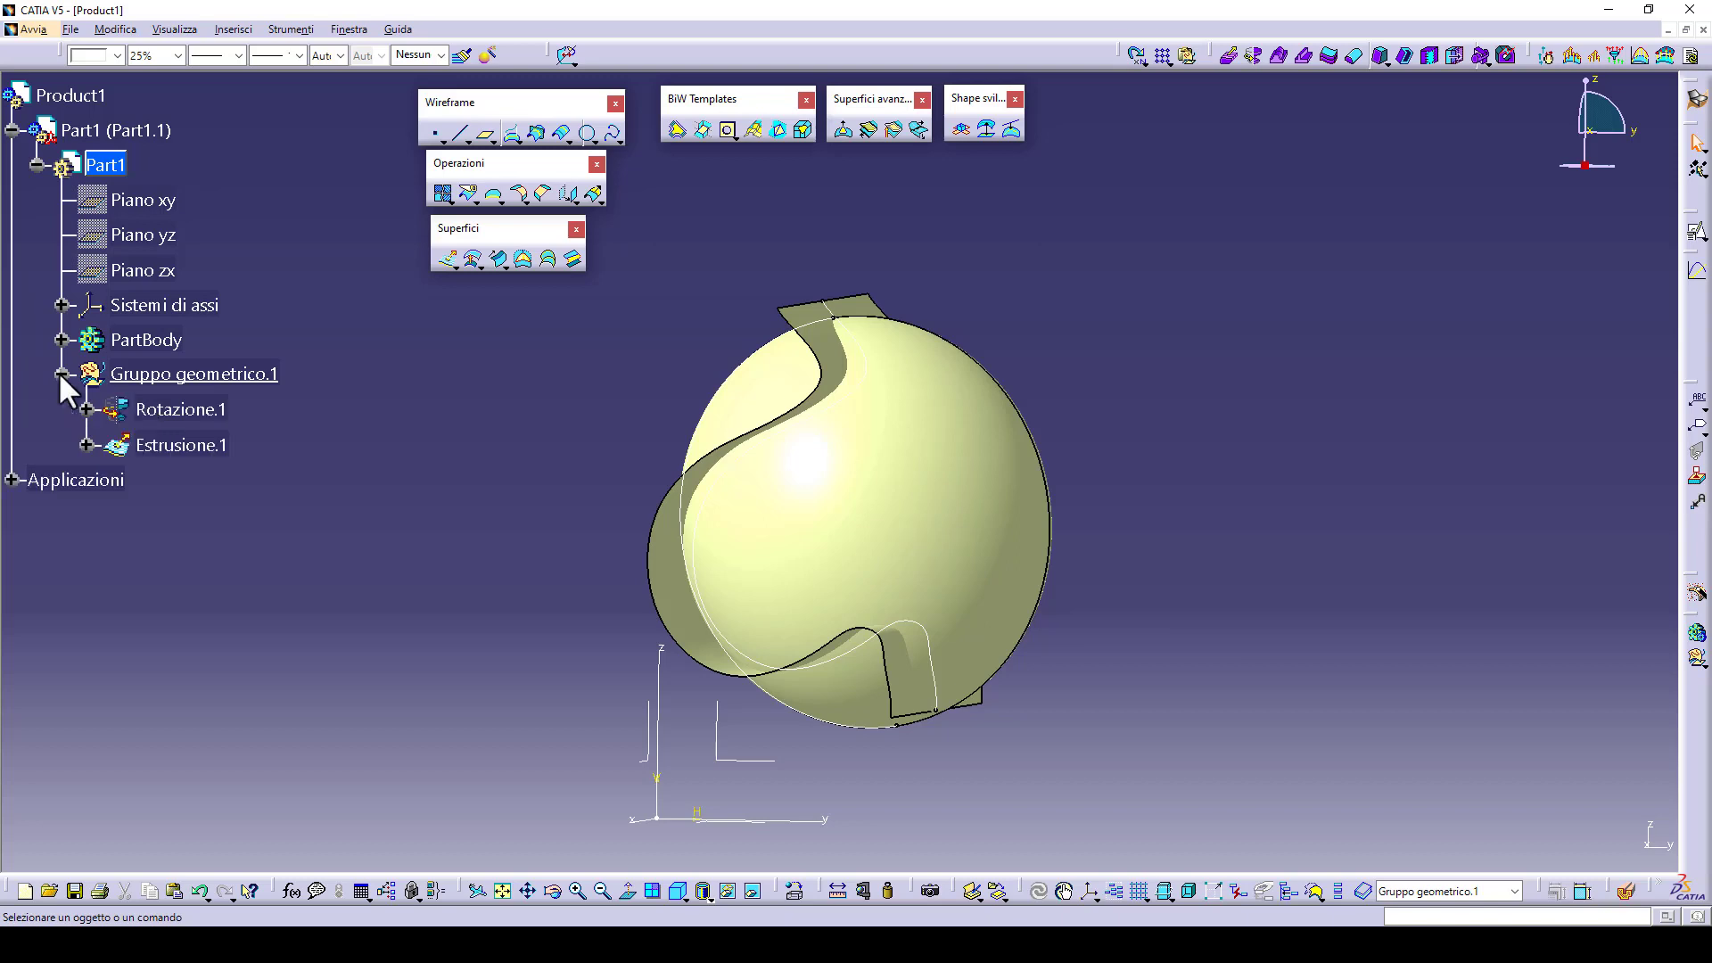
pyautogui.click(62, 375)
pyautogui.click(62, 339)
# - Edit the spline sketch, dragging its end point lower to the shell's bottom, then exit
pyautogui.click(165, 409)
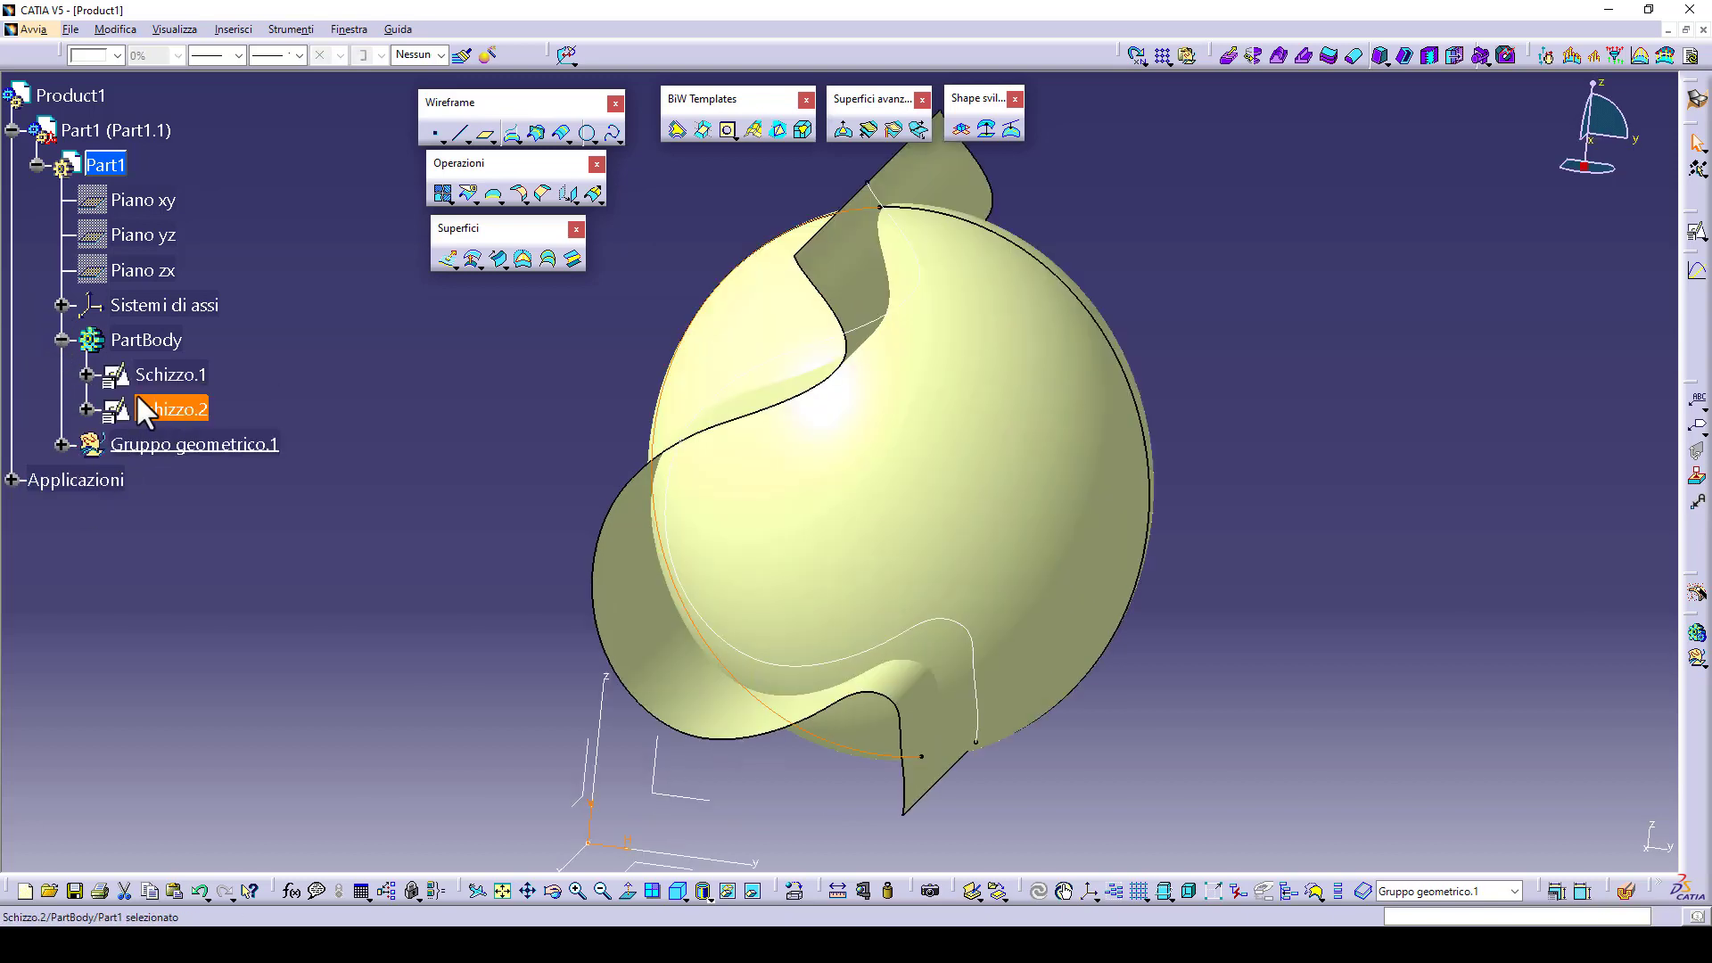
pyautogui.keyDown('ctrl'); pyautogui.click(170, 375); pyautogui.keyUp('ctrl')
pyautogui.doubleClick(169, 375)
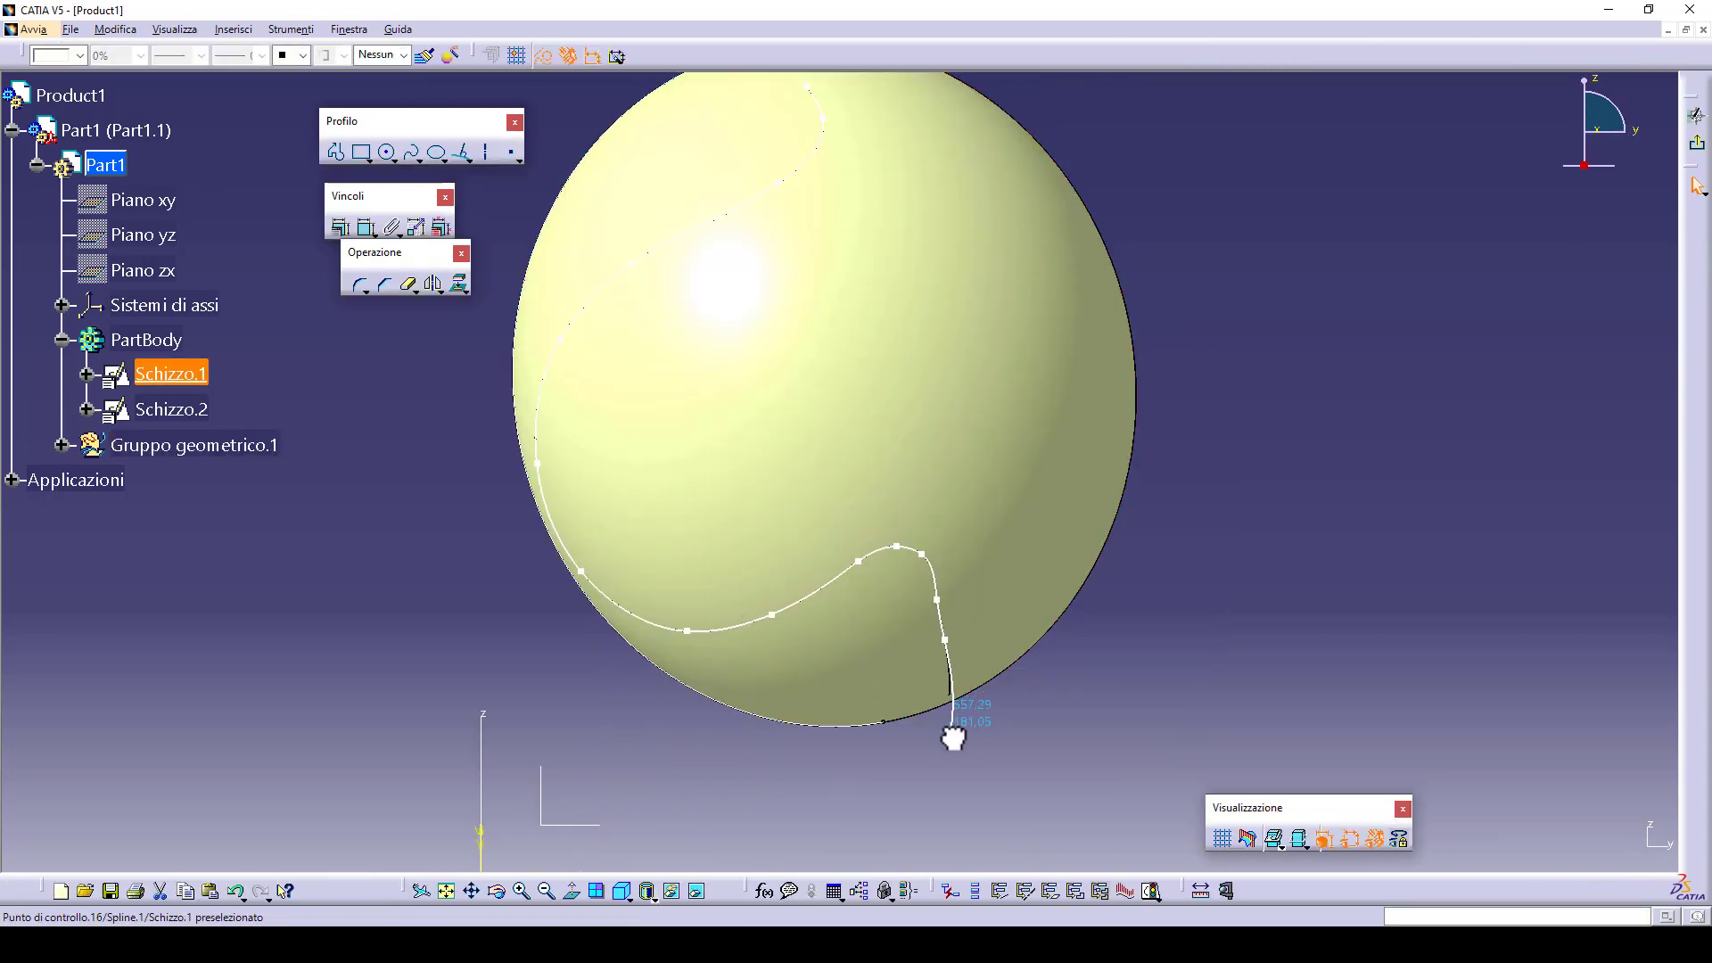
pyautogui.moveTo(952, 731); pyautogui.dragTo(951, 731)
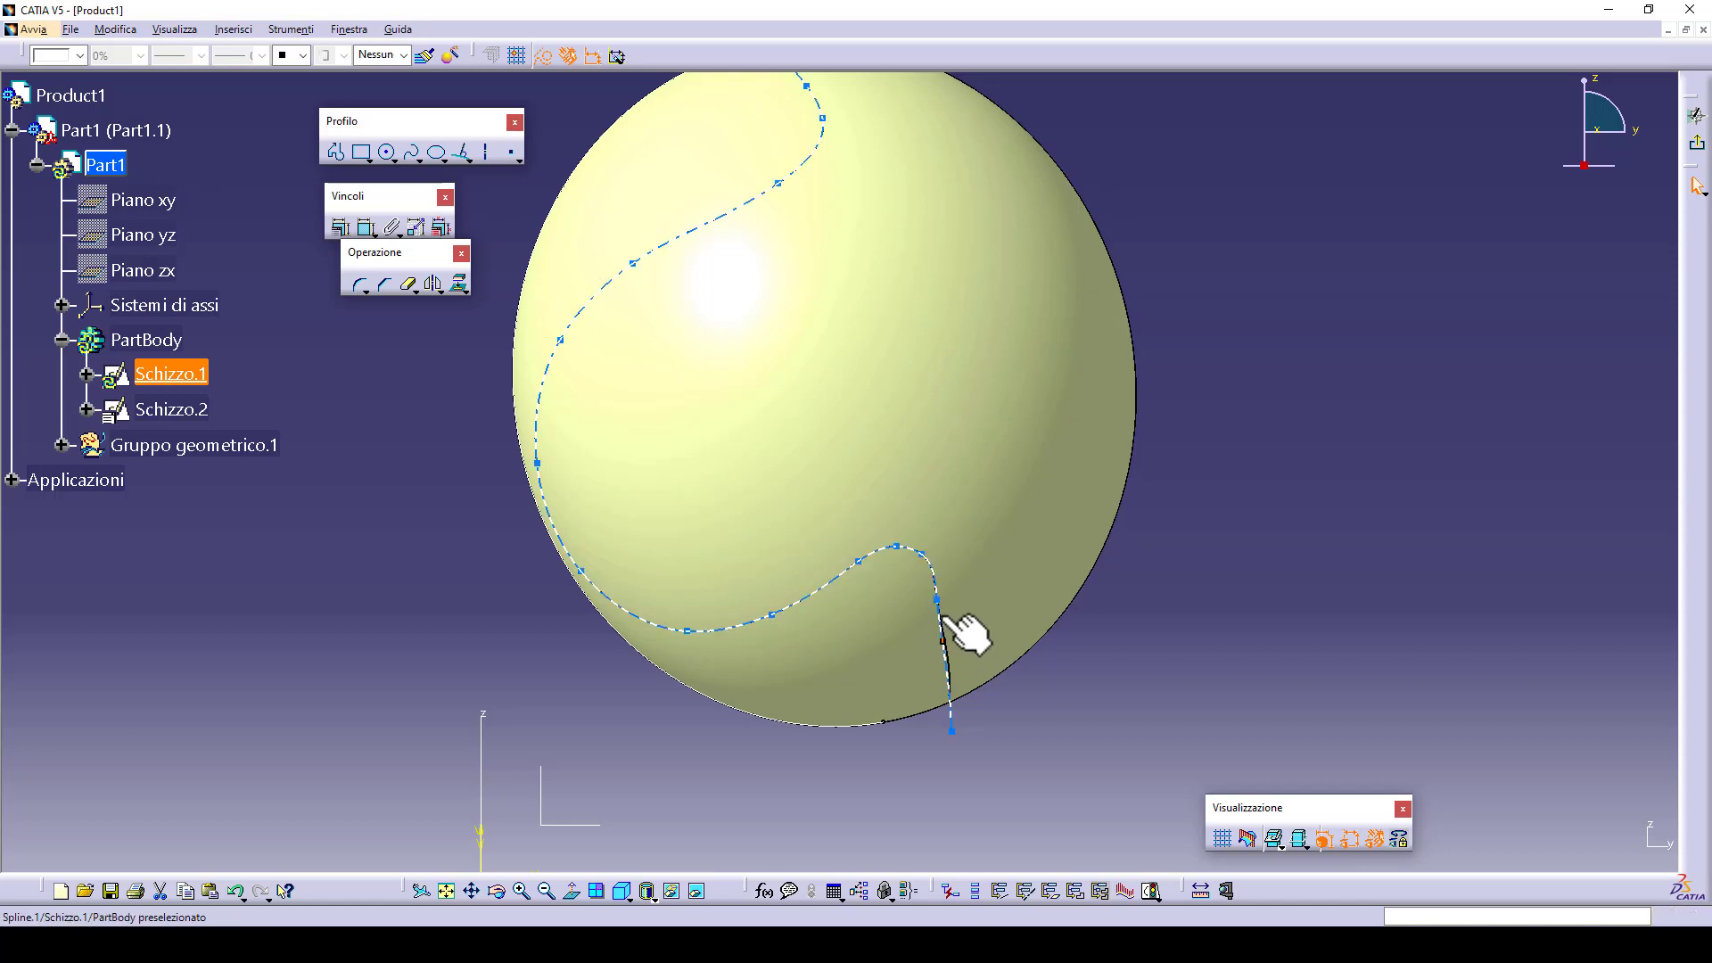
pyautogui.click(1697, 164)
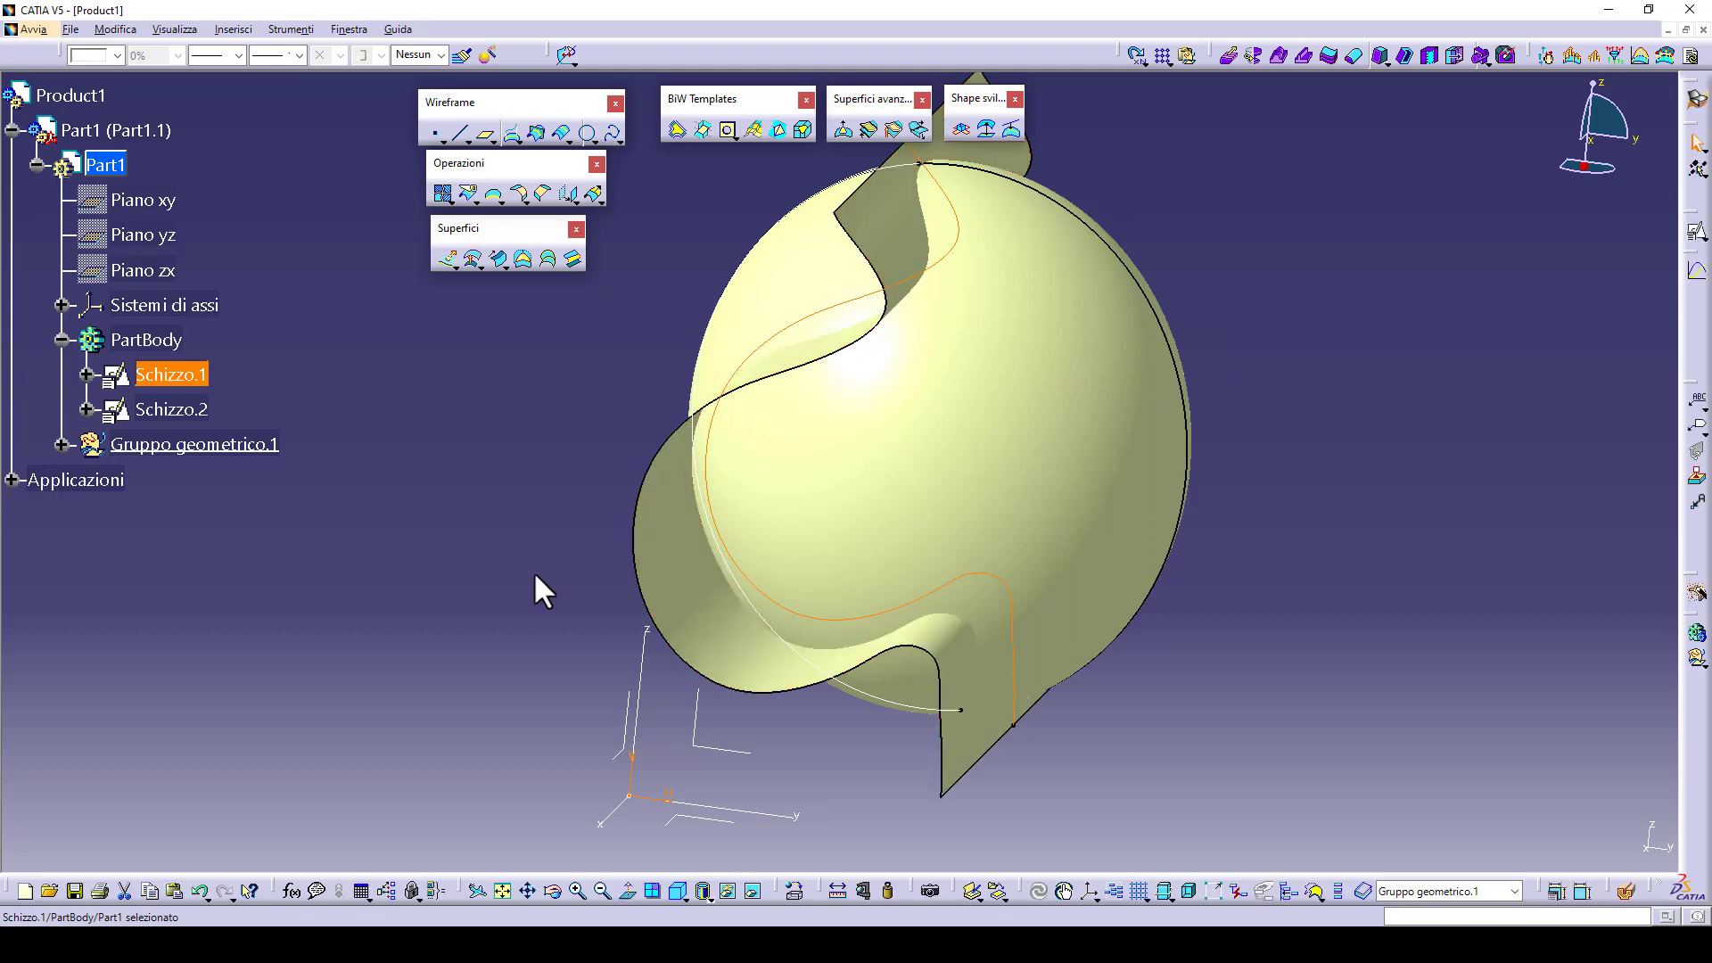
# - Split Rotazione.1 with Estrusione.1, keeping the other side to leave a C-shaped shell
pyautogui.click(421, 333)
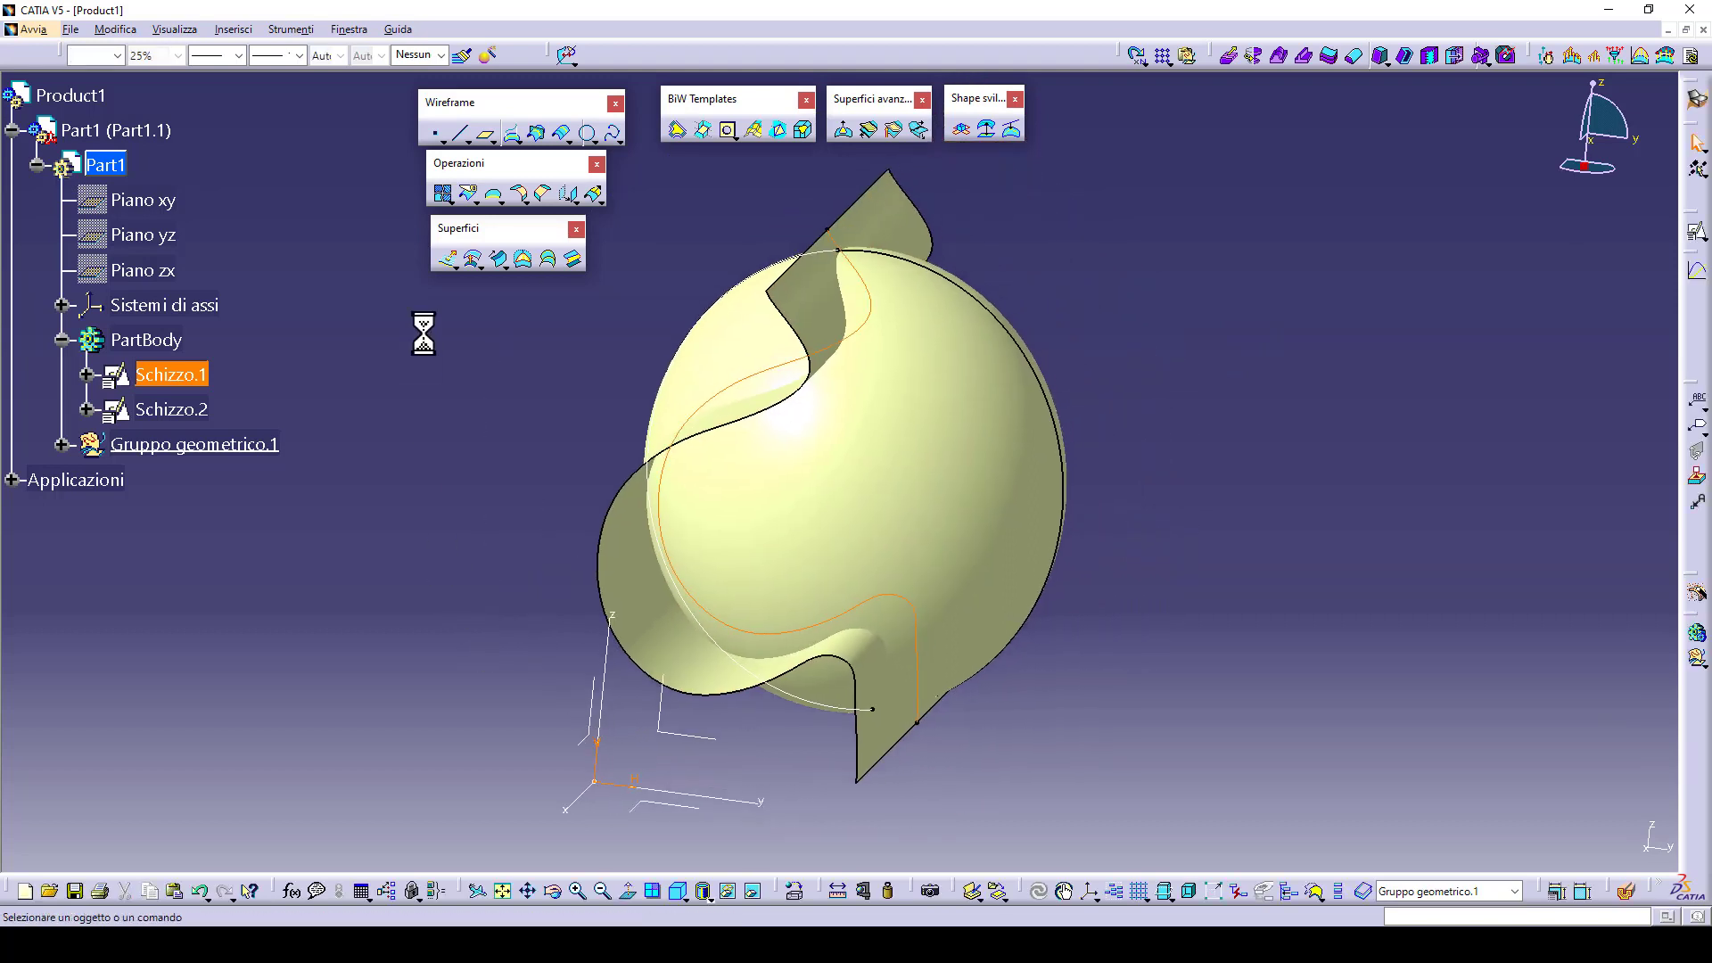
pyautogui.click(466, 195)
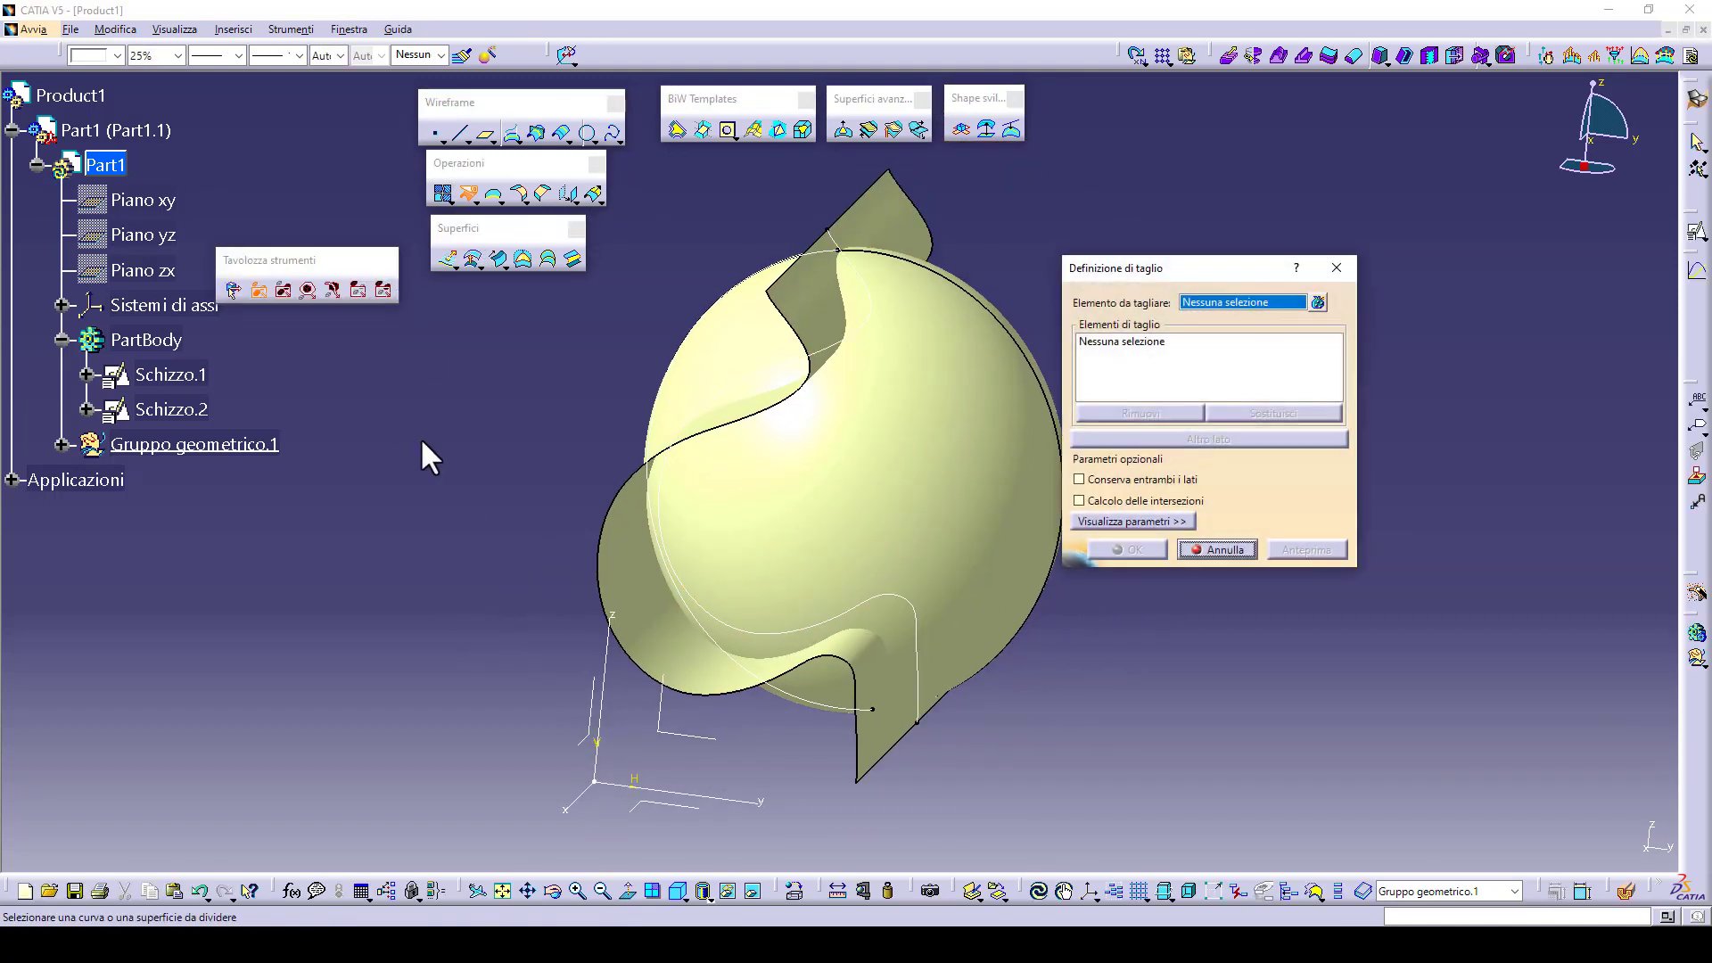
pyautogui.click(809, 506)
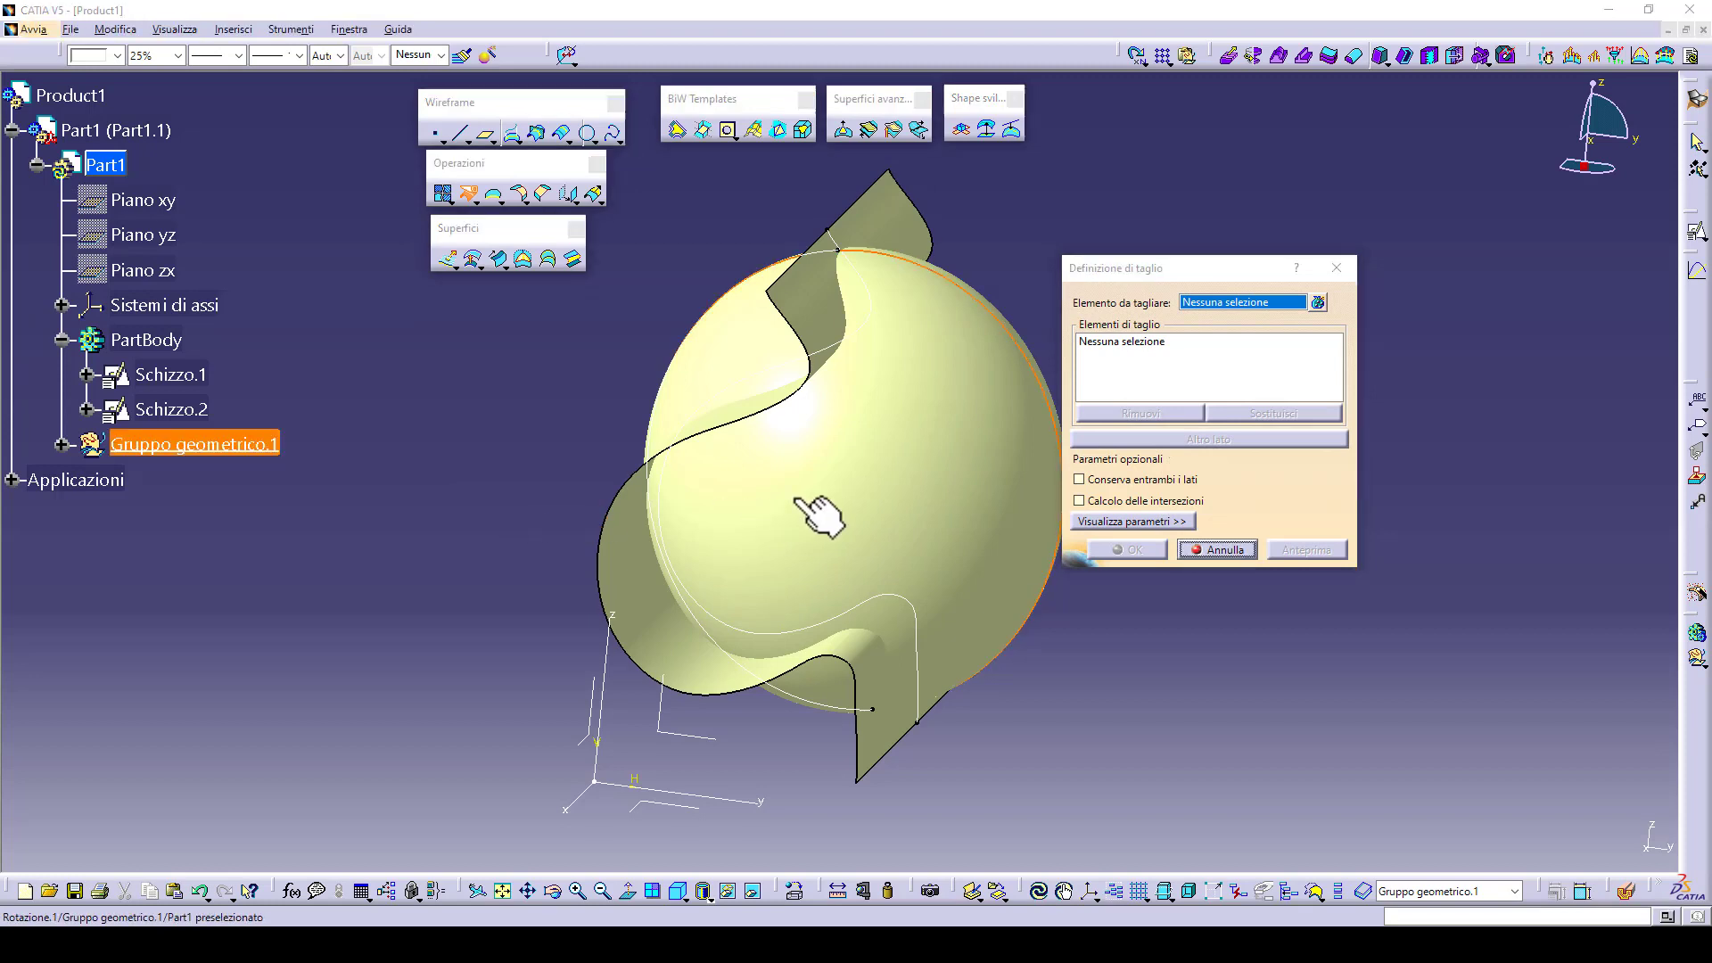
pyautogui.click(627, 615)
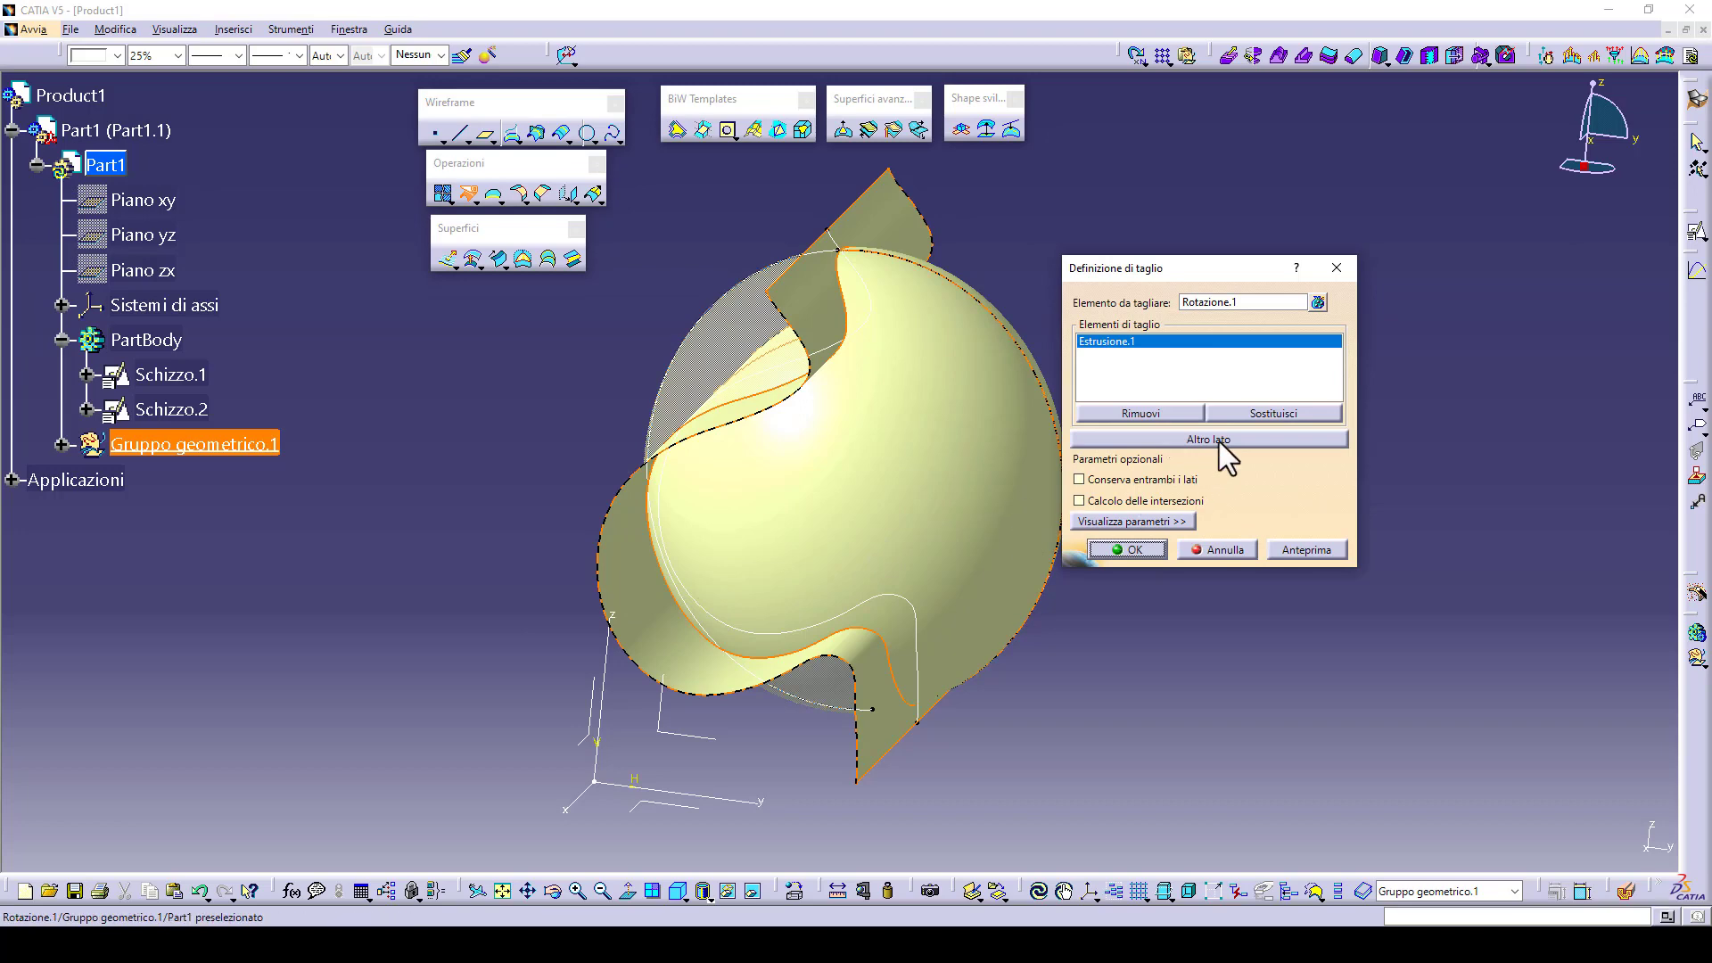
pyautogui.click(1220, 440)
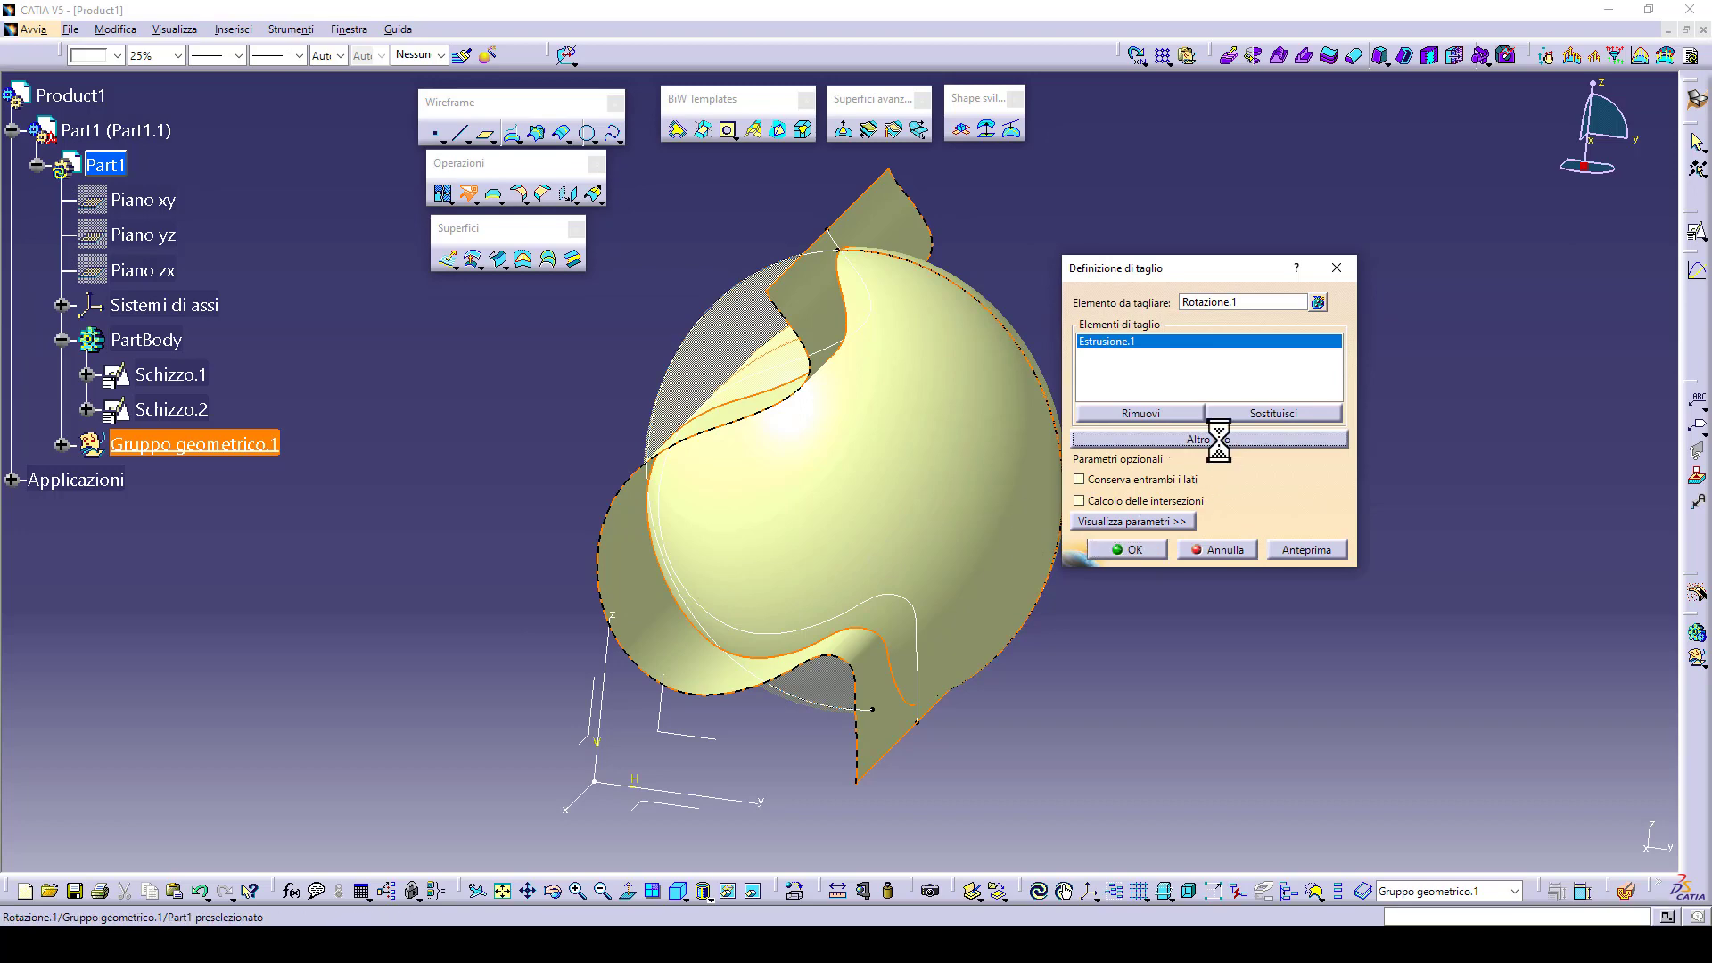
pyautogui.click(1124, 546)
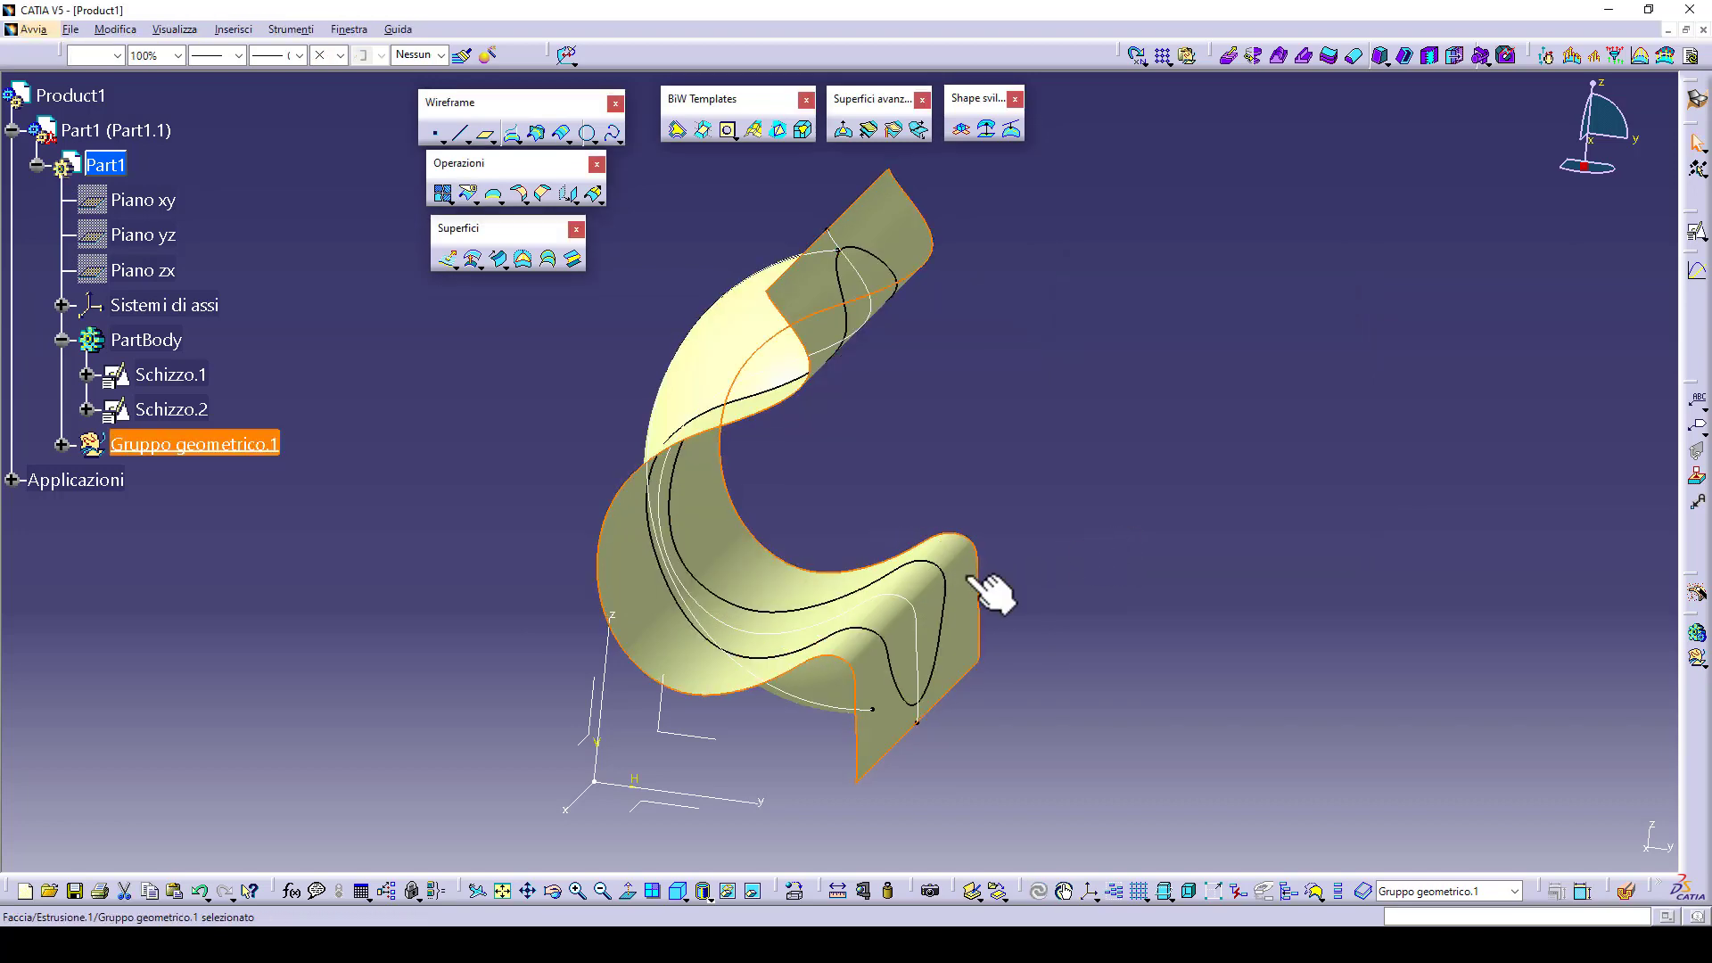
pyautogui.rightClick(974, 584)
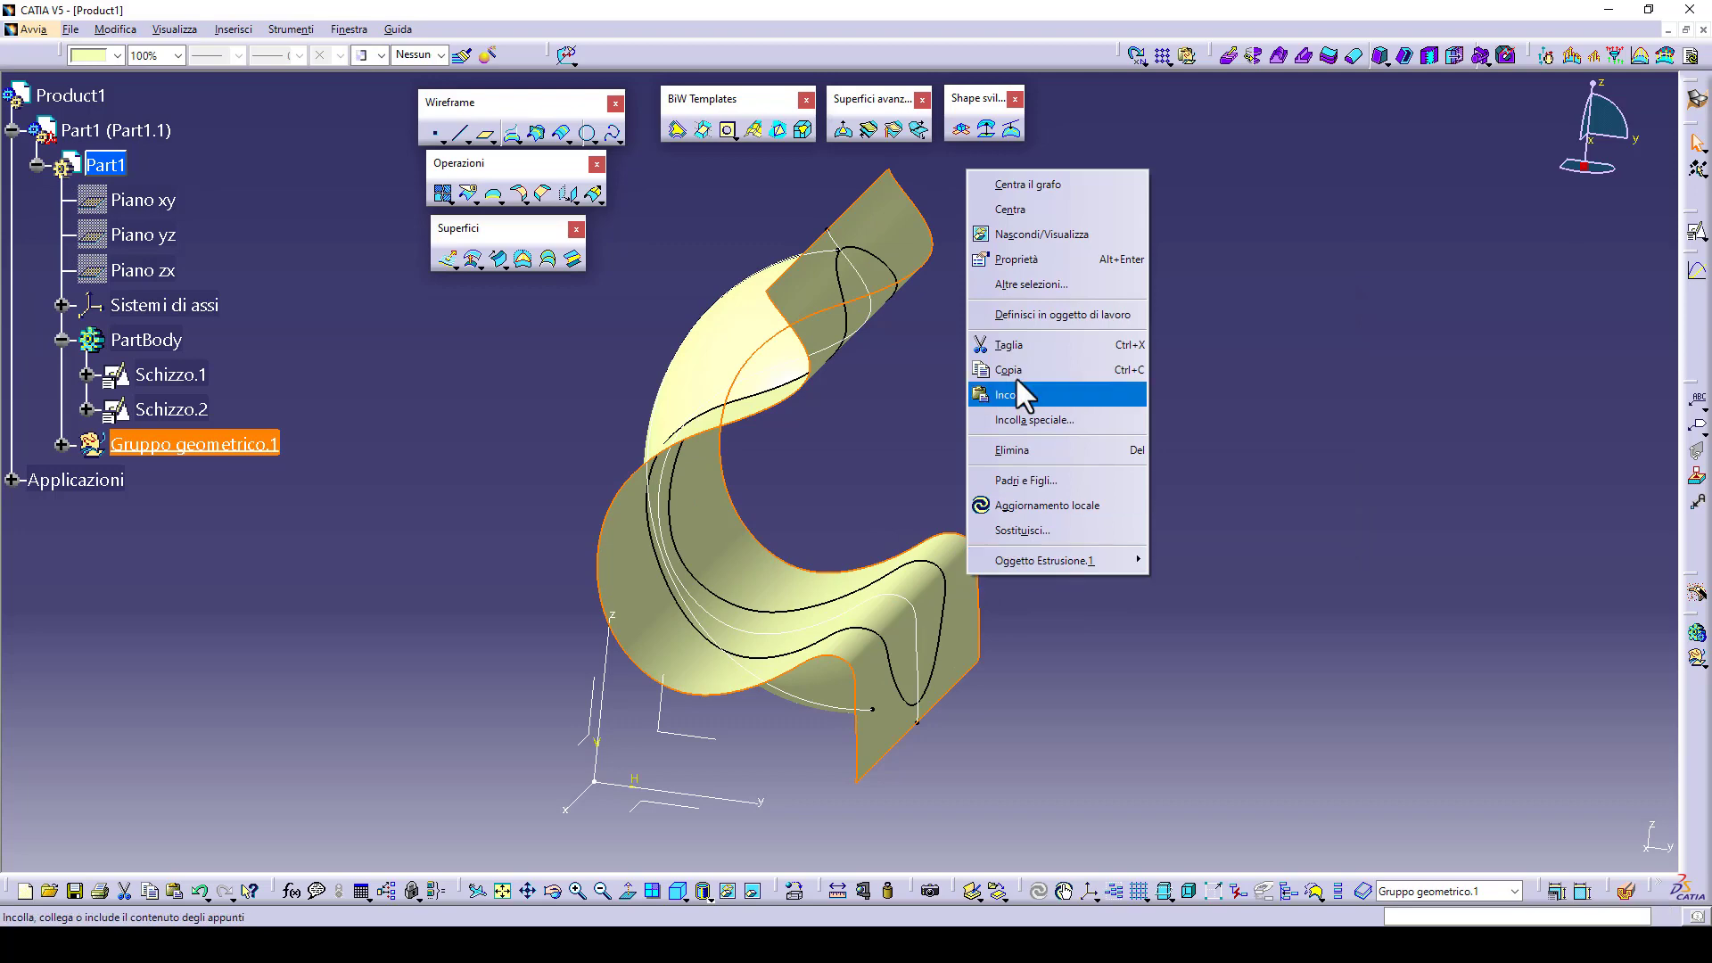
# - Hide the wavy extrusion, Schizzo.1 and Schizzo.2 so only the C-shaped shell remains
pyautogui.click(1036, 241)
pyautogui.moveTo(887, 581); pyautogui.dragTo(707, 592, button='middle')
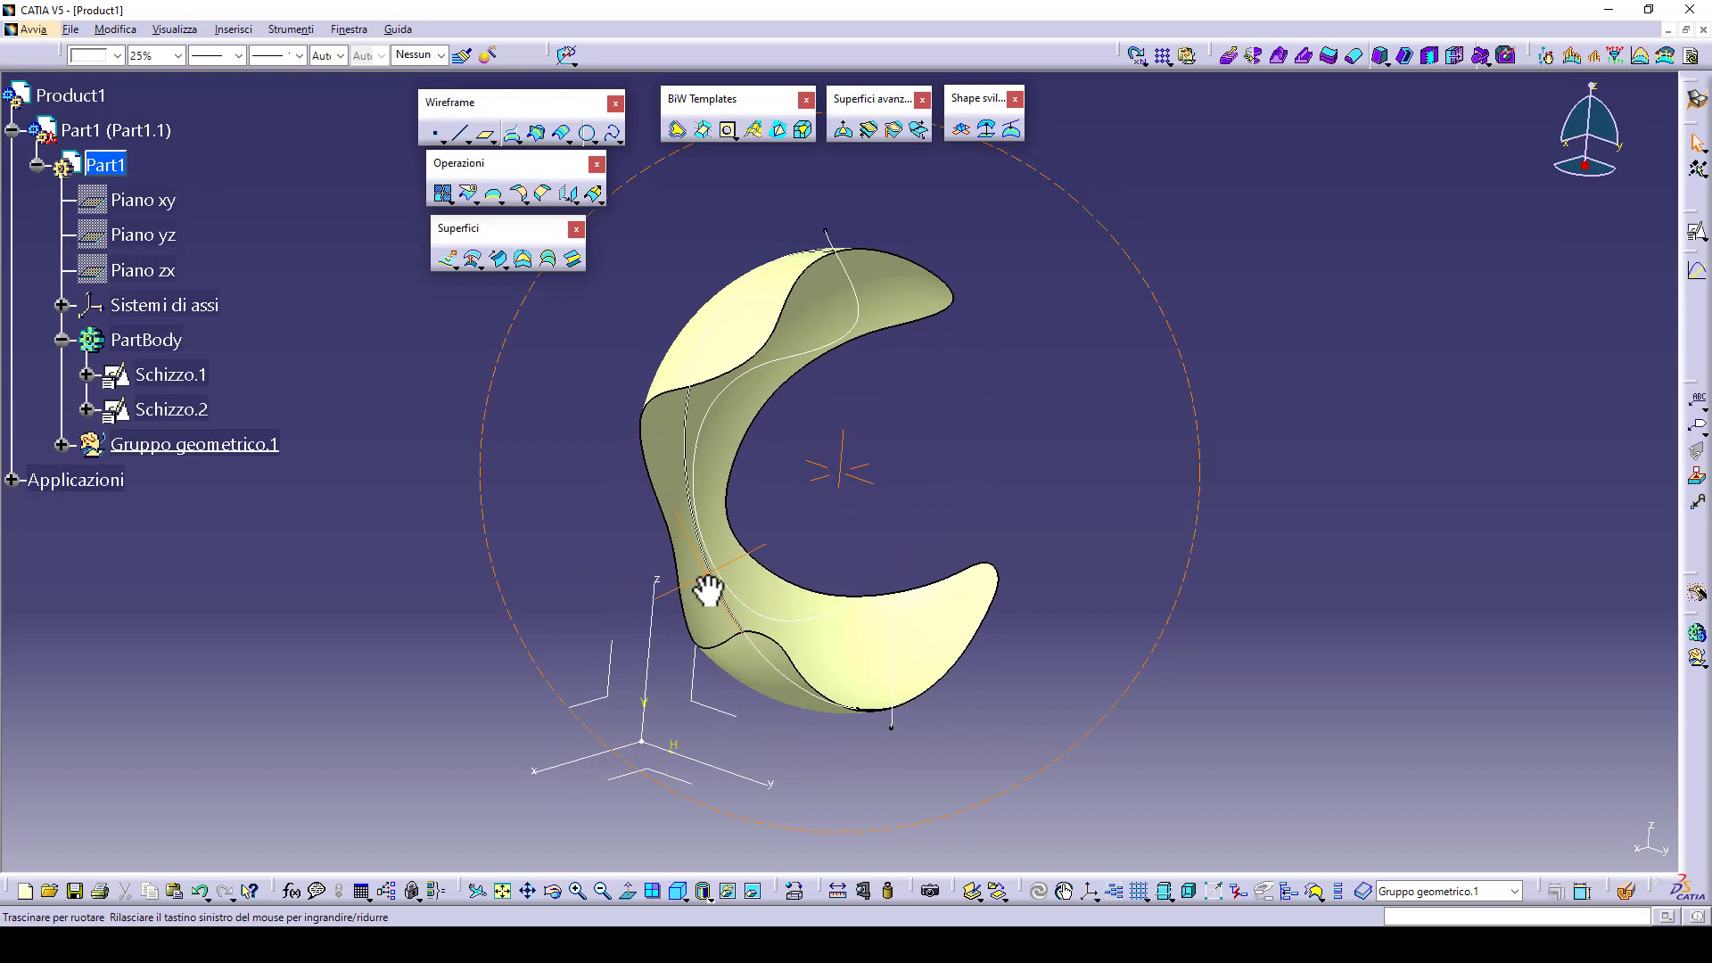
pyautogui.rightClick(830, 346)
pyautogui.click(889, 412)
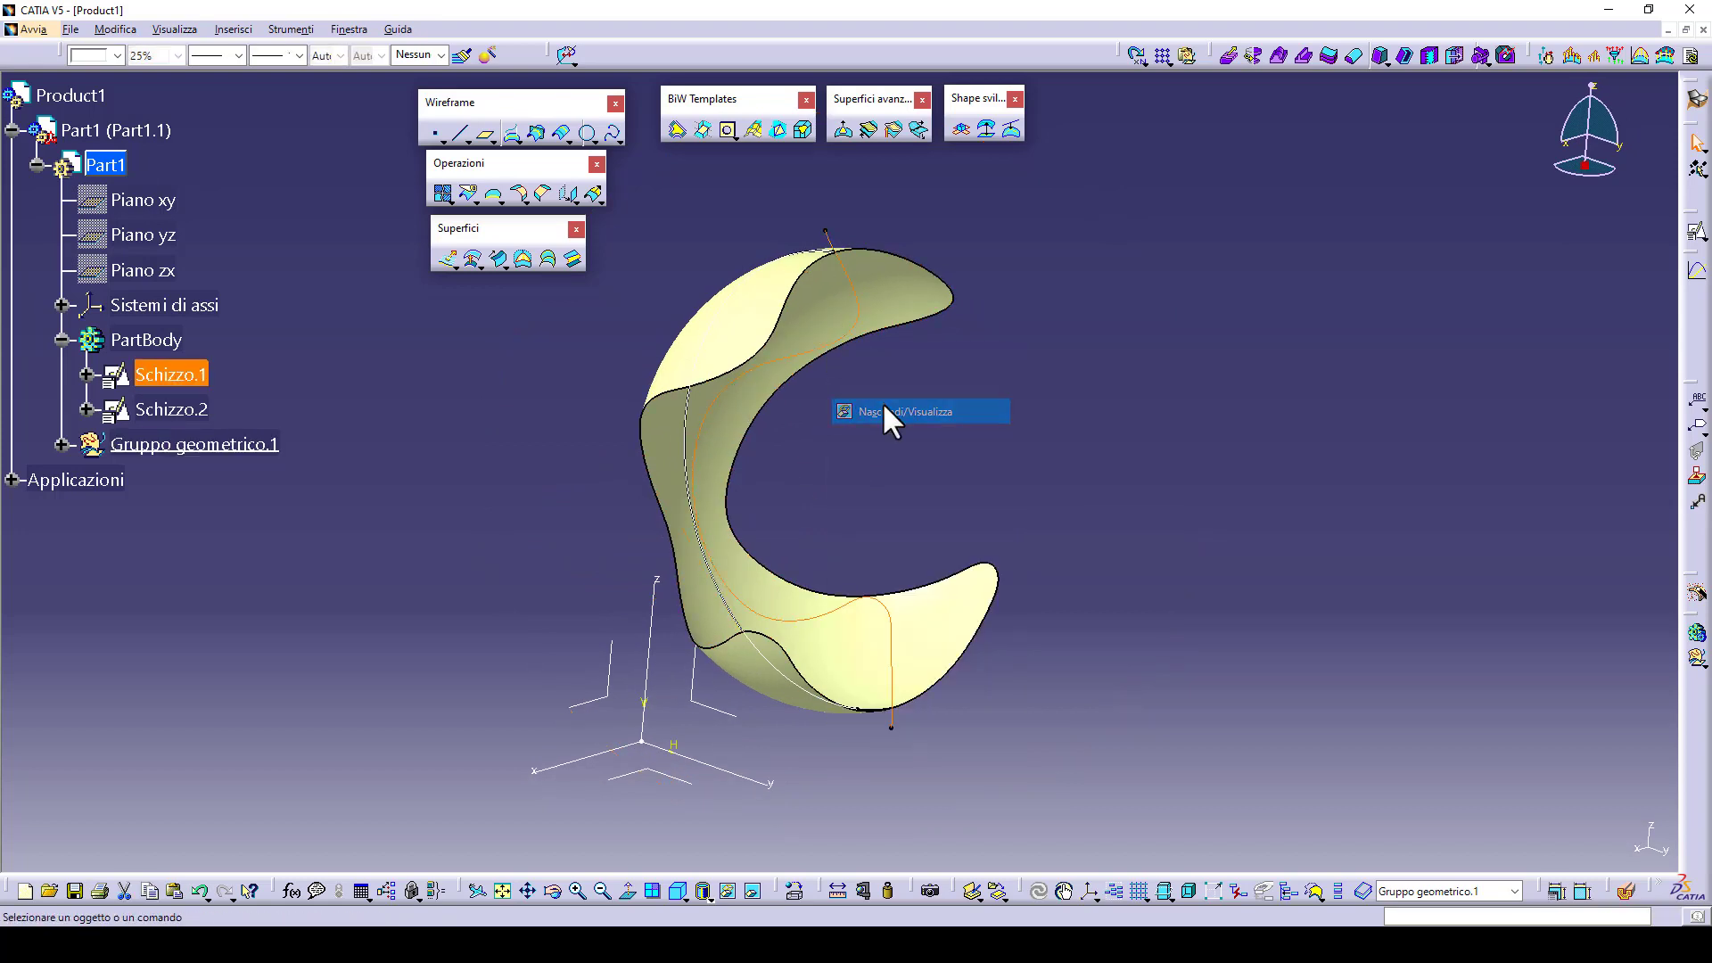
pyautogui.rightClick(687, 461)
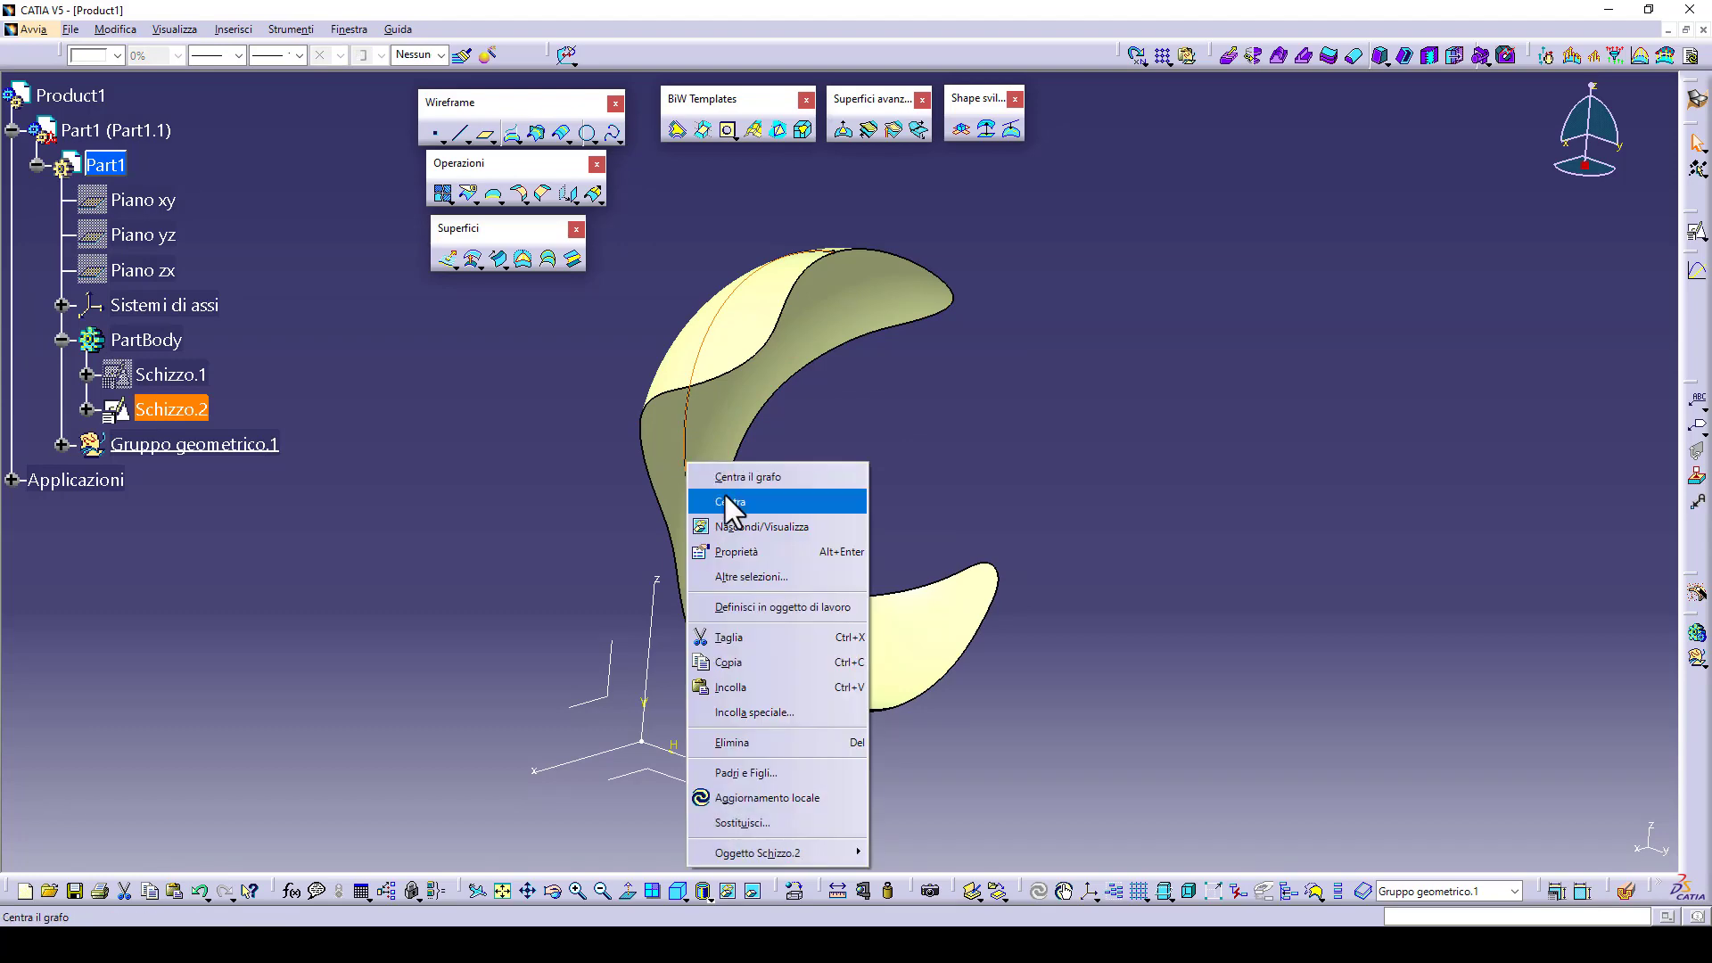
pyautogui.click(744, 526)
pyautogui.moveTo(874, 576)
pyautogui.mouseDown(button='middle')
pyautogui.moveTo(1277, 528)
pyautogui.moveTo(1231, 508)
pyautogui.moveTo(726, 581)
pyautogui.moveTo(692, 565)
pyautogui.moveTo(955, 573)
pyautogui.moveTo(901, 565)
pyautogui.mouseUp(button='middle')
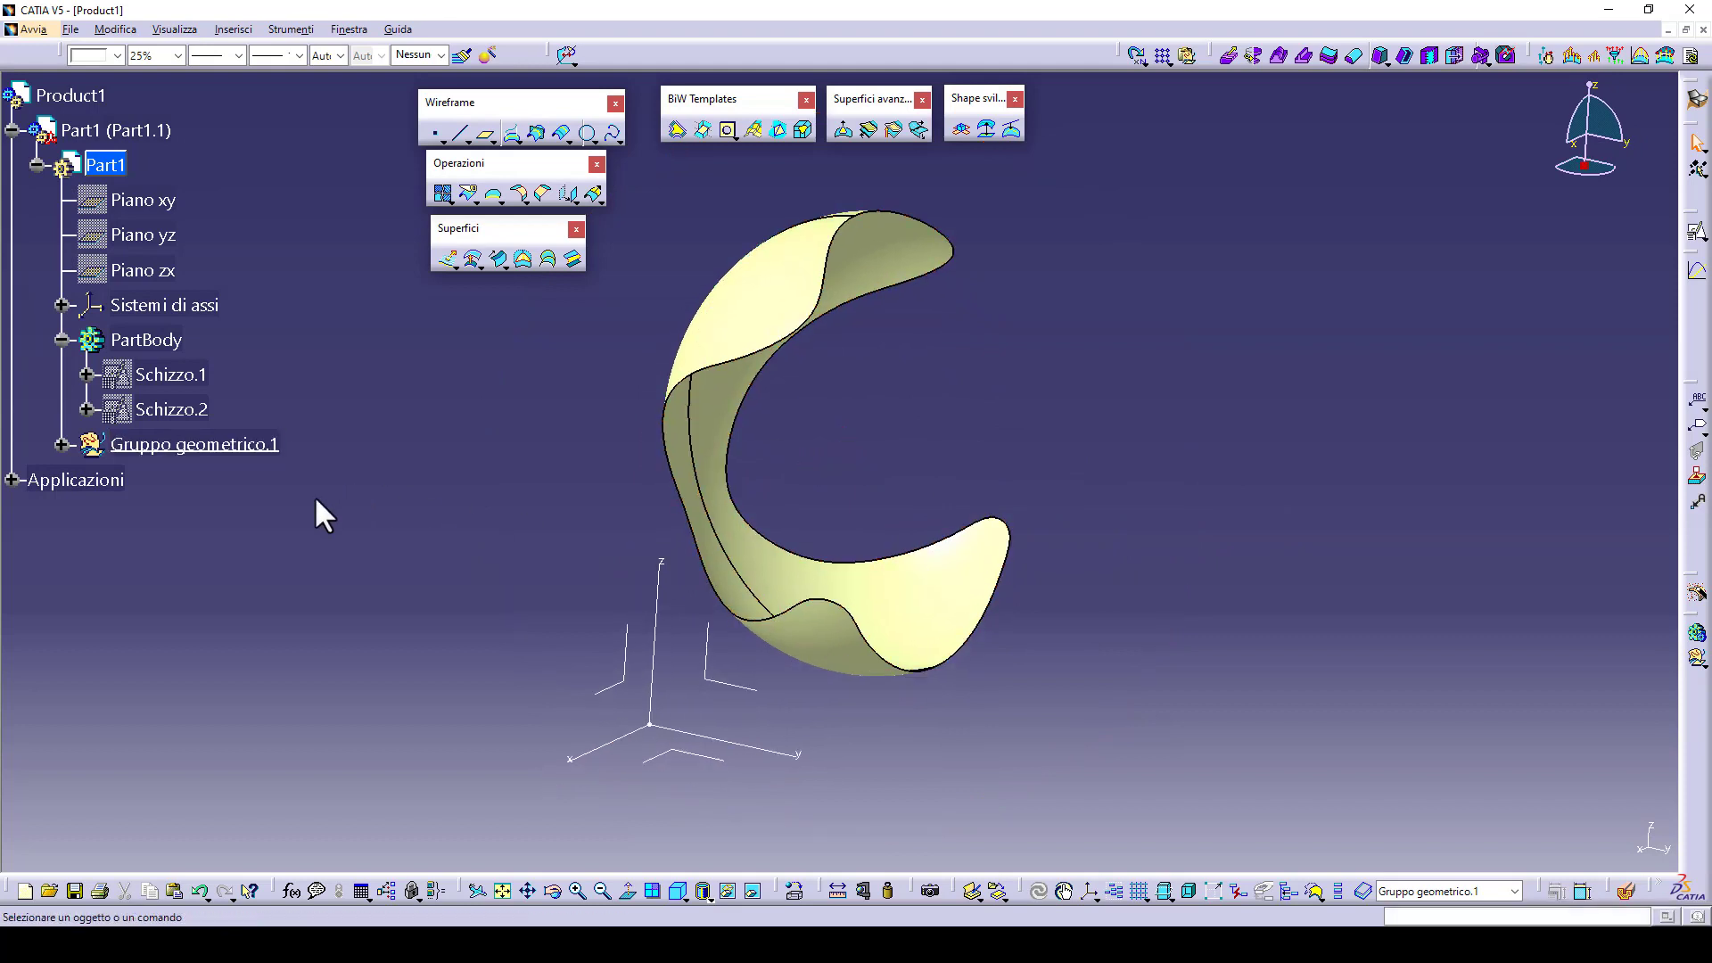
pyautogui.click(12, 481)
# - Show the Painting 1 reference chair image from the Applicazioni branch
pyautogui.click(36, 515)
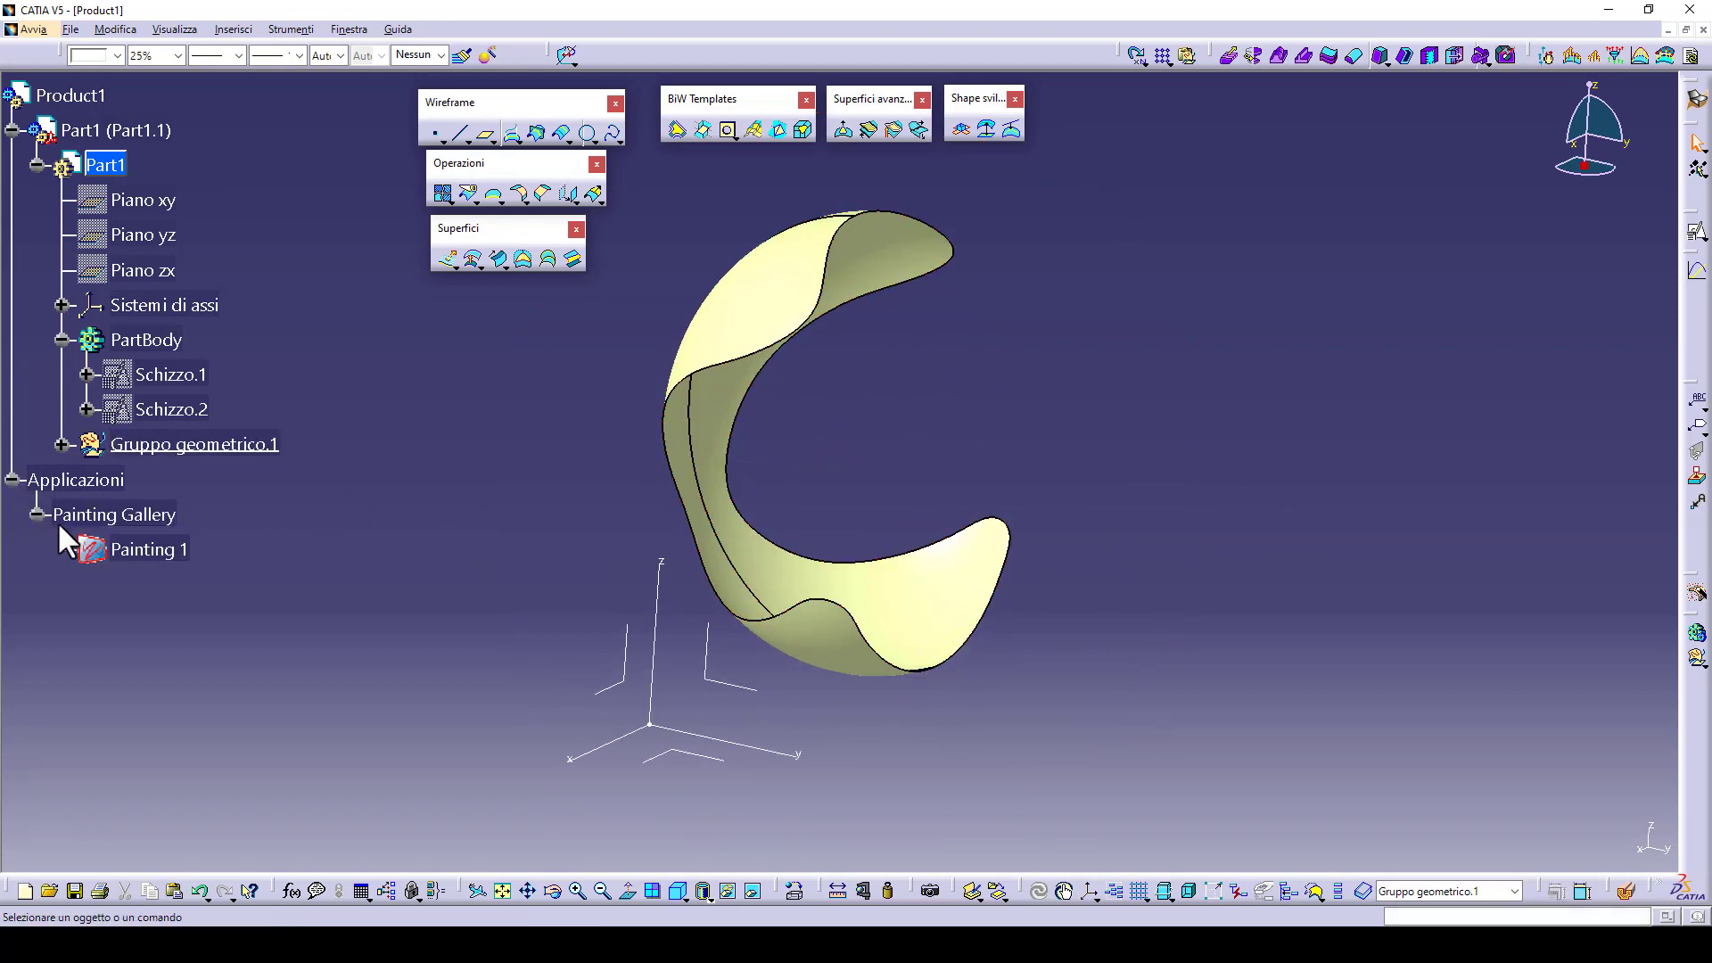
pyautogui.click(67, 480)
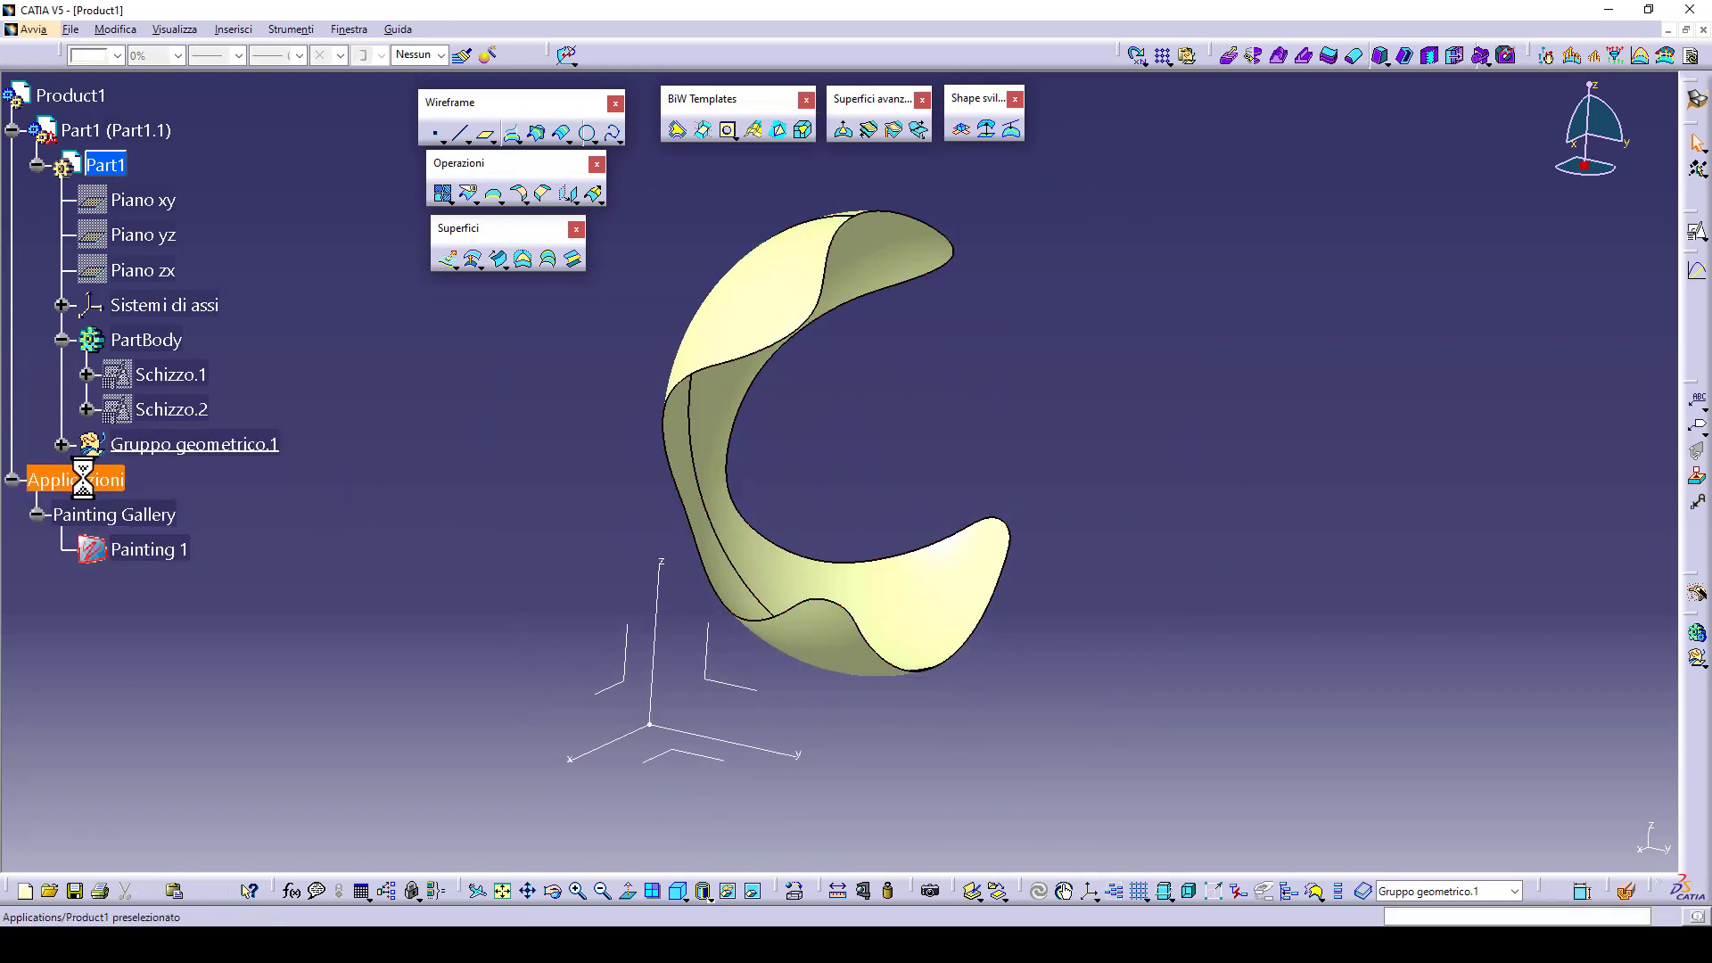
pyautogui.doubleClick(123, 548)
pyautogui.rightClick(123, 548)
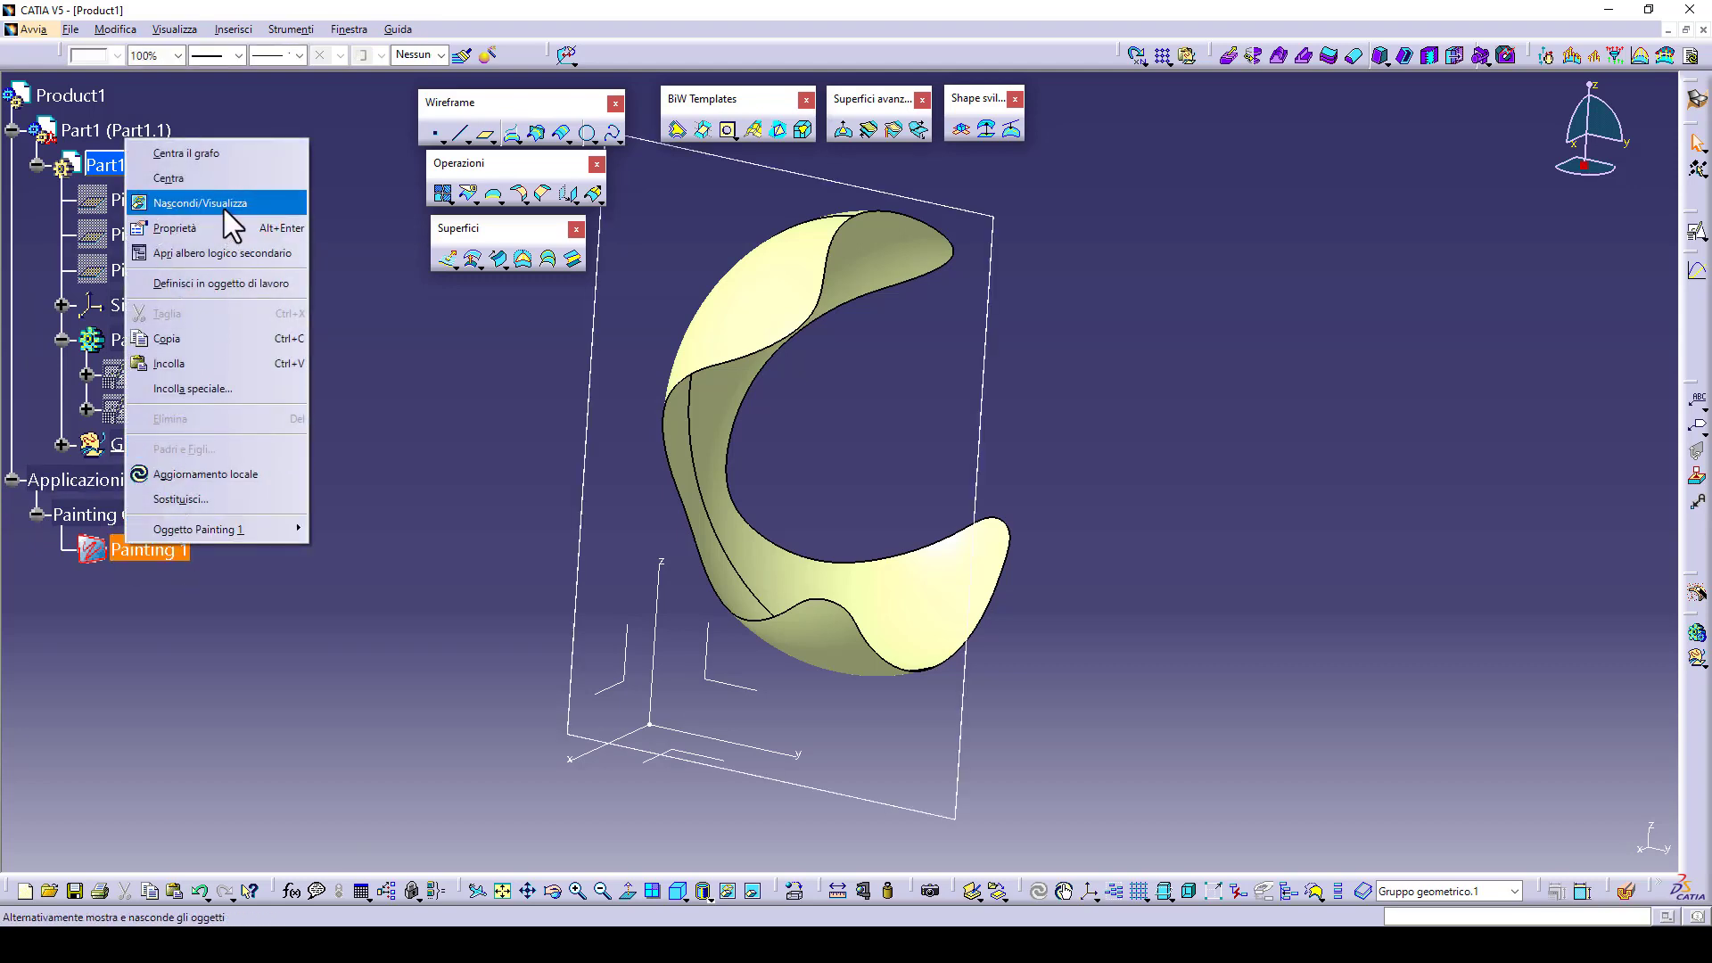
pyautogui.click(226, 207)
pyautogui.click(165, 554)
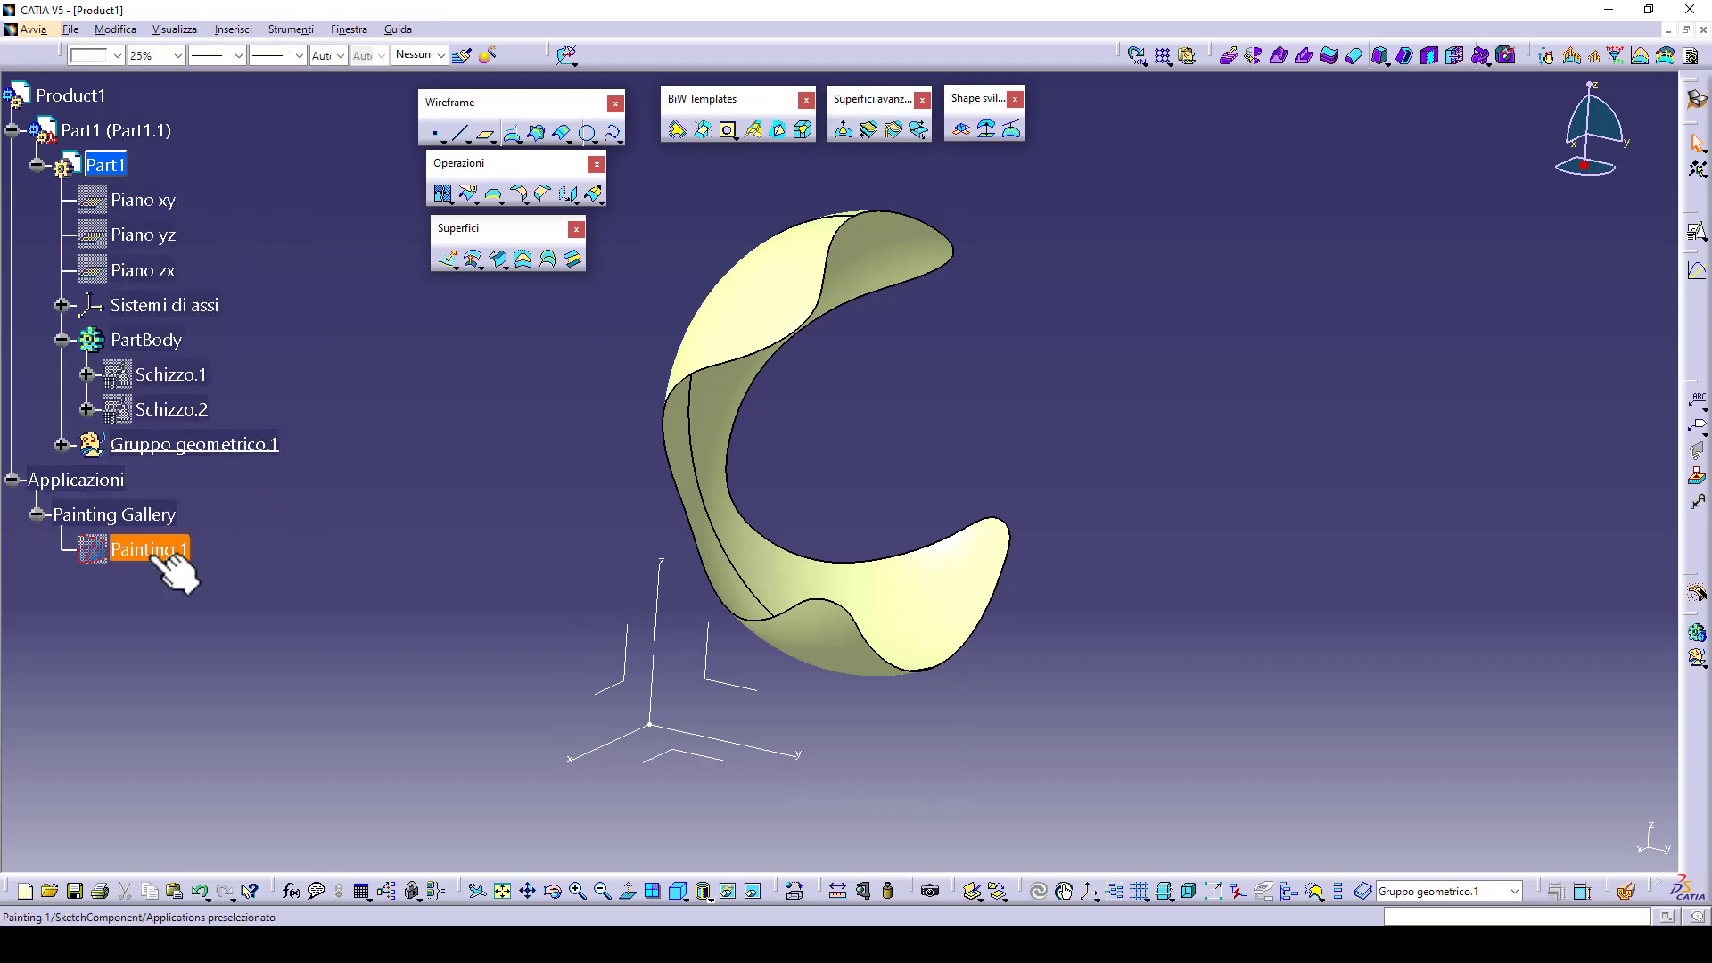
pyautogui.rightClick(167, 556)
pyautogui.click(214, 219)
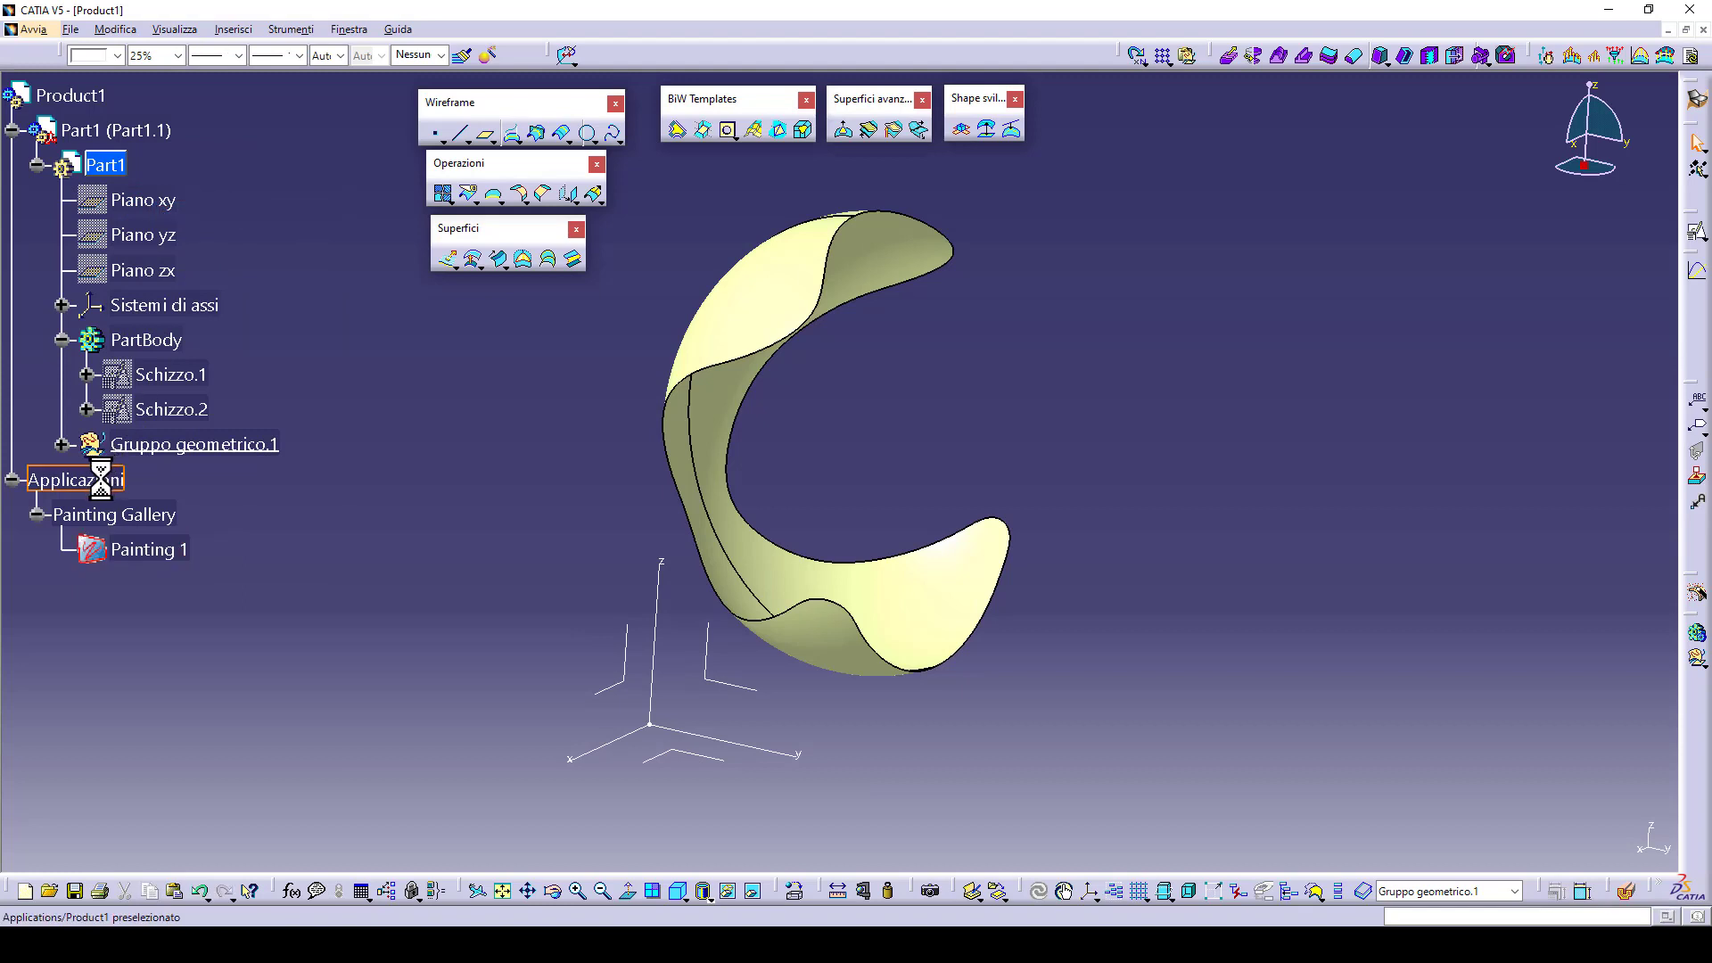
pyautogui.click(98, 480)
pyautogui.rightClick(98, 480)
pyautogui.click(142, 545)
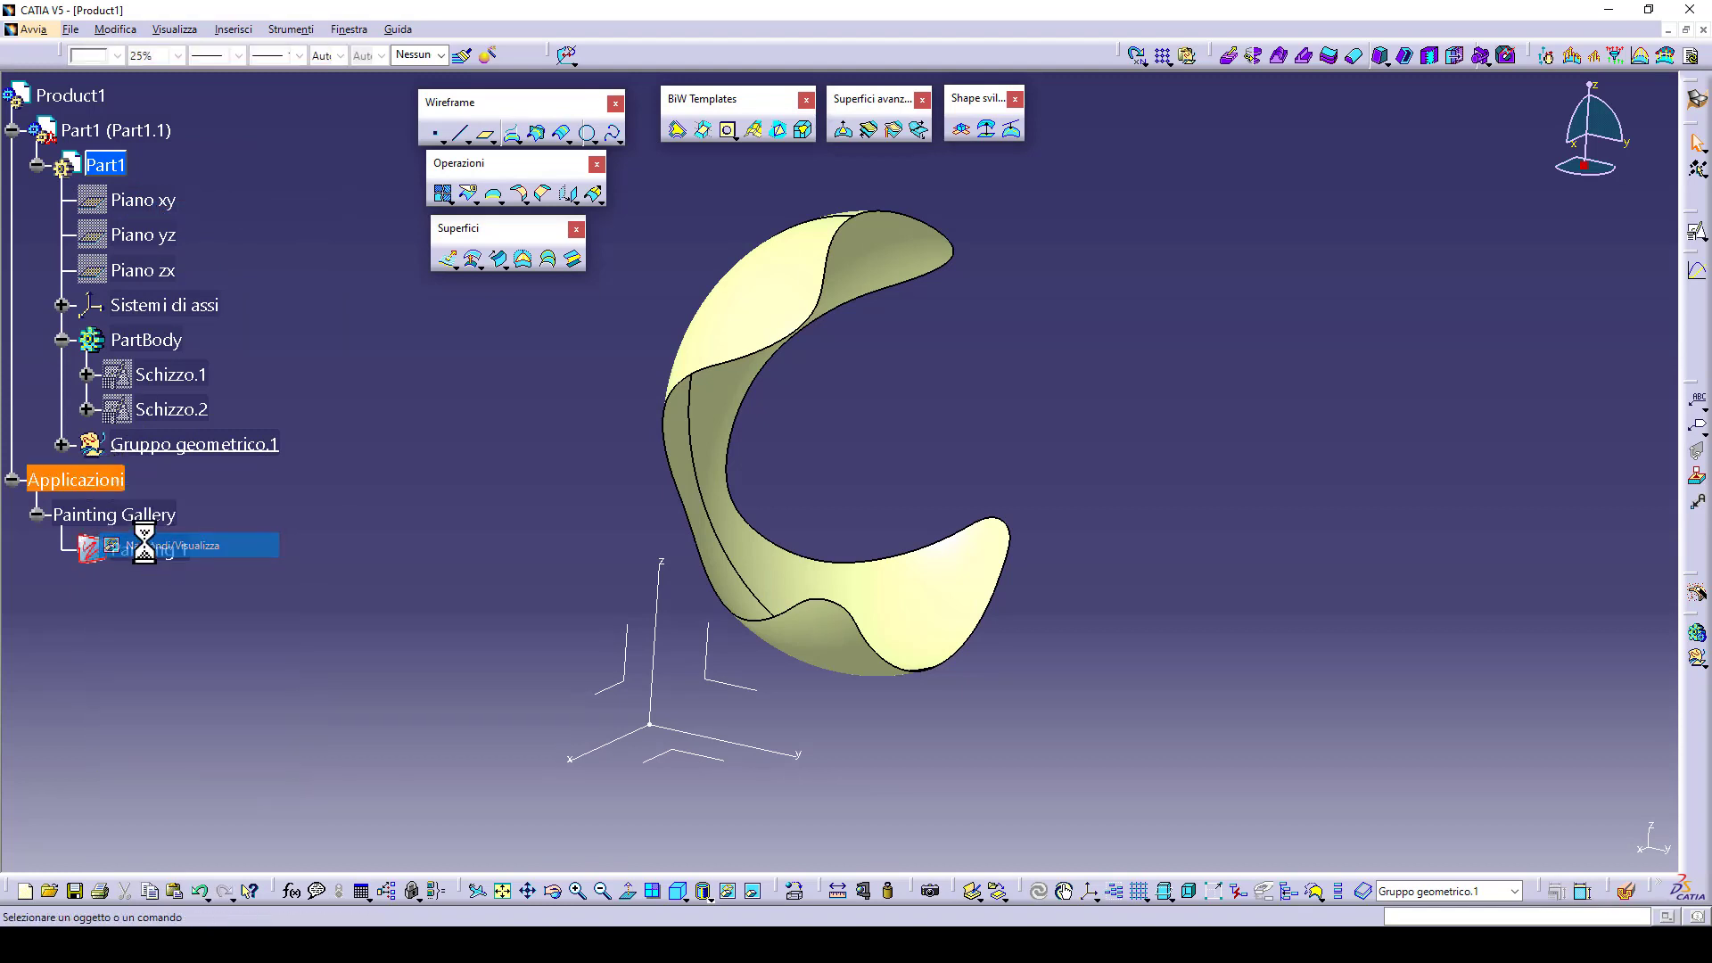
# - Switch to Shading with Material and start a positioned sketch on the YZ plane
pyautogui.click(706, 897)
pyautogui.click(726, 859)
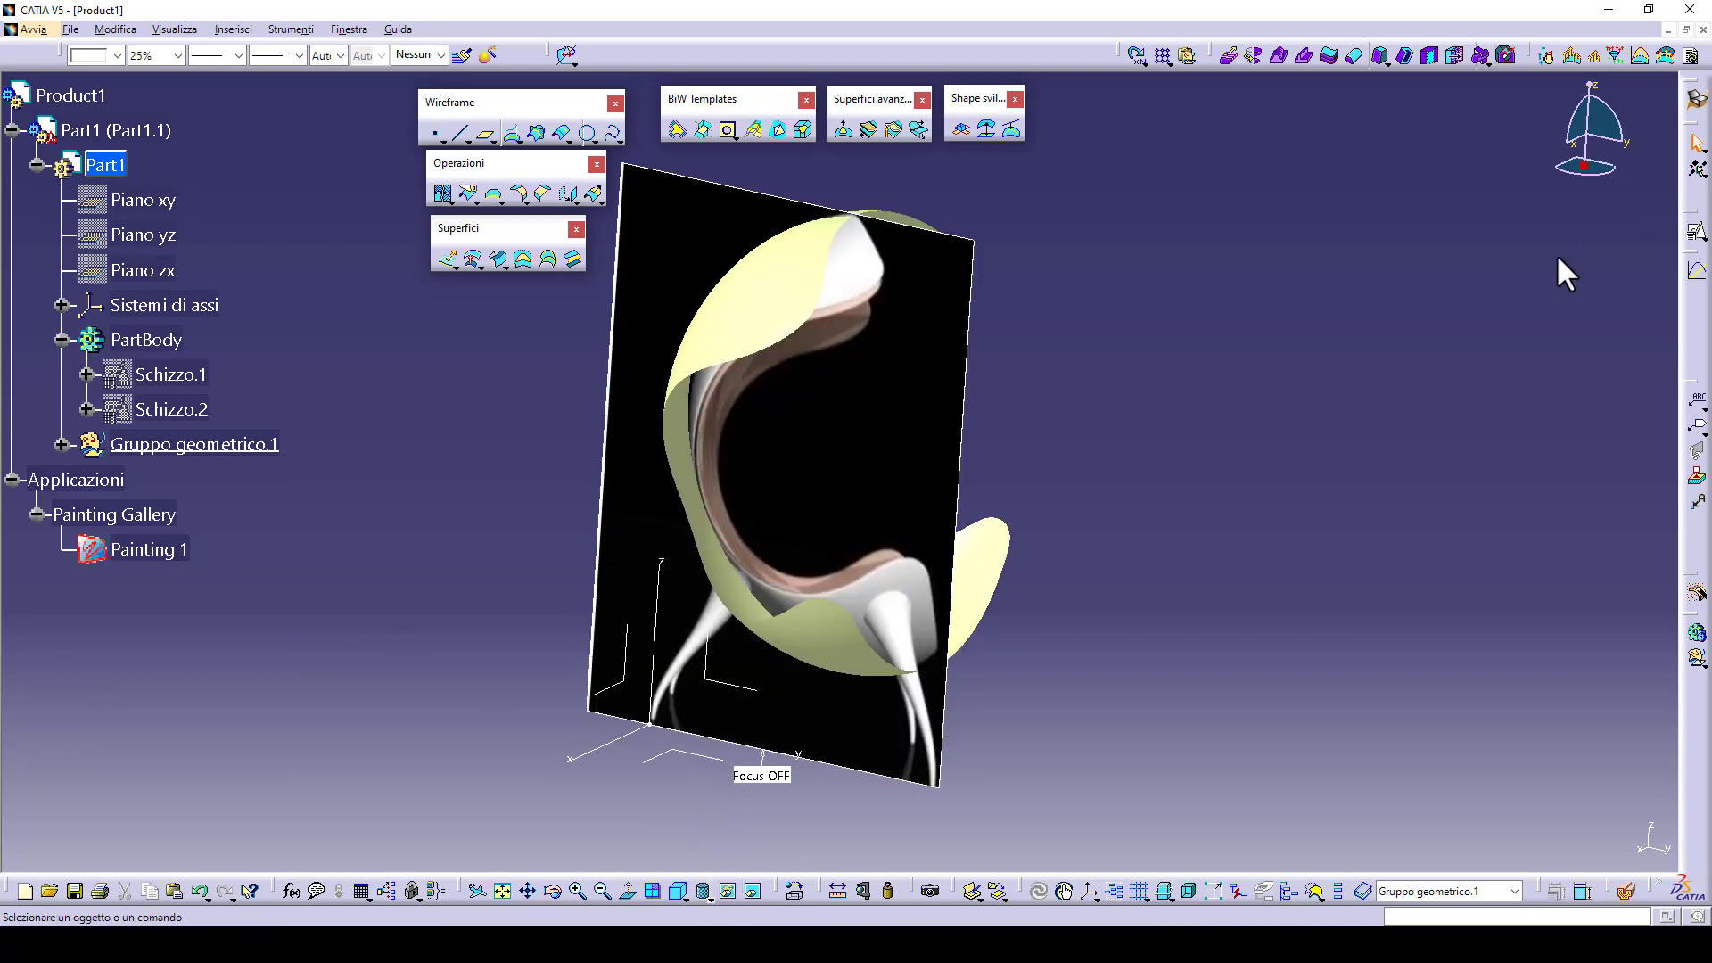
pyautogui.click(756, 696)
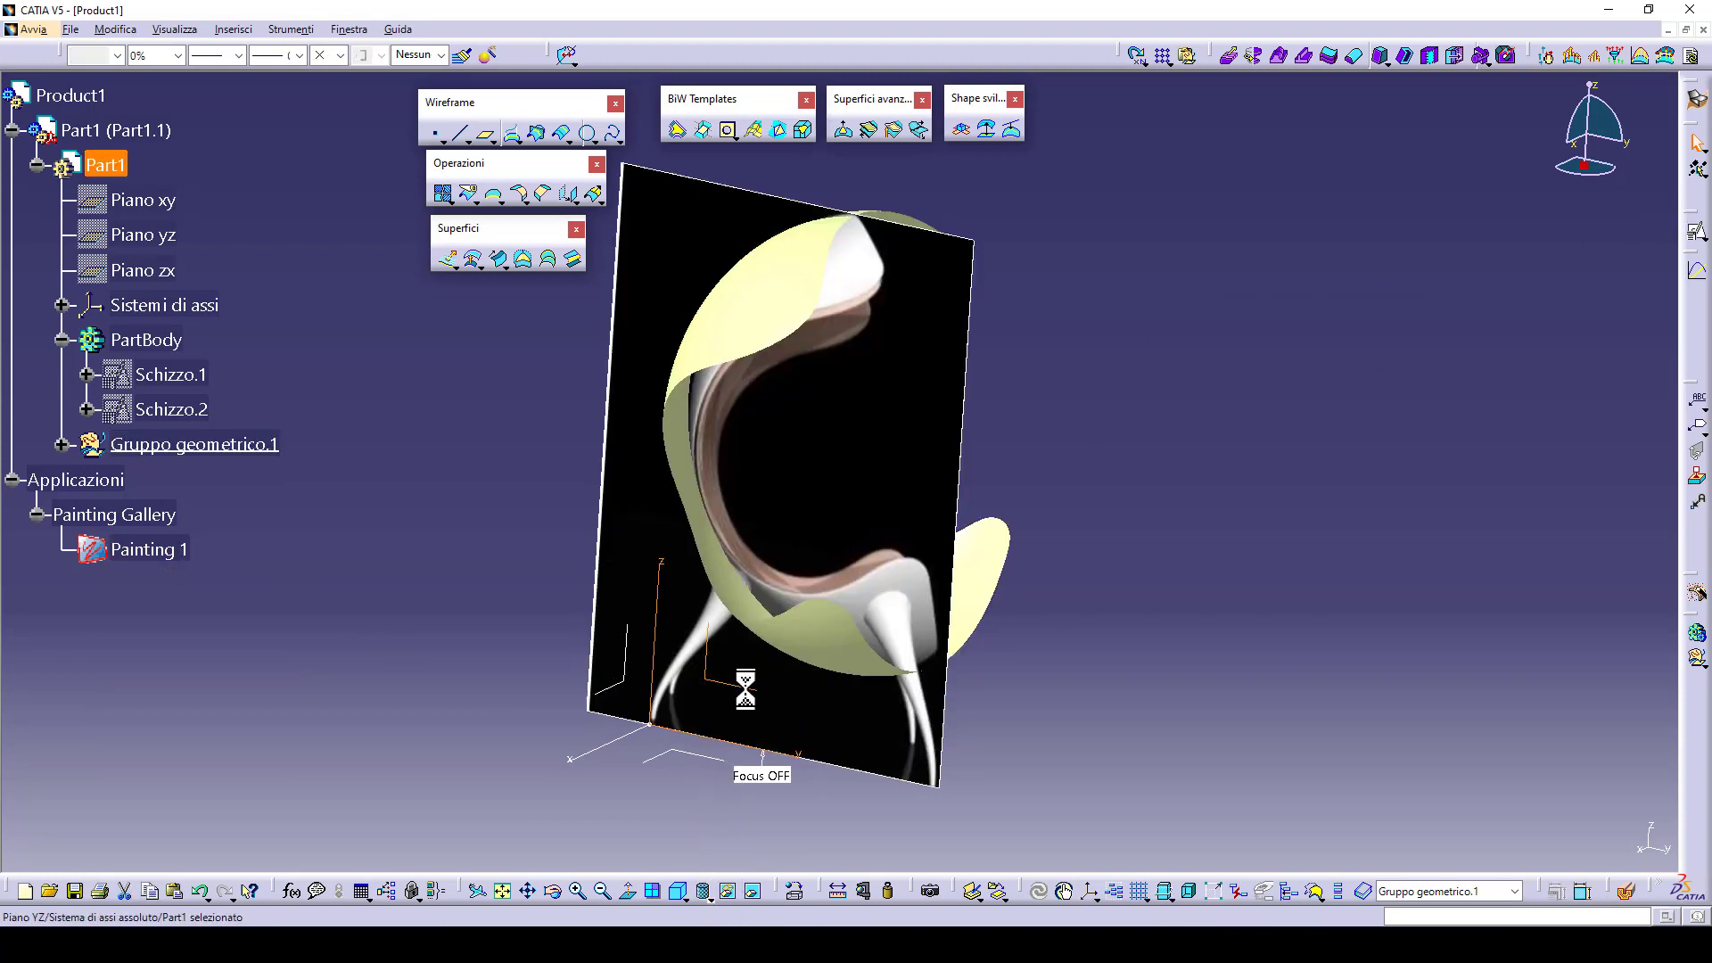
pyautogui.click(1694, 234)
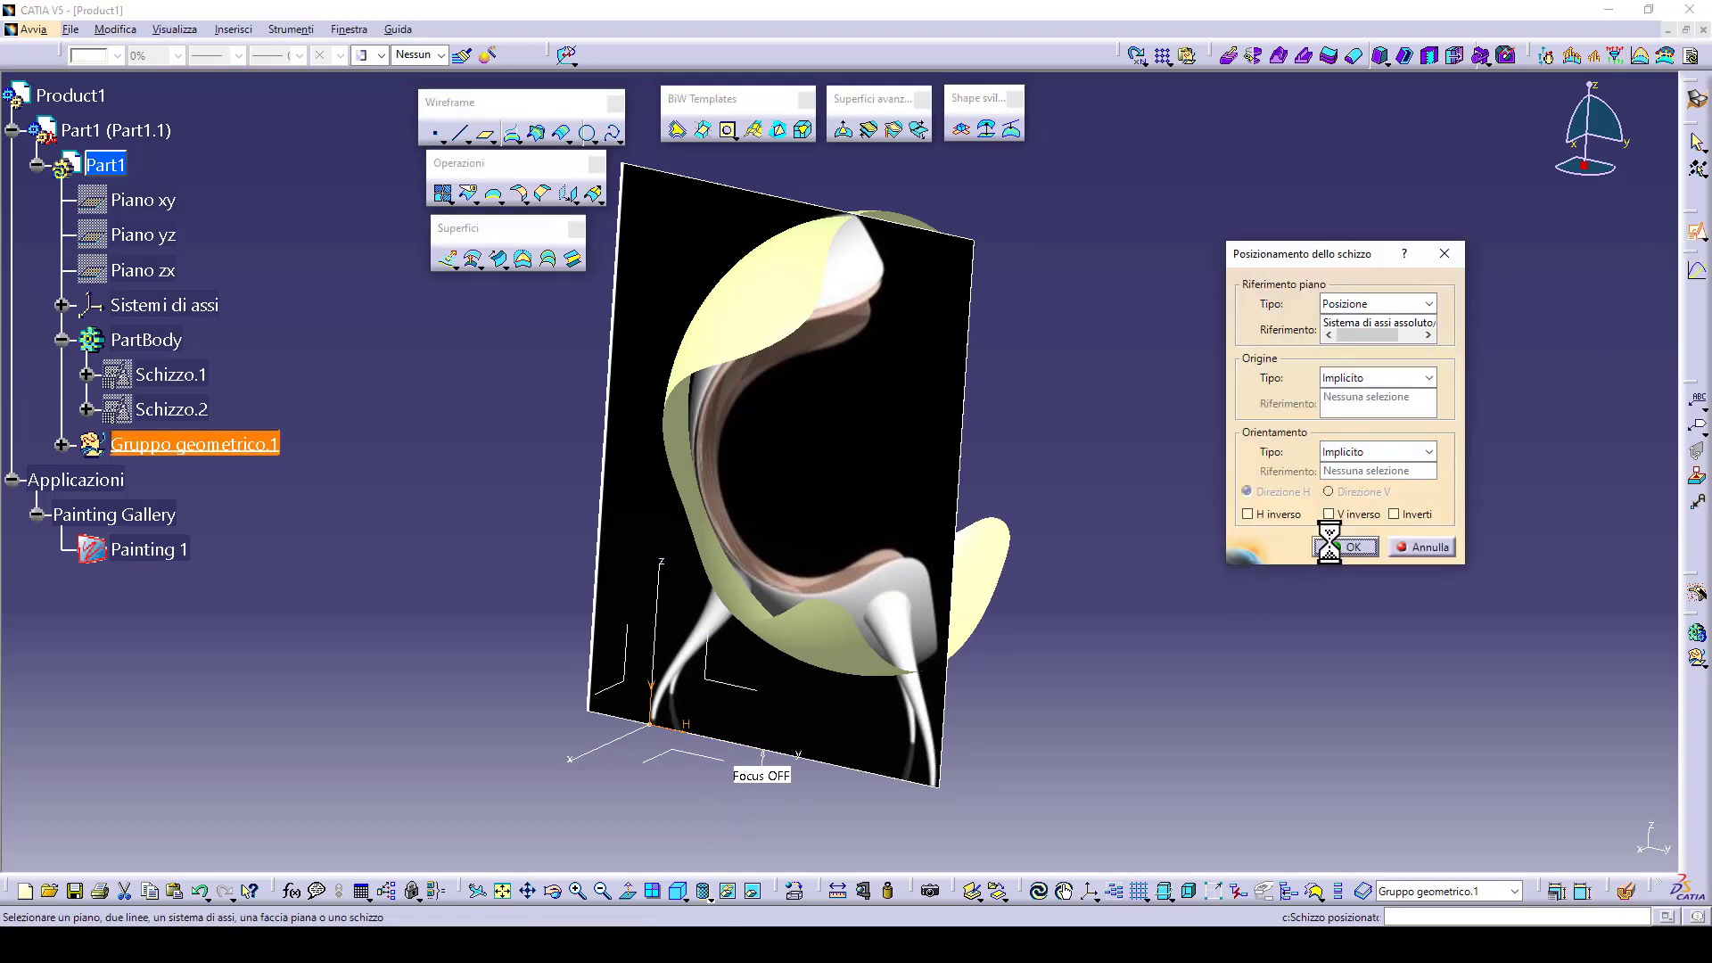
# - Enter the positioned sketch and set the C-shaped shell's transparency to 25%
pyautogui.click(1330, 545)
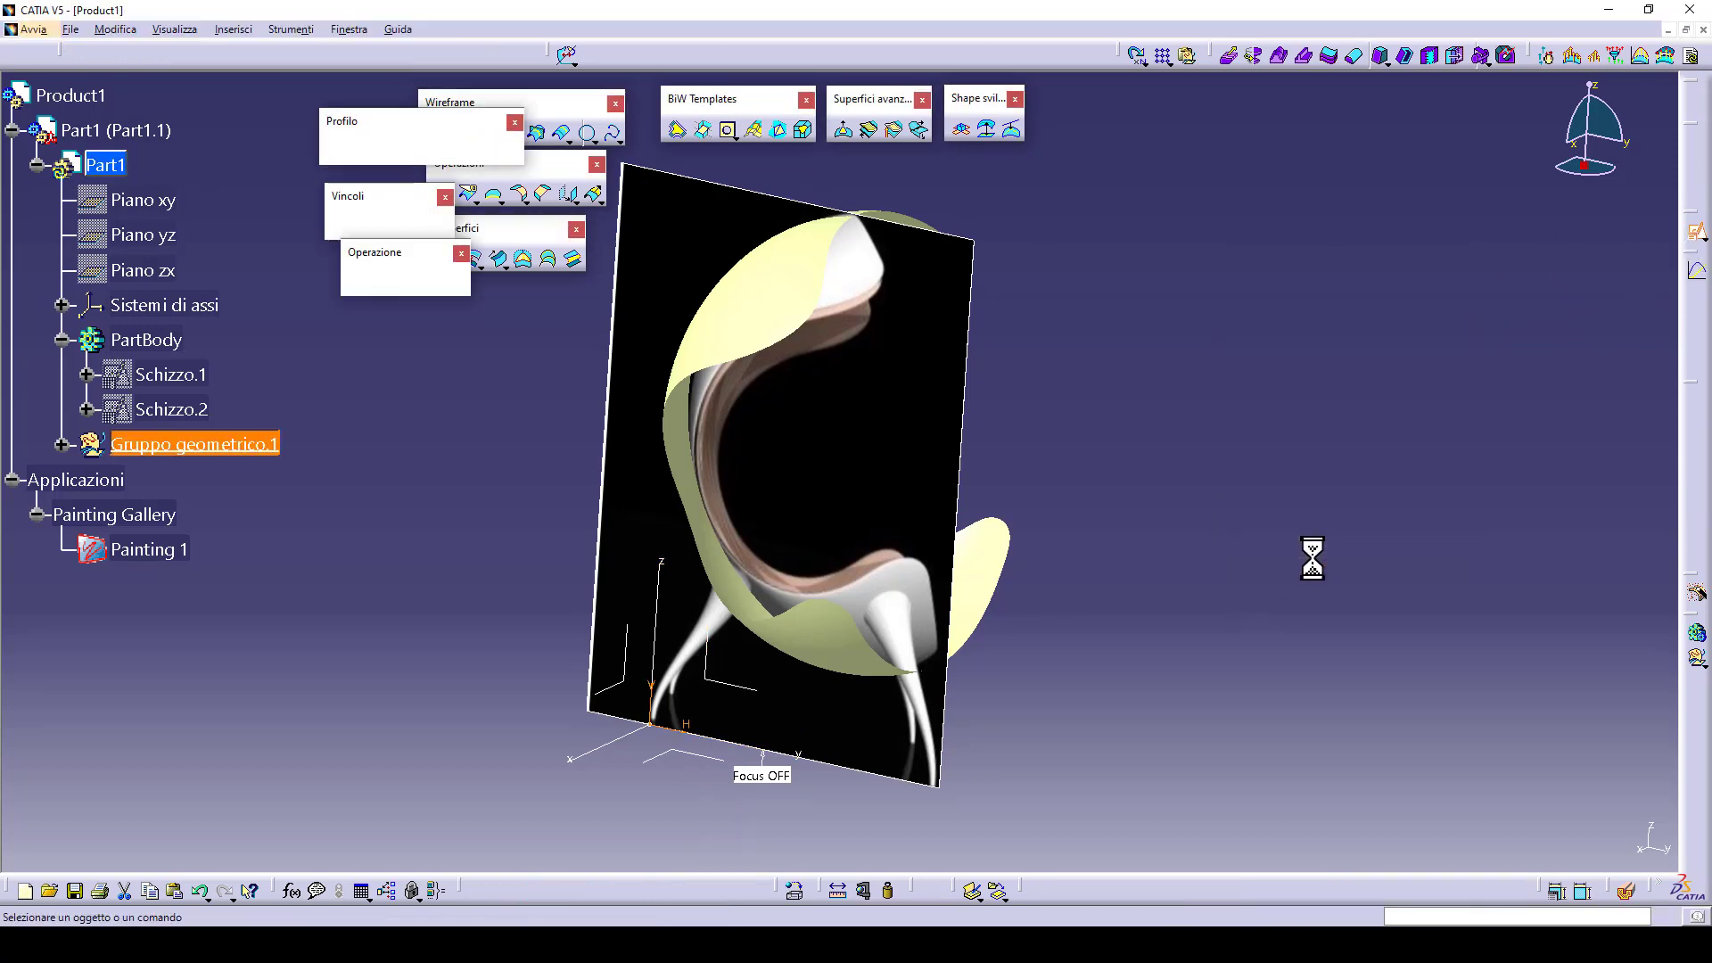
pyautogui.moveTo(928, 637)
pyautogui.mouseDown(button='middle')
pyautogui.moveTo(940, 608)
pyautogui.moveTo(903, 670)
pyautogui.moveTo(975, 624)
pyautogui.moveTo(901, 635)
pyautogui.mouseUp(button='middle')
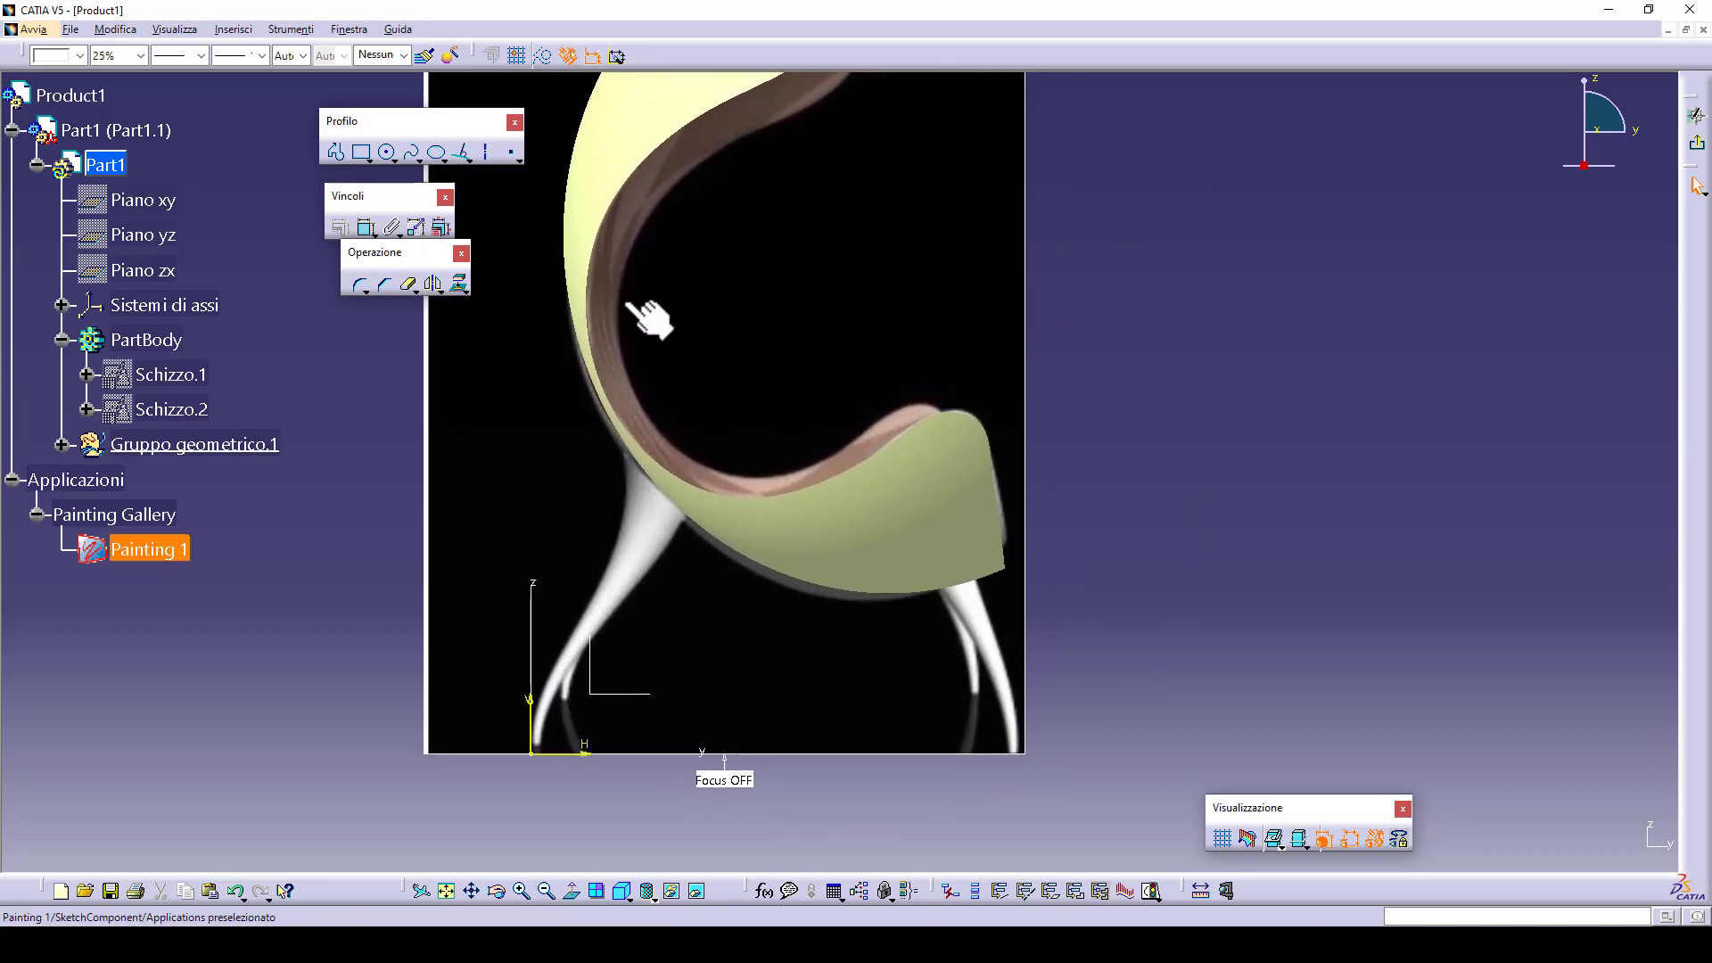
pyautogui.click(867, 557)
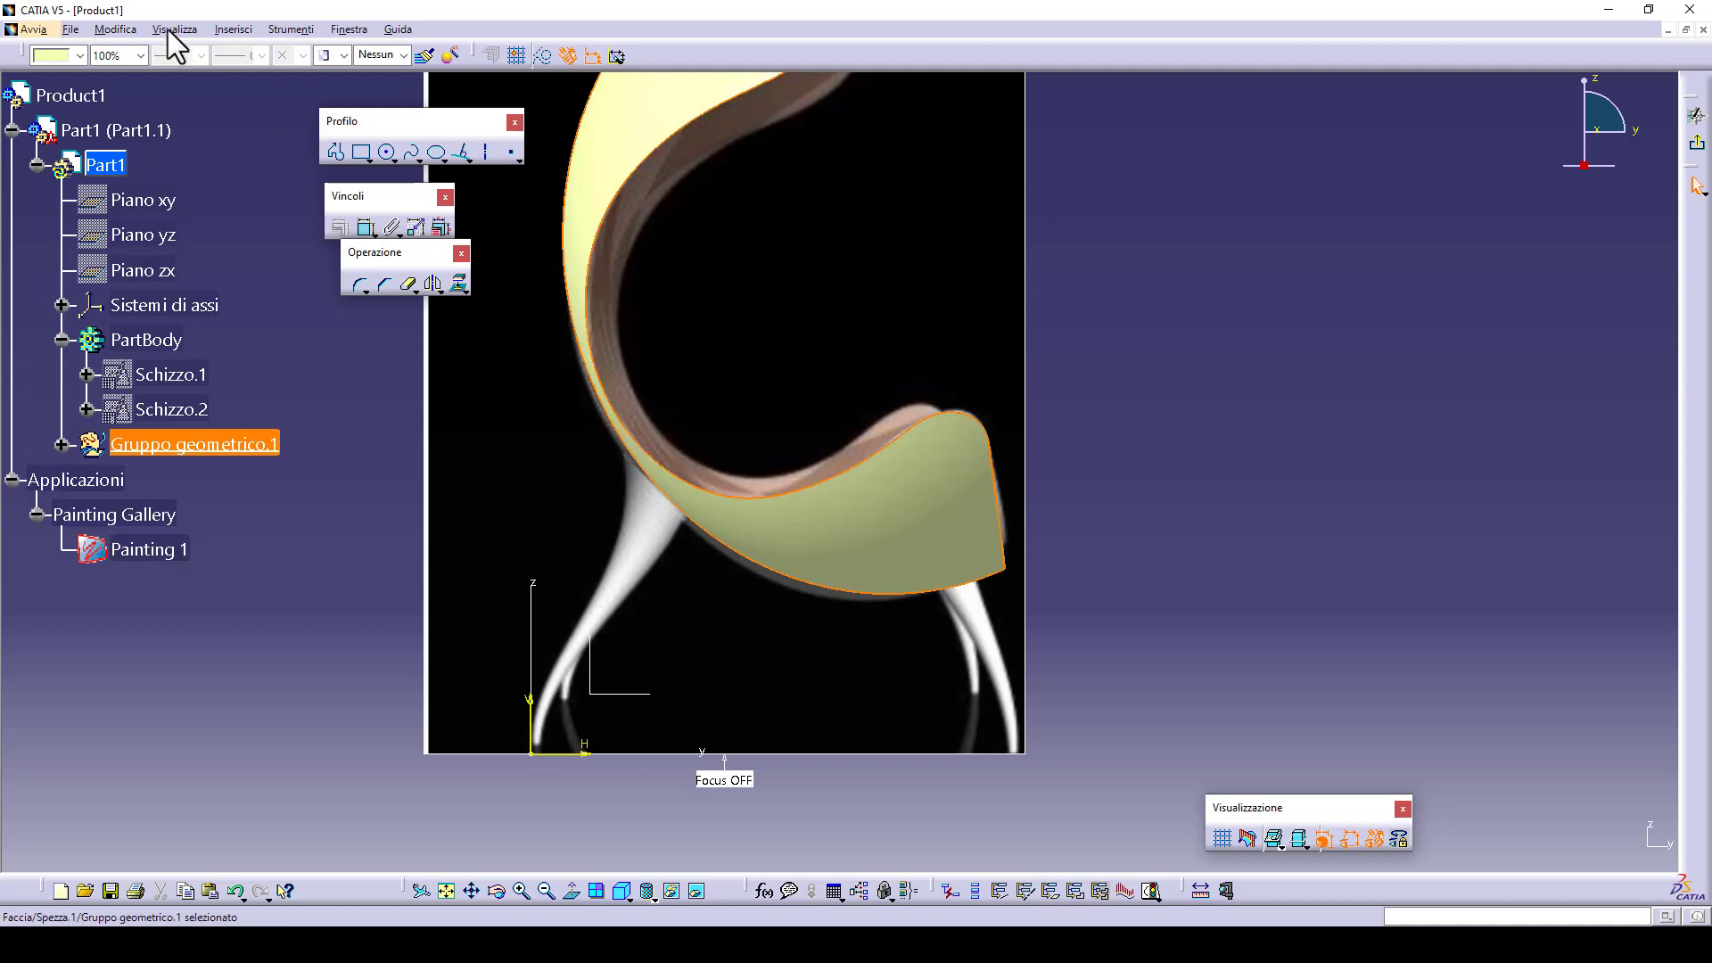
pyautogui.click(140, 55)
pyautogui.click(125, 139)
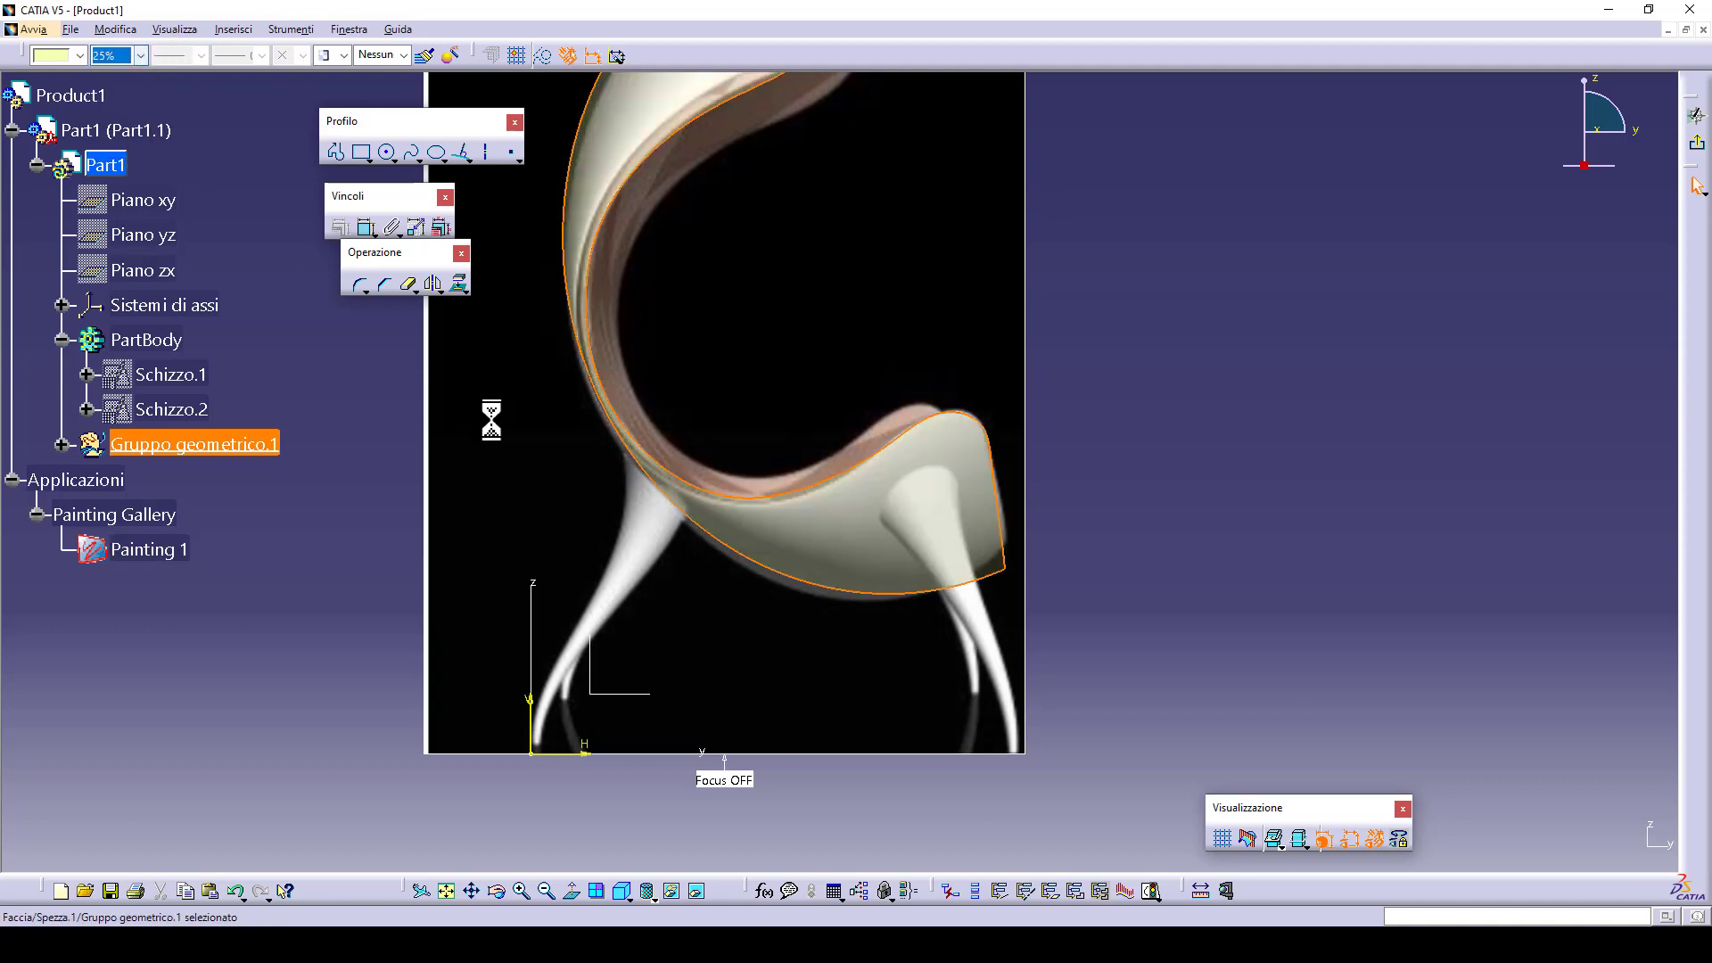
# - Draw a three-point spline tracing the right leg from foot up toward the seat
pyautogui.click(404, 157)
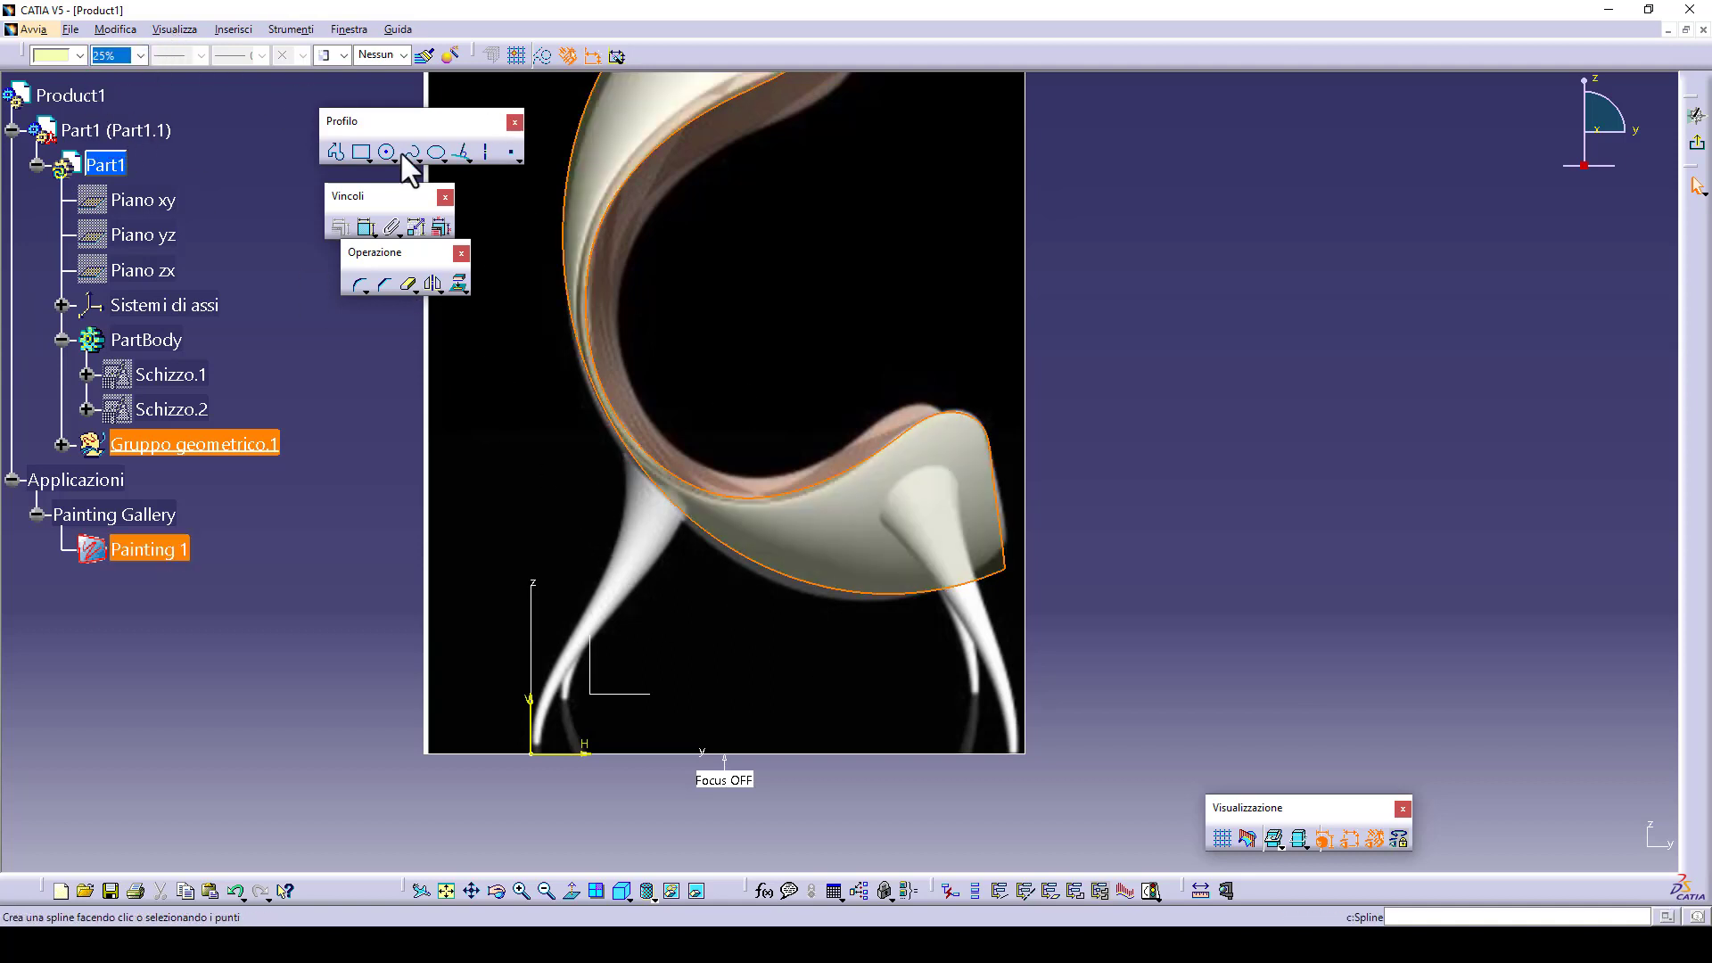
pyautogui.click(411, 154)
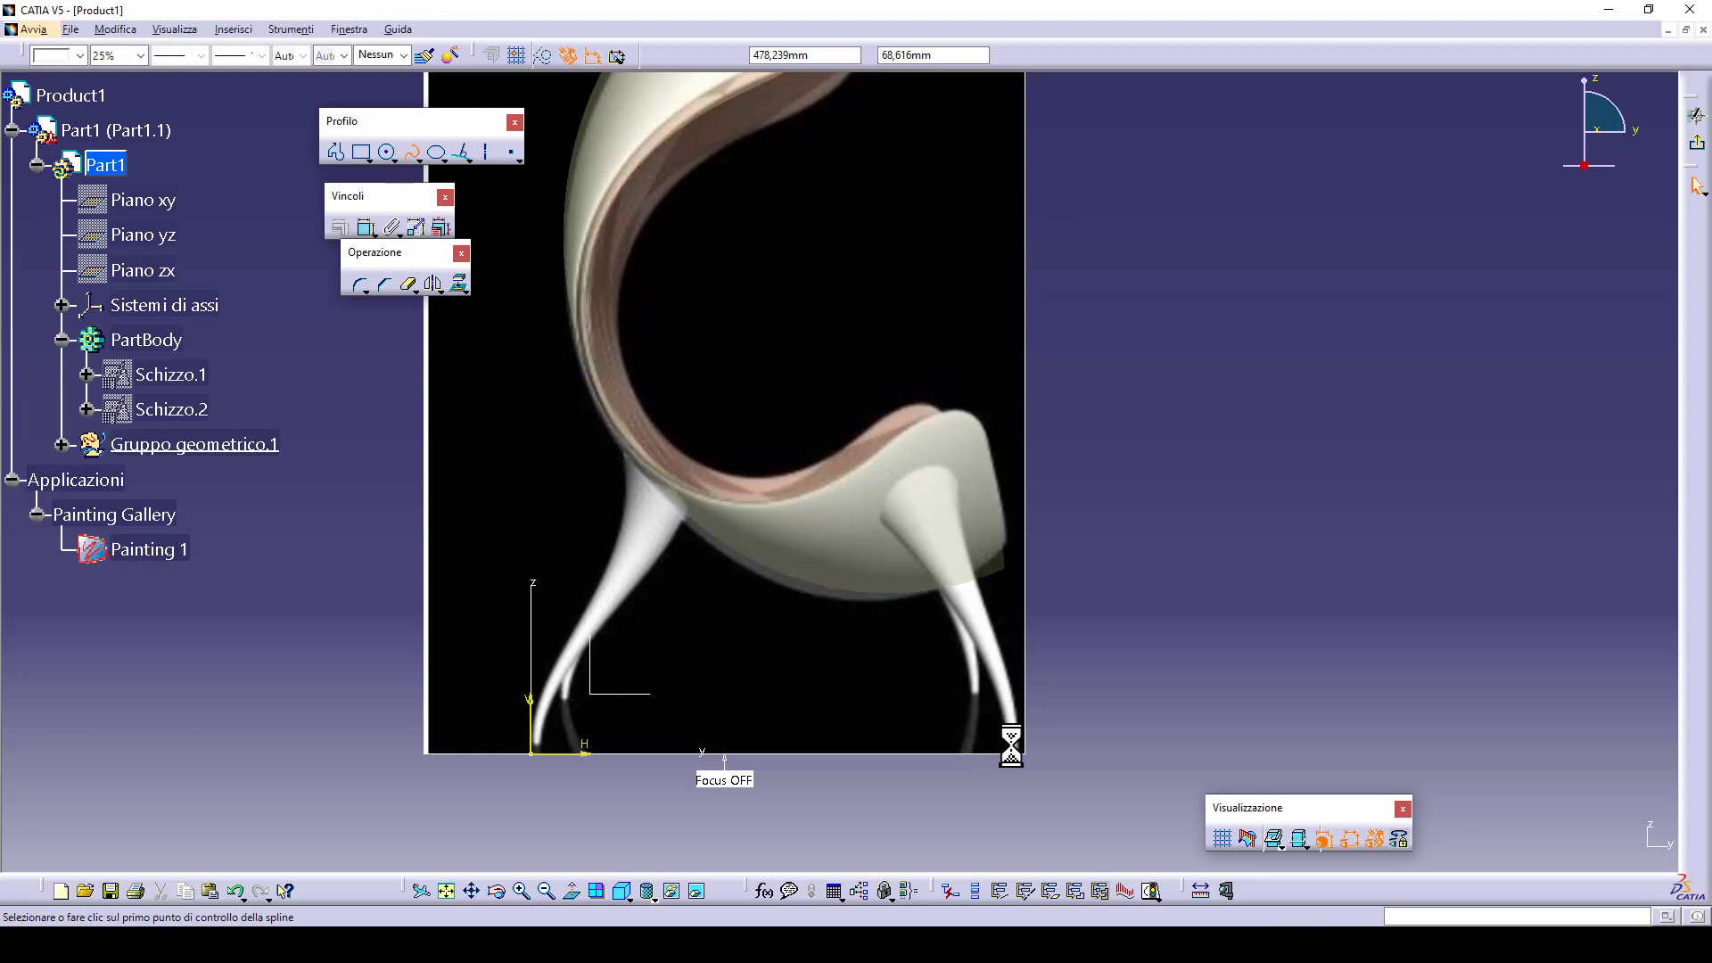
pyautogui.moveTo(1018, 768)
pyautogui.mouseDown(button='middle')
pyautogui.moveTo(1017, 713)
pyautogui.moveTo(901, 580)
pyautogui.moveTo(1002, 789)
pyautogui.mouseUp(button='middle')
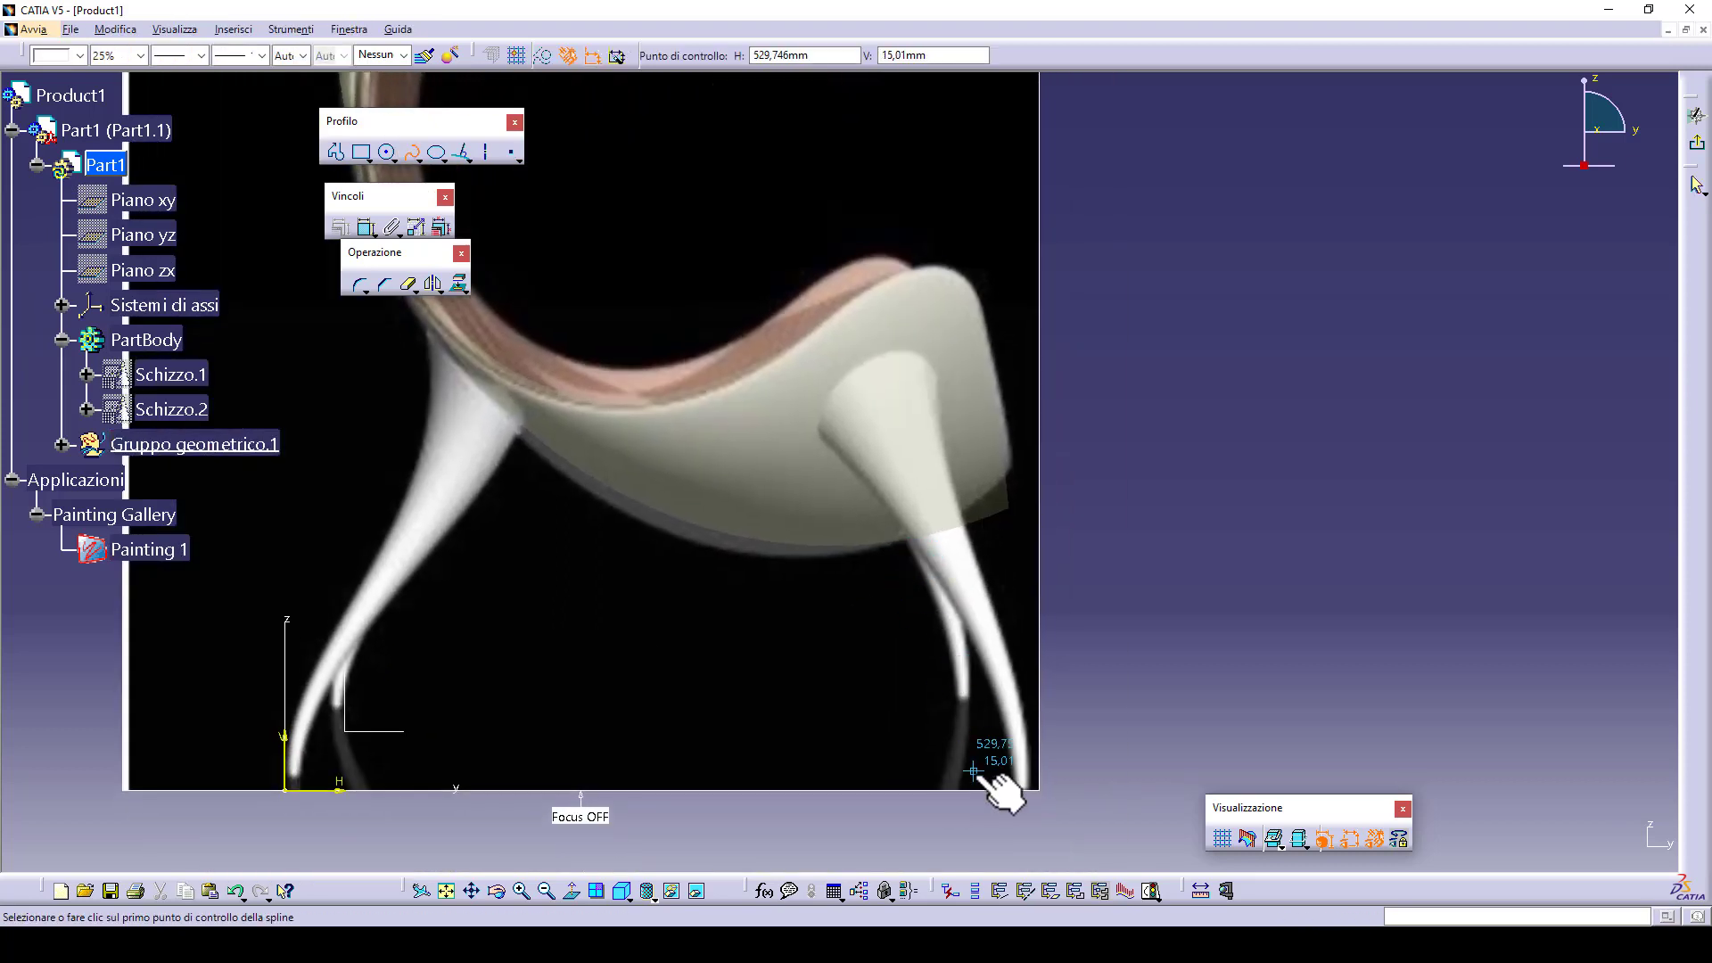
pyautogui.click(1017, 783)
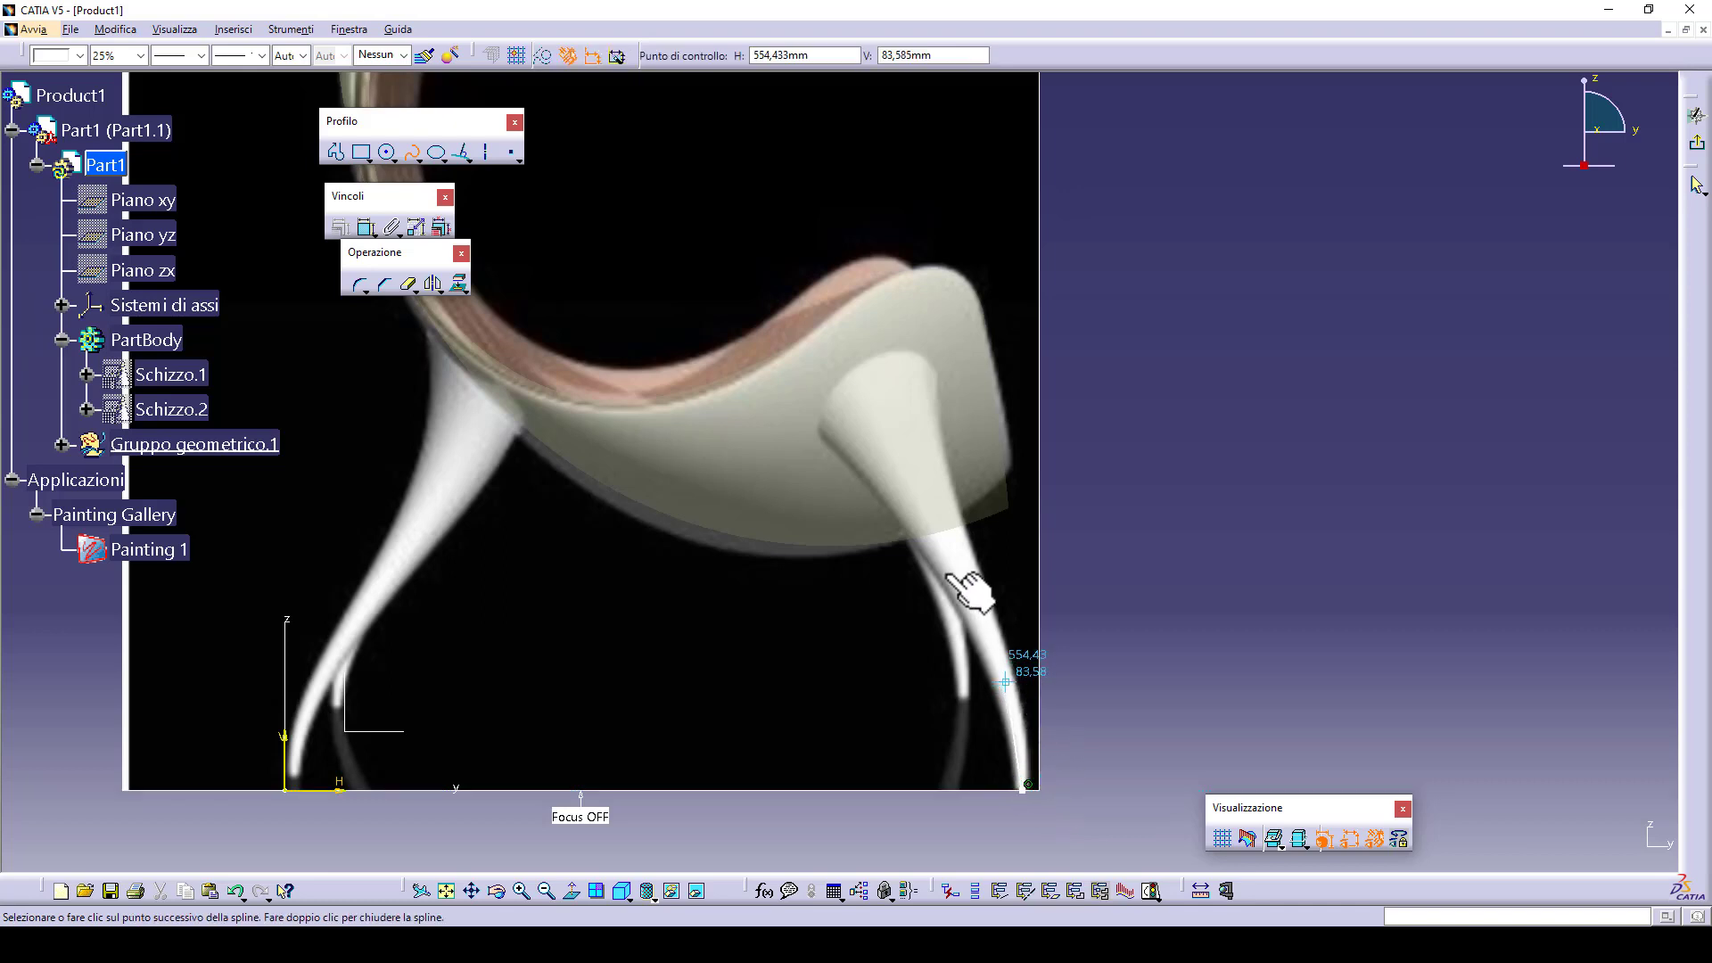
pyautogui.click(887, 416)
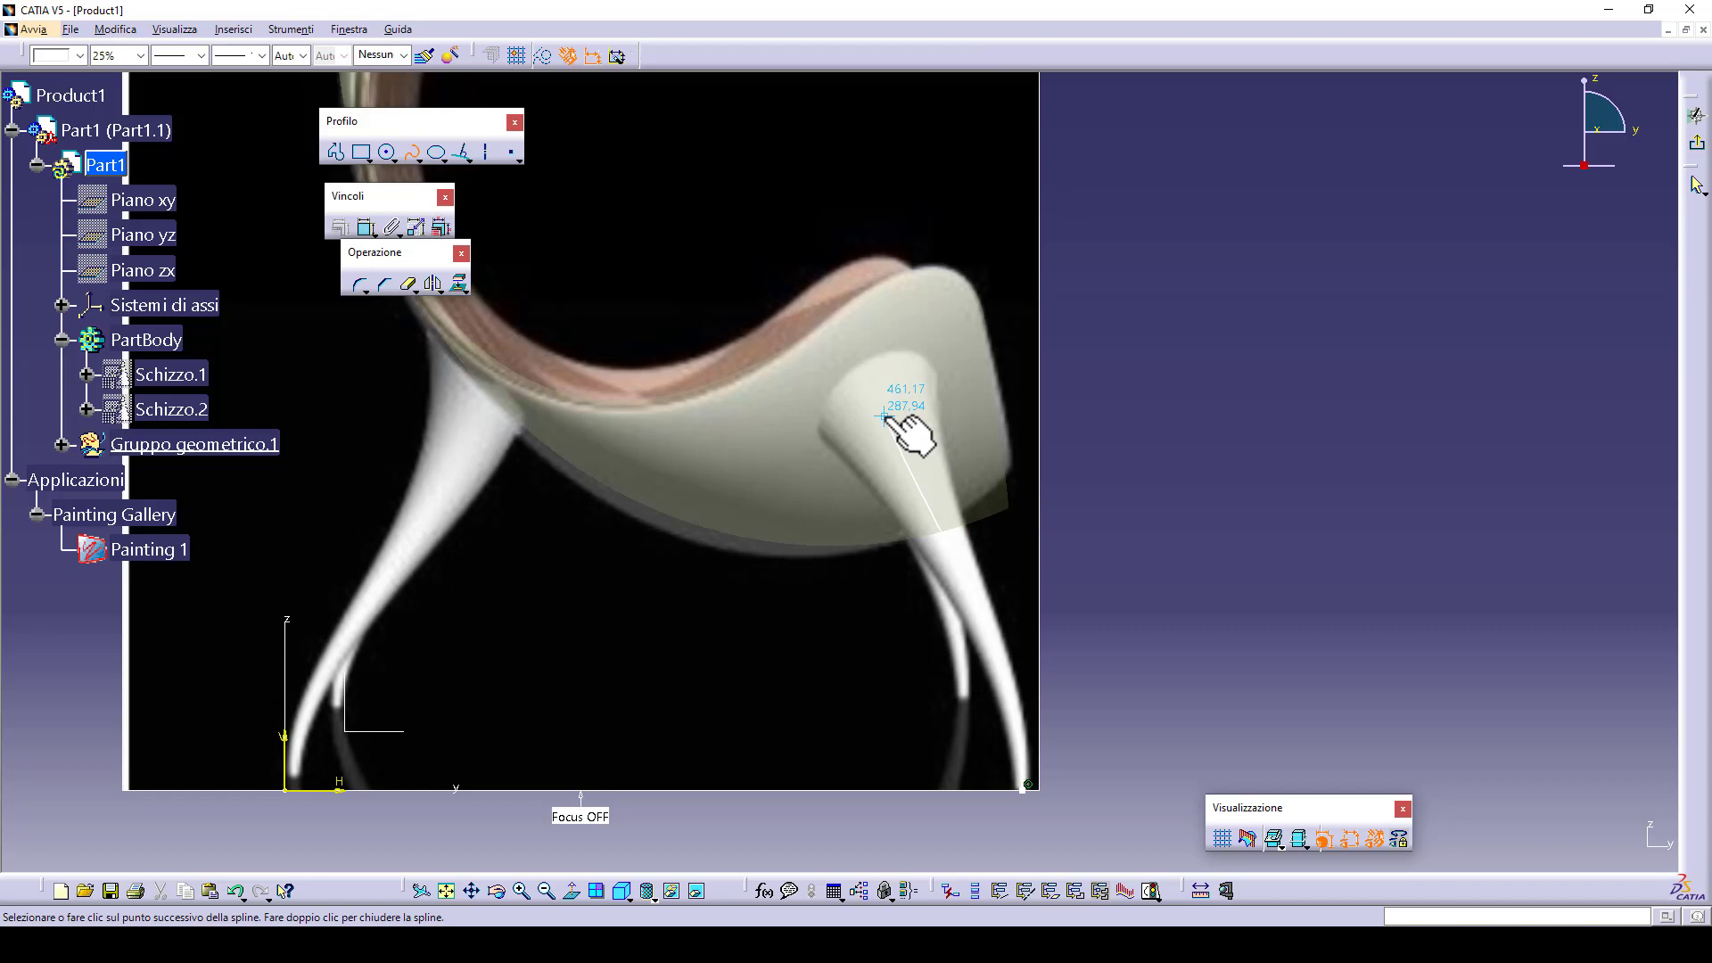
pyautogui.click(816, 306)
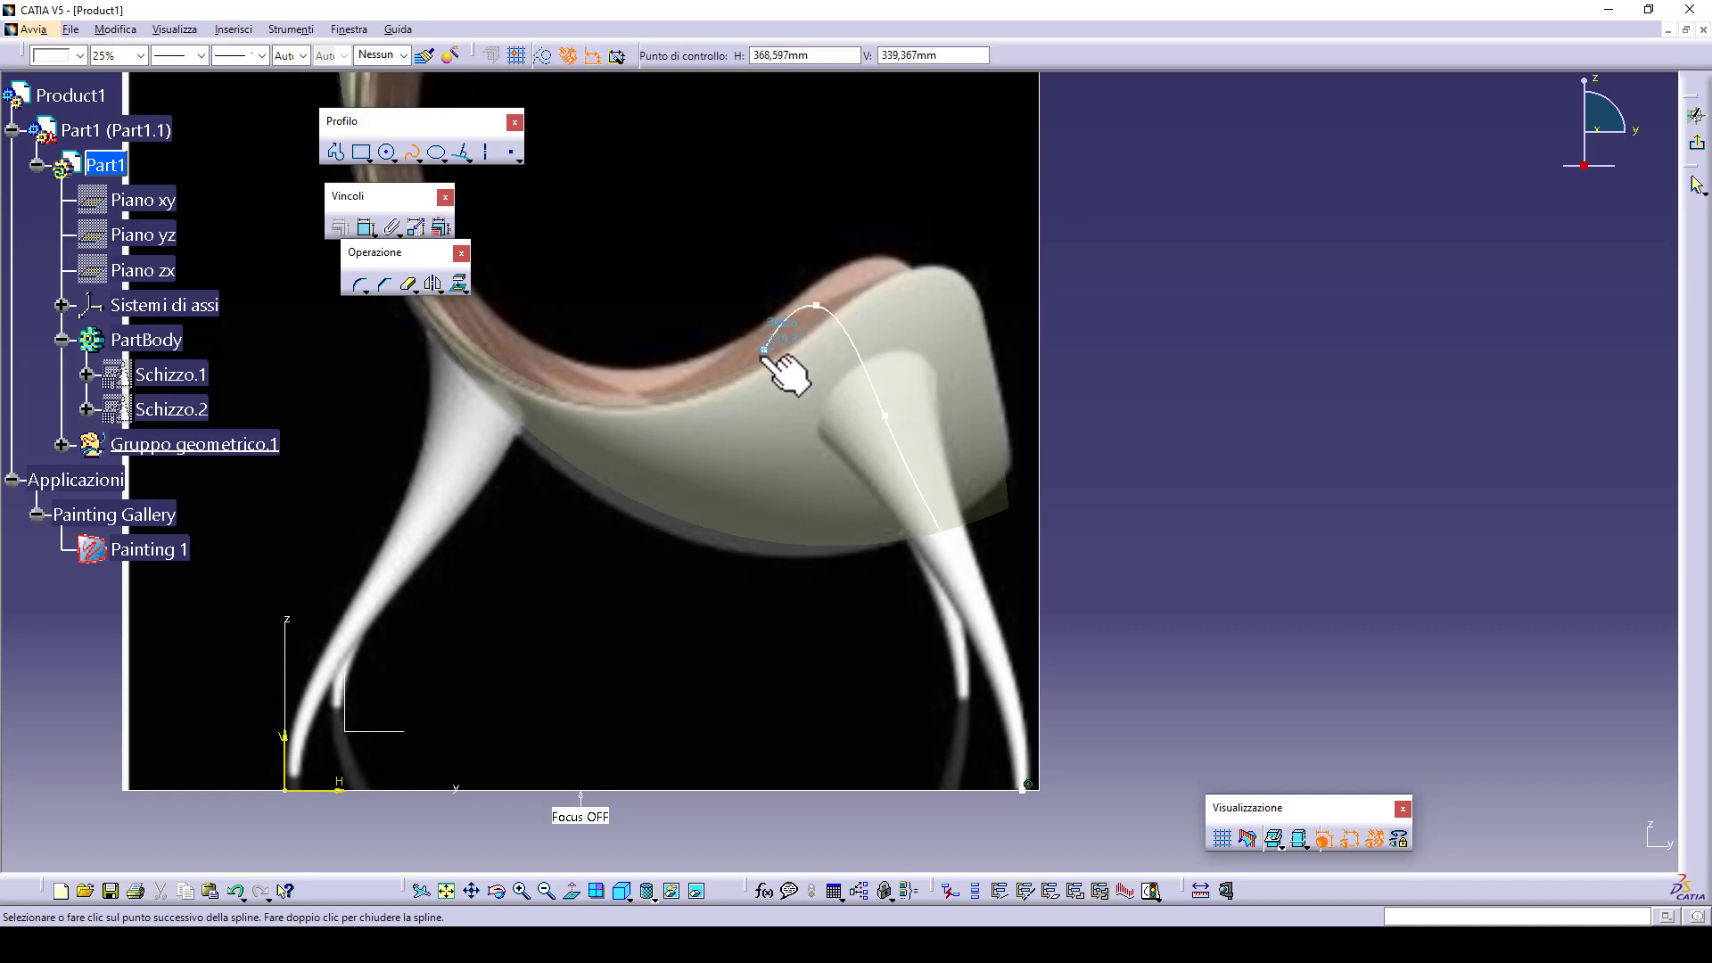
pyautogui.press('Escape')
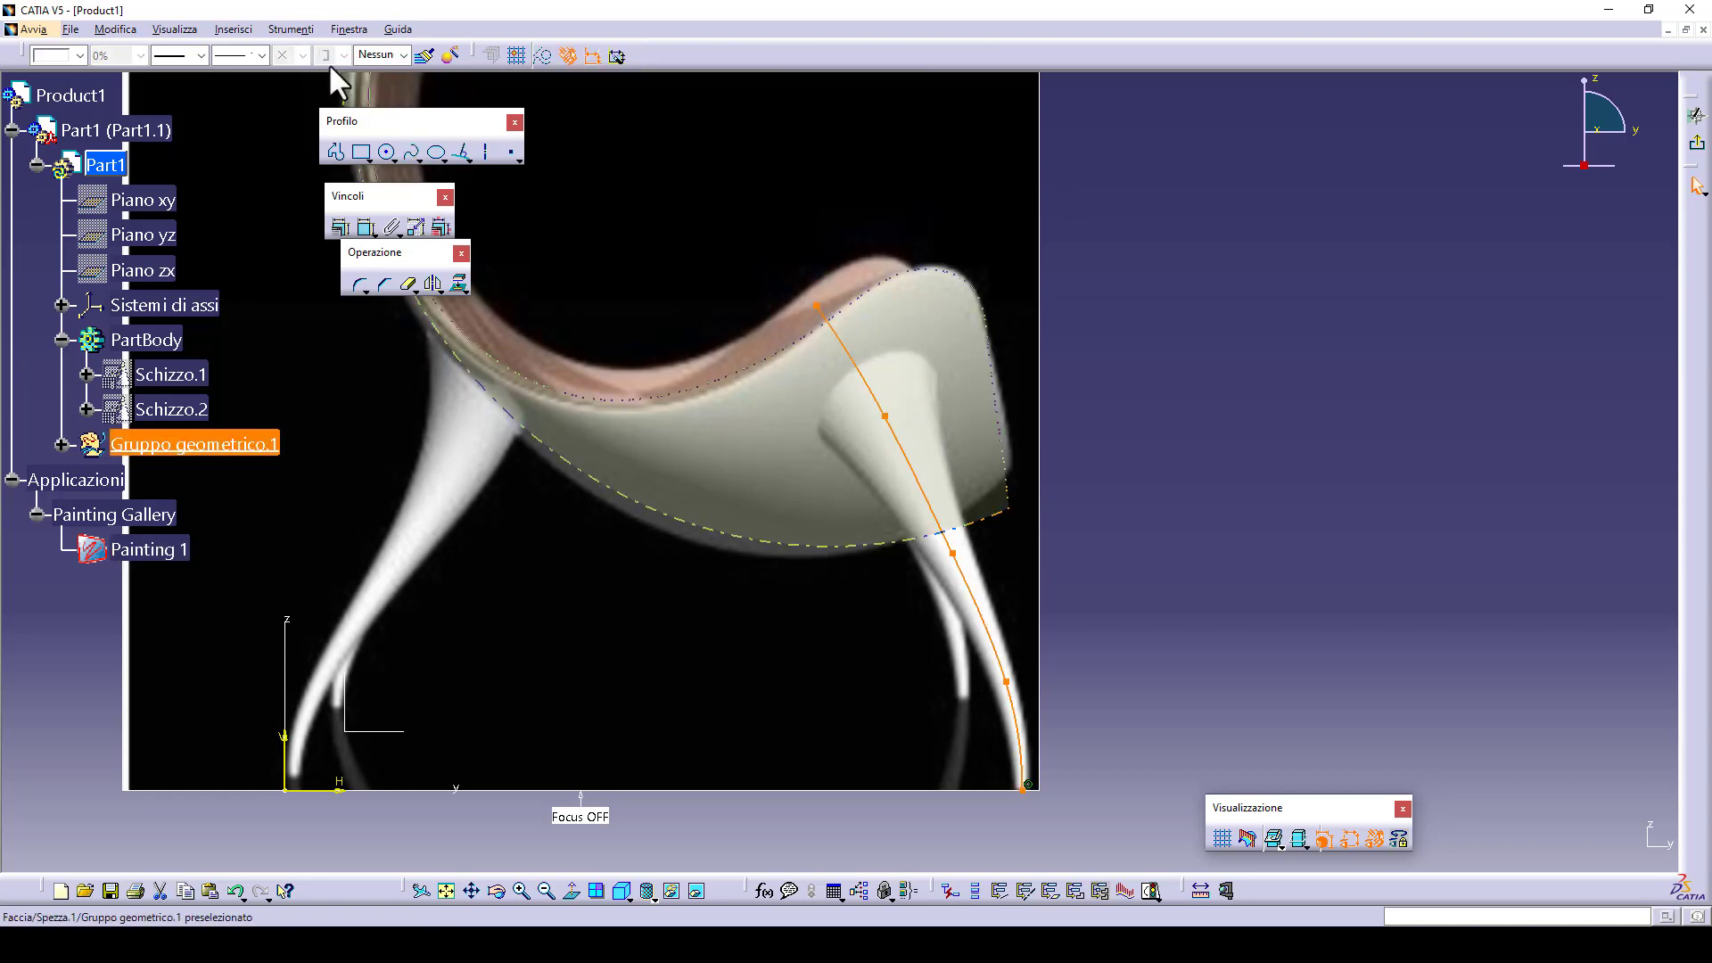
# - Make the leg spline magenta with a thicker line weight and exit the sketch
pyautogui.click(80, 54)
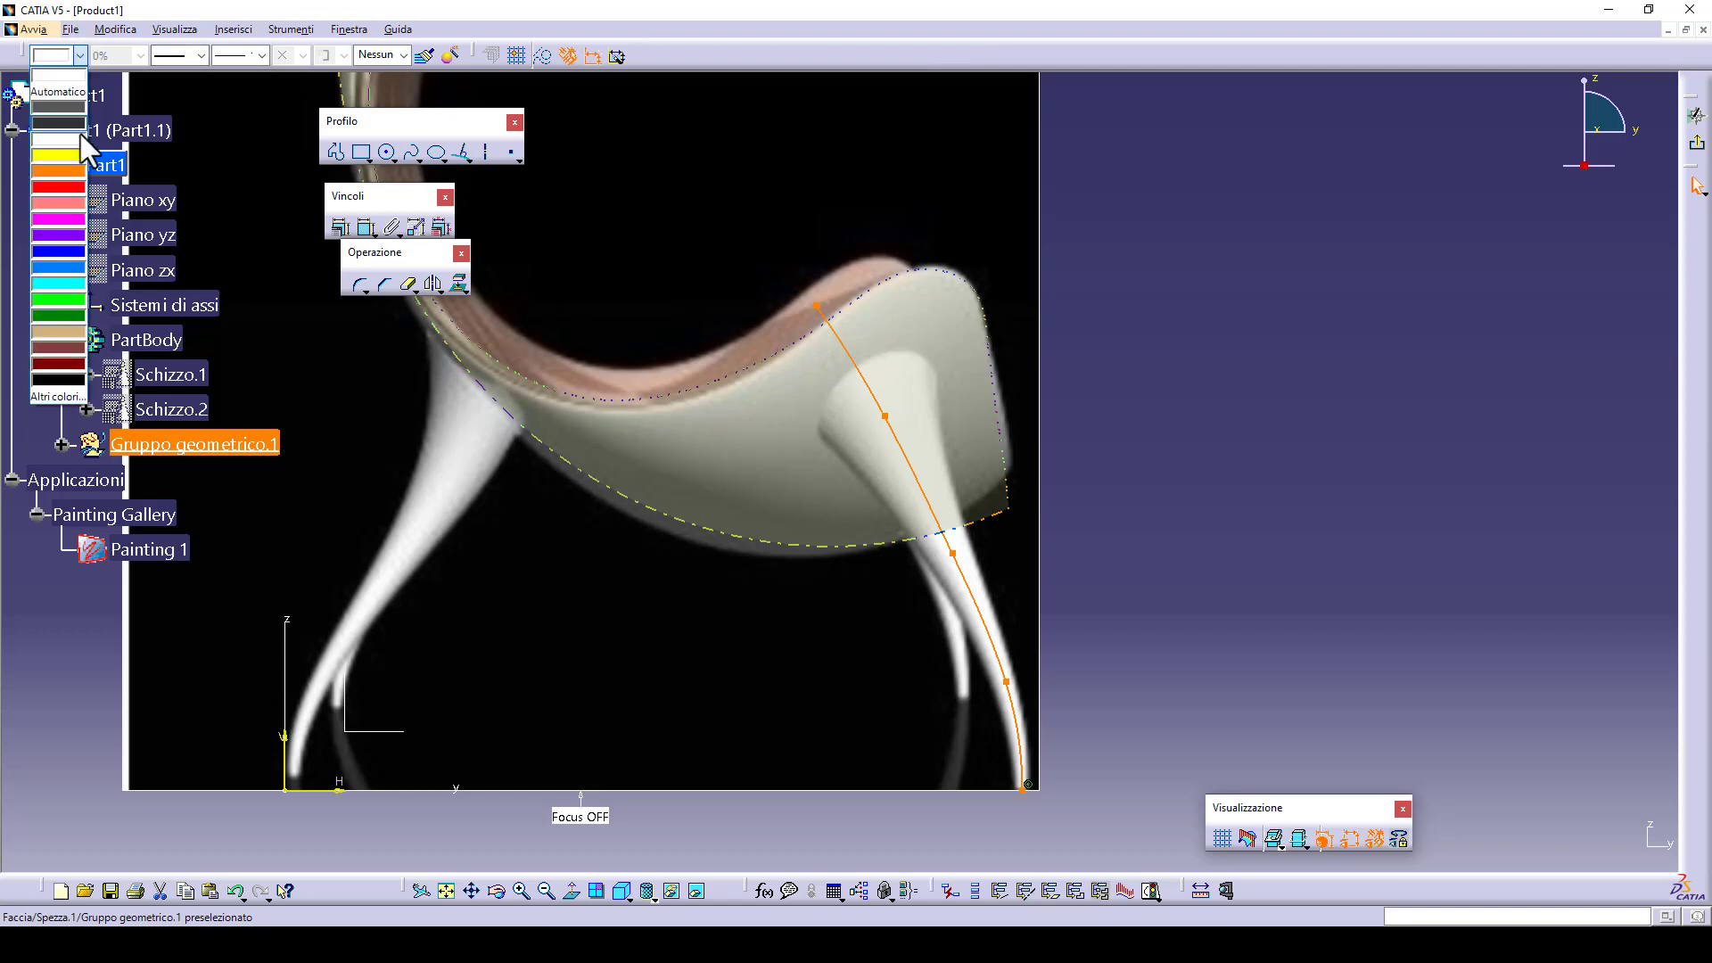
pyautogui.click(76, 219)
pyautogui.click(201, 55)
pyautogui.click(201, 130)
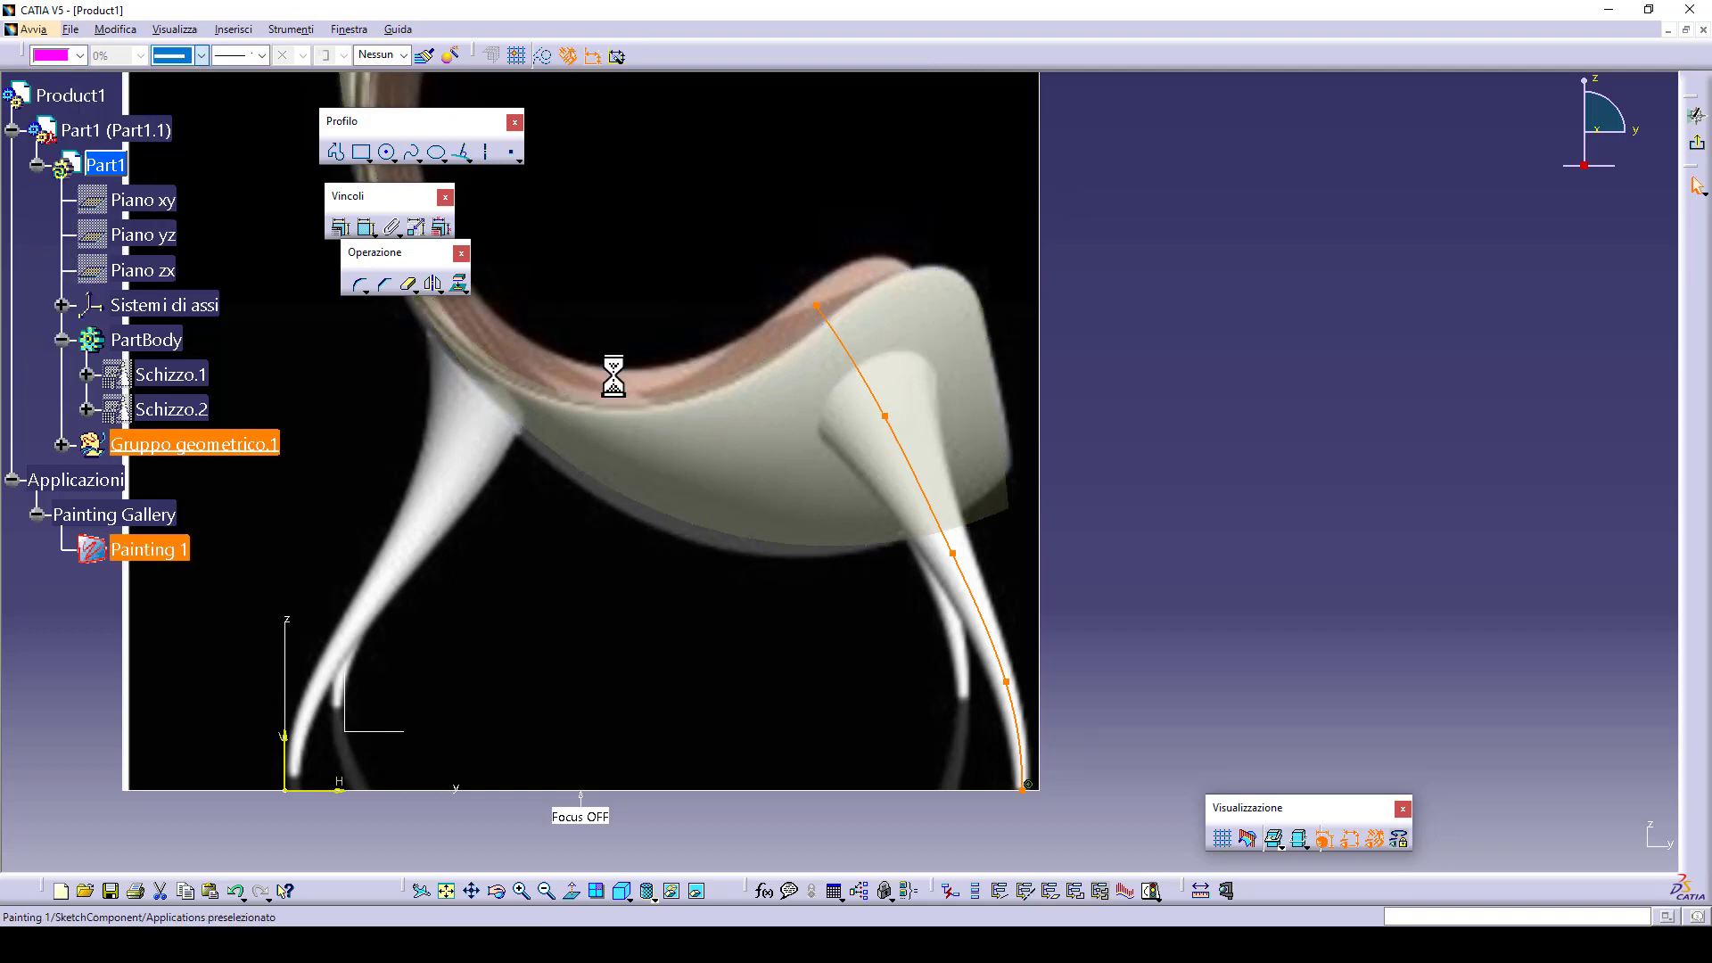
pyautogui.click(1240, 594)
pyautogui.moveTo(1235, 602)
pyautogui.mouseDown(button='middle')
pyautogui.moveTo(1292, 604)
pyautogui.moveTo(1277, 628)
pyautogui.mouseUp(button='middle')
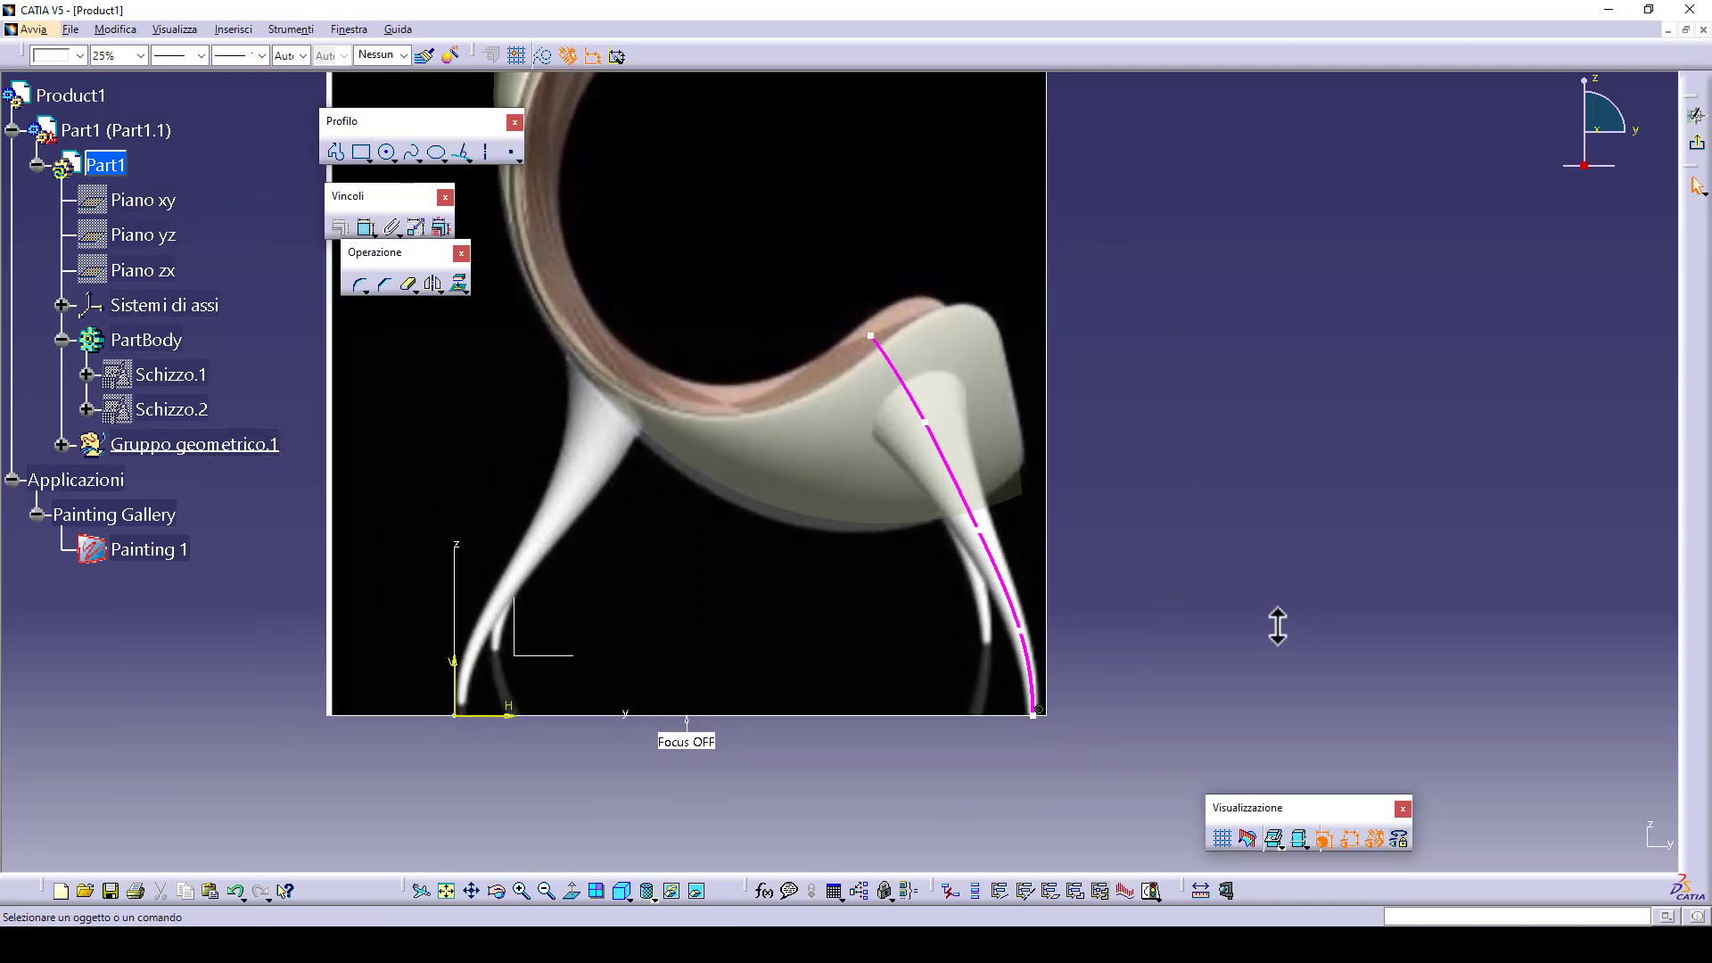
pyautogui.click(1696, 144)
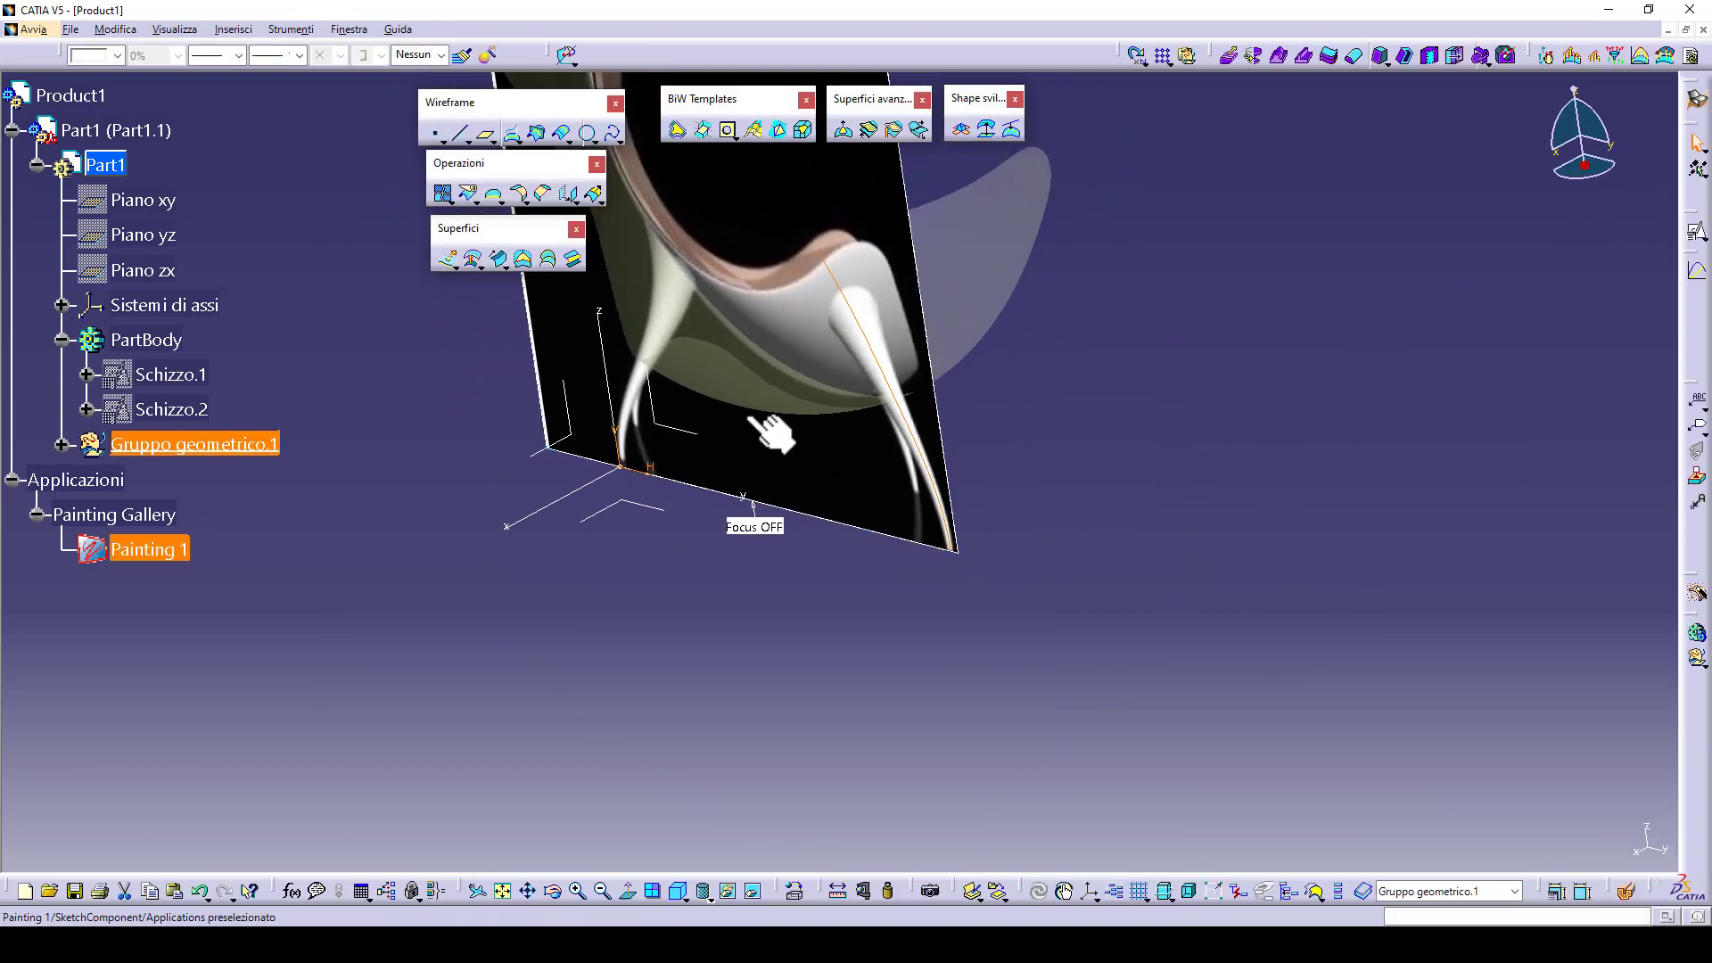
# - Create a new positioned sketch on Part1 and ready the Spline tool over the chair legs
pyautogui.moveTo(771, 433); pyautogui.dragTo(837, 523, button='middle')
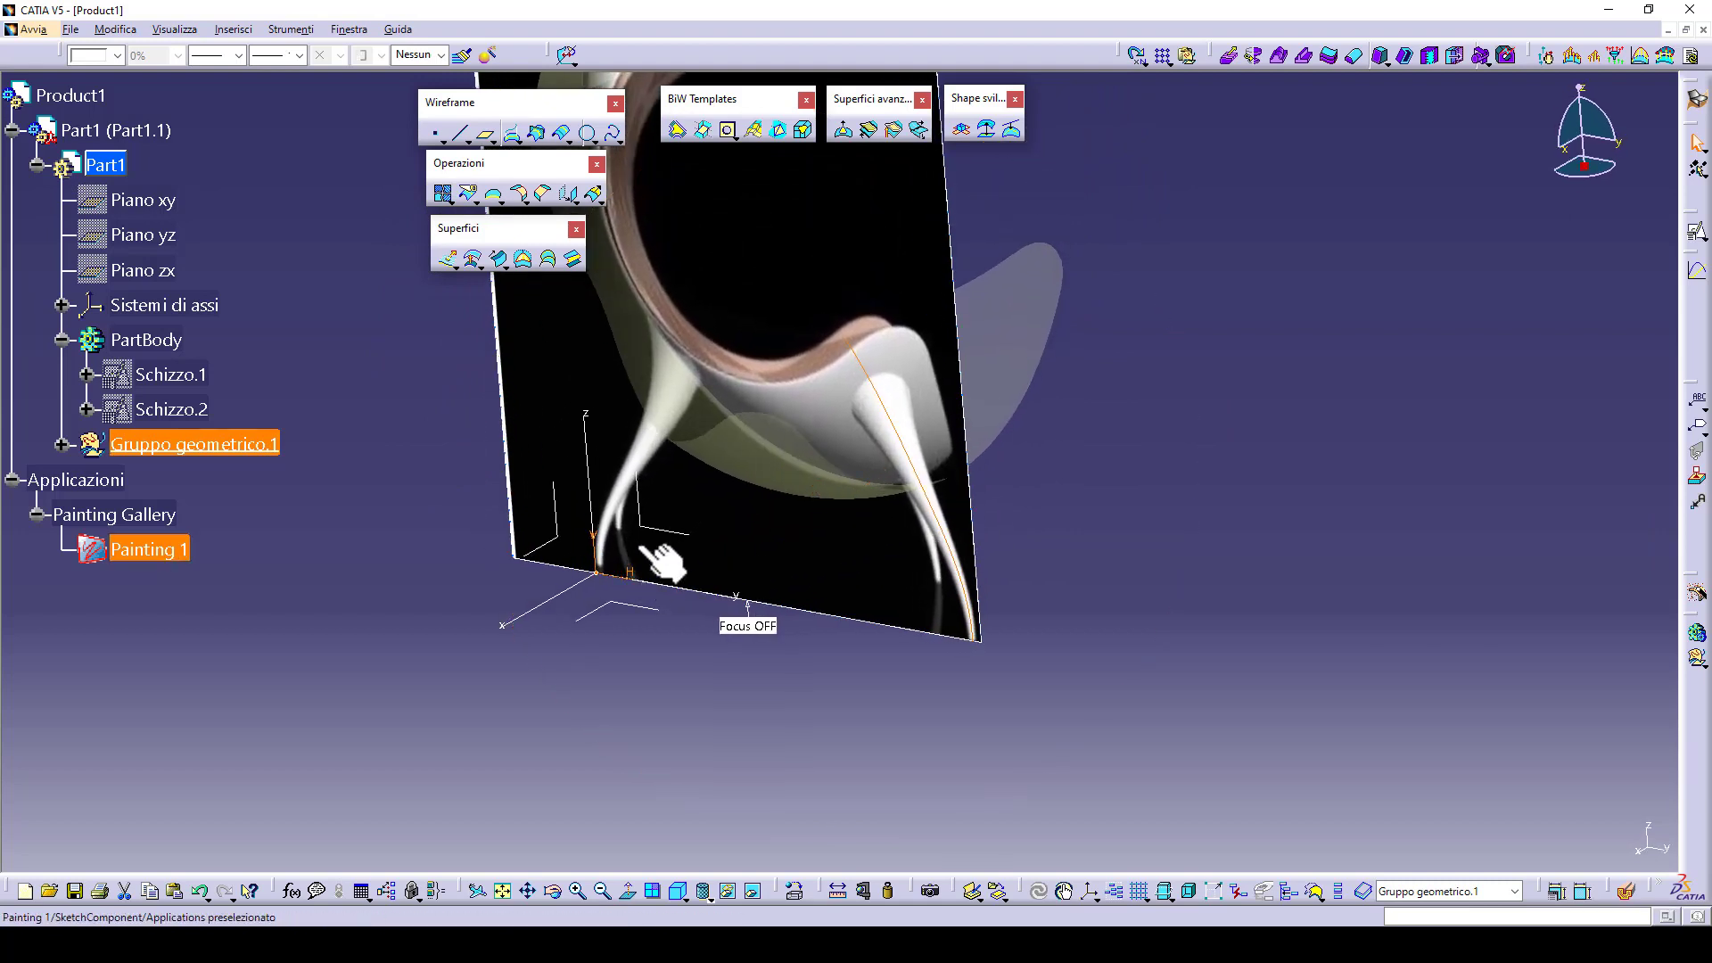
pyautogui.click(1013, 428)
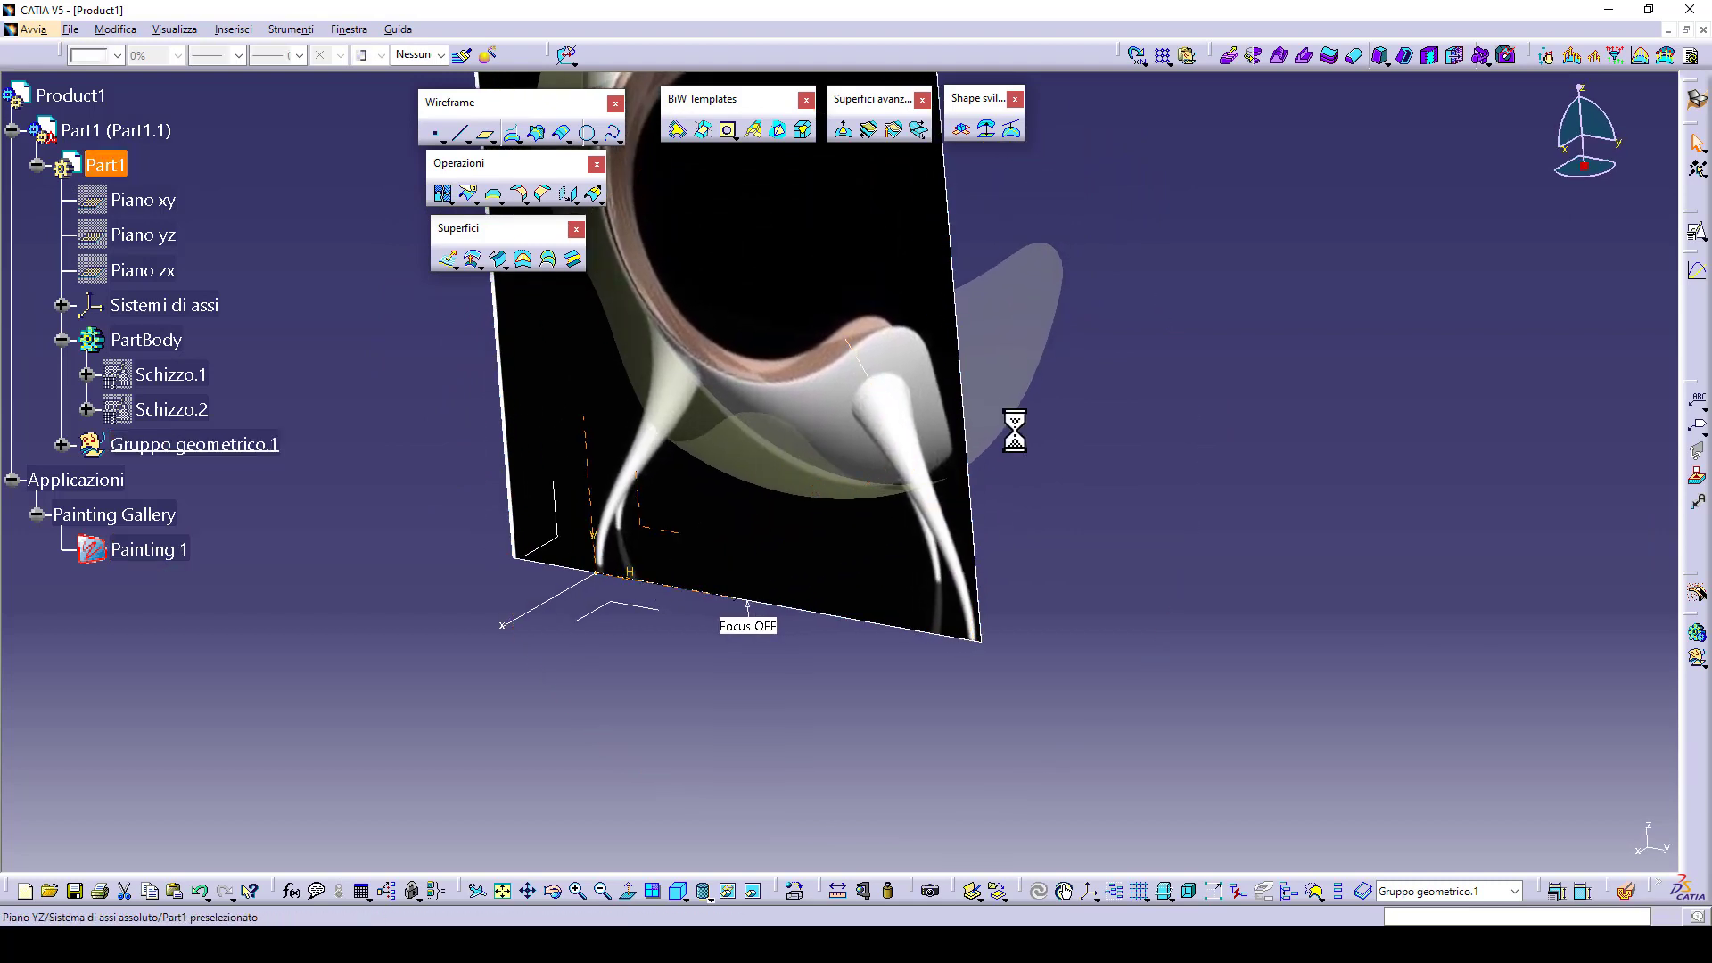
pyautogui.click(1697, 235)
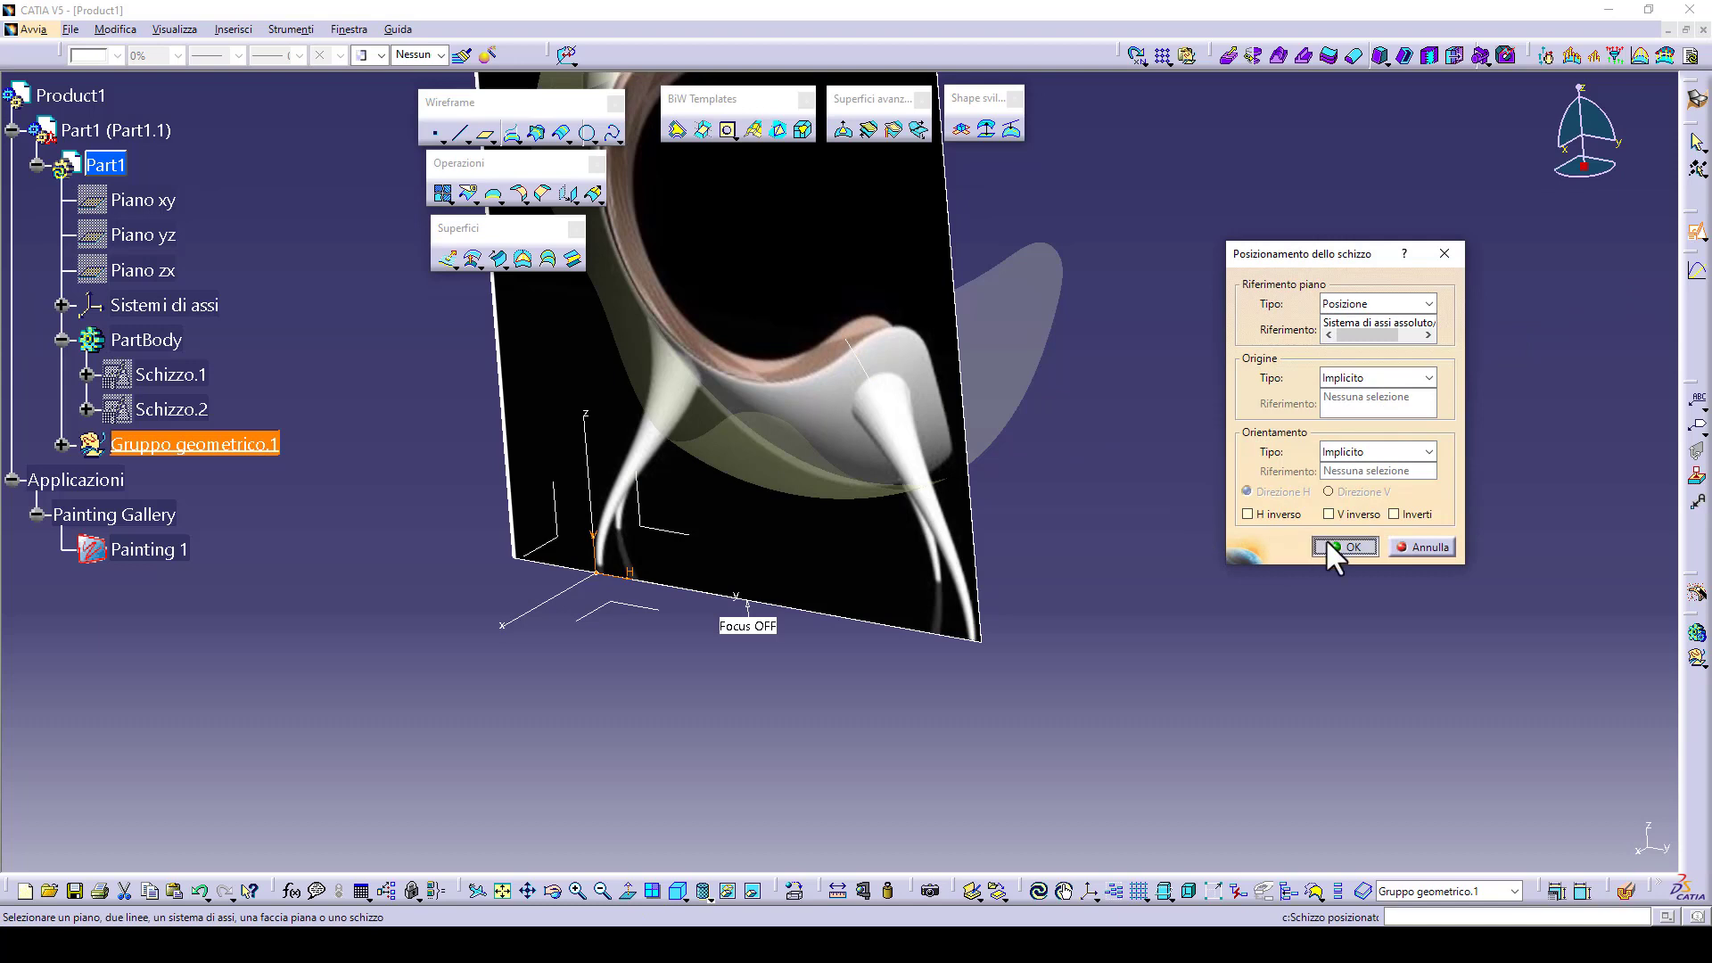
pyautogui.click(1342, 546)
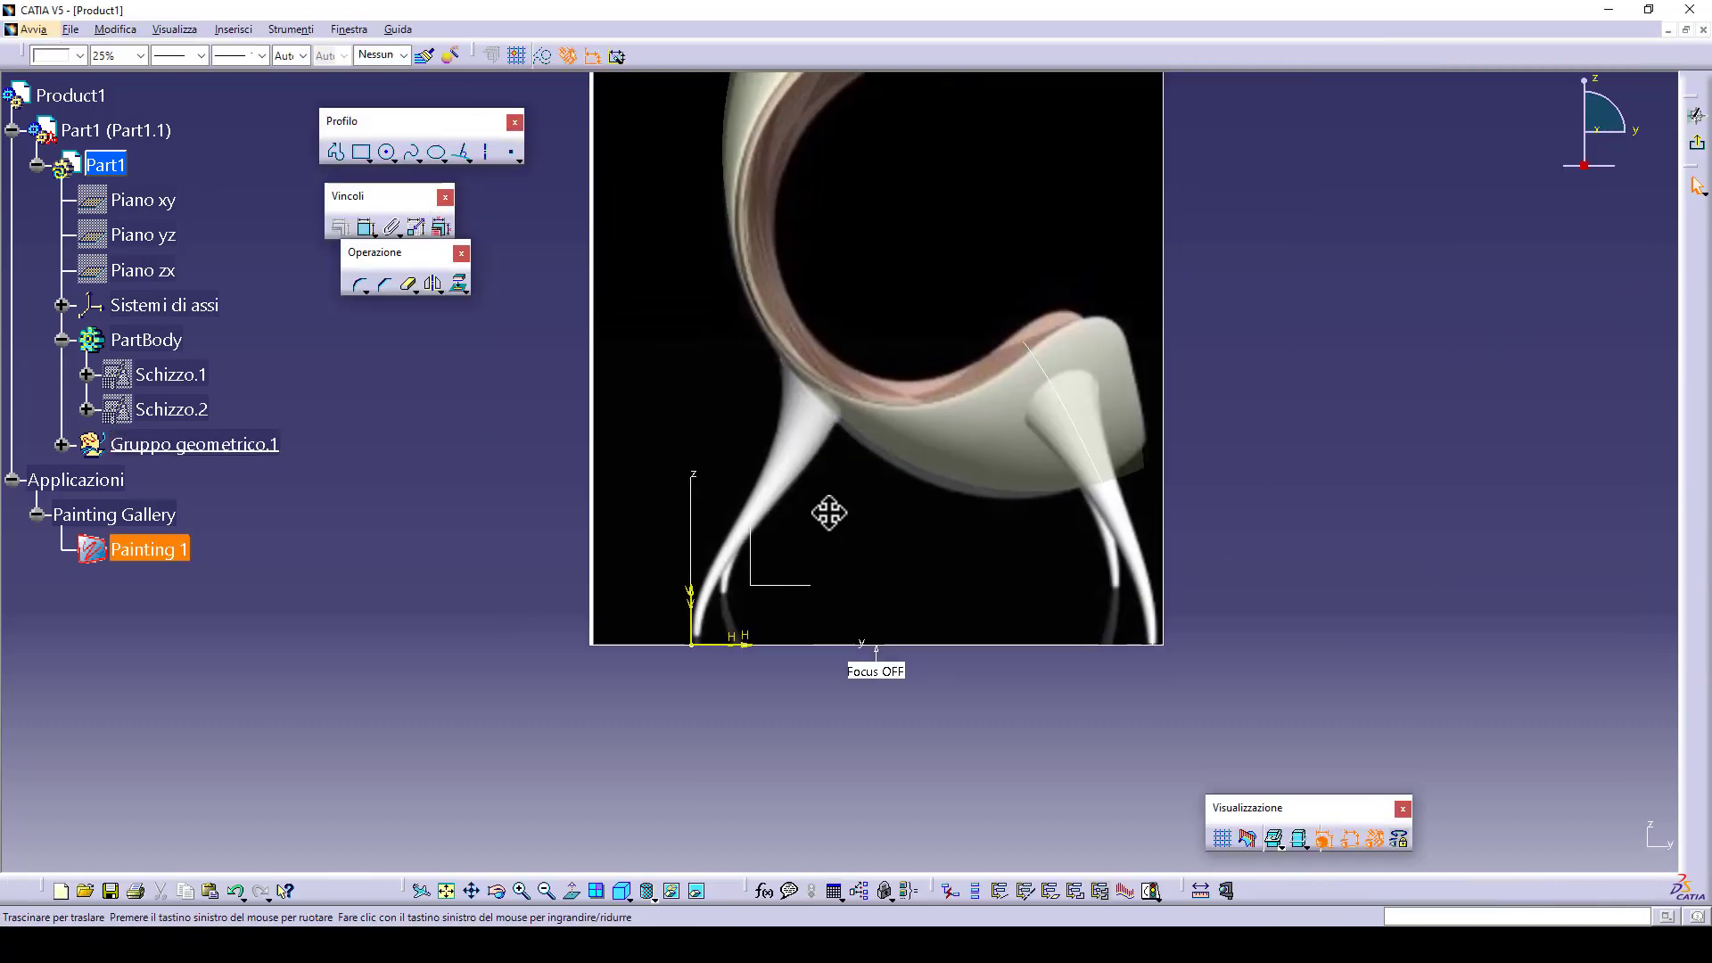
pyautogui.moveTo(828, 513); pyautogui.dragTo(823, 520, button='middle')
pyautogui.click(411, 156)
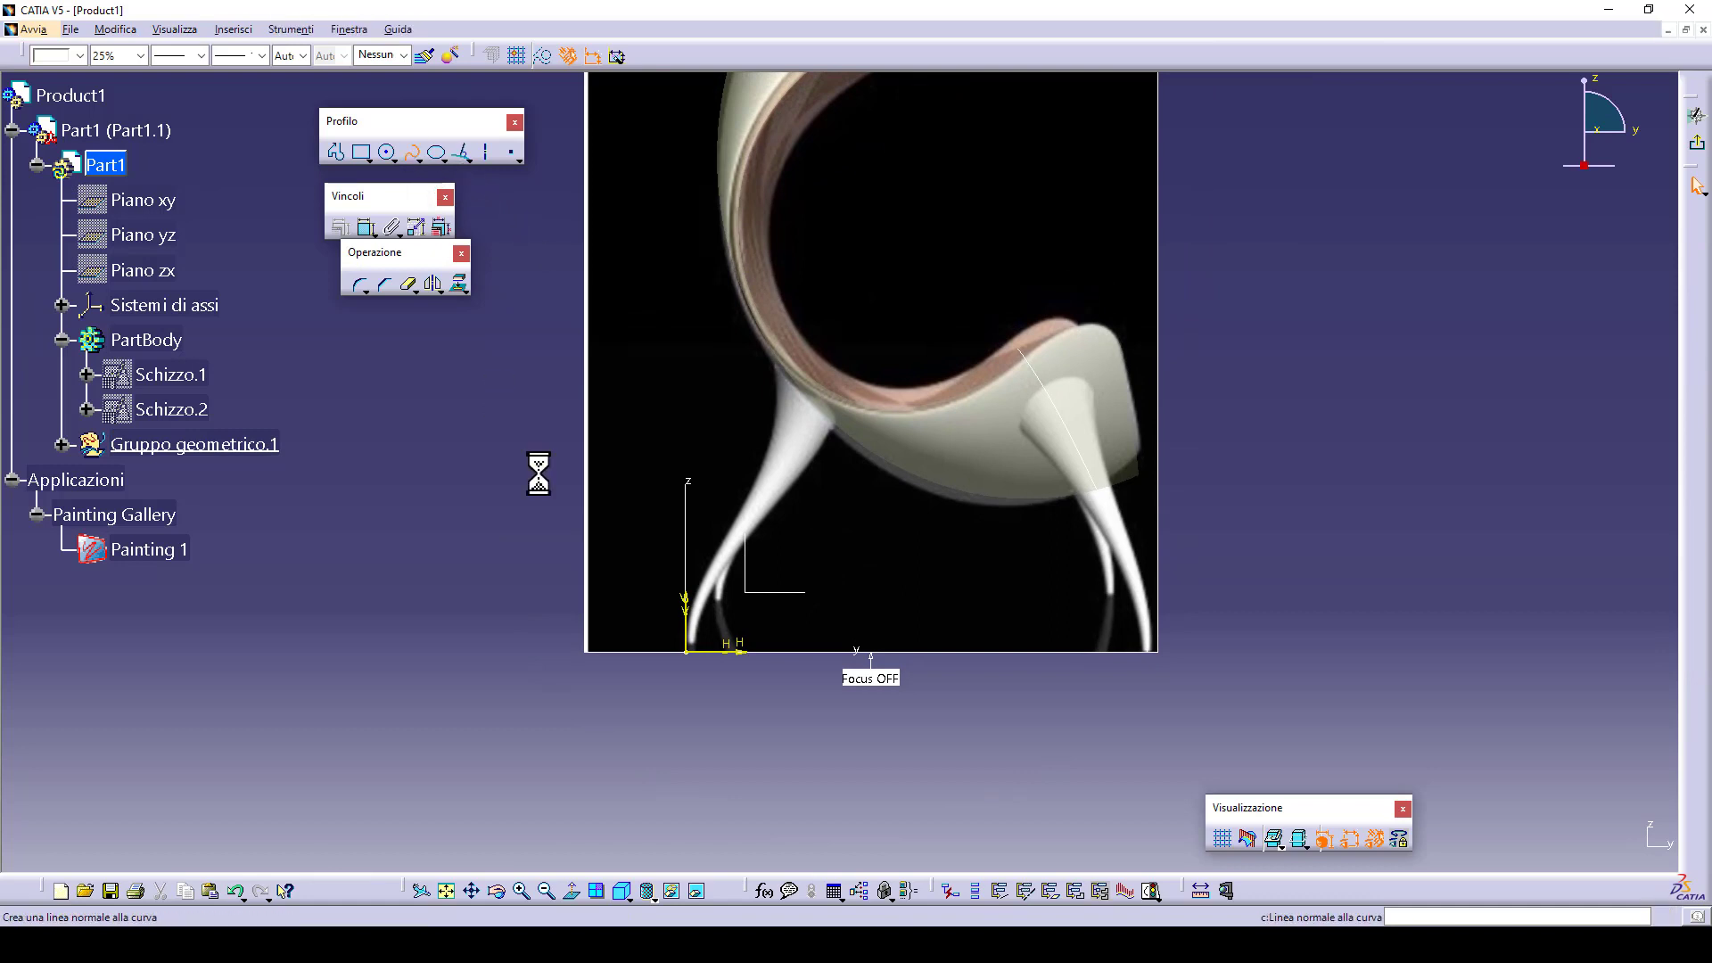
pyautogui.moveTo(573, 516)
pyautogui.mouseDown(button='middle')
pyautogui.moveTo(592, 467)
pyautogui.moveTo(677, 473)
pyautogui.mouseUp(button='middle')
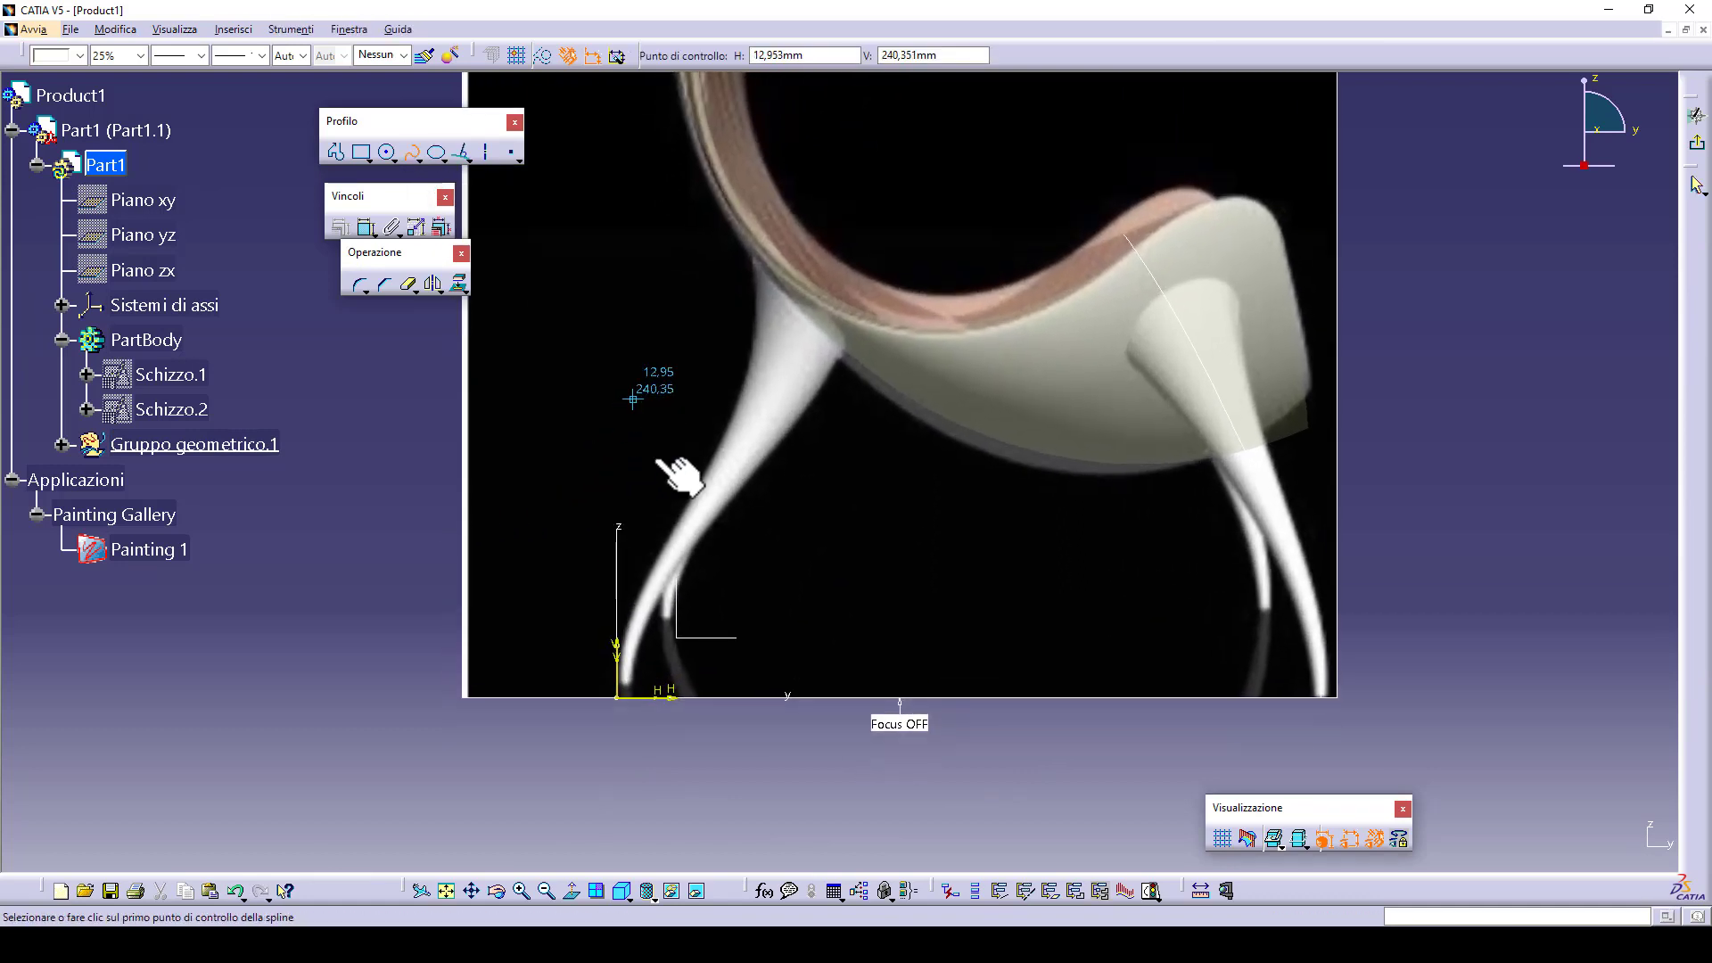
# - Trace a four-point spline up the left leg from foot to seat underside, then exit
pyautogui.click(626, 688)
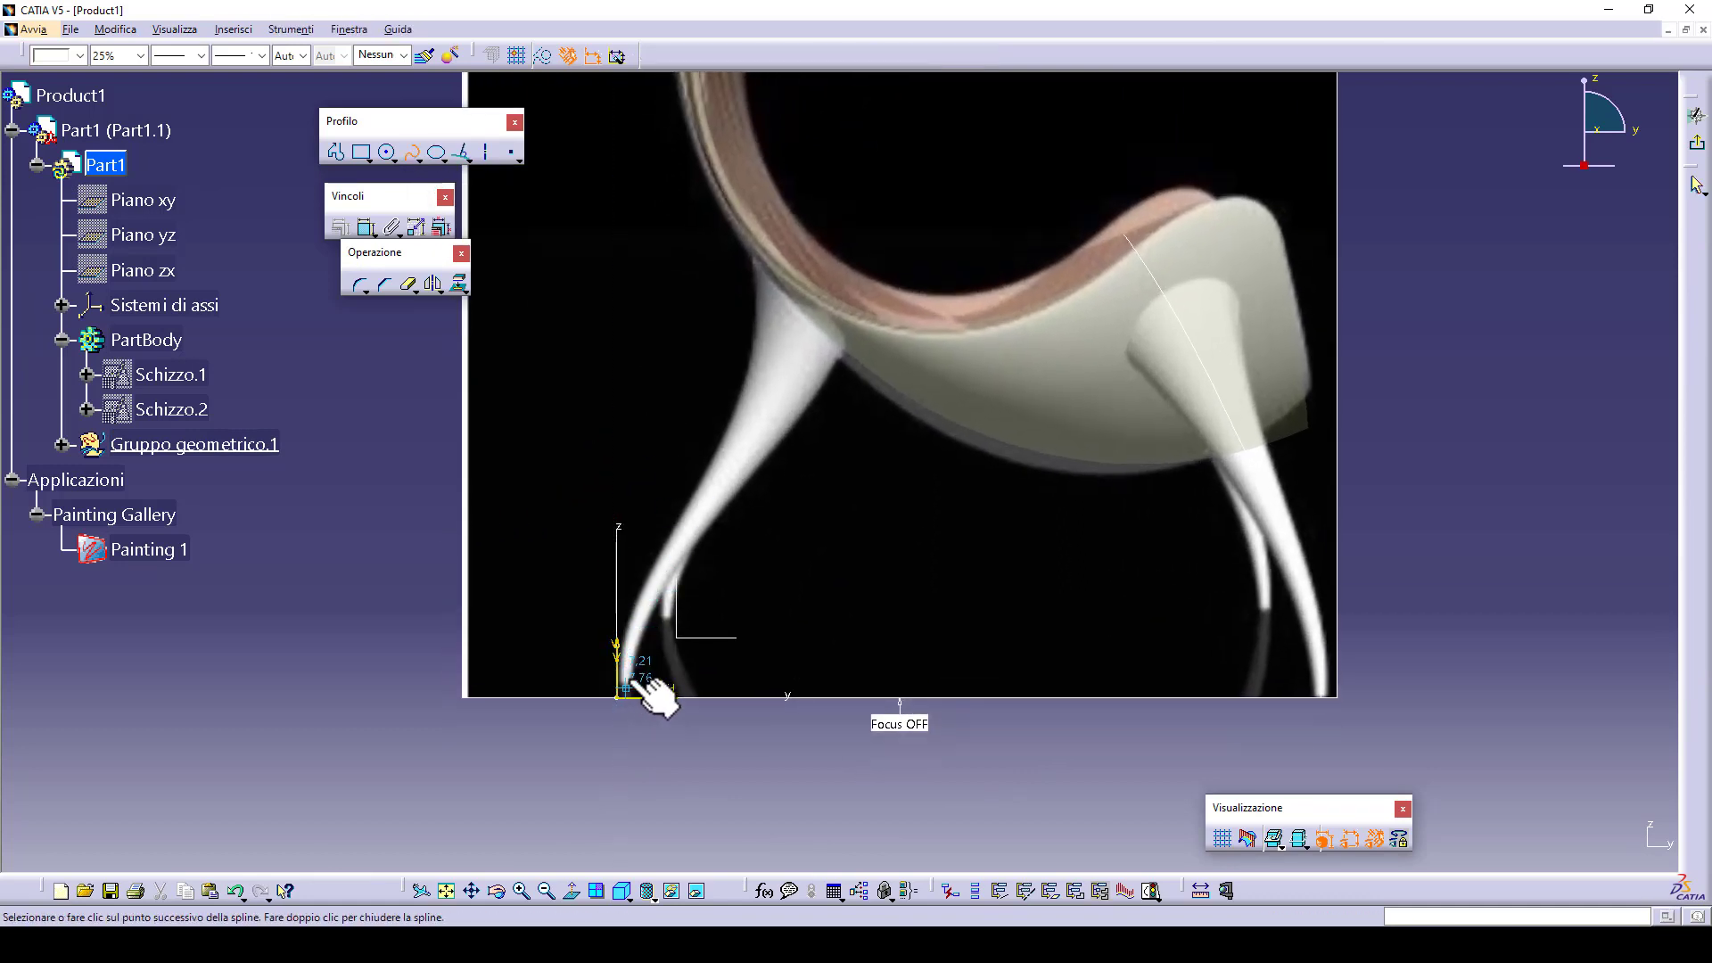
pyautogui.click(650, 585)
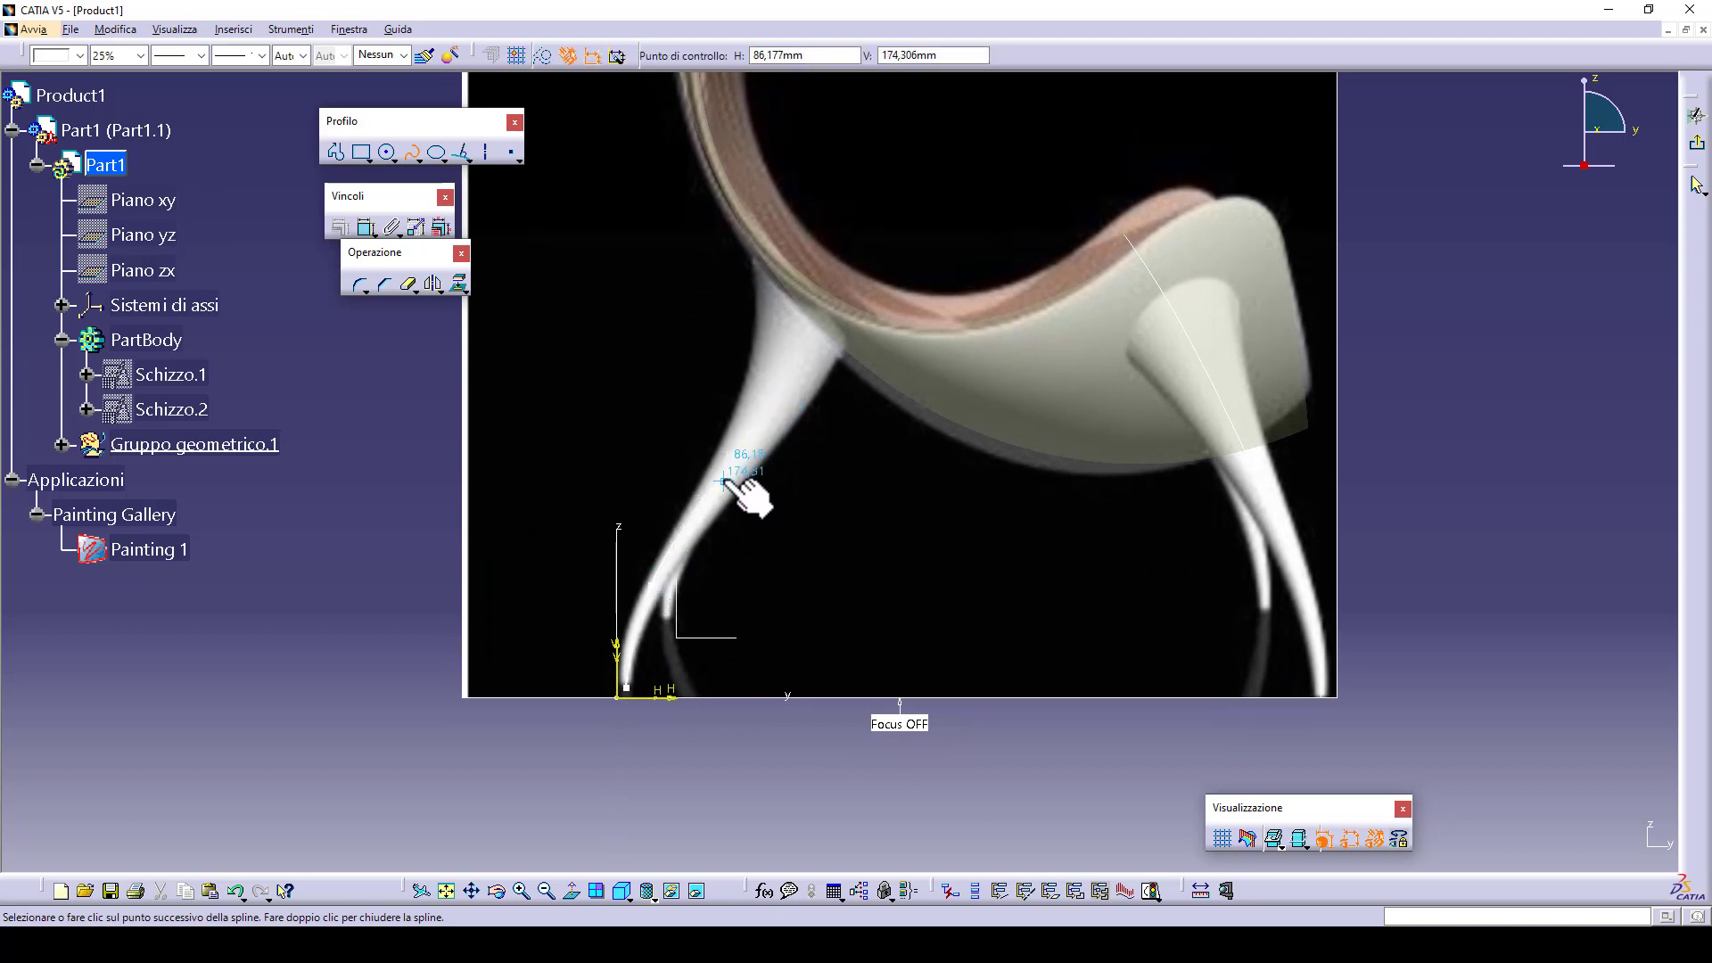
pyautogui.click(778, 375)
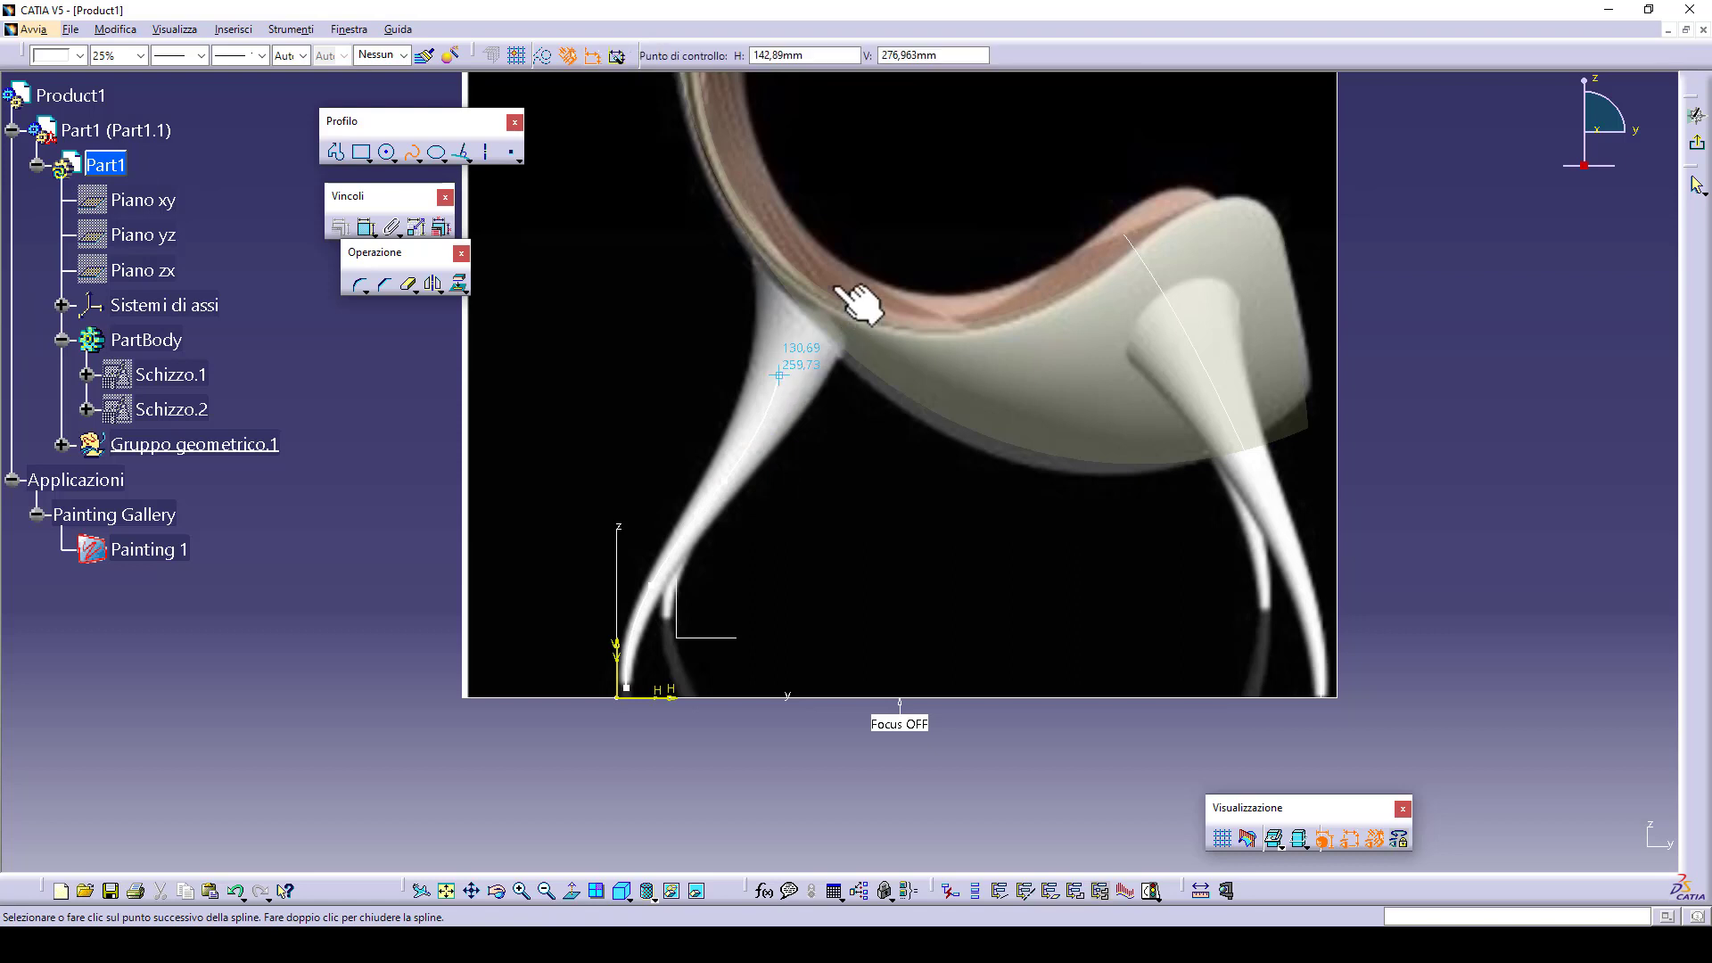
pyautogui.click(835, 236)
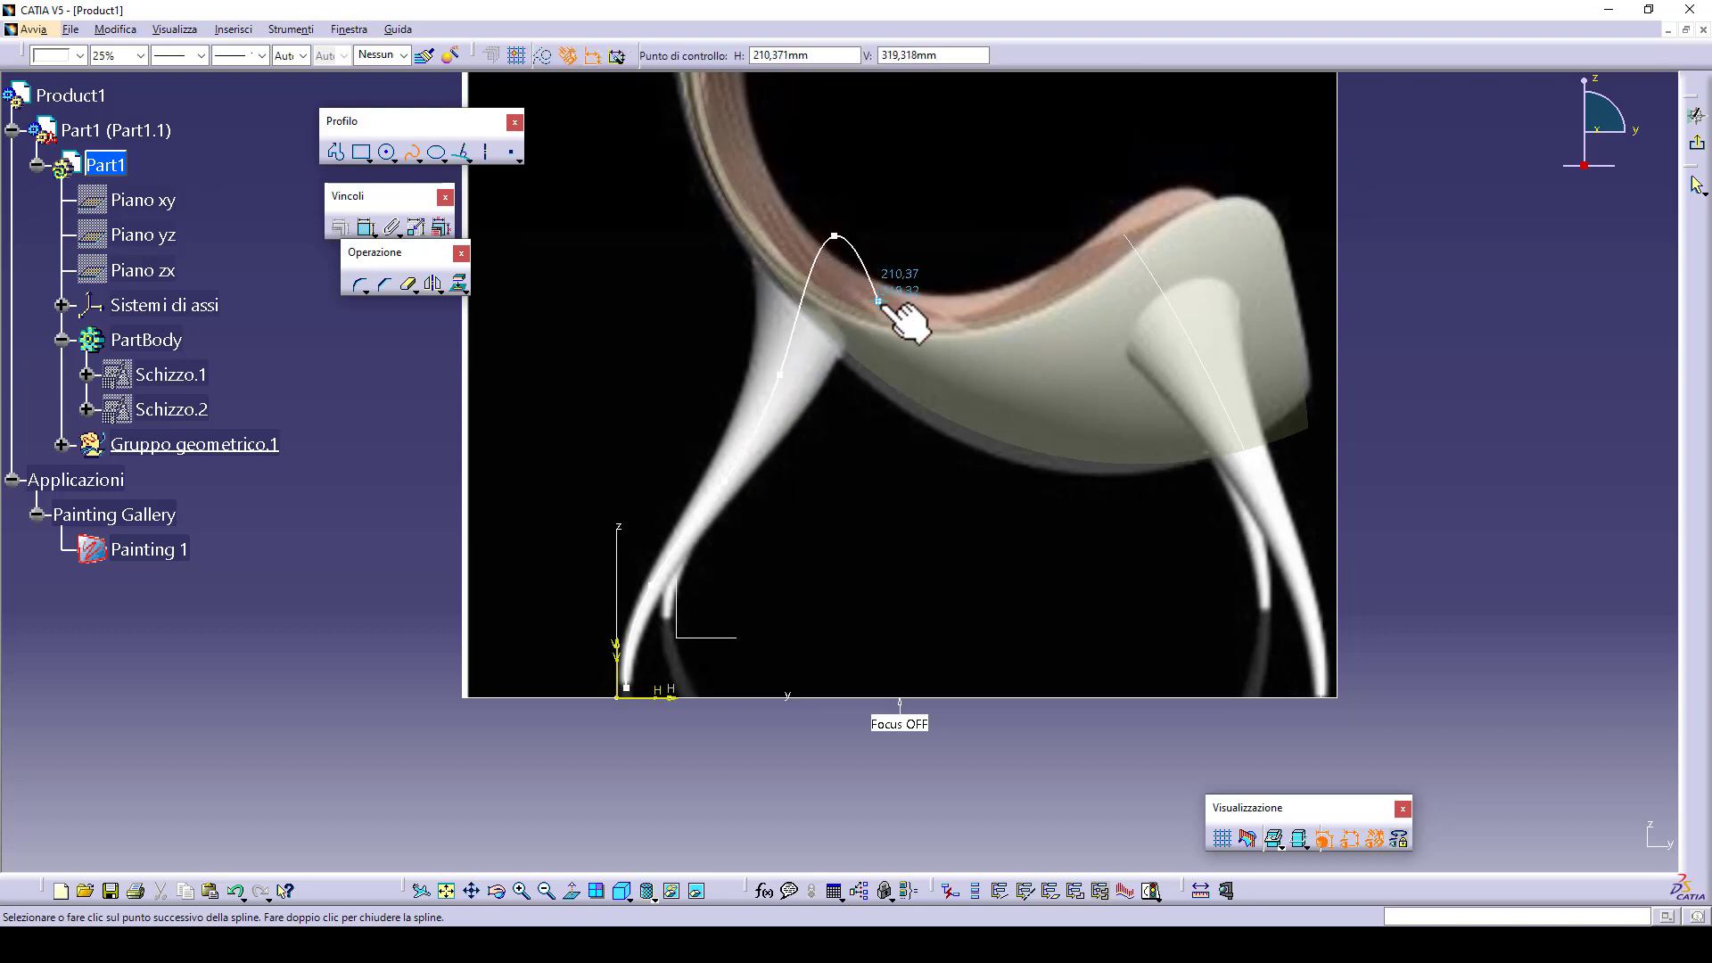
pyautogui.press('Escape')
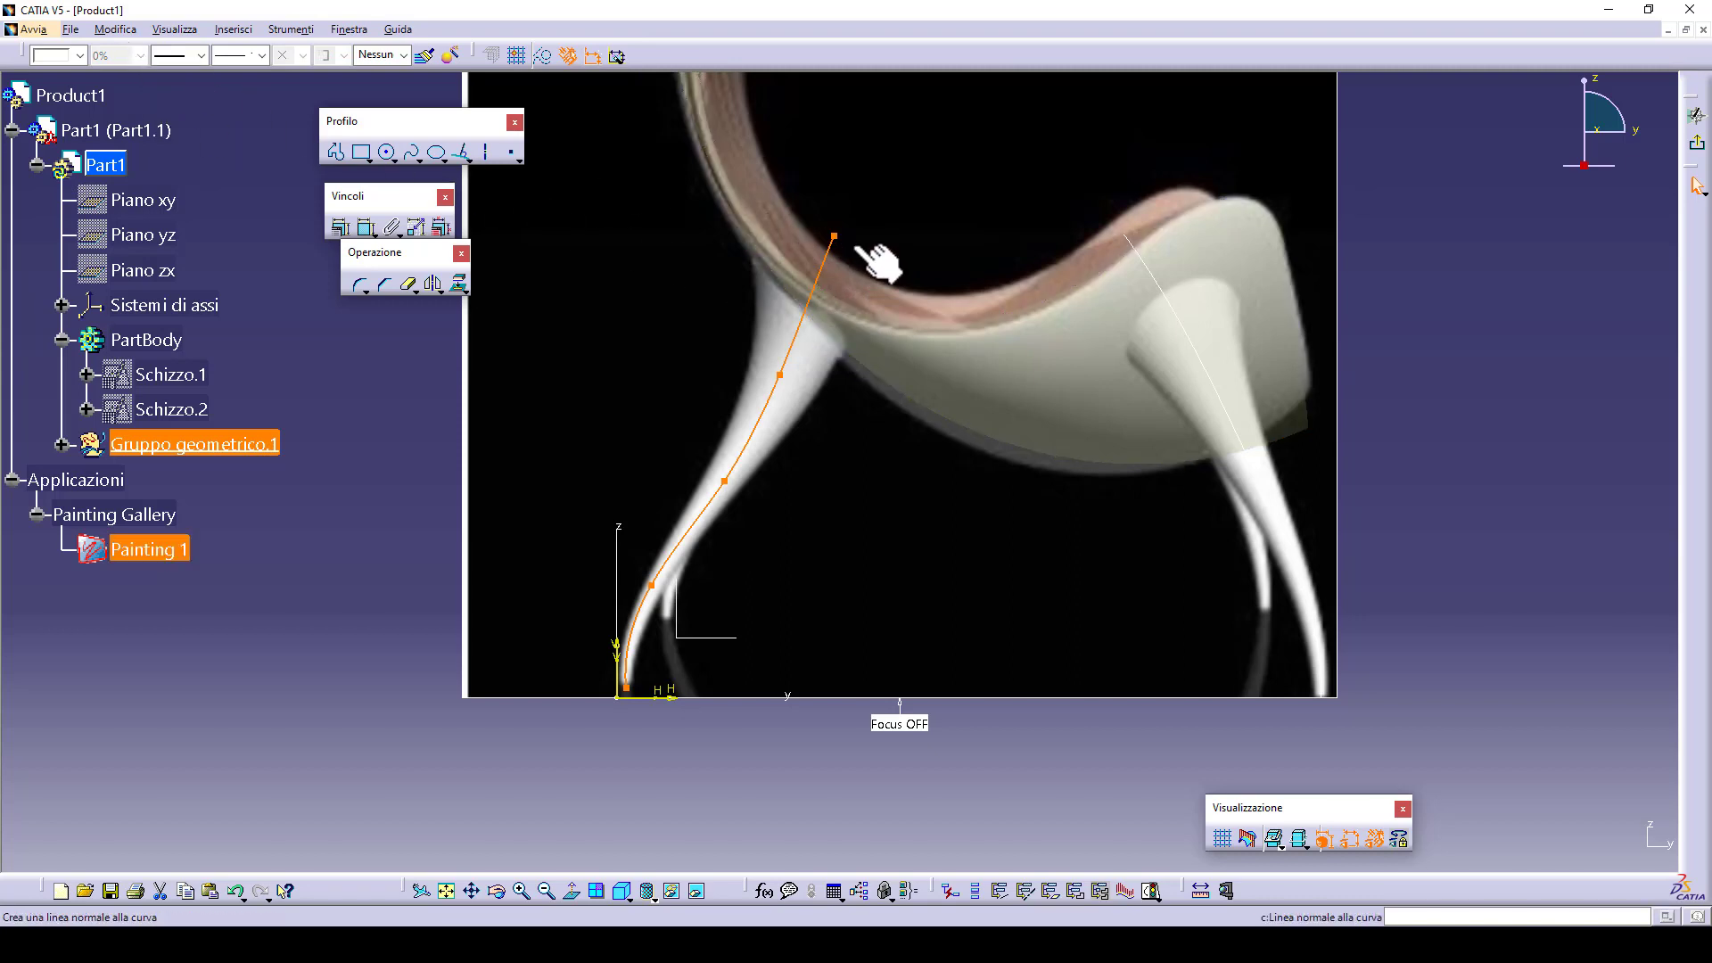
pyautogui.click(1699, 147)
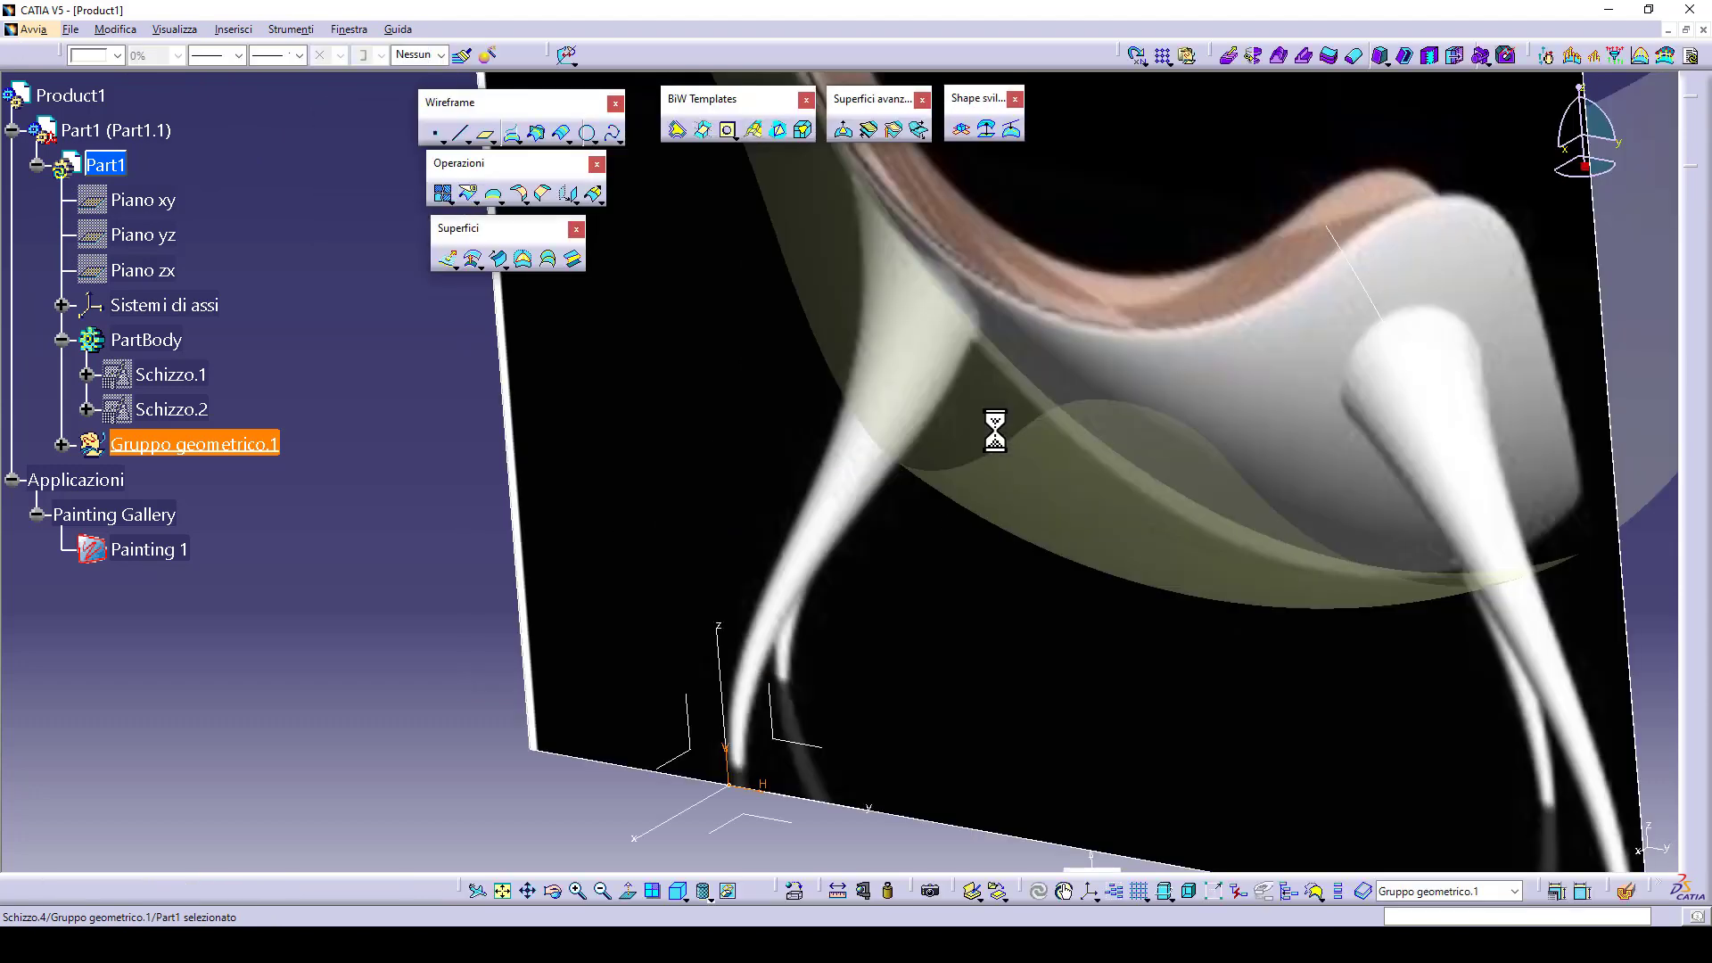
# - Sweep a centre-and-radius circular leg along Schizzo.3, radius growing linearly from 3 mm to 45 mm
pyautogui.moveTo(994, 432); pyautogui.dragTo(779, 500, button='middle')
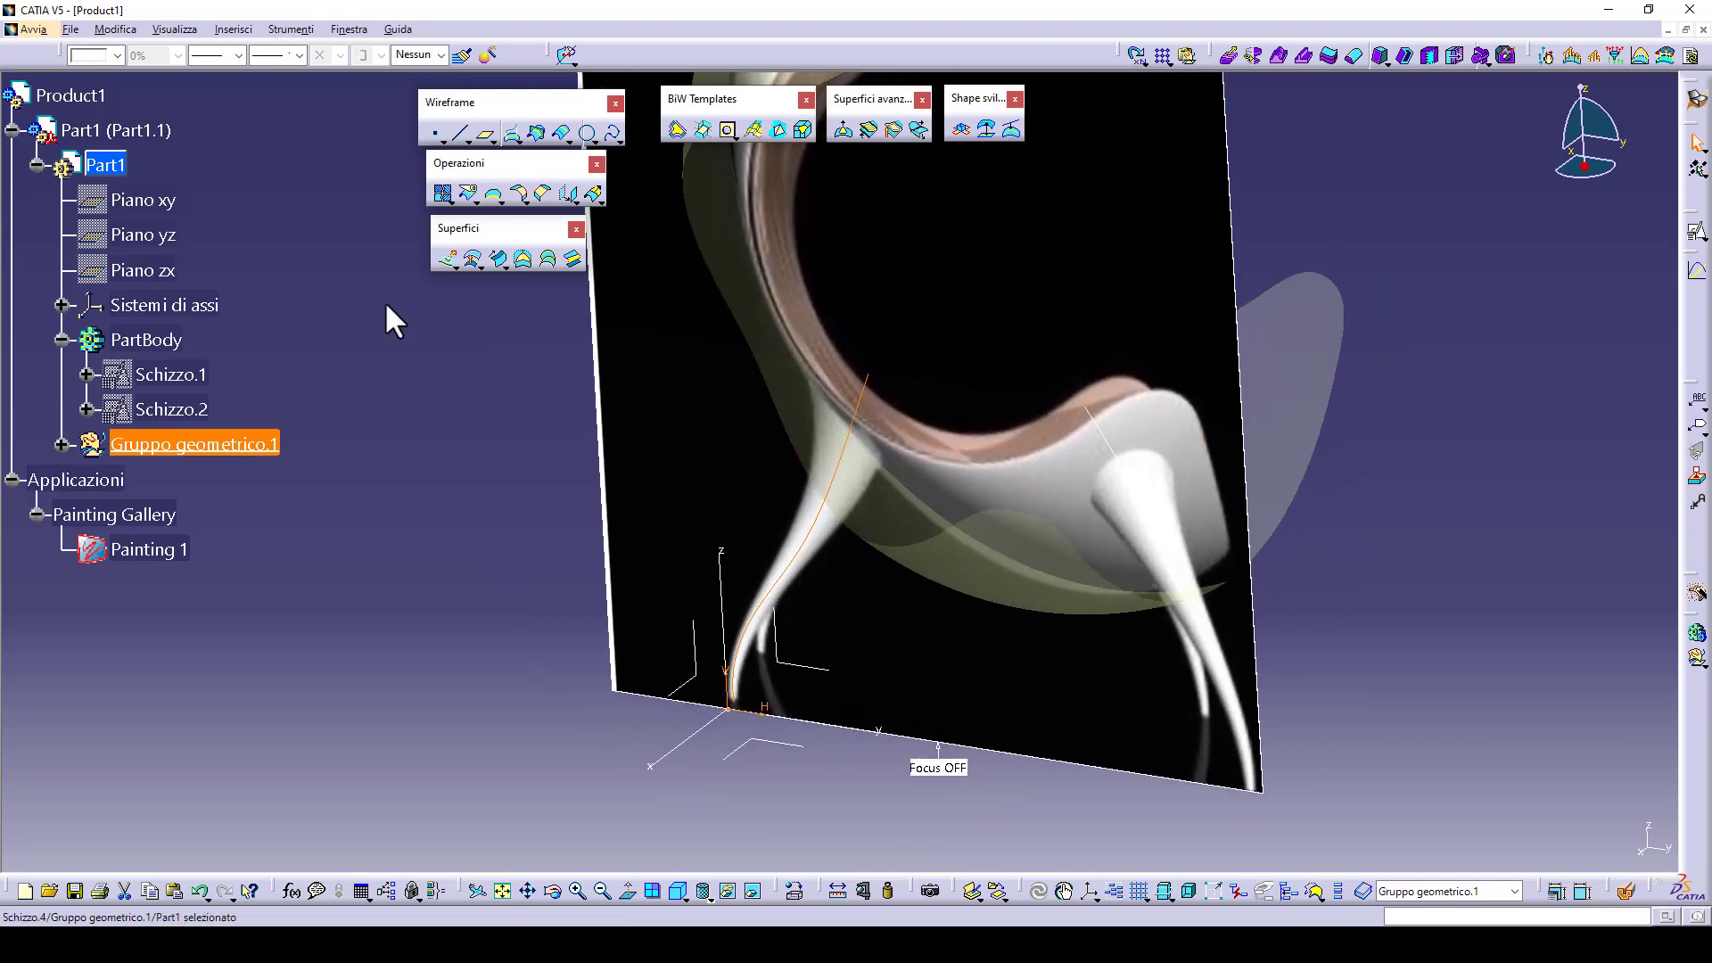
pyautogui.click(497, 260)
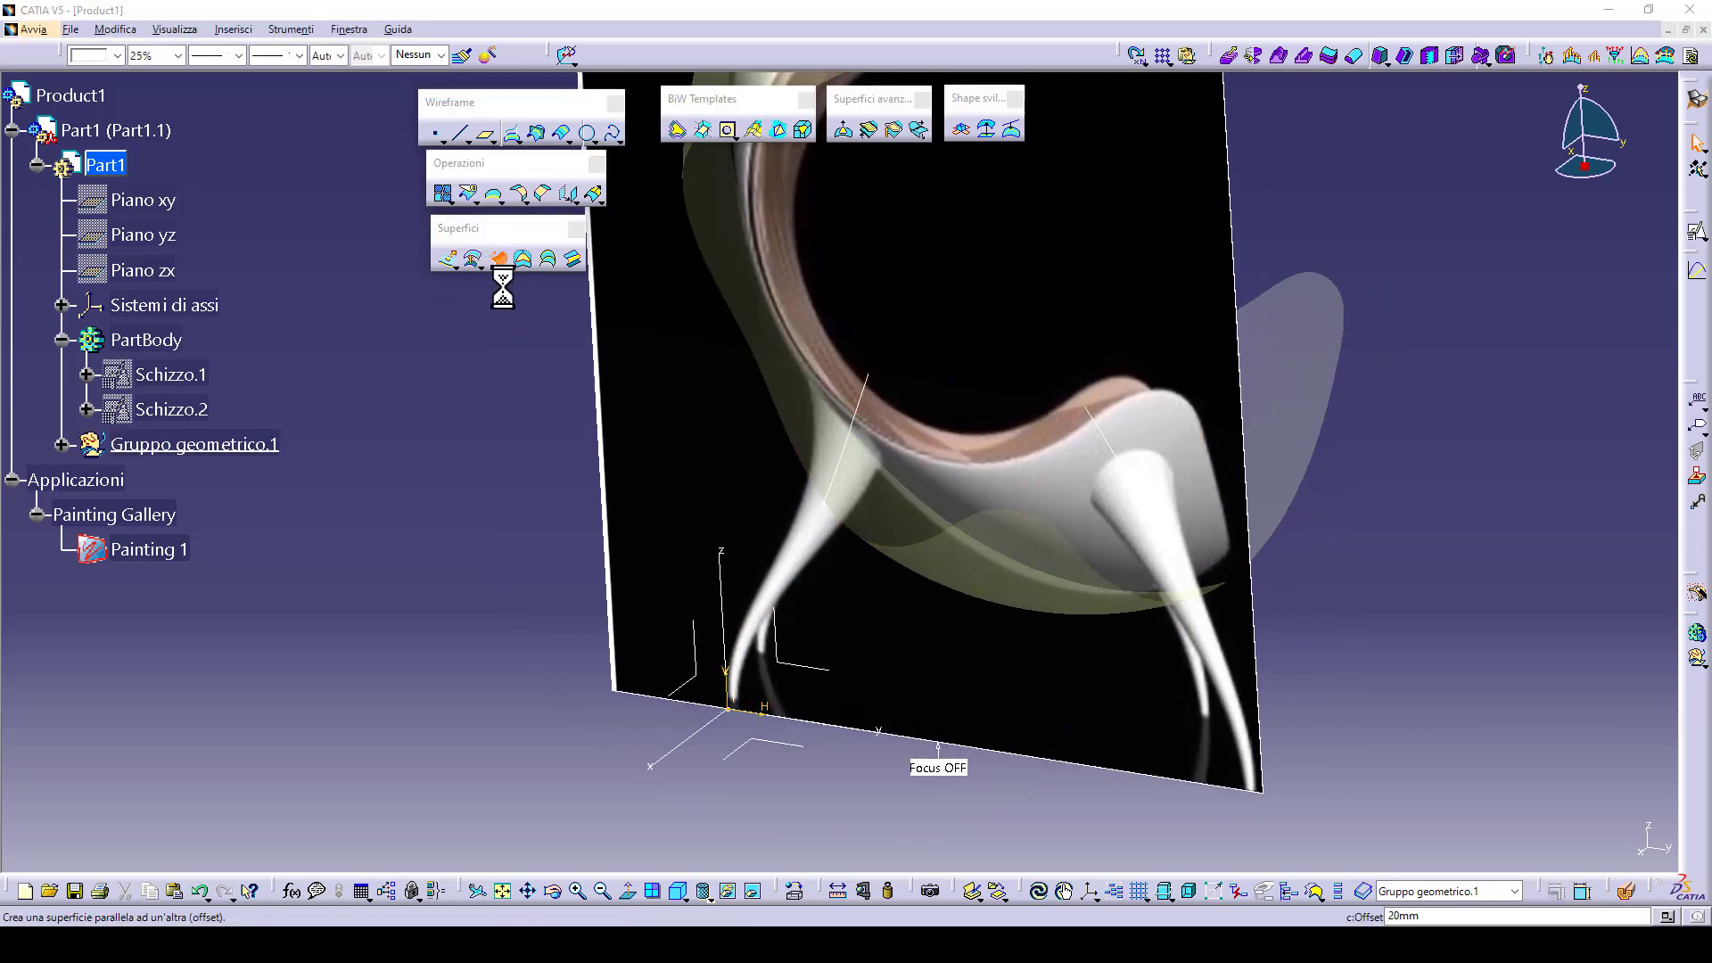
pyautogui.moveTo(1073, 446); pyautogui.dragTo(863, 505, button='middle')
pyautogui.click(1397, 135)
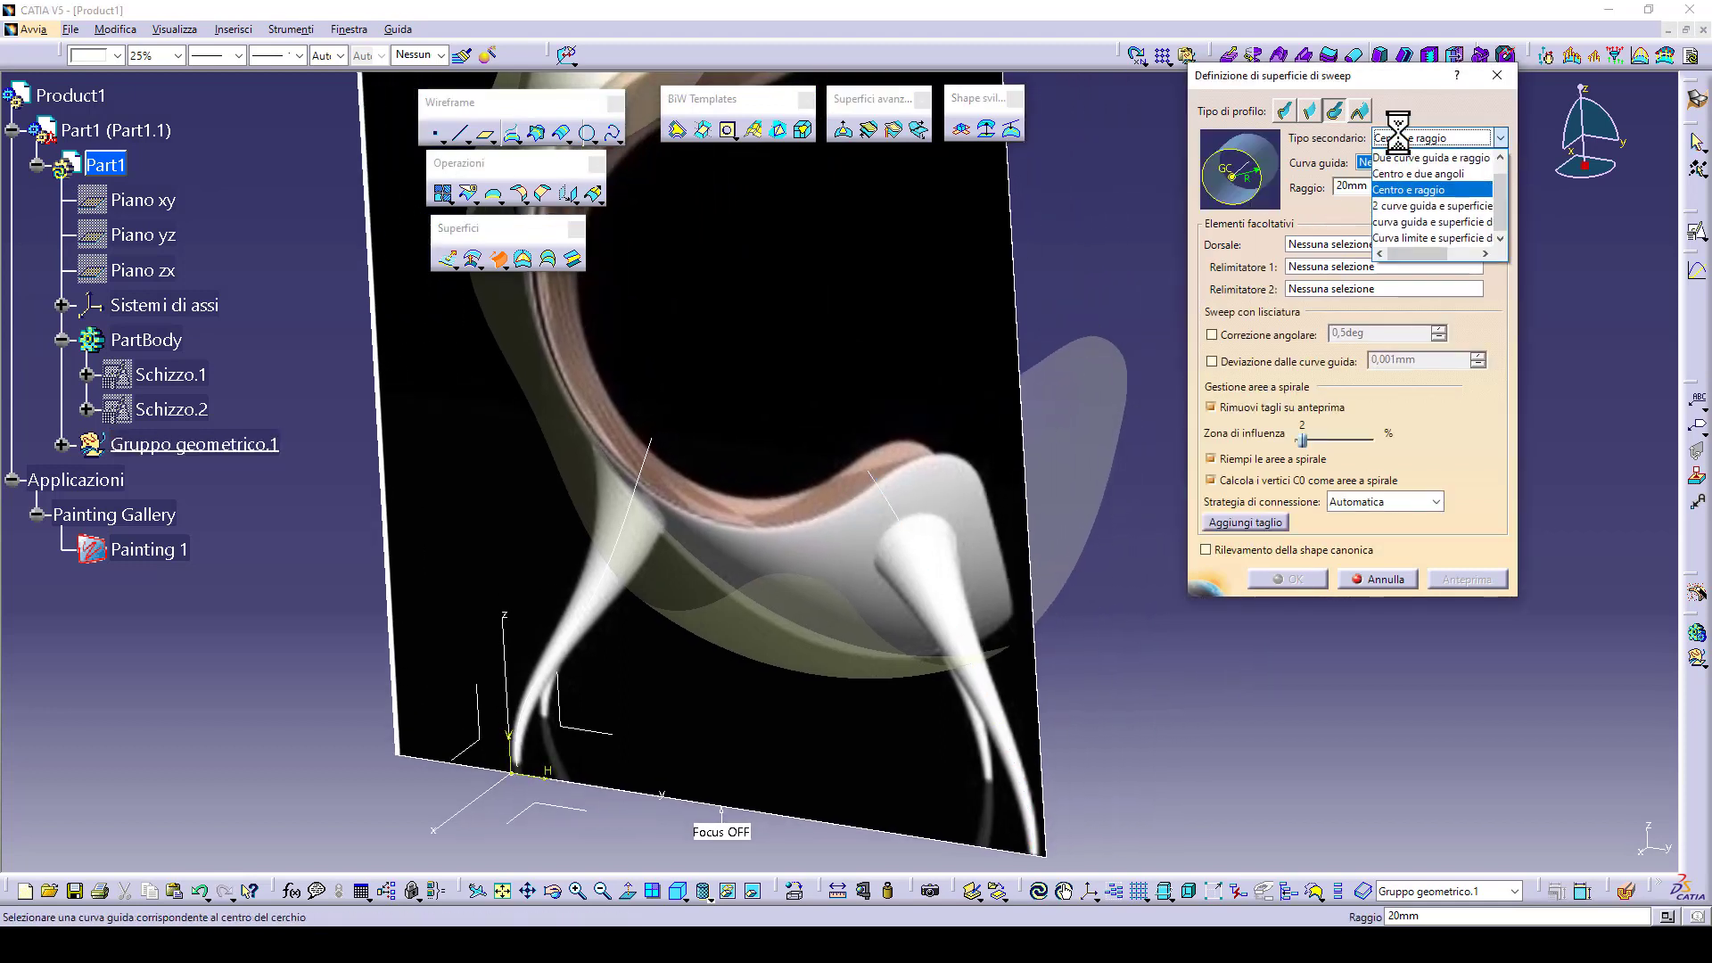
pyautogui.click(1336, 114)
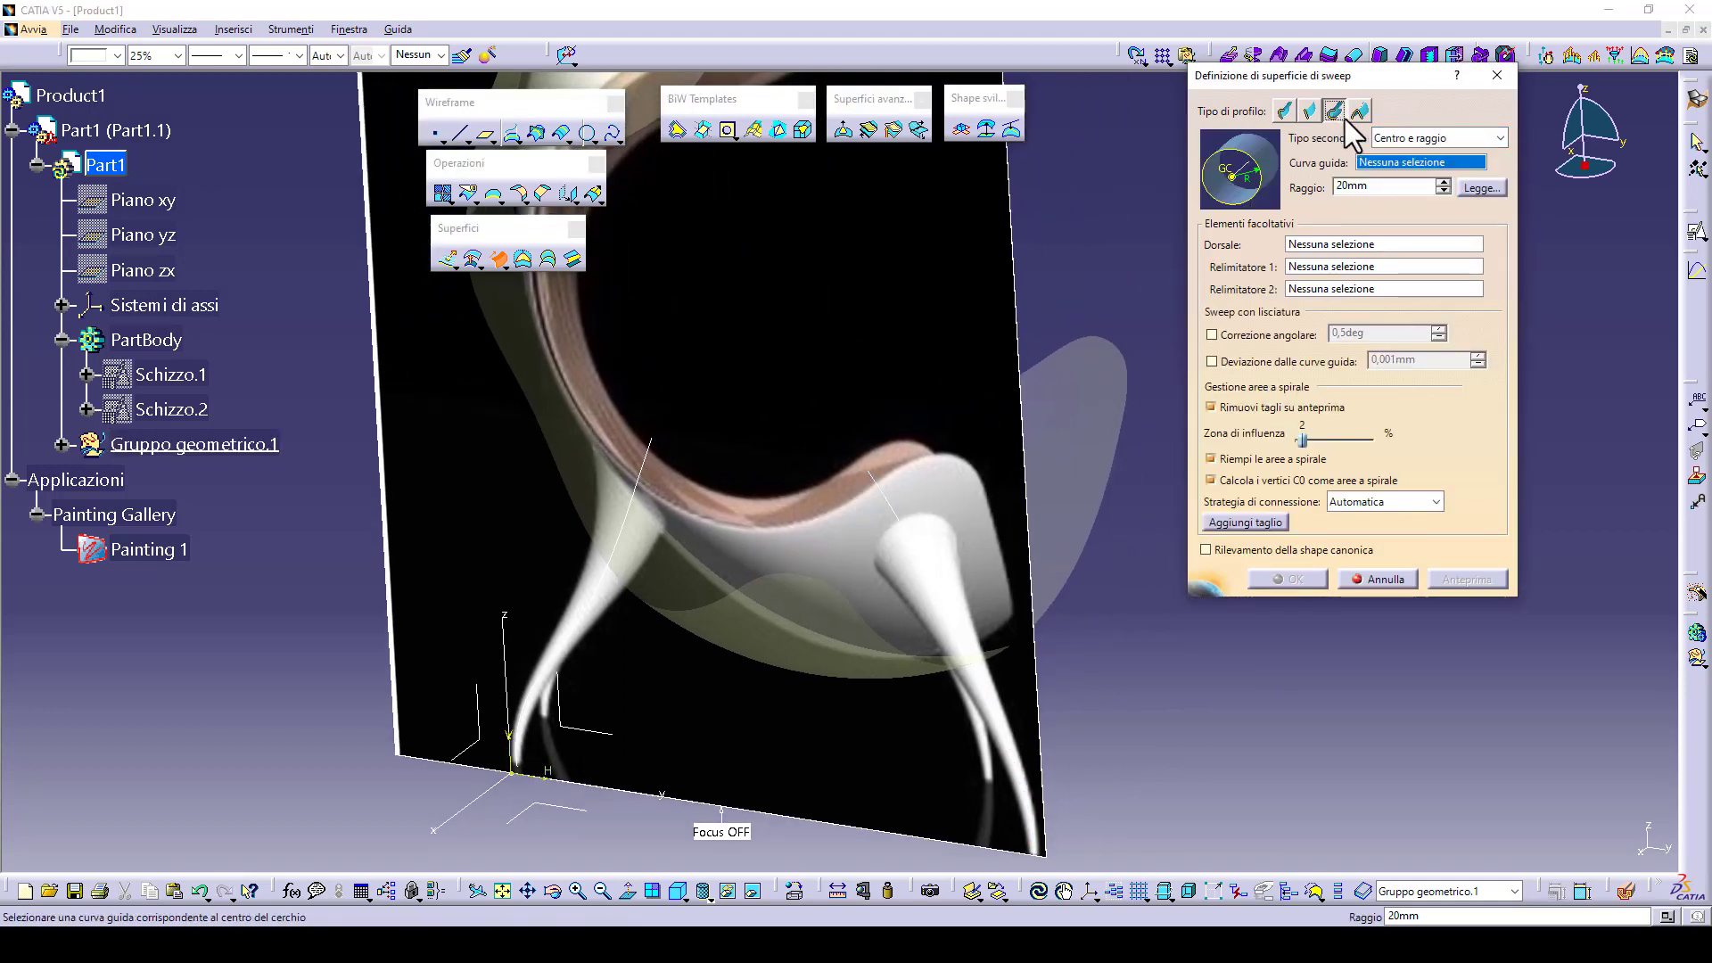
pyautogui.click(1407, 141)
pyautogui.click(1423, 190)
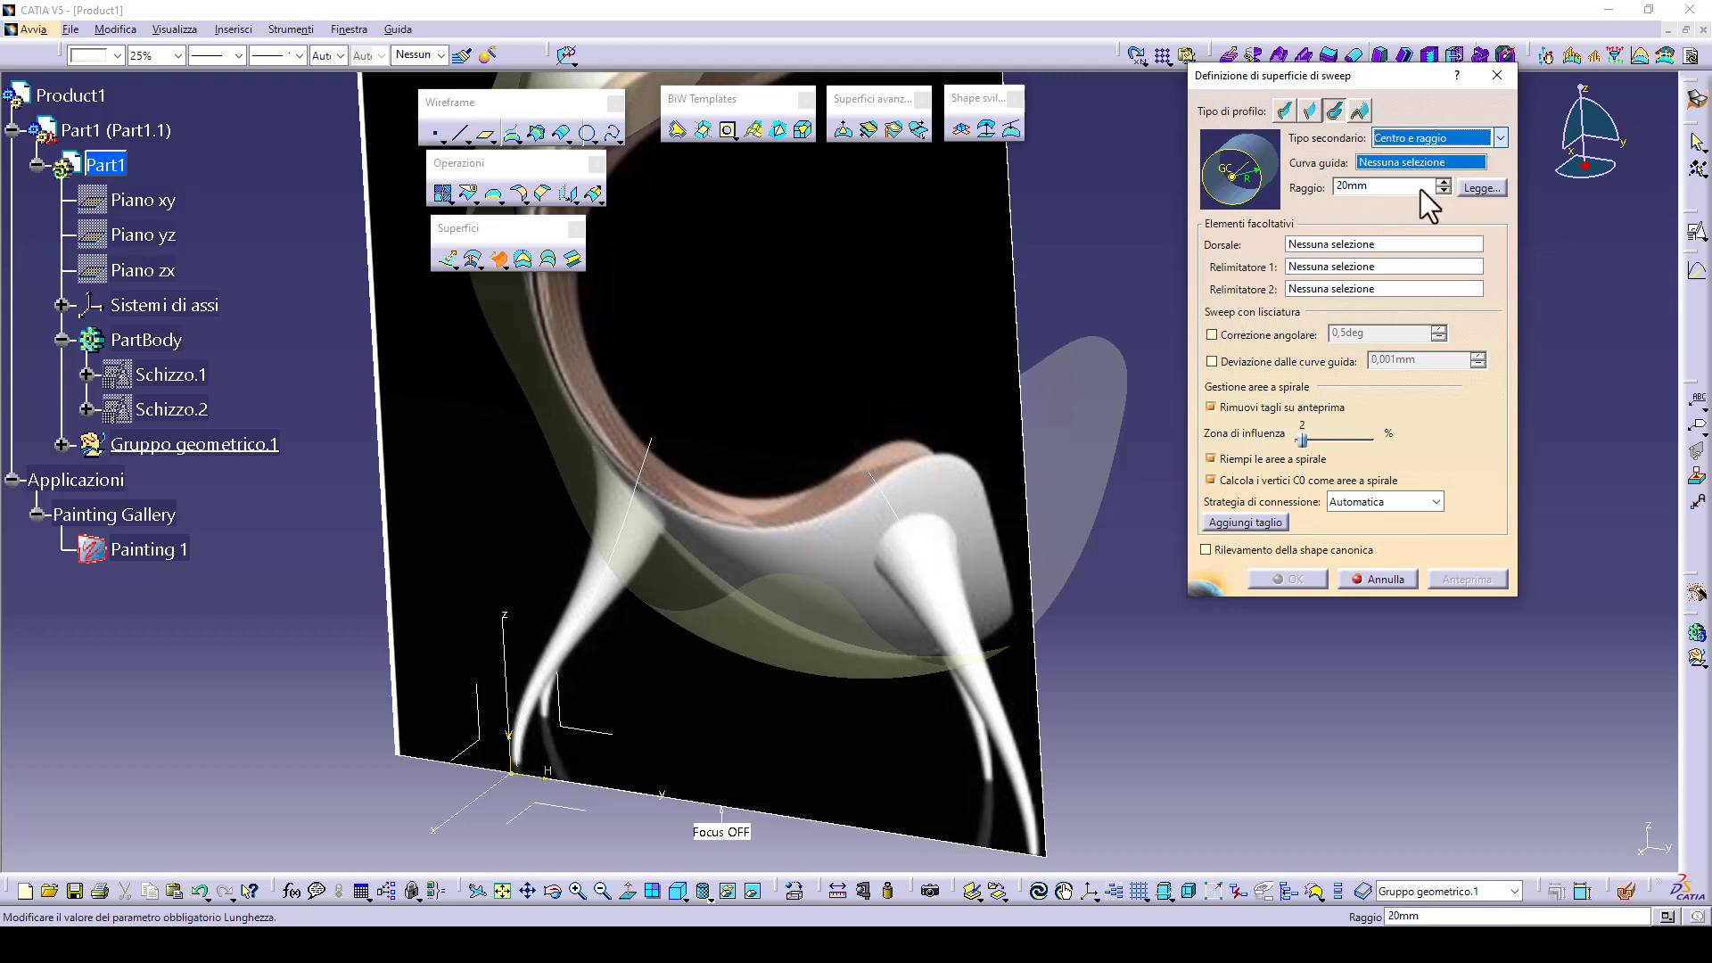
pyautogui.click(1475, 189)
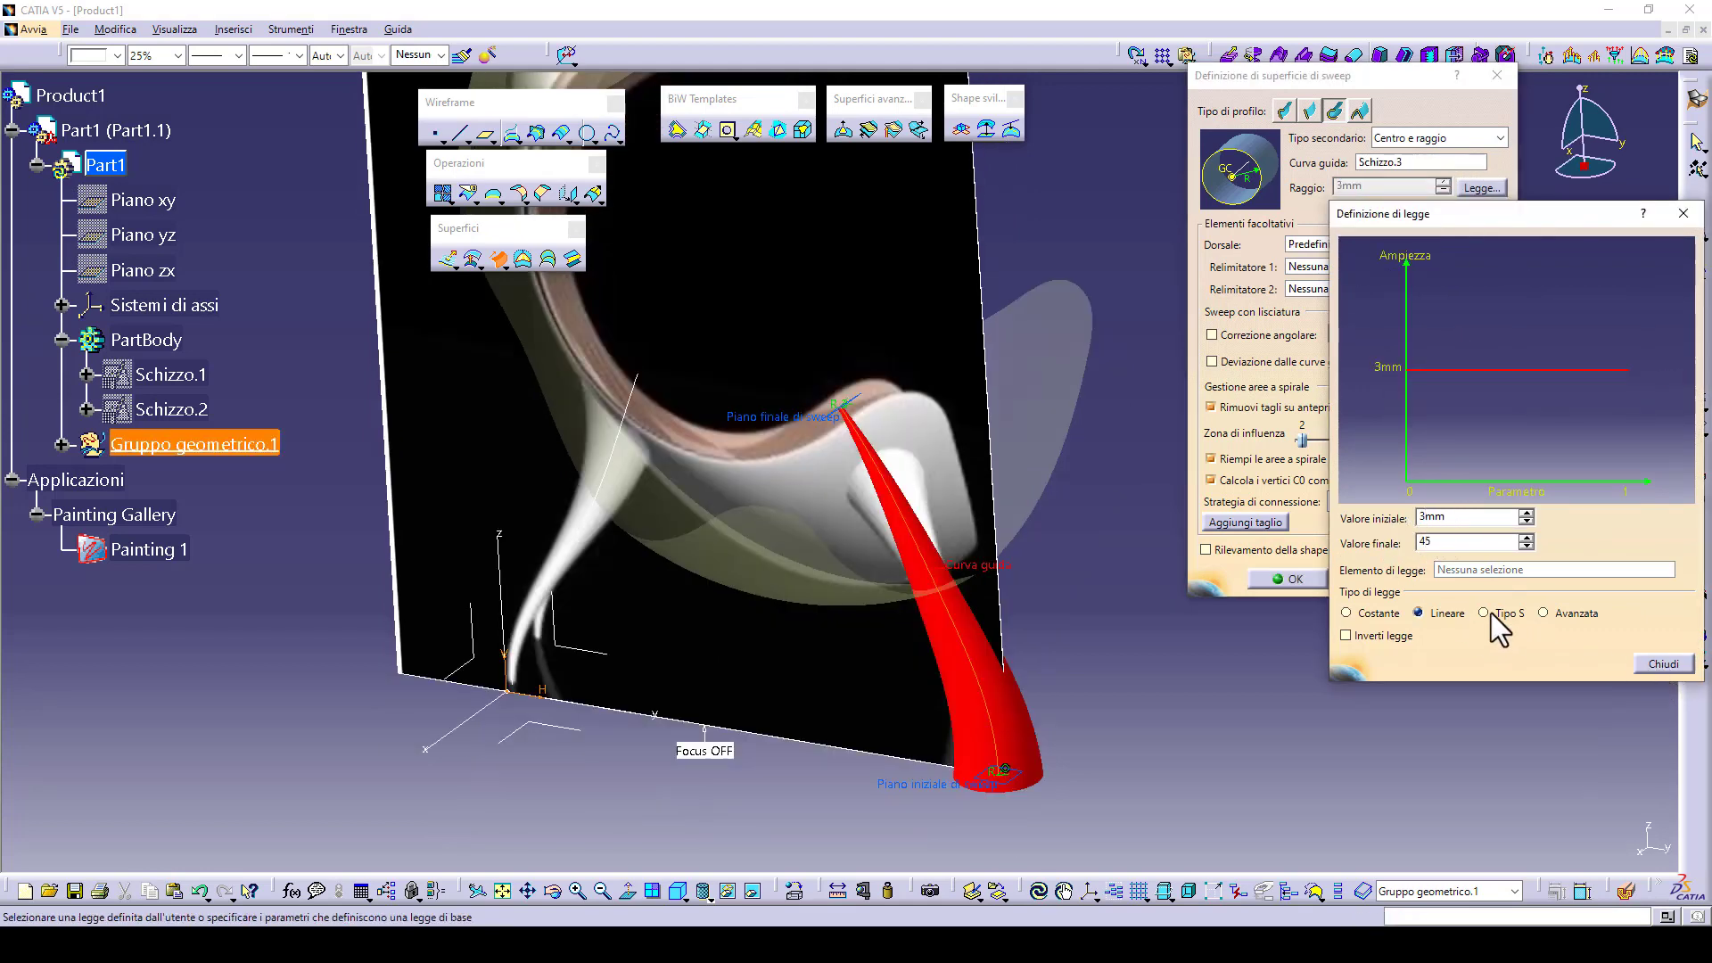
pyautogui.click(1657, 664)
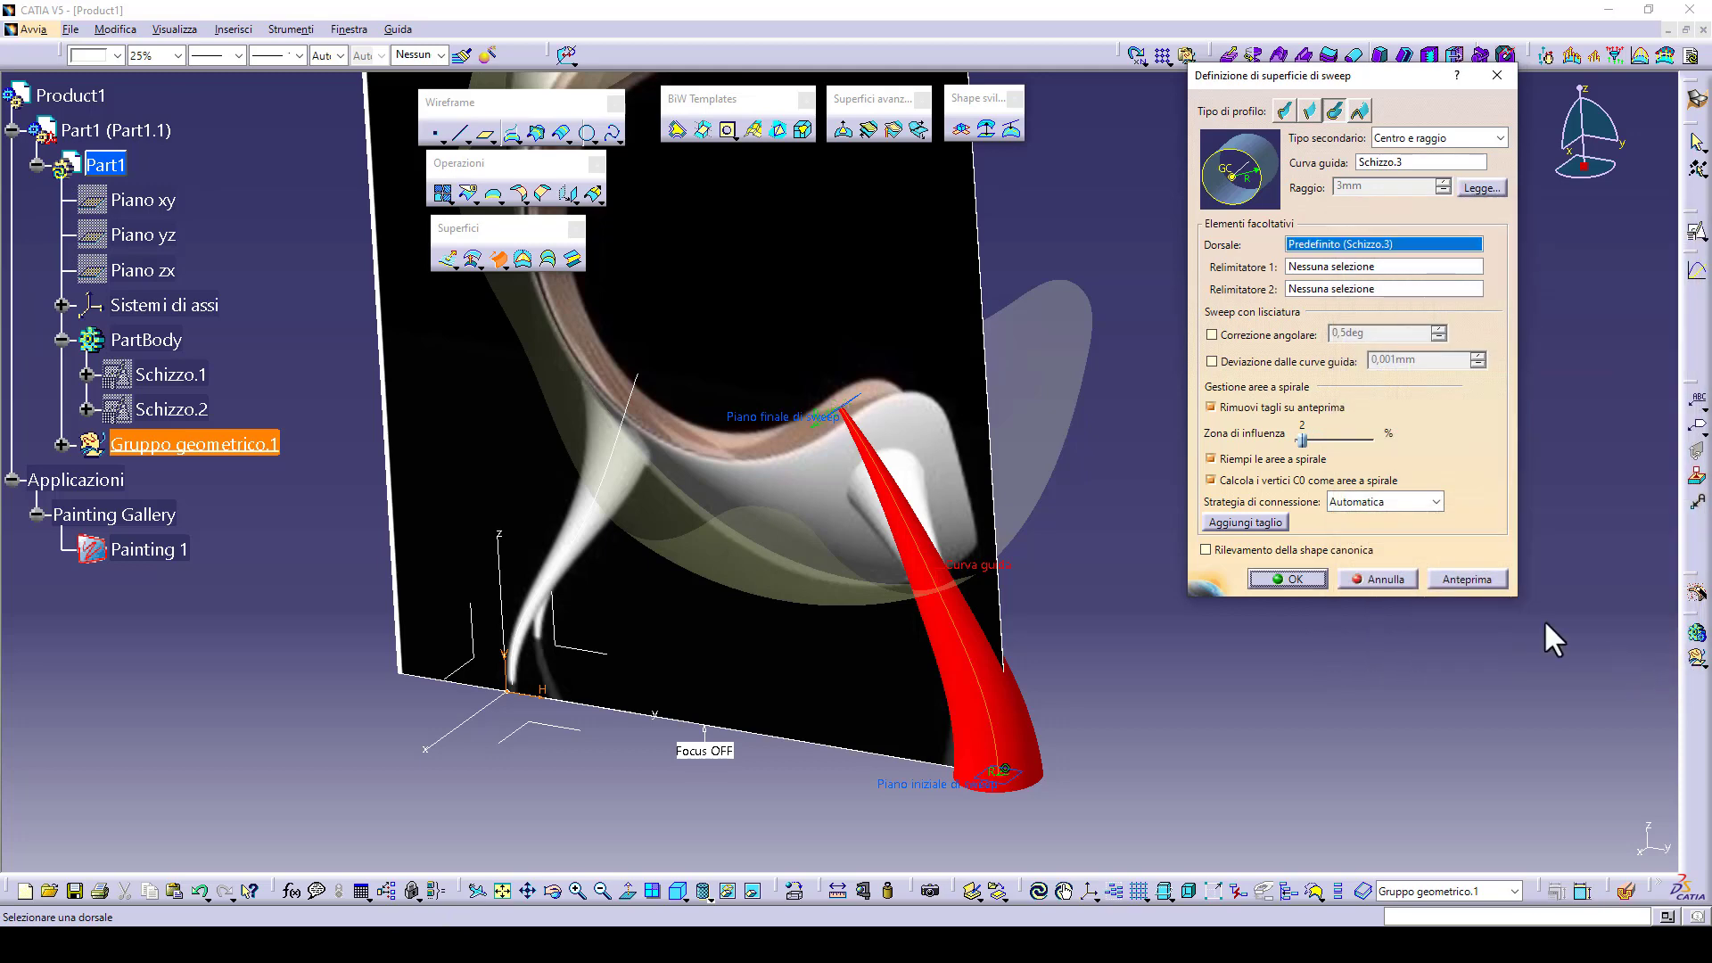
pyautogui.click(1467, 580)
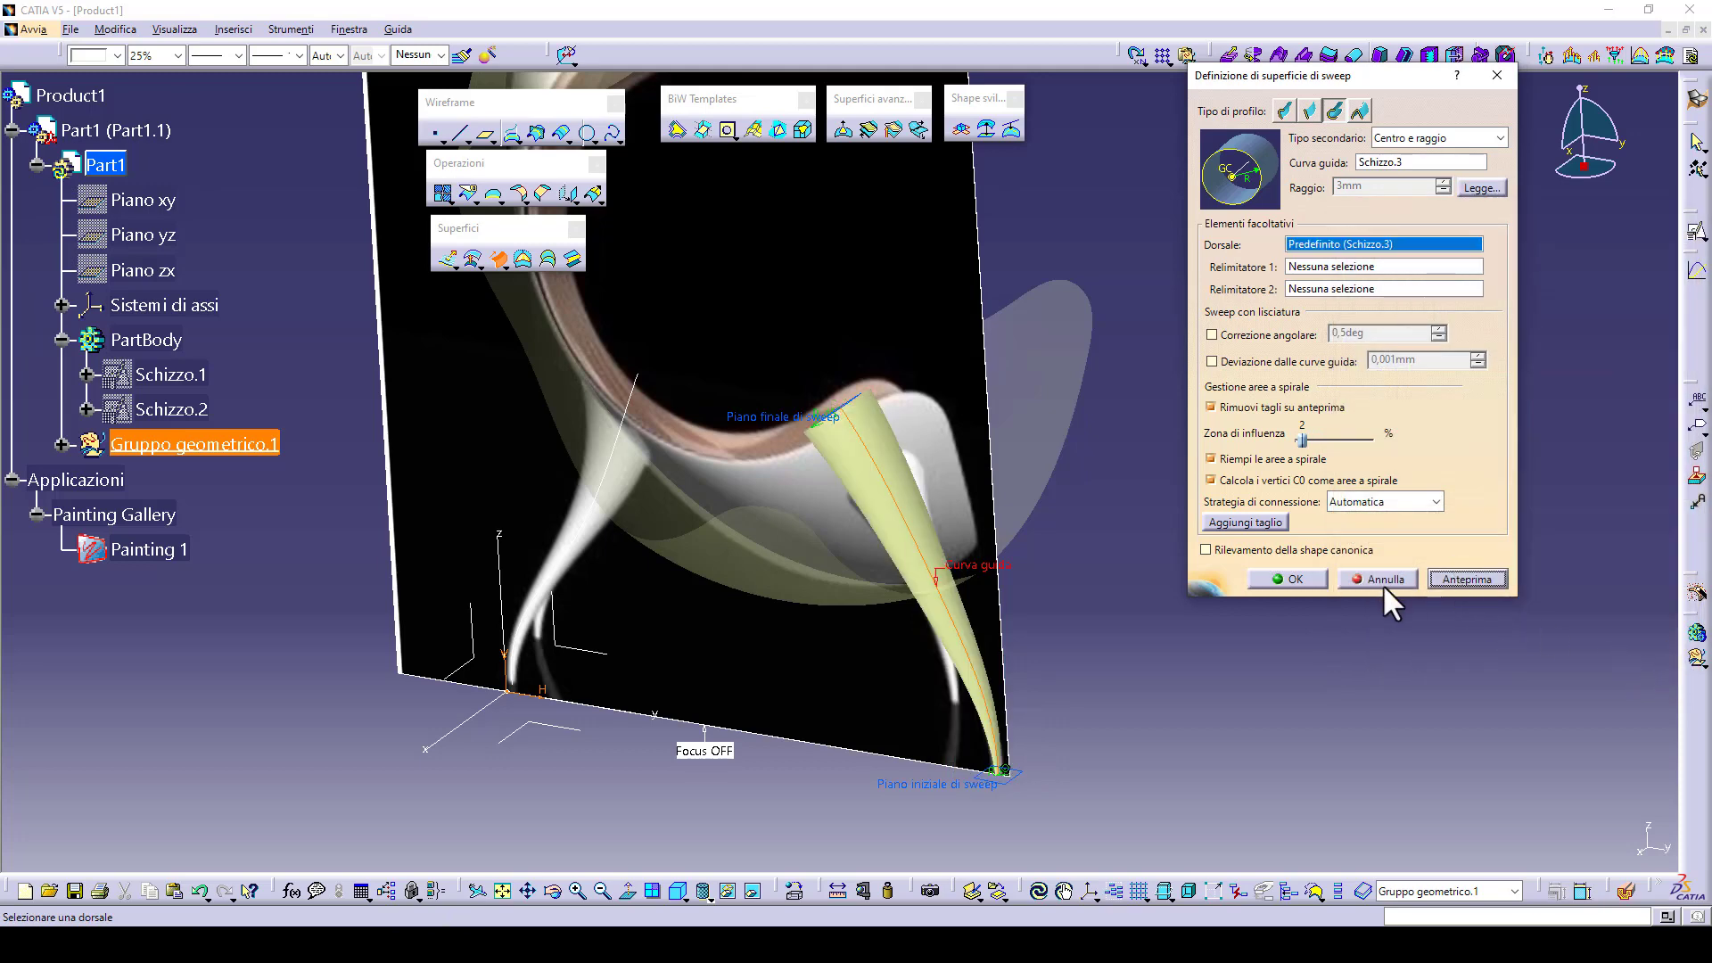
pyautogui.click(1284, 579)
pyautogui.moveTo(967, 564)
pyautogui.mouseDown(button='middle')
pyautogui.moveTo(1025, 573)
pyautogui.moveTo(1089, 618)
pyautogui.mouseUp(button='middle')
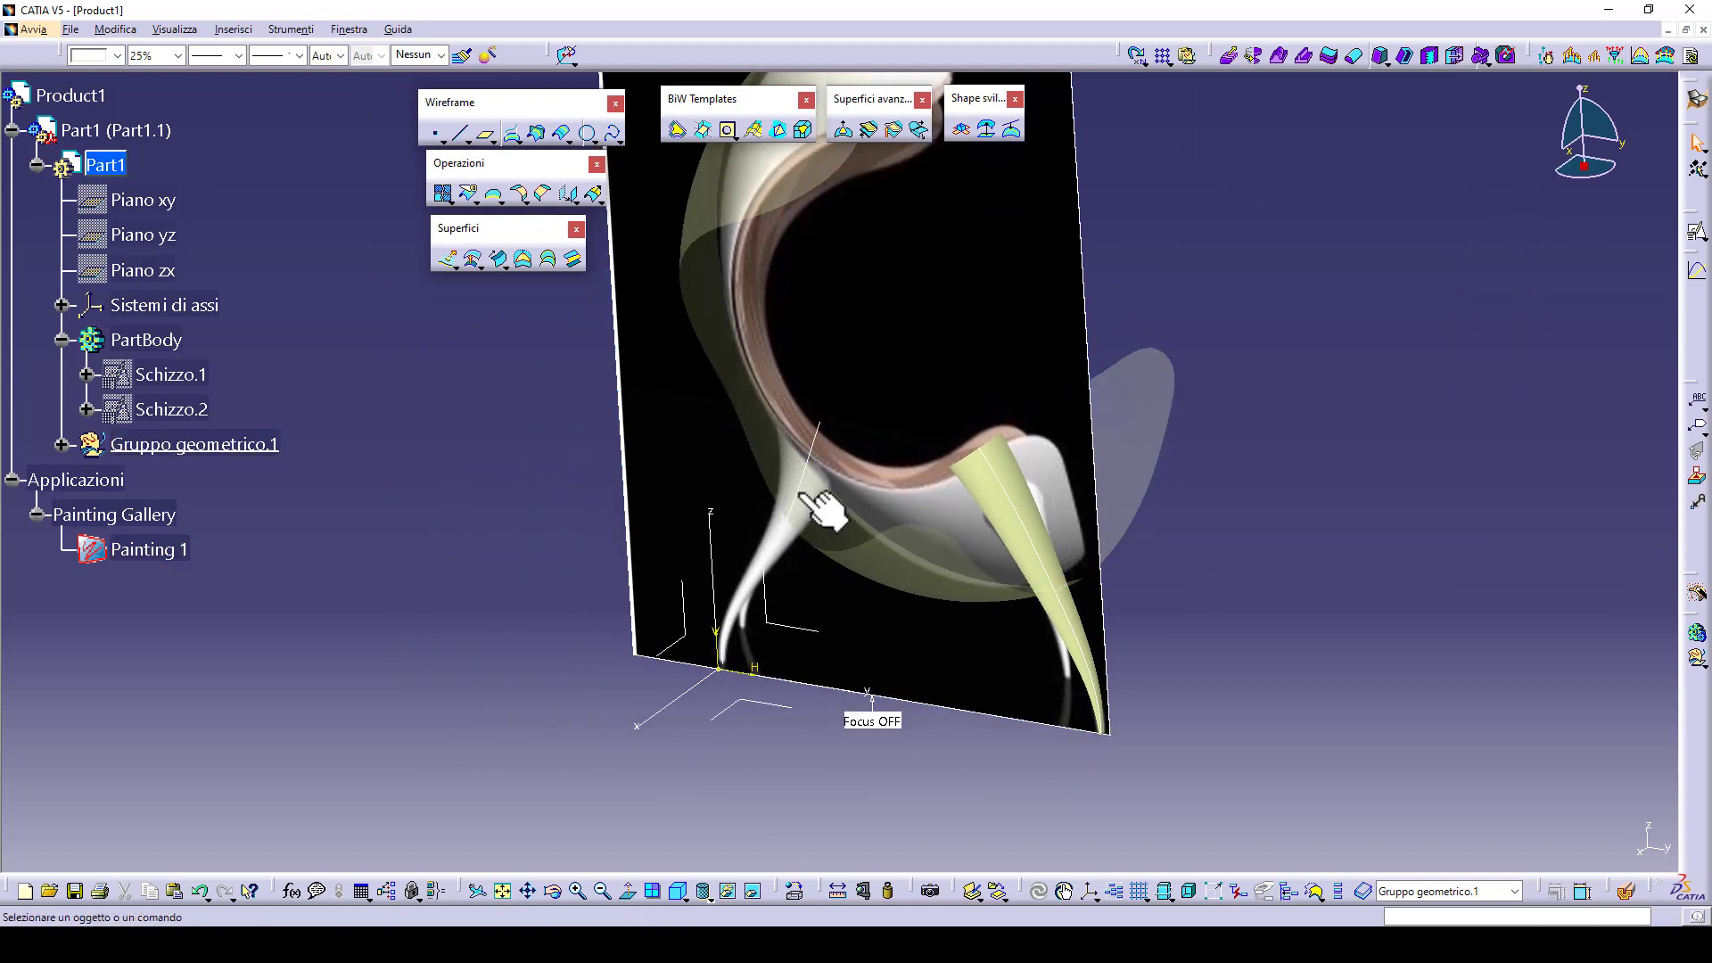
# - Sweep the second circular leg along Schizzo.4 with a linear radius law between 45 mm and 3 mm
pyautogui.click(498, 260)
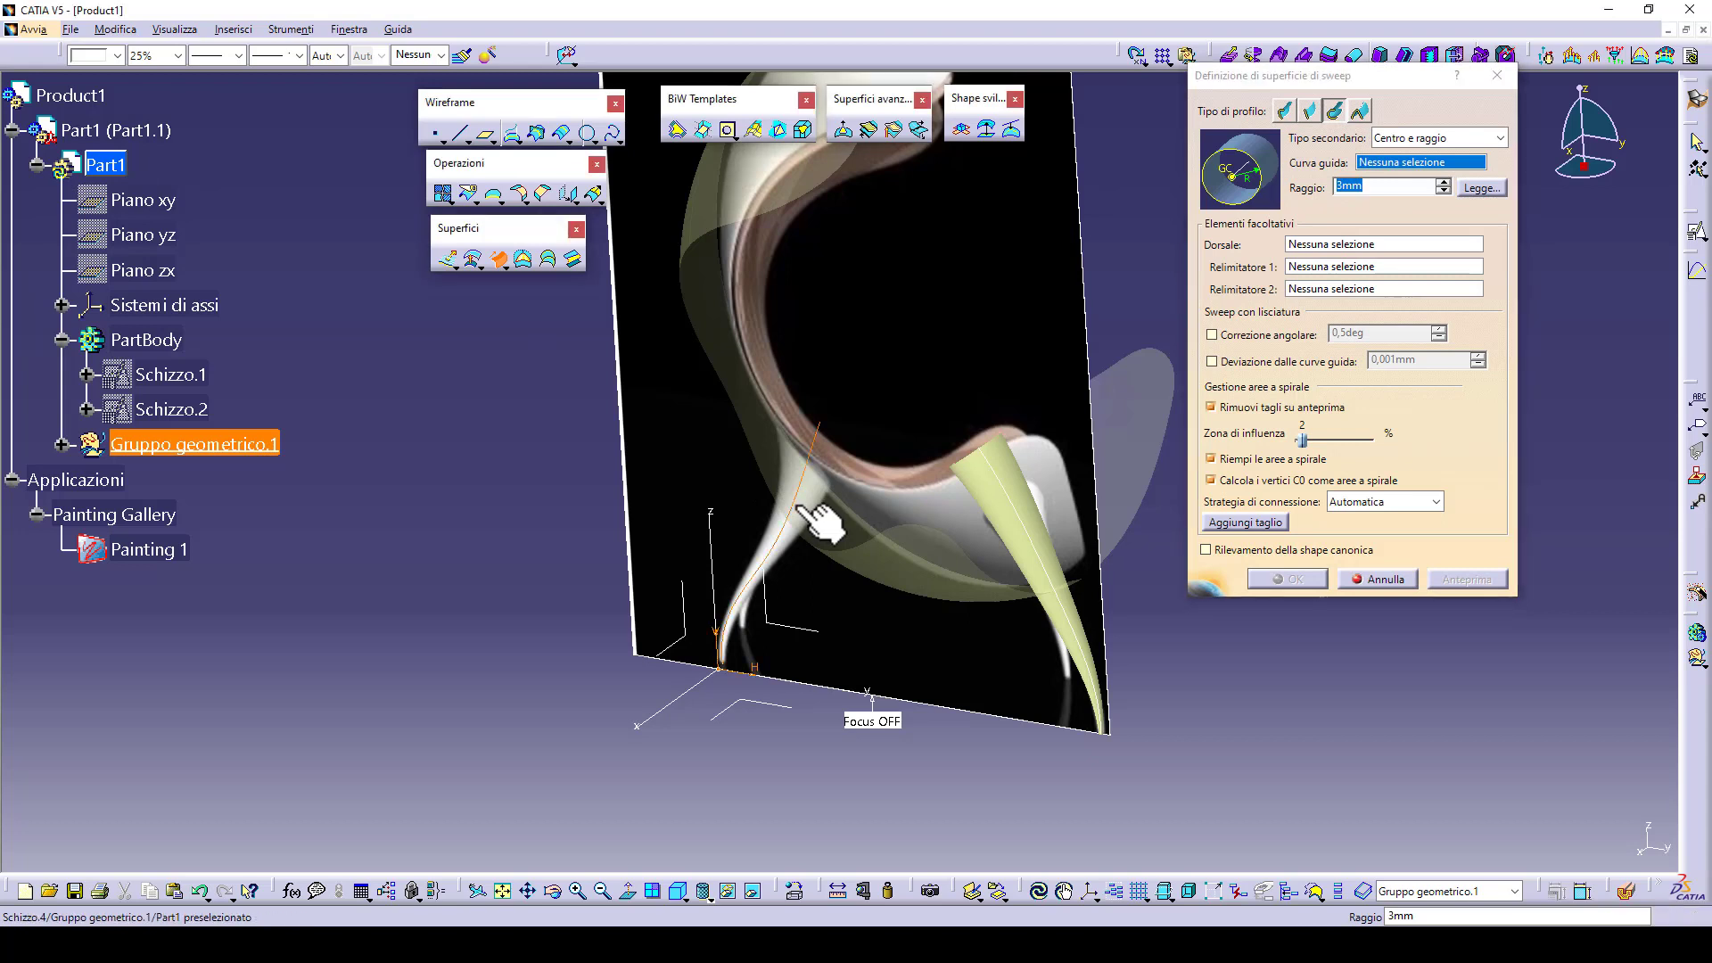
pyautogui.click(1481, 189)
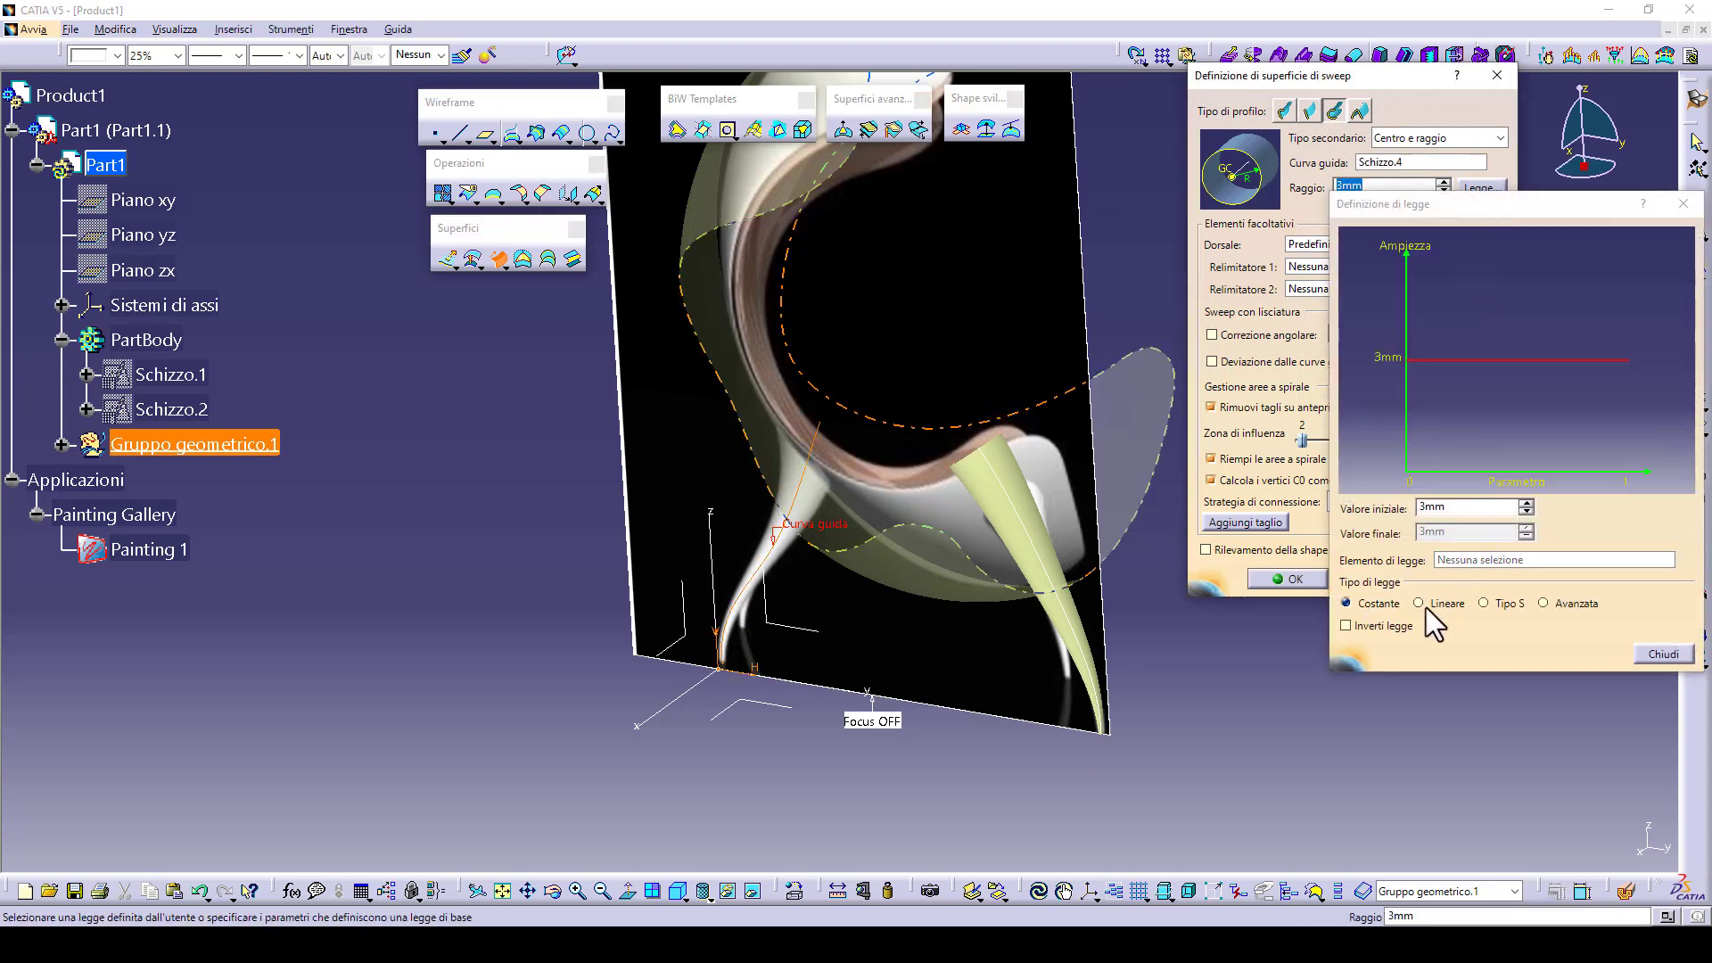
pyautogui.click(1418, 604)
pyautogui.write('45')
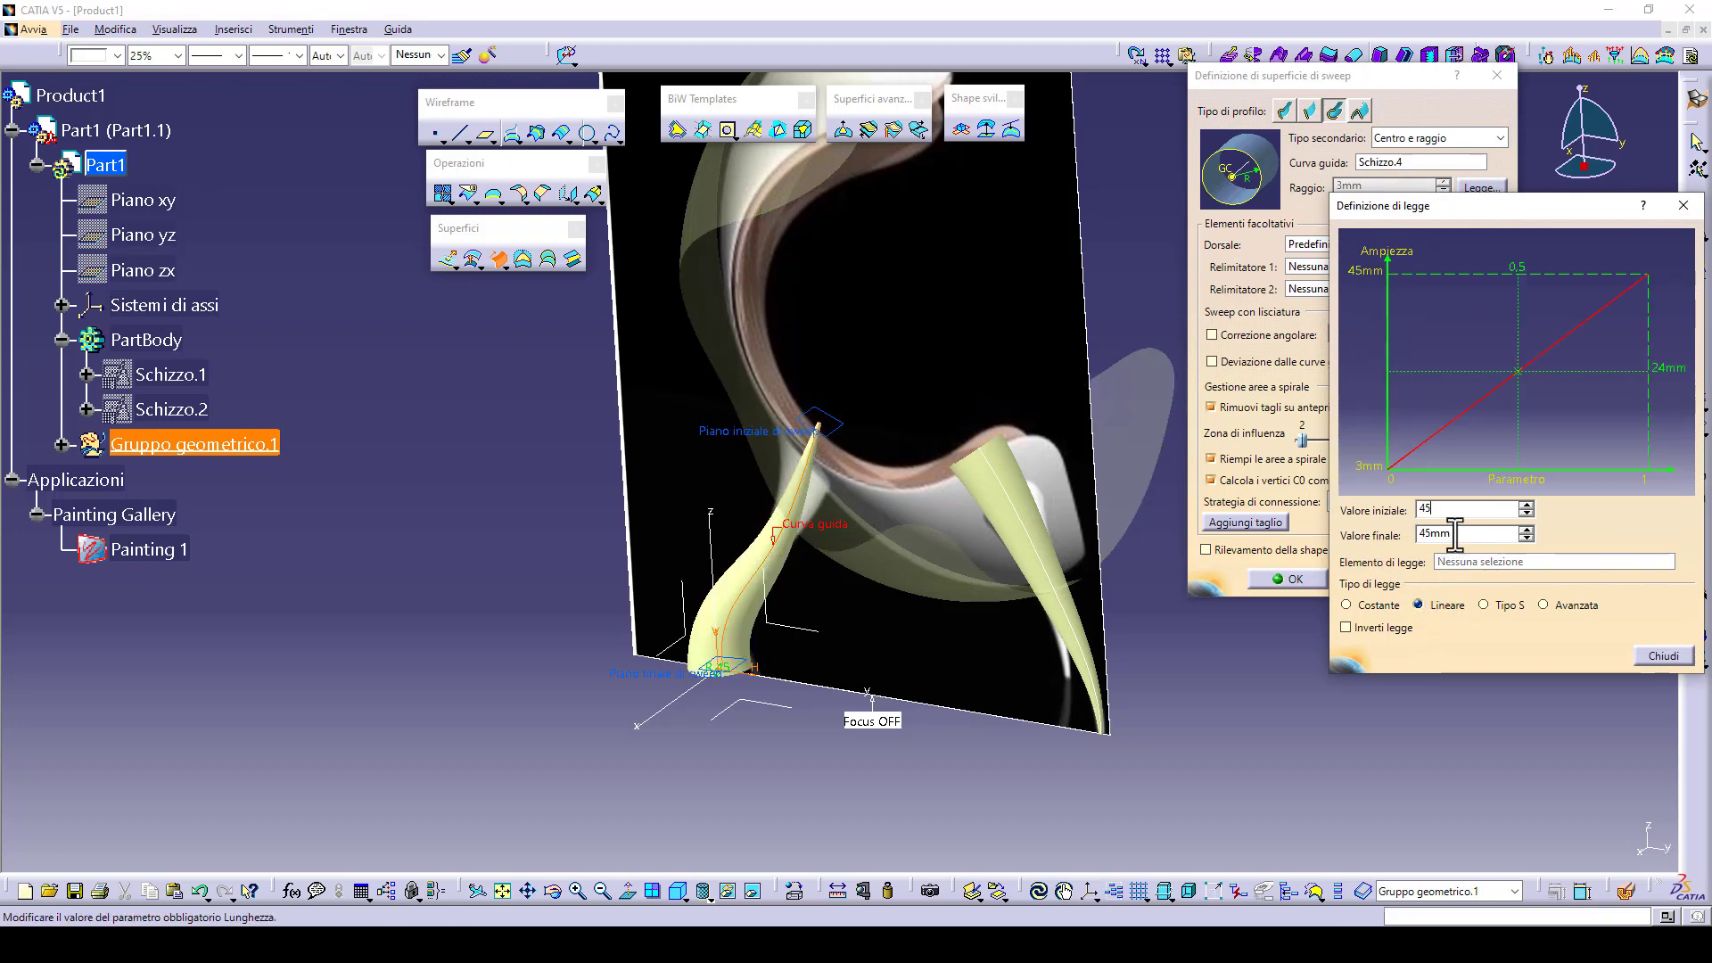
pyautogui.press('Return')
pyautogui.doubleClick(1454, 532)
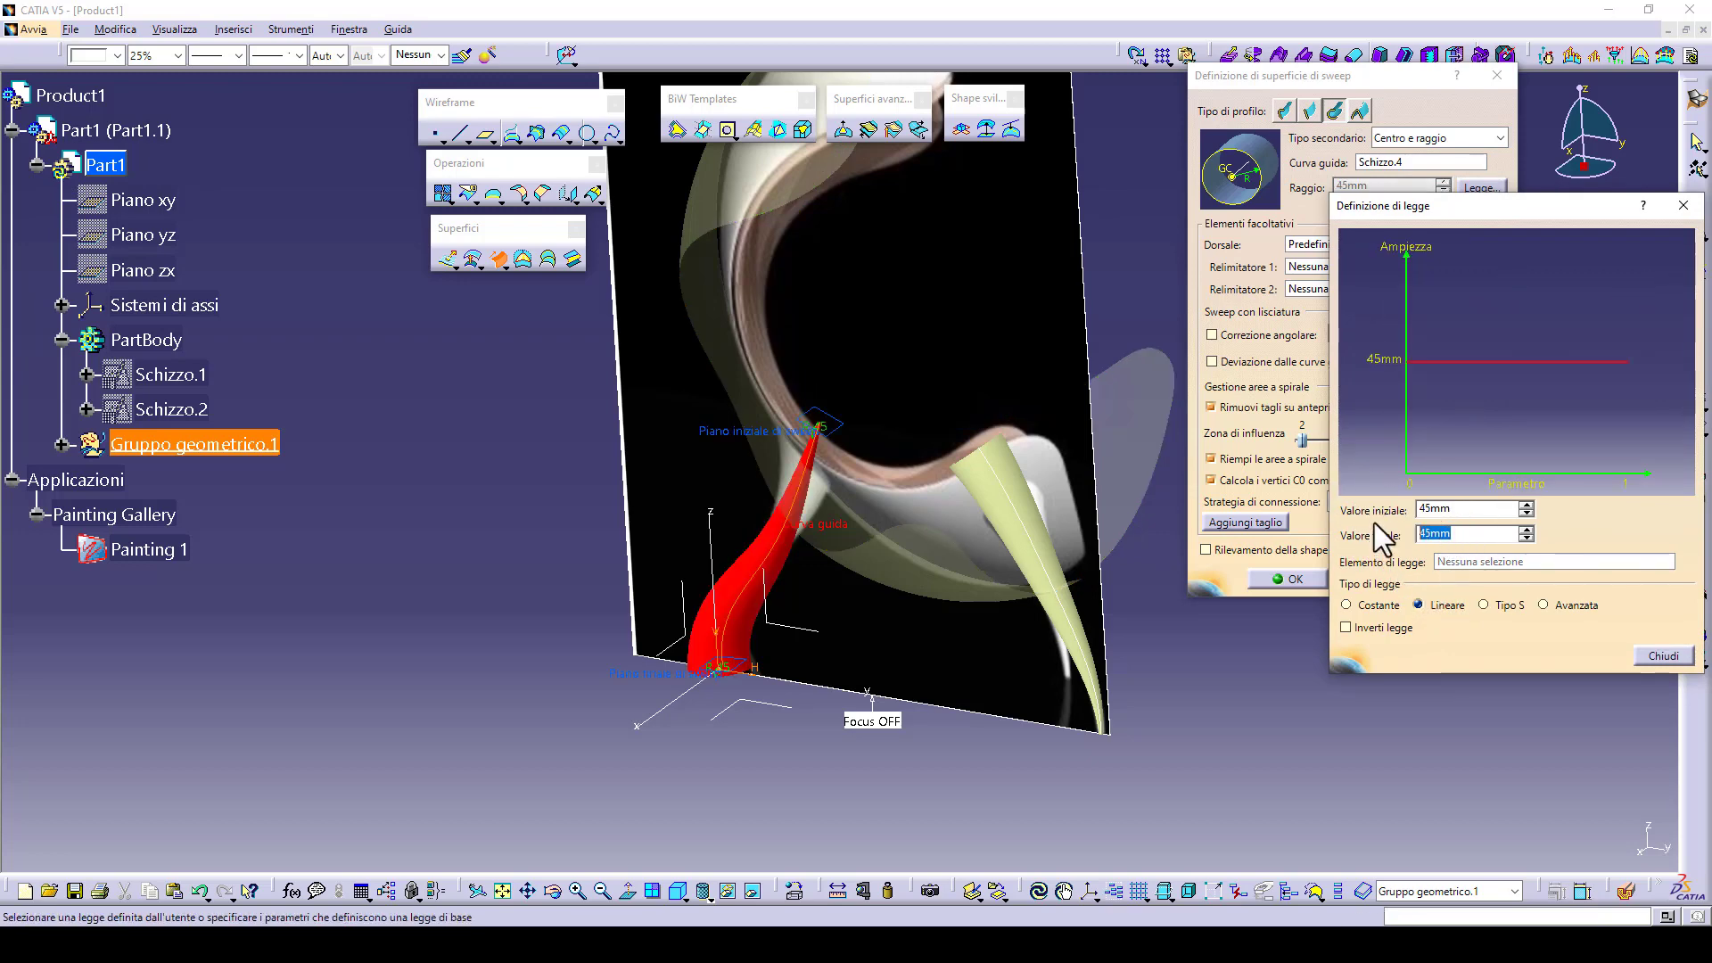
pyautogui.write('3')
pyautogui.click(1660, 655)
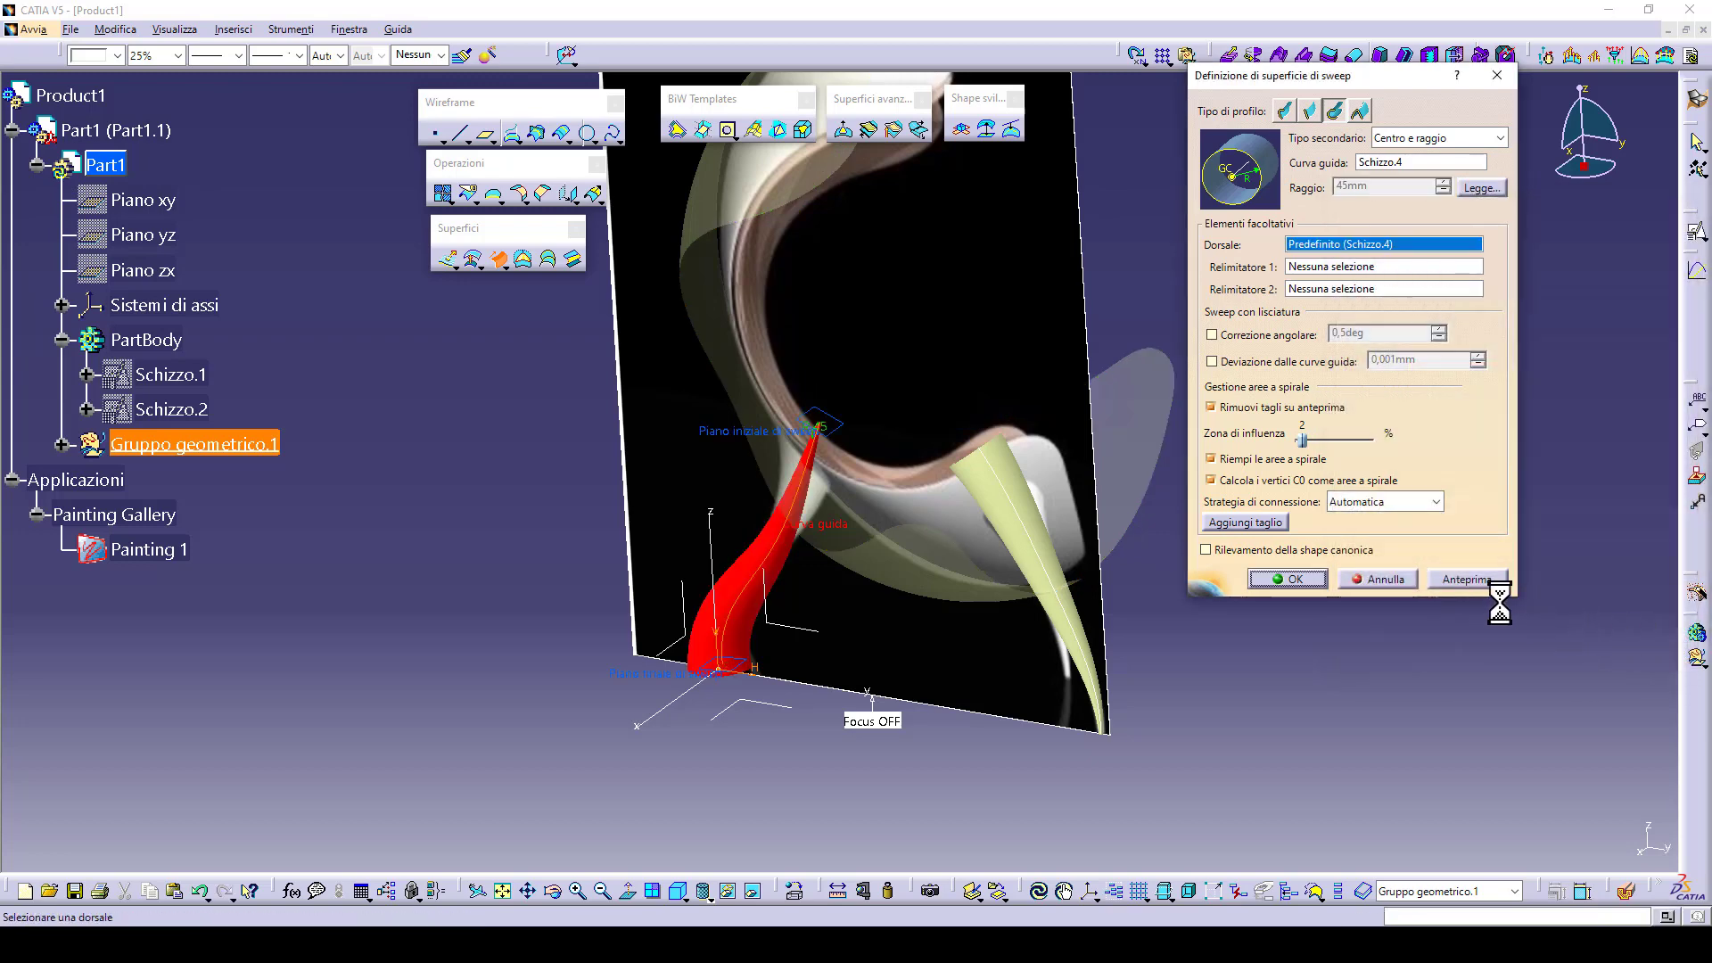
pyautogui.click(1290, 579)
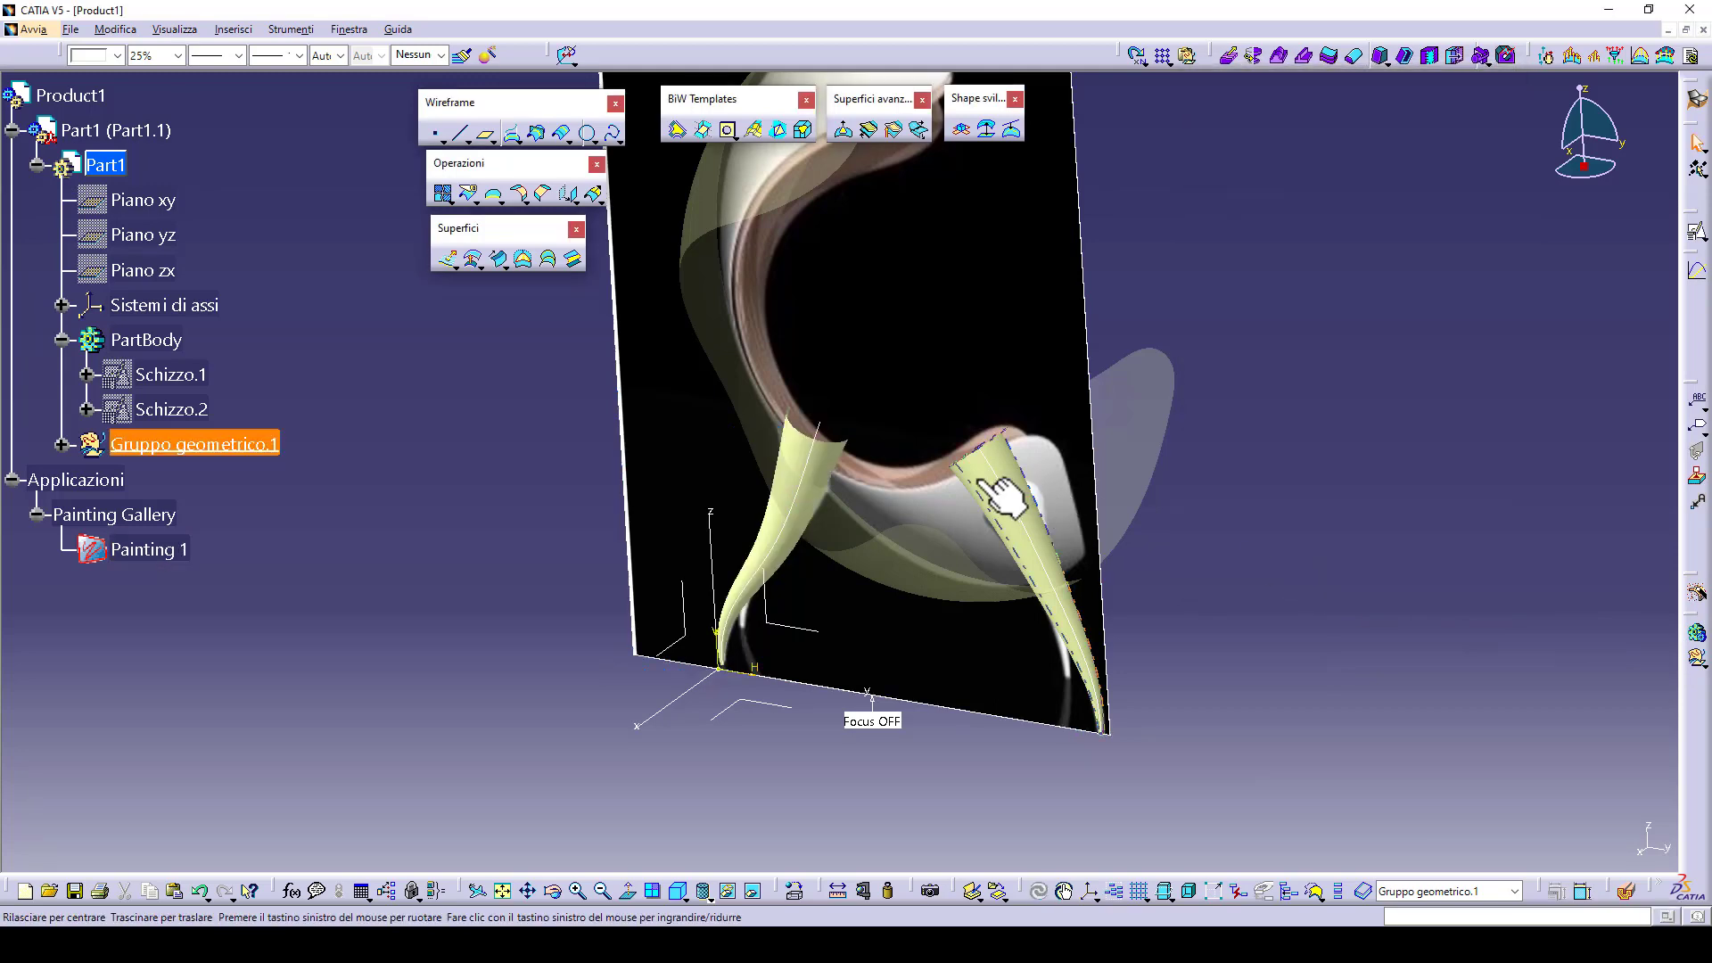
# - Hide the painted reference images under the Applicazioni branch
pyautogui.moveTo(1003, 495)
pyautogui.mouseDown(button='middle')
pyautogui.moveTo(795, 581)
pyautogui.moveTo(692, 573)
pyautogui.moveTo(874, 561)
pyautogui.moveTo(890, 624)
pyautogui.mouseUp(button='middle')
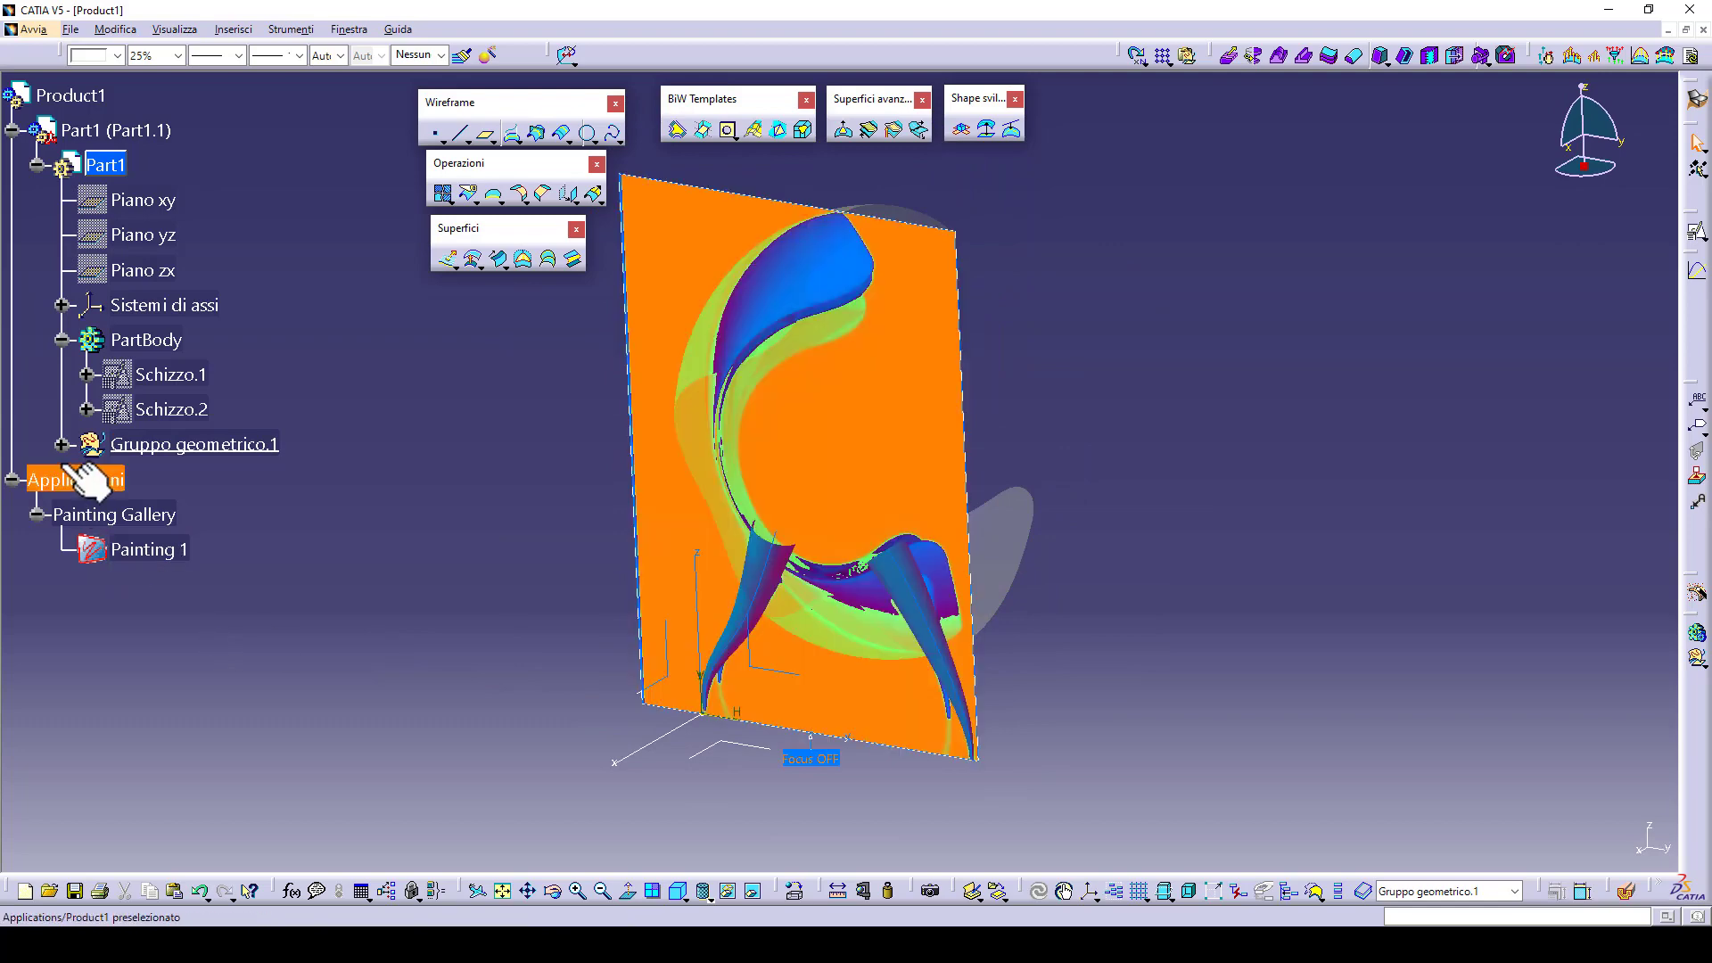
pyautogui.rightClick(72, 477)
pyautogui.click(134, 541)
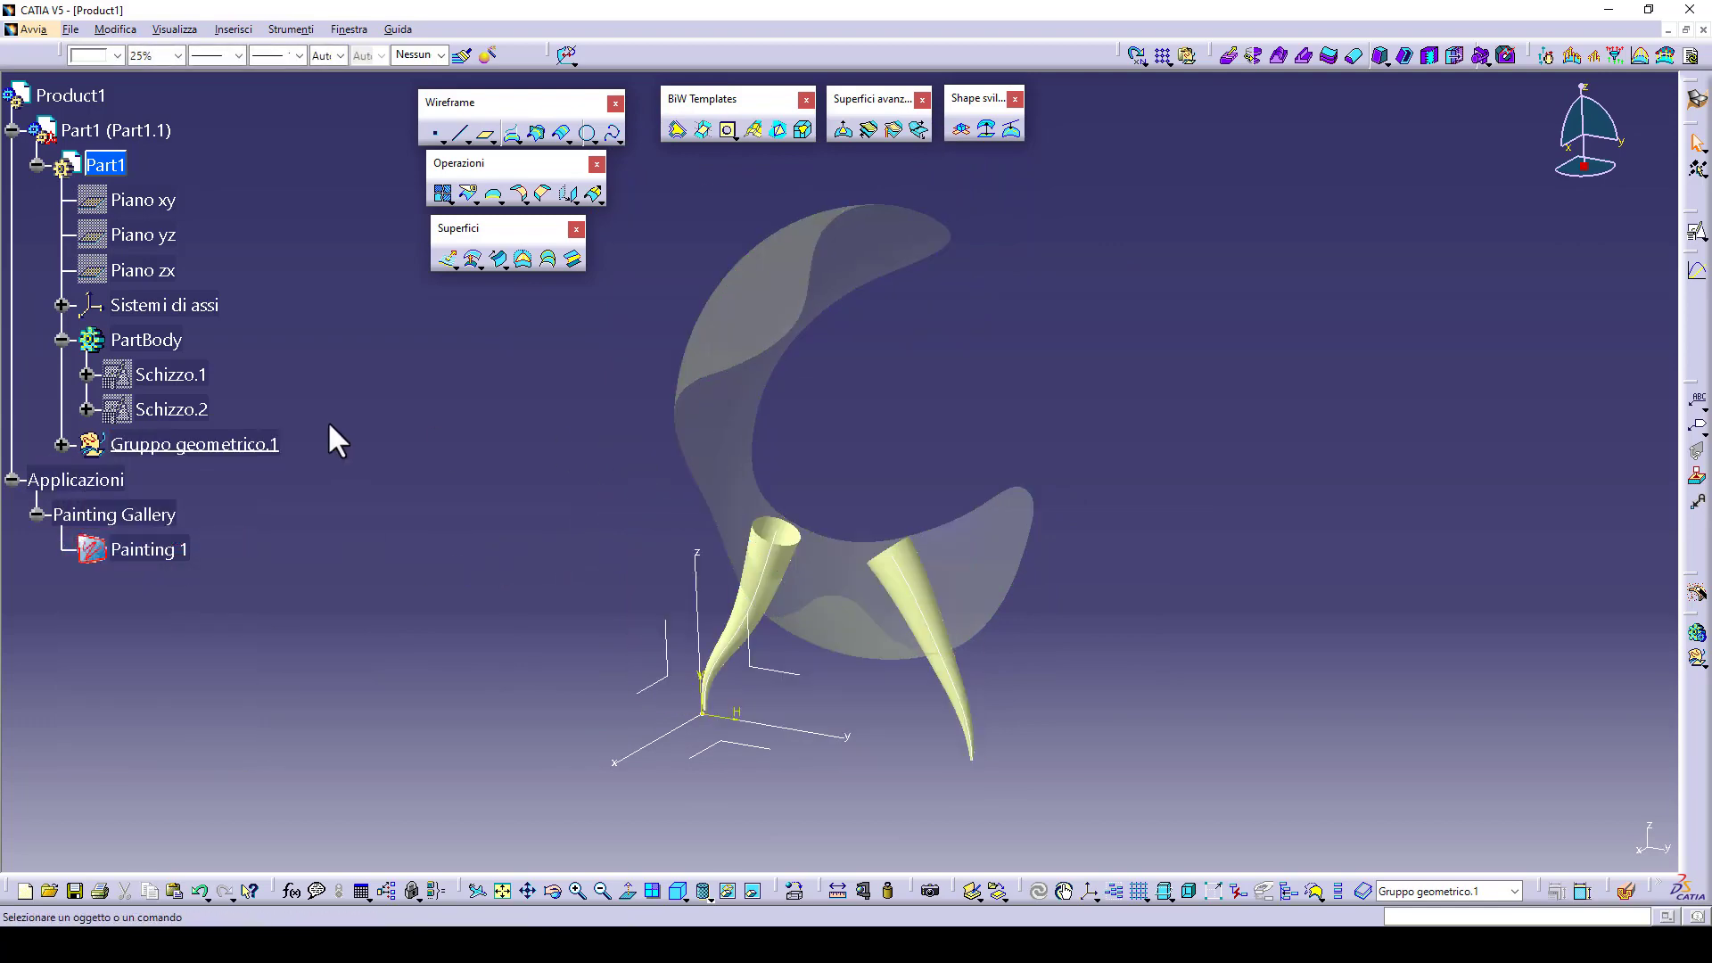
# - Set the Spezza.1 shell surface's transparency to 100% so it is fully opaque
pyautogui.click(62, 444)
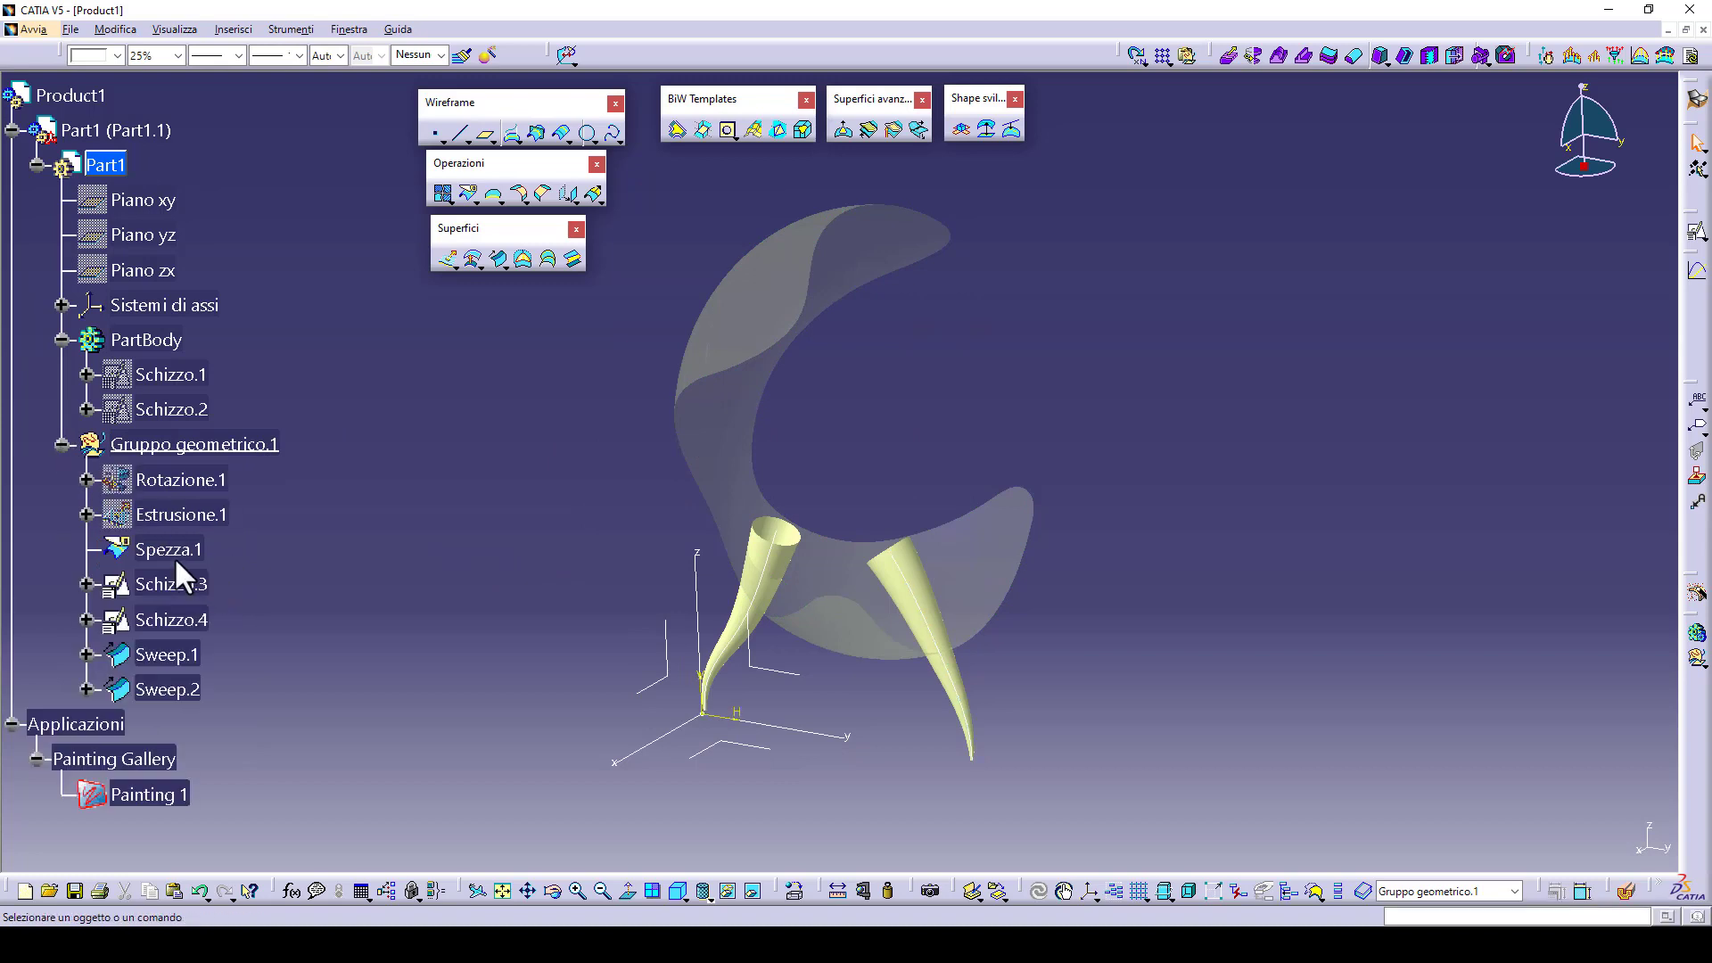
pyautogui.click(170, 549)
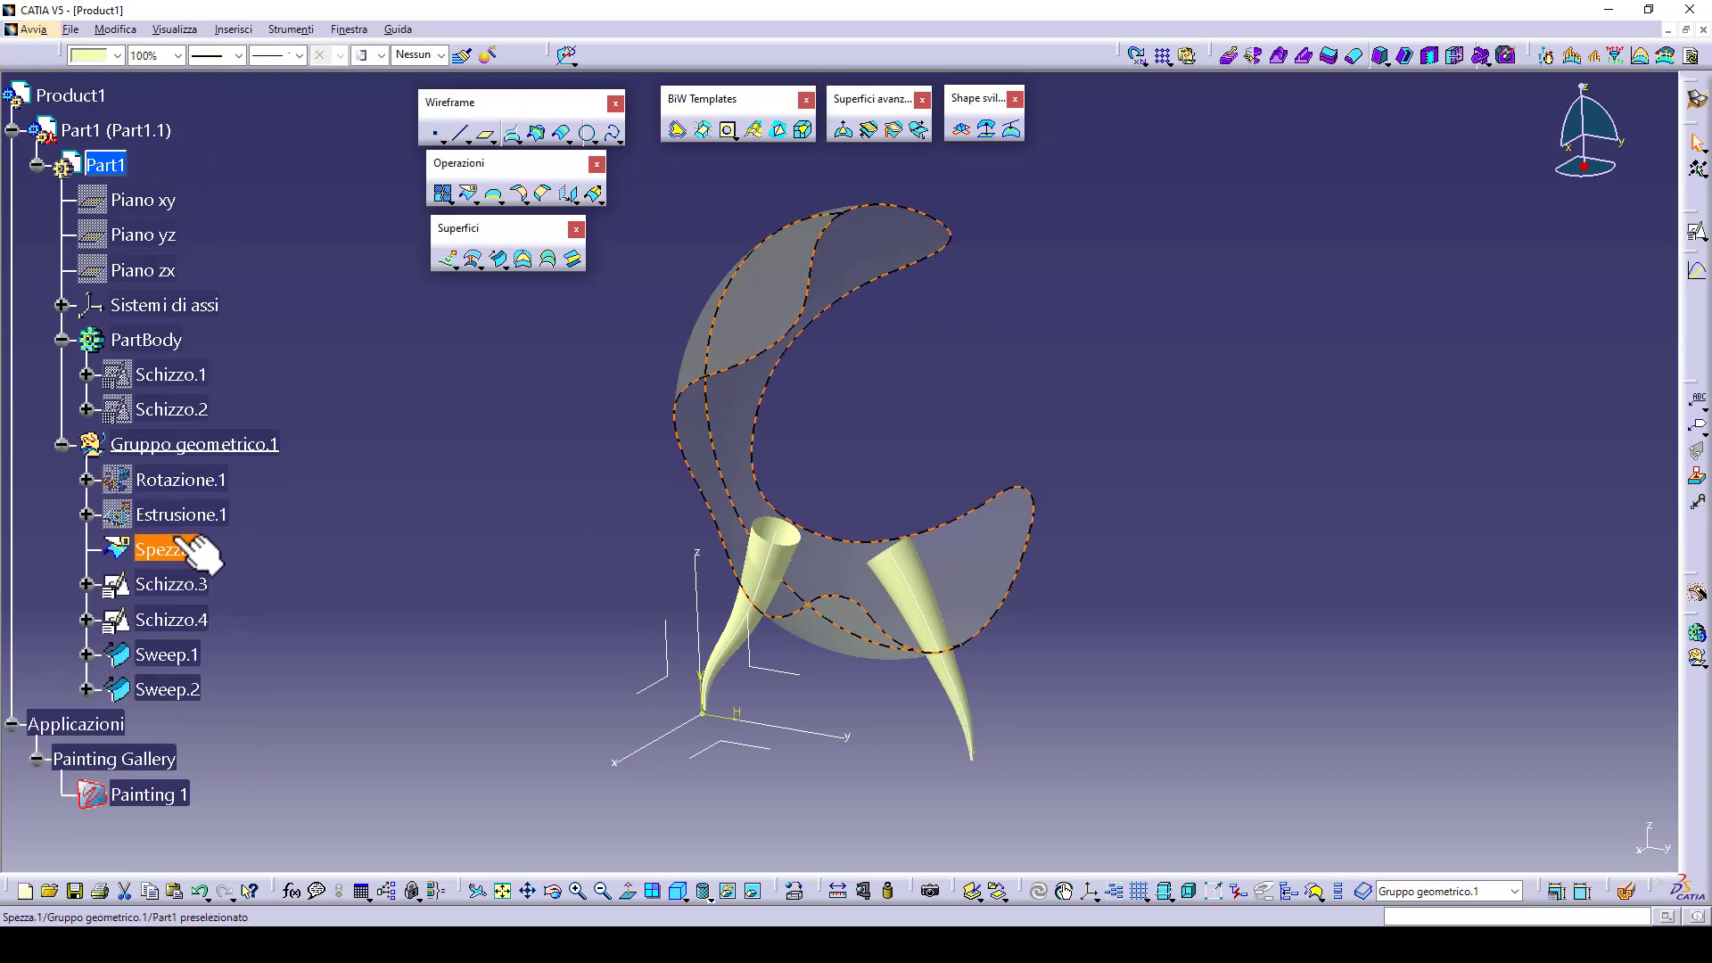
pyautogui.click(704, 437)
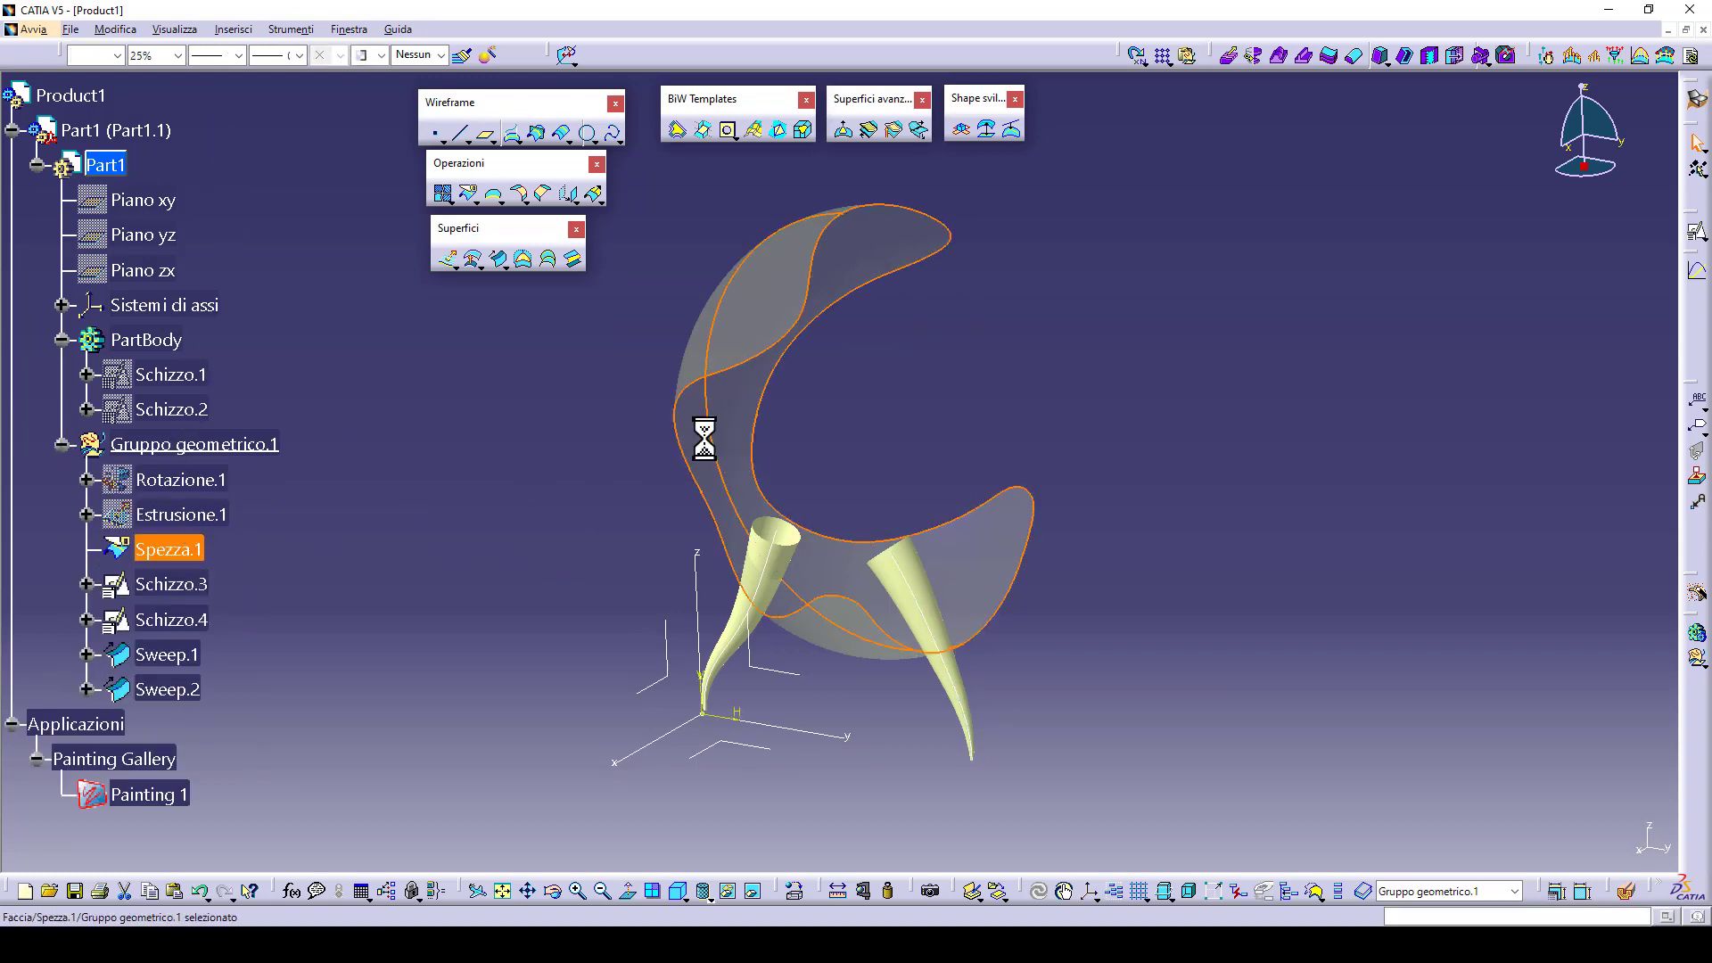
pyautogui.click(179, 55)
pyautogui.click(163, 92)
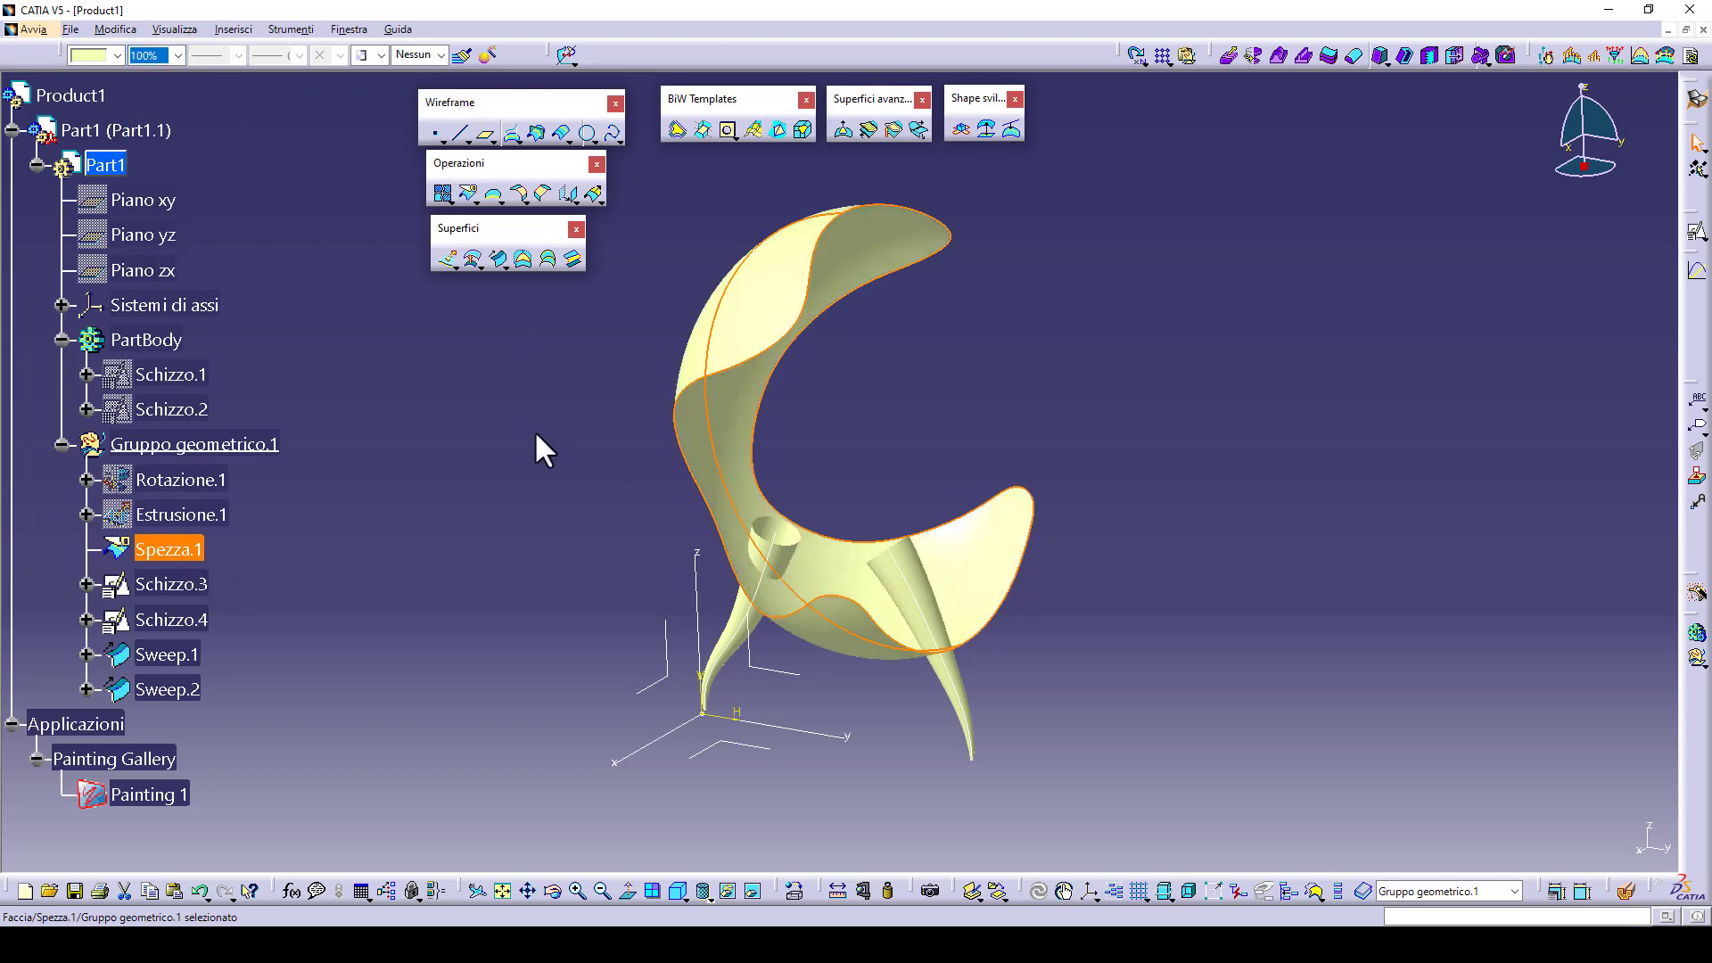
pyautogui.click(535, 448)
pyautogui.moveTo(726, 566); pyautogui.dragTo(704, 524, button='middle')
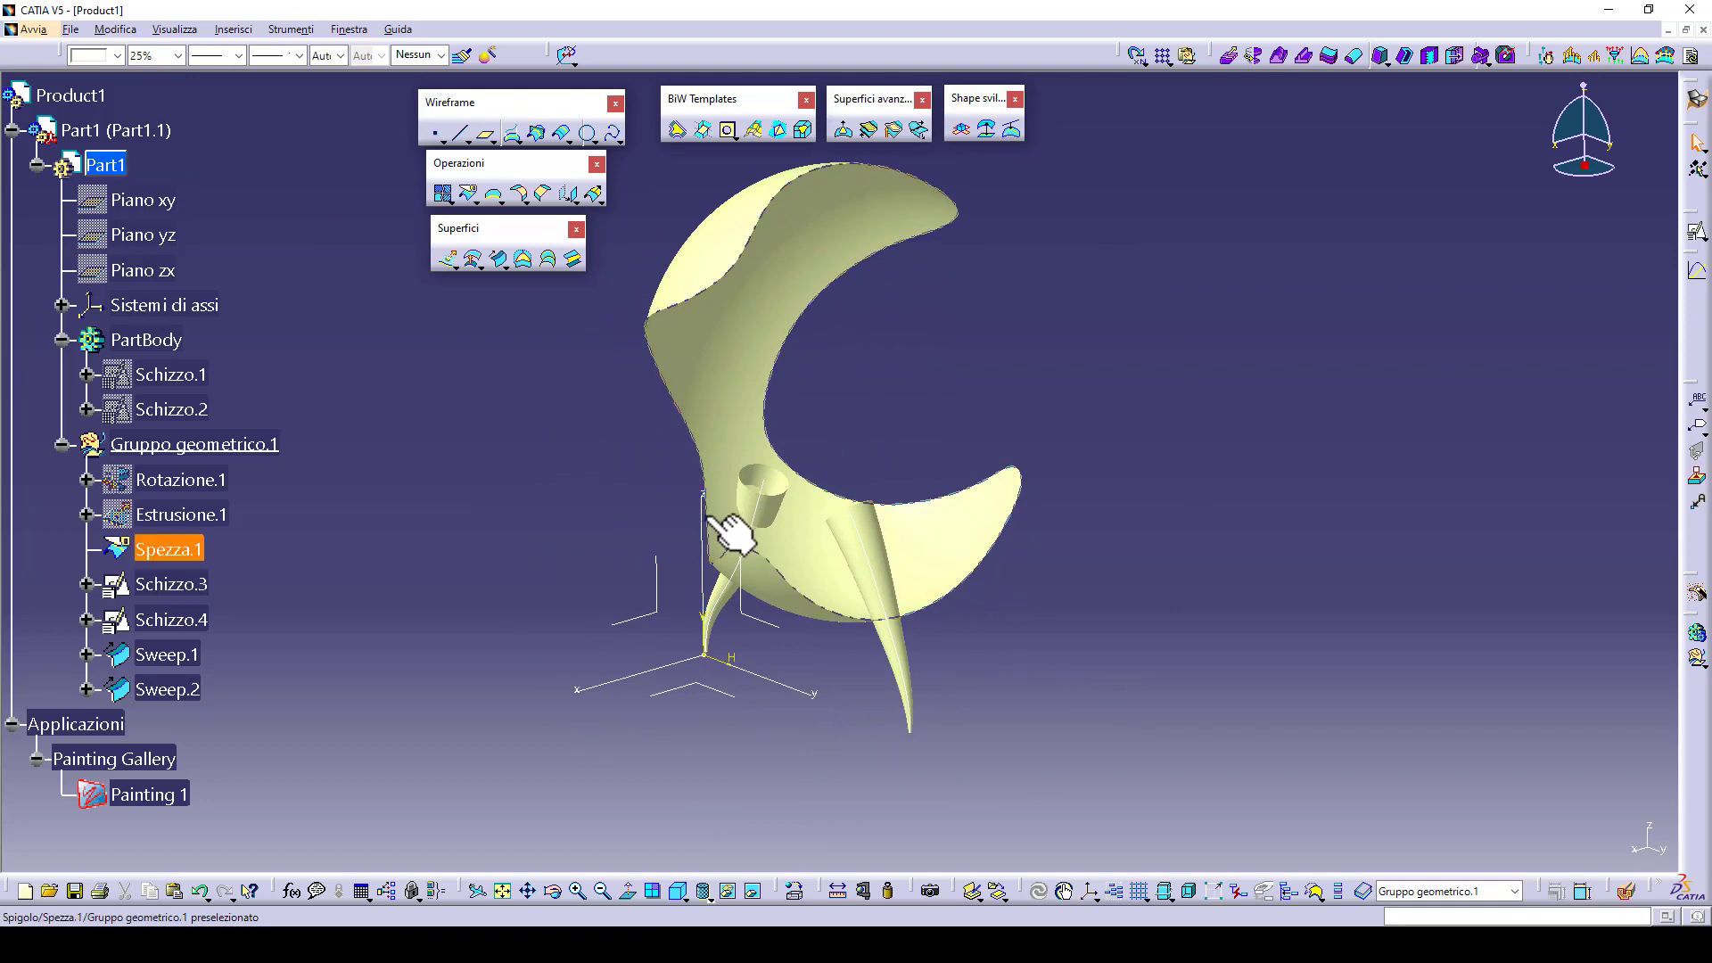
pyautogui.moveTo(709, 580); pyautogui.dragTo(722, 468, button='middle')
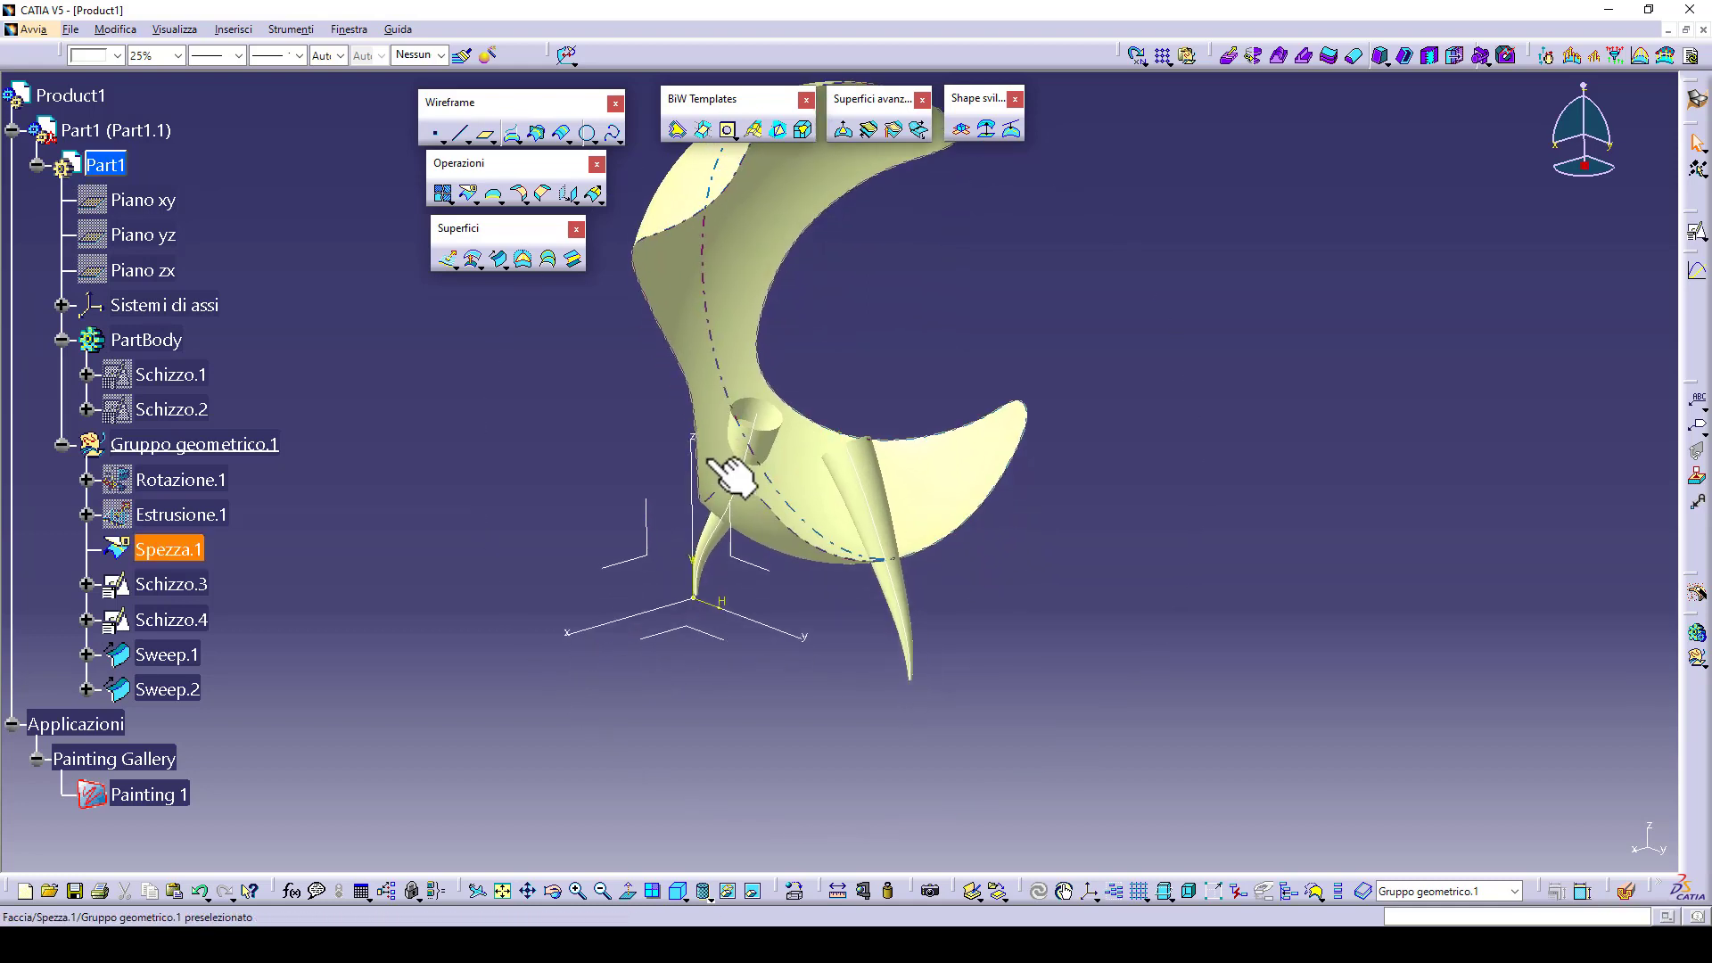
# - Colour both legs, Sweep.1 and Sweep.2, blue
pyautogui.click(871, 489)
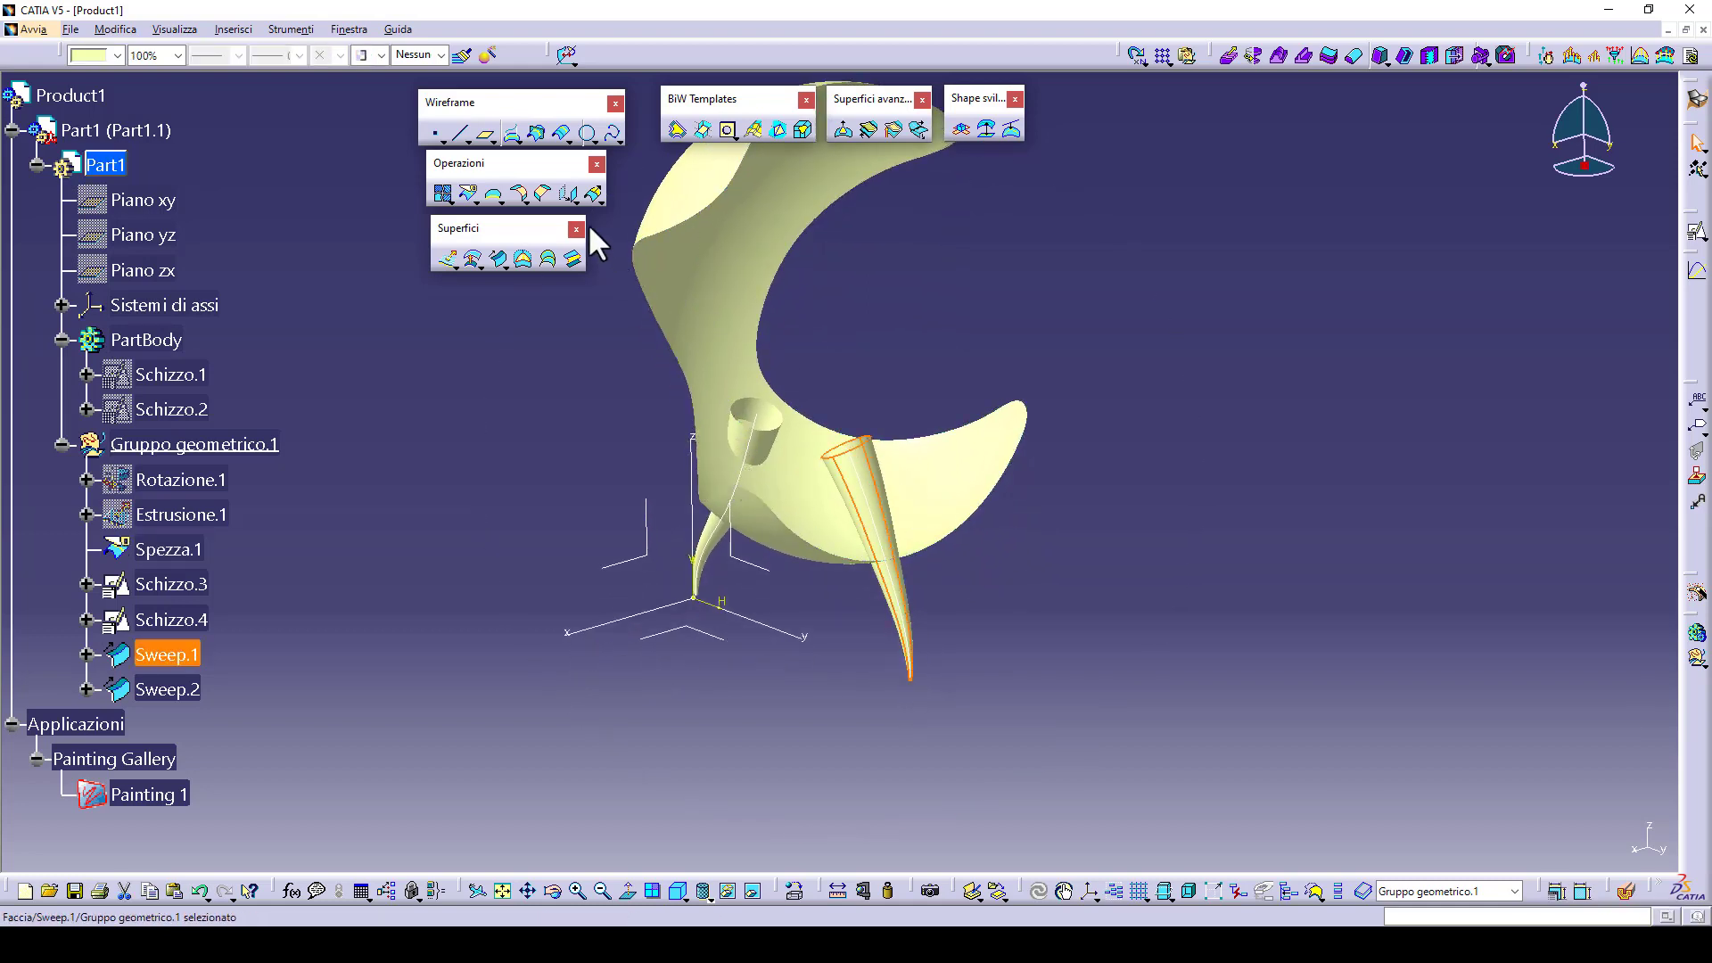
pyautogui.doubleClick(175, 657)
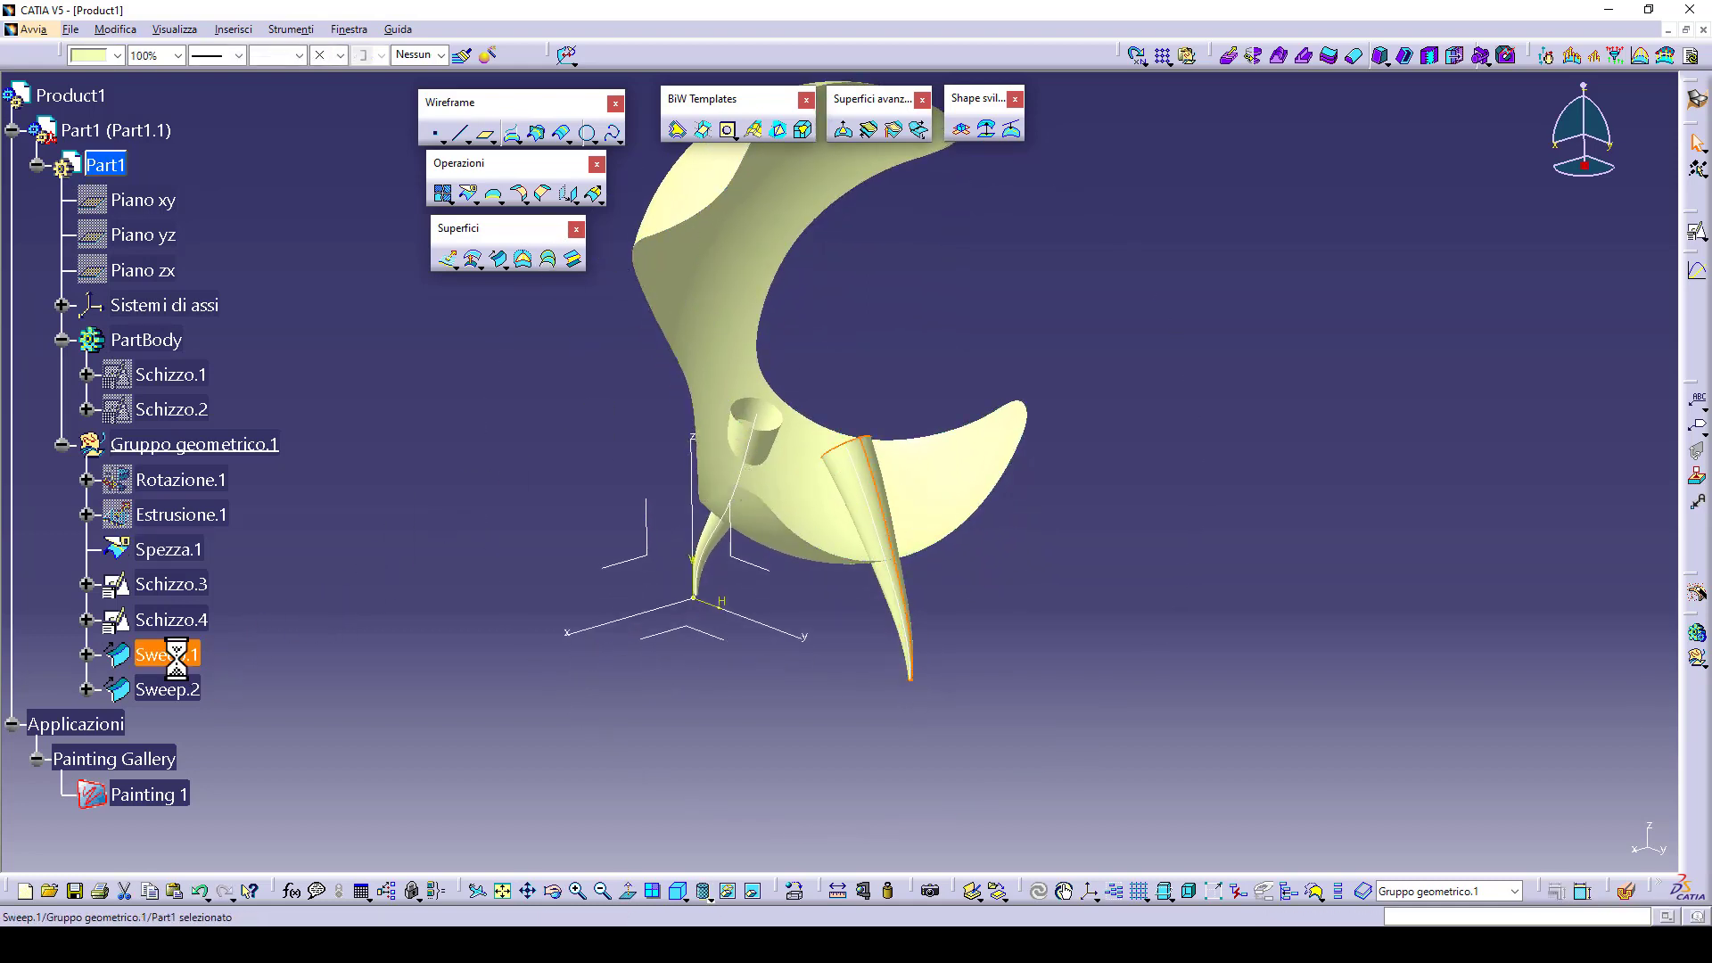
pyautogui.keyDown('ctrl'); pyautogui.click(185, 685); pyautogui.keyUp('ctrl')
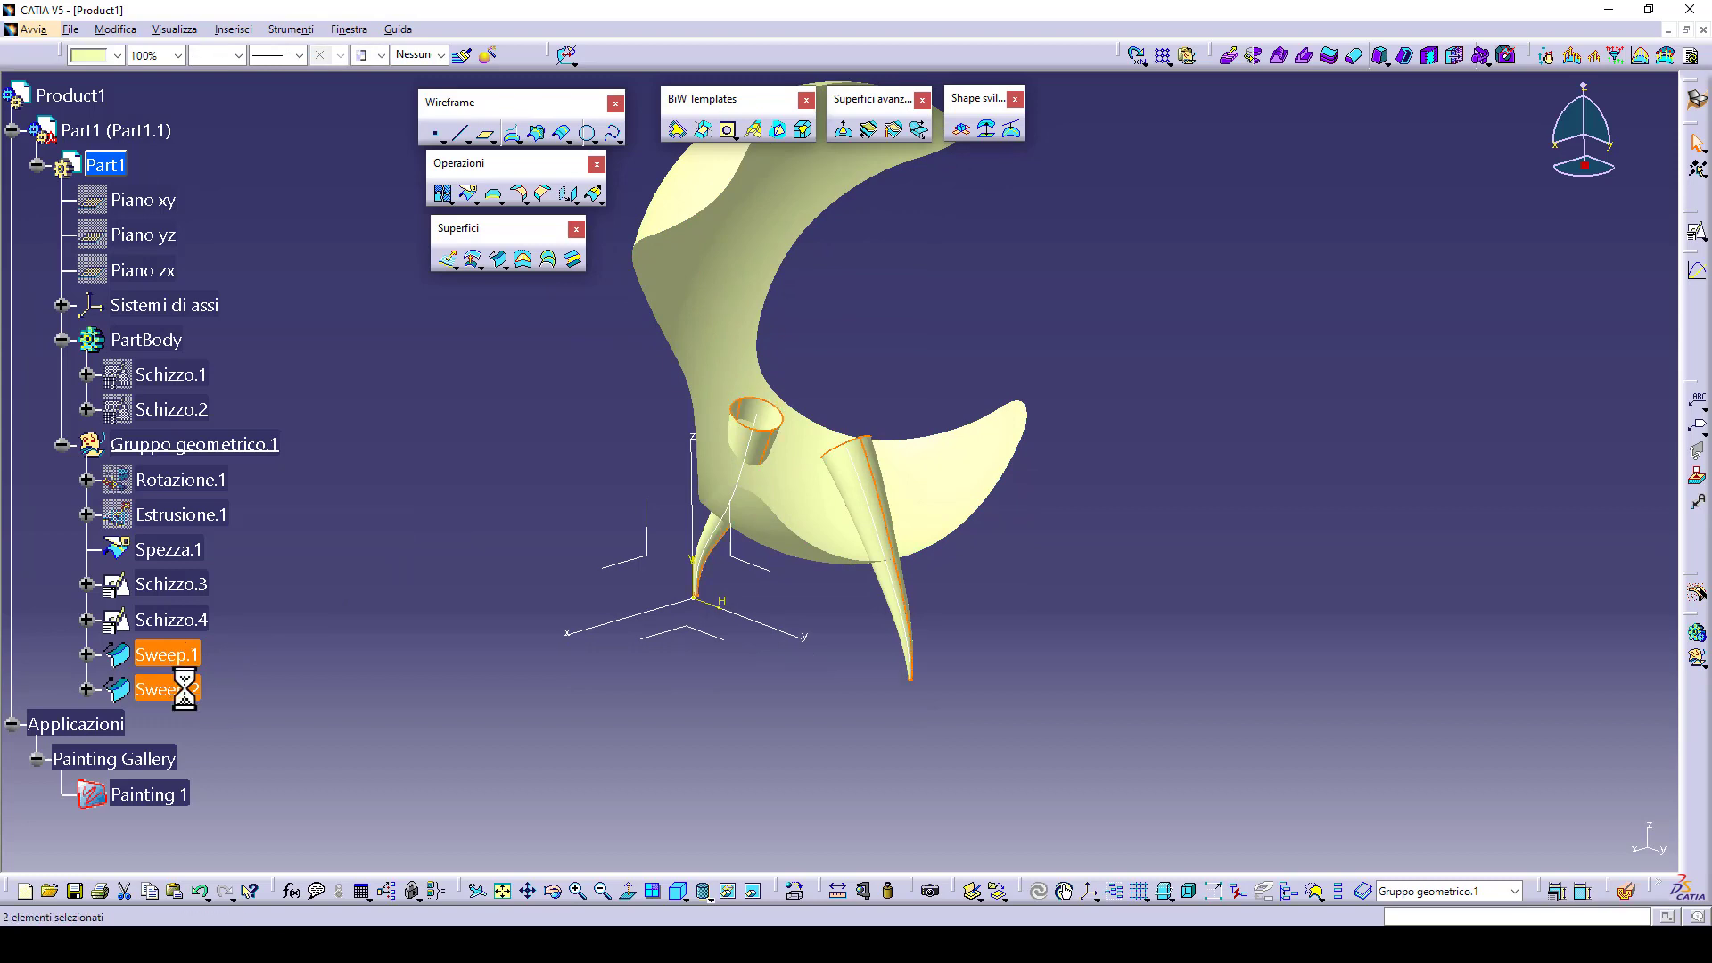
pyautogui.click(115, 55)
pyautogui.click(80, 265)
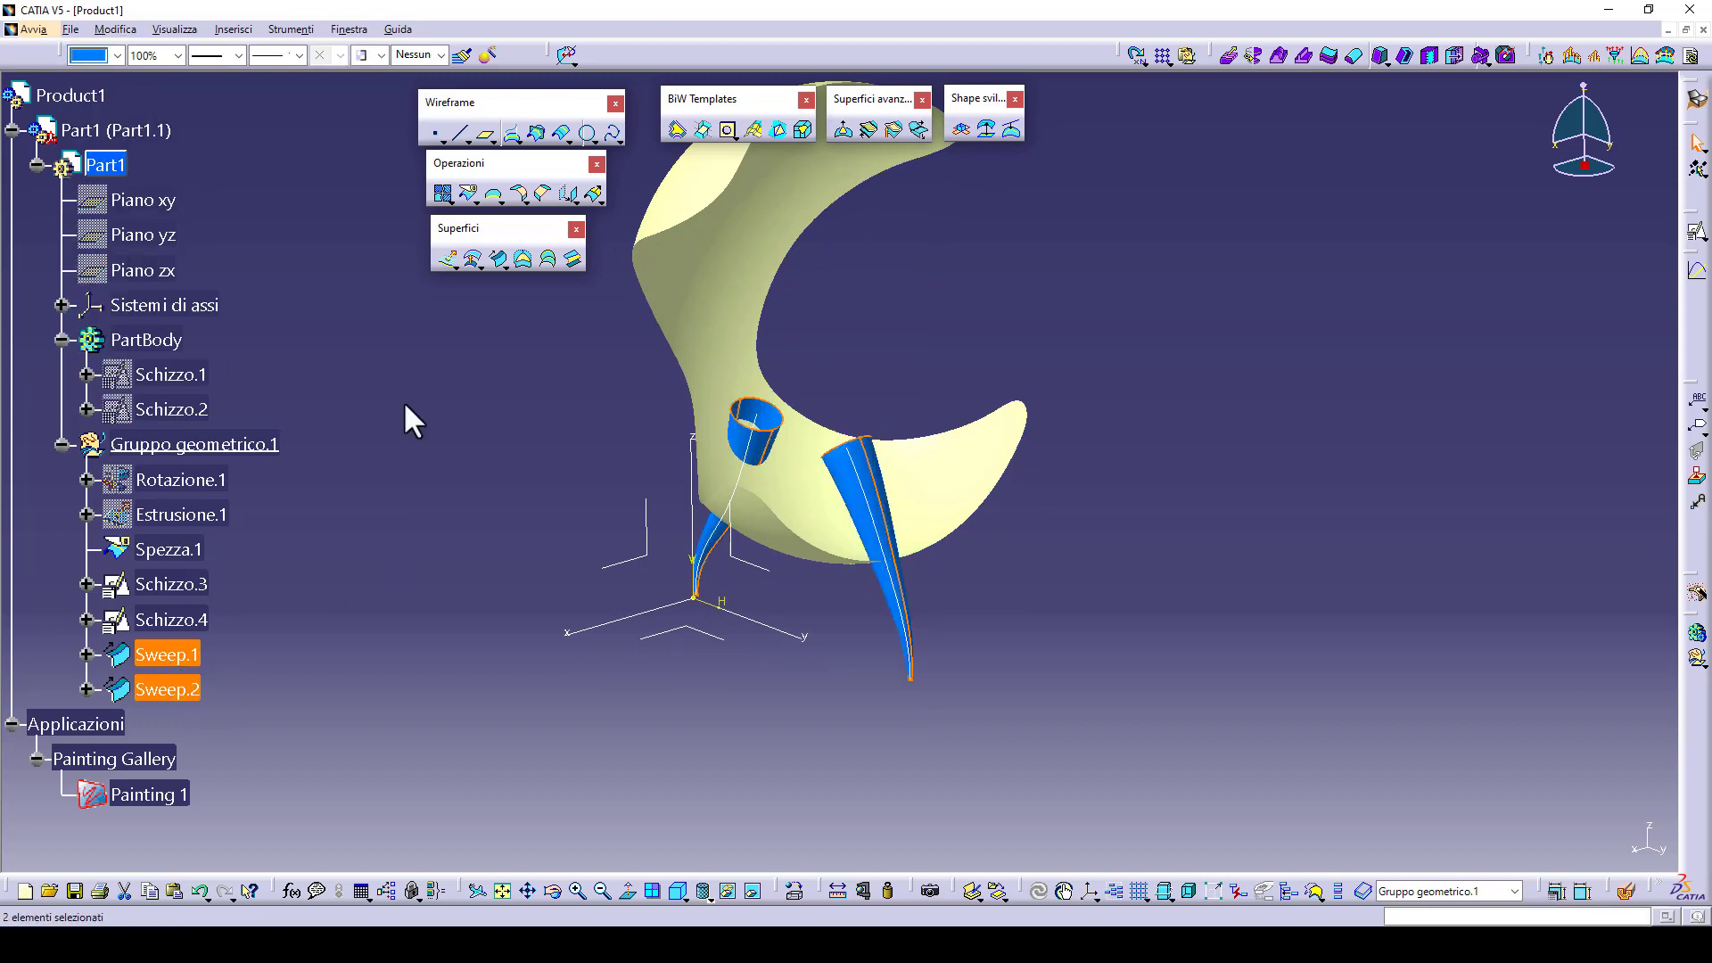
pyautogui.click(543, 451)
pyautogui.moveTo(543, 451); pyautogui.dragTo(616, 535, button='middle')
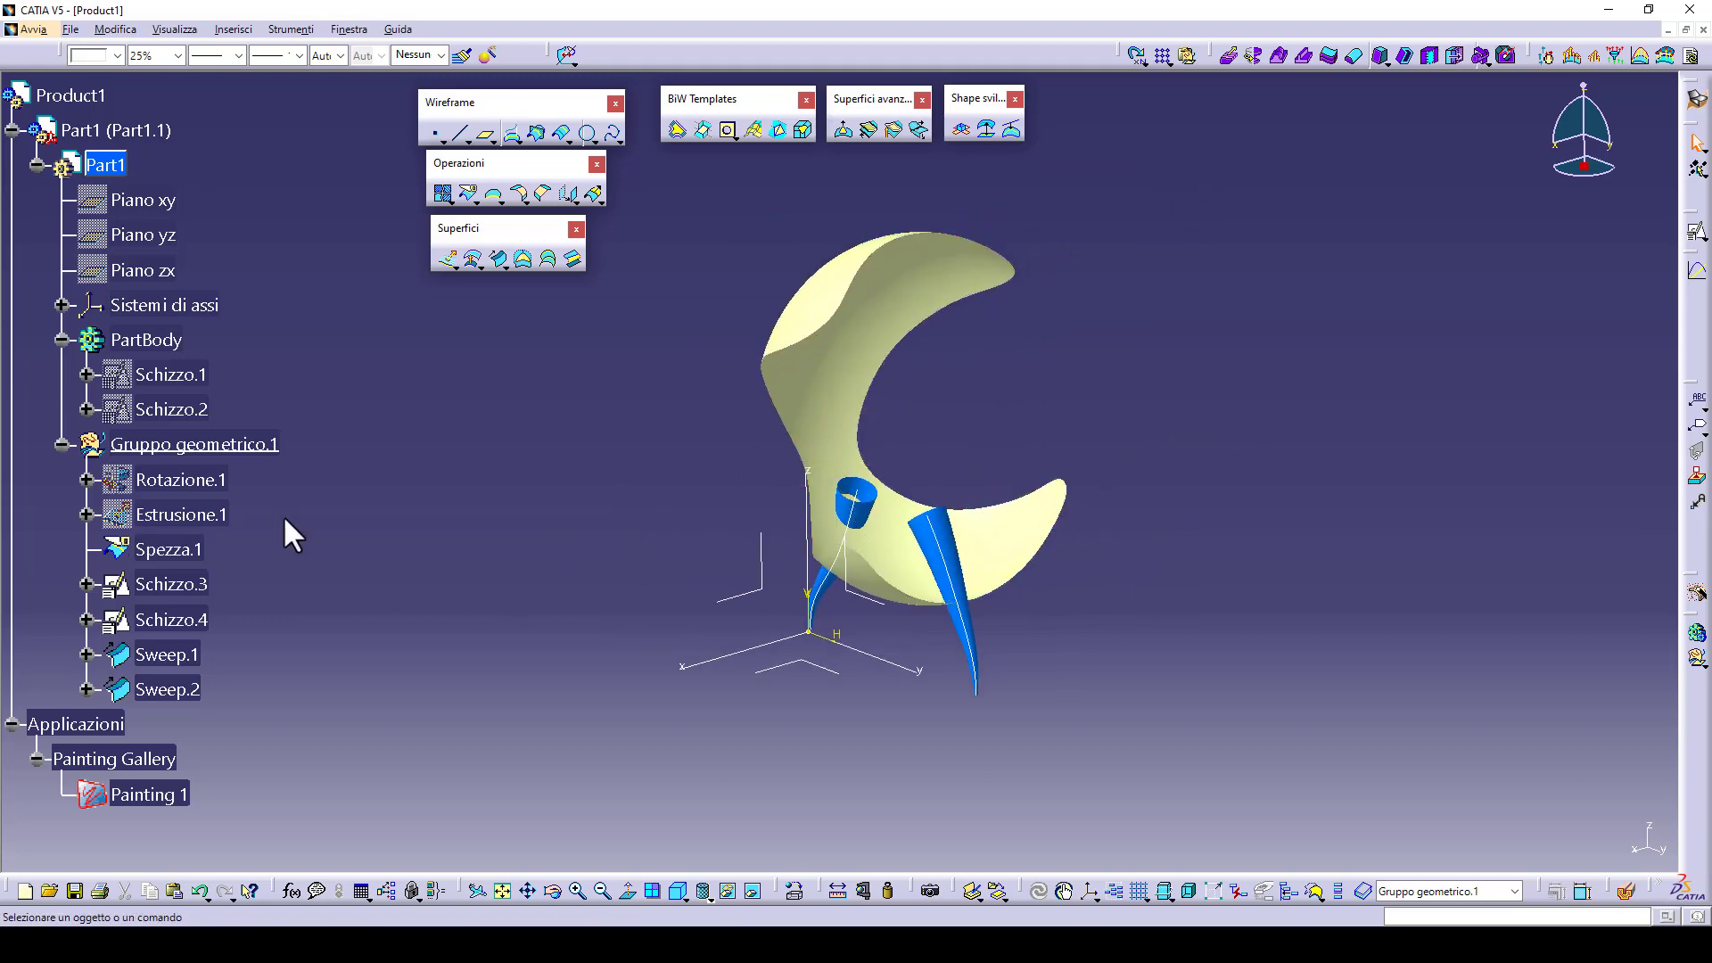
# - Colour the Spezza.1 seat shell cyan
pyautogui.click(169, 549)
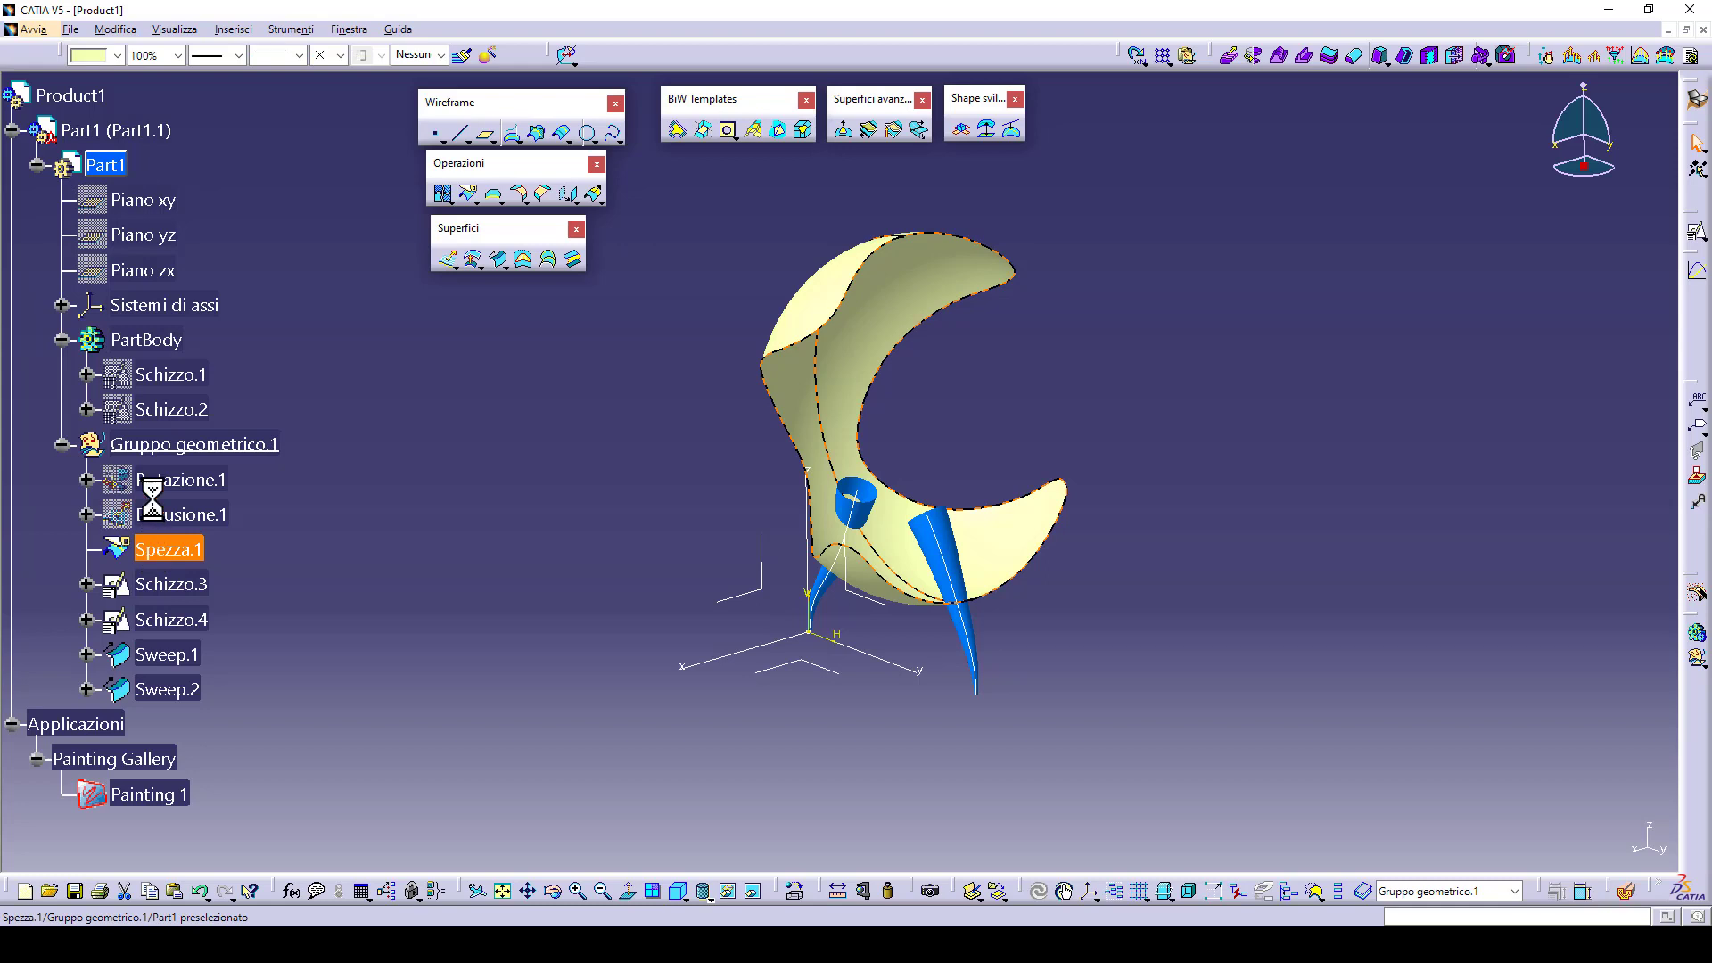
pyautogui.click(118, 55)
pyautogui.click(96, 284)
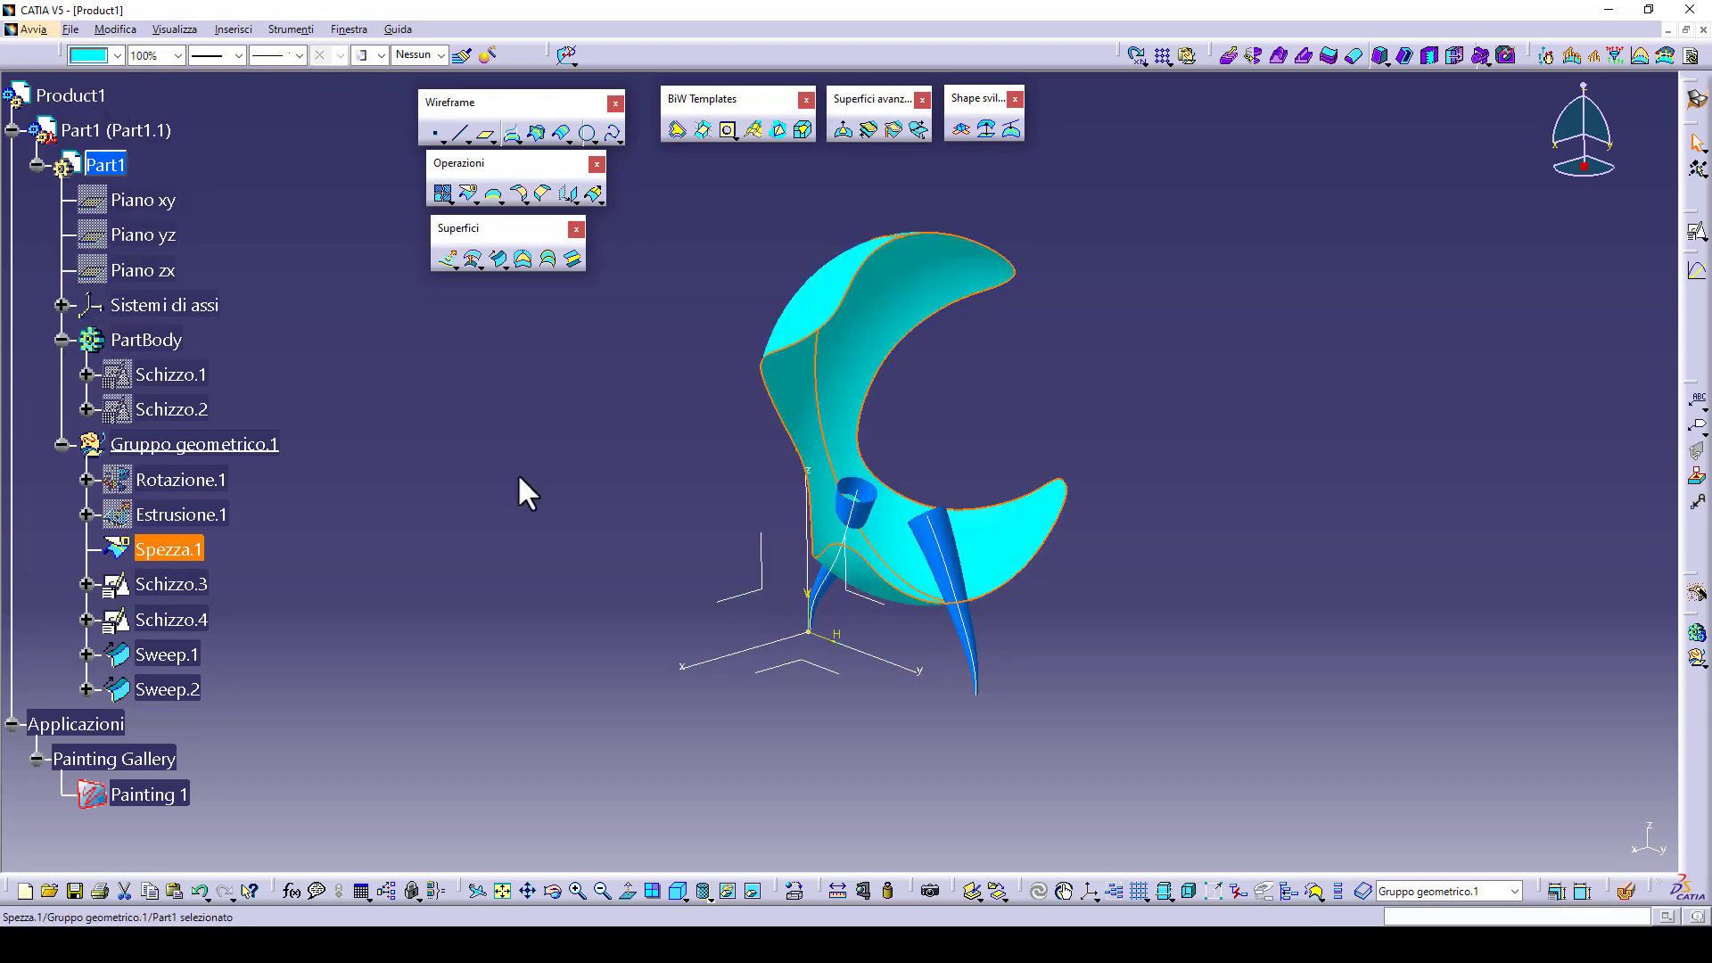
pyautogui.click(619, 542)
# - Switch to the isometric view with Shading with Edges display
pyautogui.click(679, 888)
pyautogui.click(707, 891)
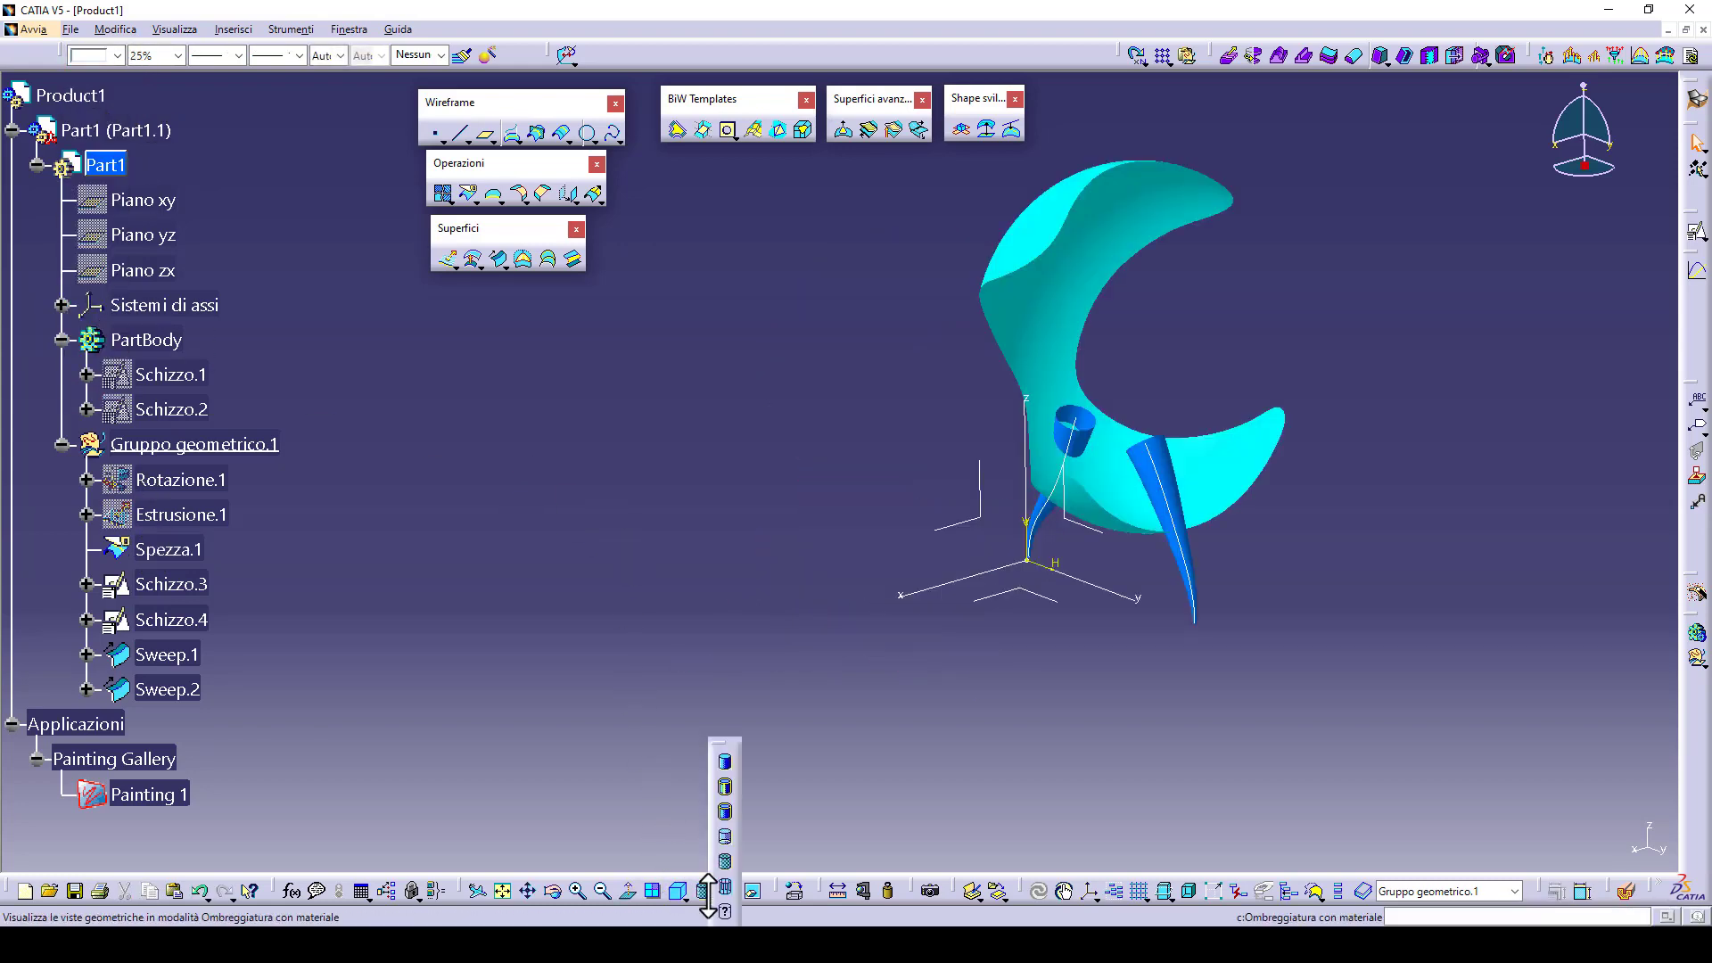
pyautogui.click(725, 788)
pyautogui.moveTo(887, 516)
pyautogui.mouseDown(button='middle')
pyautogui.moveTo(753, 590)
pyautogui.moveTo(776, 553)
pyautogui.moveTo(687, 482)
pyautogui.mouseUp(button='middle')
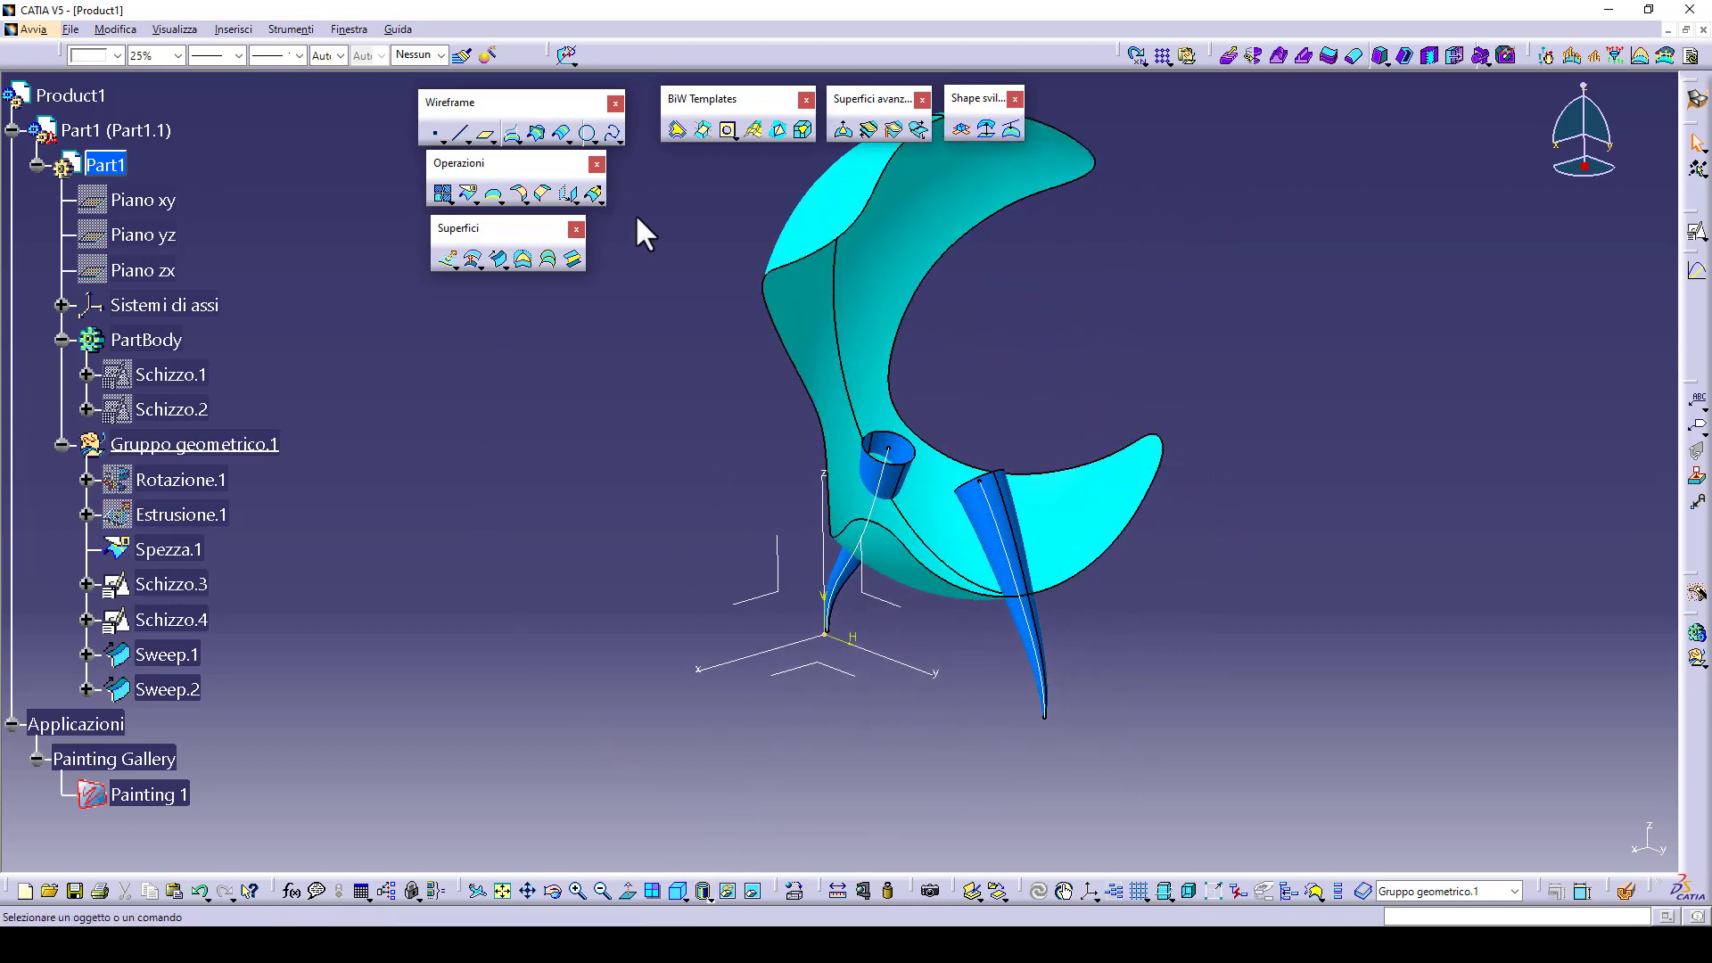
# - Translate a copy of Sweep.1 267 mm along the X axis, hiding the original leg
pyautogui.click(569, 195)
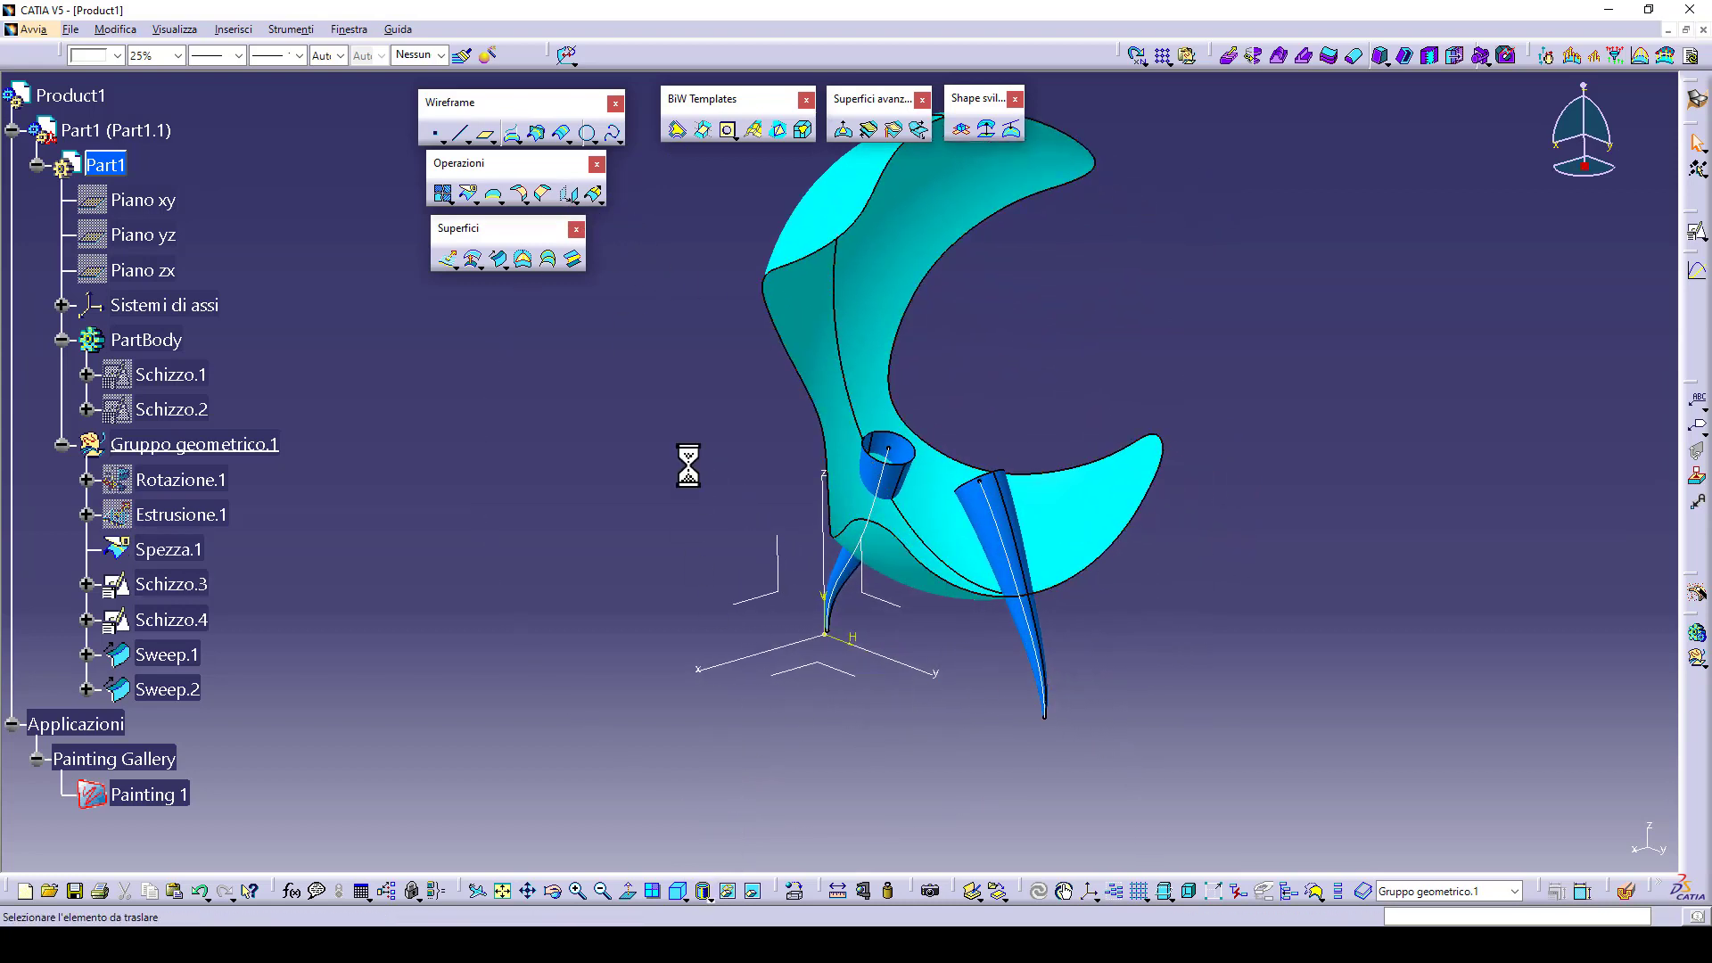
pyautogui.click(1029, 537)
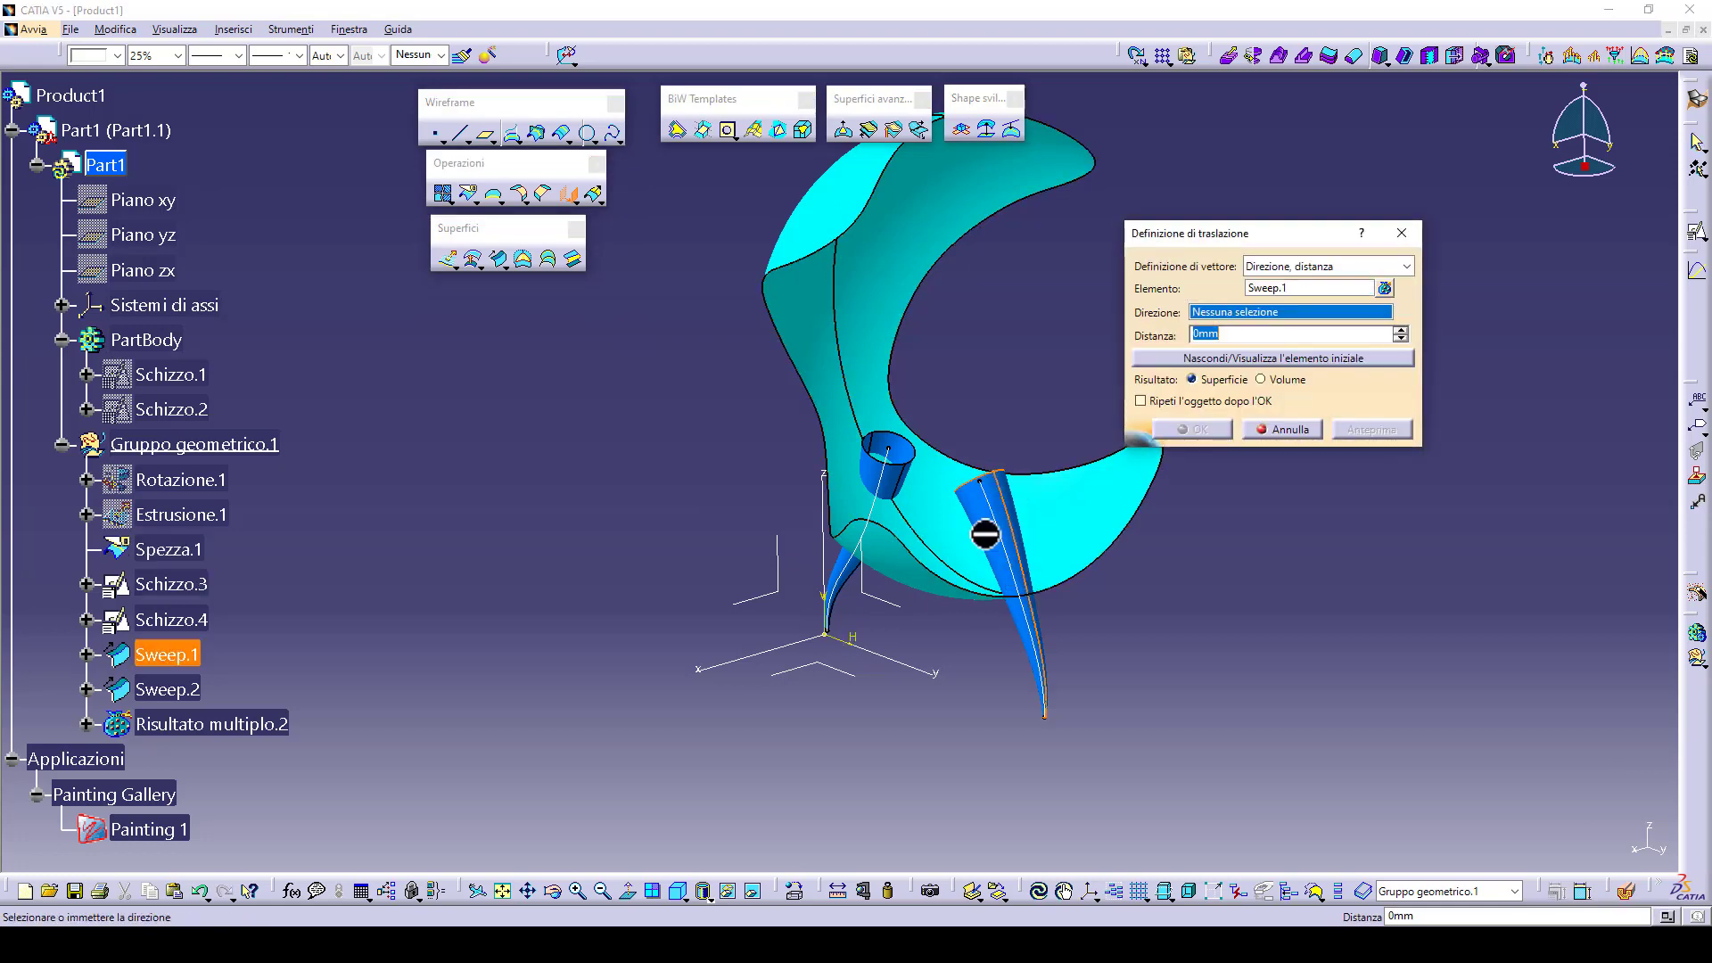
pyautogui.click(770, 657)
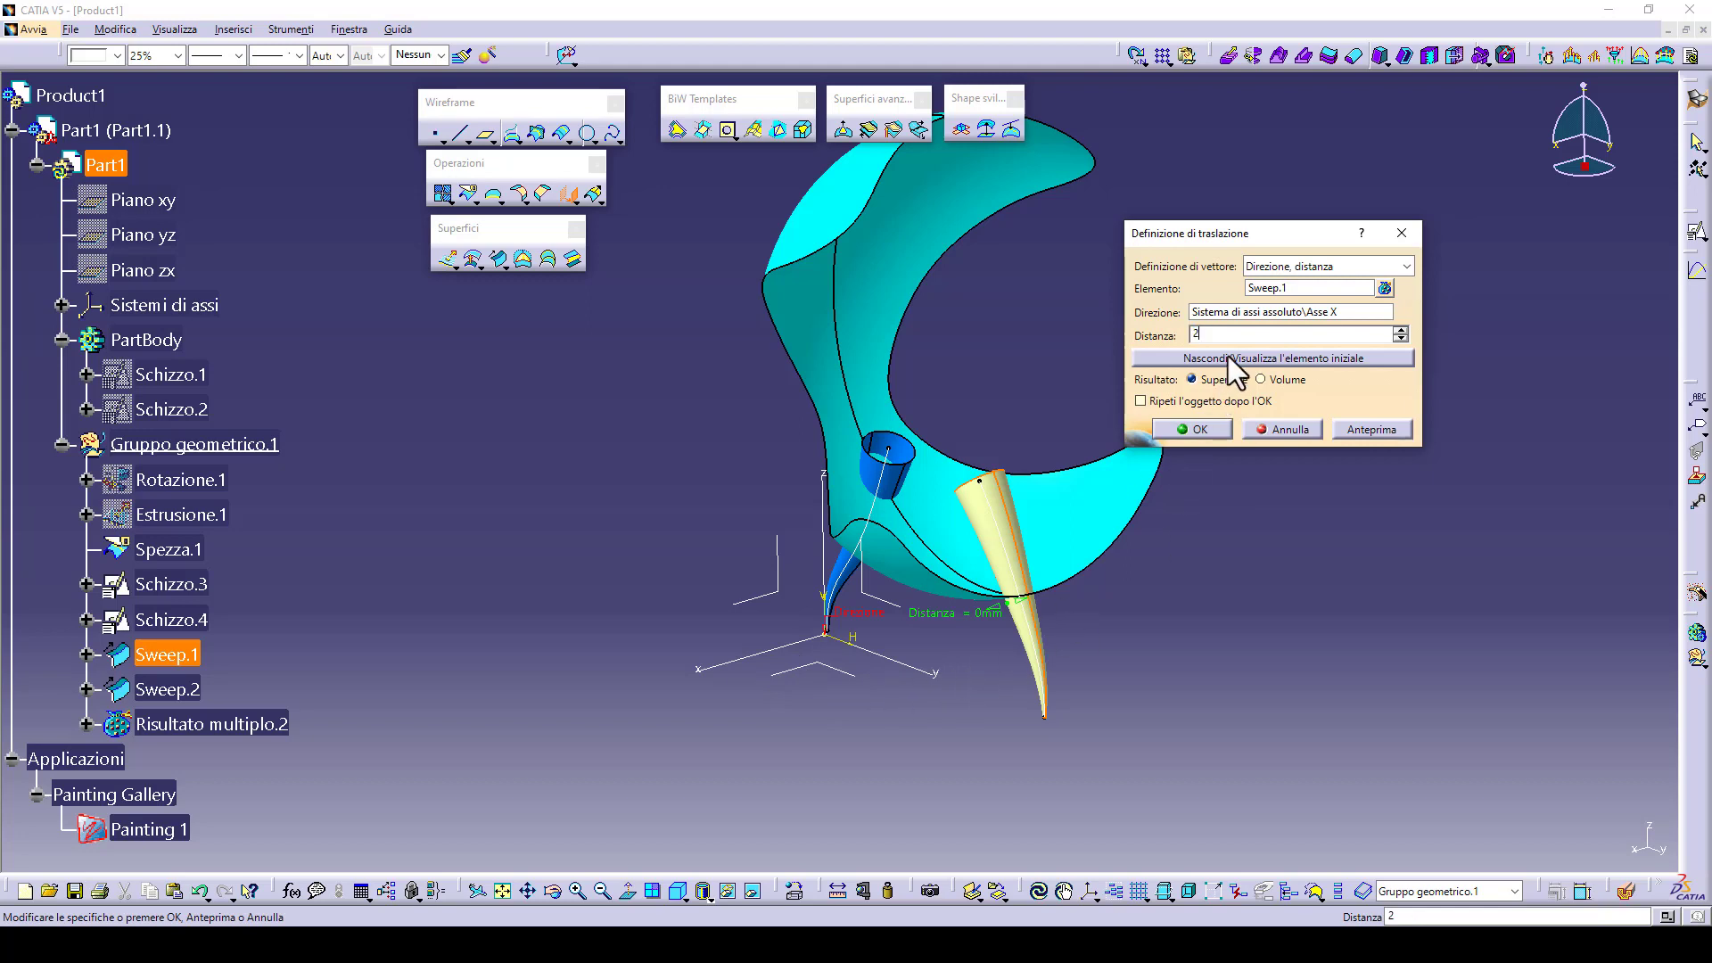
pyautogui.click(1345, 426)
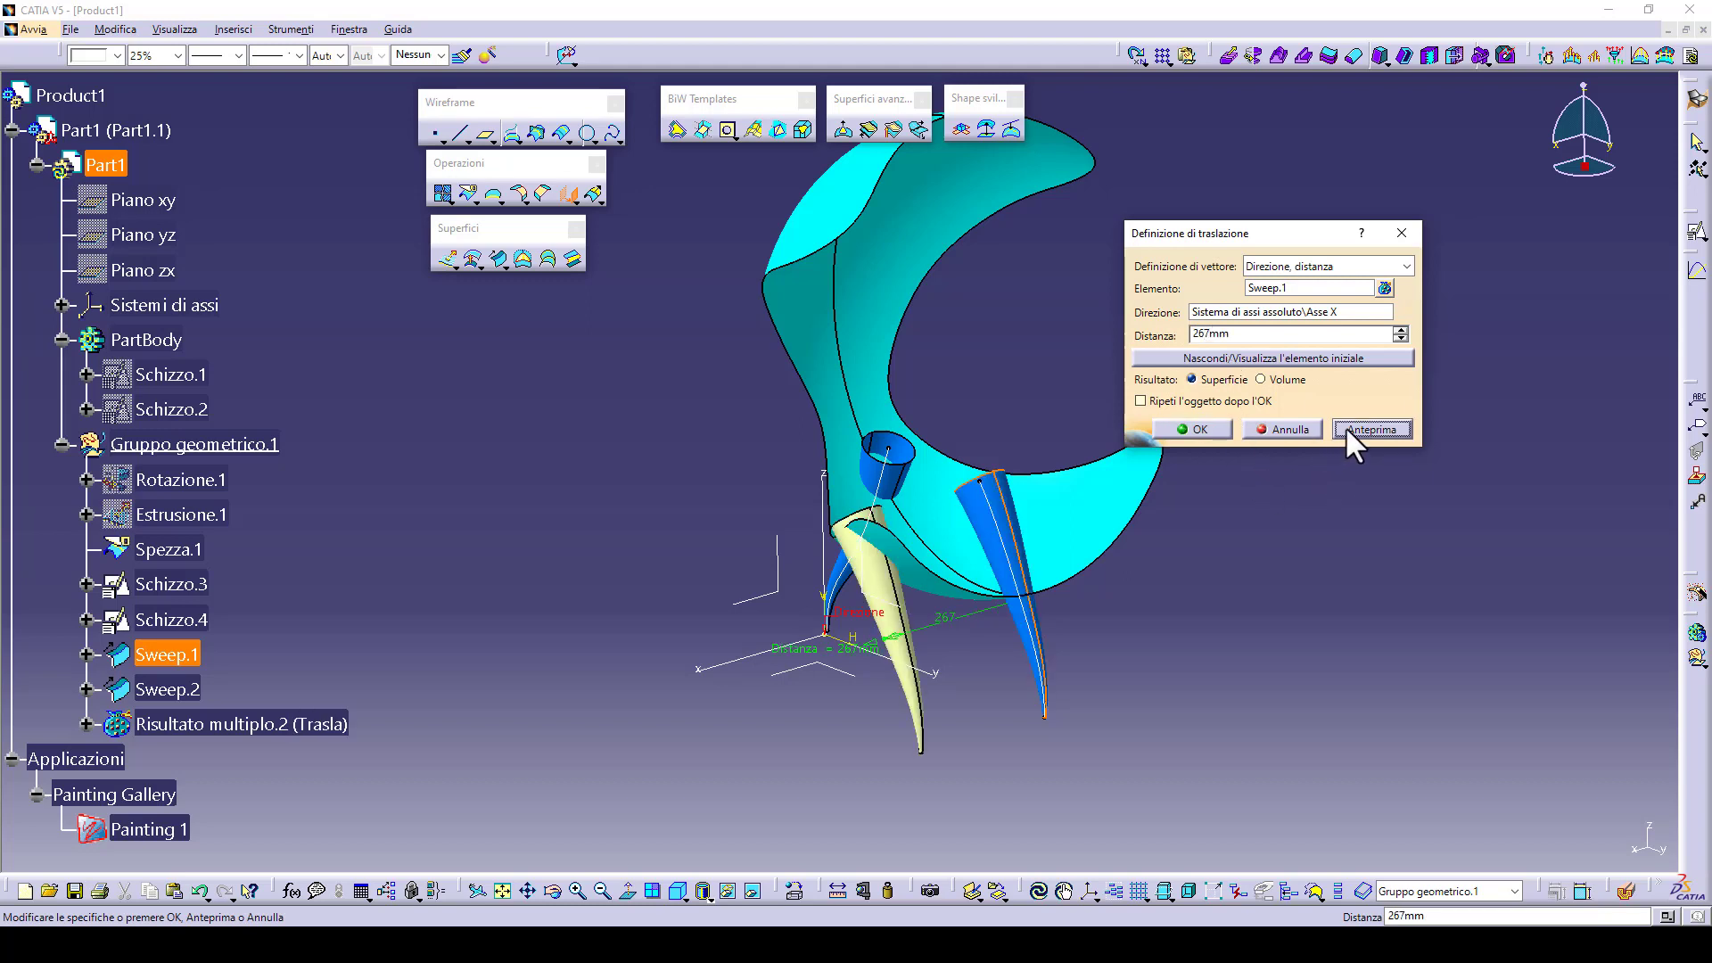
pyautogui.click(1265, 360)
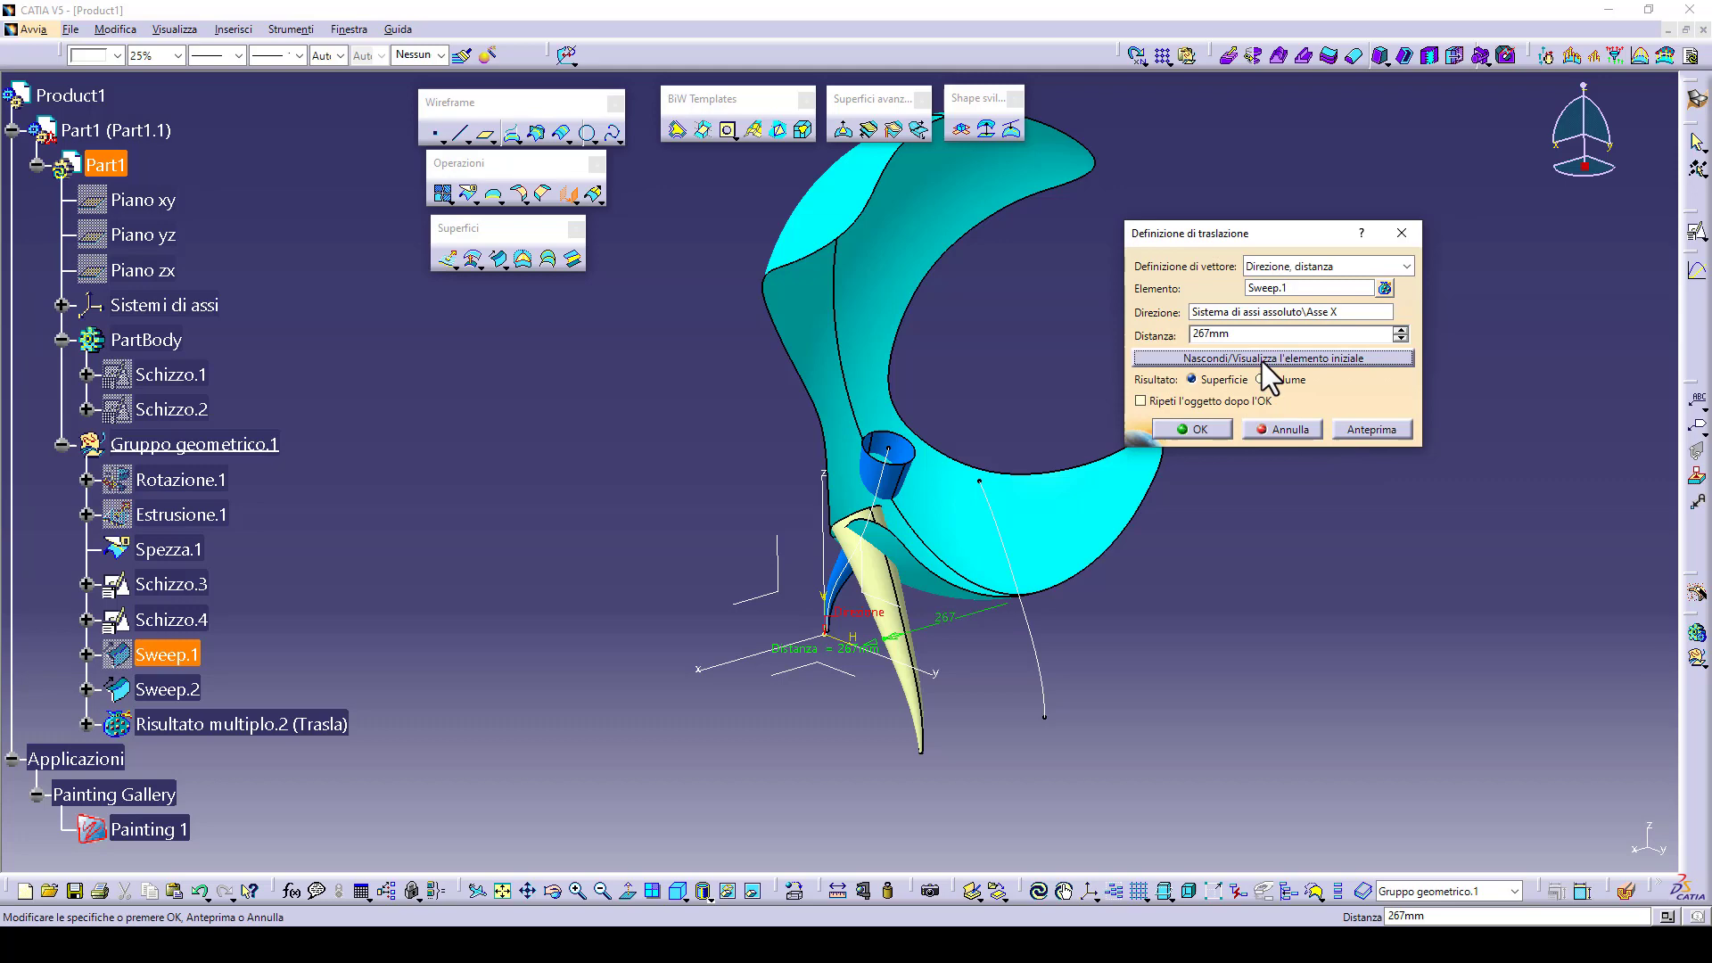
pyautogui.click(1216, 426)
pyautogui.moveTo(1002, 575); pyautogui.dragTo(998, 478, button='middle')
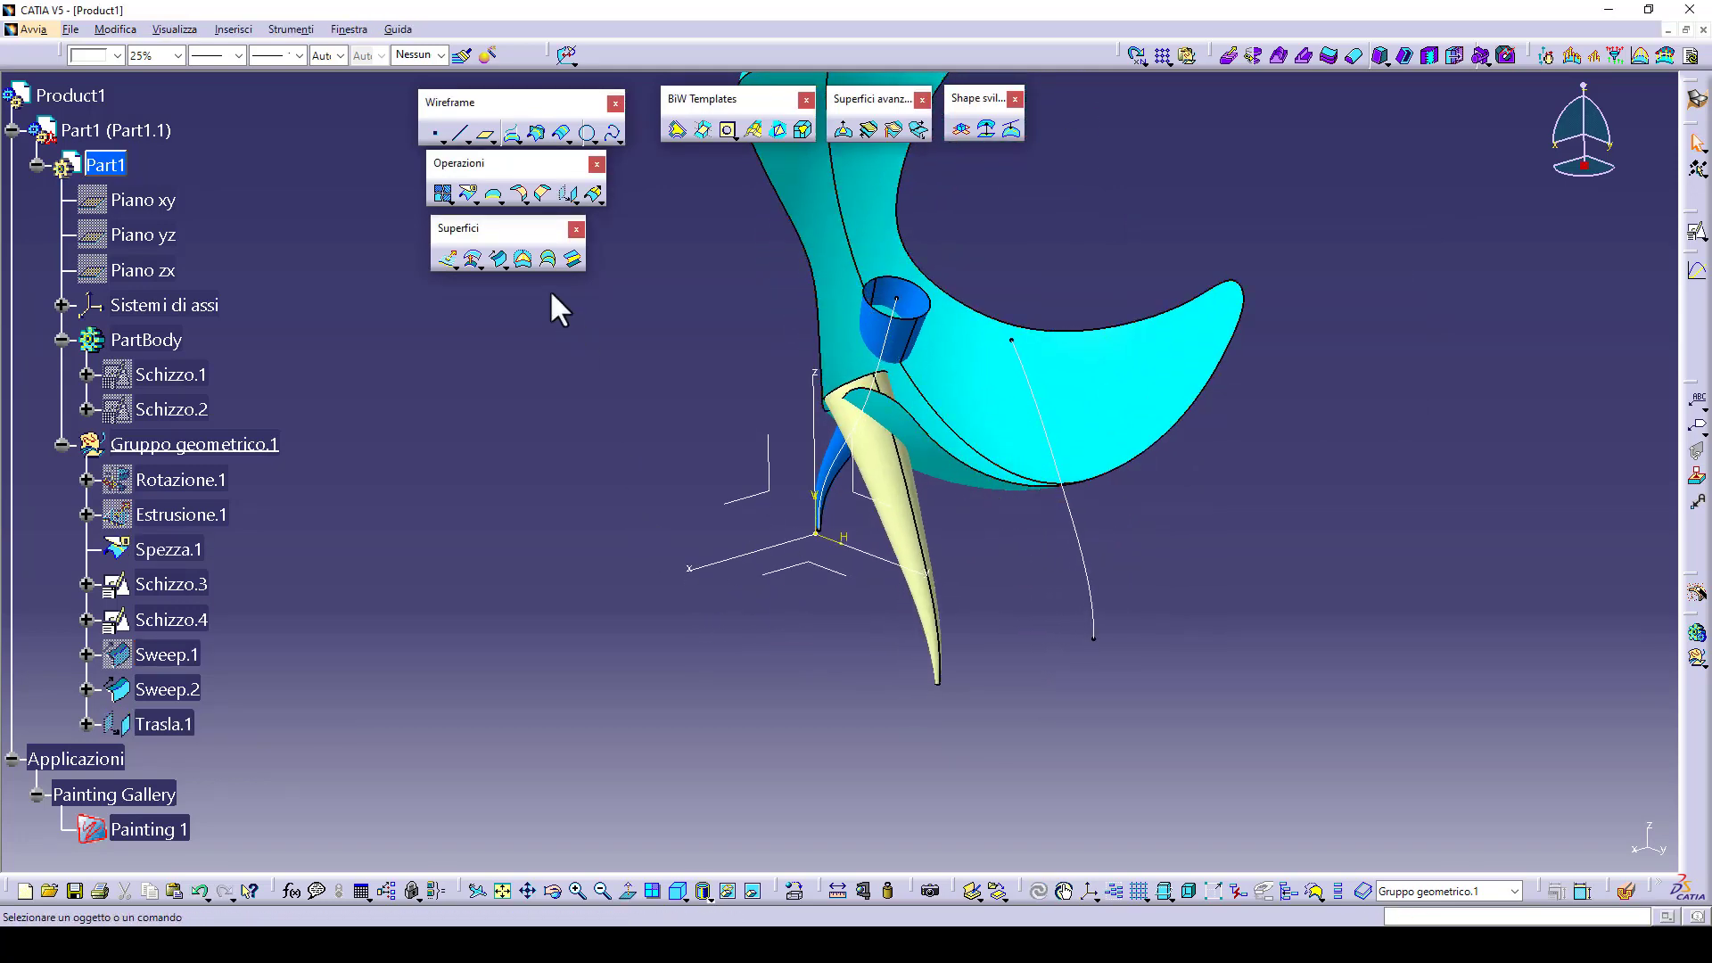
# - Start a leg rotation and create a new line (Crea una linea) for its axis
pyautogui.click(570, 198)
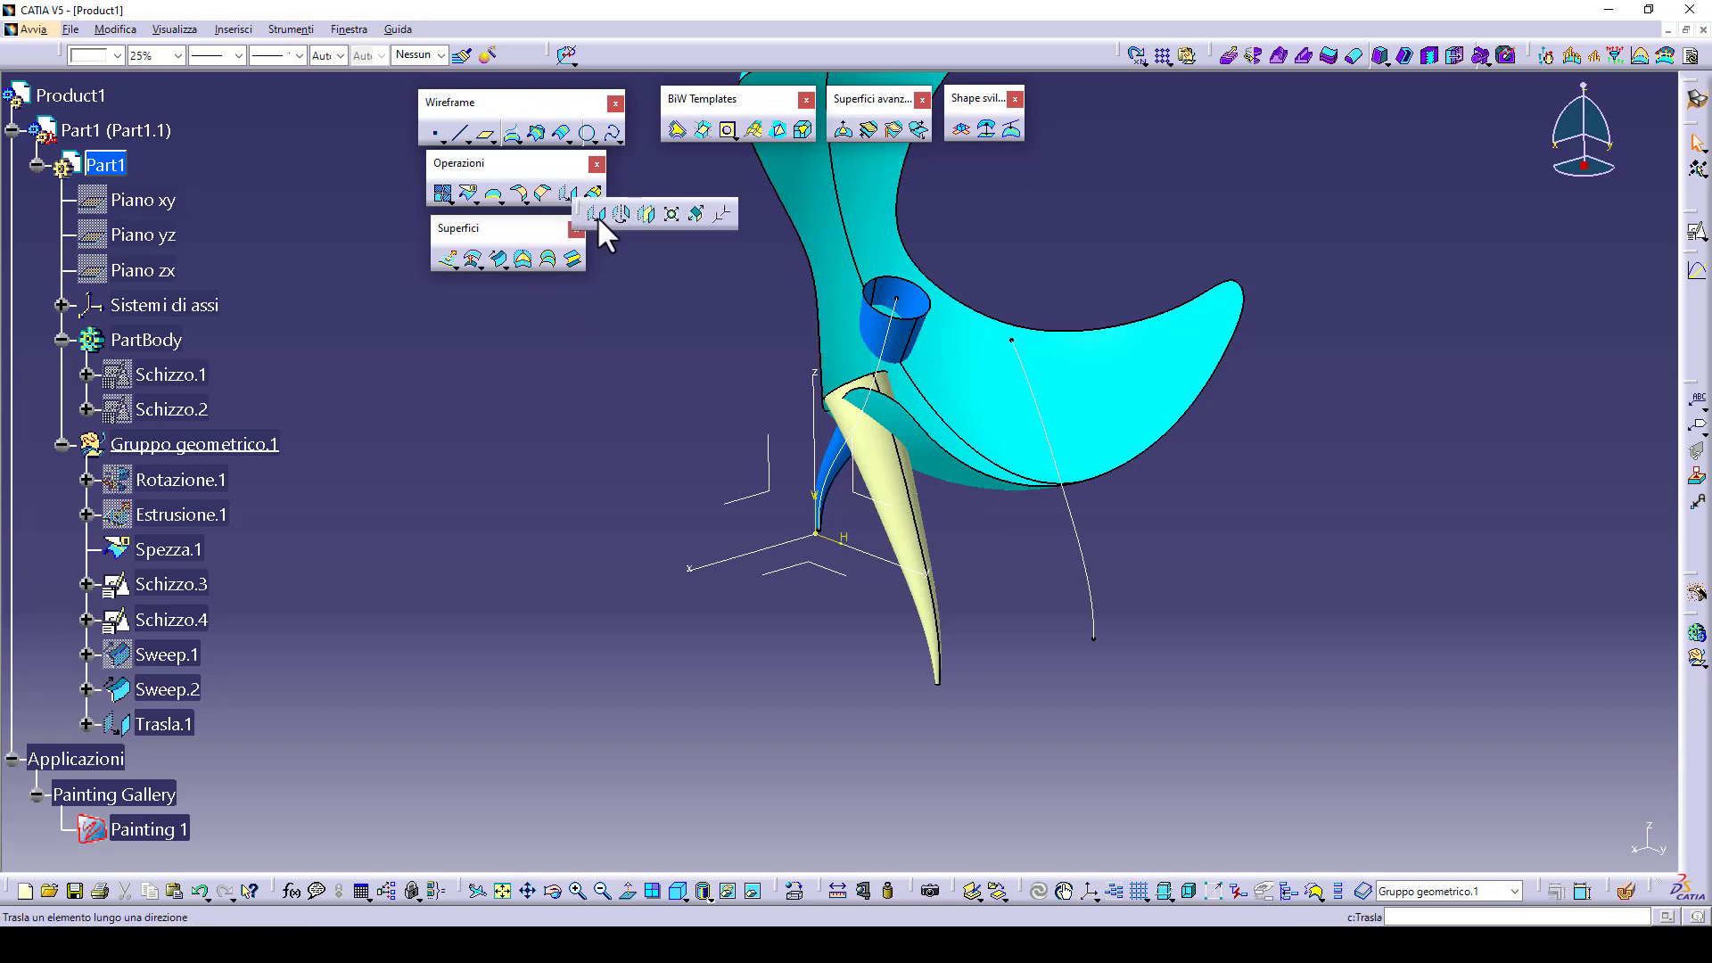
pyautogui.click(613, 214)
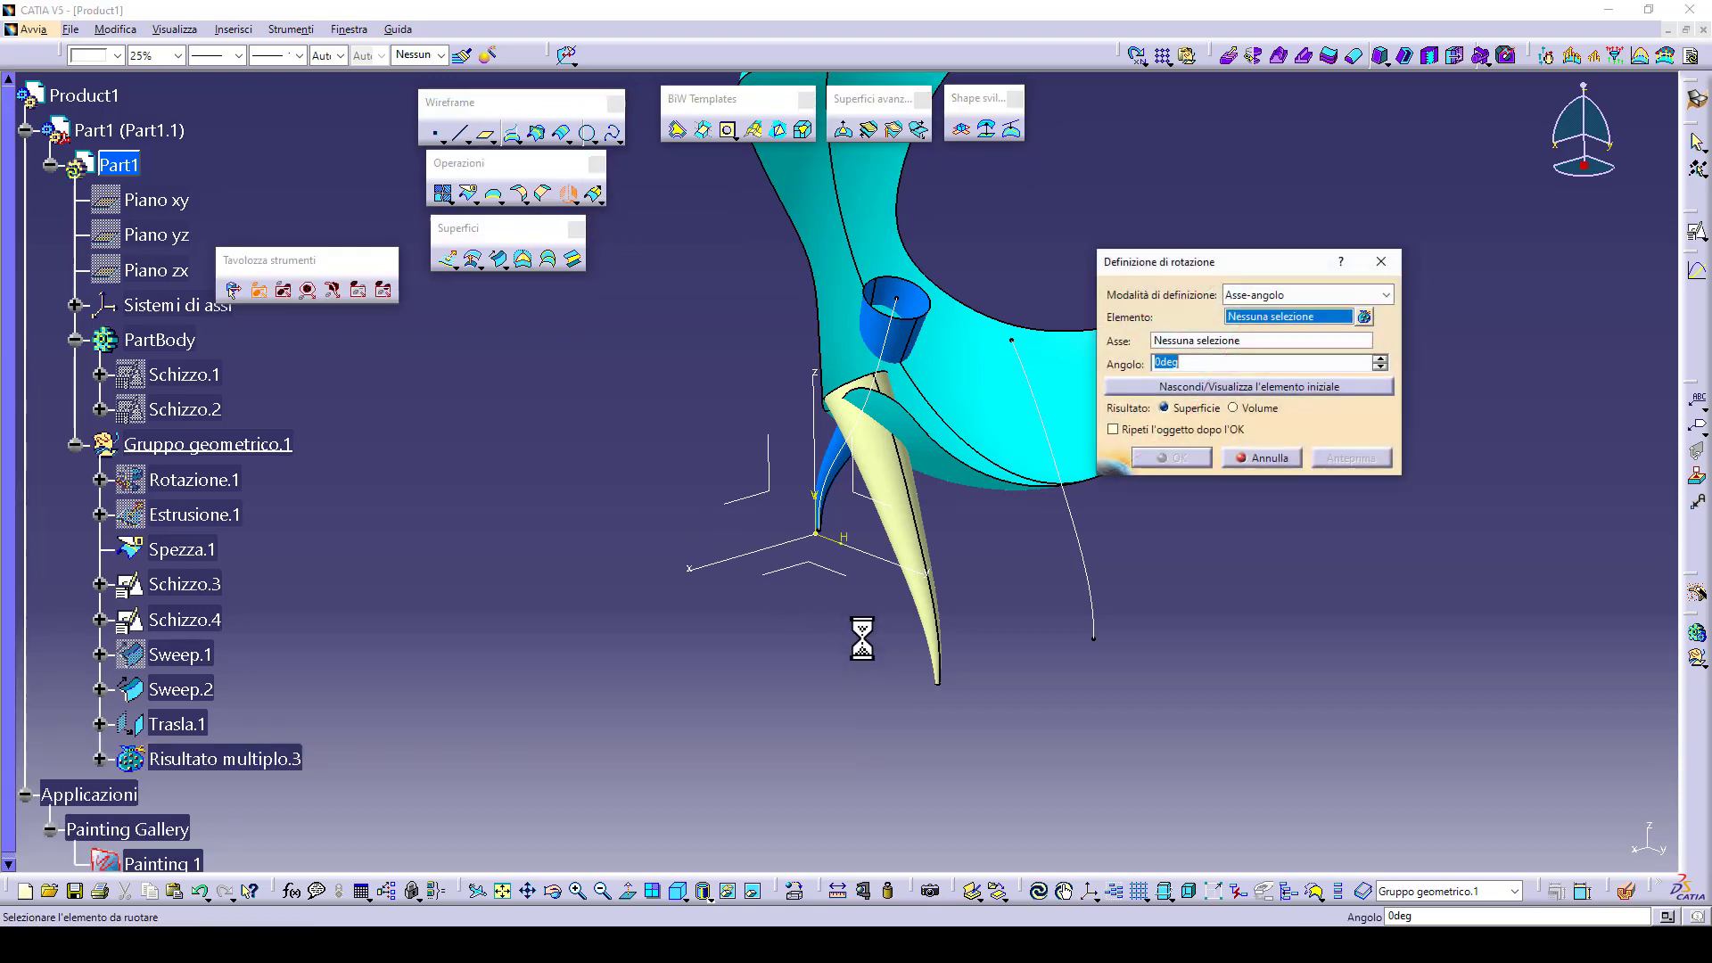
pyautogui.moveTo(862, 635); pyautogui.dragTo(789, 437, button='middle')
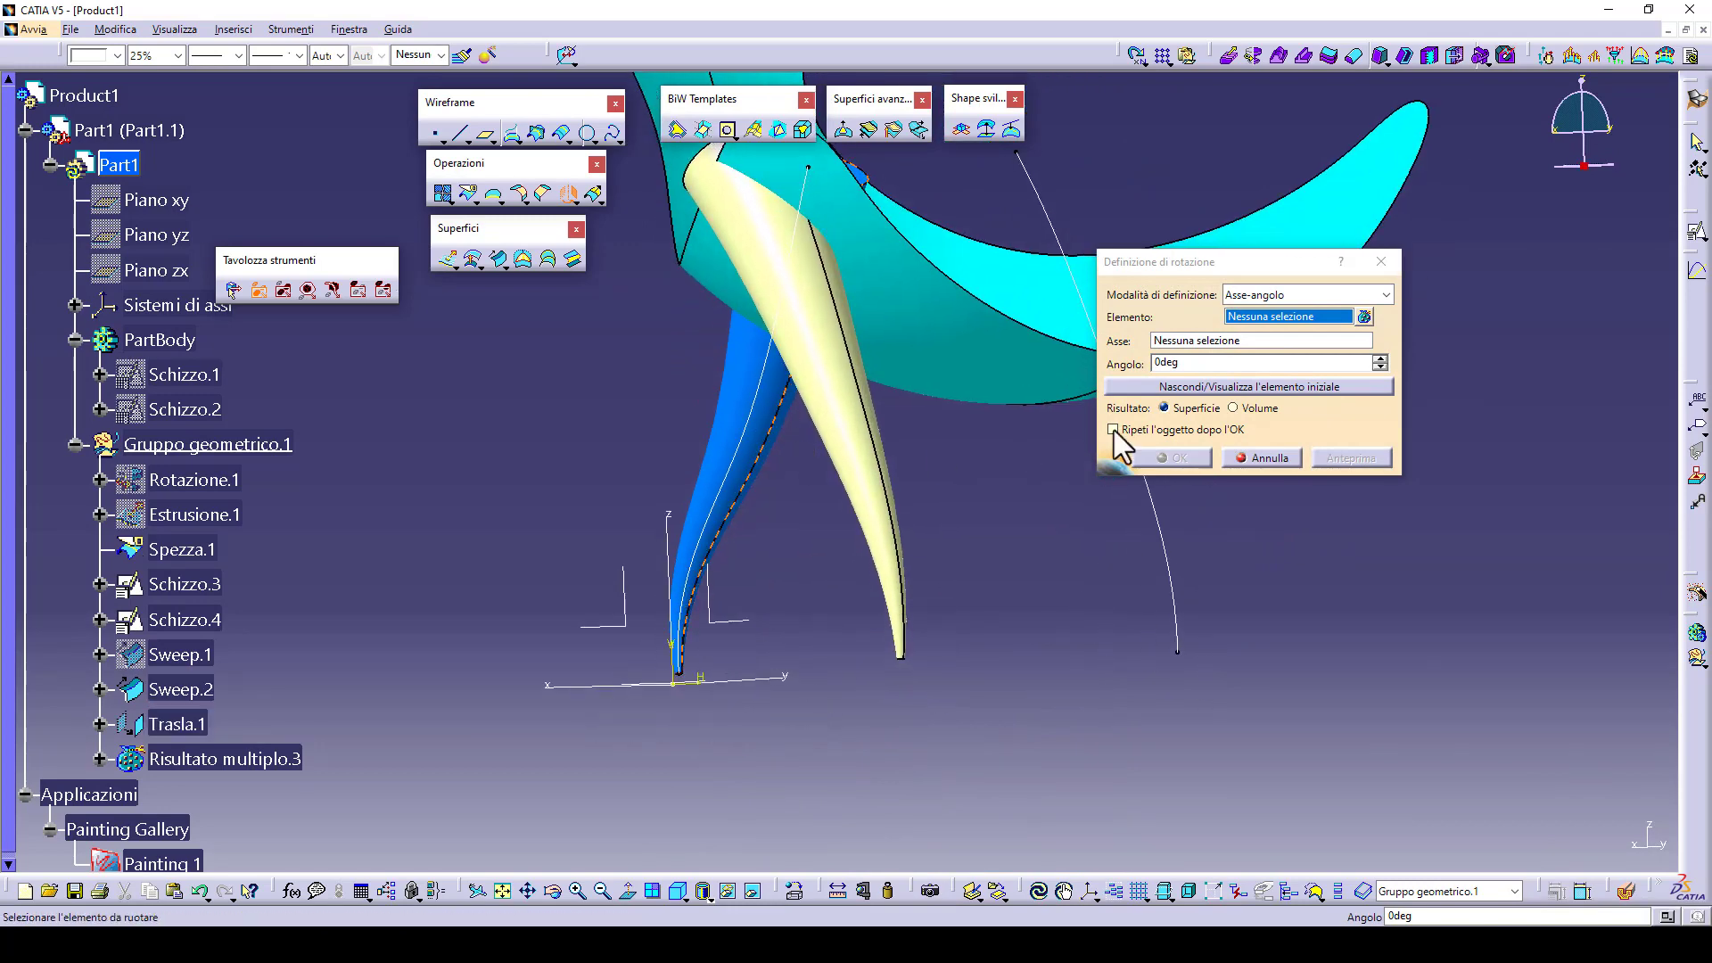
pyautogui.click(1173, 344)
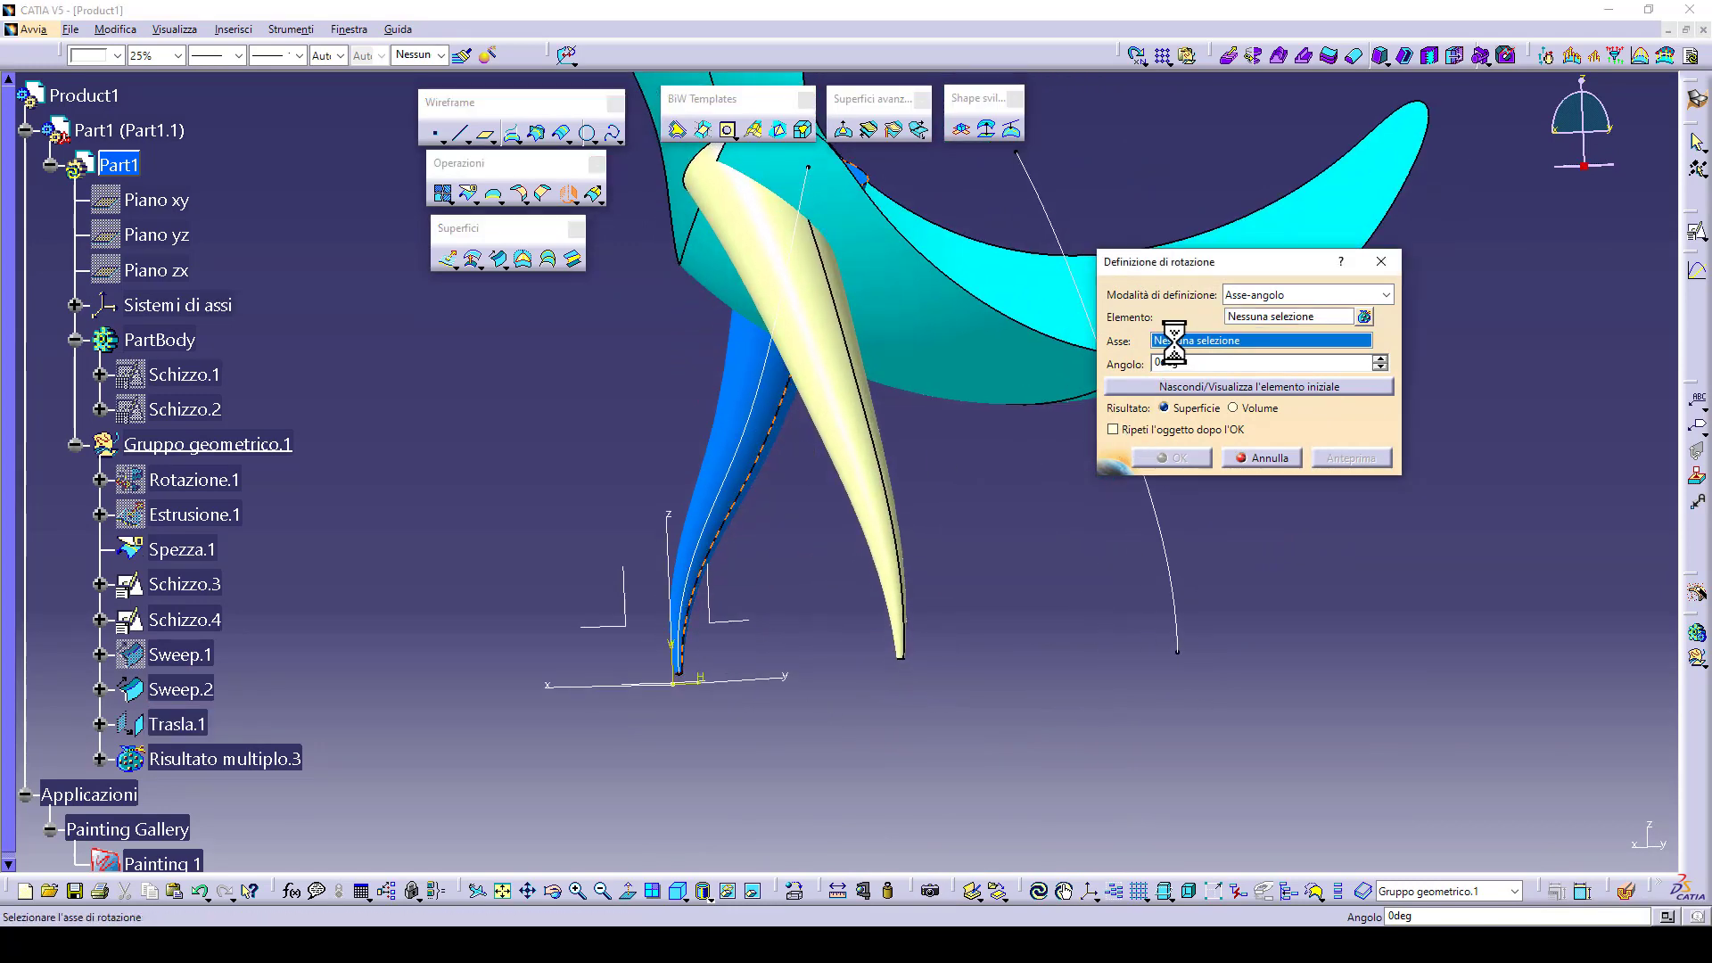
pyautogui.rightClick(1174, 343)
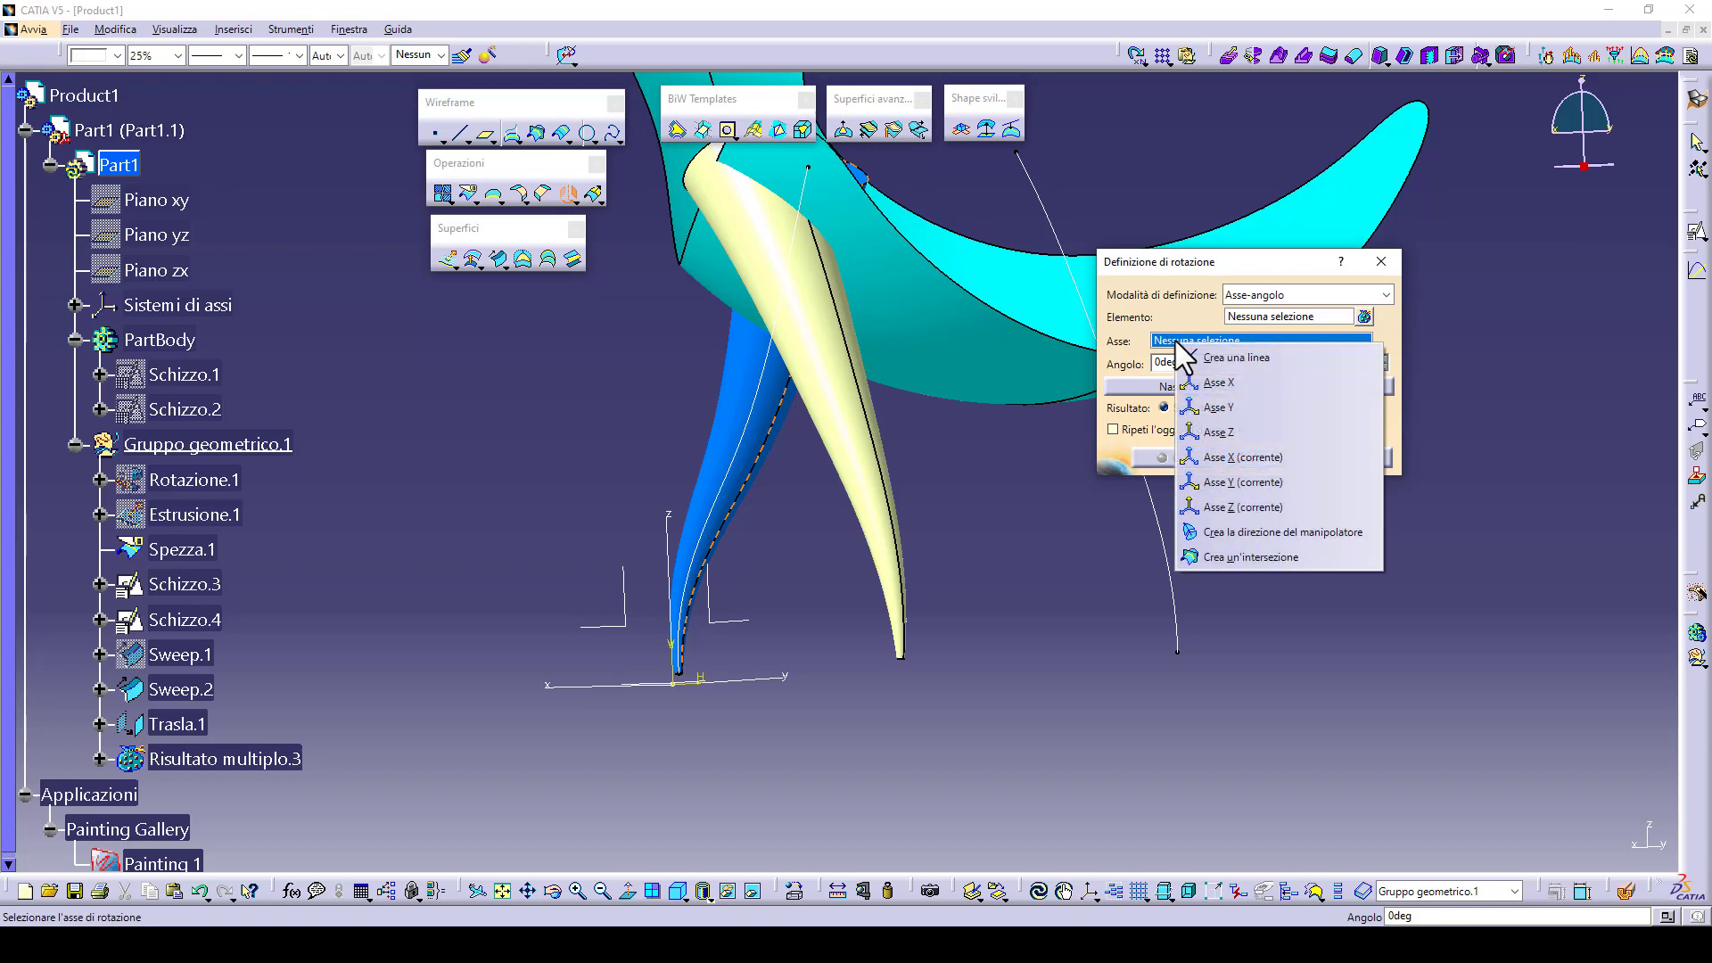
pyautogui.click(1206, 359)
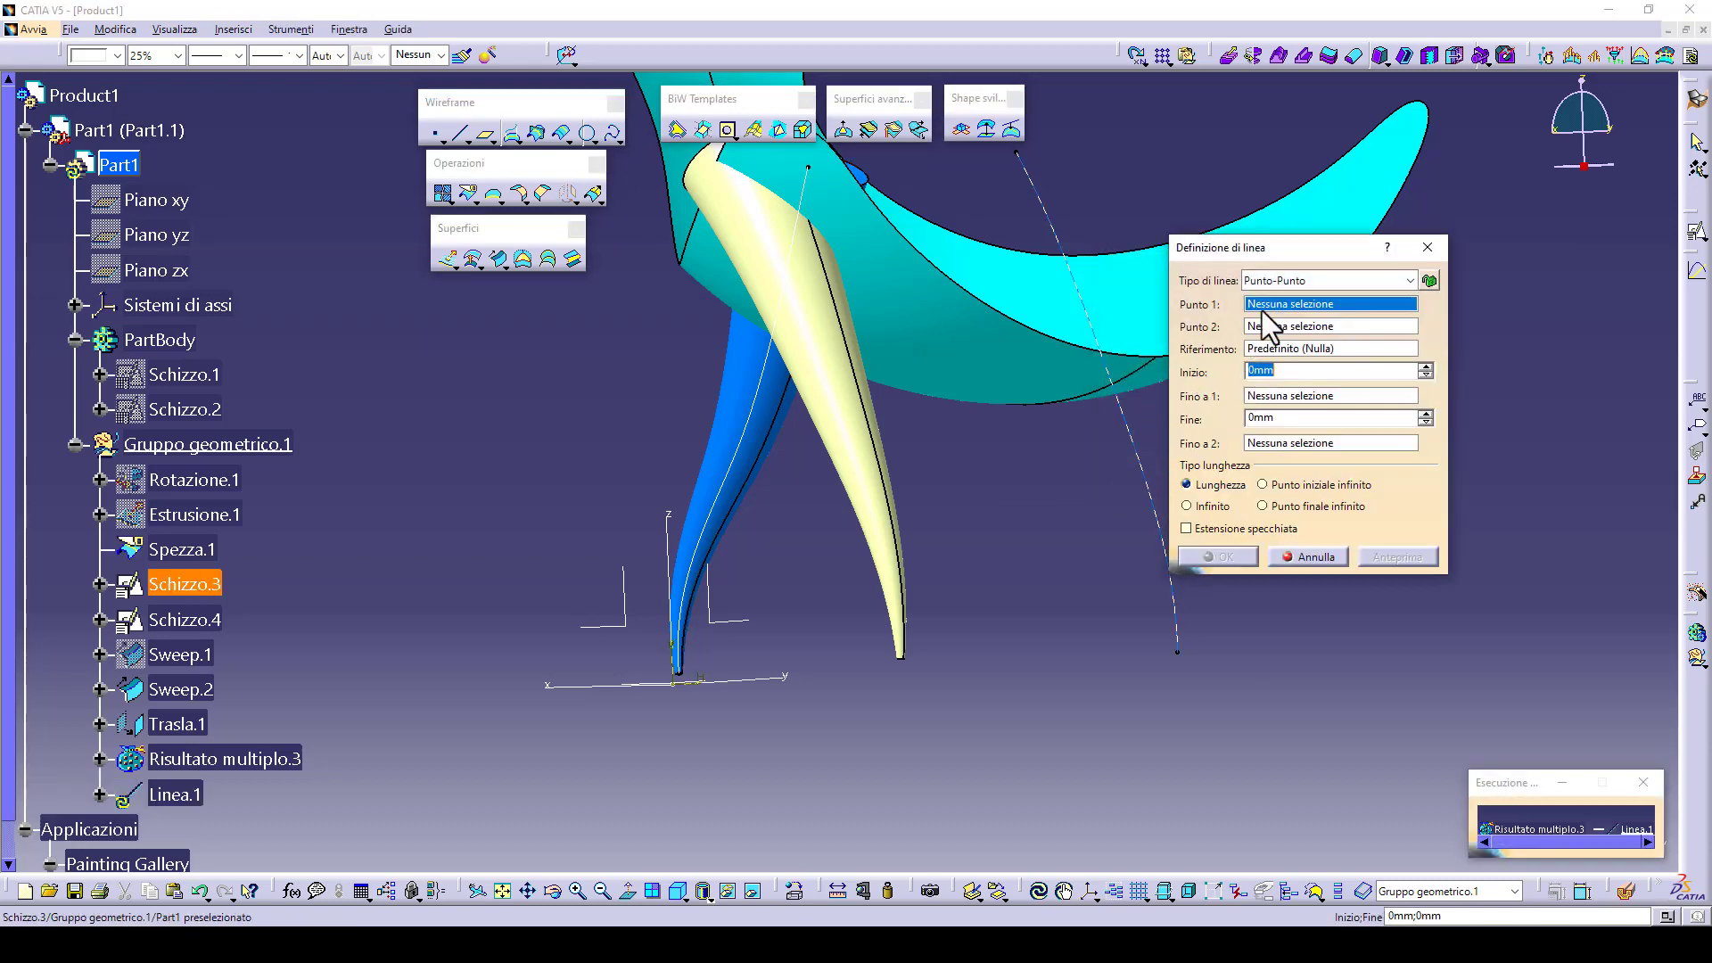
# - Make the line Point-Direction, starting at a new point at the leg tip circle's centre
pyautogui.click(1275, 280)
pyautogui.click(1276, 303)
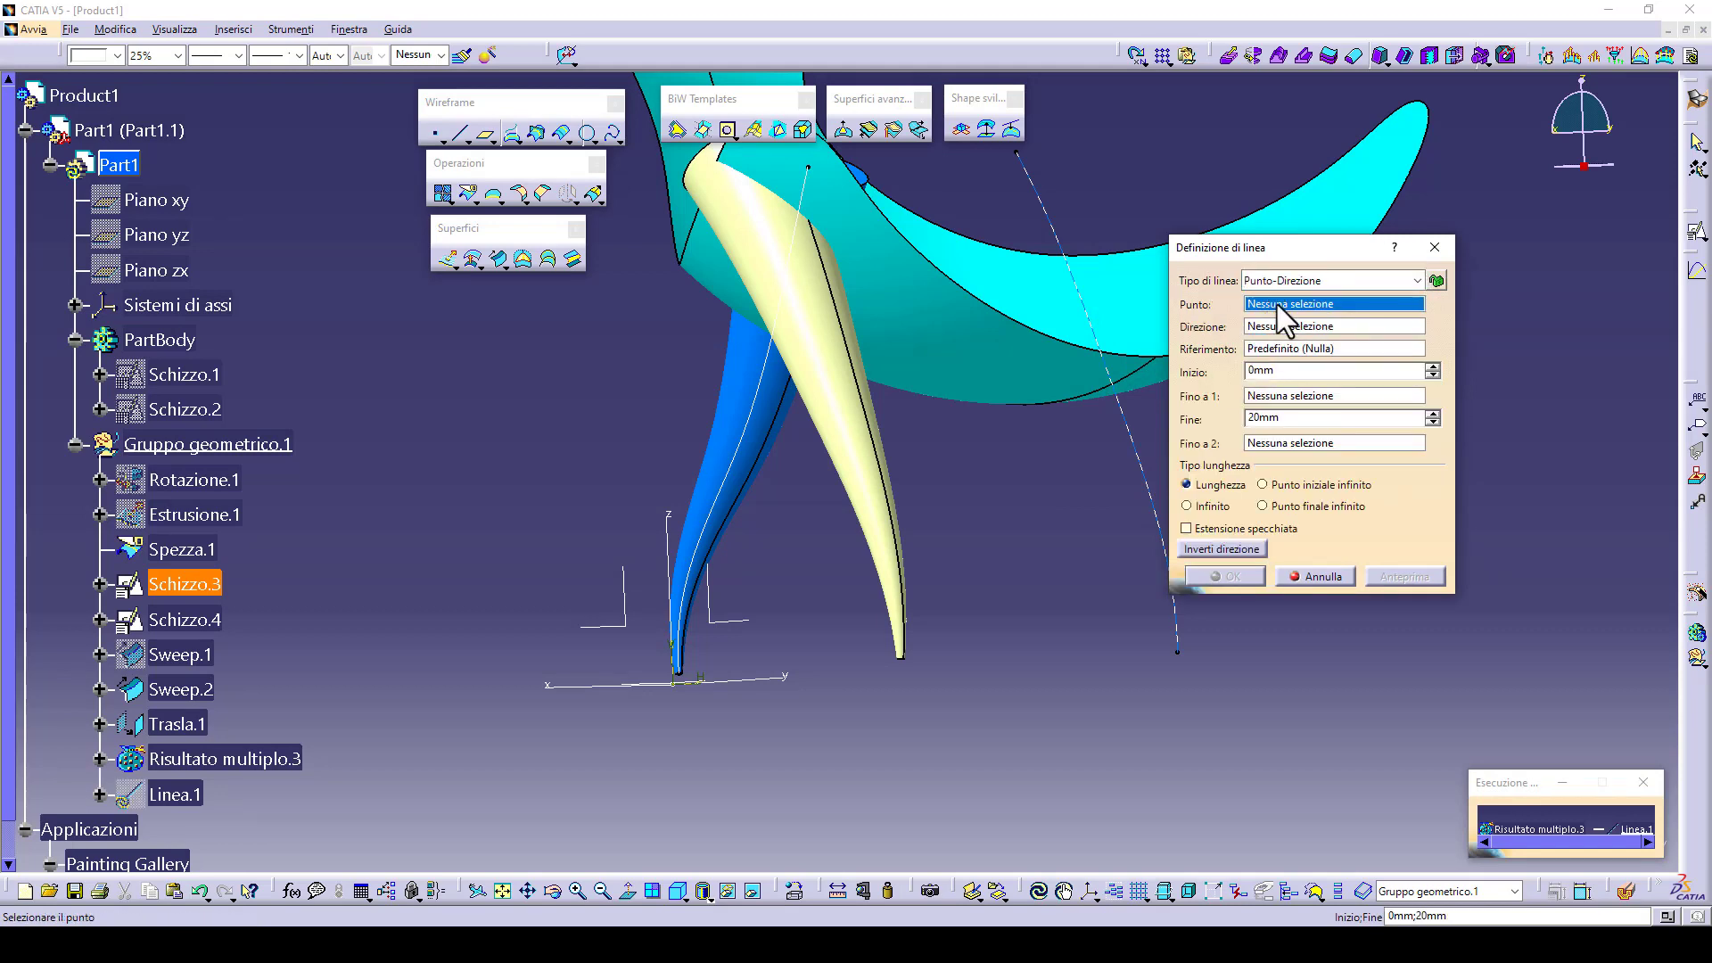
pyautogui.rightClick(1277, 303)
pyautogui.click(1292, 324)
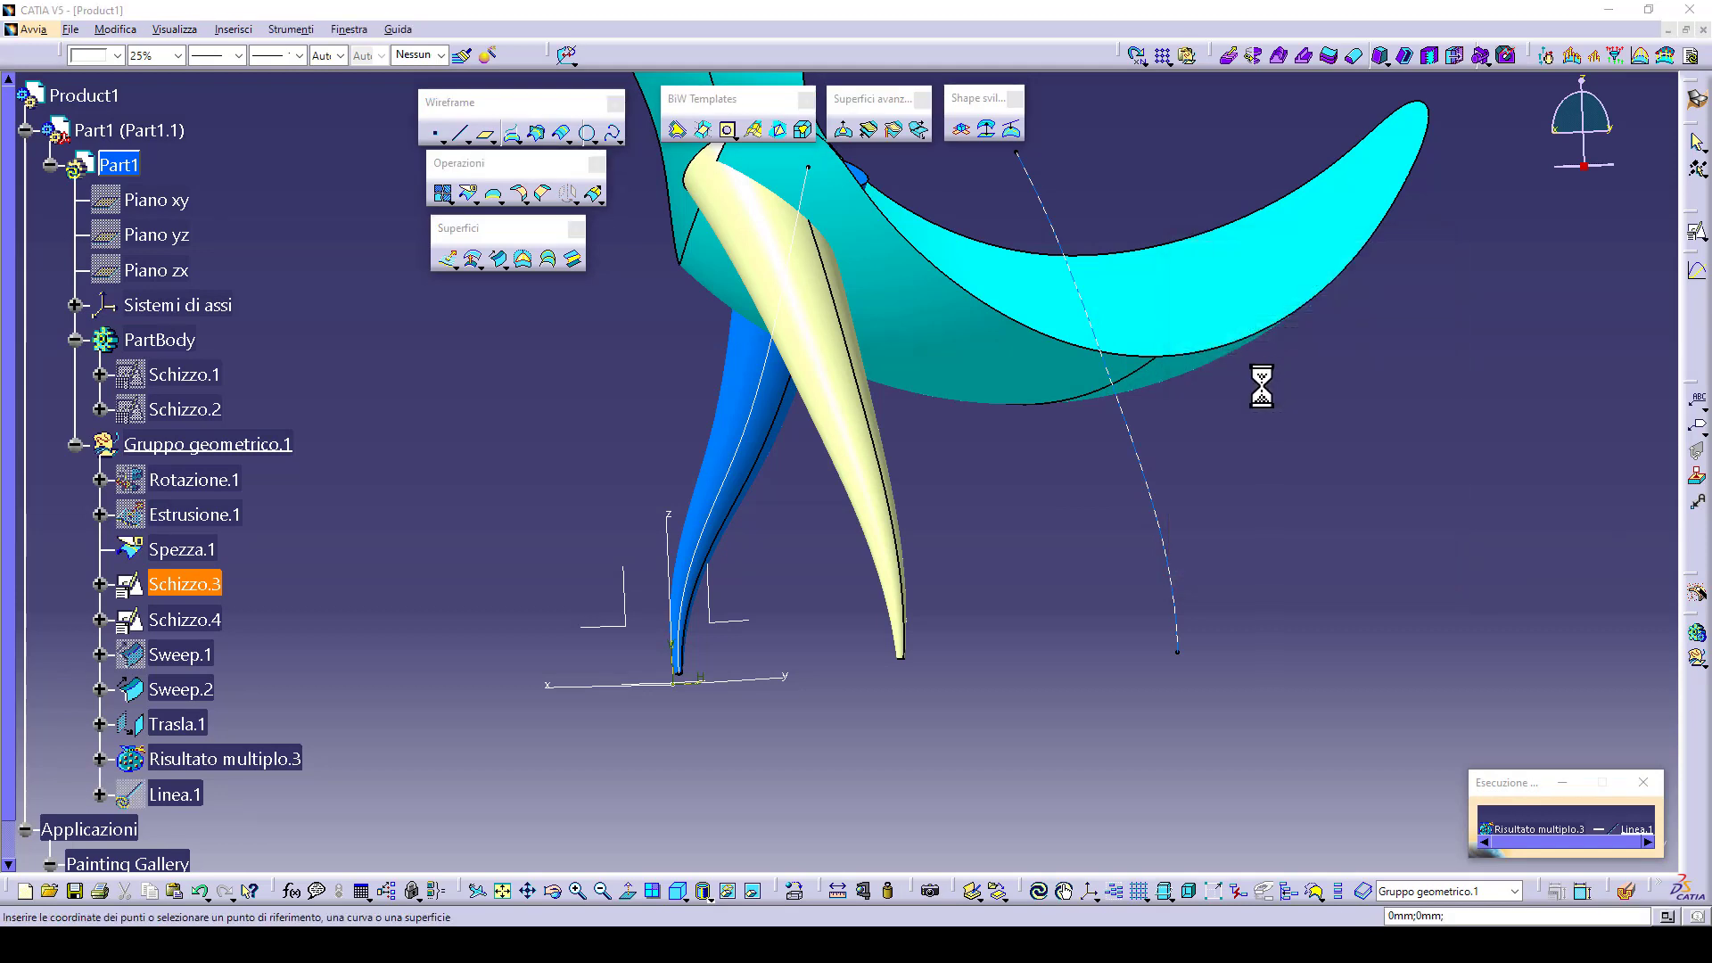
pyautogui.click(1288, 302)
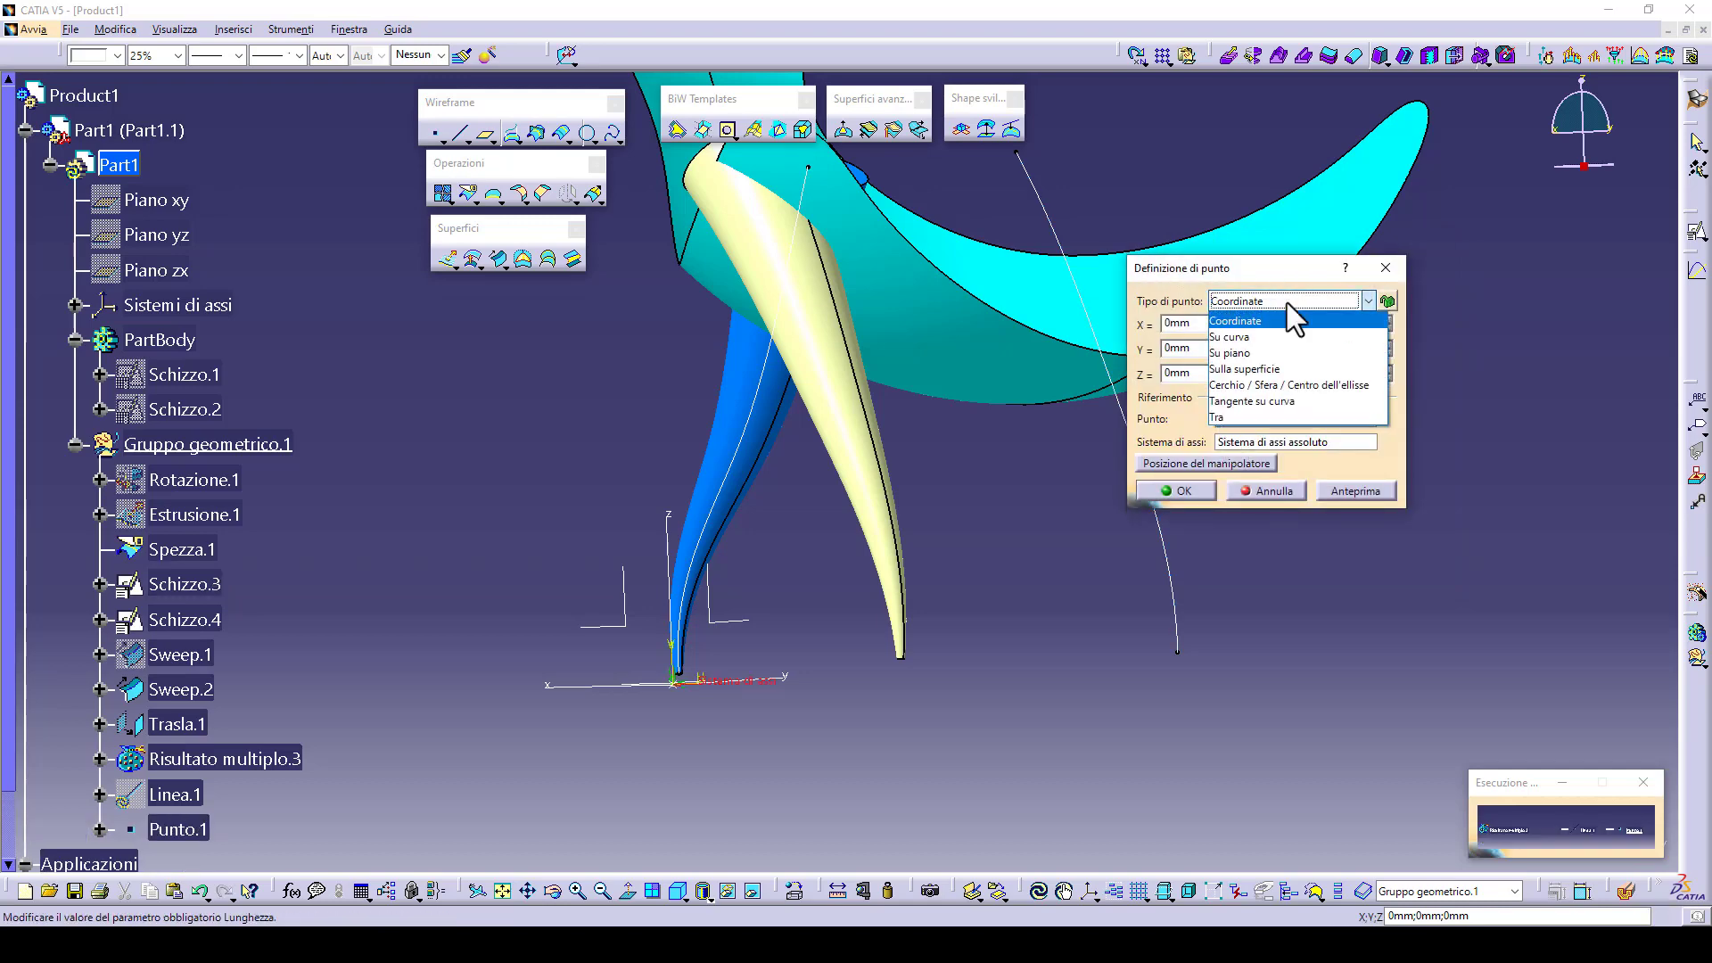
pyautogui.click(1284, 384)
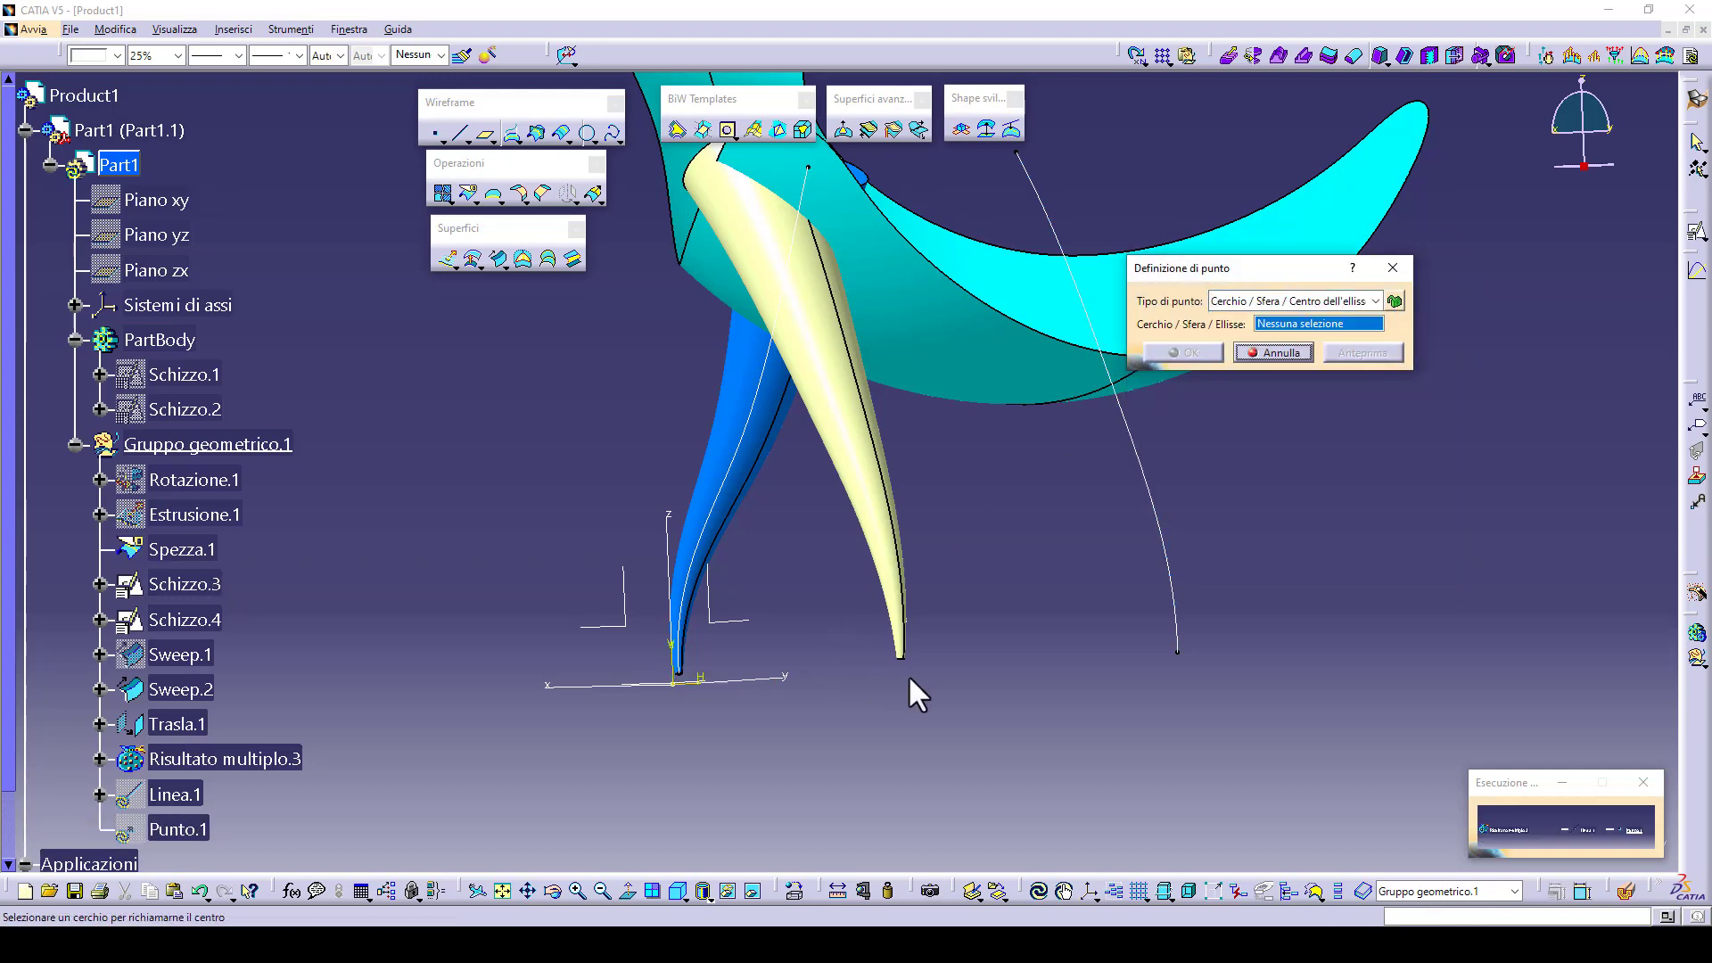
pyautogui.moveTo(910, 679); pyautogui.dragTo(970, 574, button='middle')
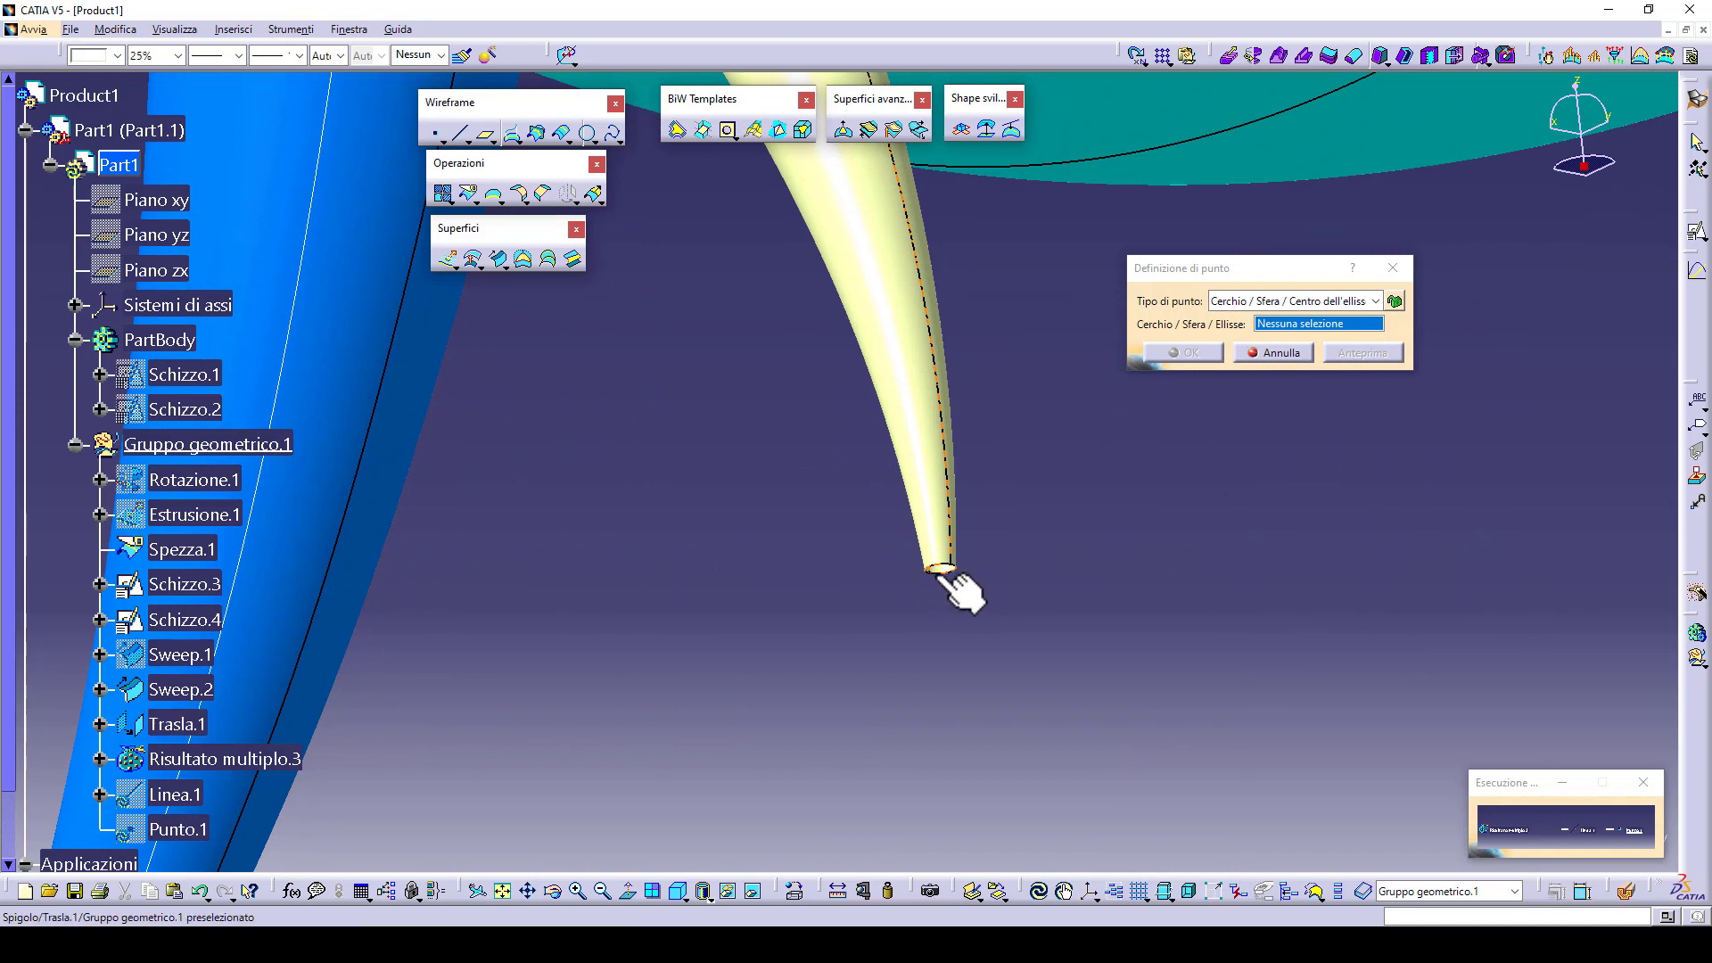
pyautogui.click(933, 576)
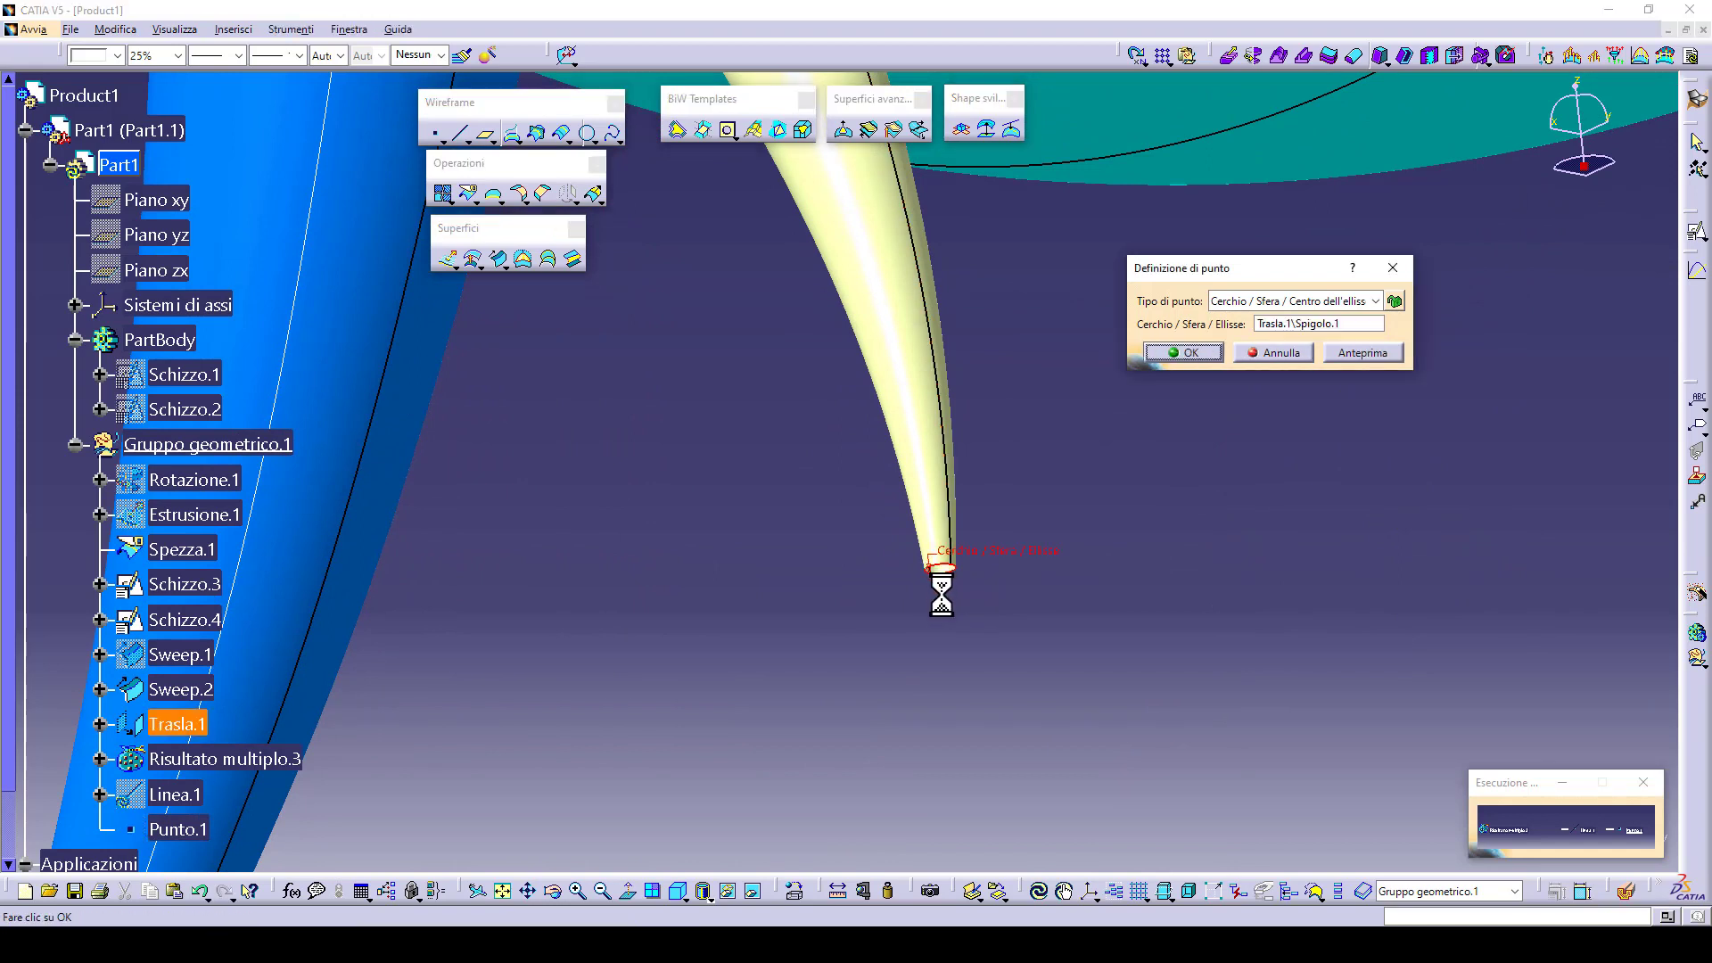
pyautogui.click(1191, 352)
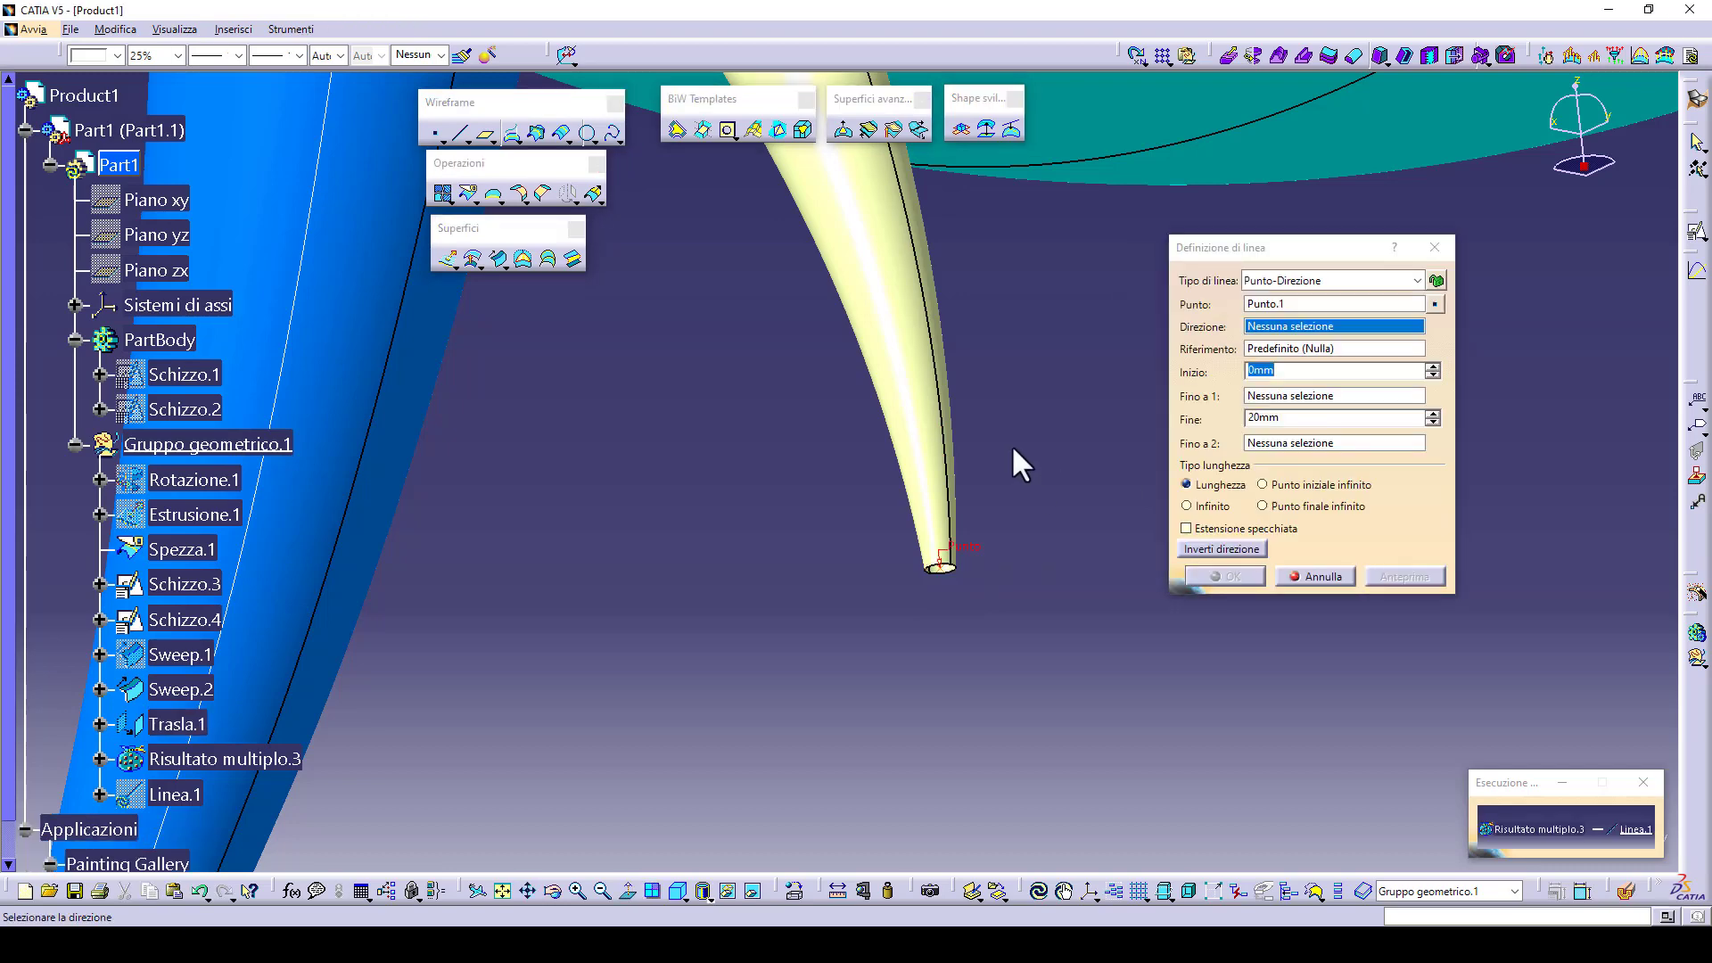
# - Give the line a direction with limits from -123 mm to 0 mm
pyautogui.moveTo(1021, 463); pyautogui.dragTo(644, 482, button='middle')
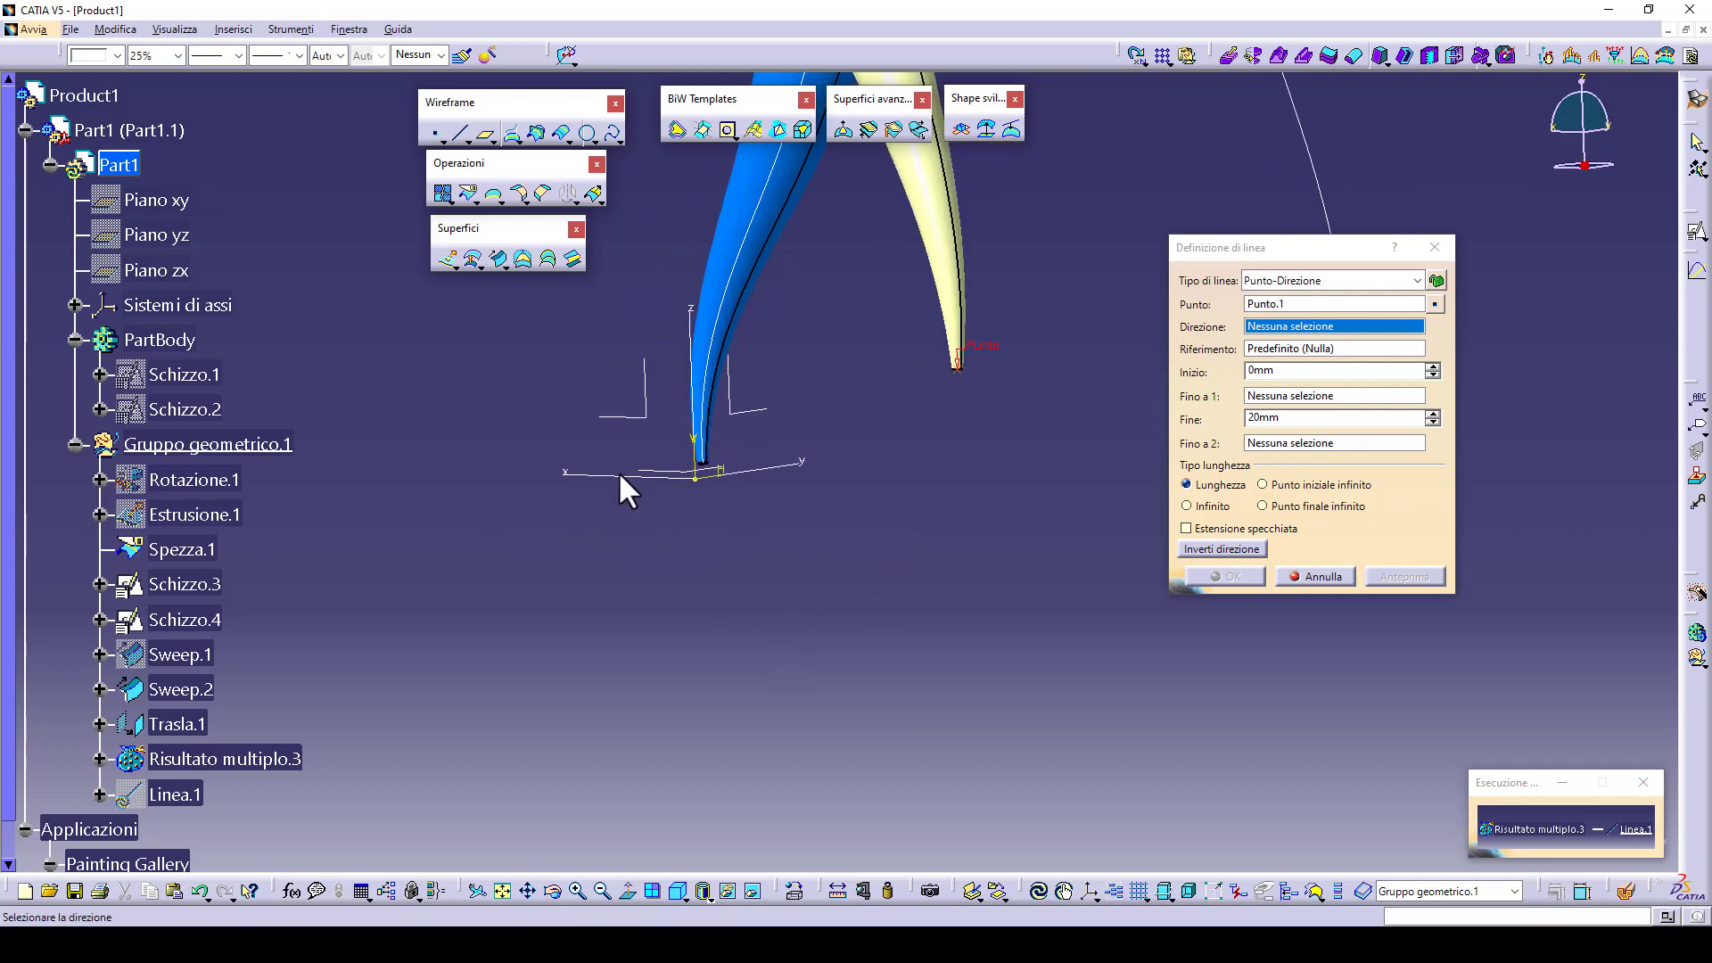
pyautogui.rightClick(1341, 324)
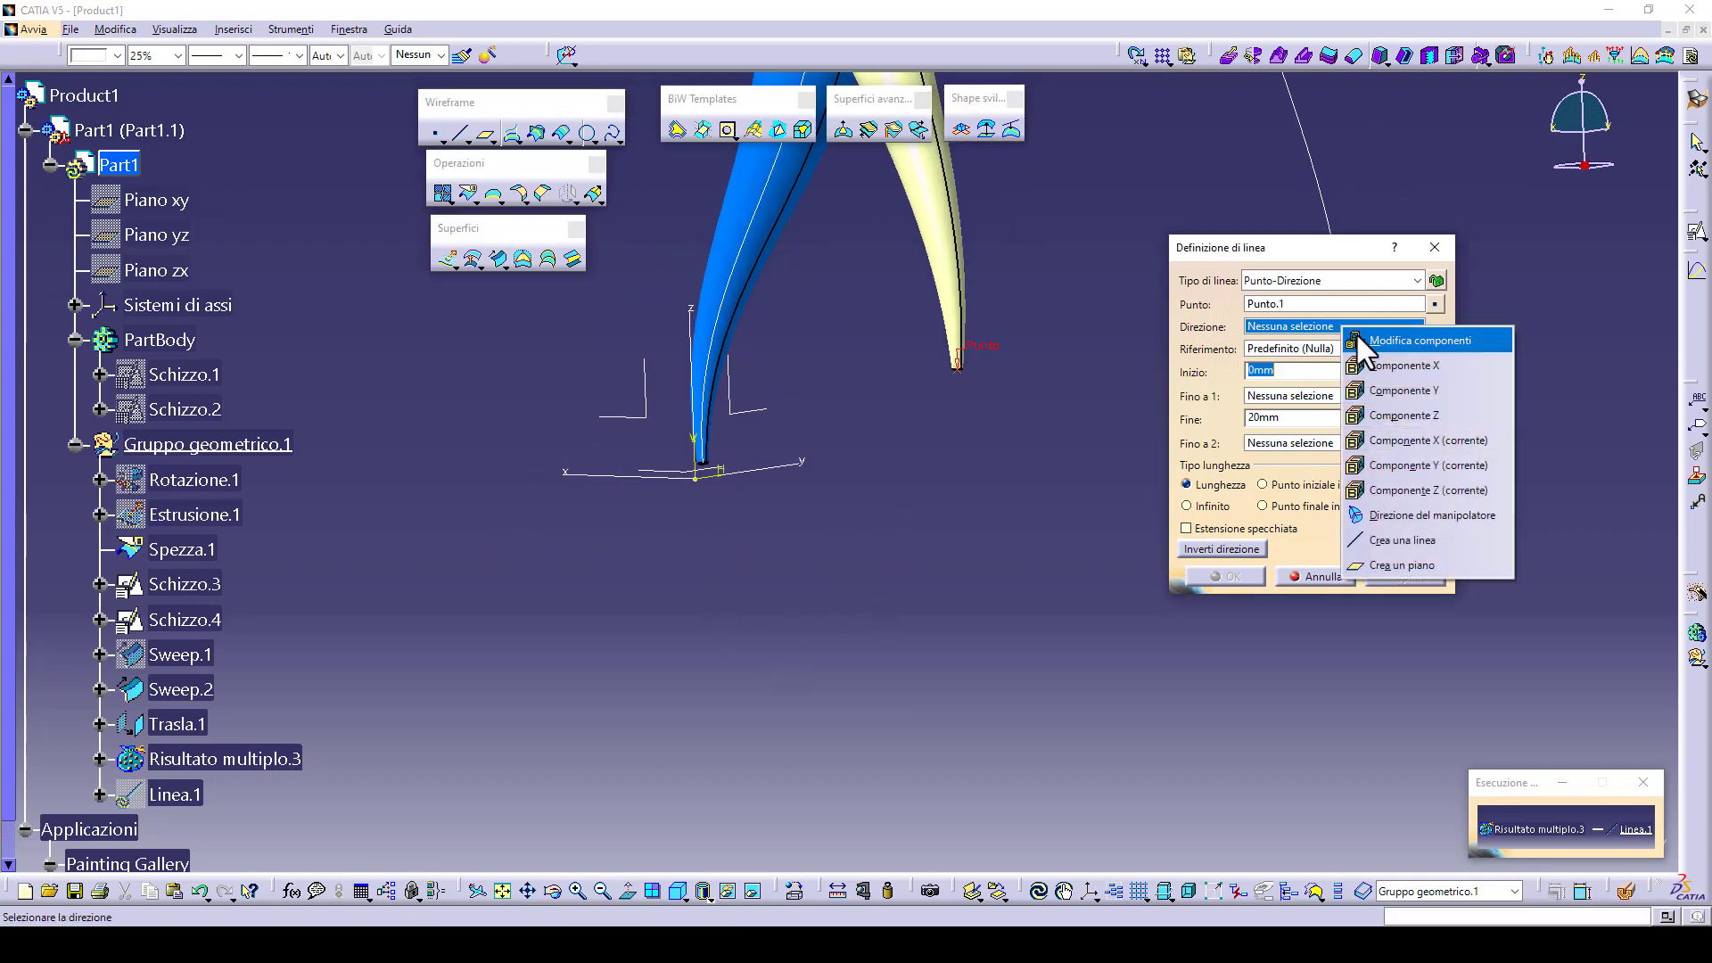
pyautogui.click(1393, 367)
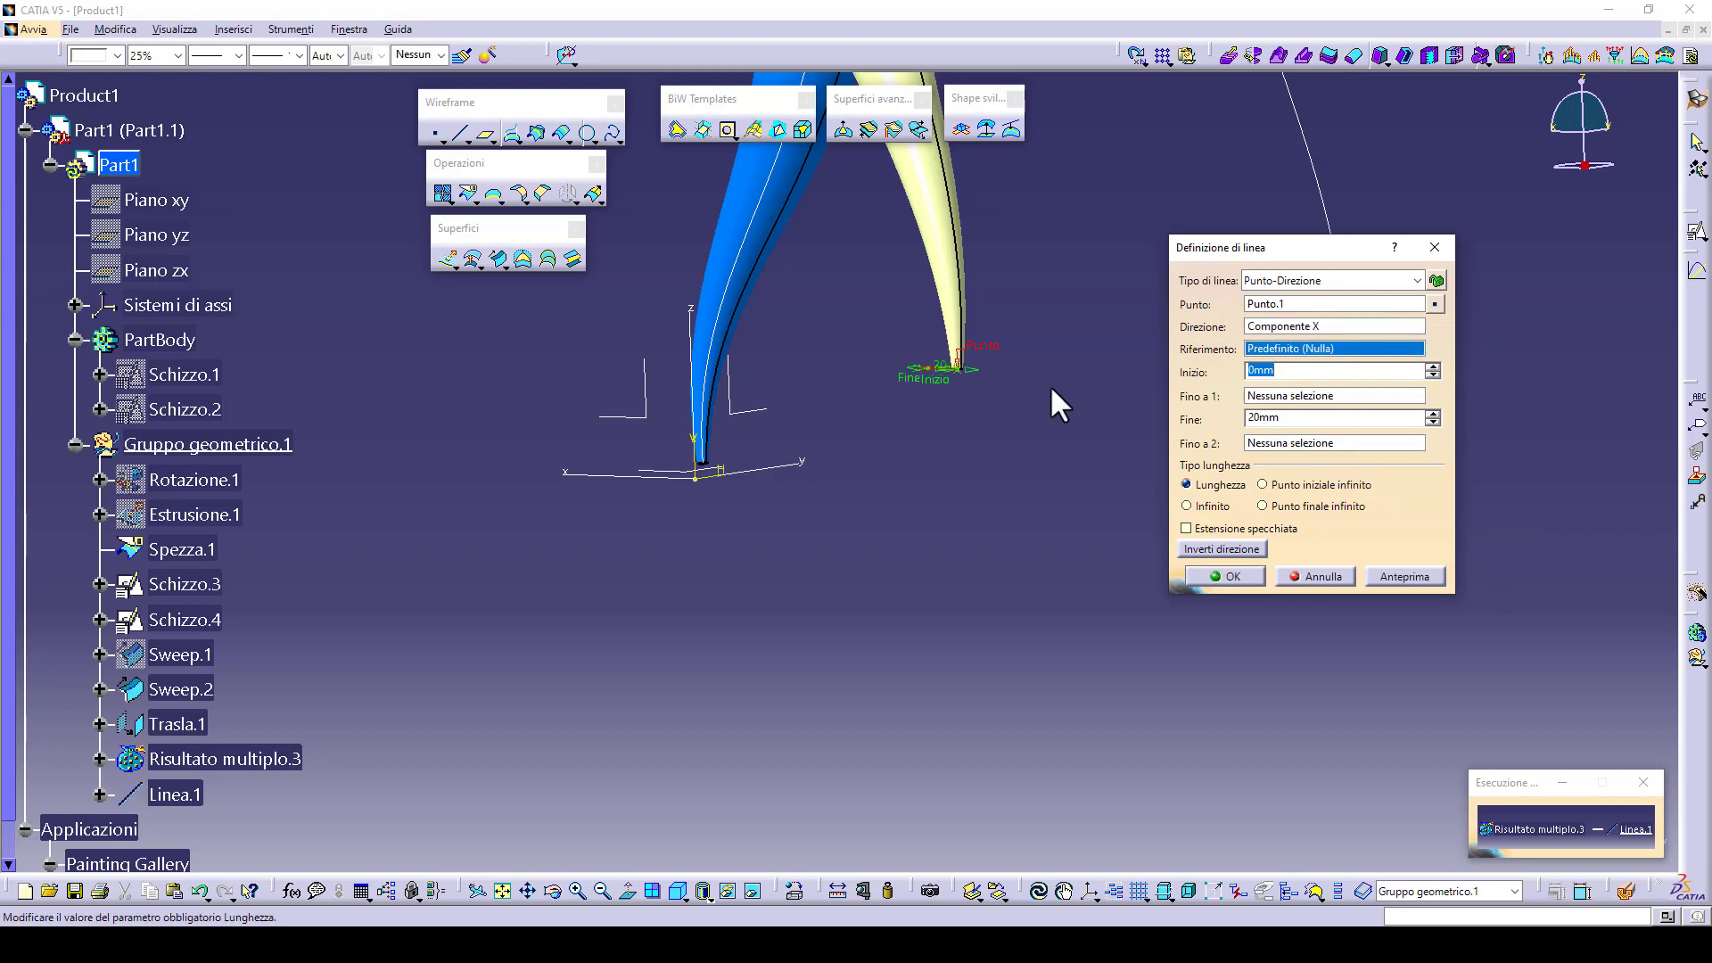
pyautogui.moveTo(978, 392); pyautogui.dragTo(1156, 413)
pyautogui.moveTo(1290, 419); pyautogui.dragTo(1213, 419)
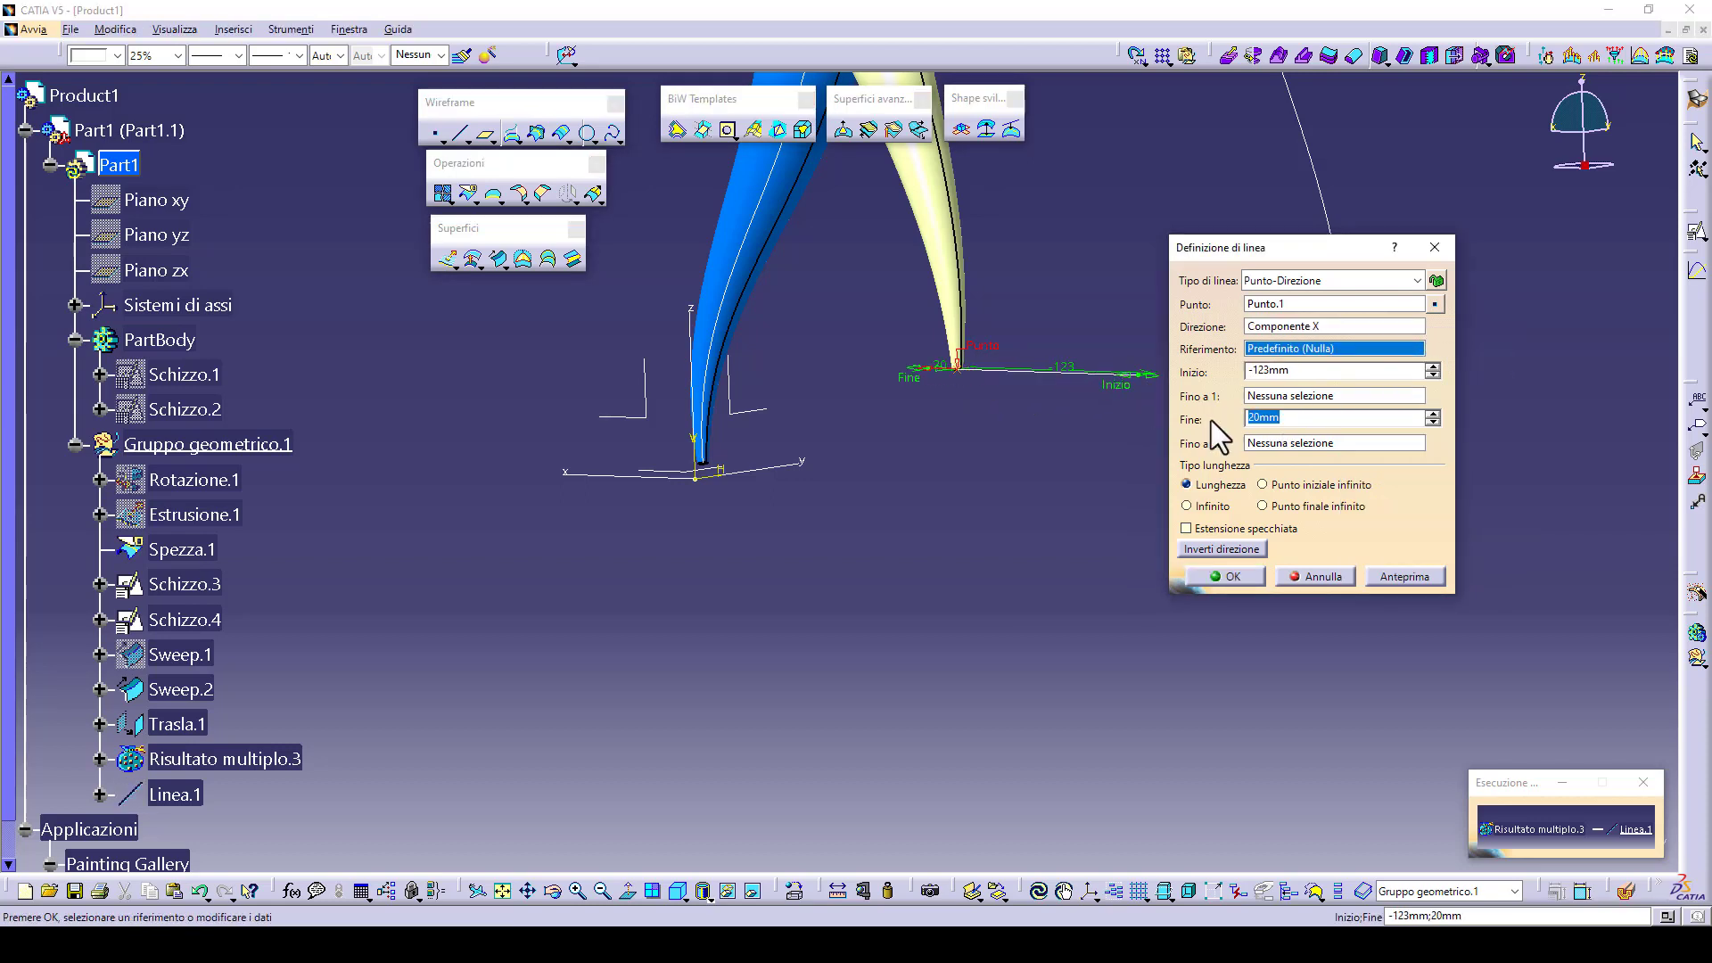
pyautogui.click(1223, 581)
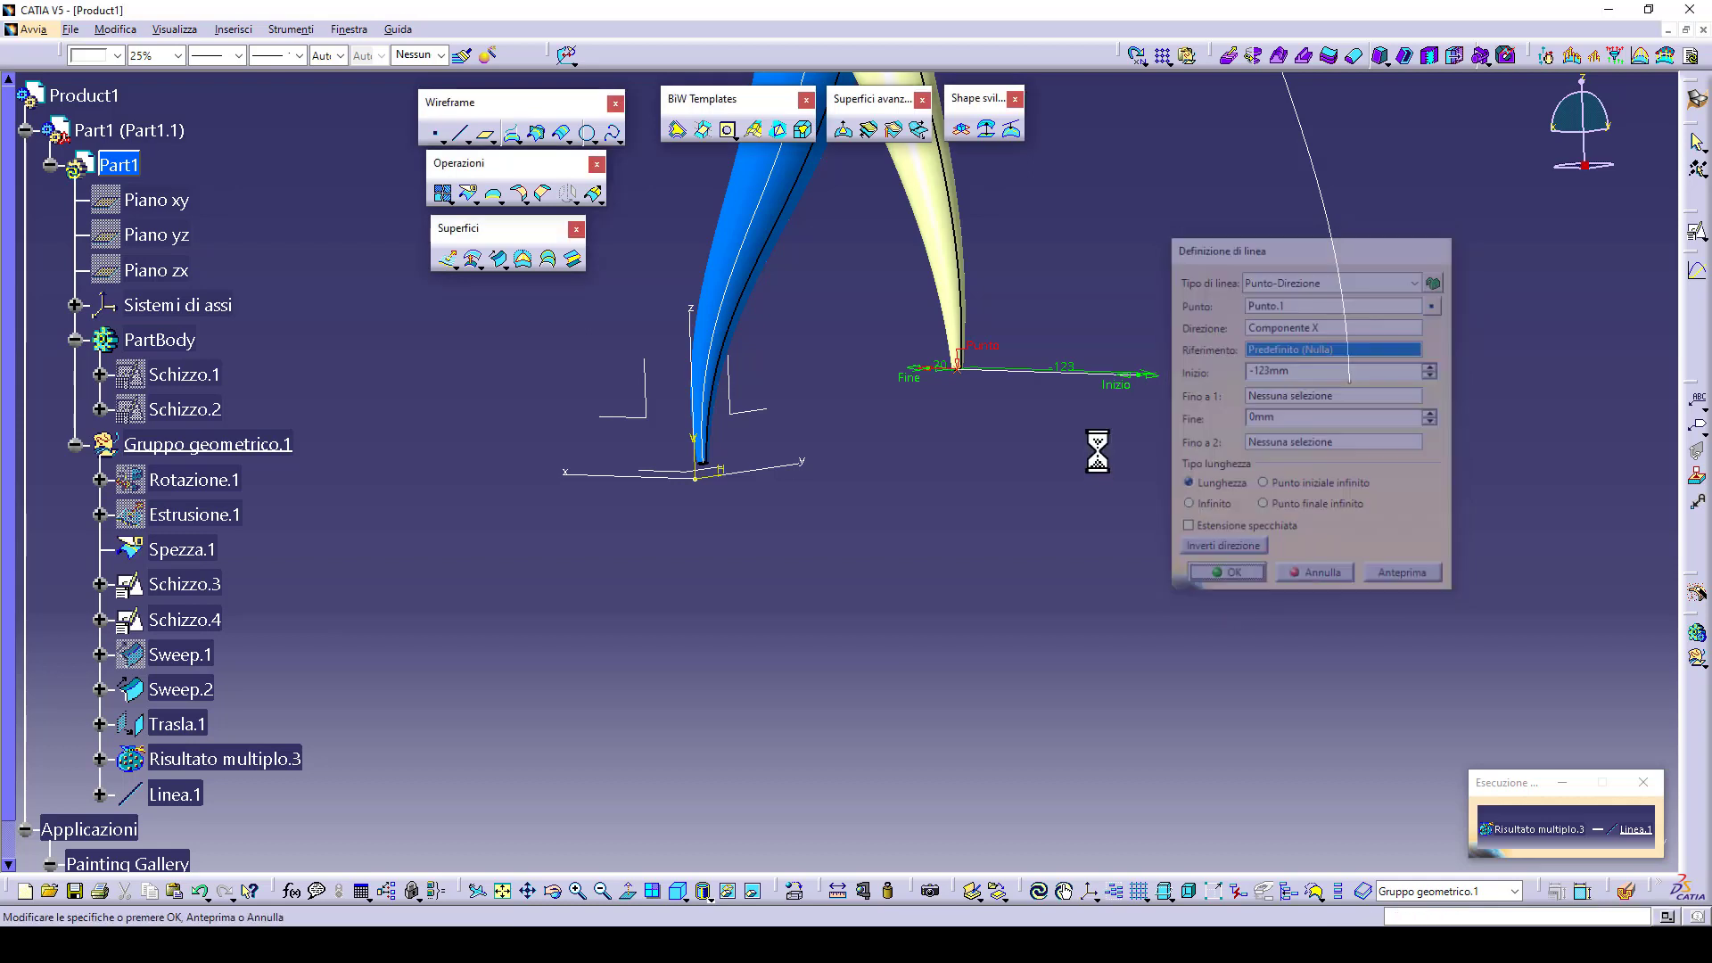
# - Change the line's direction to the Y component and confirm it
pyautogui.moveTo(1013, 428); pyautogui.dragTo(824, 525, button='middle')
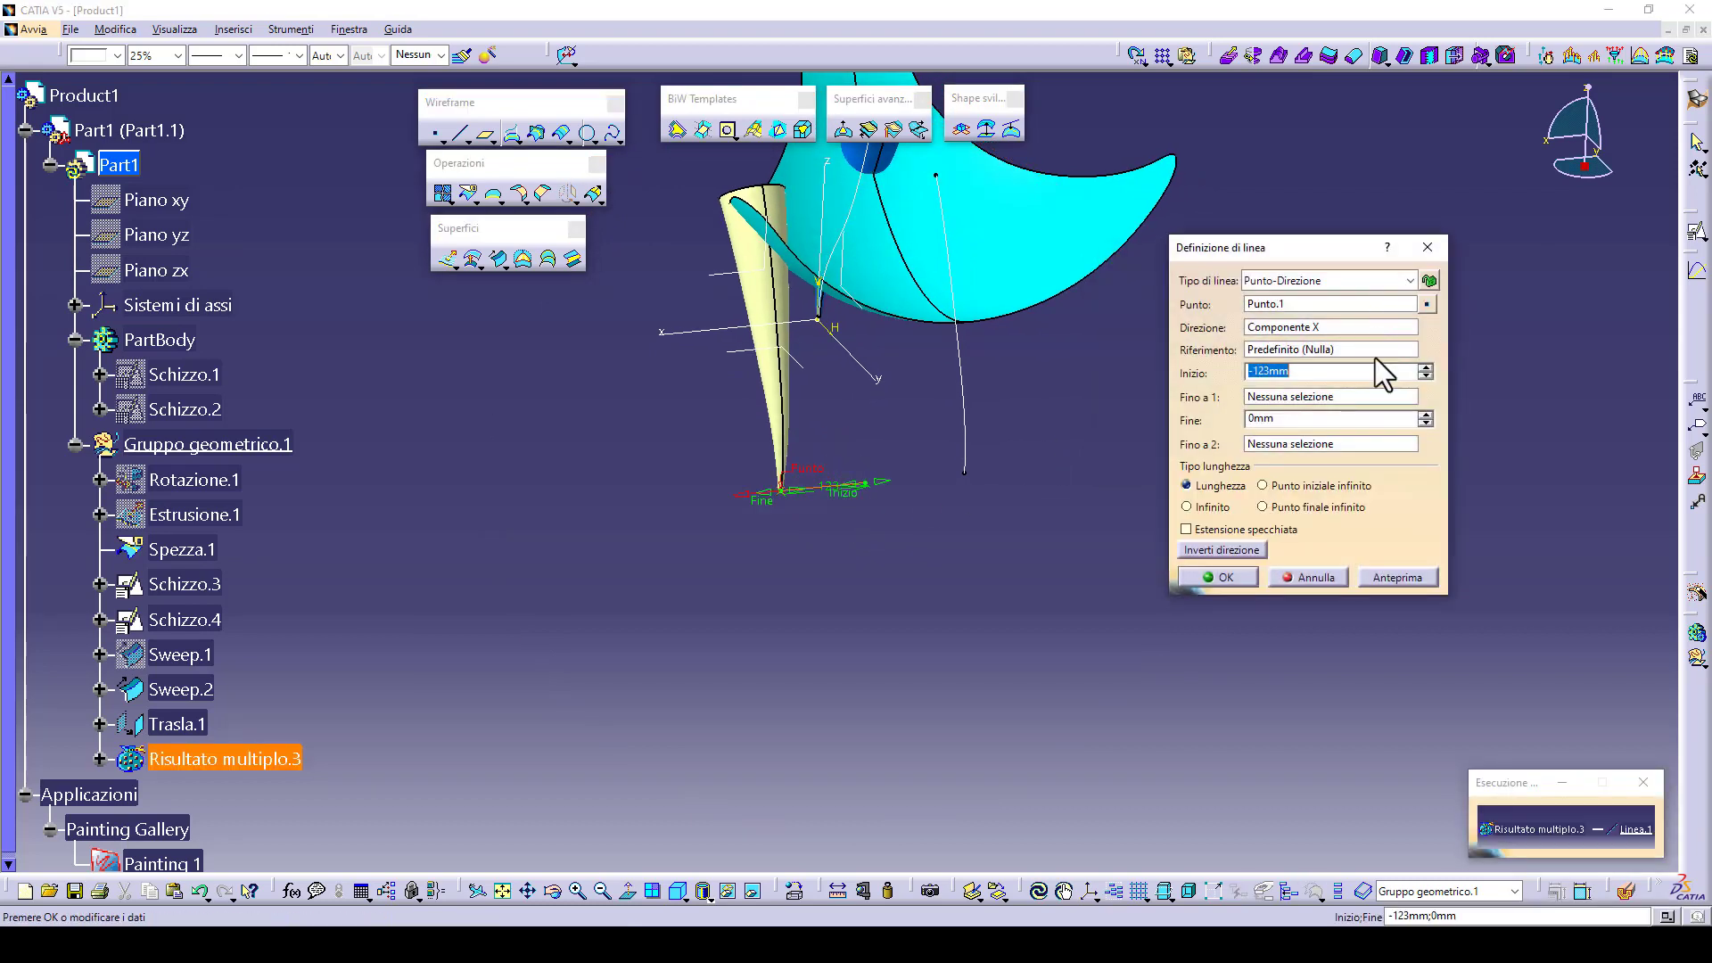
pyautogui.rightClick(1326, 326)
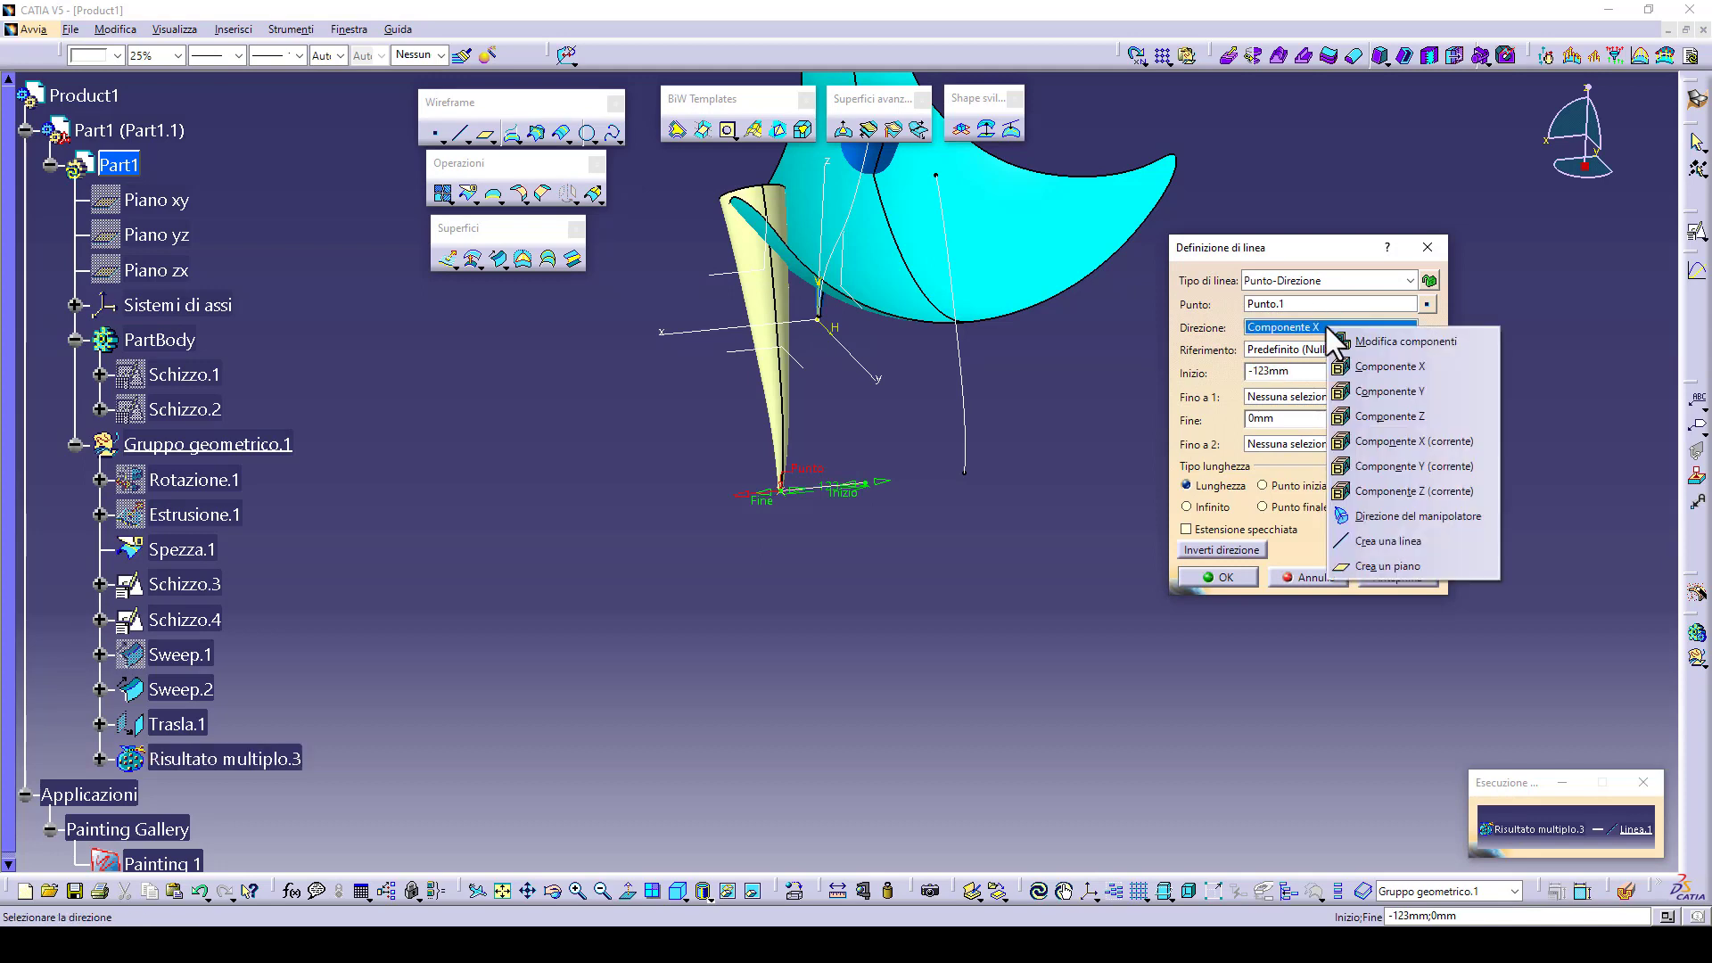
pyautogui.click(1380, 385)
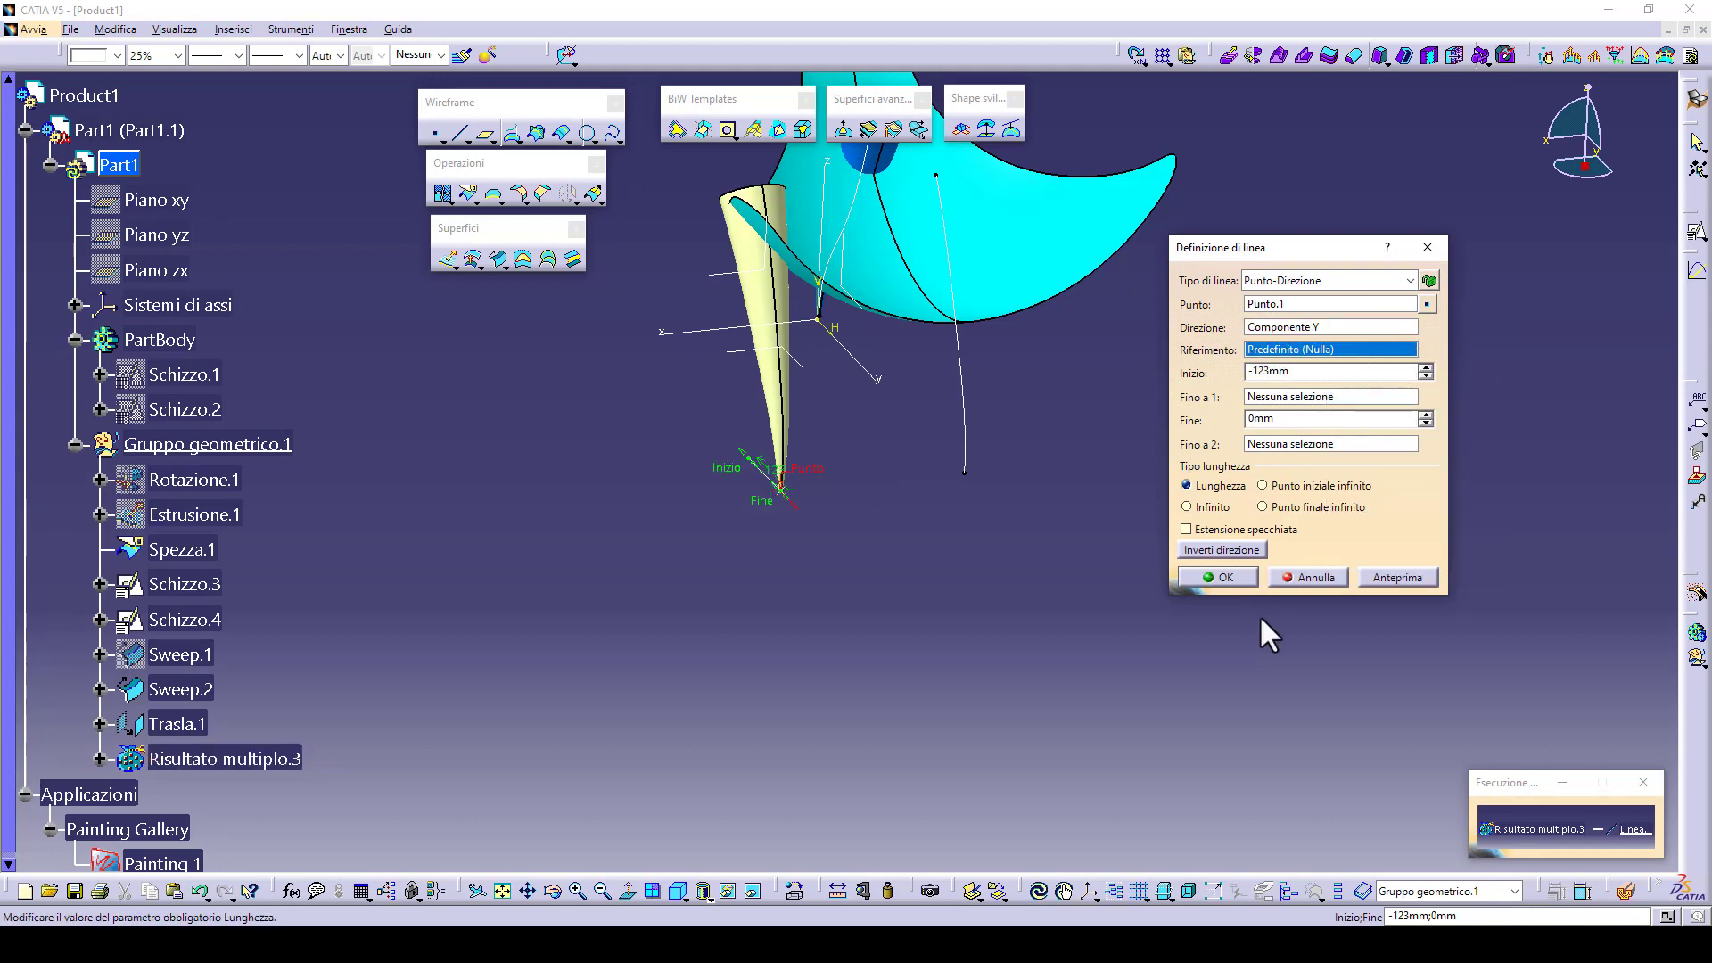
pyautogui.click(1241, 578)
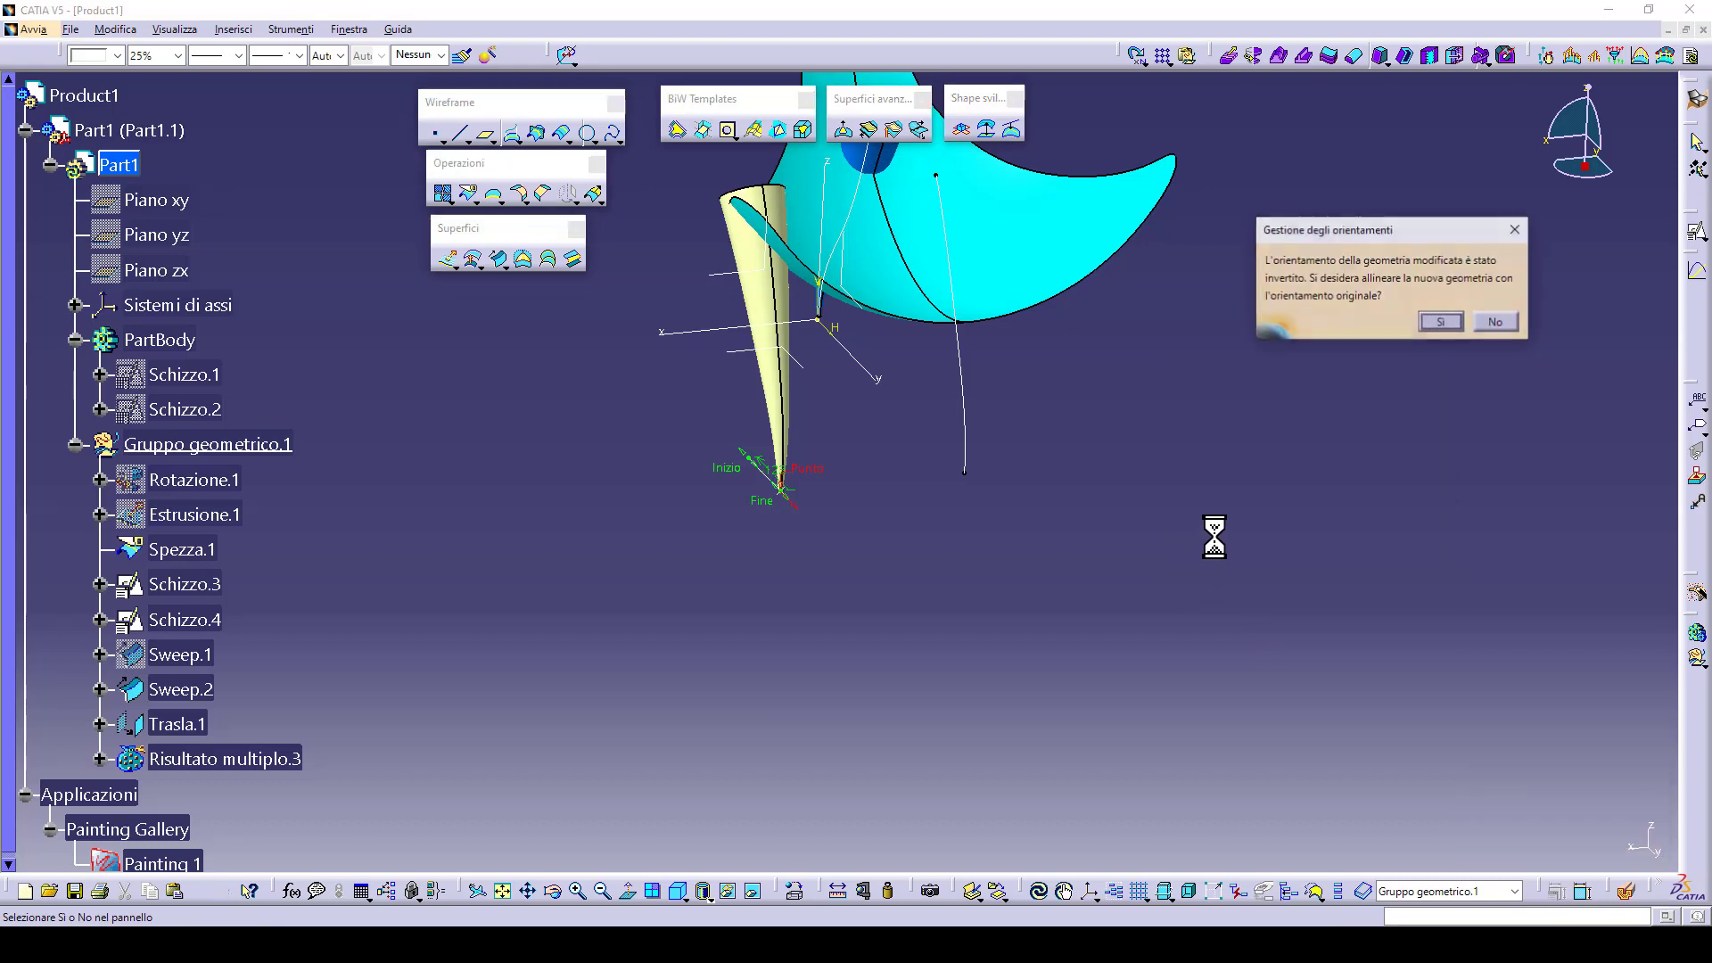
# - Rotate Trasla.1 by 30 degrees about the inverted Linea.1, hiding the original leg
pyautogui.click(1439, 322)
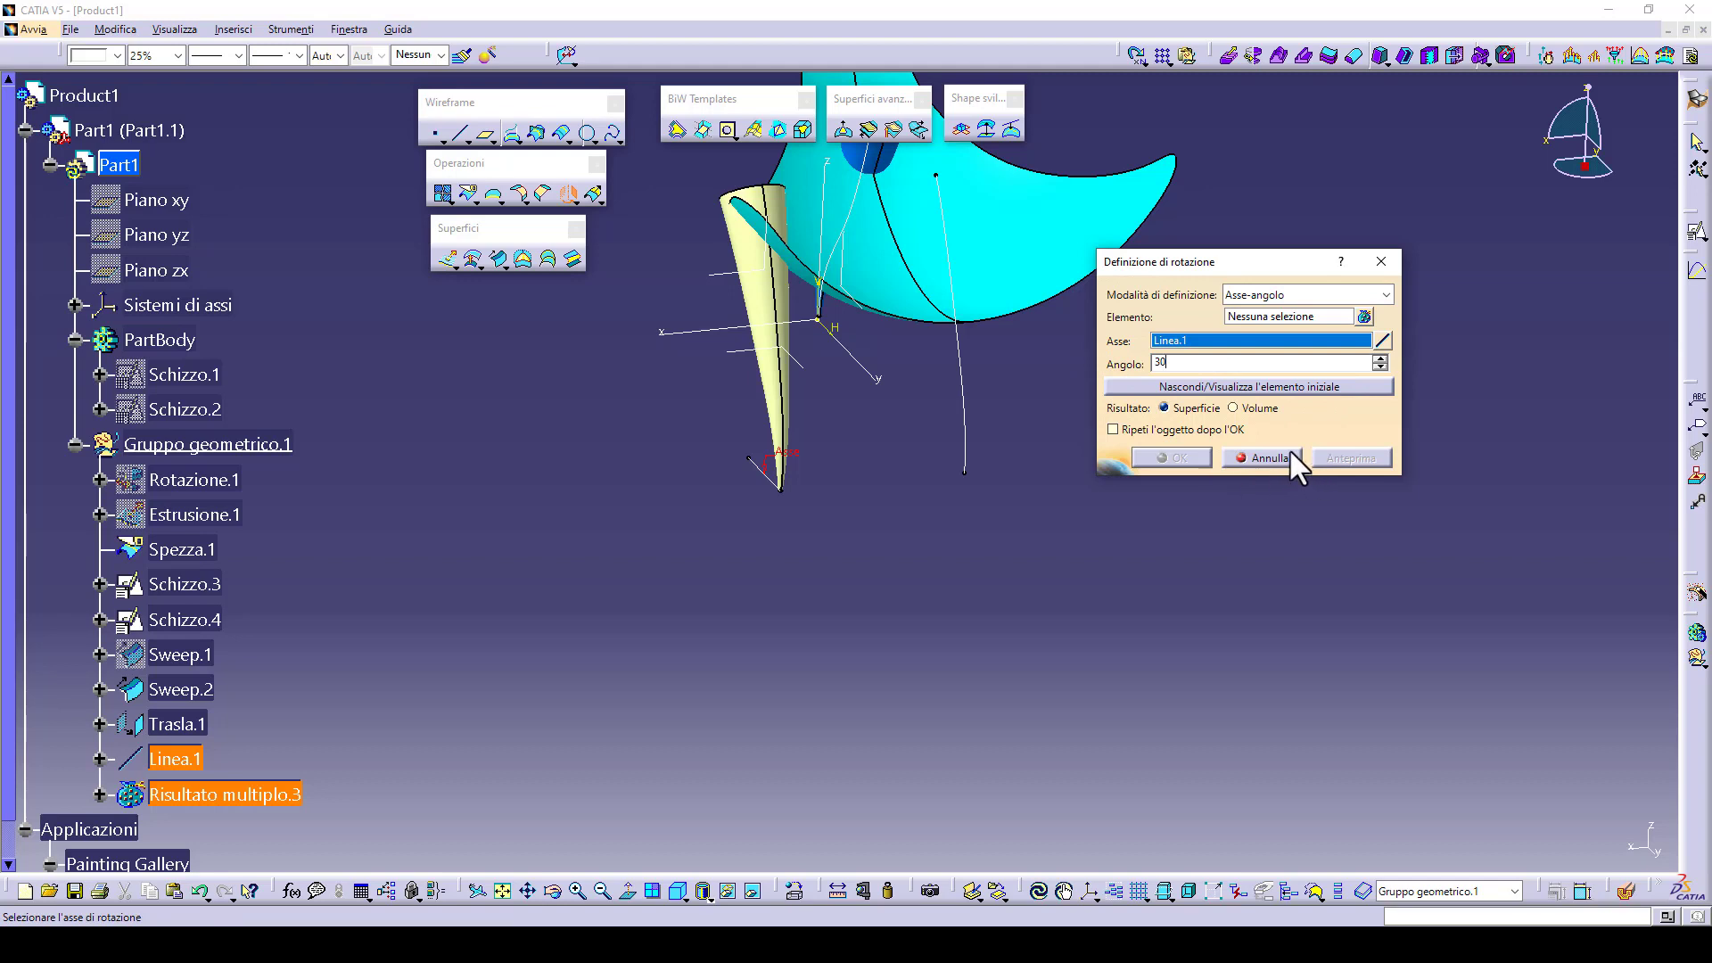
pyautogui.click(1266, 317)
pyautogui.click(775, 312)
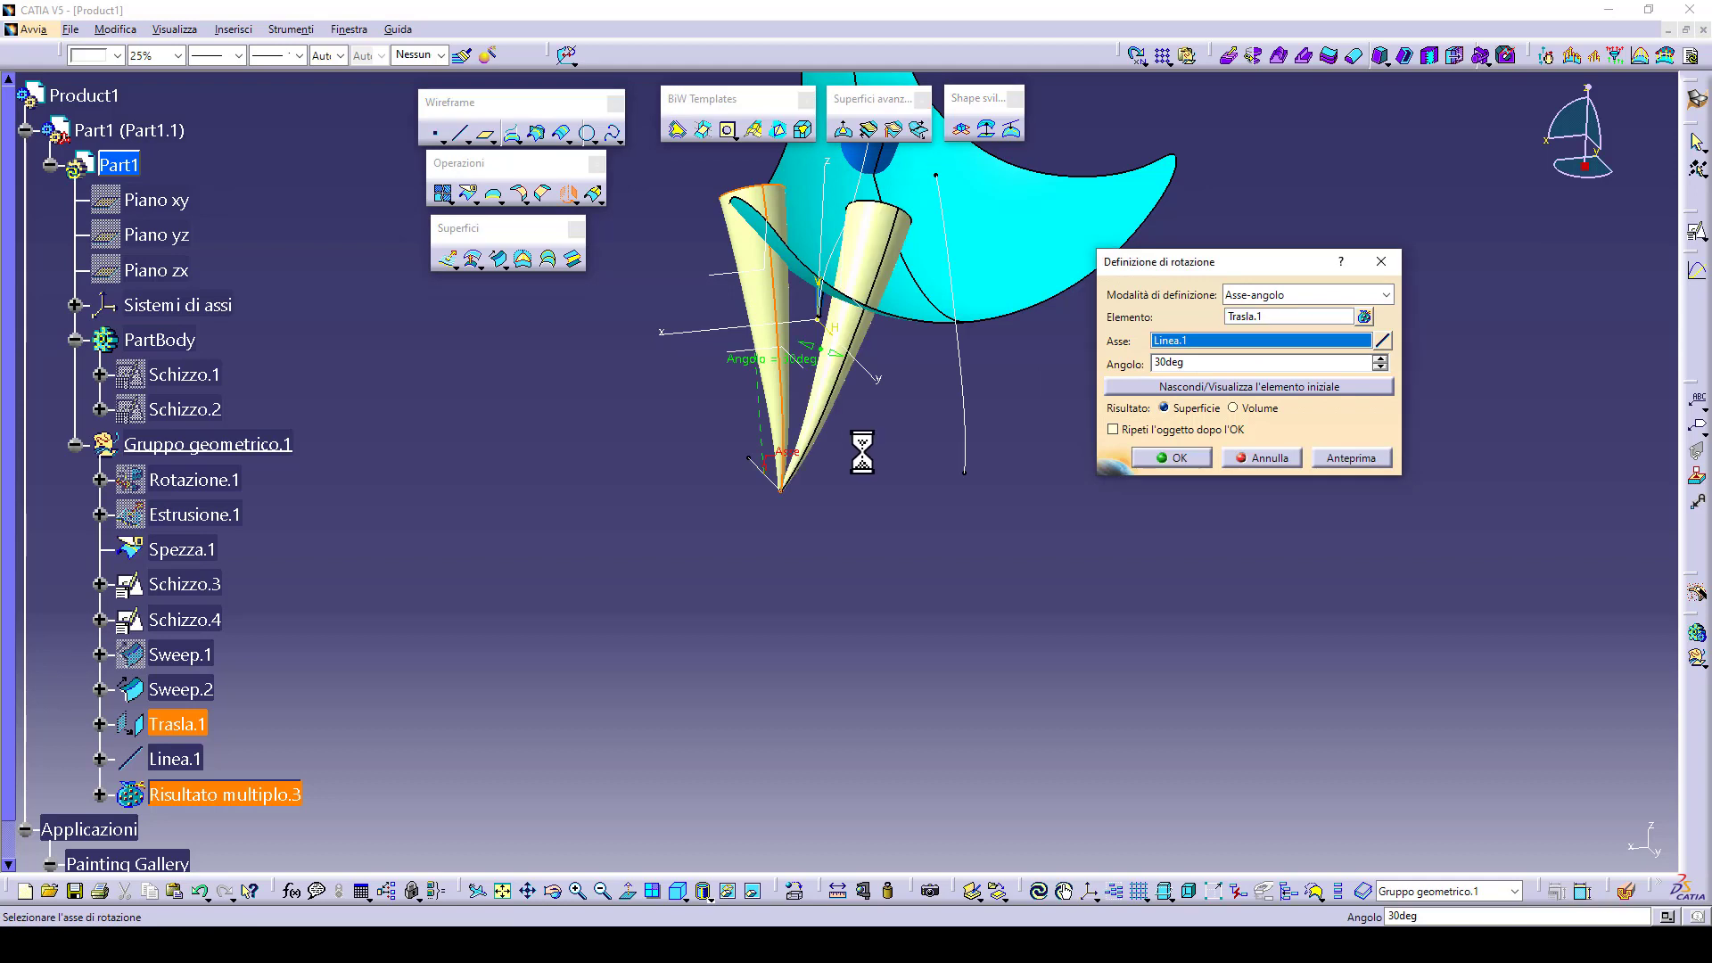
pyautogui.click(1213, 389)
pyautogui.click(1170, 456)
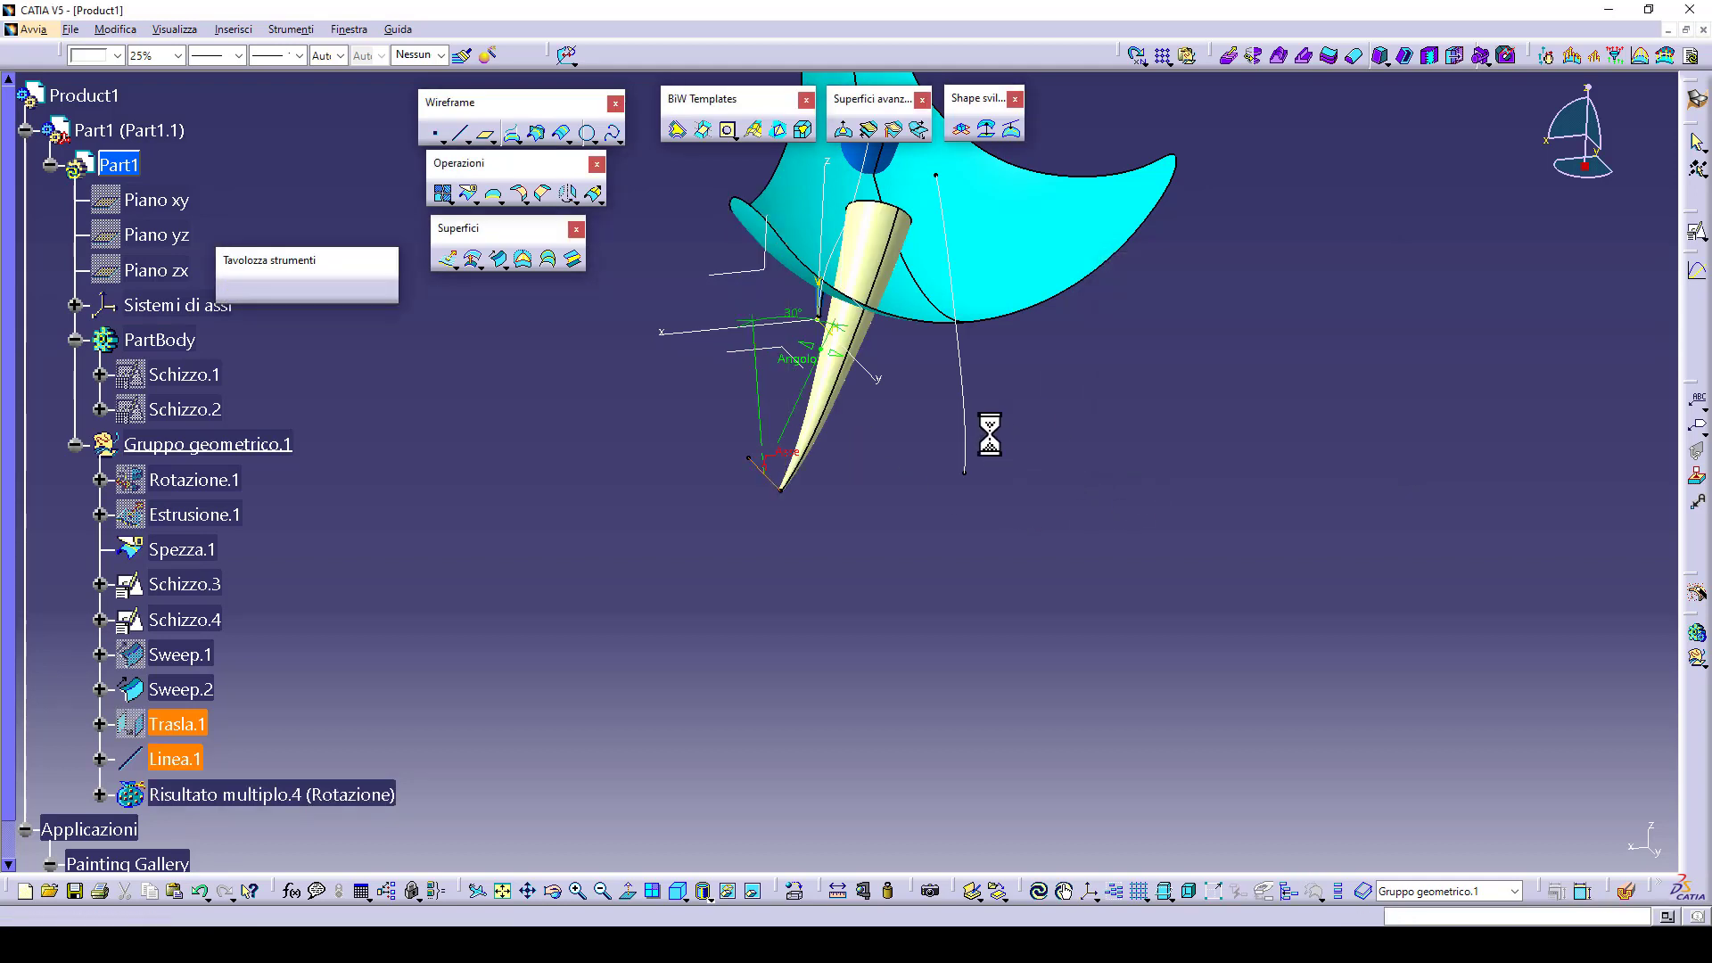
pyautogui.moveTo(888, 453); pyautogui.dragTo(1074, 515, button='middle')
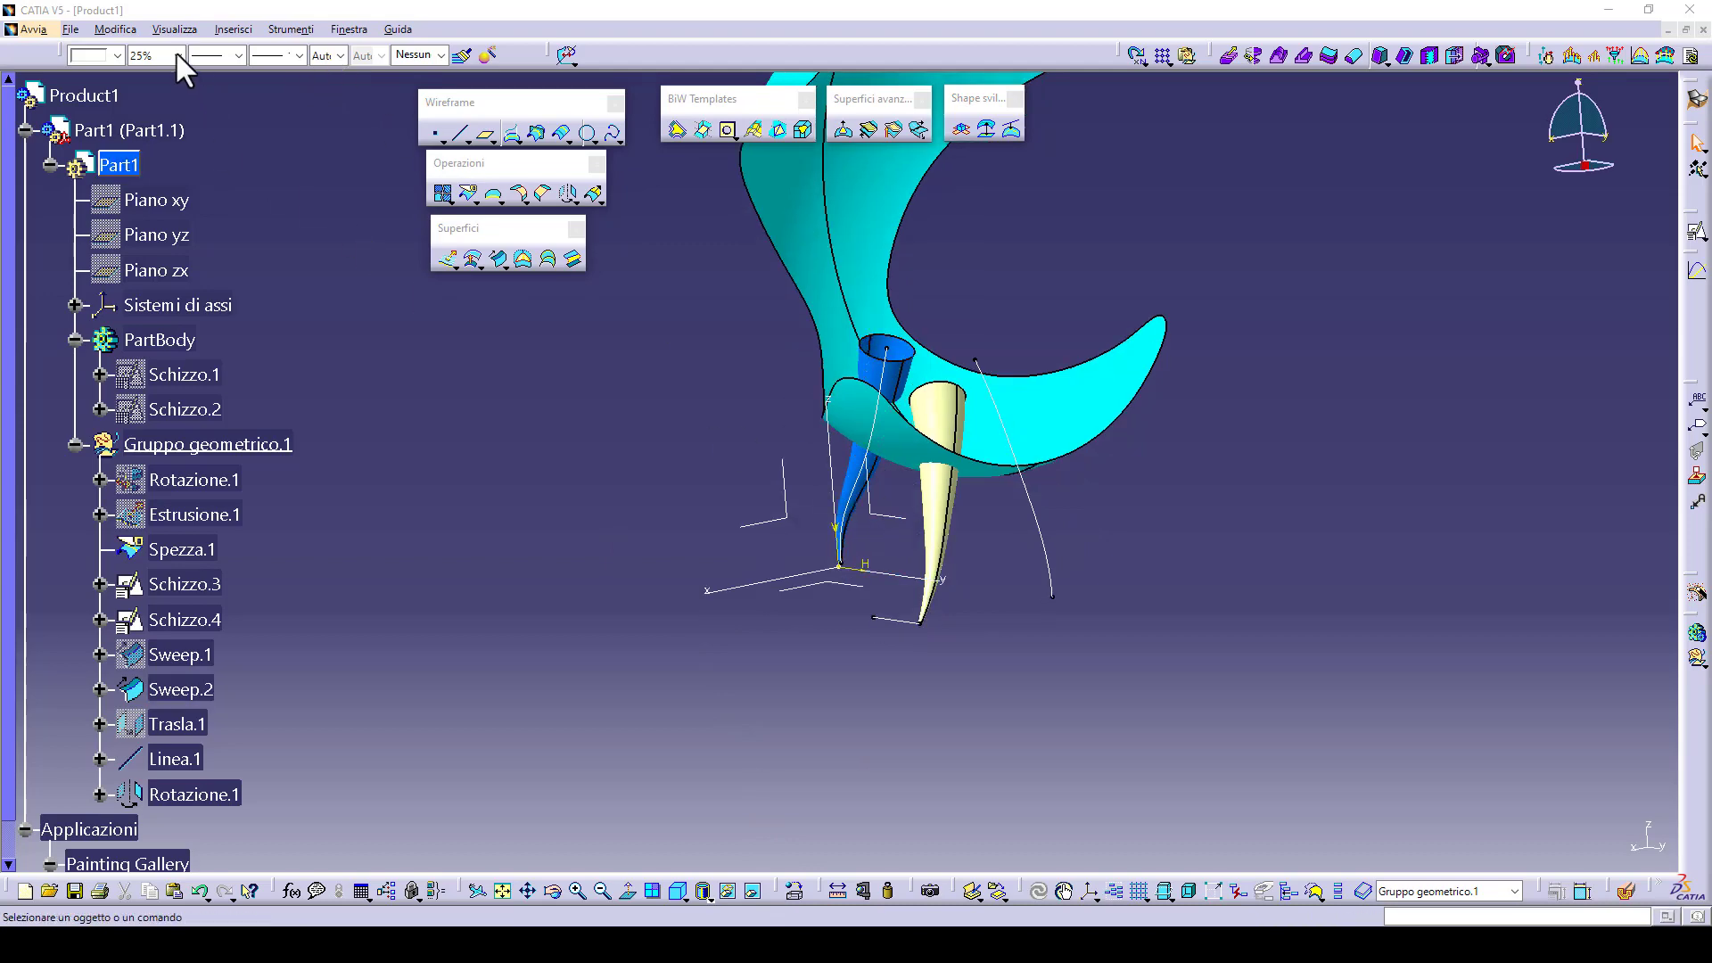
# - Reopen Rotazione.1 and keep its angle at 30 degrees
pyautogui.moveTo(896, 512); pyautogui.dragTo(936, 544, button='middle')
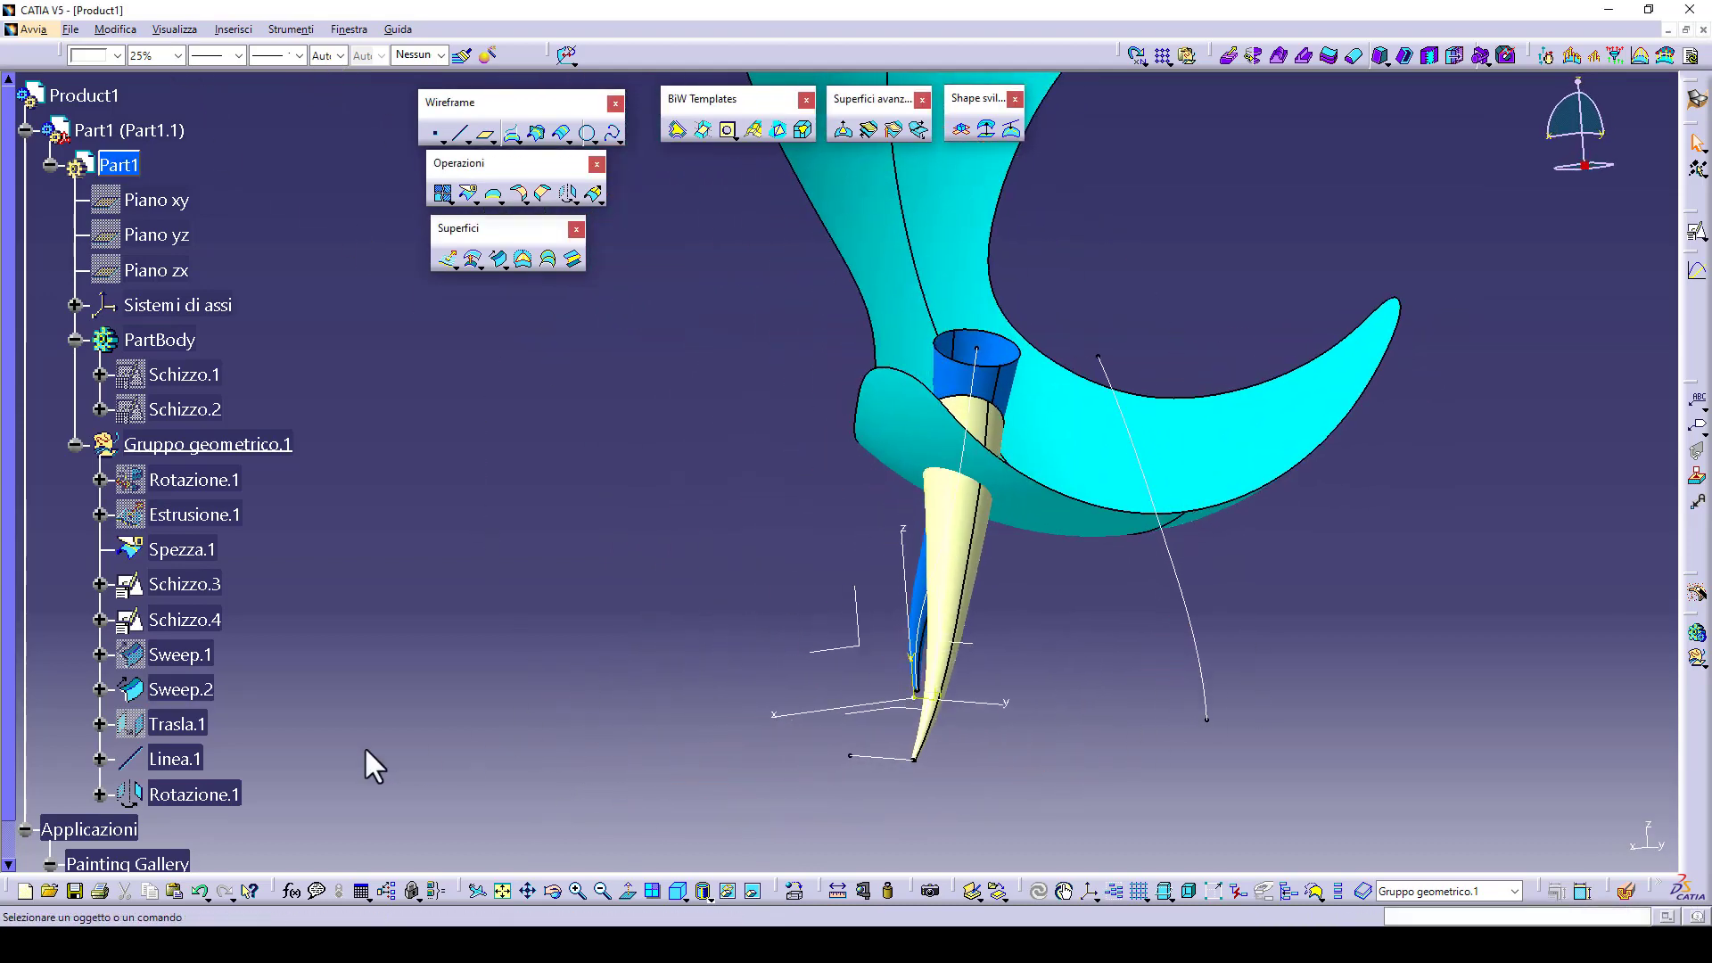
pyautogui.doubleClick(219, 794)
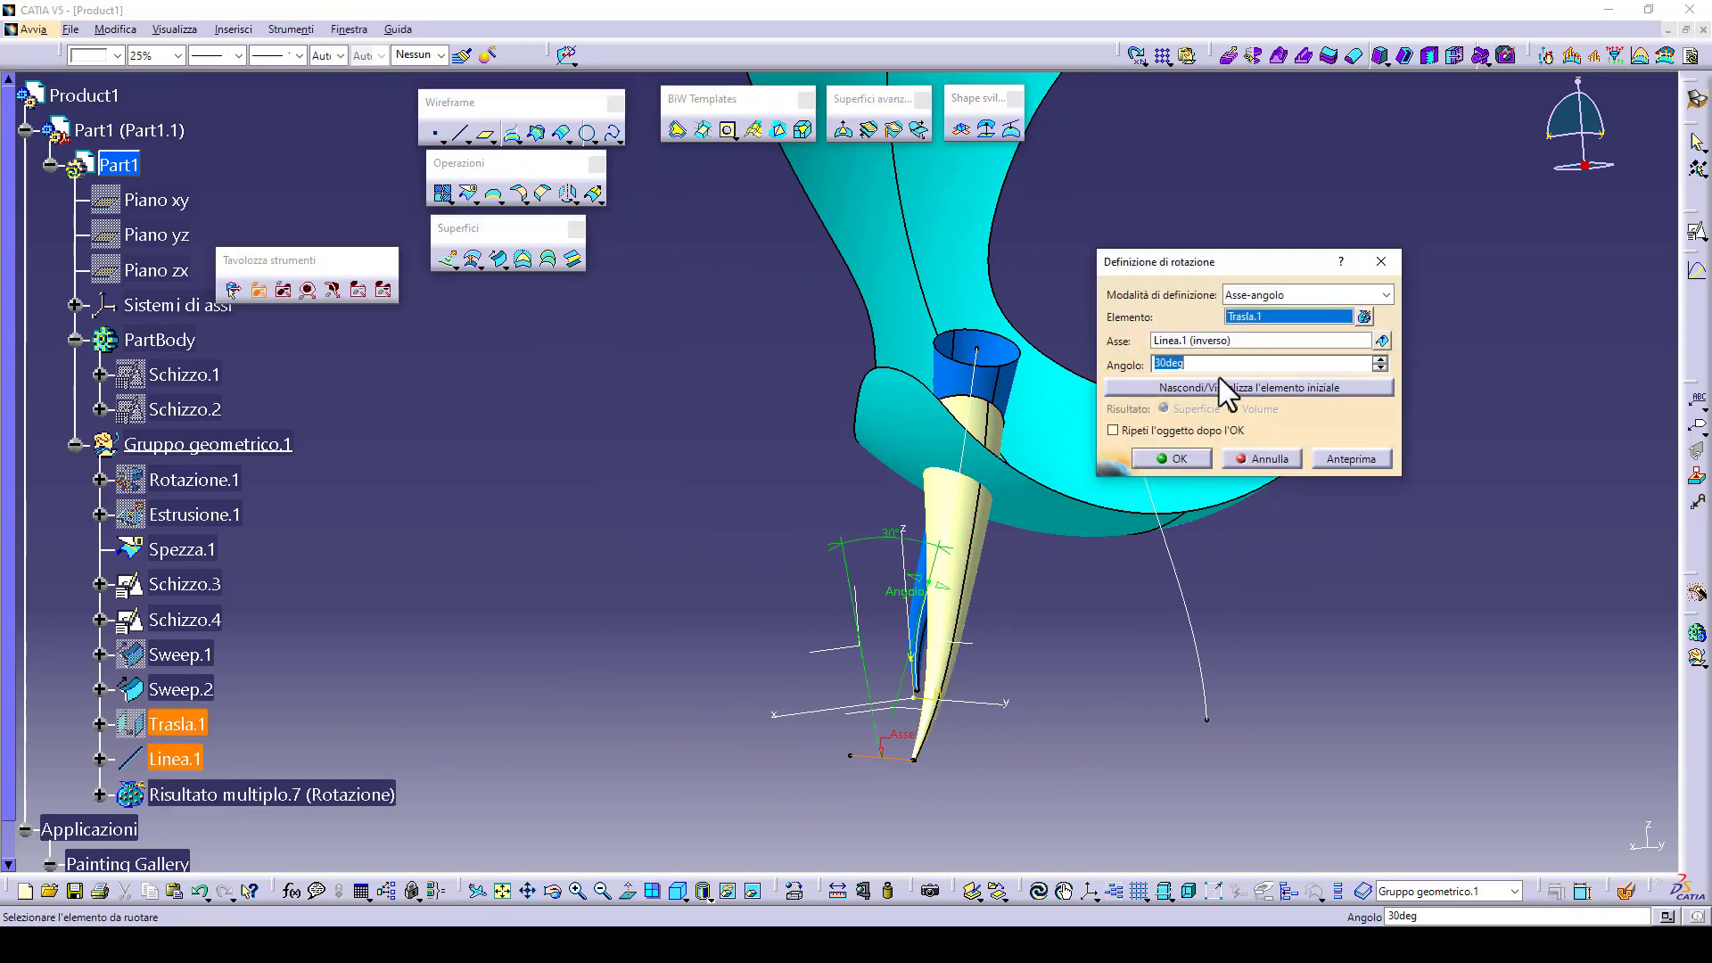
pyautogui.moveTo(1195, 364); pyautogui.dragTo(1173, 366)
pyautogui.click(1173, 457)
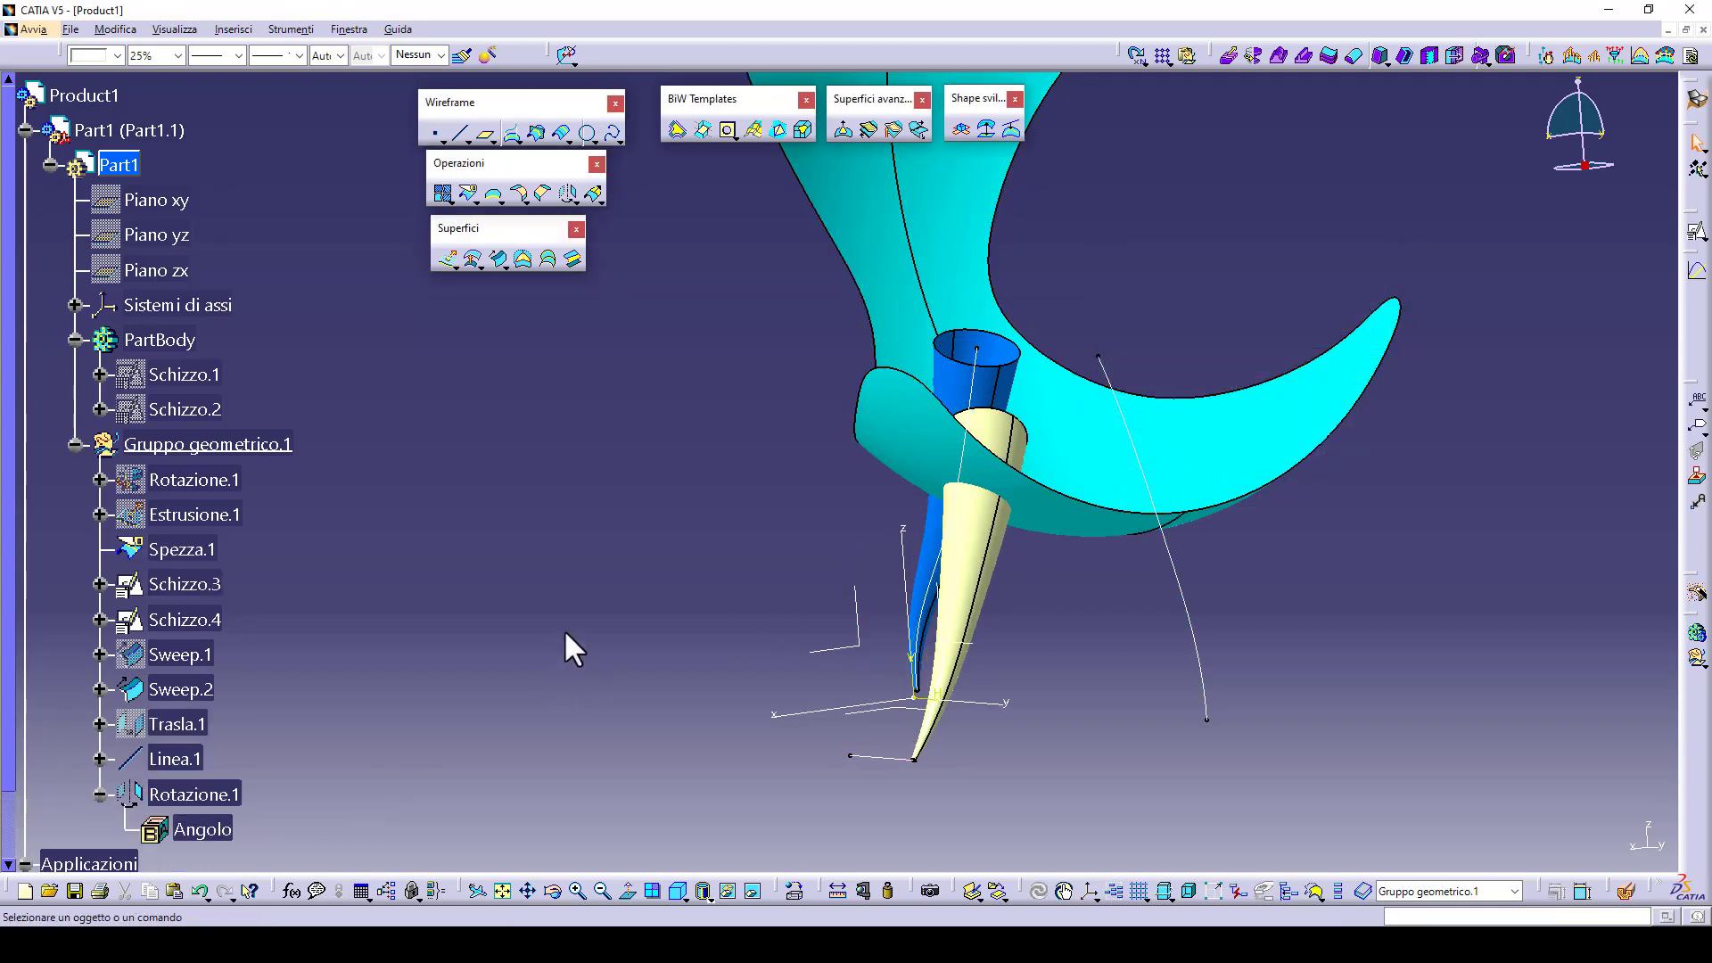
pyautogui.moveTo(619, 613); pyautogui.dragTo(604, 607, button='middle')
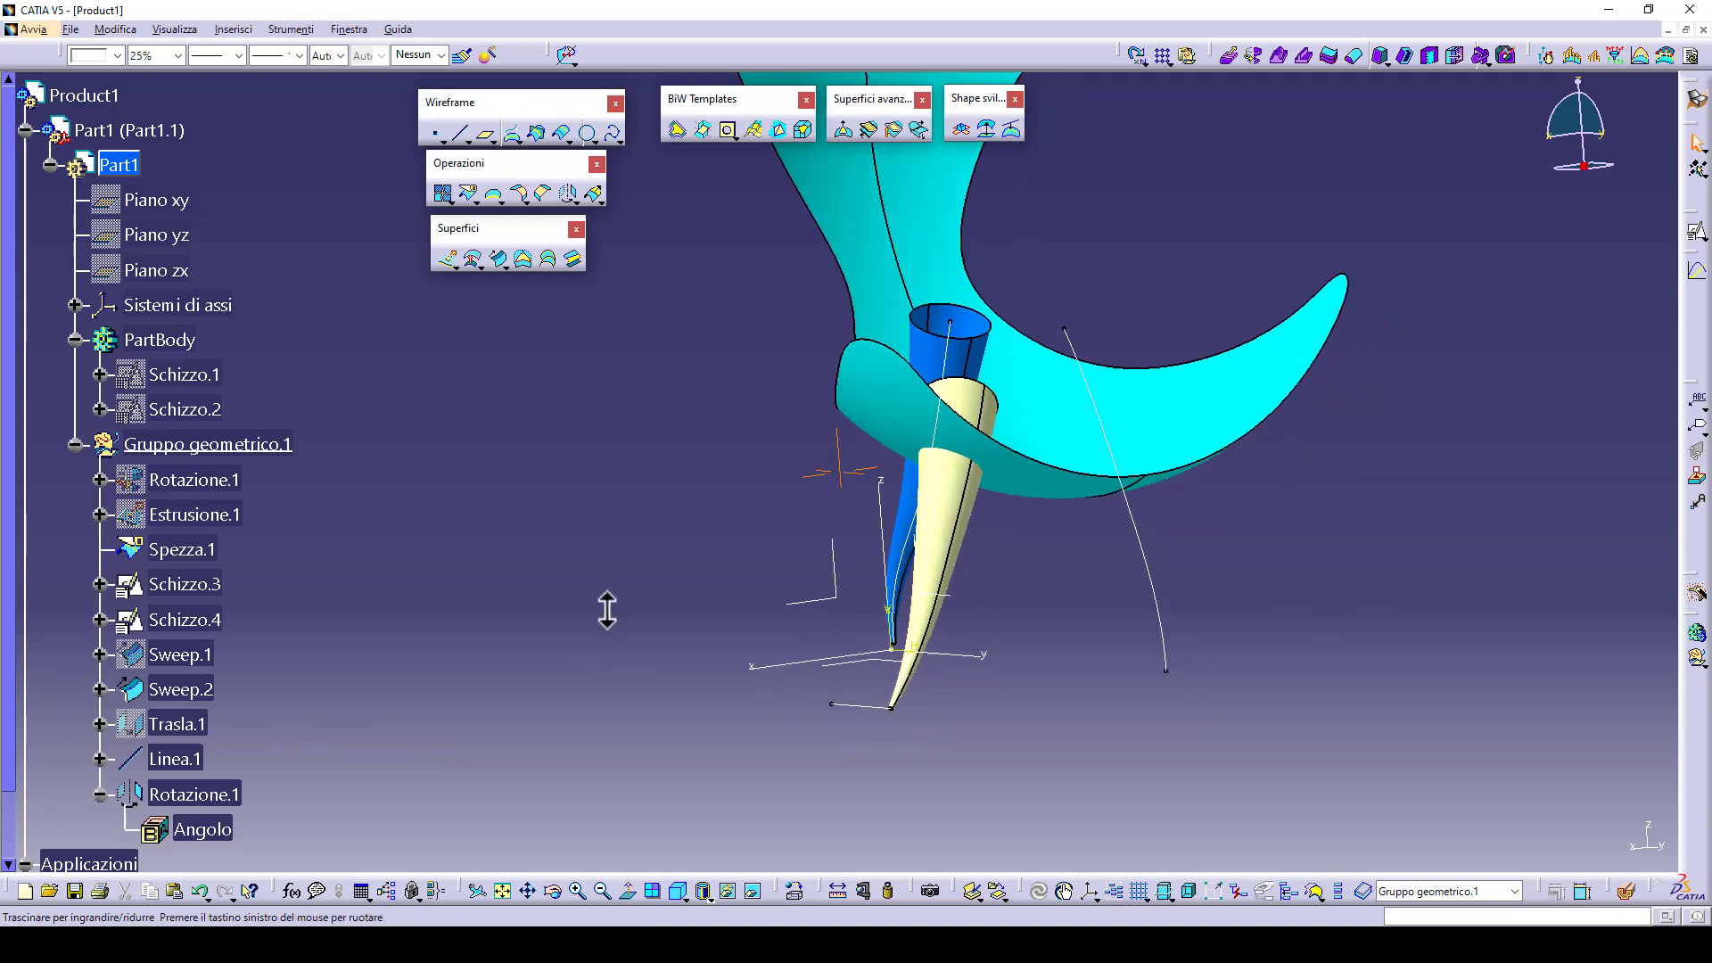
# - Change Trasla.1's translation distance along X to 420 mm
pyautogui.doubleClick(178, 724)
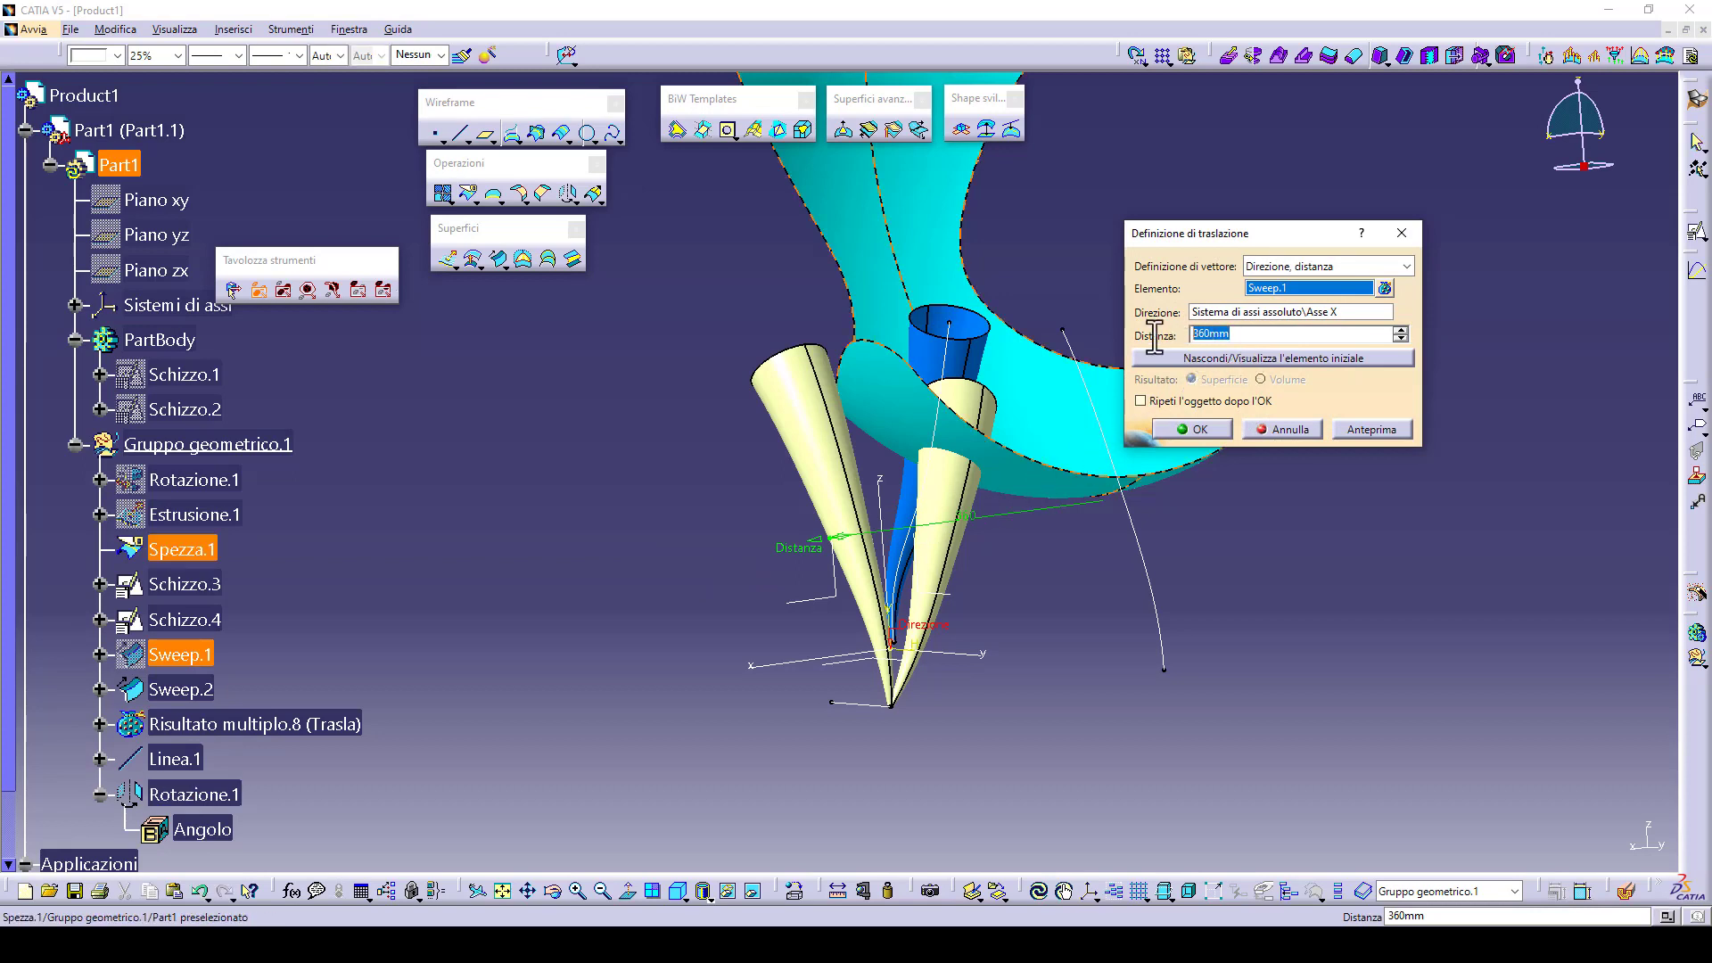
pyautogui.write('0')
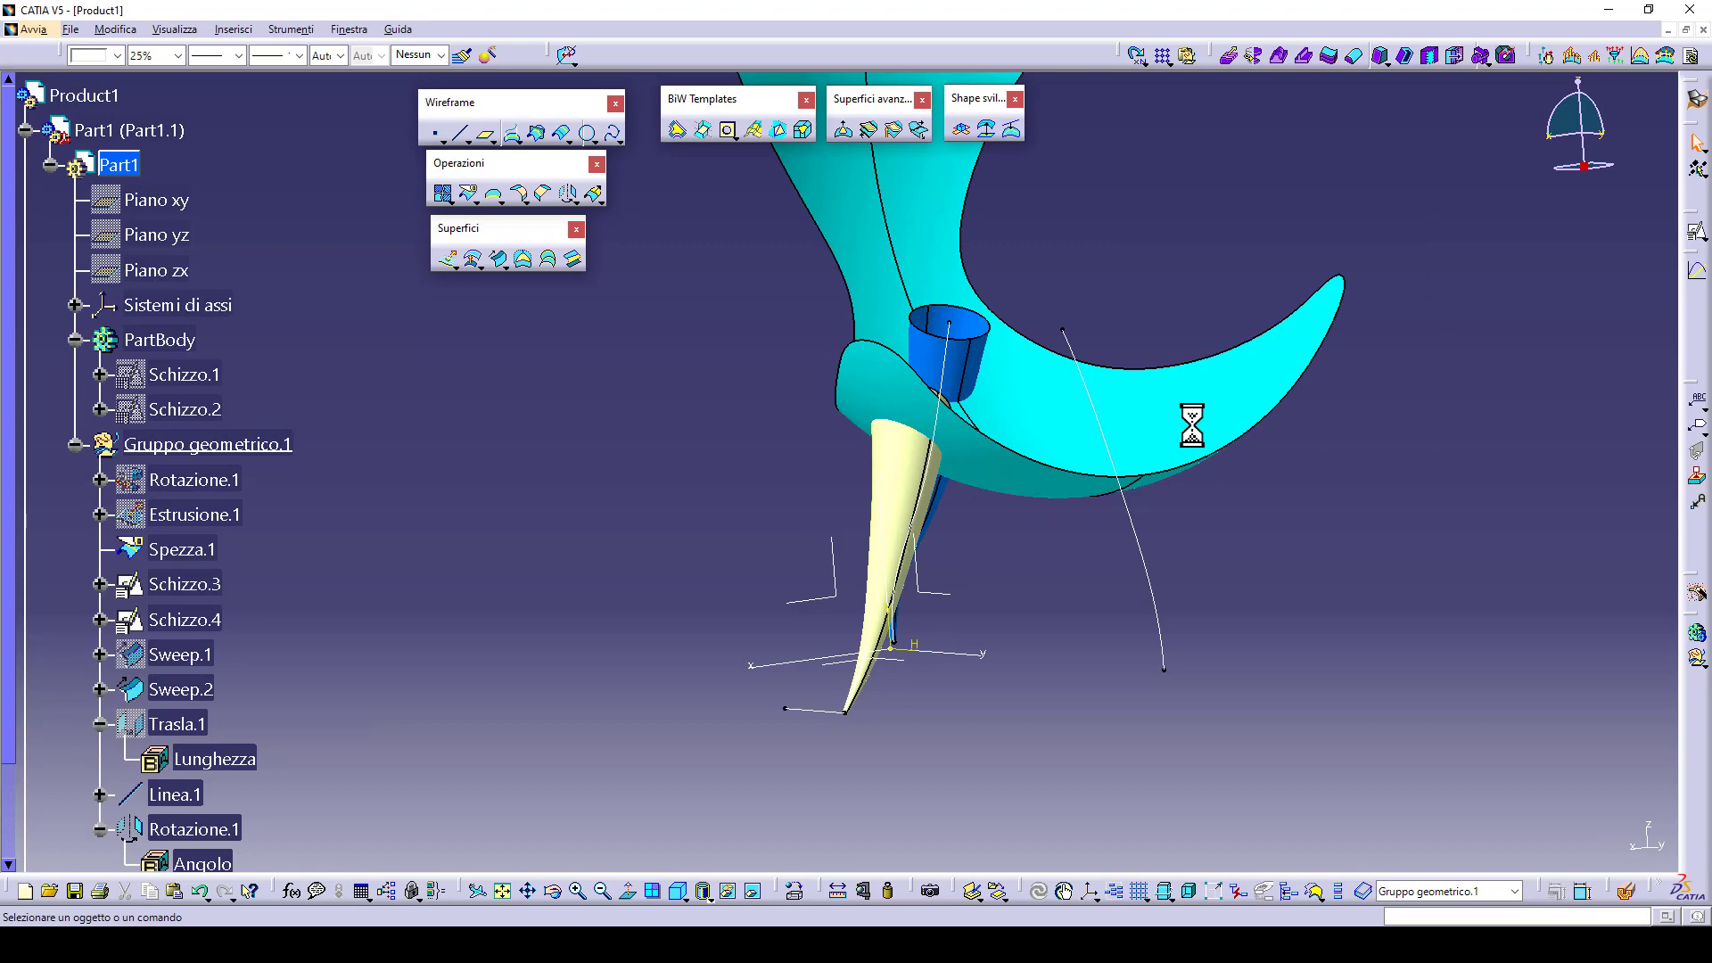
pyautogui.moveTo(958, 459); pyautogui.dragTo(764, 562, button='middle')
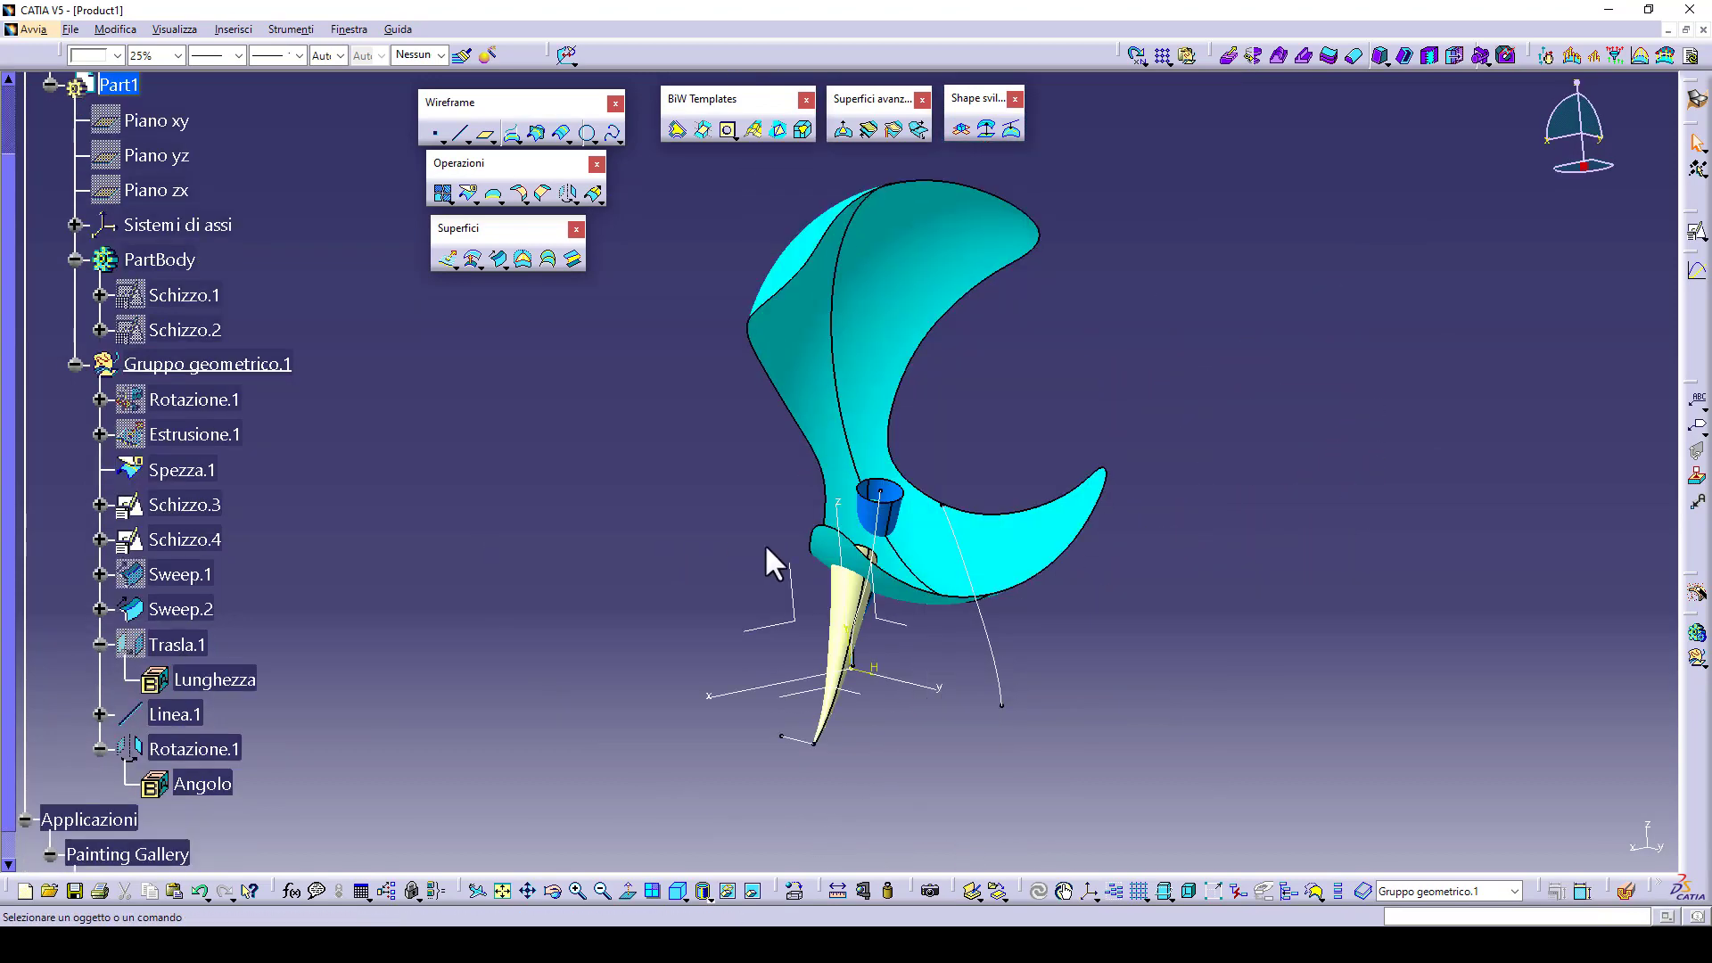
# - Translate a copy of the Sweep.2 leg 250 mm along the absolute X axis
pyautogui.click(892, 519)
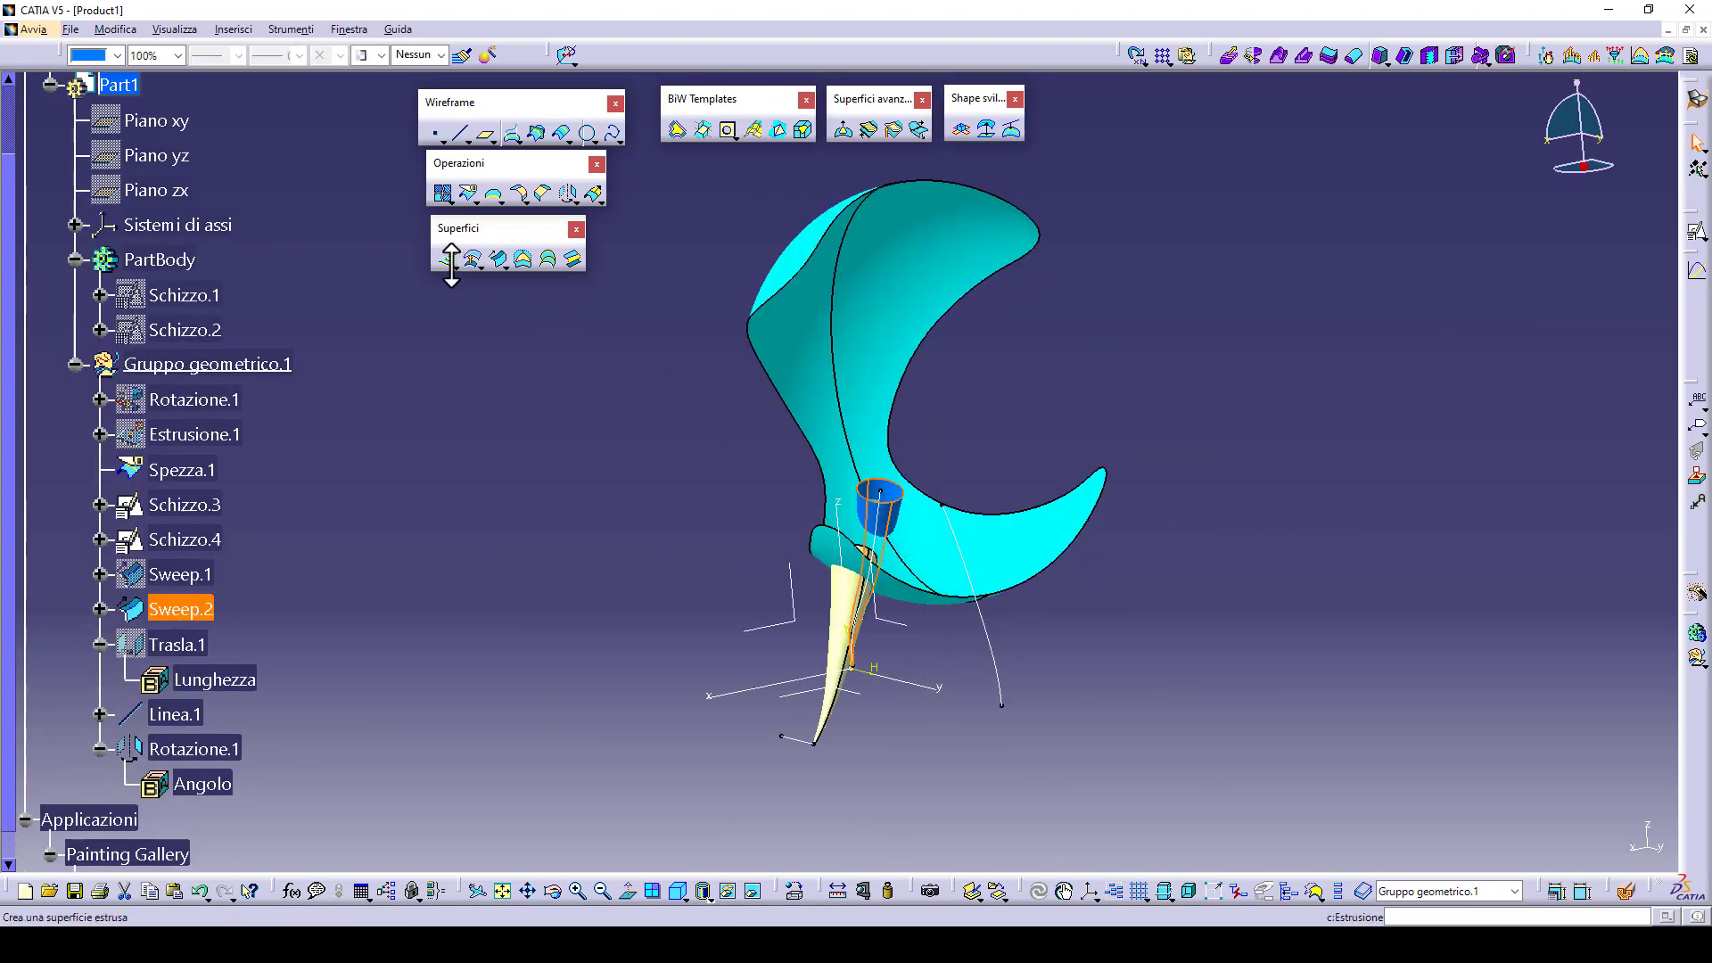
pyautogui.click(571, 202)
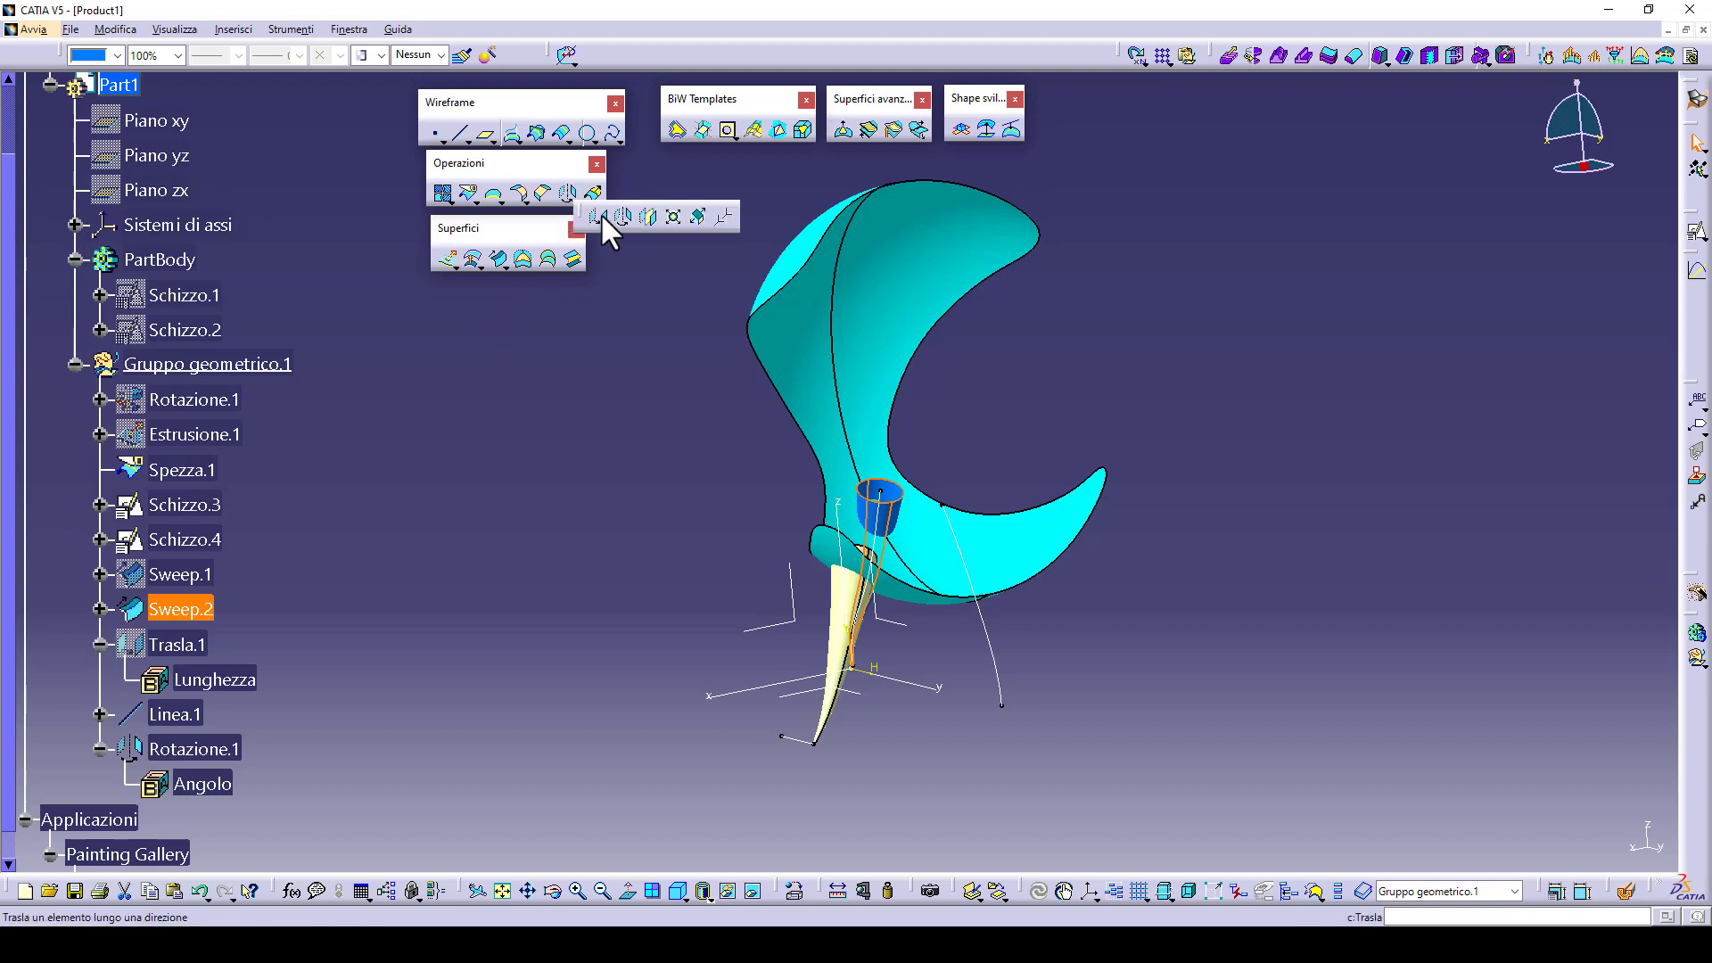
pyautogui.click(599, 214)
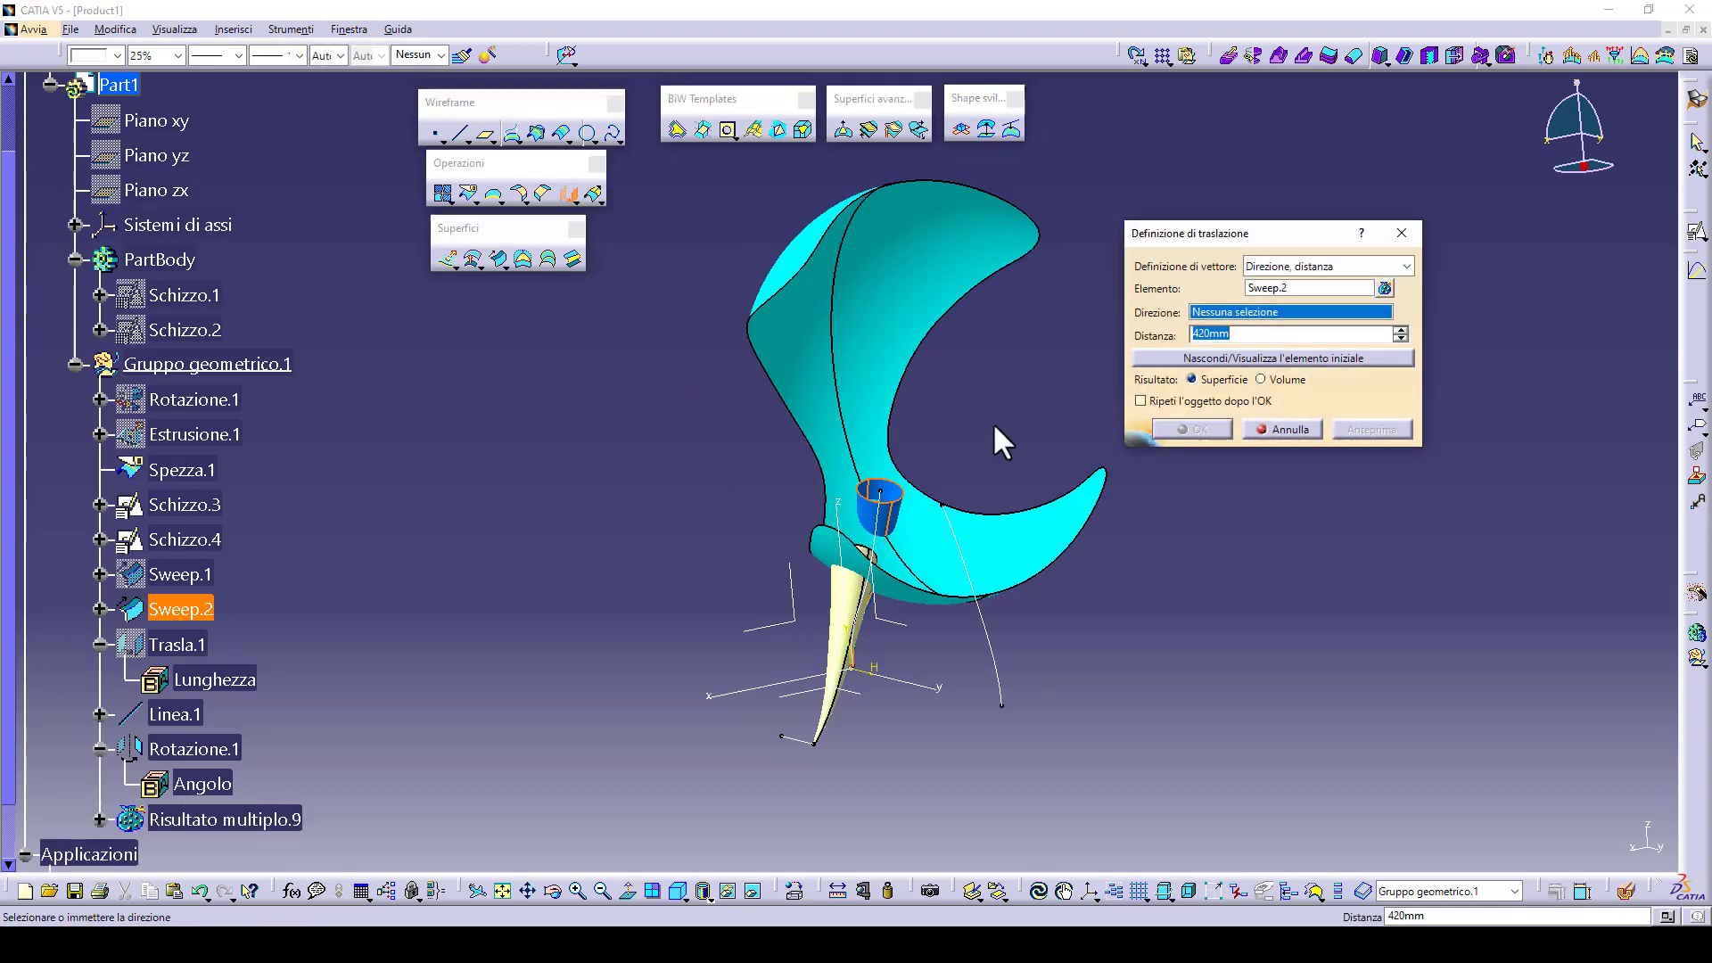
pyautogui.click(772, 689)
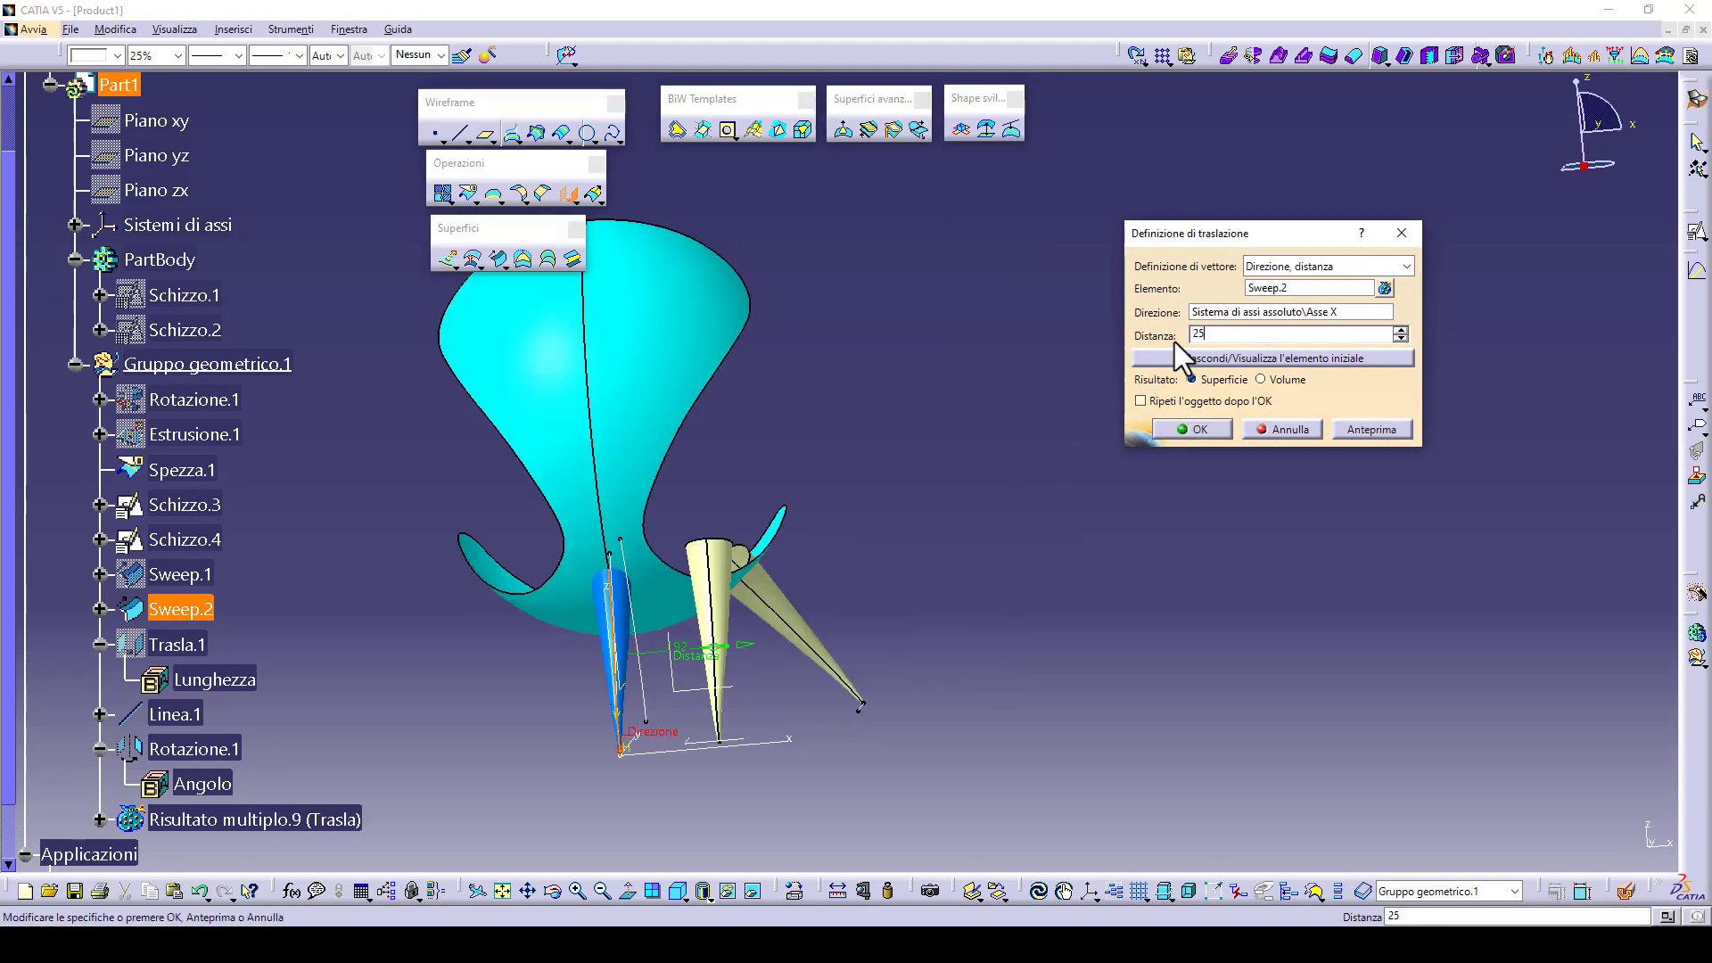
pyautogui.write('250')
pyautogui.click(1370, 429)
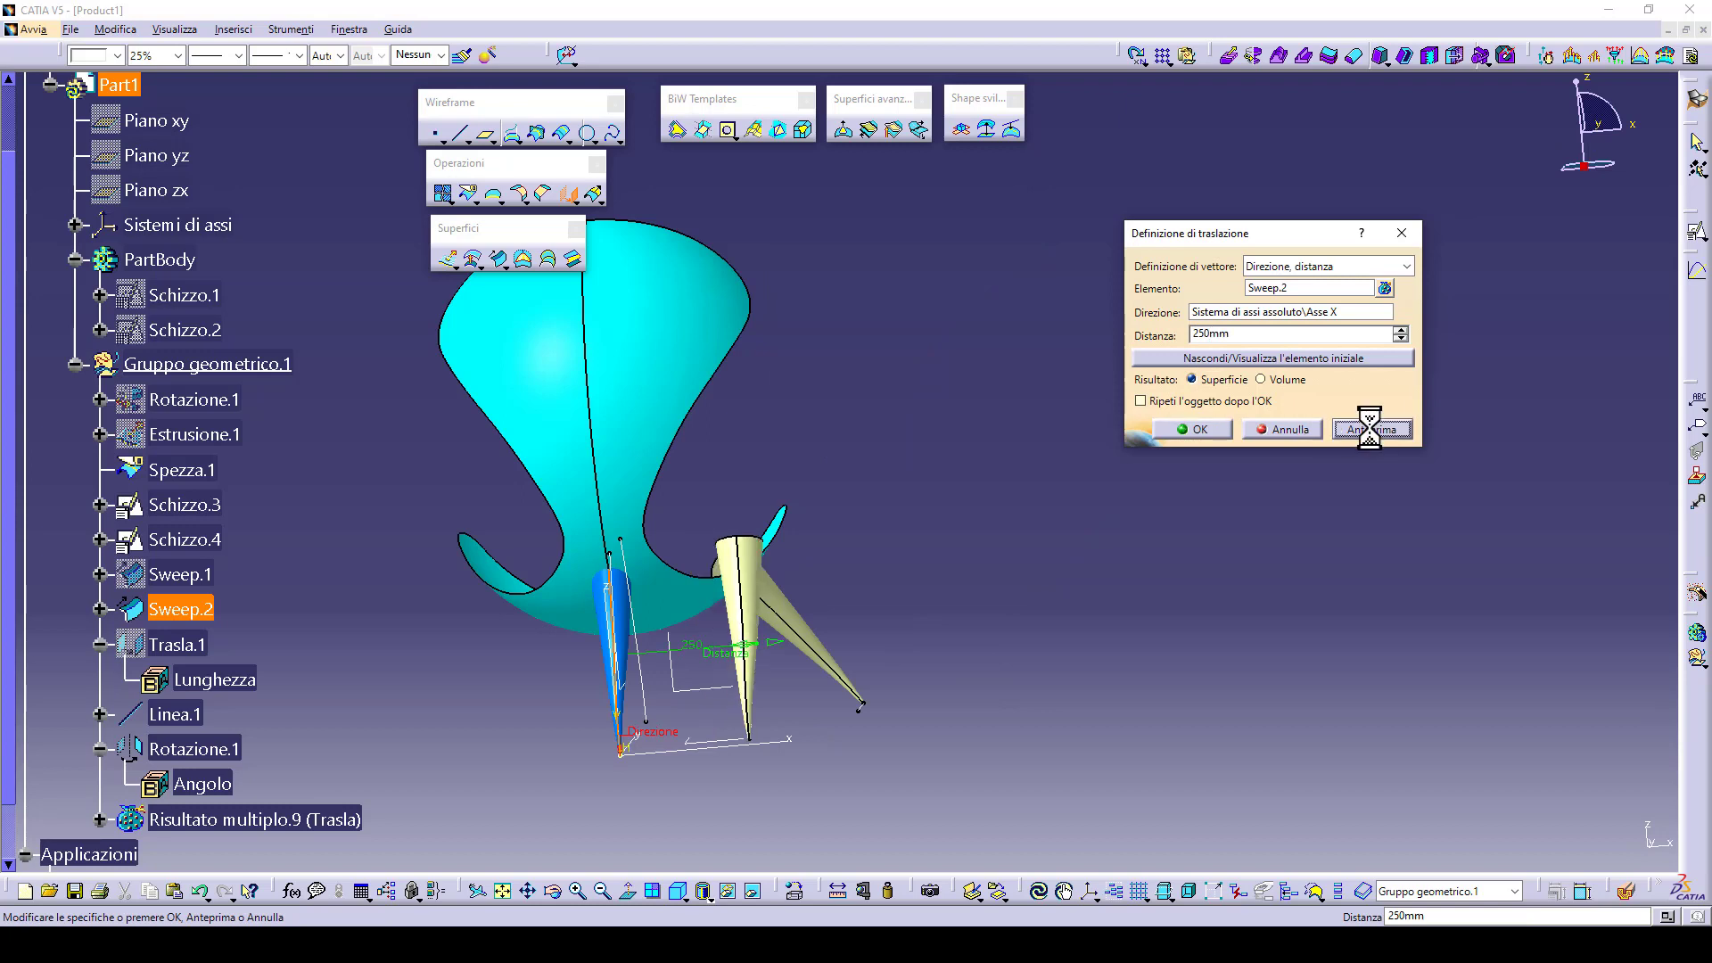
pyautogui.click(1199, 429)
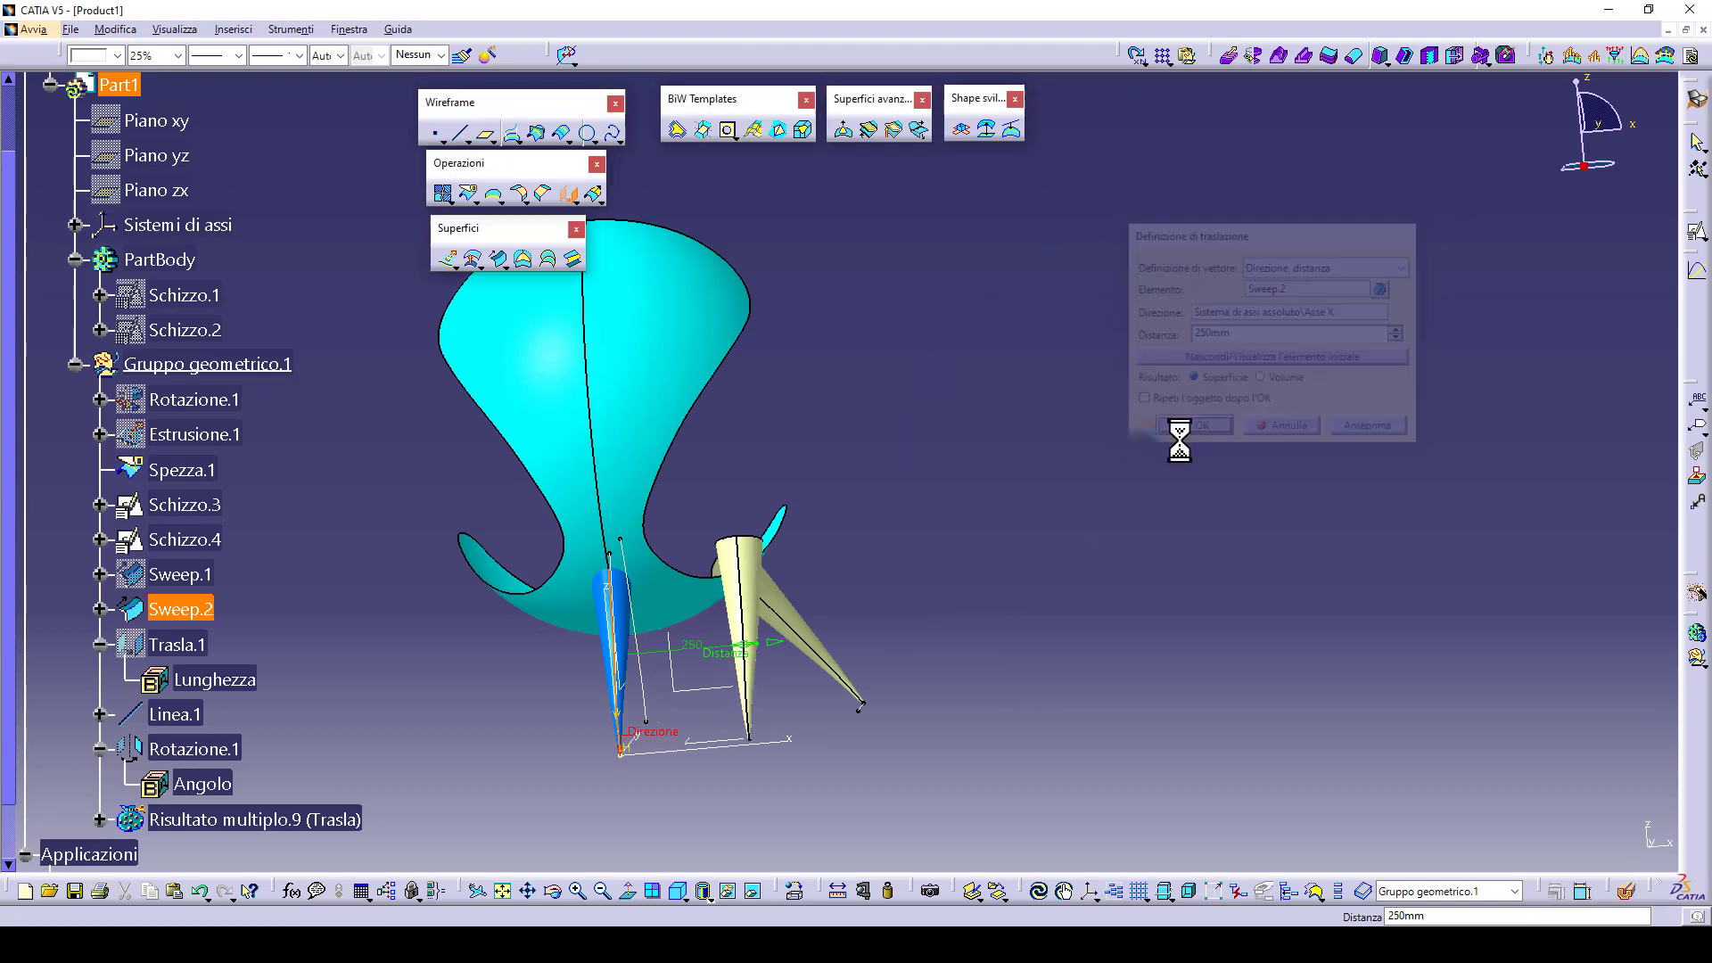
# - Reopen the Trasla.2 translation definition and confirm it again
pyautogui.moveTo(975, 543); pyautogui.dragTo(766, 593, button='middle')
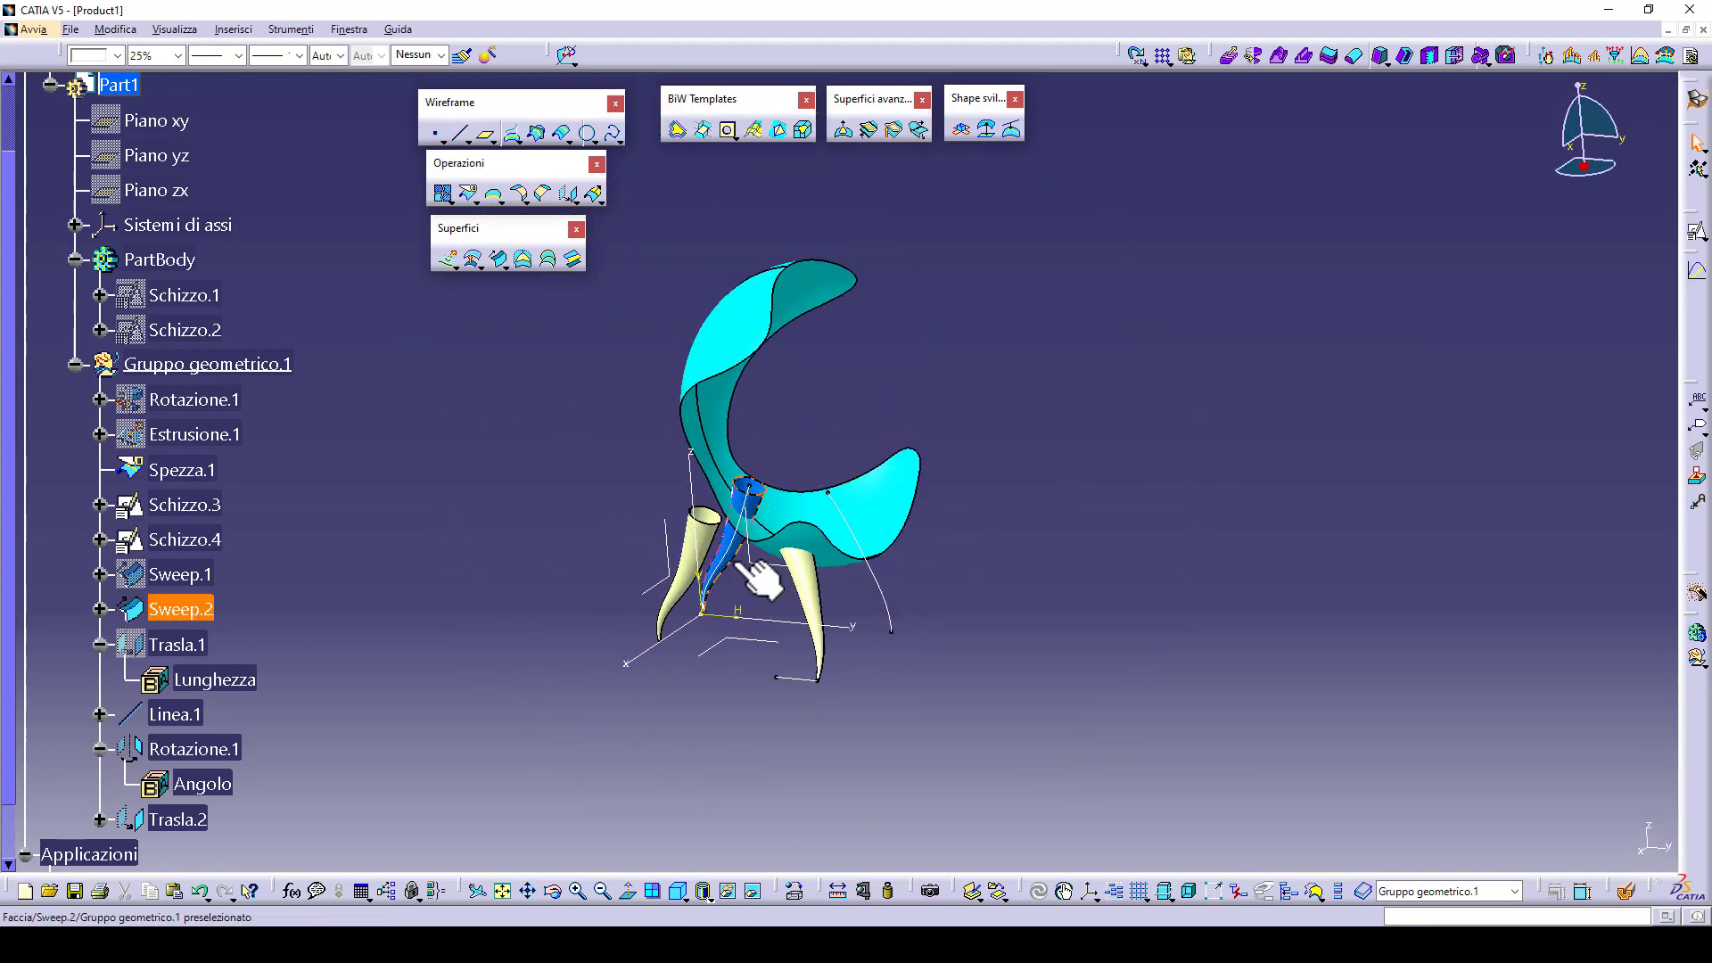
pyautogui.doubleClick(176, 819)
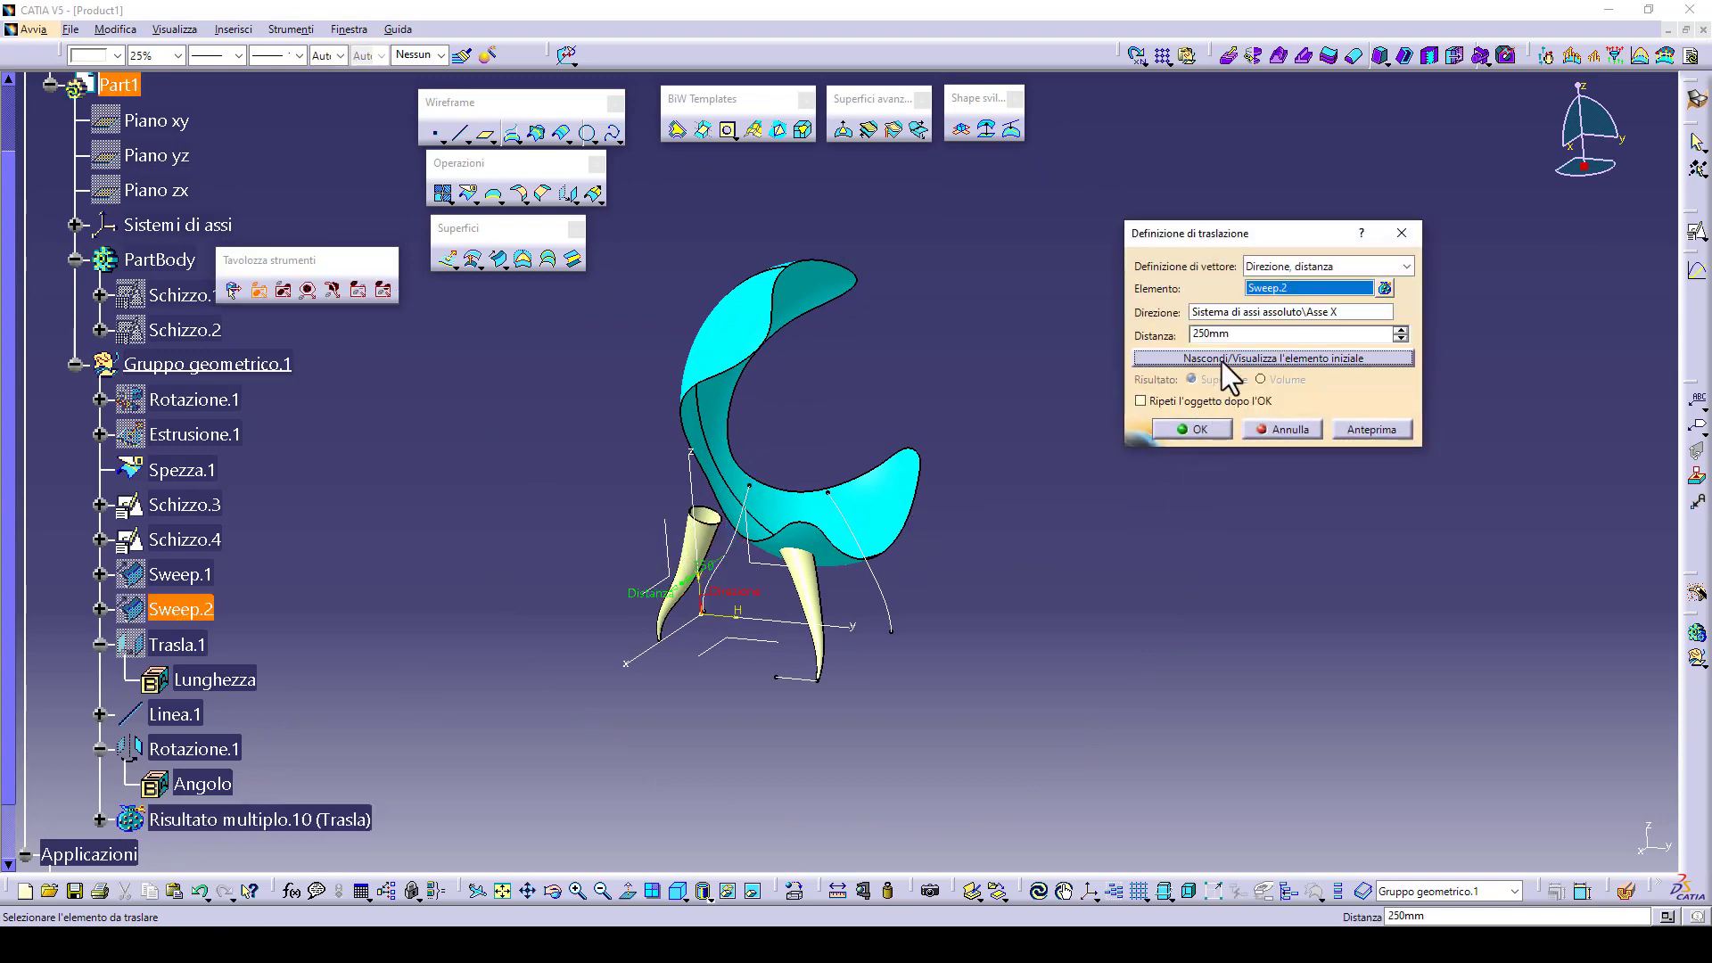
pyautogui.click(1179, 425)
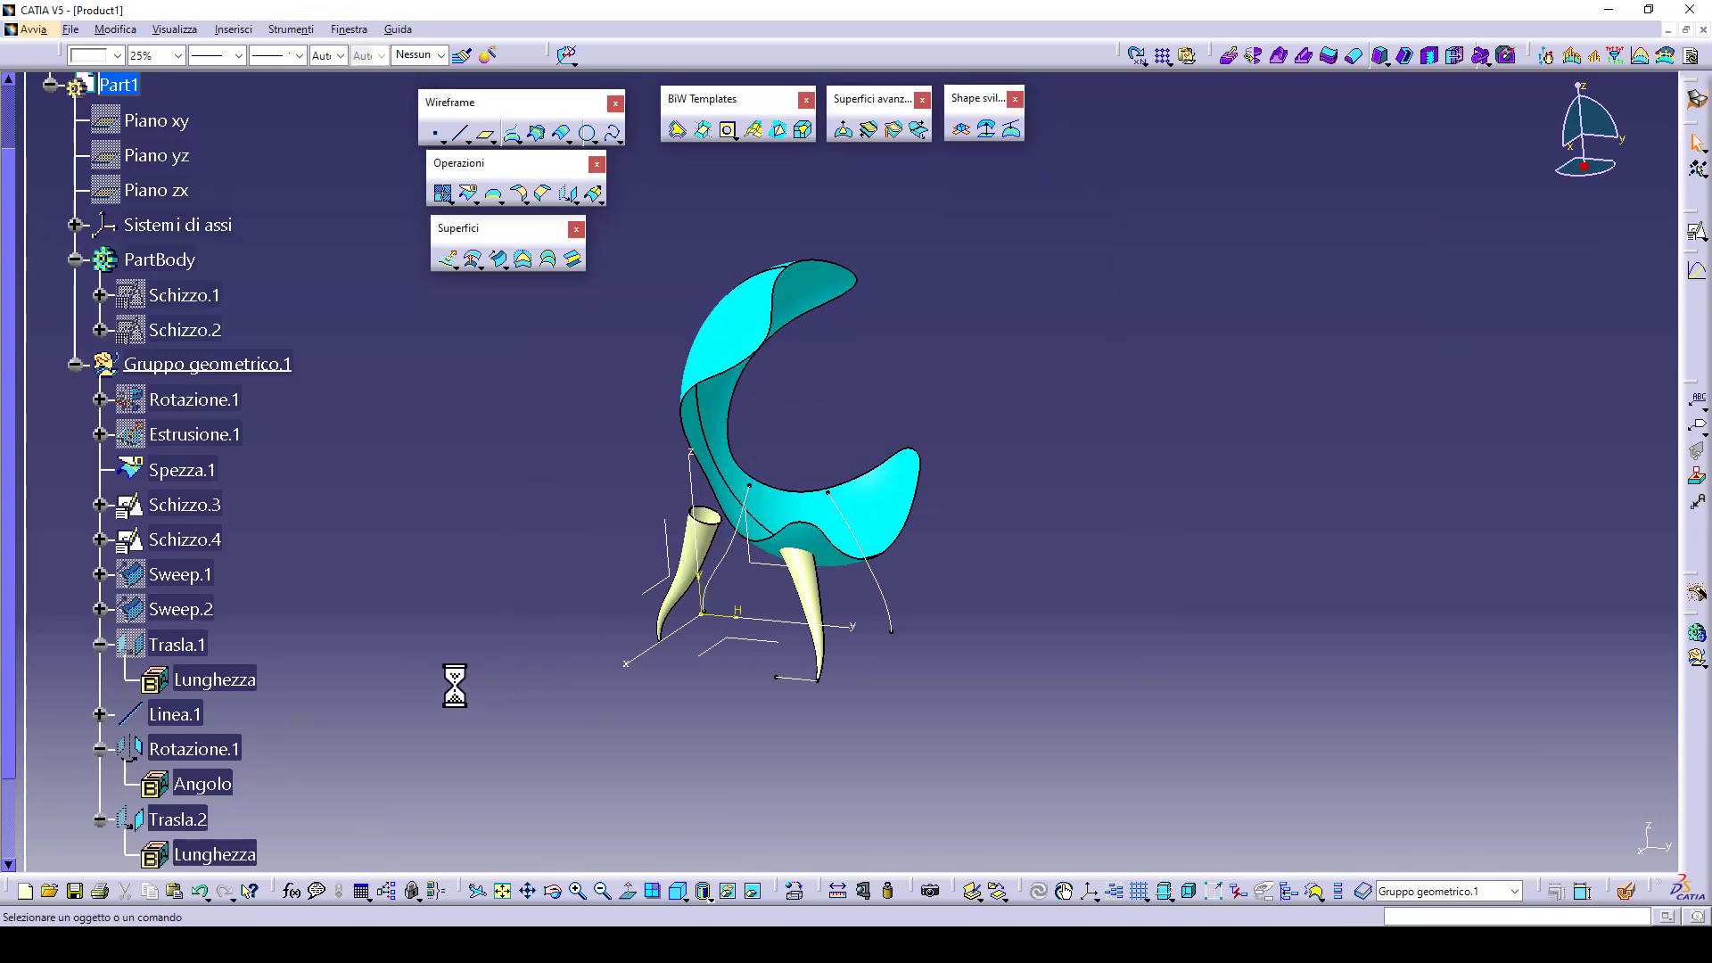
# - Start a rotation and set its axis to a newly created line
pyautogui.moveTo(562, 408); pyautogui.dragTo(516, 259, button='middle')
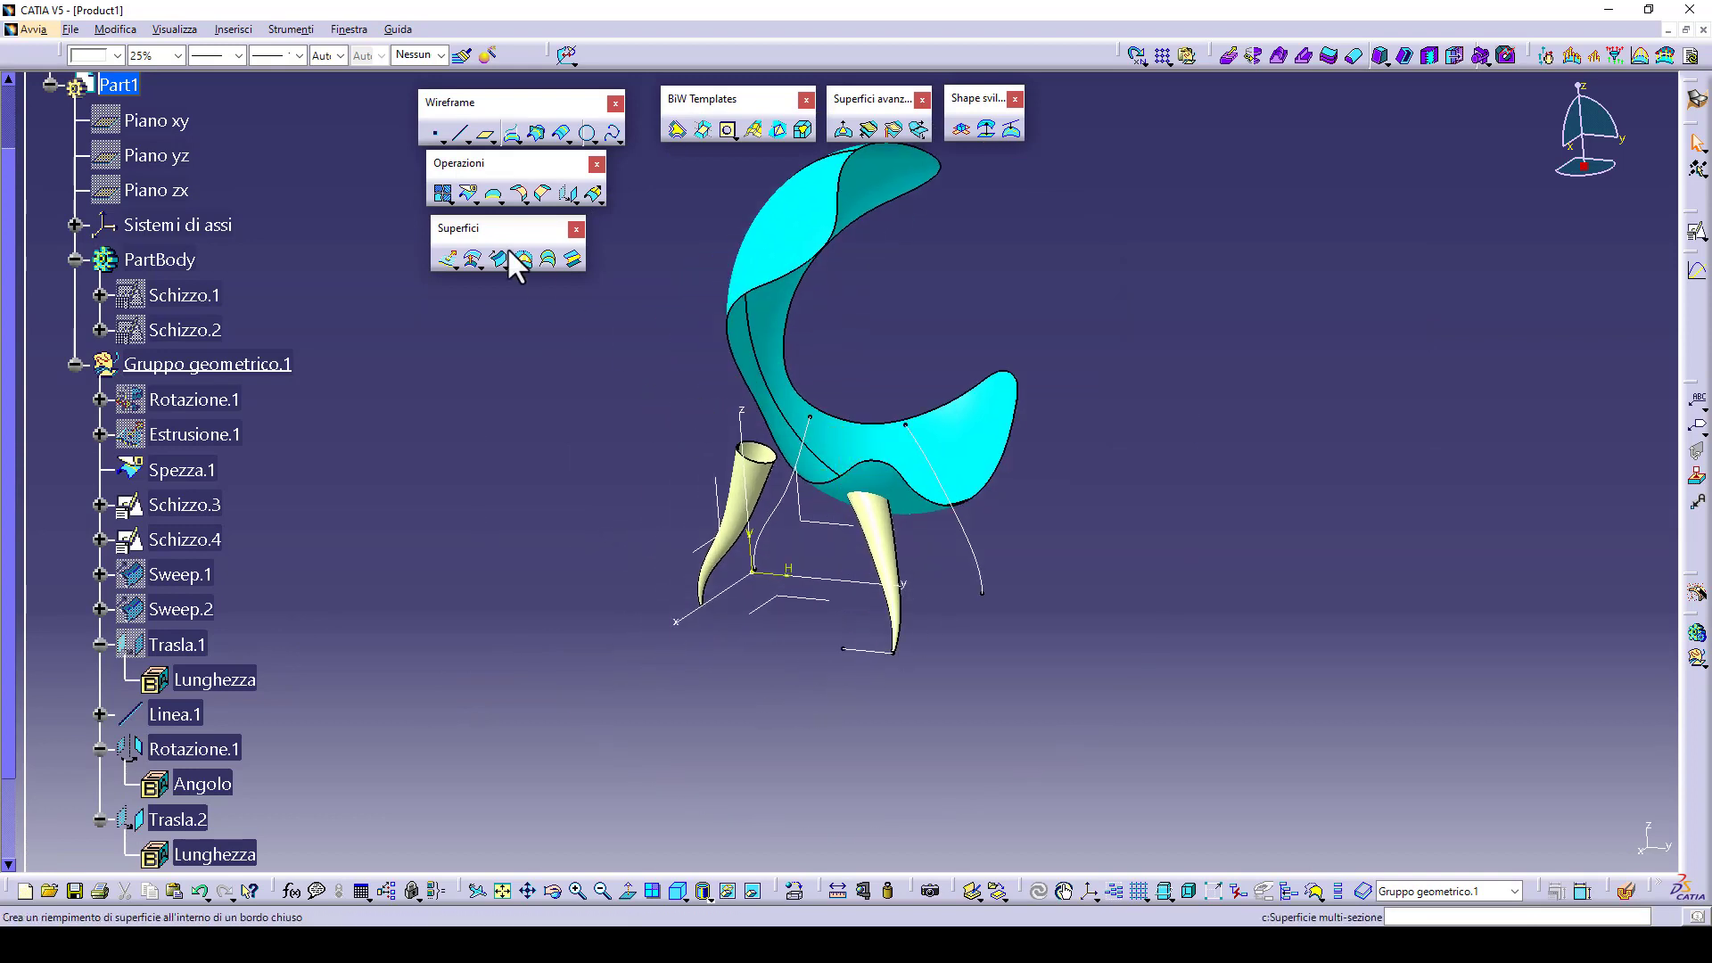
pyautogui.click(573, 201)
pyautogui.click(624, 214)
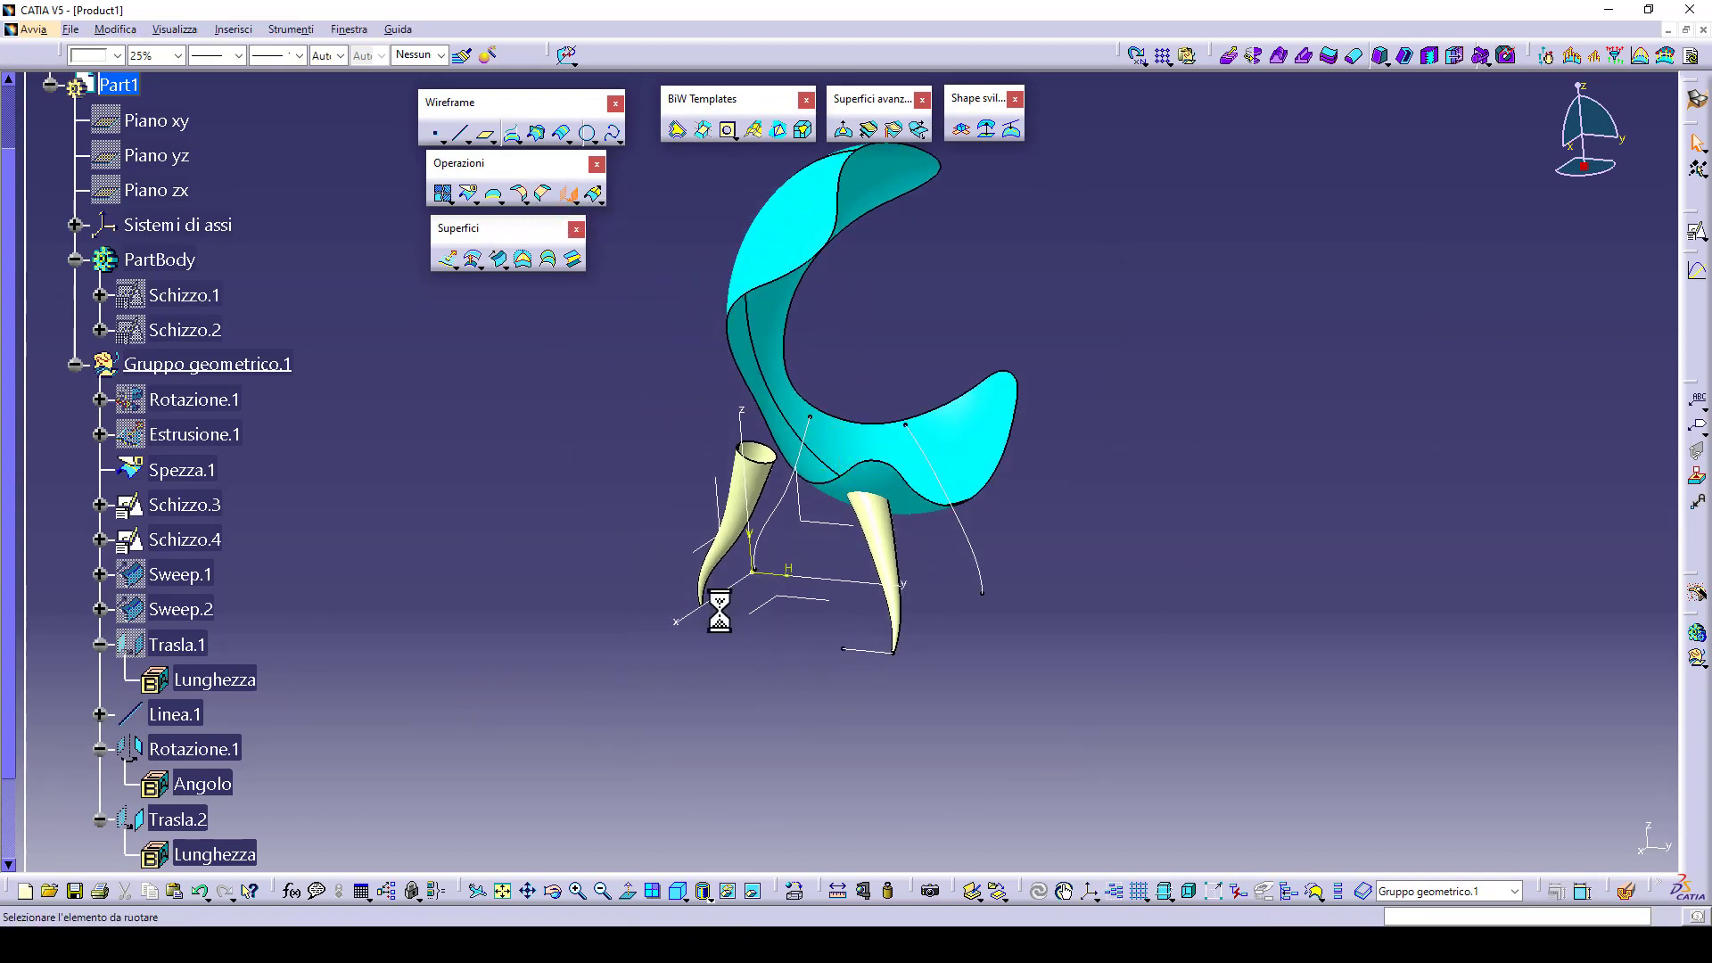
pyautogui.keyDown('ctrl'); pyautogui.moveTo(681, 642); pyautogui.dragTo(1039, 408, button='middle'); pyautogui.keyUp('ctrl')
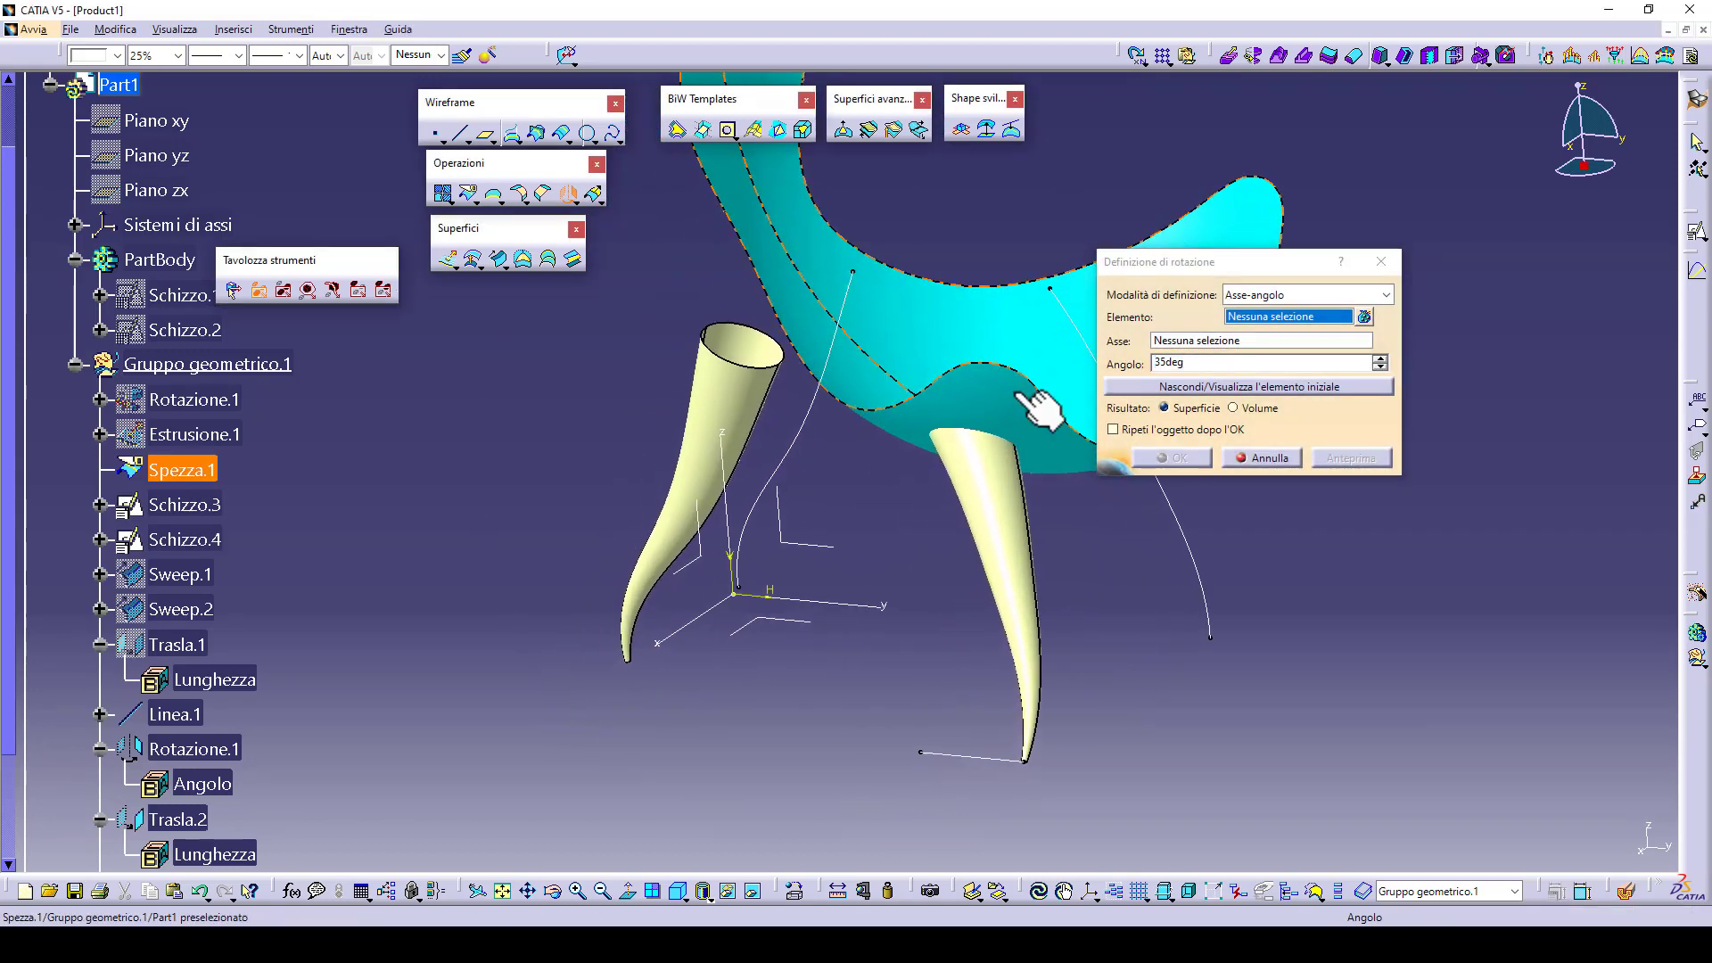
pyautogui.click(1185, 346)
pyautogui.rightClick(1185, 346)
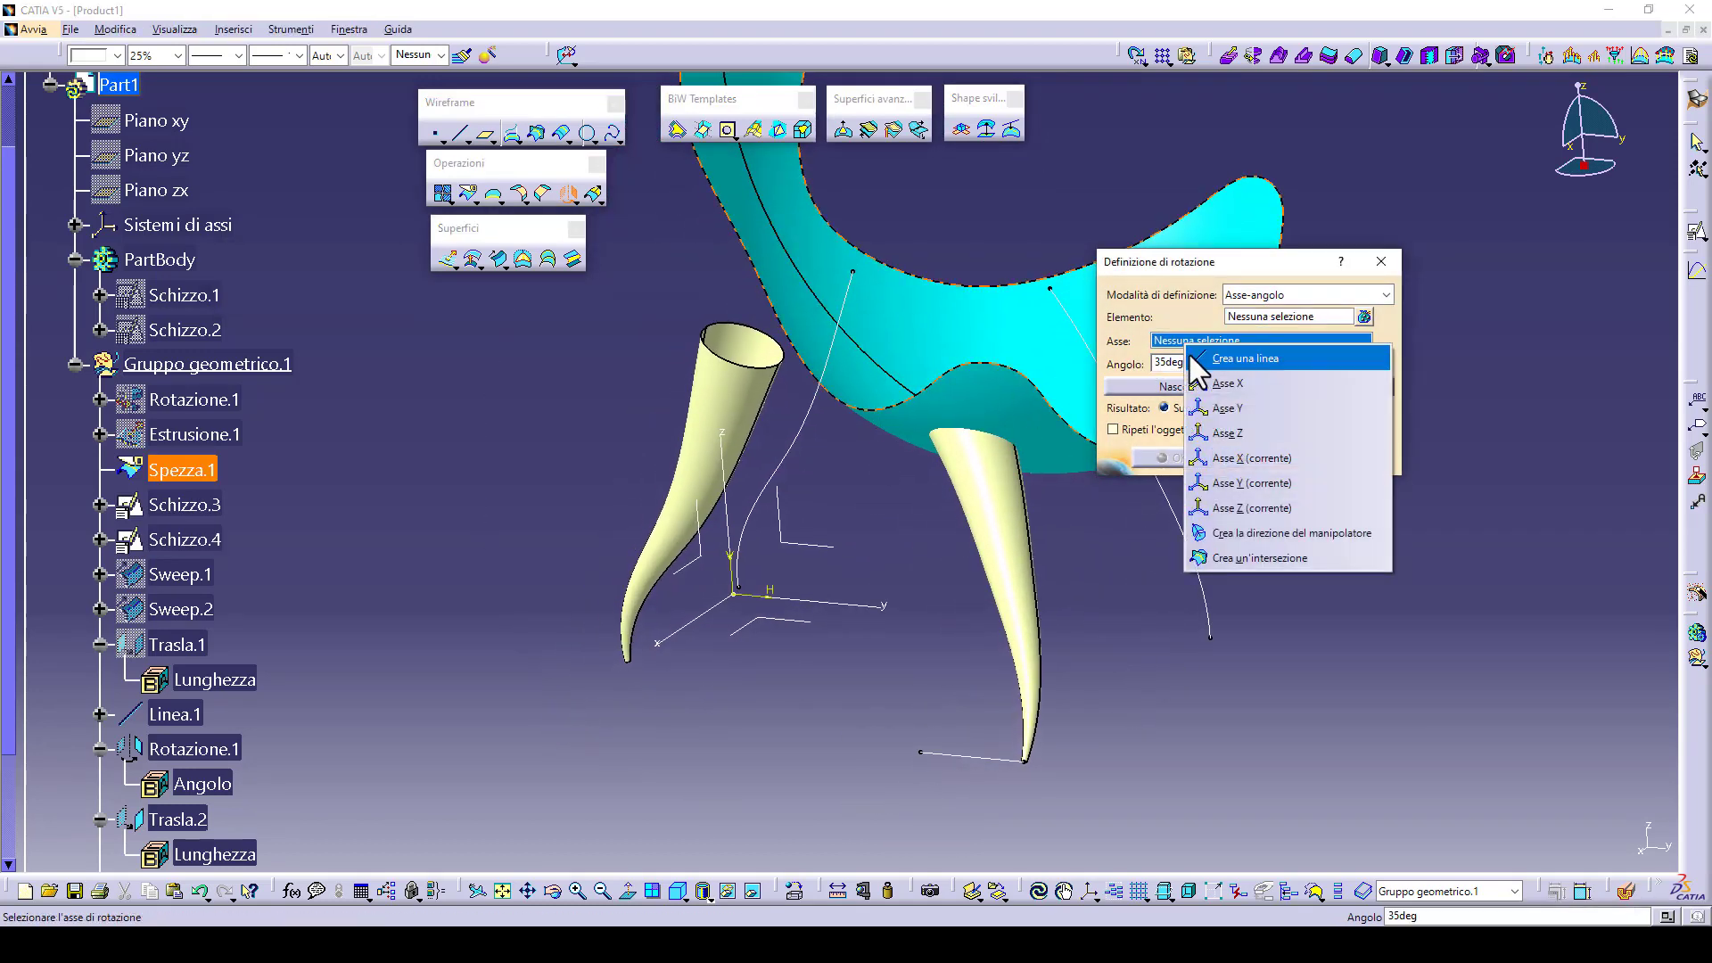
pyautogui.click(1201, 360)
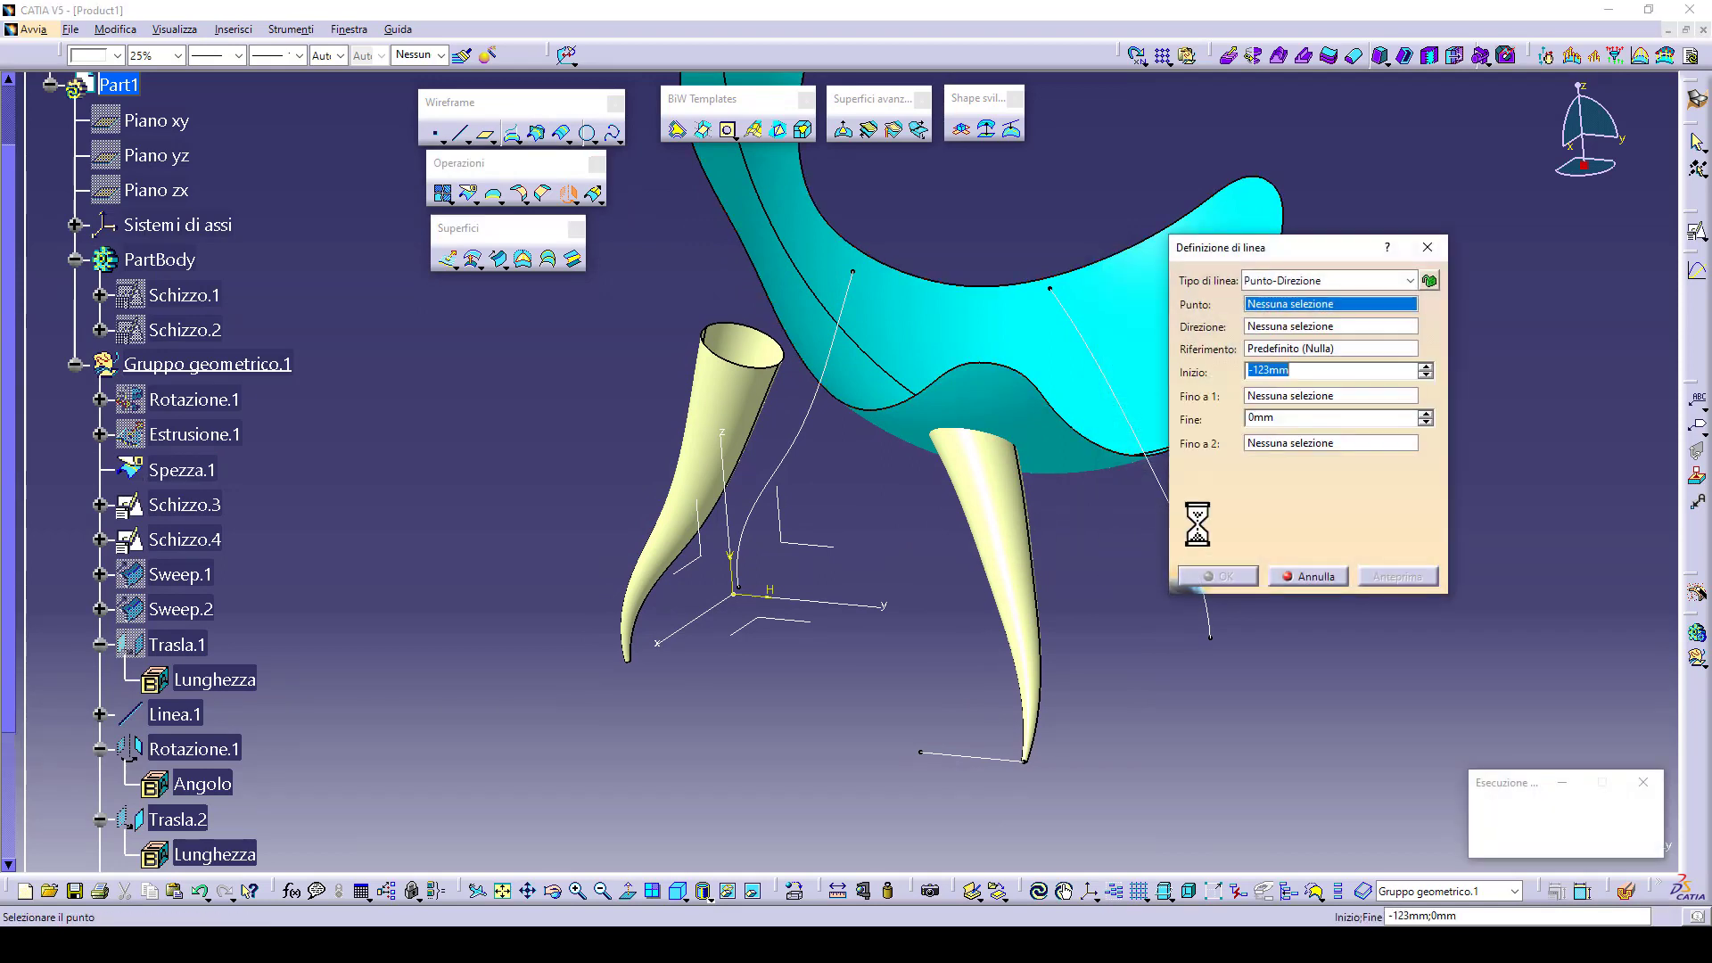
# - Define the axis line through the leg-tip circle's centre, running along Y
pyautogui.rightClick(1297, 312)
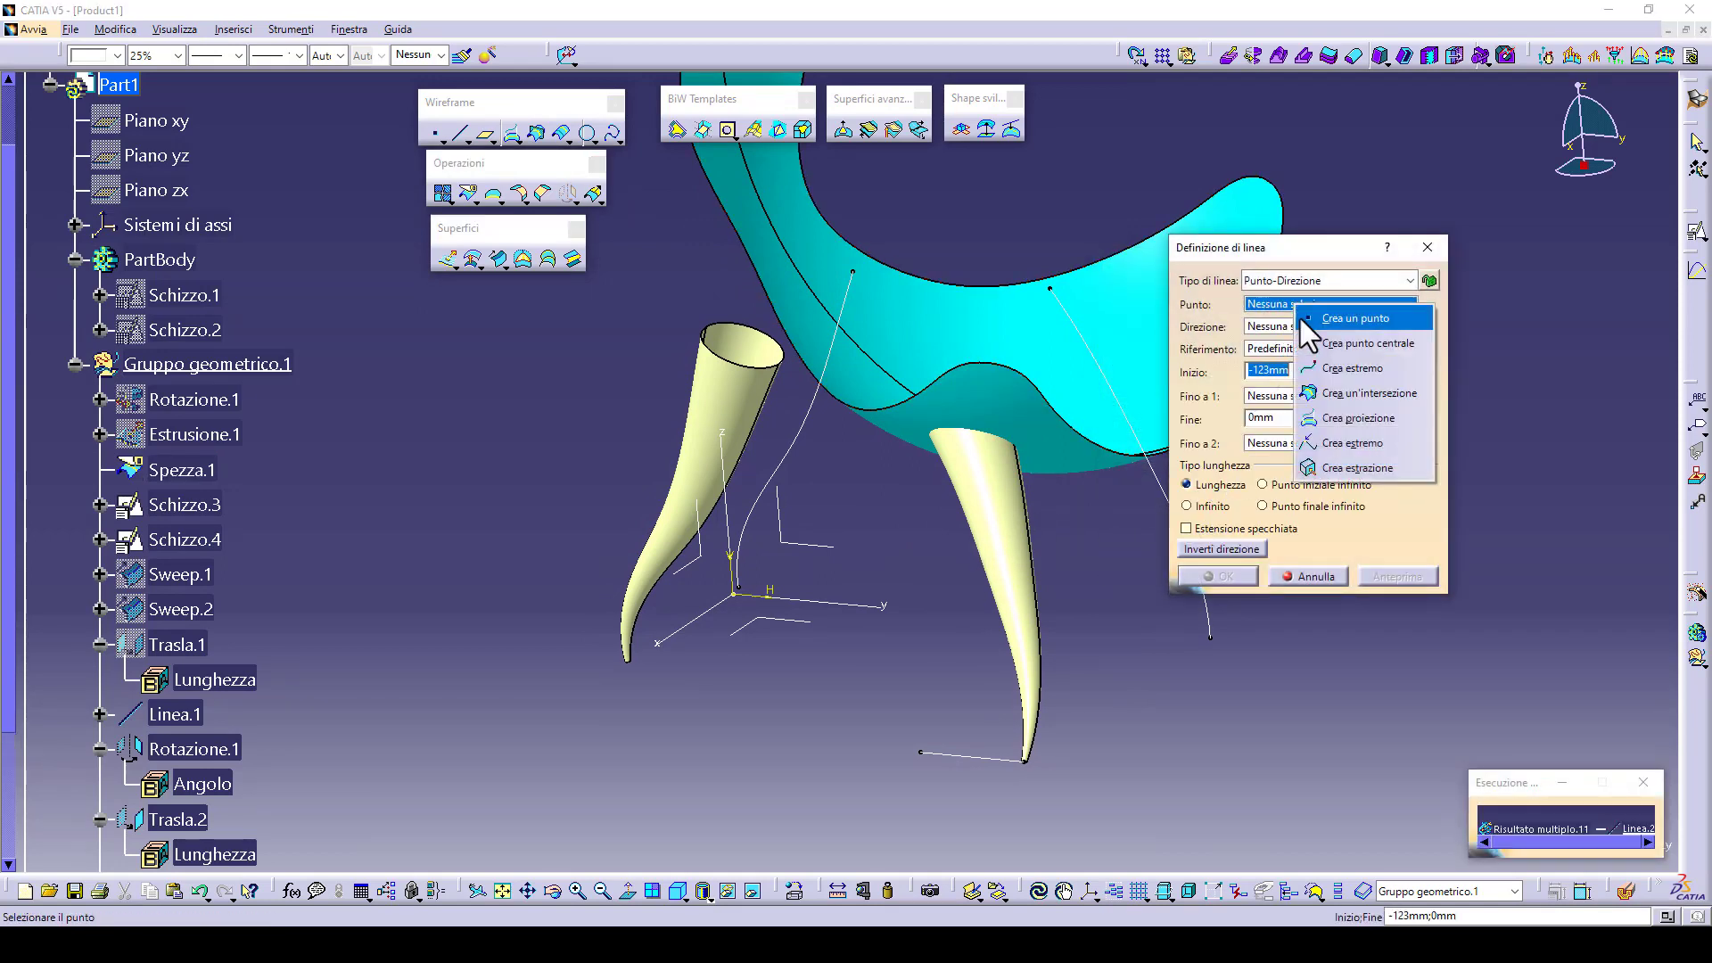
pyautogui.click(1322, 344)
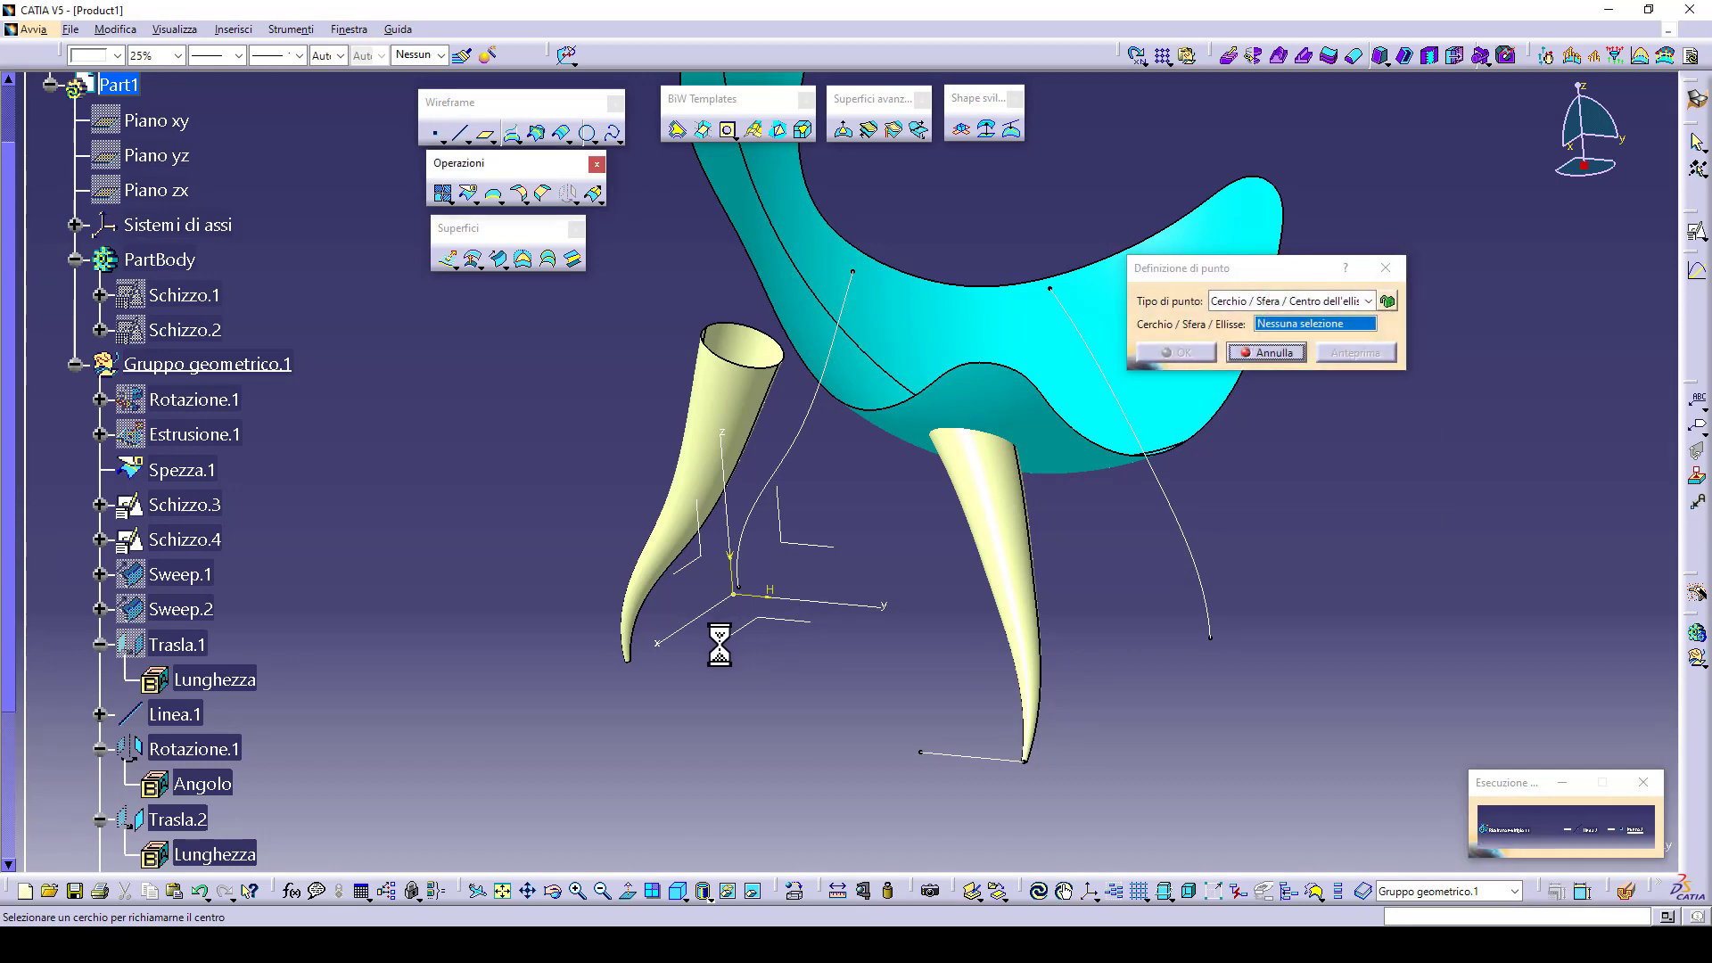
pyautogui.moveTo(714, 650); pyautogui.dragTo(745, 630, button='middle')
pyautogui.click(731, 582)
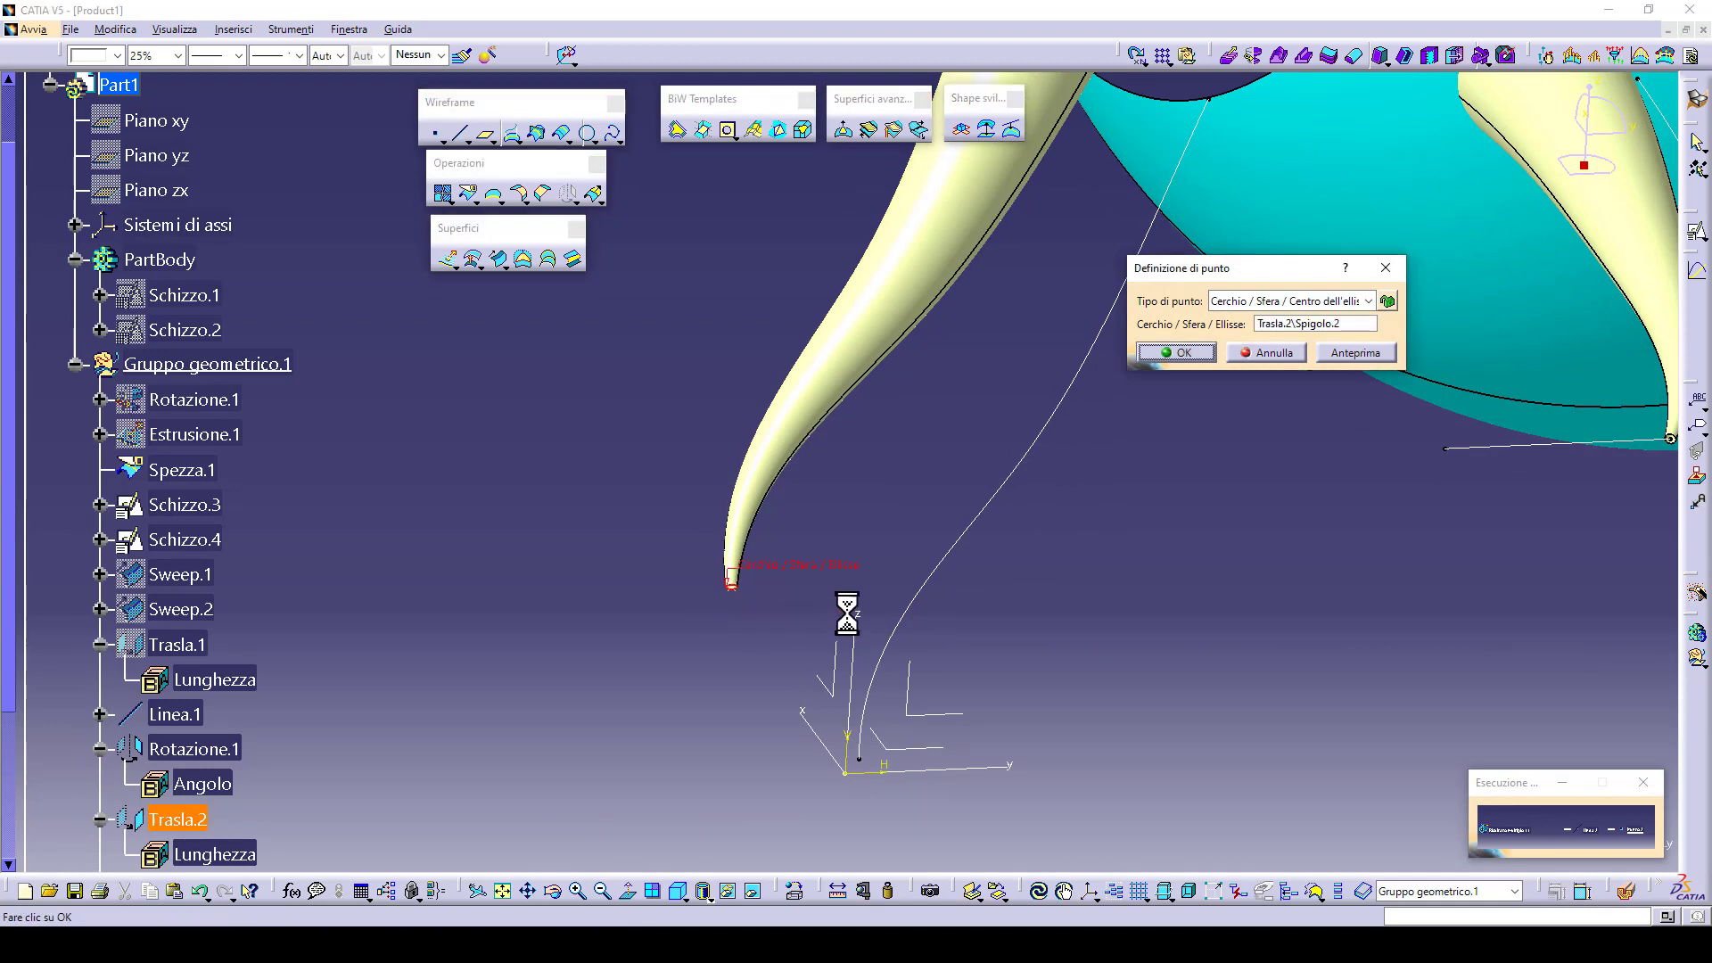
pyautogui.click(1163, 354)
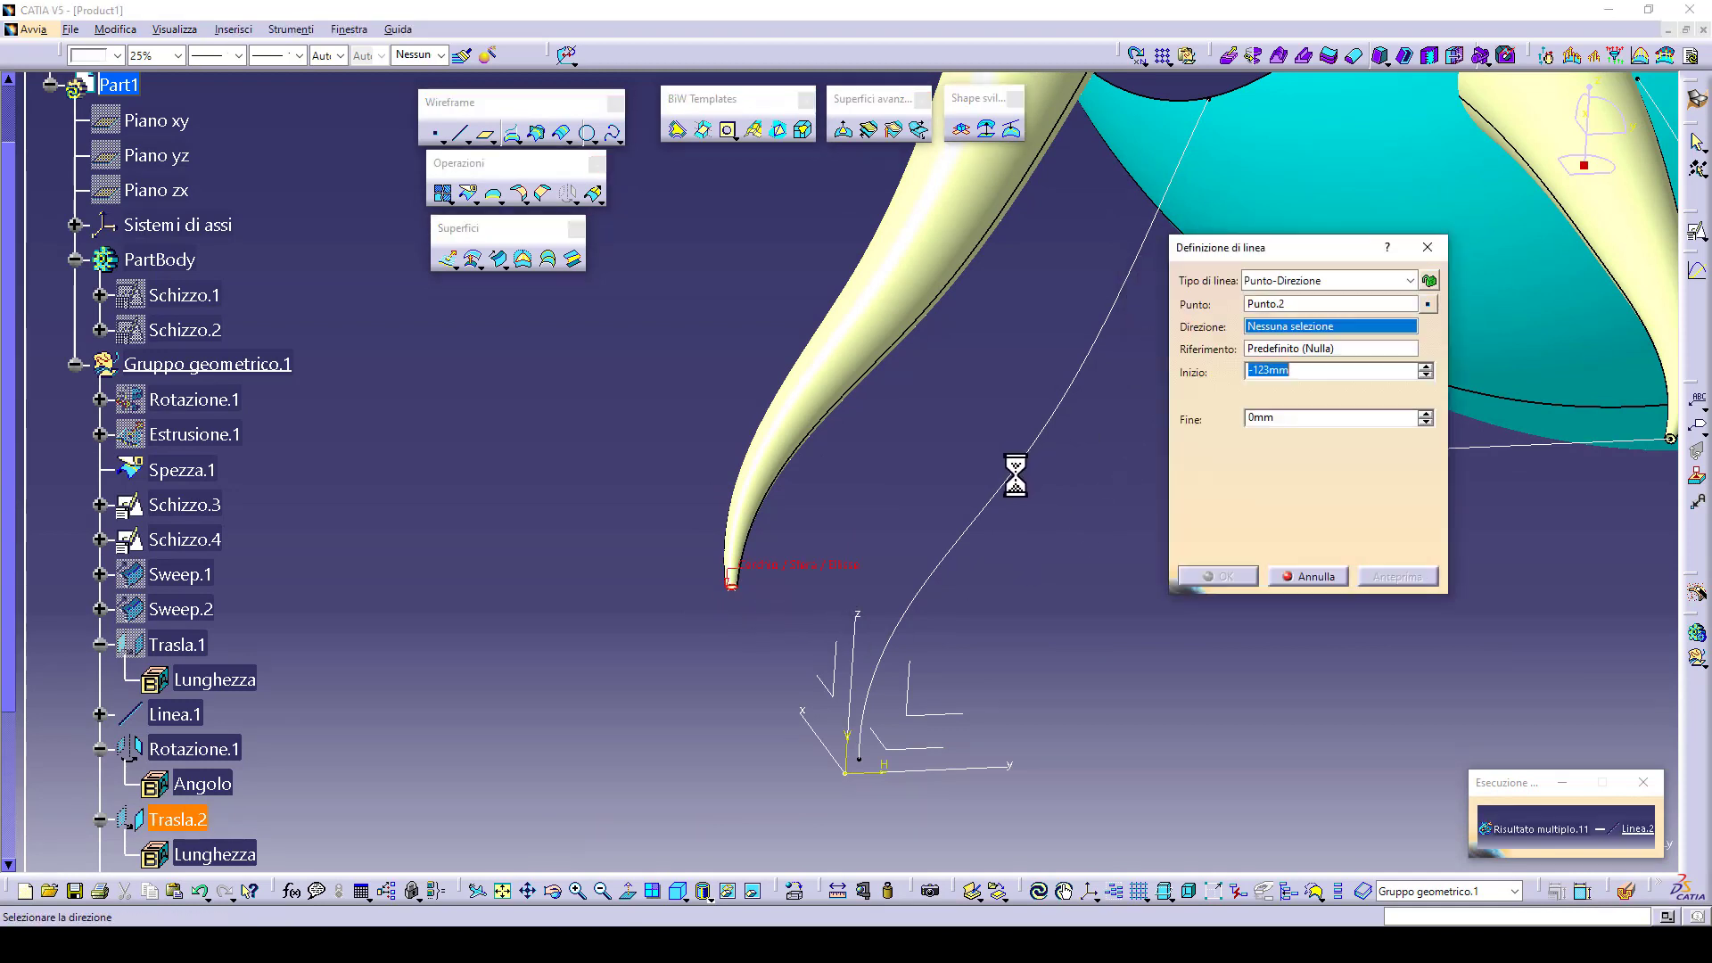
pyautogui.rightClick(1265, 329)
pyautogui.click(1298, 388)
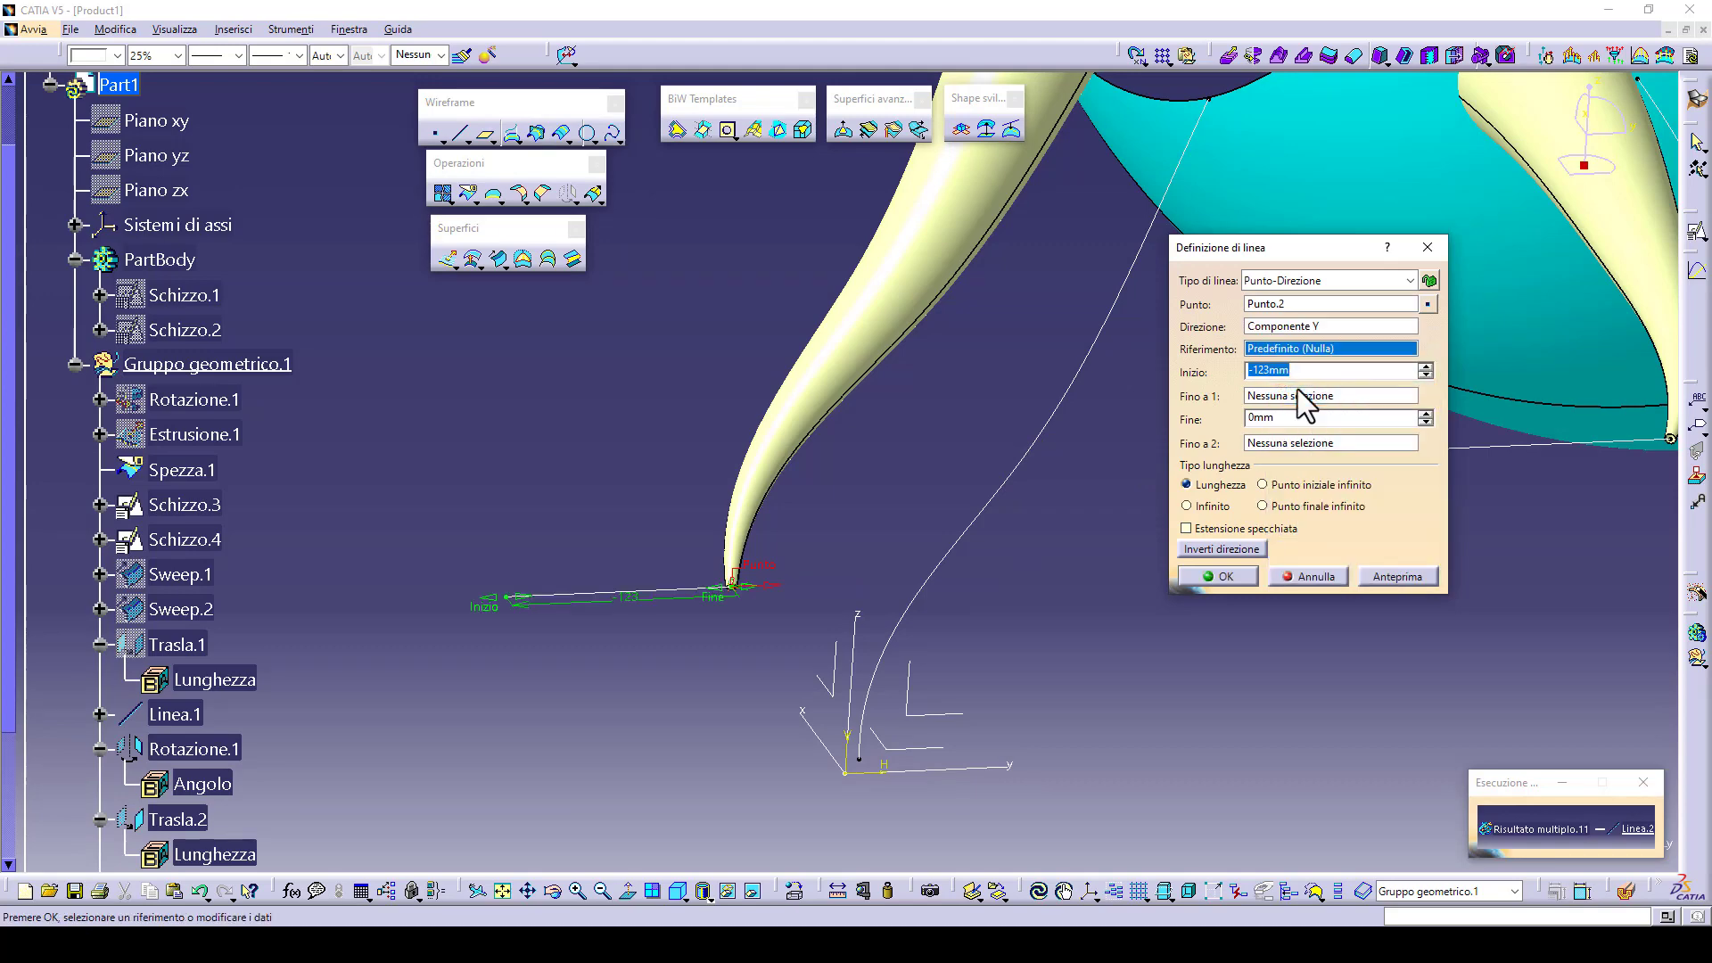
pyautogui.click(1218, 576)
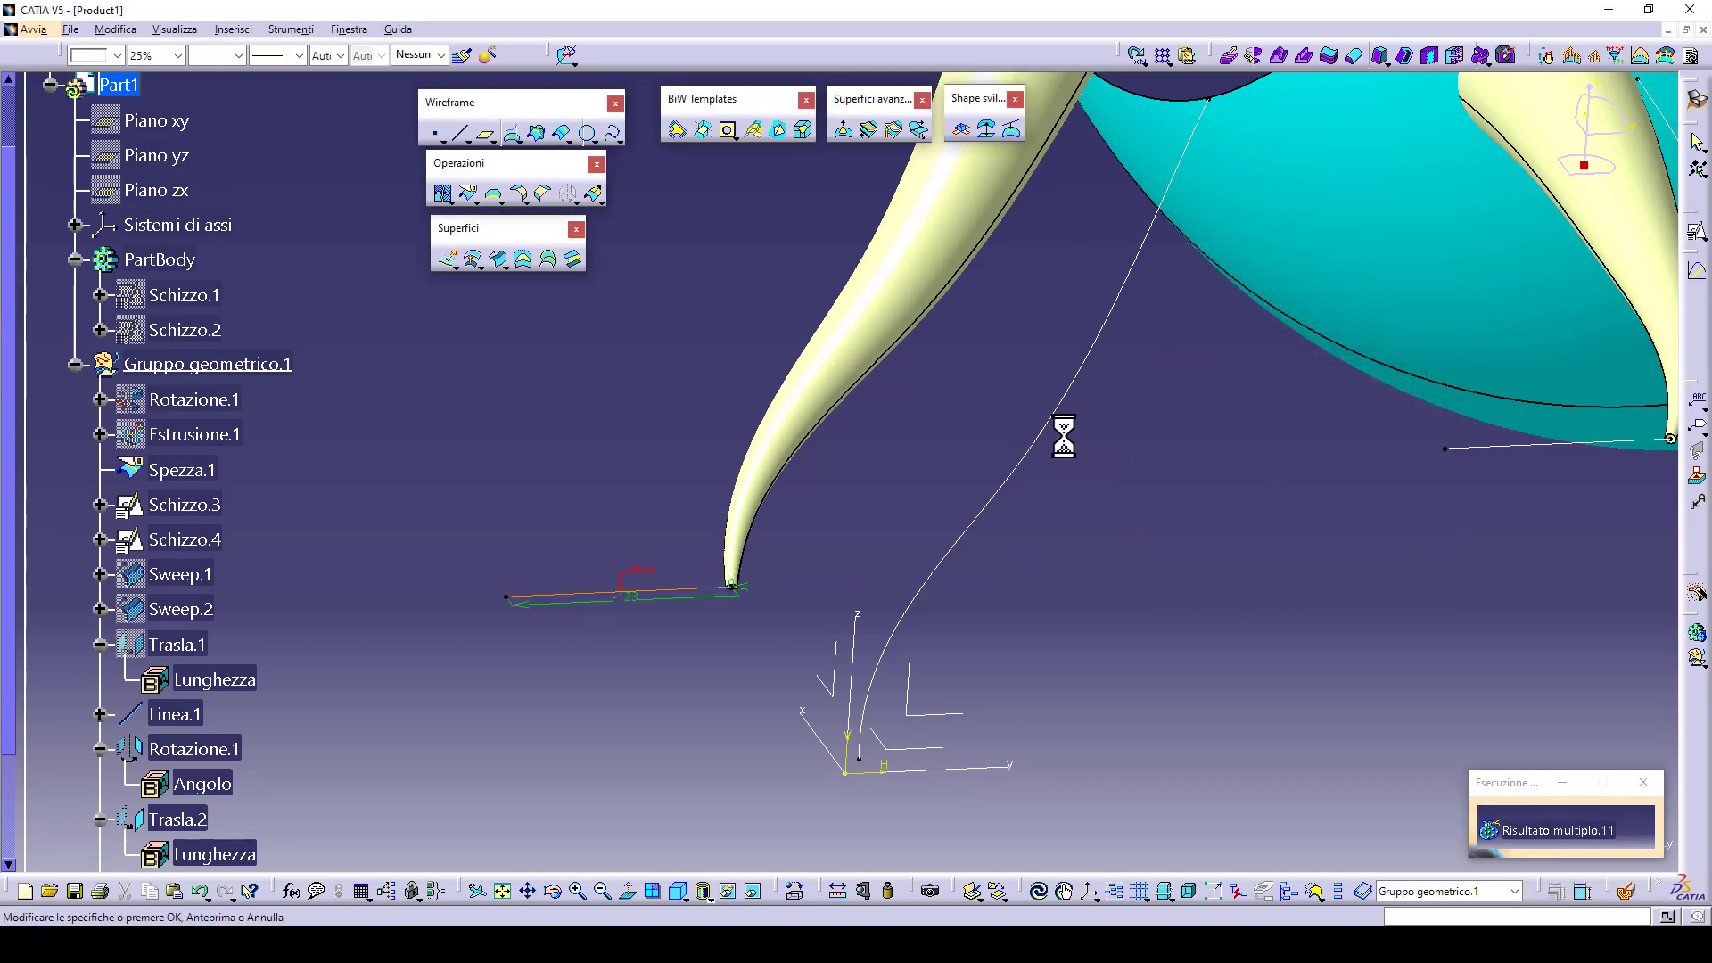
# - Rotate Trasla.2 −35° about Linea.2, then change its X offset to 260 mm
pyautogui.moveTo(999, 532); pyautogui.dragTo(765, 573, button='middle')
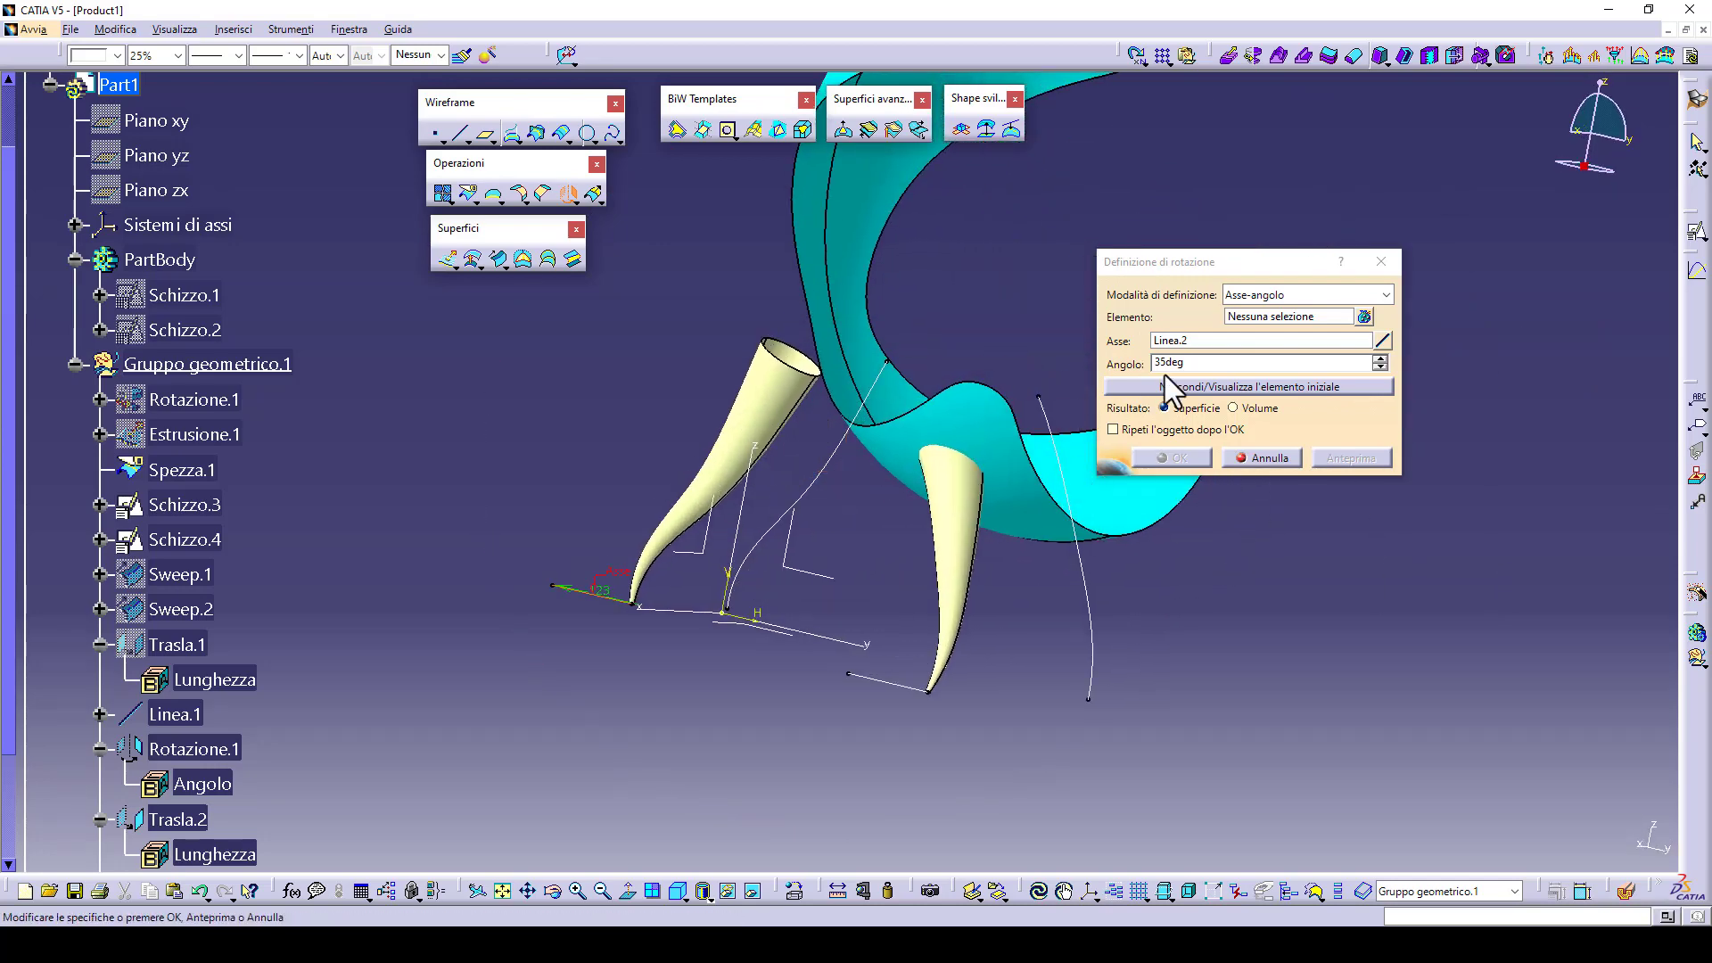
pyautogui.click(774, 385)
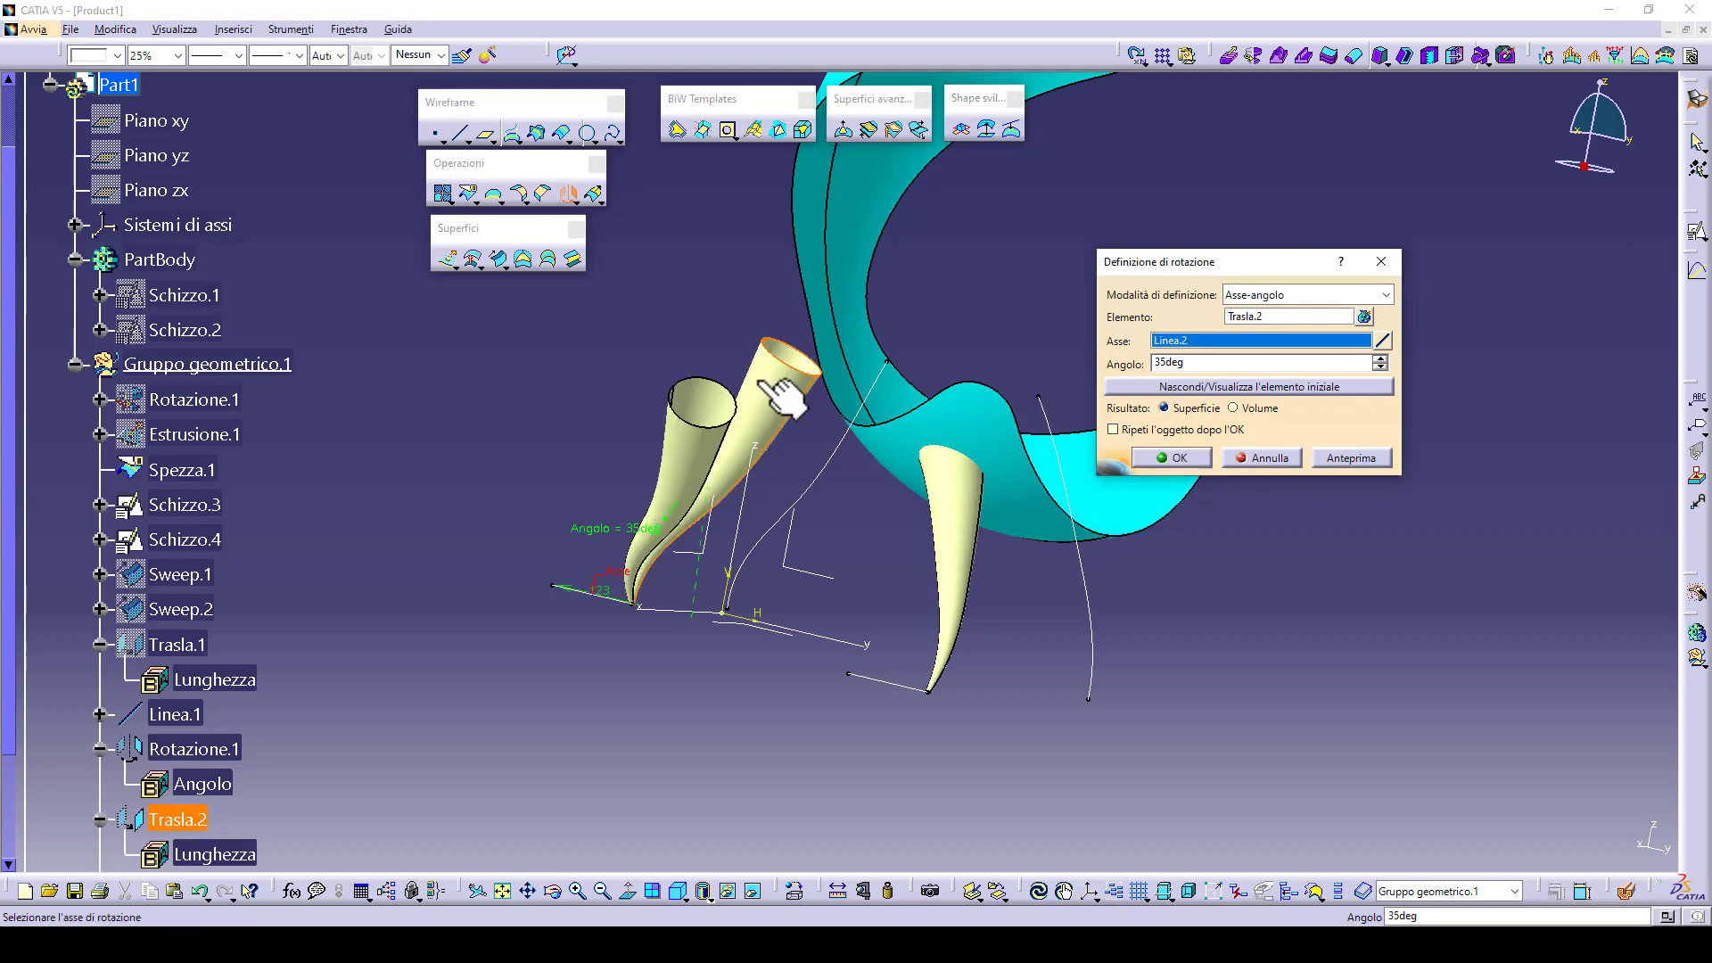
pyautogui.moveTo(880, 467); pyautogui.dragTo(678, 579, button='middle')
pyautogui.click(1156, 364)
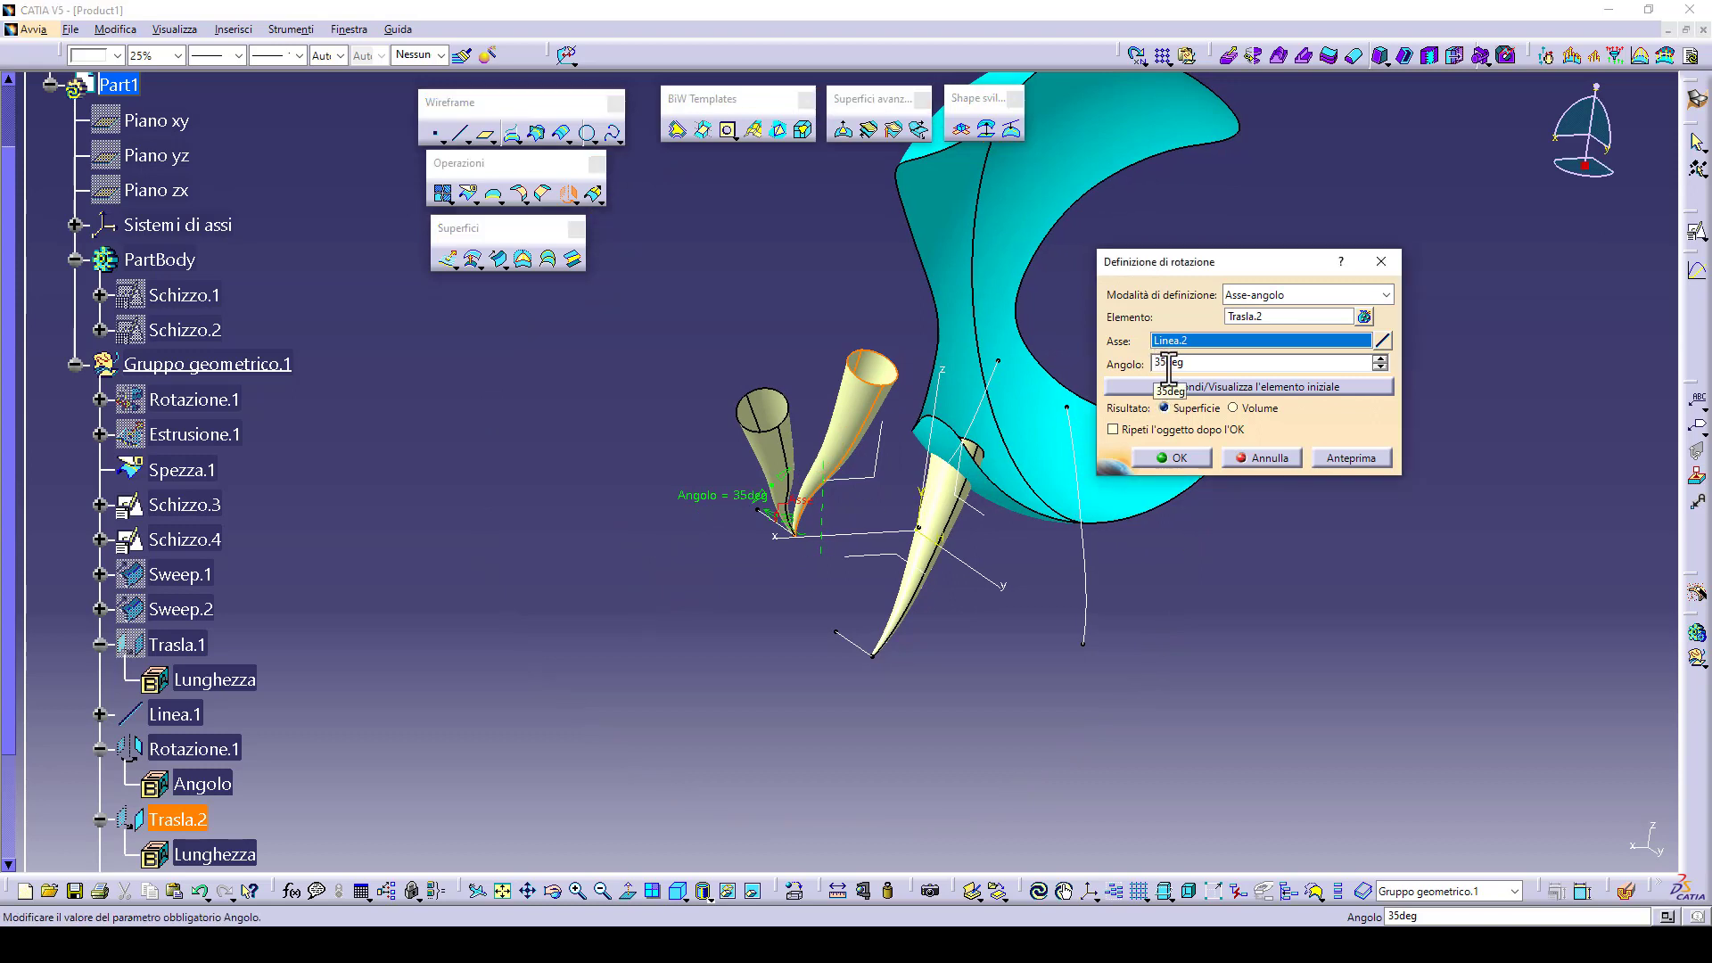
pyautogui.click(1338, 457)
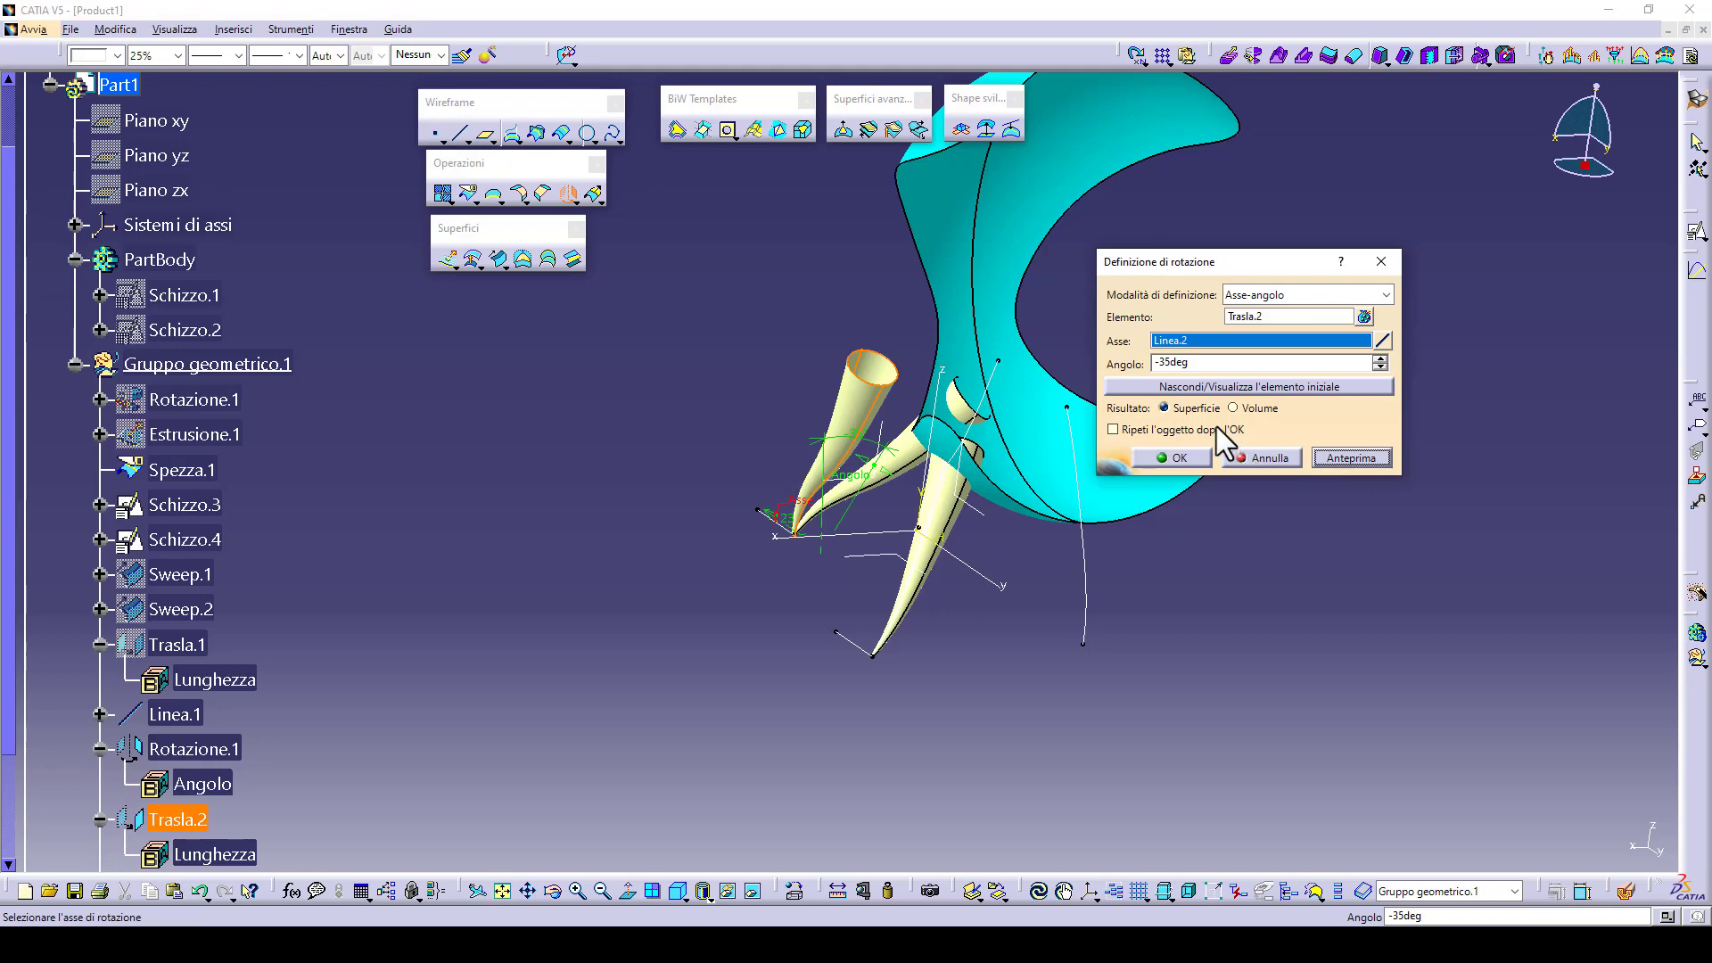
pyautogui.click(1162, 389)
pyautogui.moveTo(1001, 447); pyautogui.dragTo(927, 517, button='middle')
pyautogui.click(1175, 458)
pyautogui.doubleClick(196, 819)
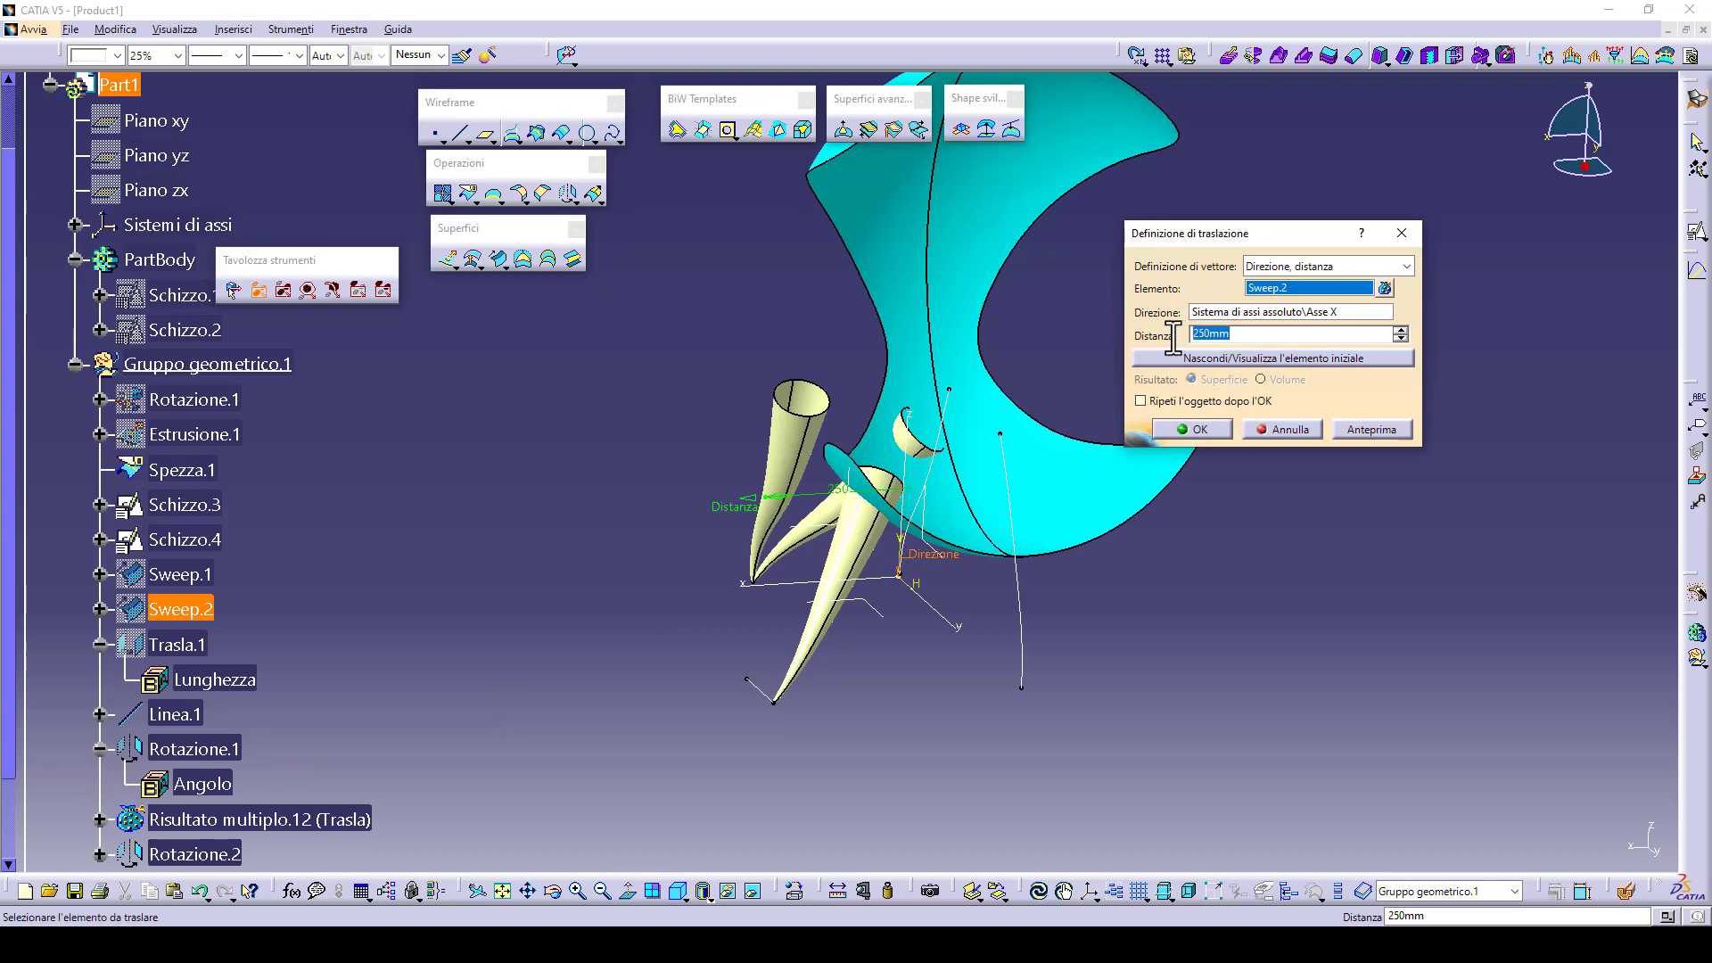
pyautogui.click(1193, 428)
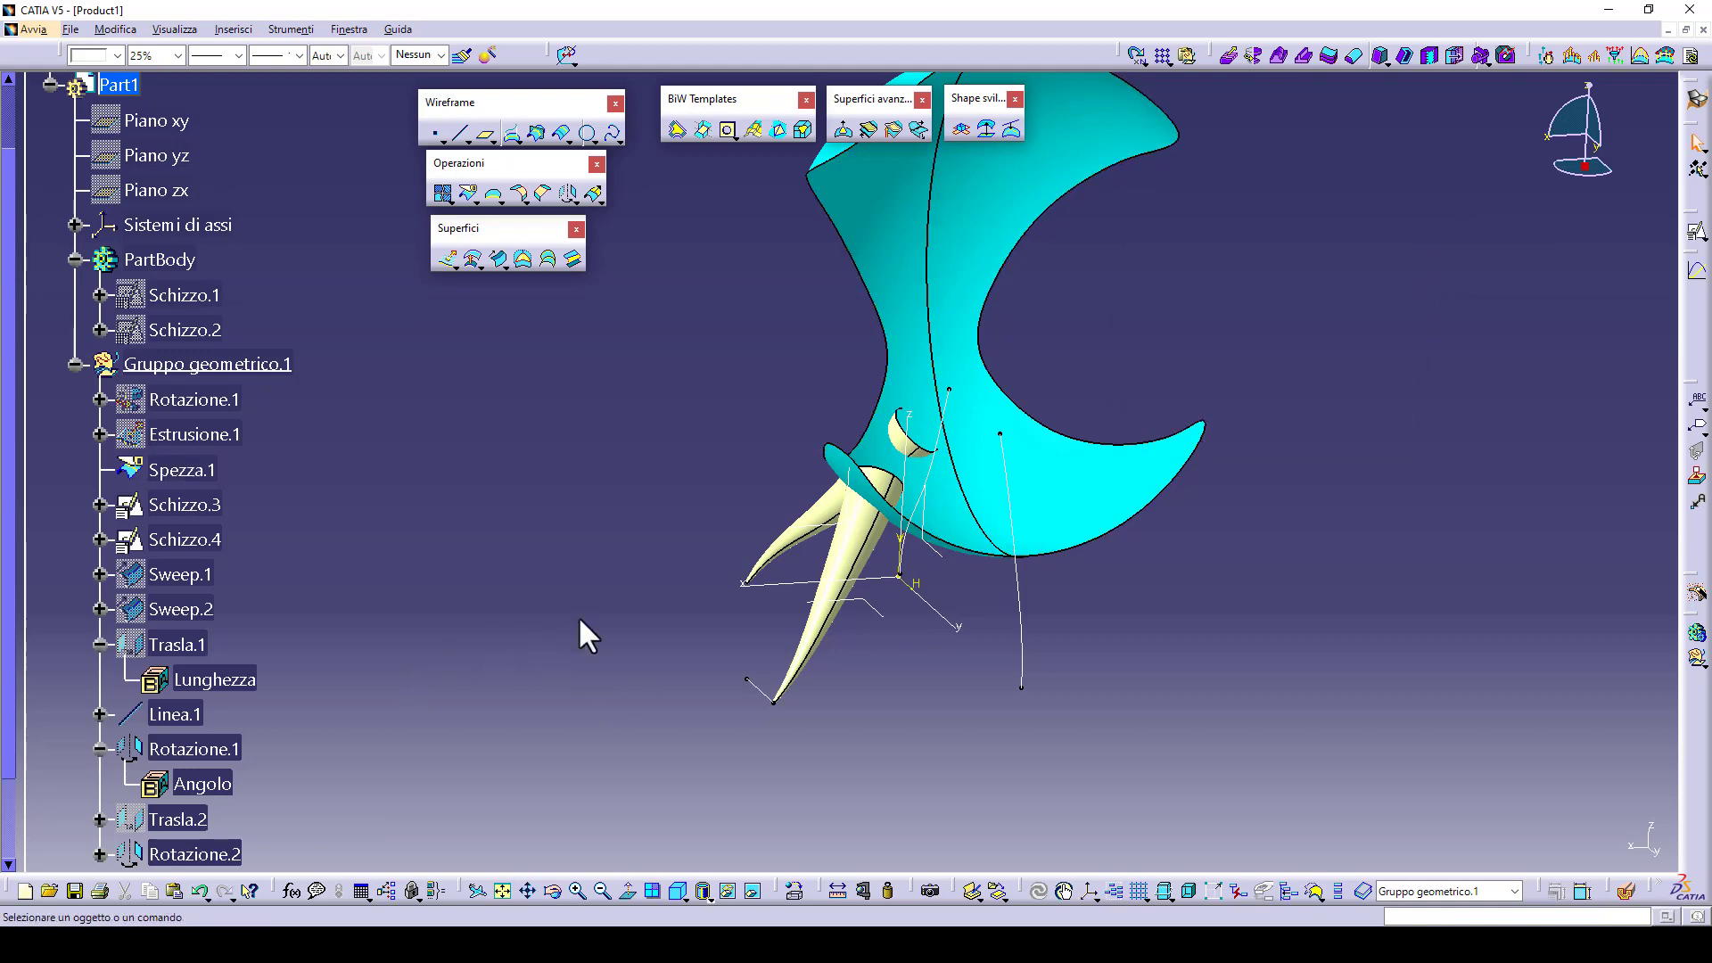
# - Drag a Spline.1 control point higher in Schizzo.4, then exit the sketch
pyautogui.click(899, 506)
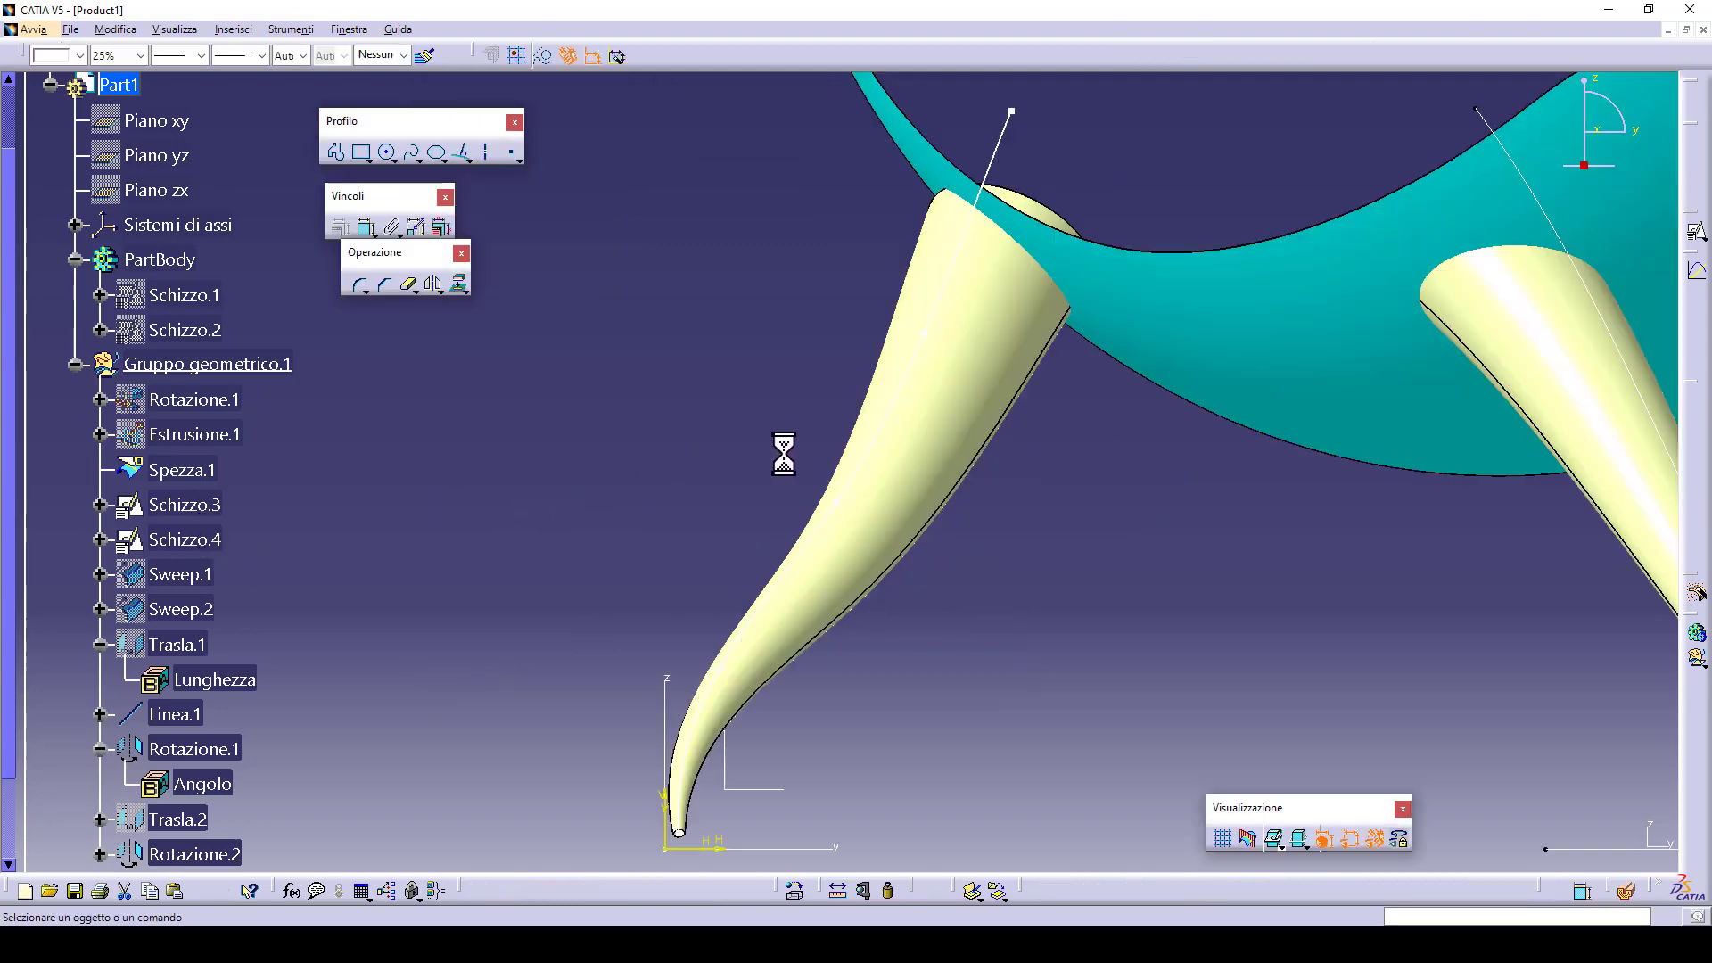
pyautogui.moveTo(747, 559)
pyautogui.mouseDown(button='middle')
pyautogui.moveTo(718, 558)
pyautogui.moveTo(749, 600)
pyautogui.moveTo(730, 642)
pyautogui.moveTo(901, 366)
pyautogui.mouseUp(button='middle')
pyautogui.moveTo(889, 337); pyautogui.dragTo(906, 298)
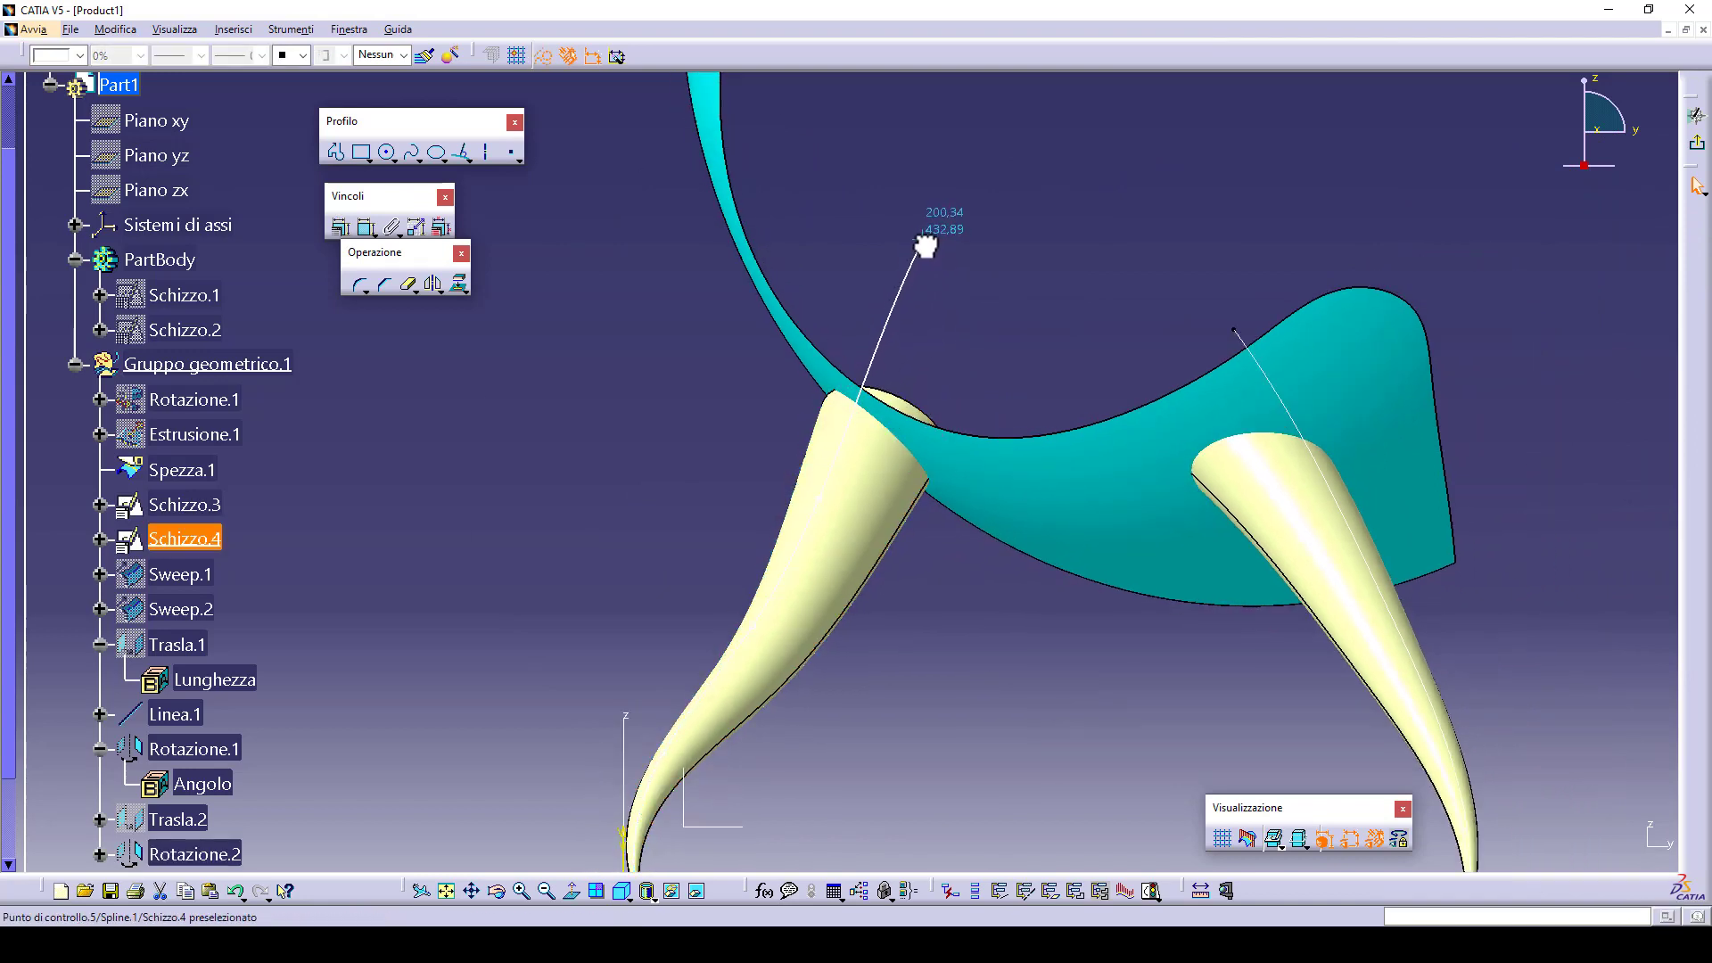
pyautogui.moveTo(930, 233); pyautogui.dragTo(930, 226)
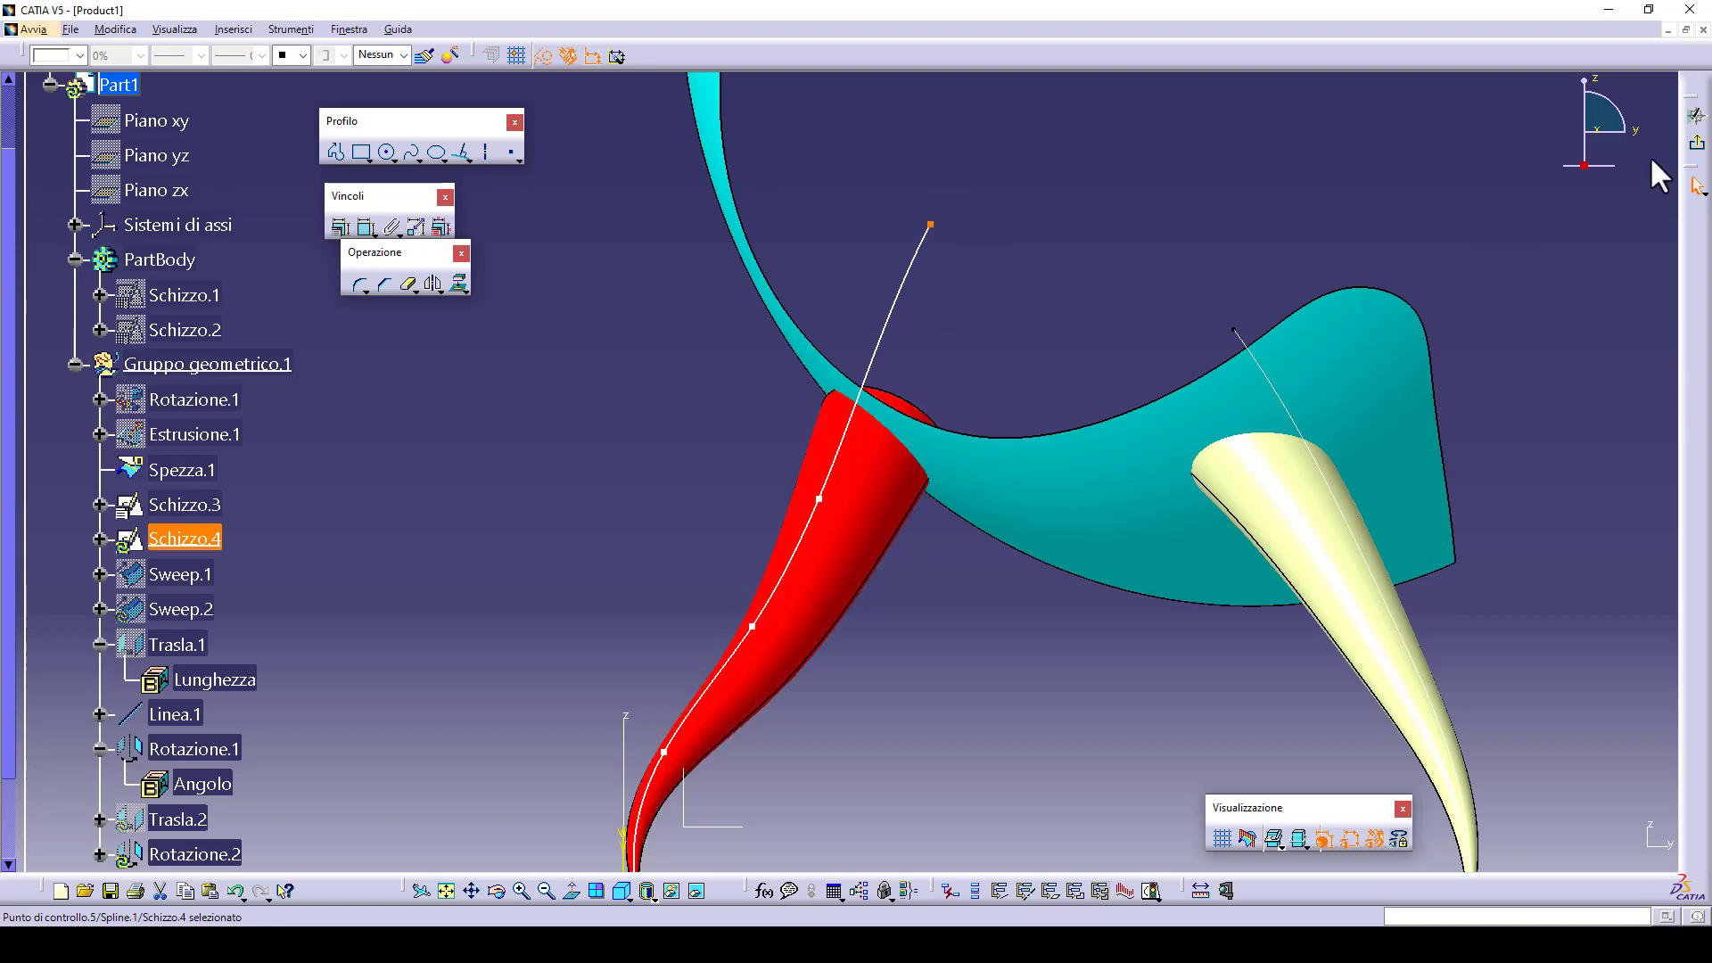
pyautogui.click(1696, 143)
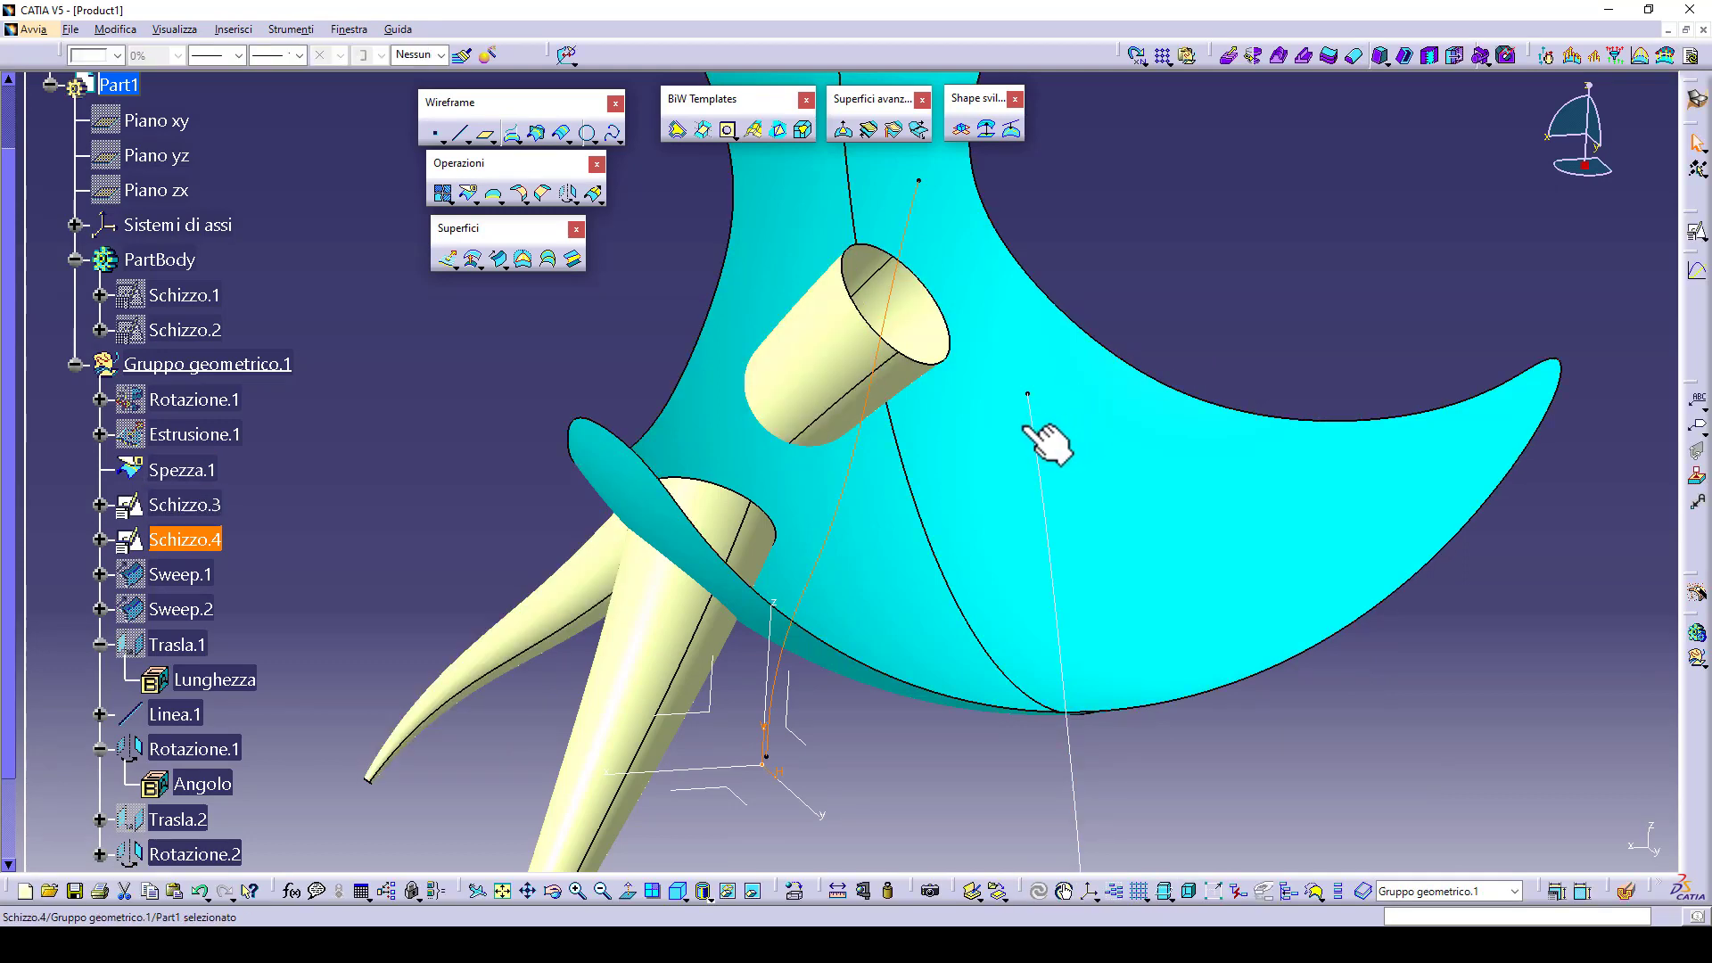
# - Orbit the chair to inspect the reshaped legs and scroll down the specification tree
pyautogui.moveTo(1020, 429); pyautogui.dragTo(785, 615, button='middle')
pyautogui.scroll(-2, 237, 737)
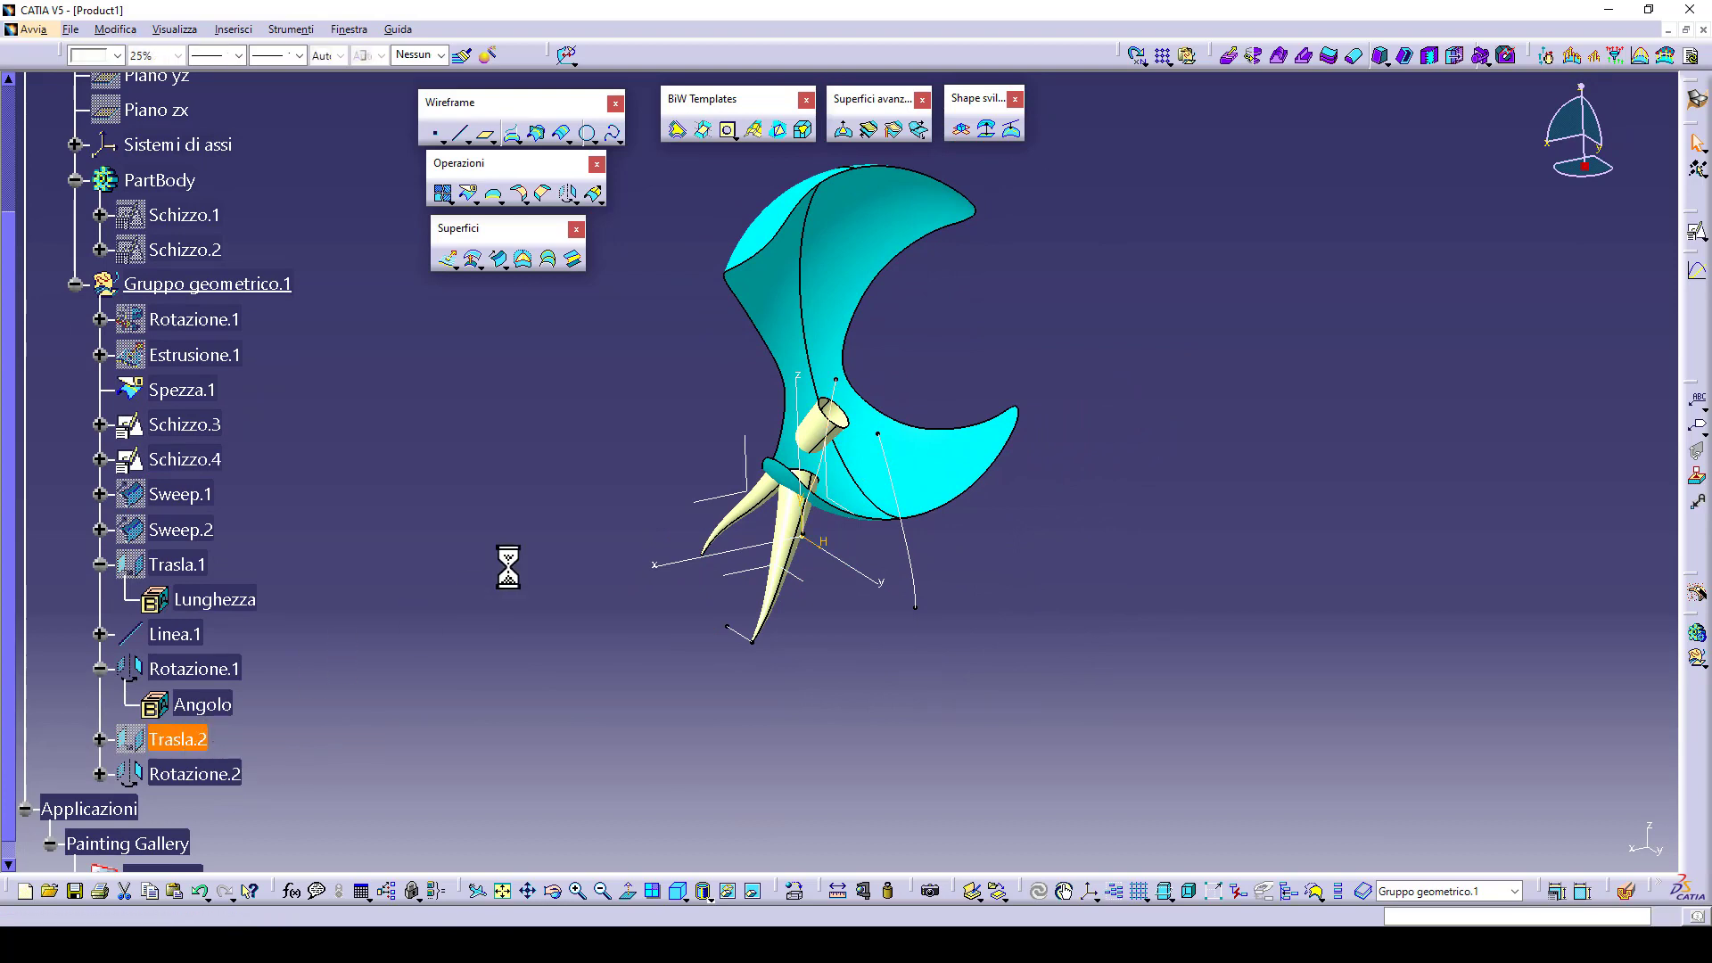
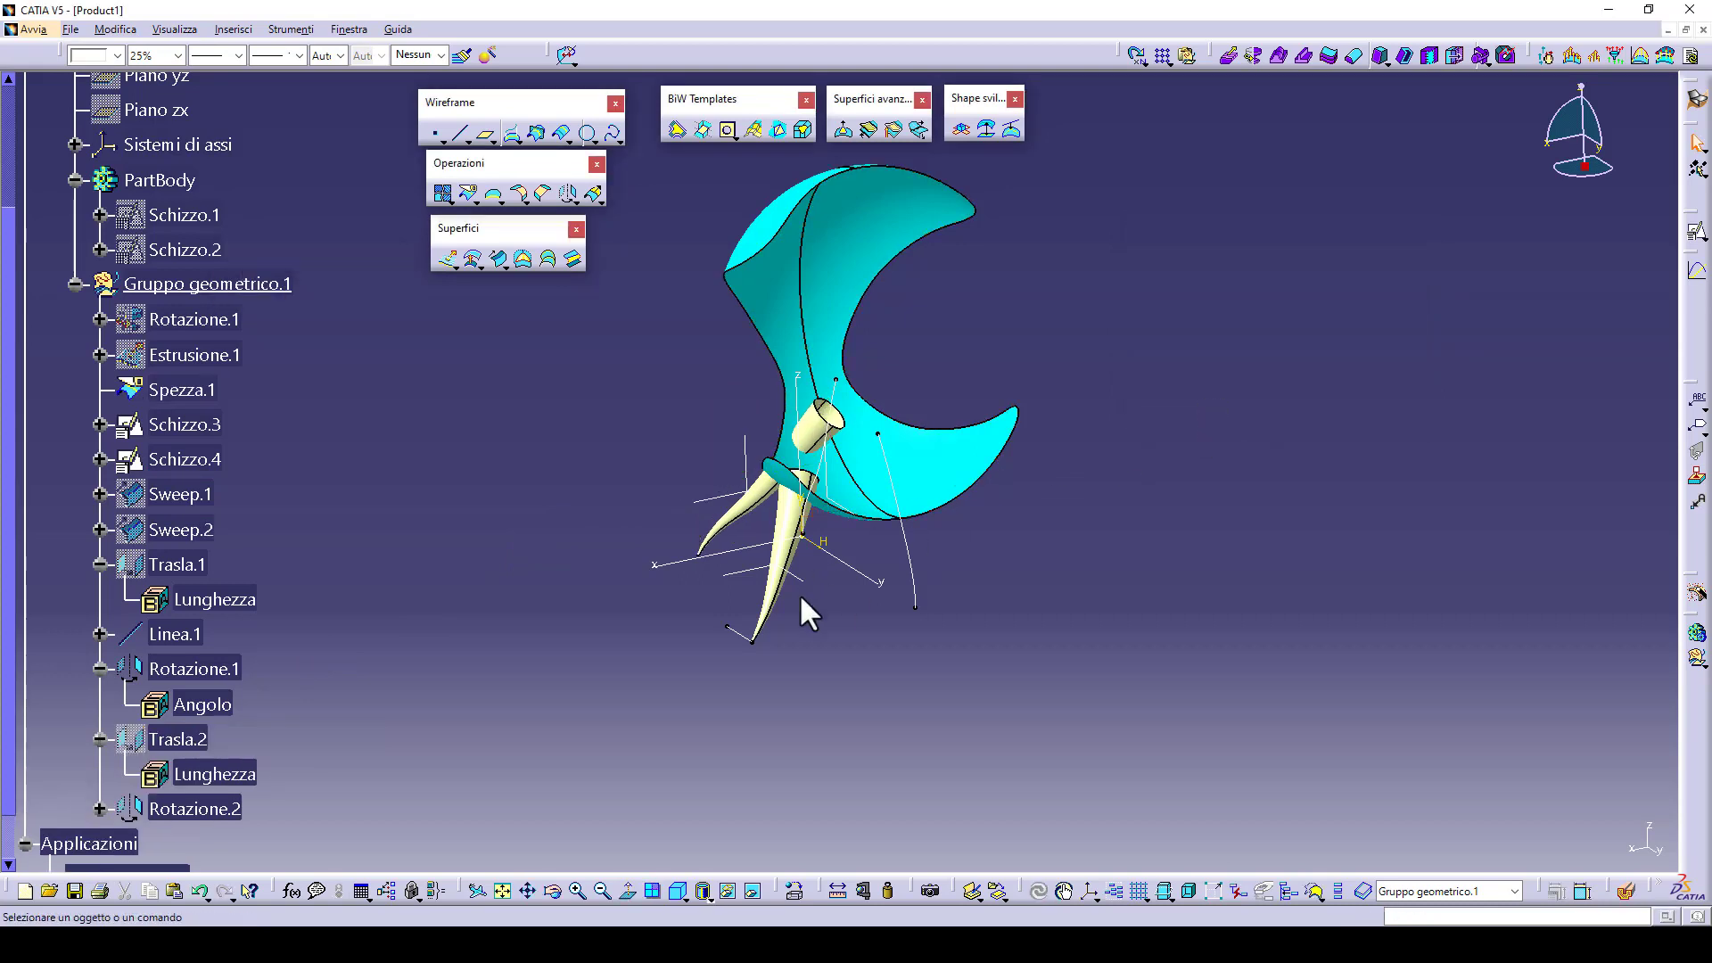
# - Mirror the Rotazione.1 leg cone across the YZ plane
pyautogui.moveTo(800, 594); pyautogui.dragTo(758, 619, button='middle')
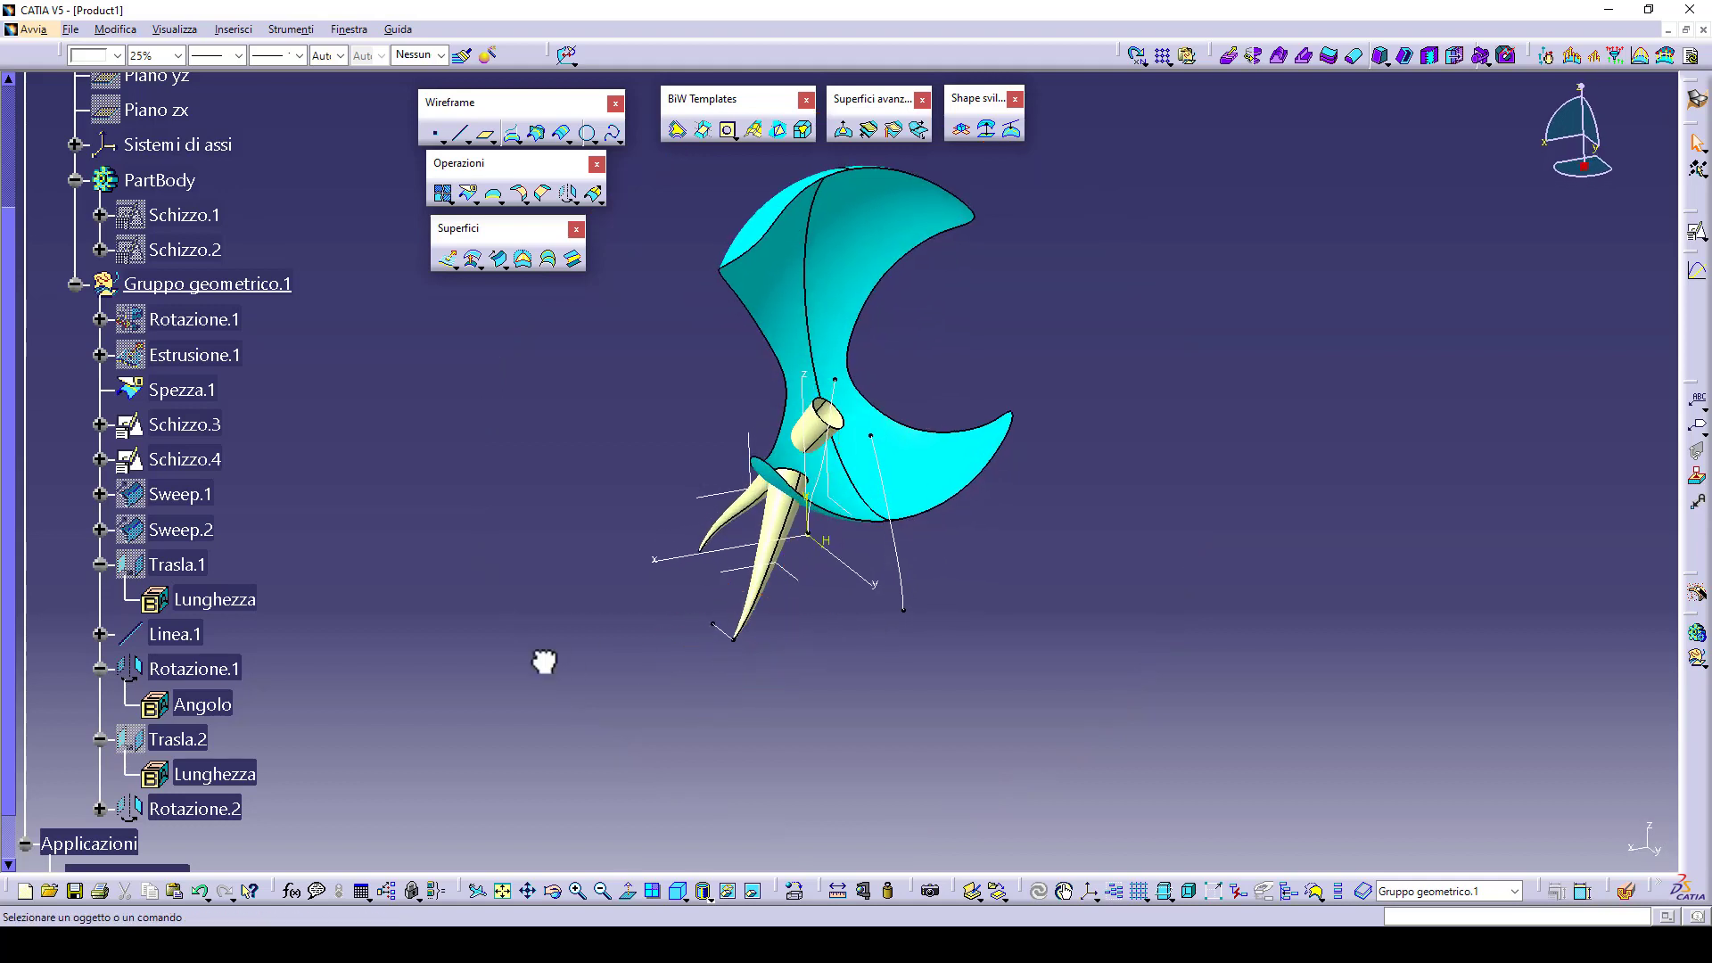
pyautogui.click(574, 204)
pyautogui.click(645, 212)
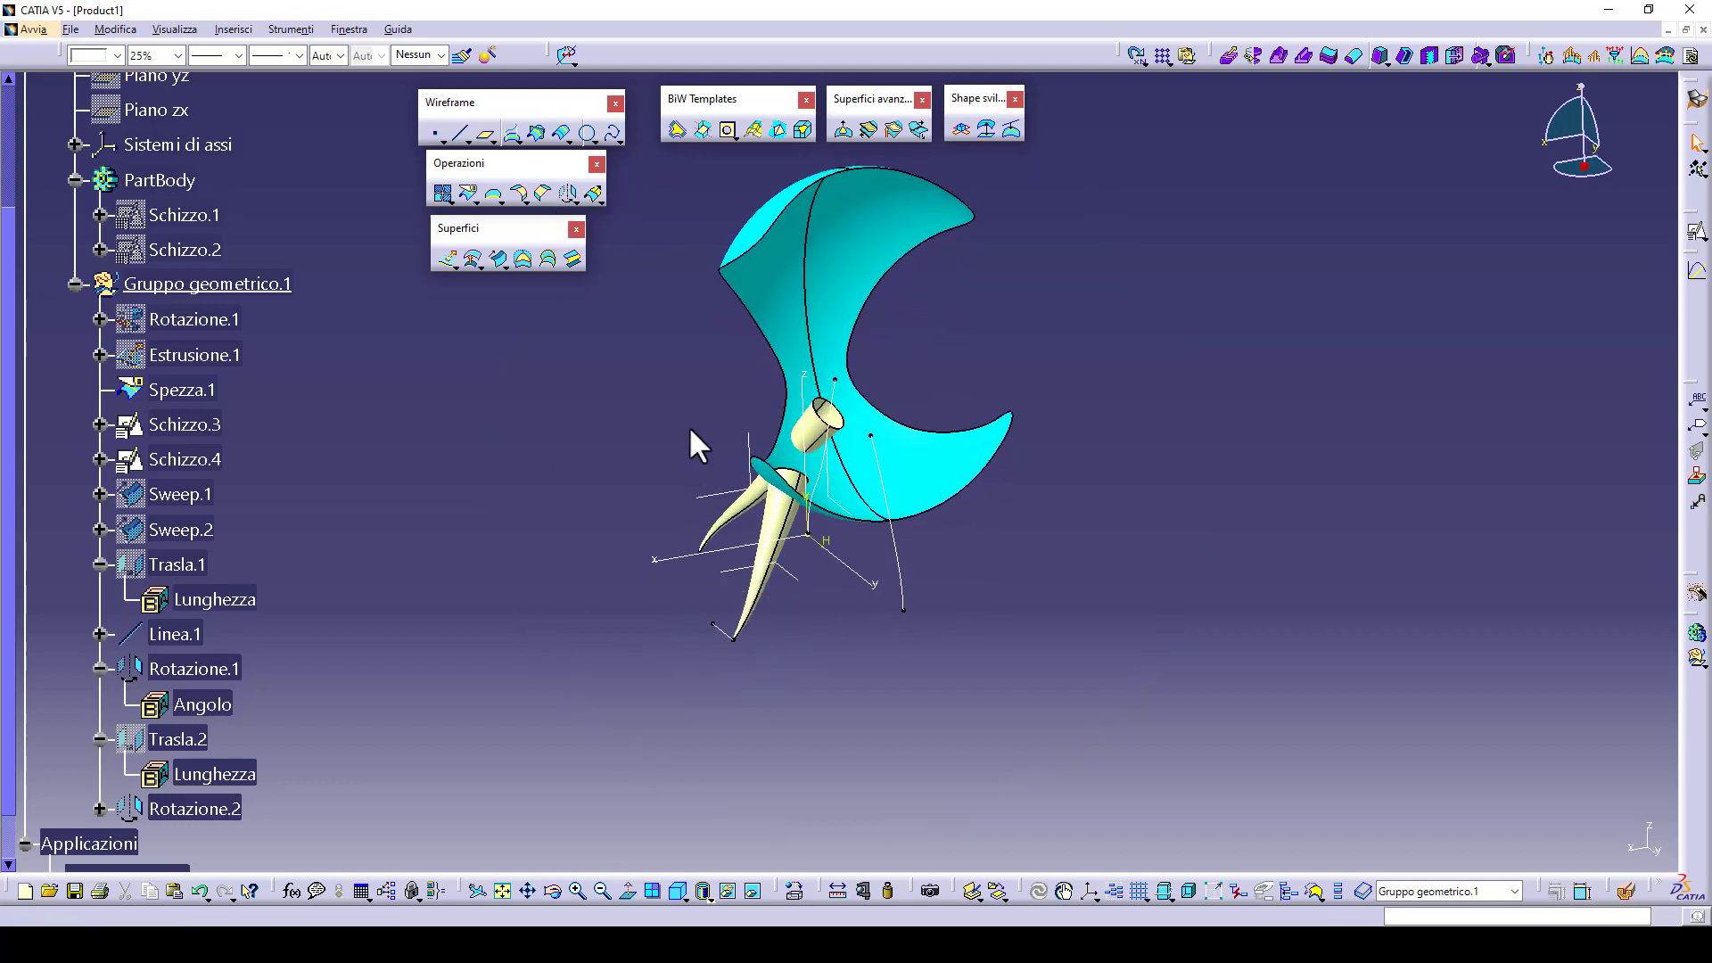
pyautogui.click(695, 531)
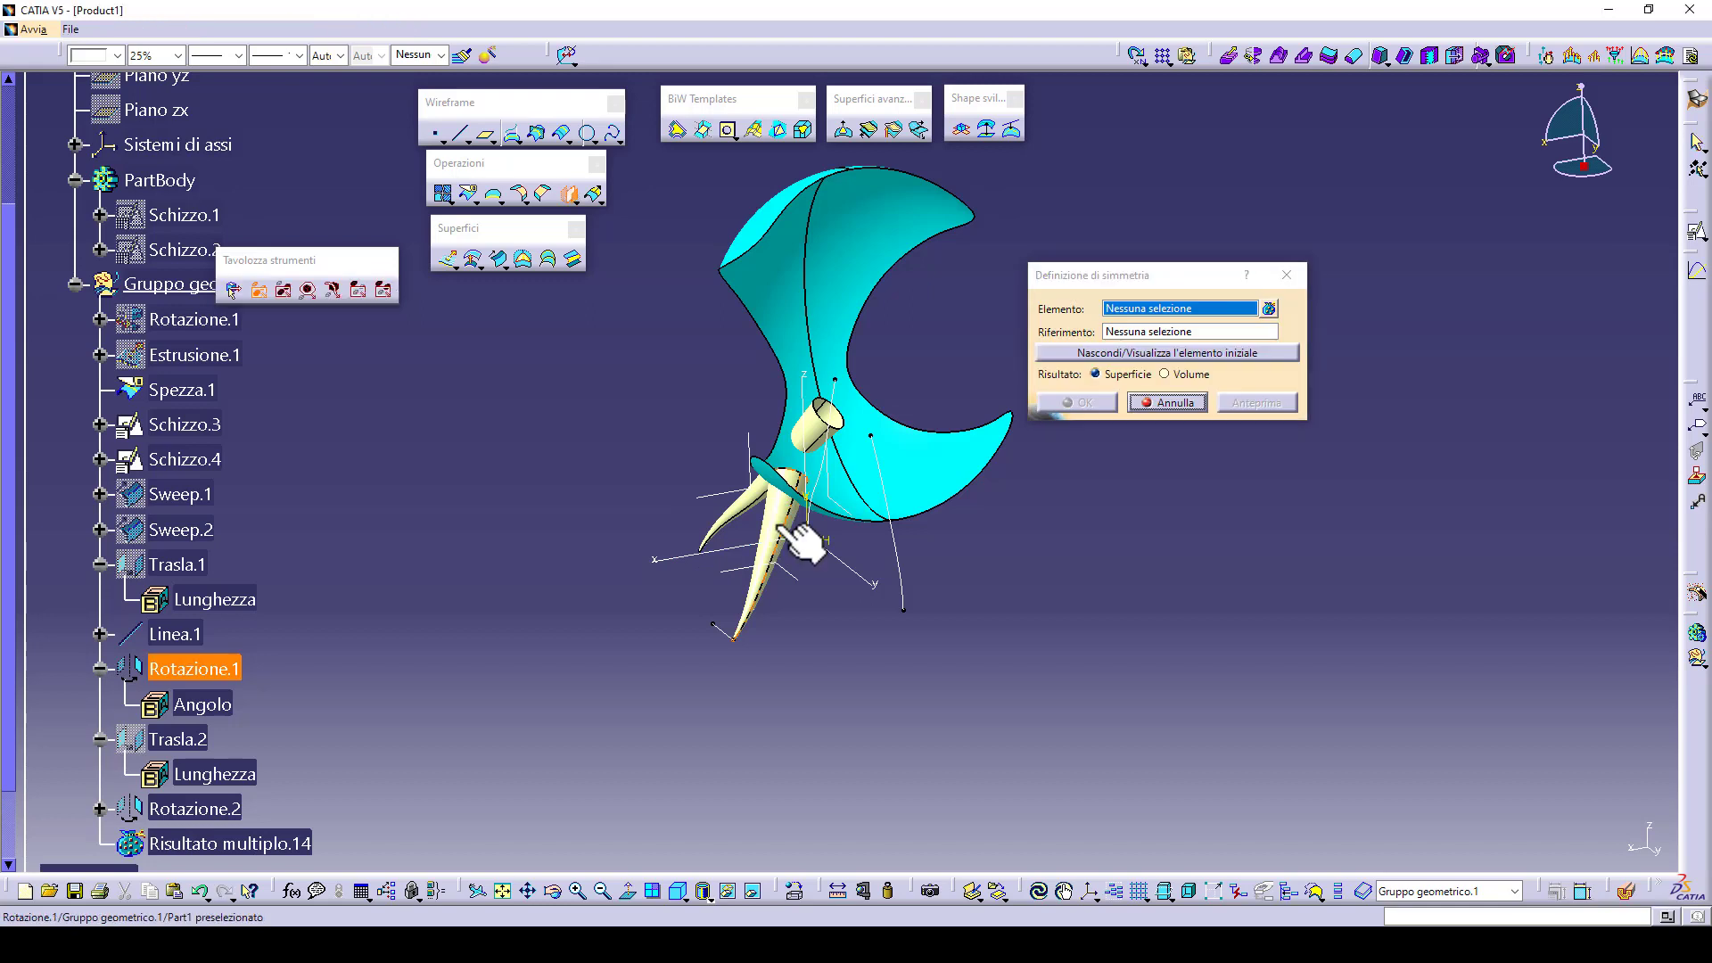
pyautogui.click(847, 516)
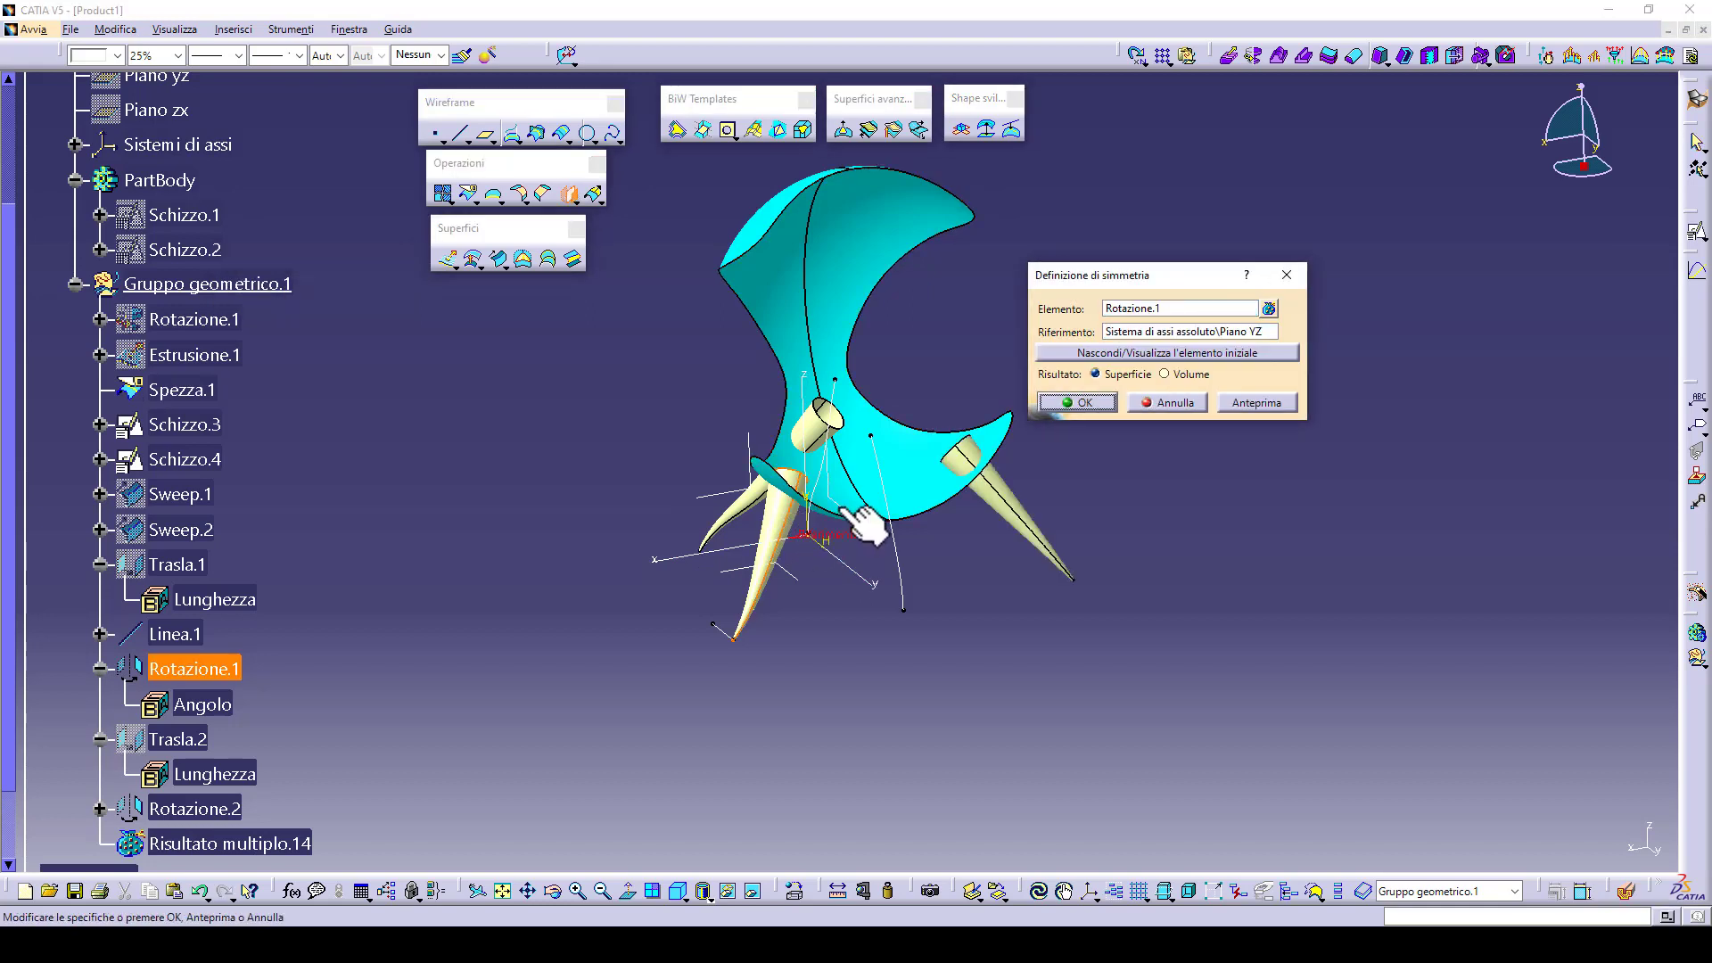
pyautogui.click(1082, 403)
# - Mirror the Rotazione.2 leg cone across the YZ plane as well, then inspect the new legs
pyautogui.moveTo(878, 513); pyautogui.dragTo(802, 478, button='middle')
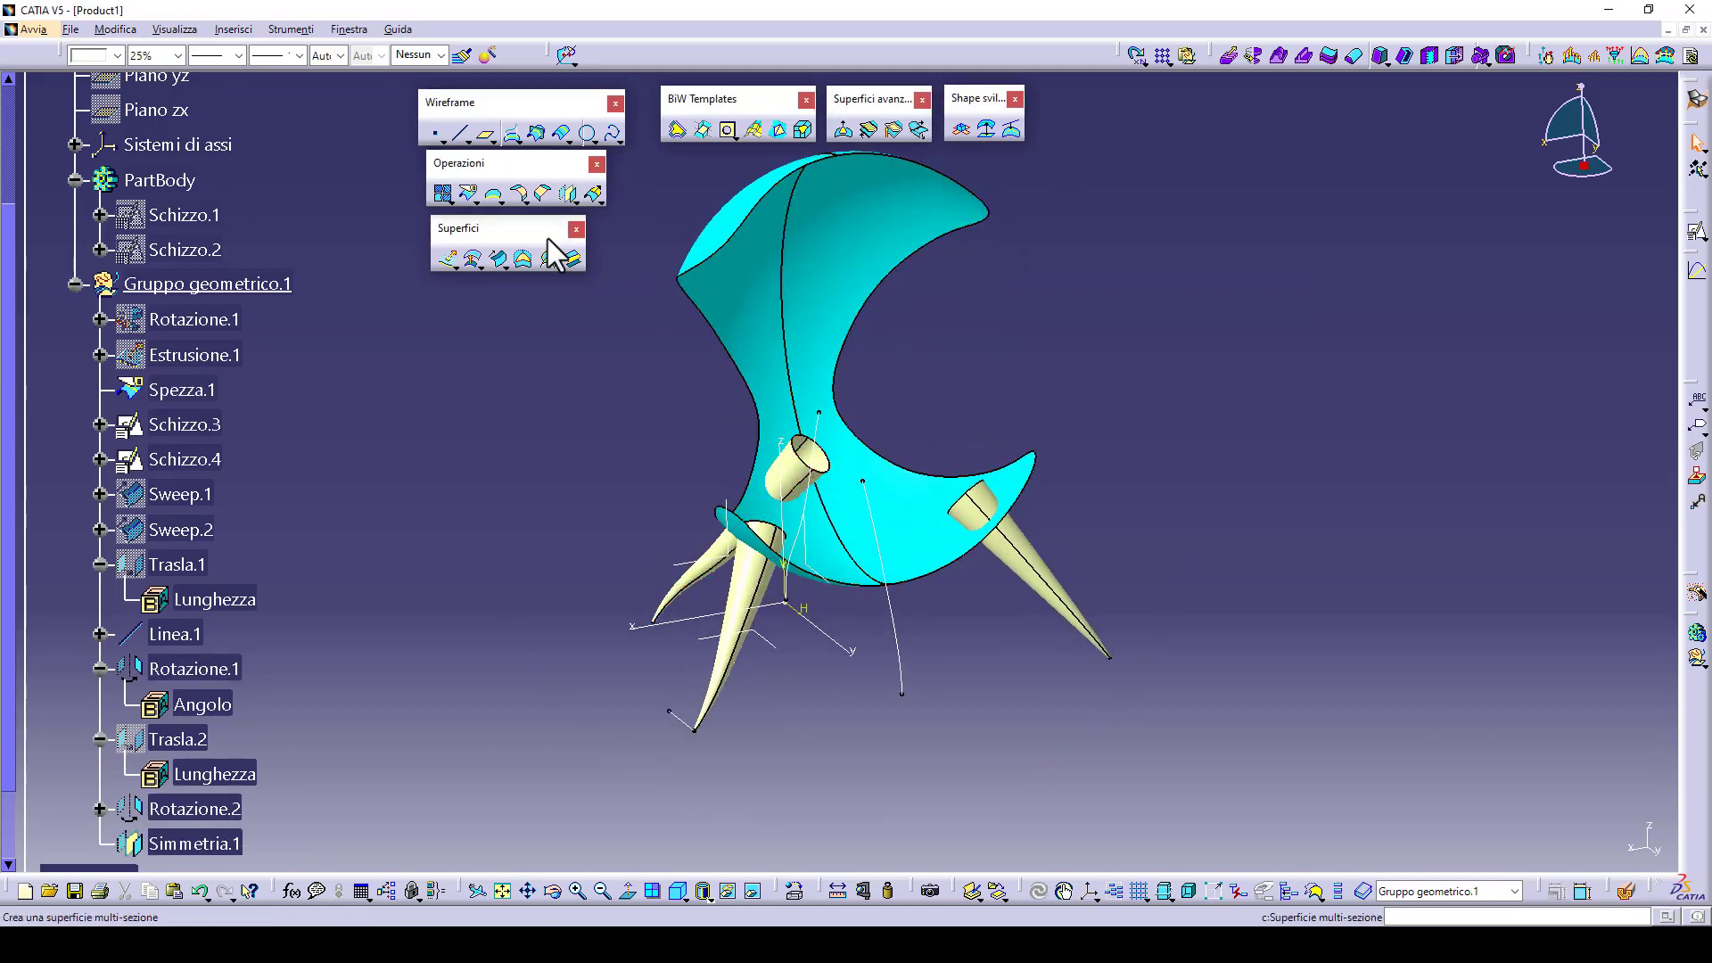
pyautogui.click(567, 200)
pyautogui.click(570, 214)
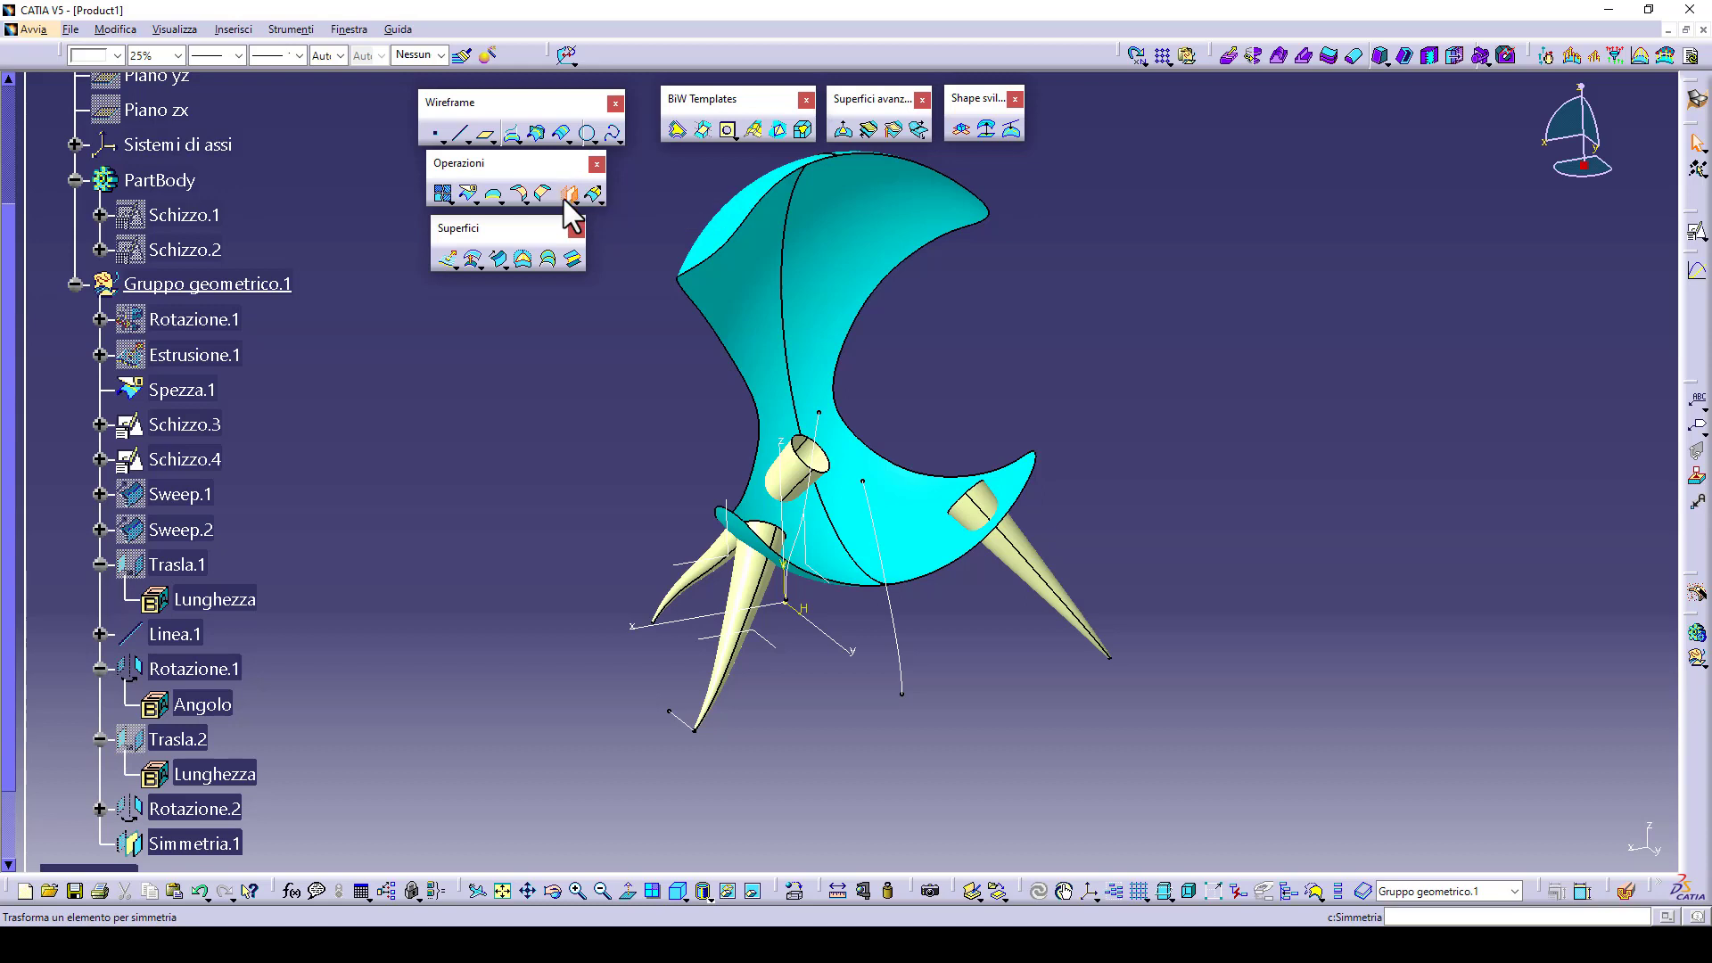
pyautogui.click(802, 473)
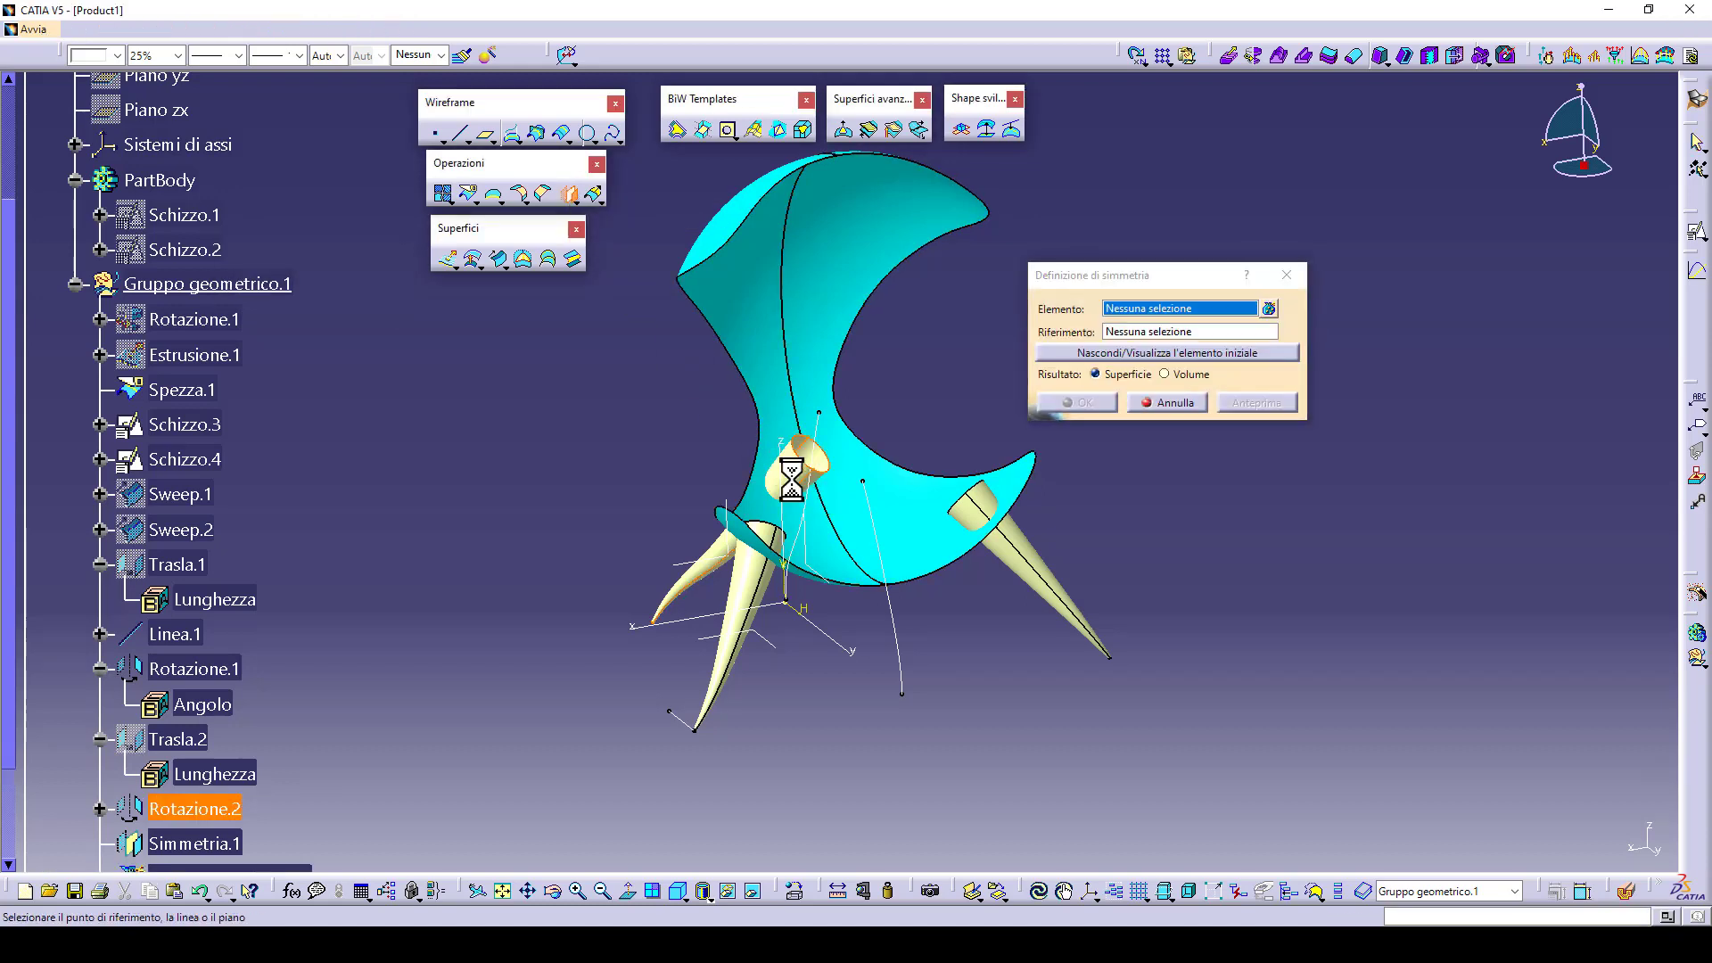
pyautogui.click(813, 563)
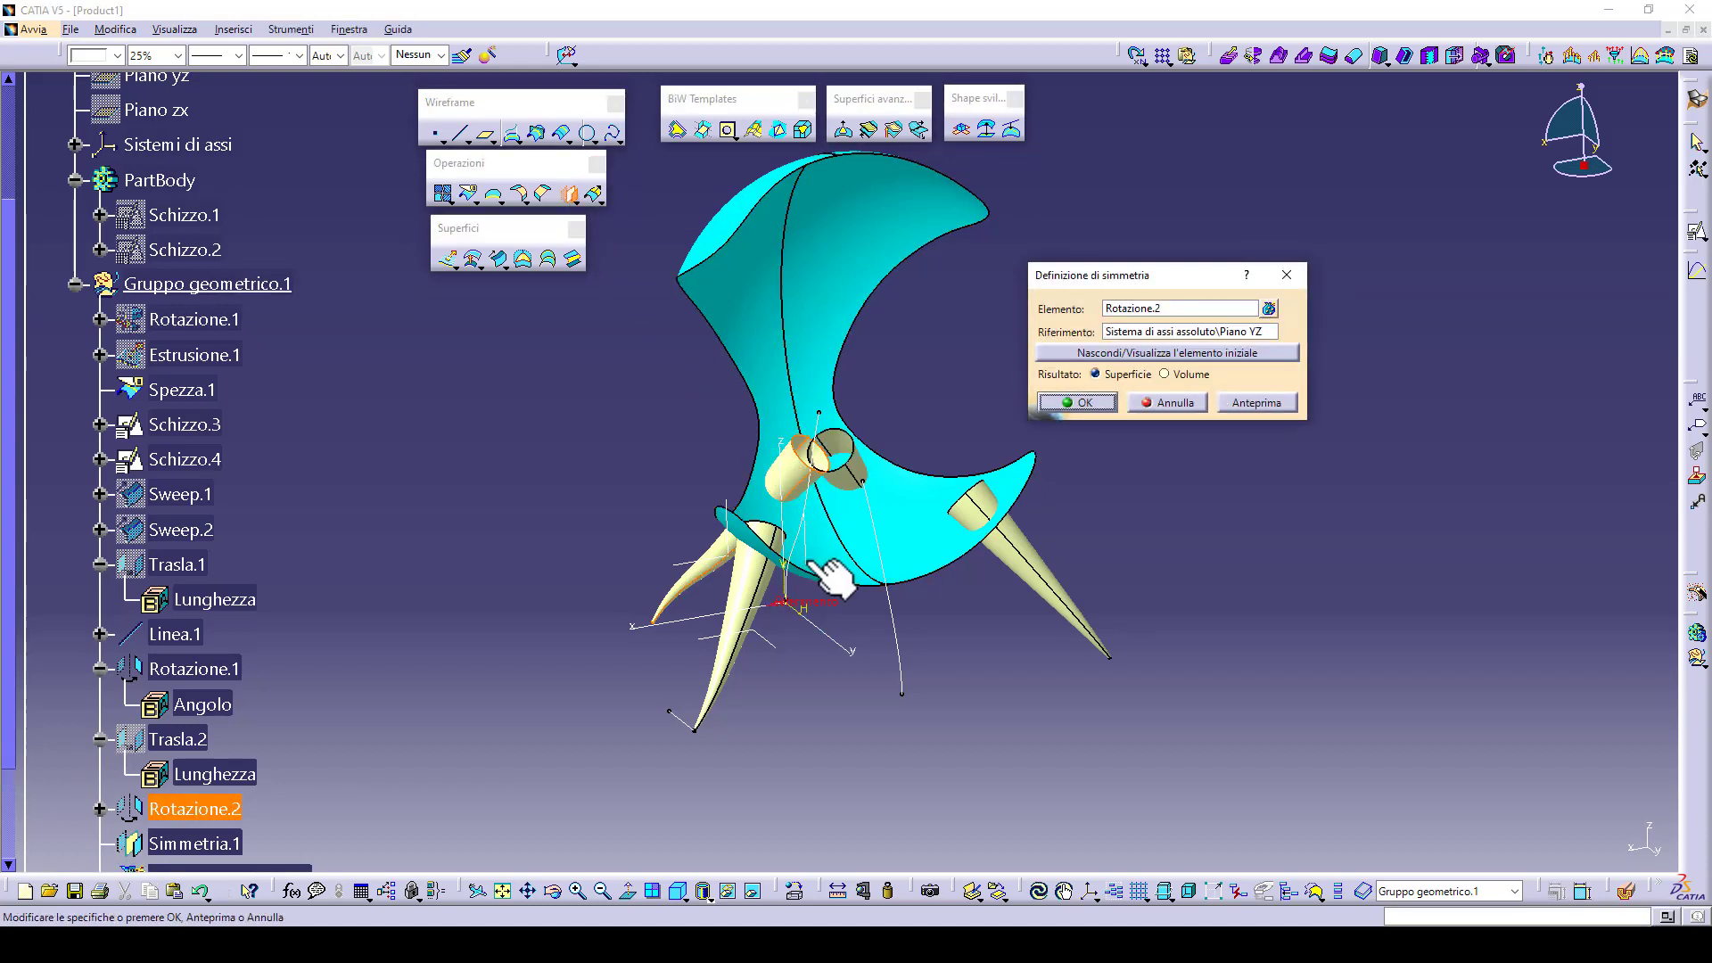
pyautogui.click(1065, 403)
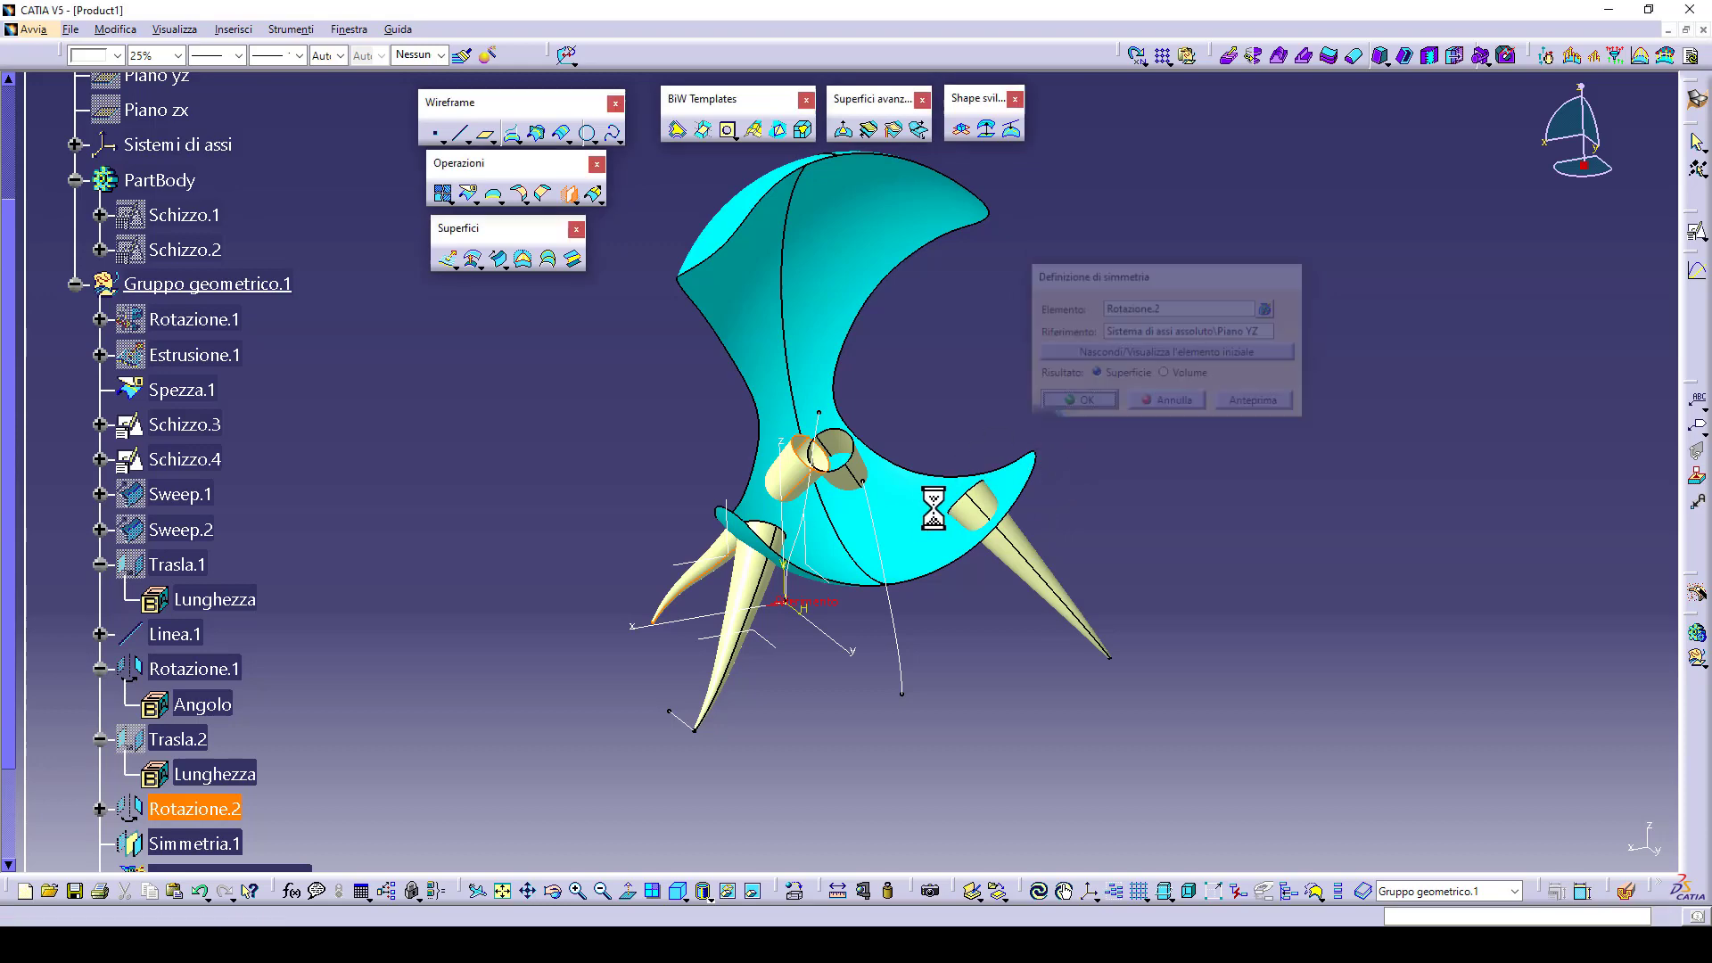
pyautogui.moveTo(821, 535); pyautogui.dragTo(985, 515, button='middle')
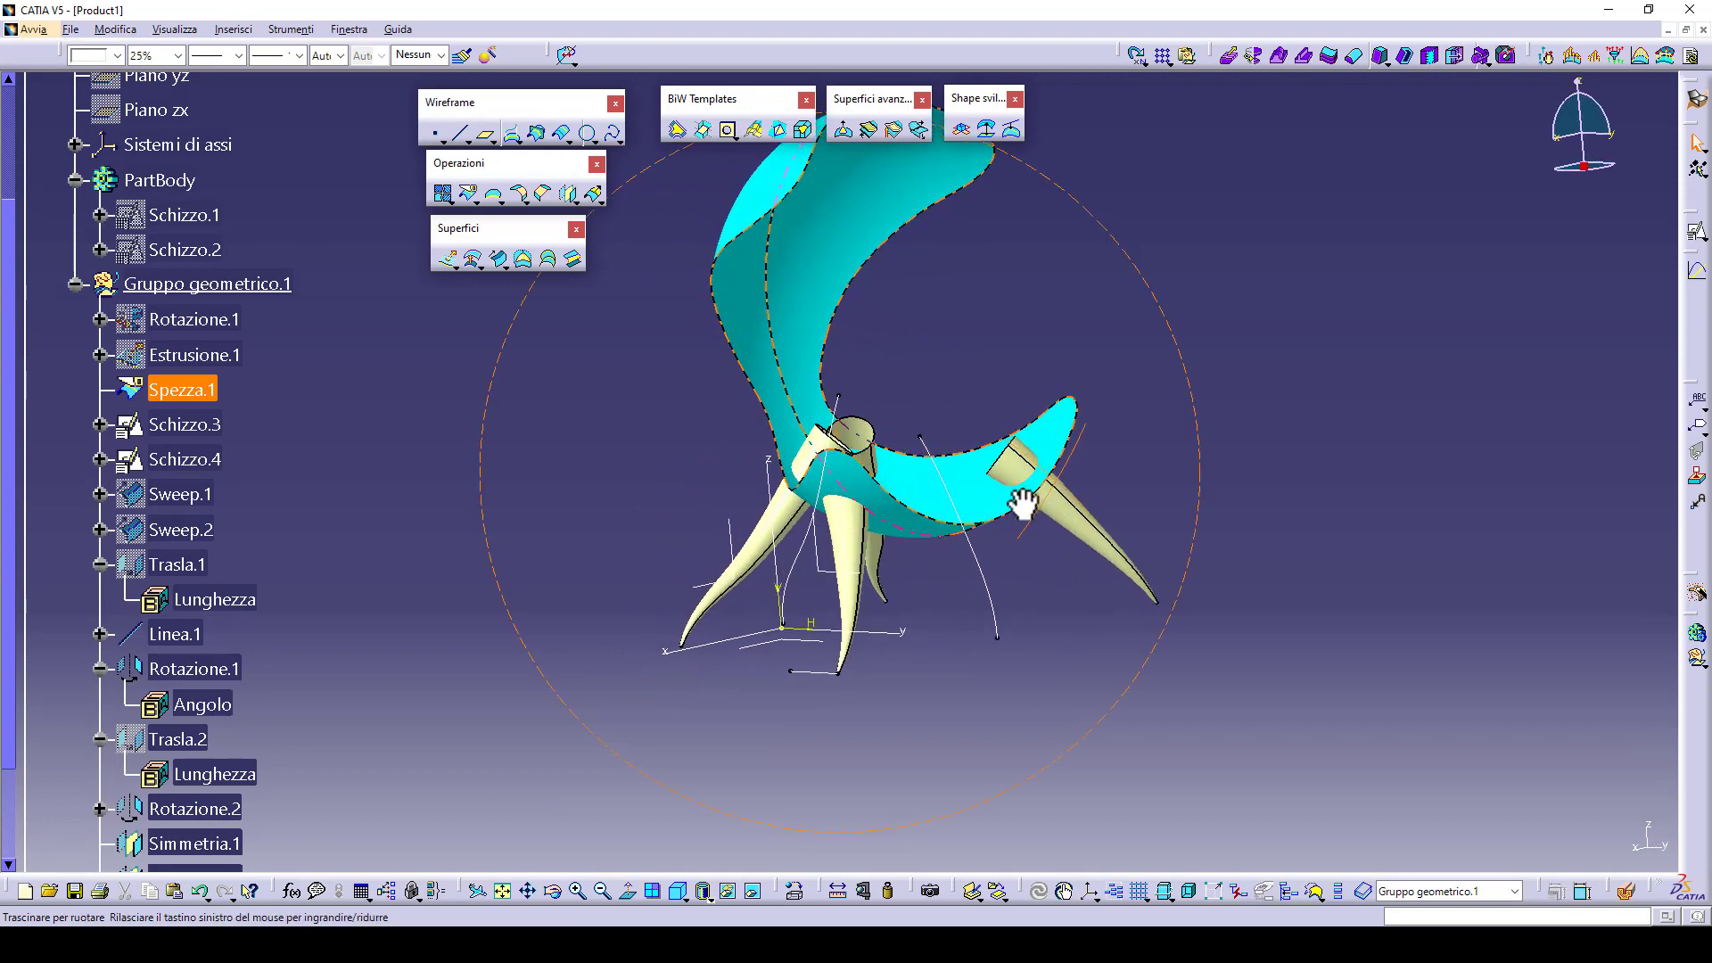
# - Edit Trasla.2 so Sweep.2 shifts 270mm along the X axis, then orbit to review the legs
pyautogui.scroll(-3, 310, 726)
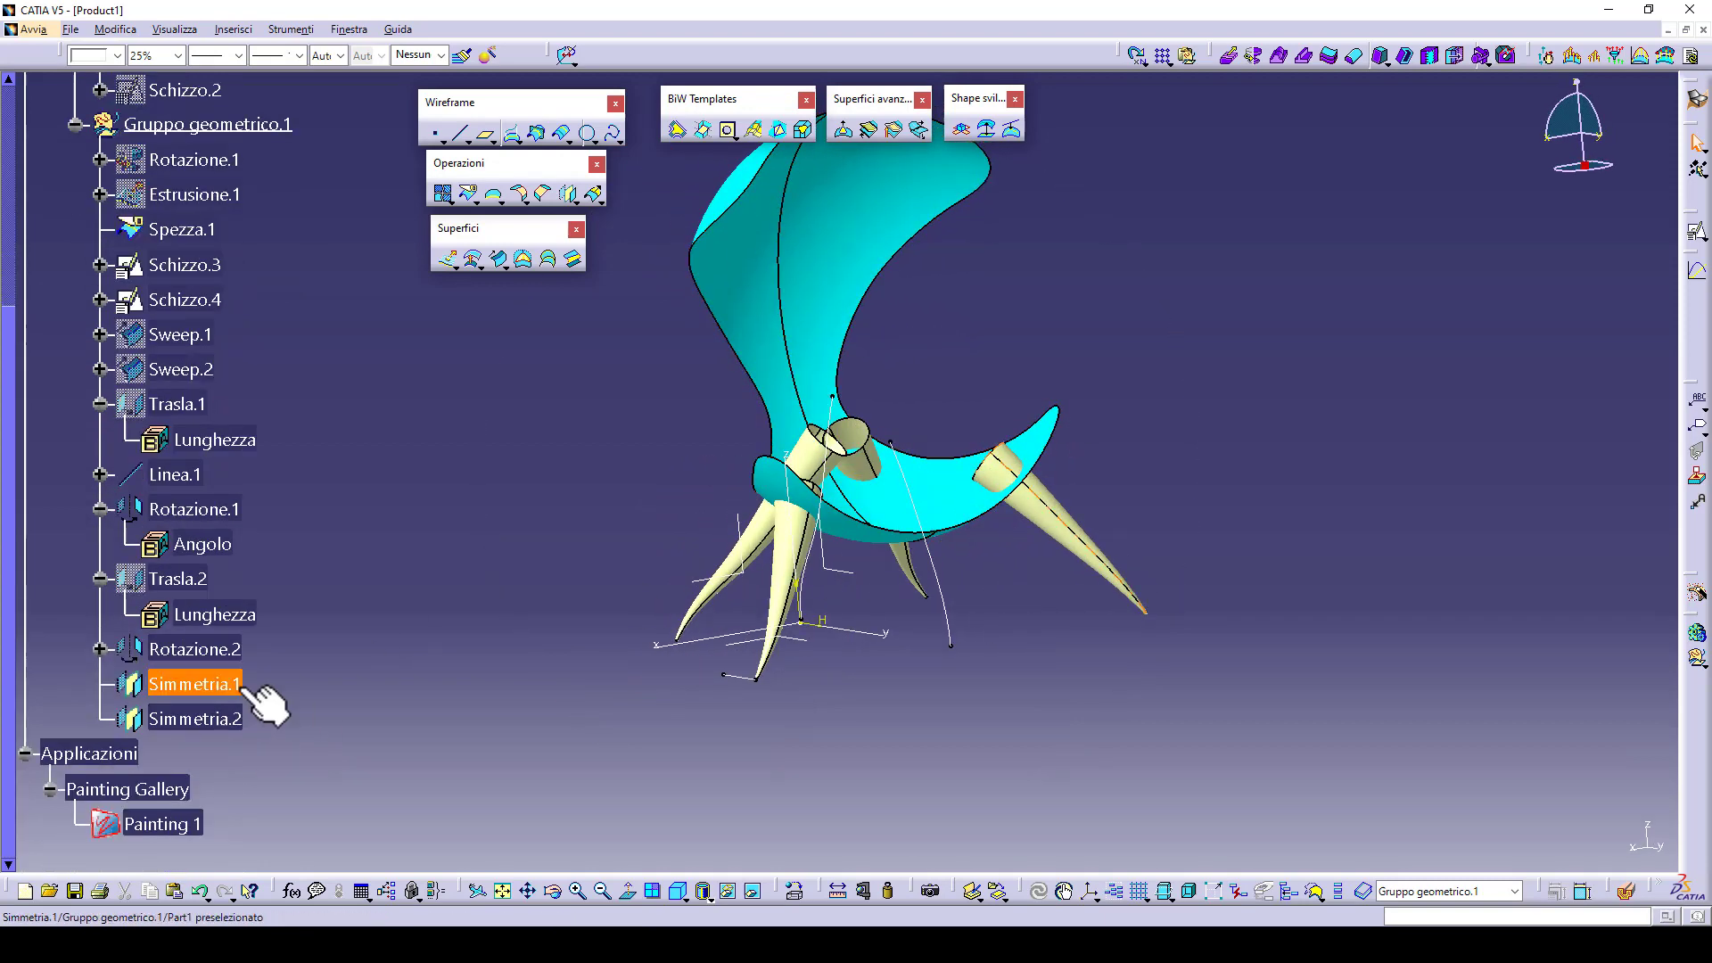
pyautogui.doubleClick(179, 579)
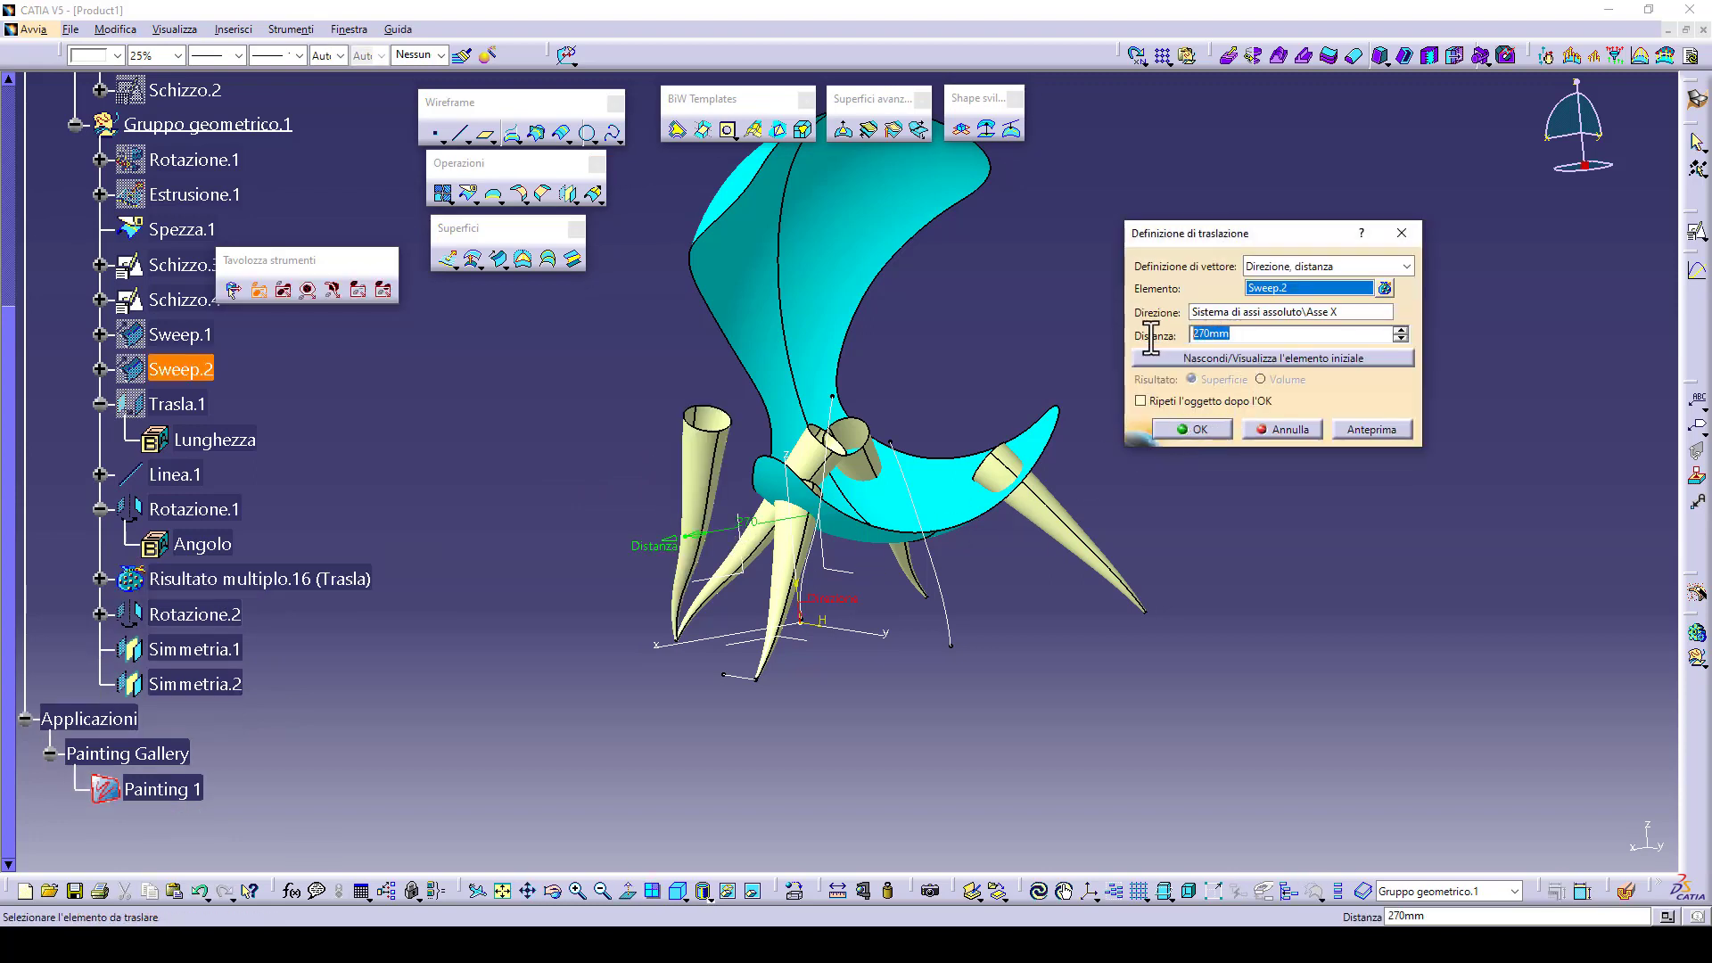
pyautogui.click(1192, 428)
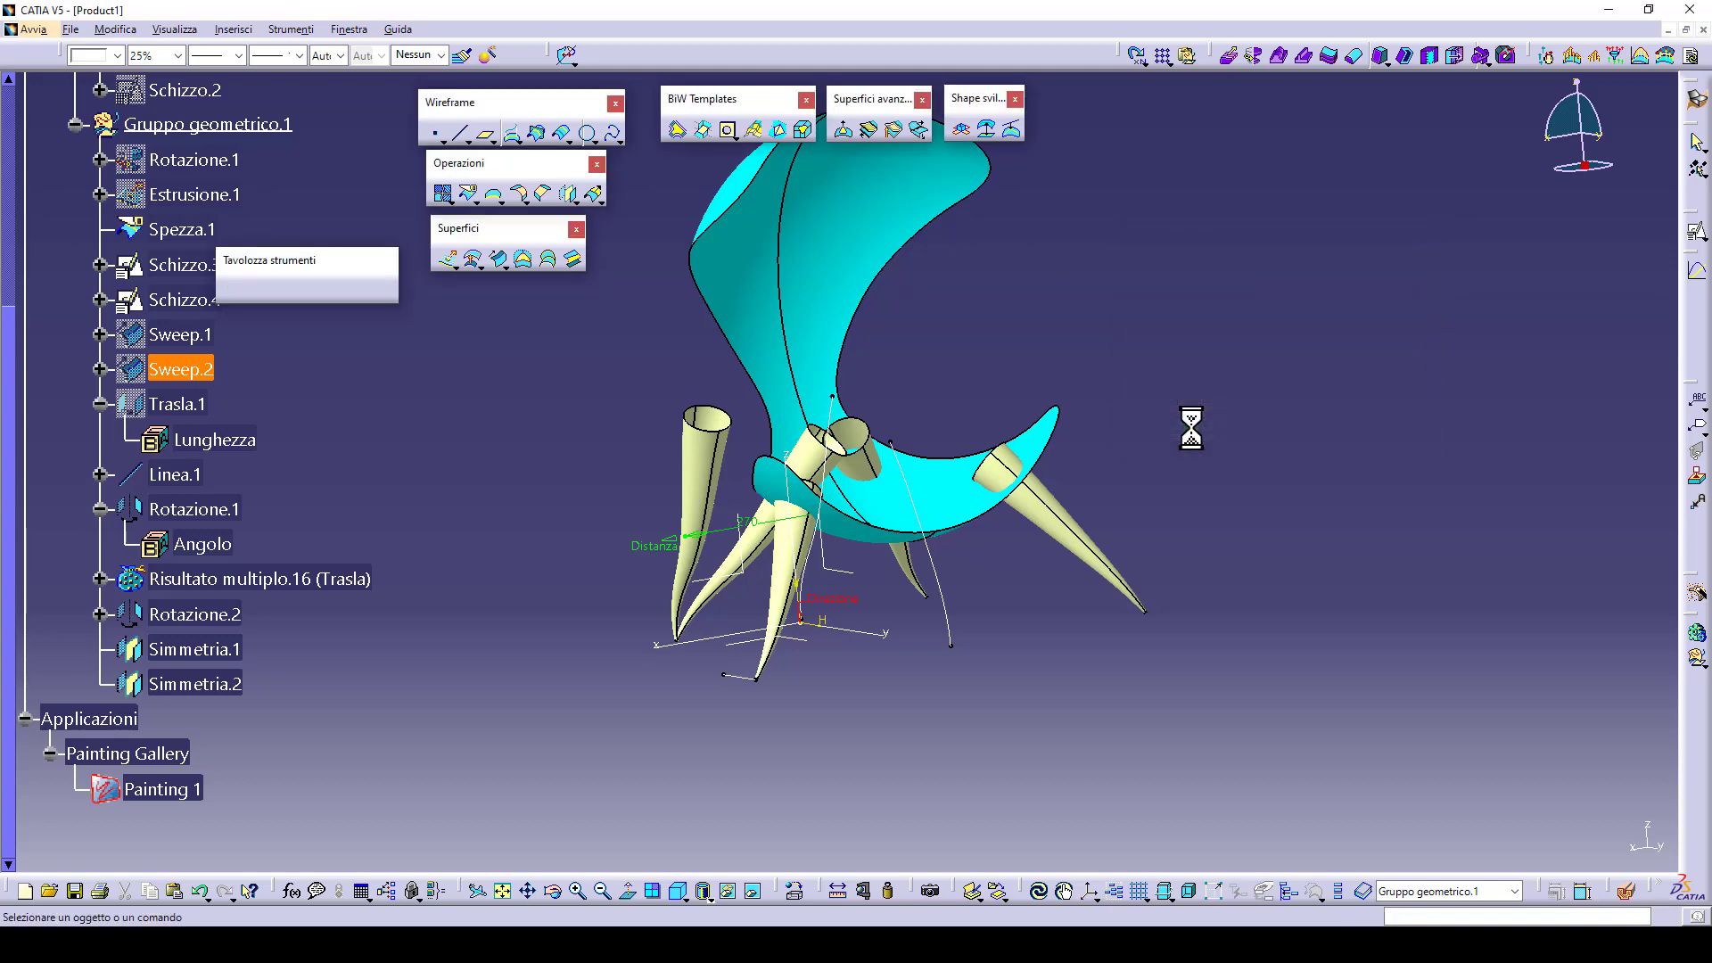
pyautogui.moveTo(892, 553); pyautogui.dragTo(923, 575, button='middle')
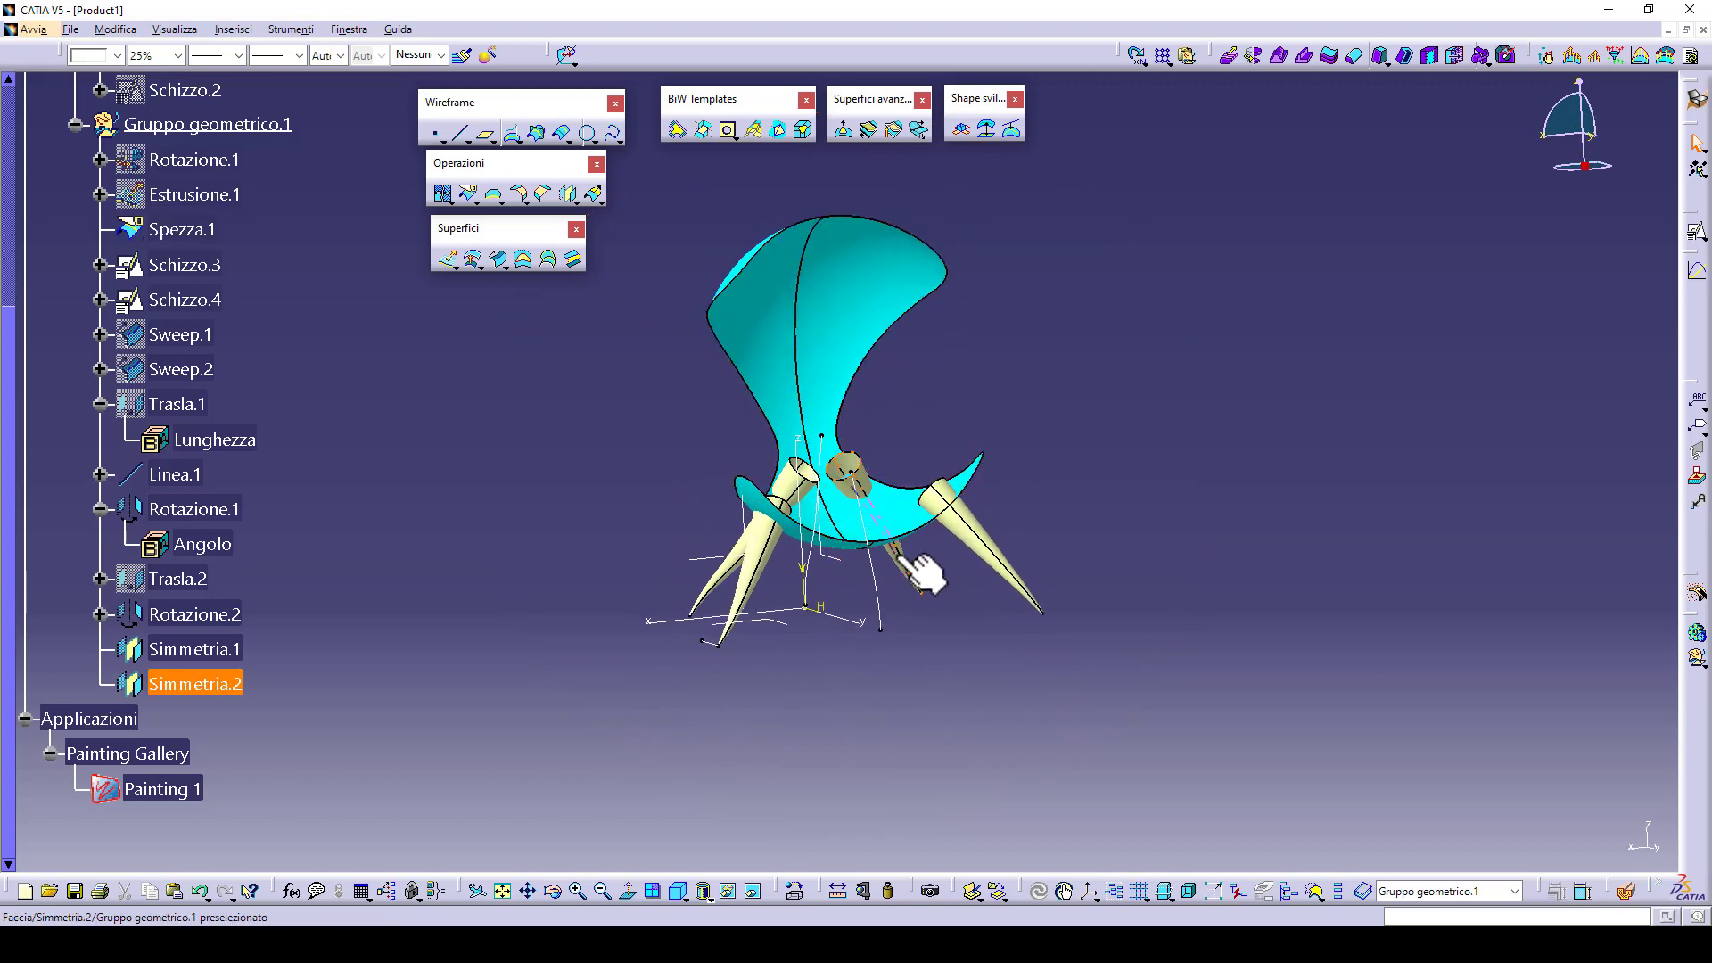
pyautogui.moveTo(866, 641); pyautogui.dragTo(921, 526, button='middle')
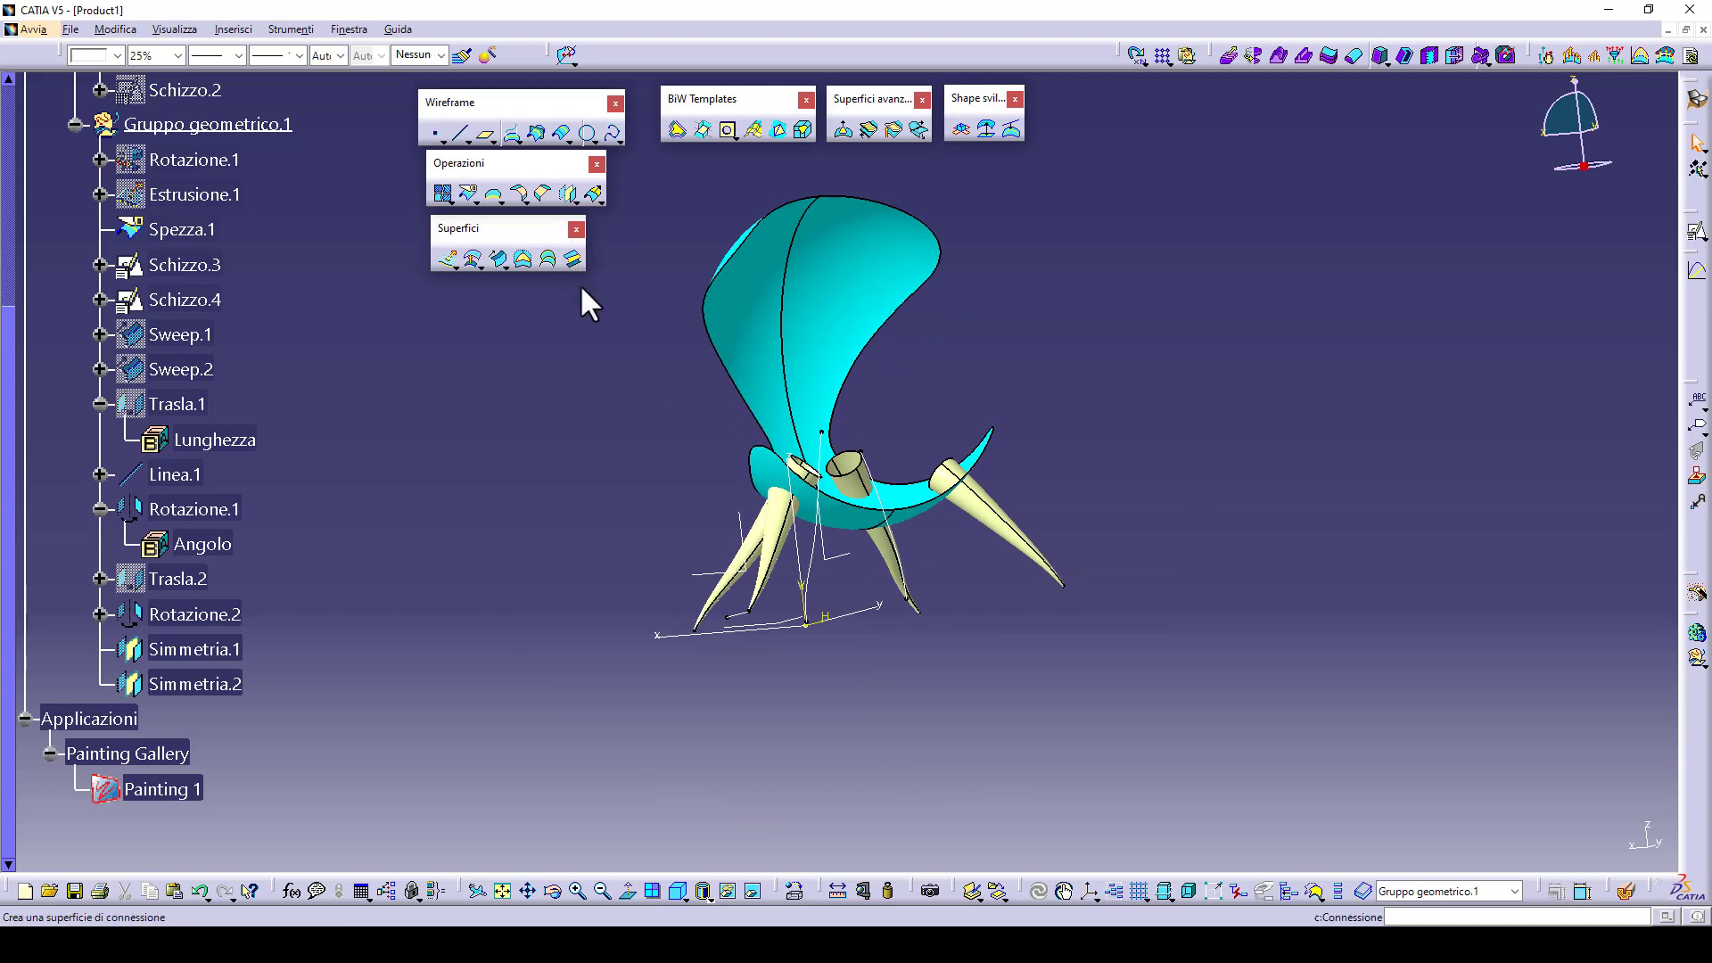
# - Fillet the Simmetria.1 leg into the Spezza.1 seat shell with a 20mm bitangent fillet
pyautogui.click(527, 203)
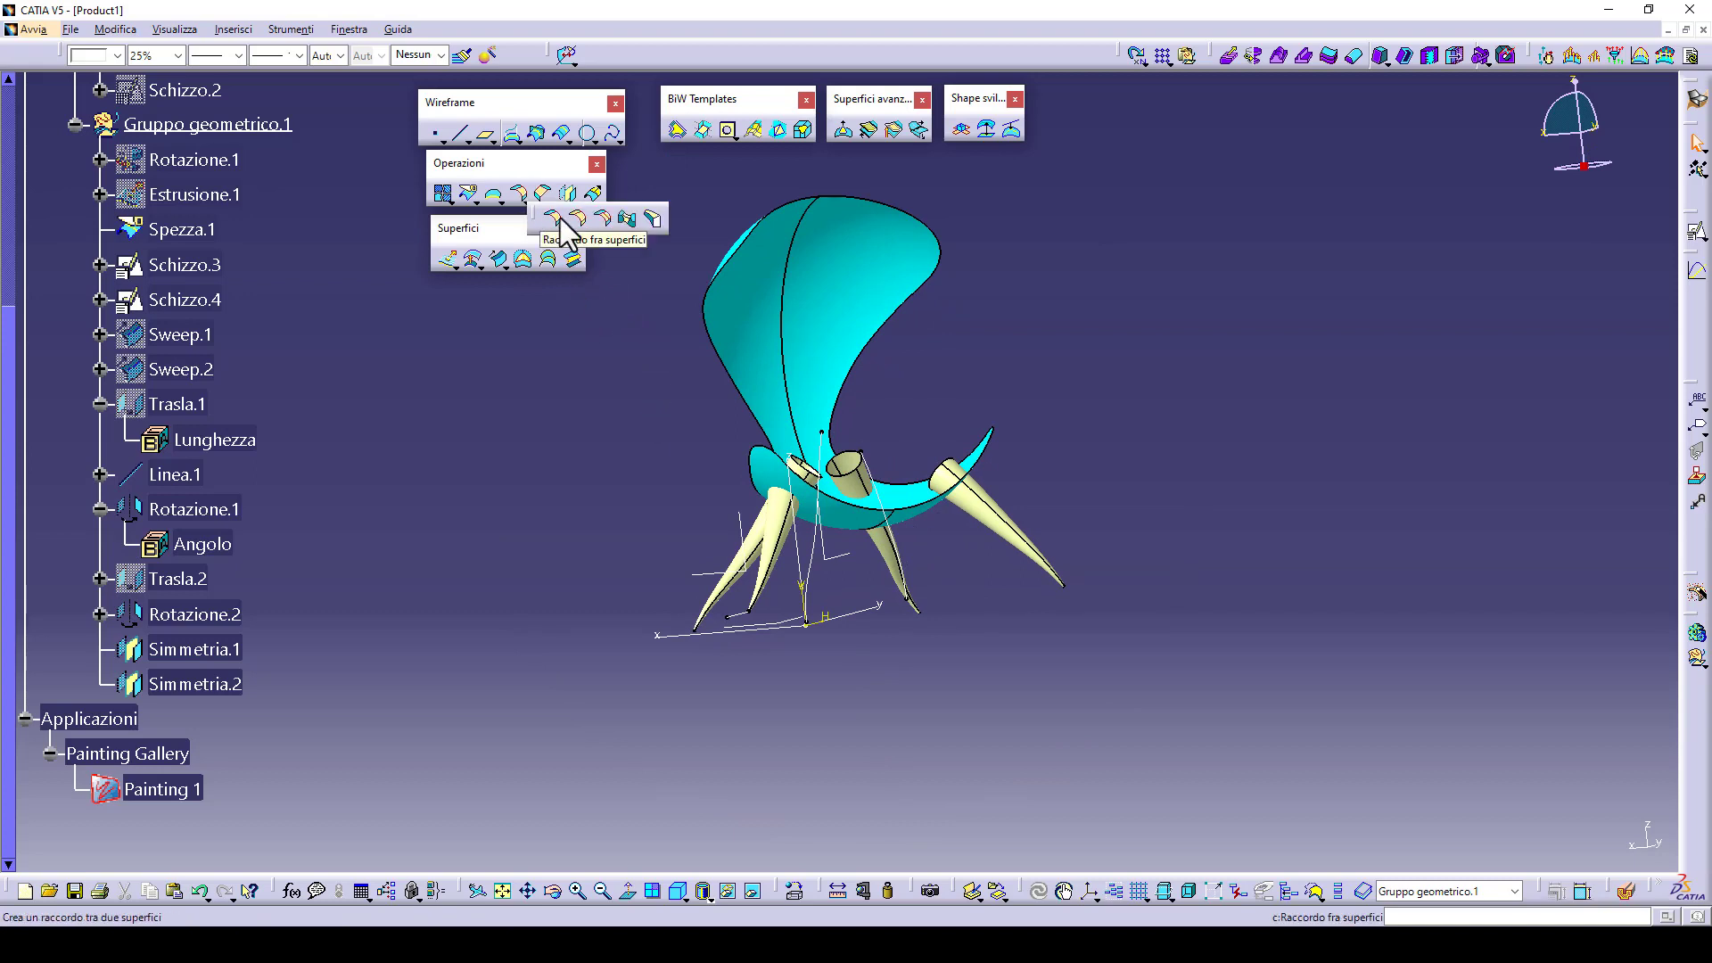
pyautogui.click(555, 217)
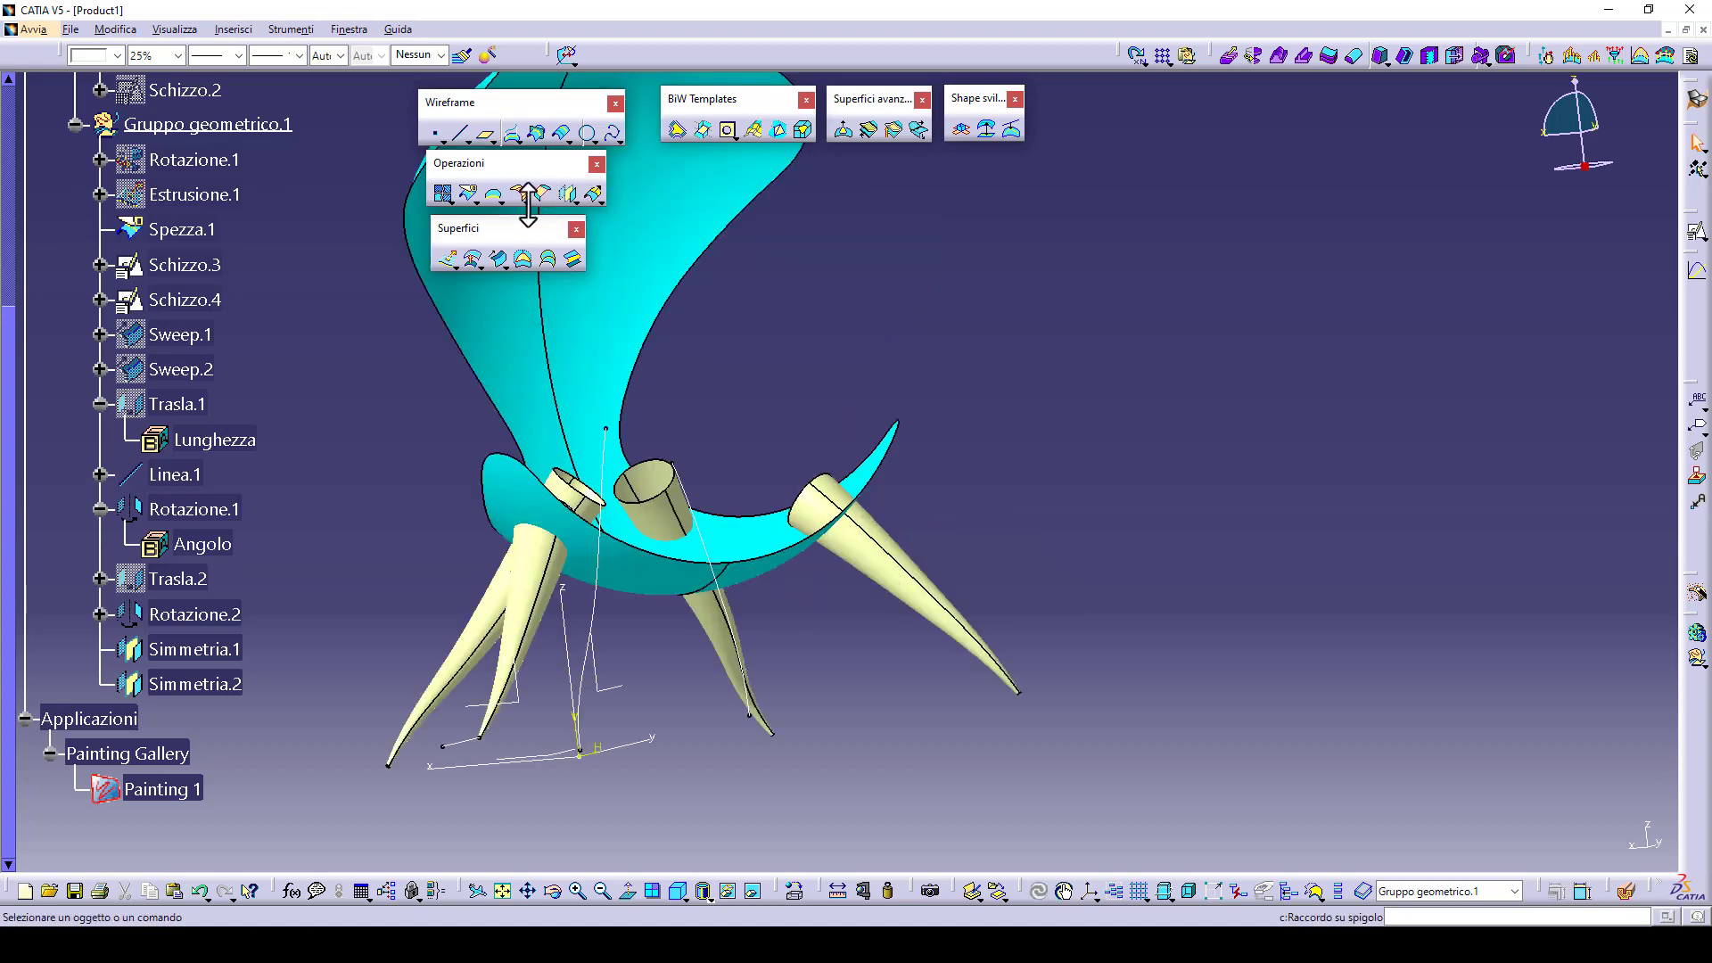
pyautogui.click(527, 197)
pyautogui.click(553, 221)
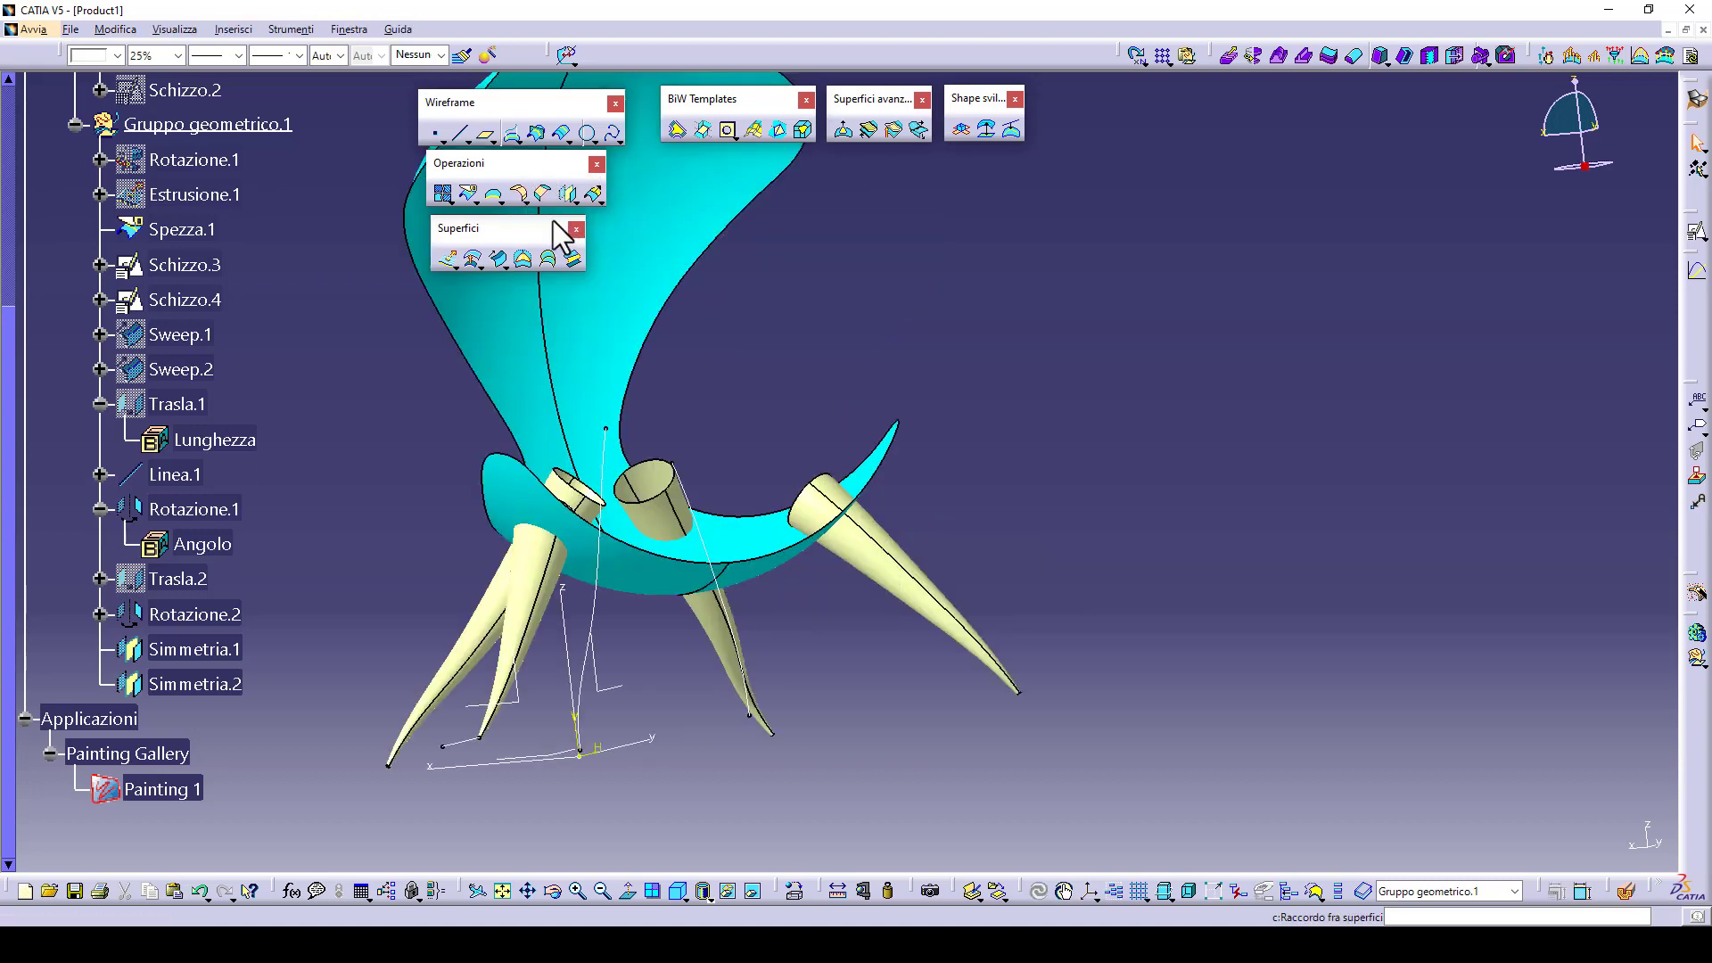
pyautogui.click(861, 550)
pyautogui.click(759, 532)
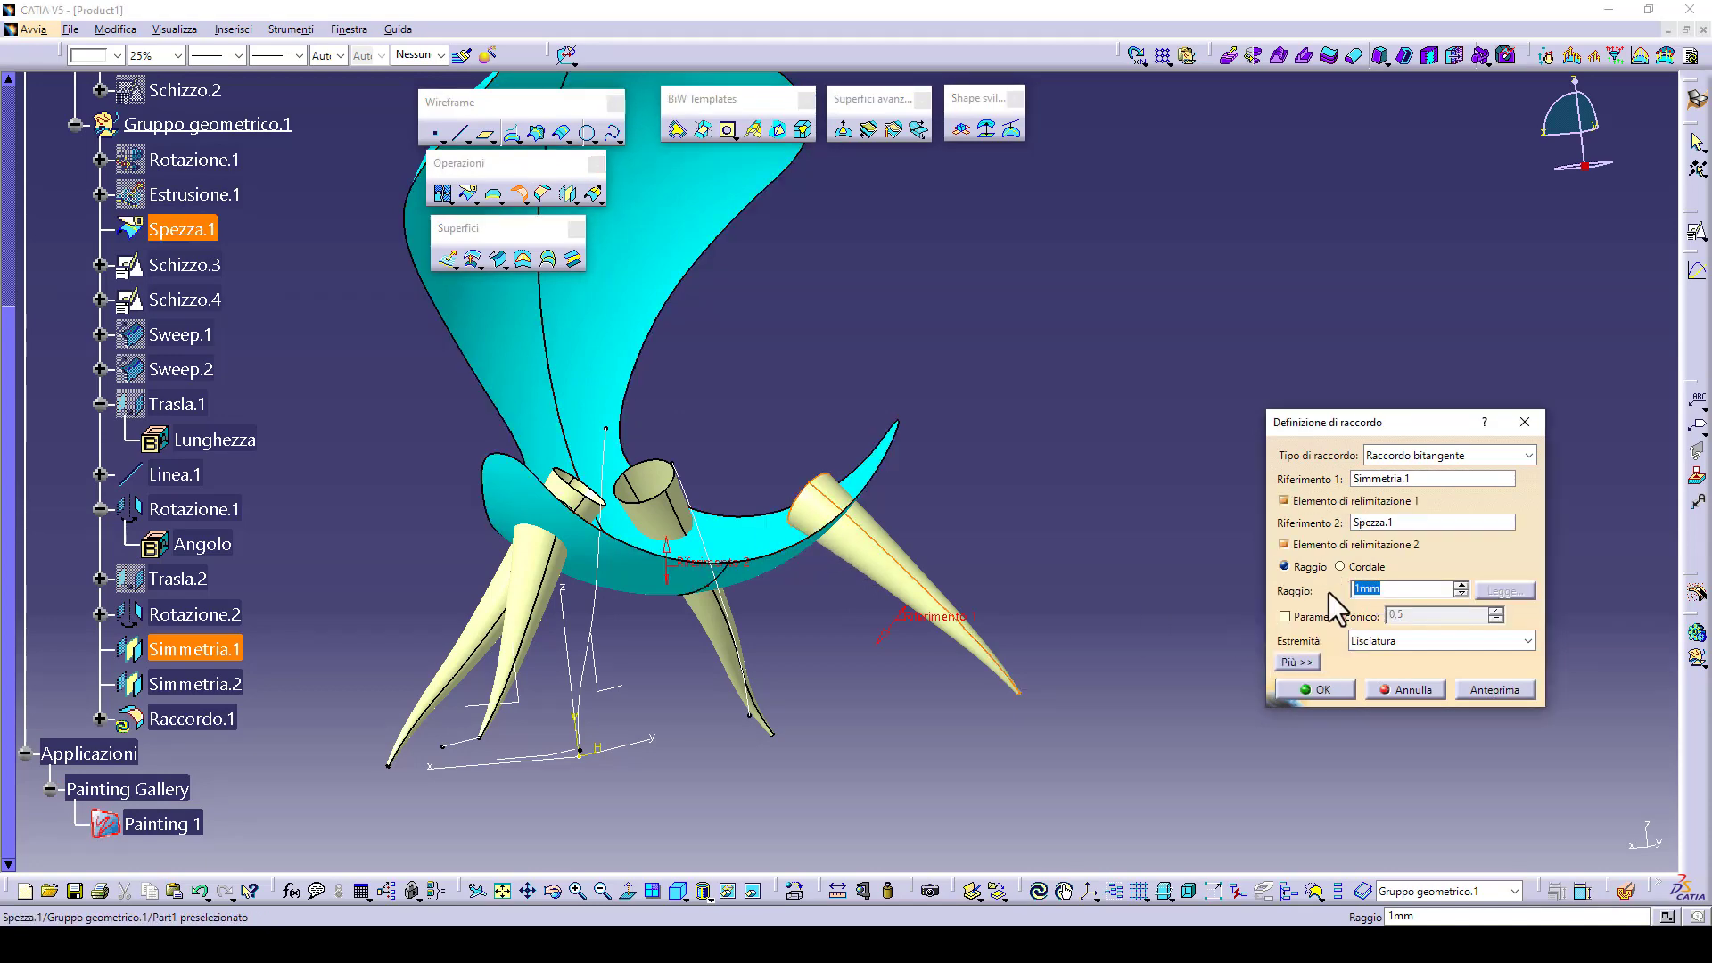
pyautogui.write('20')
pyautogui.press('Return')
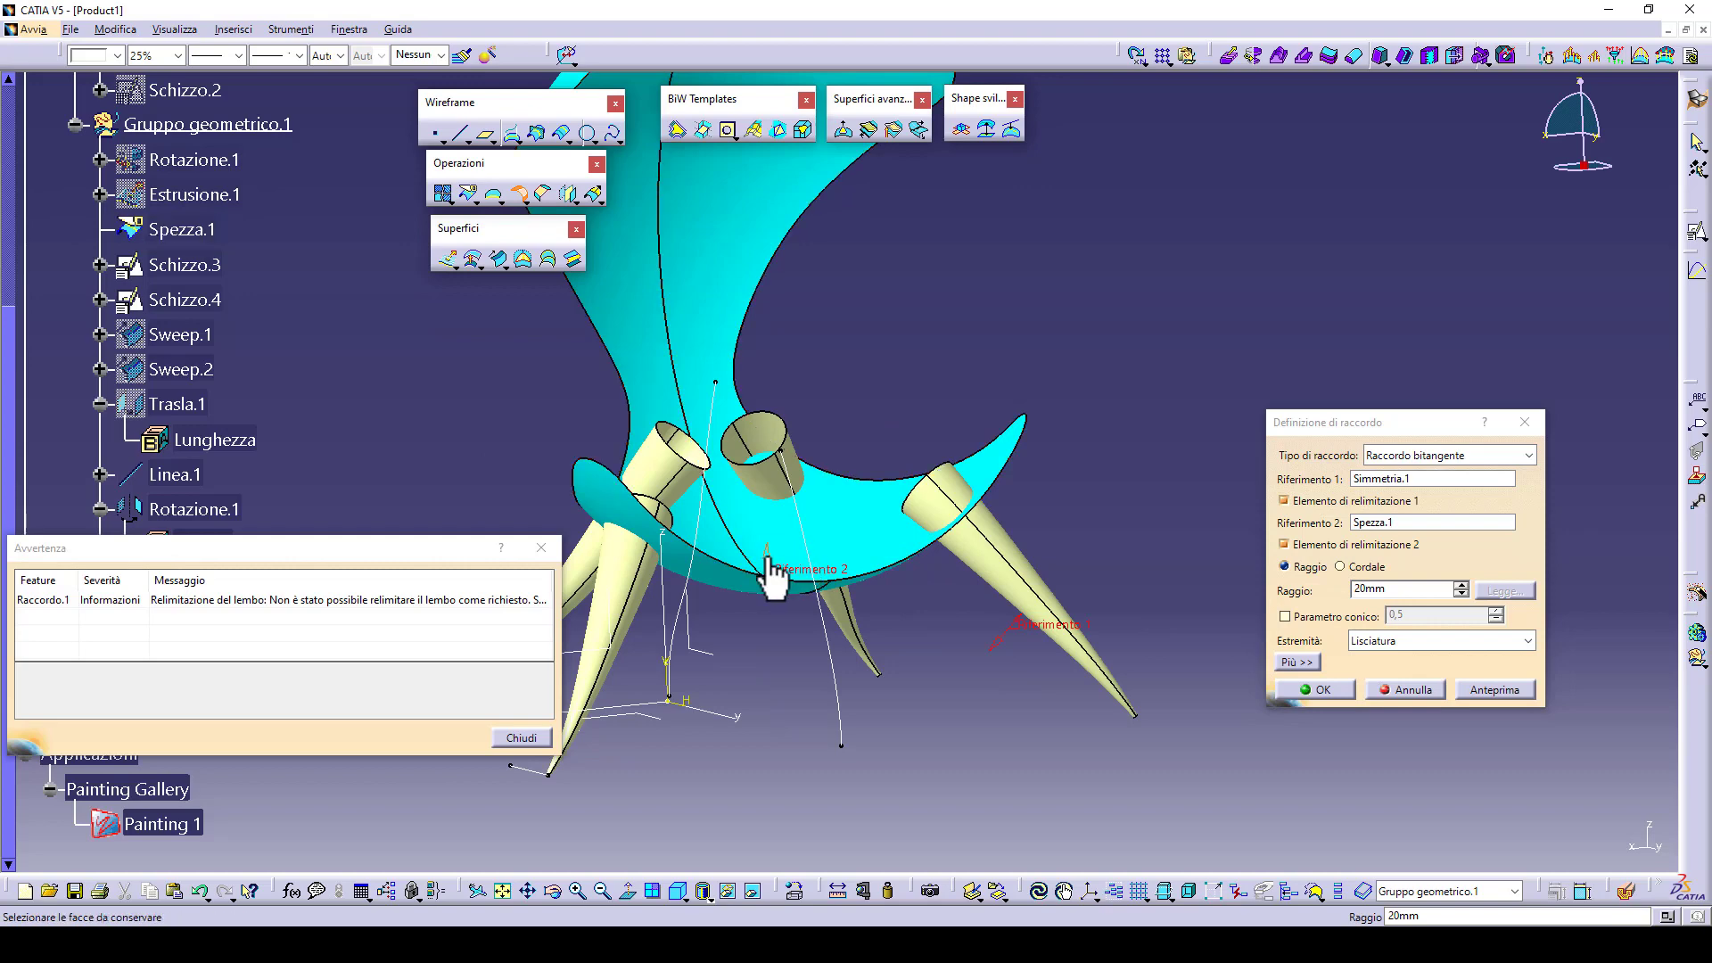
pyautogui.click(542, 741)
pyautogui.click(1322, 689)
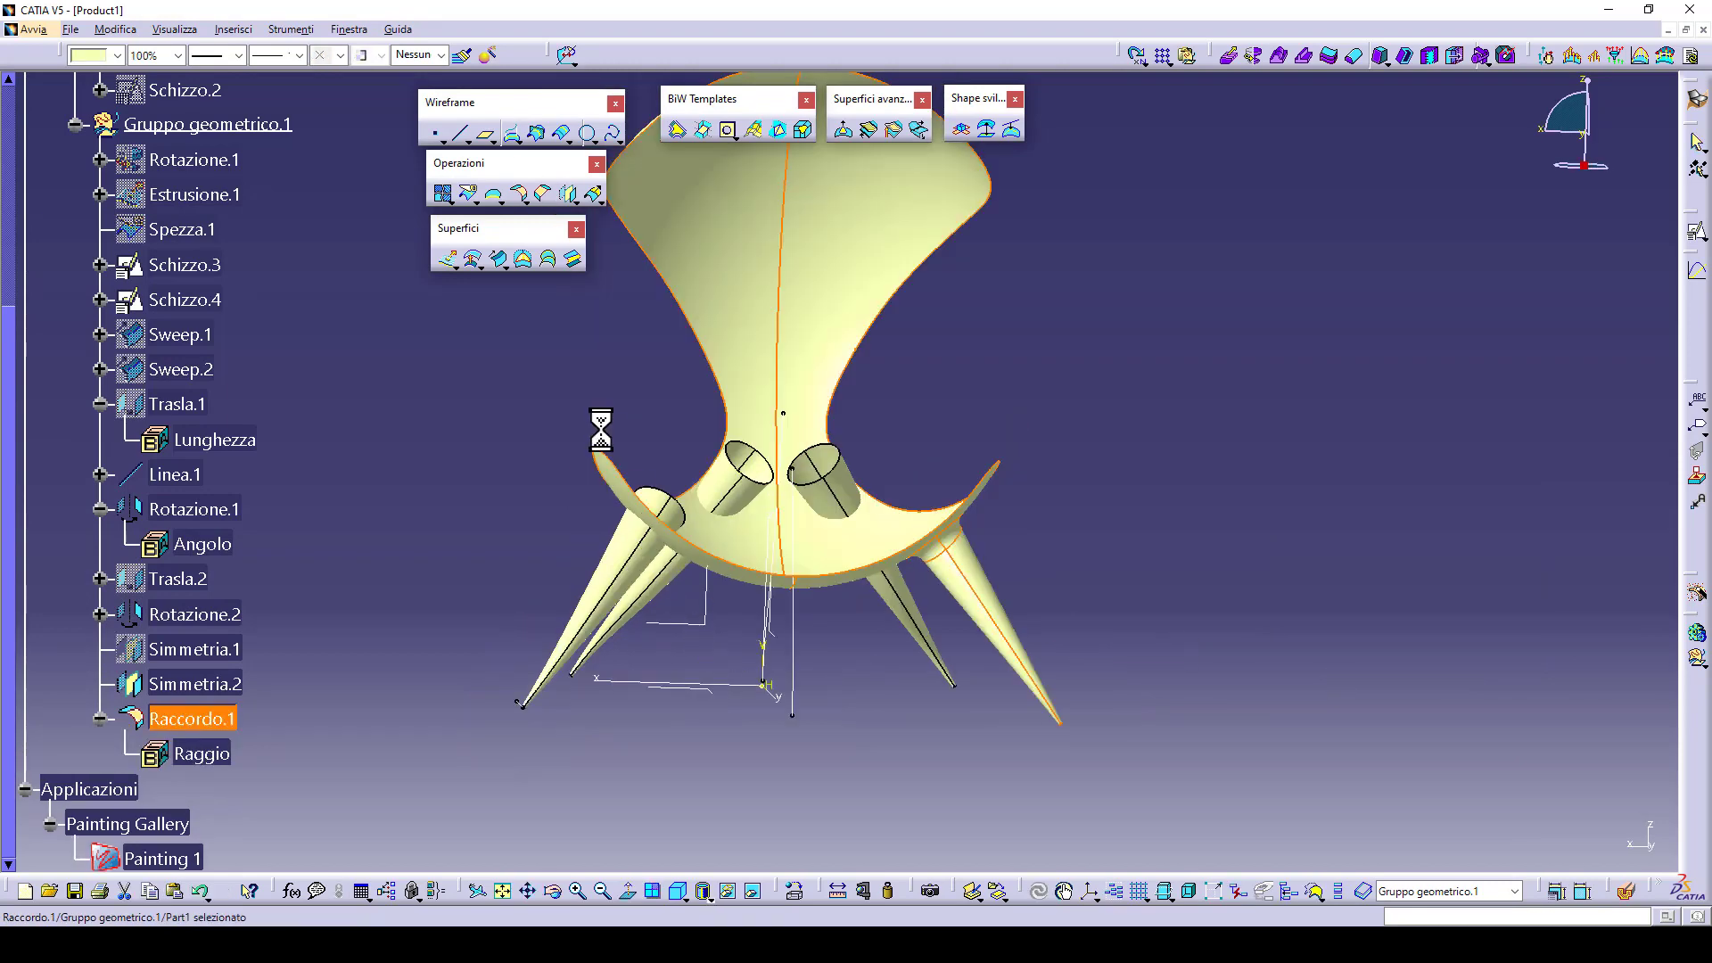
pyautogui.click(518, 191)
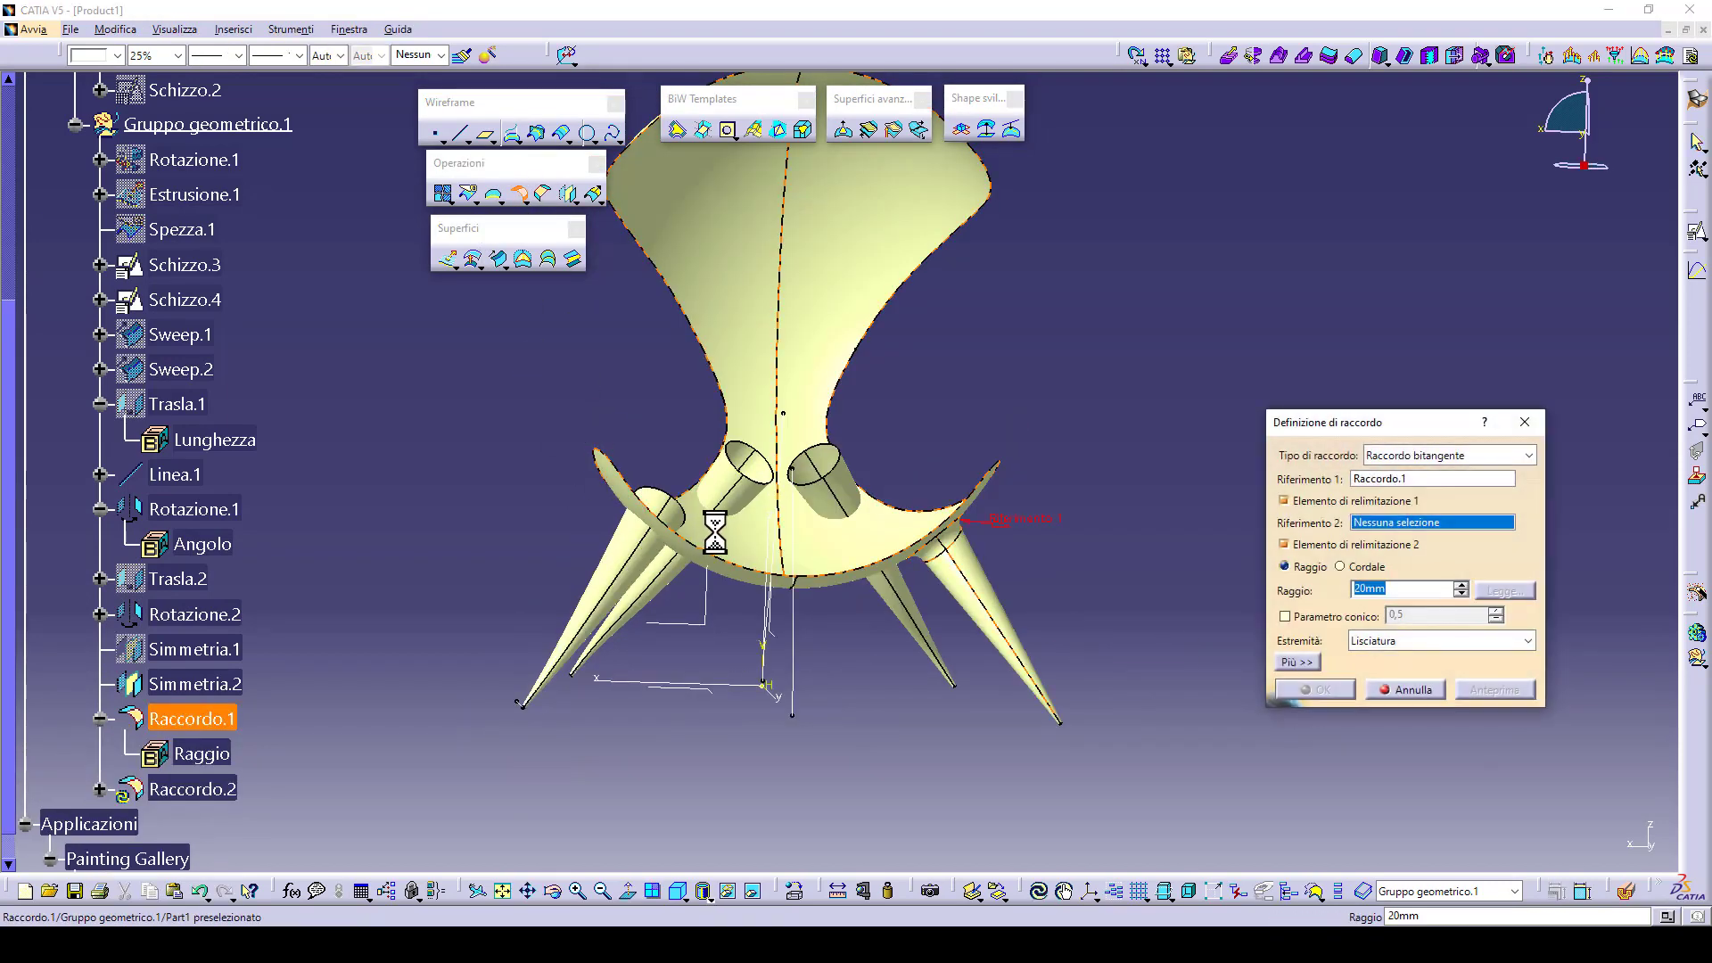
# - Complete the 20mm fillet joining the Rotazione.1 cone to the seat
pyautogui.click(642, 569)
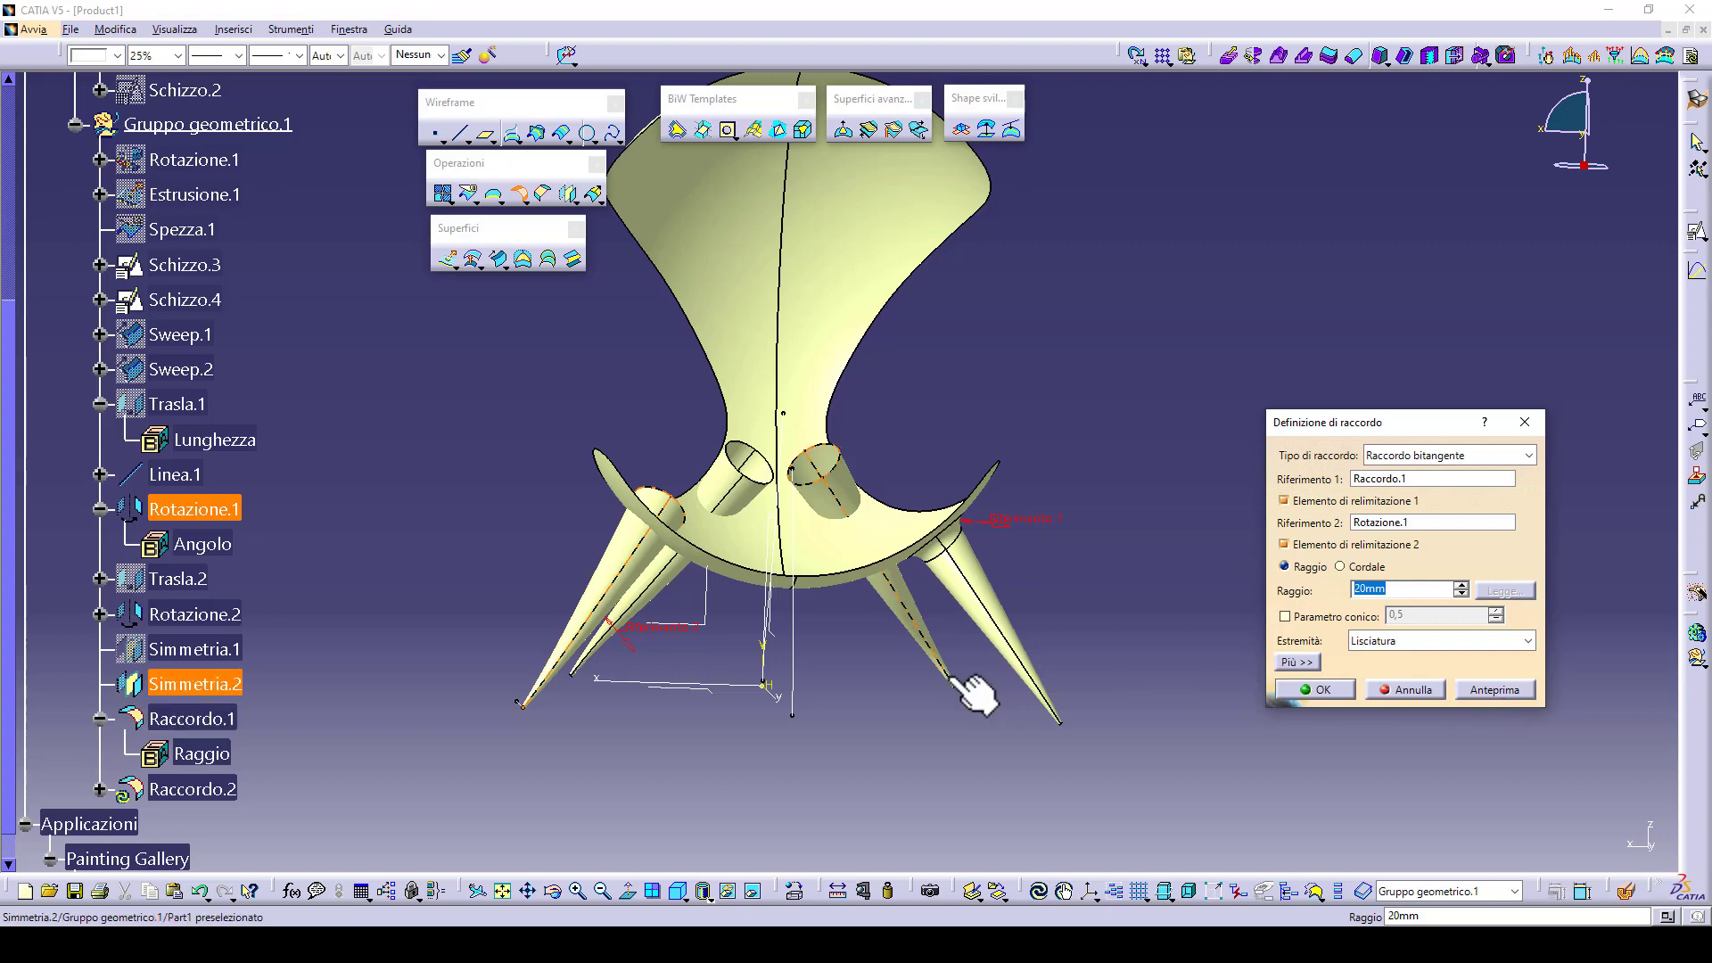
pyautogui.moveTo(768, 634); pyautogui.dragTo(825, 669, button='middle')
pyautogui.click(1475, 686)
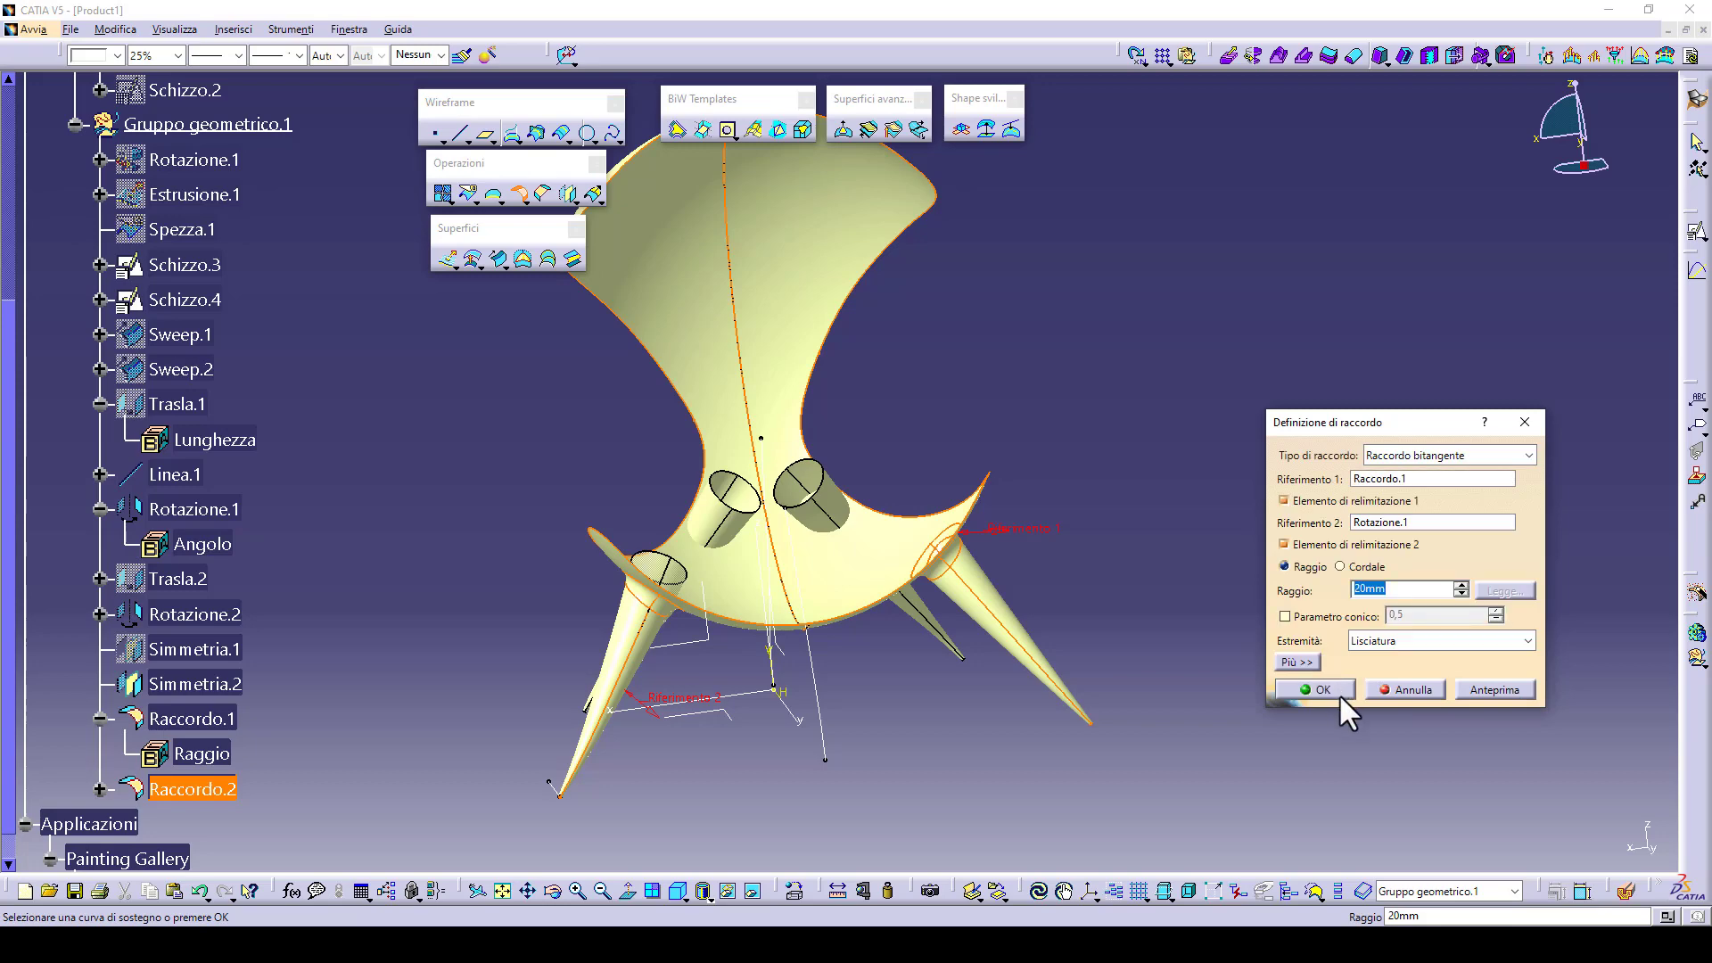
pyautogui.click(1338, 691)
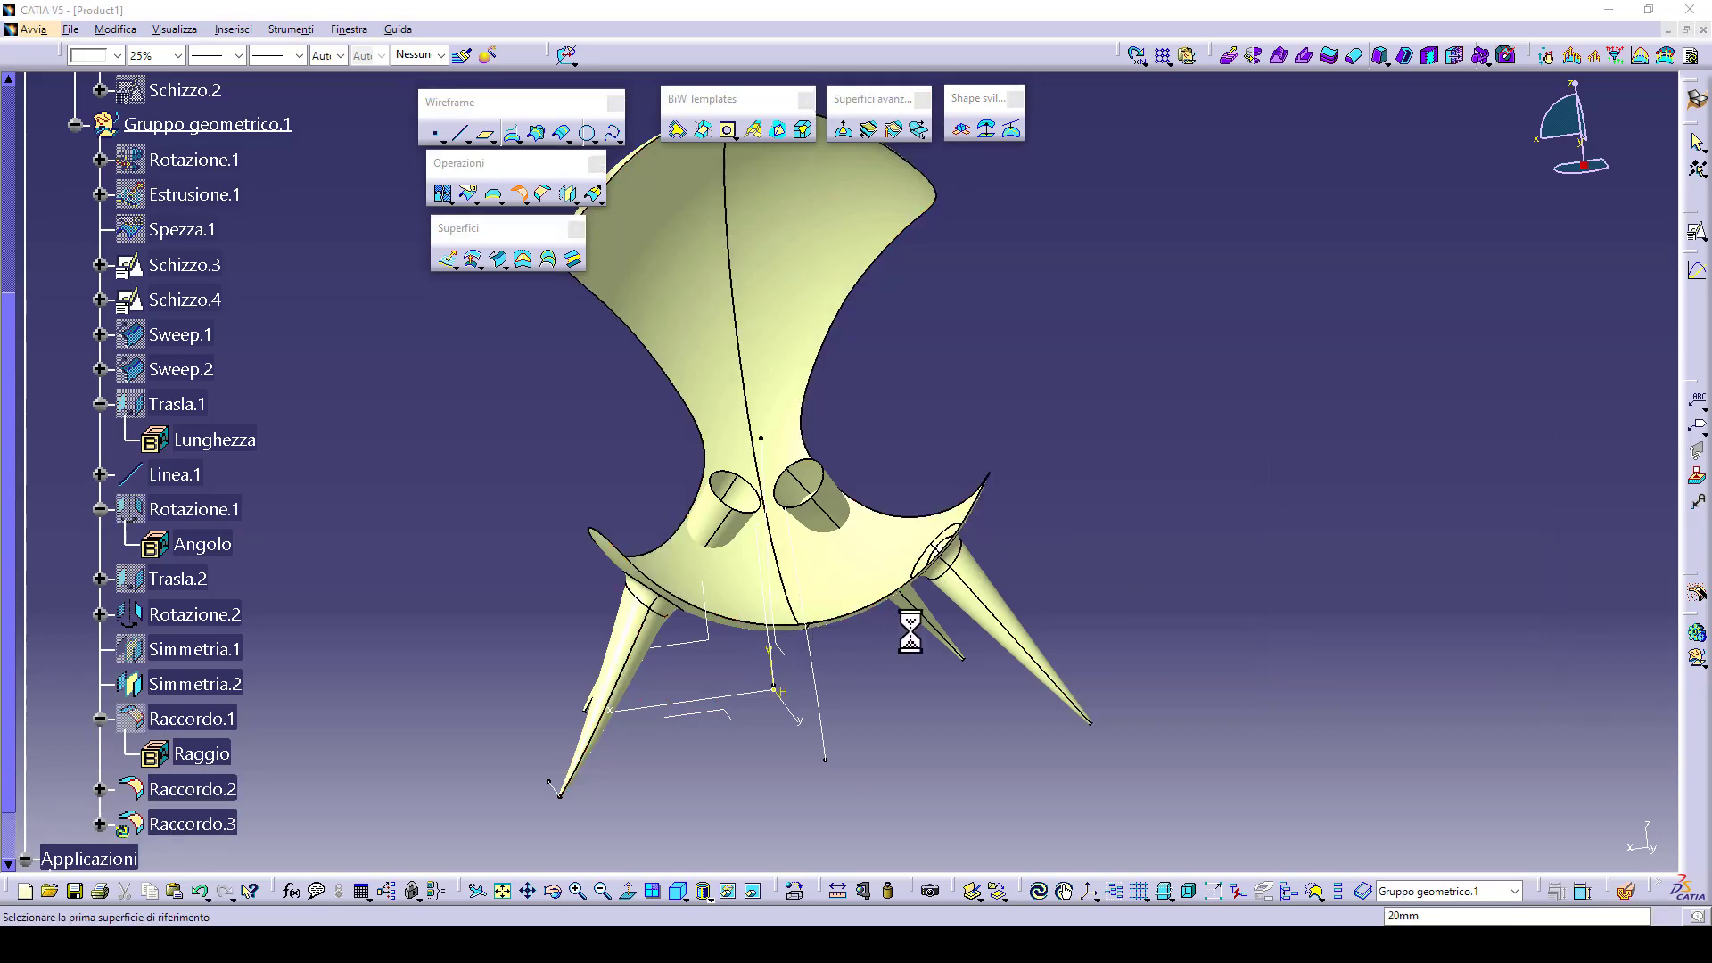
# - Fillet Raccordo.2 to the Rotazione.2 leg with a 20mm bitangent fillet, creating Raccordo.4
pyautogui.moveTo(954, 624); pyautogui.dragTo(771, 727, button='middle')
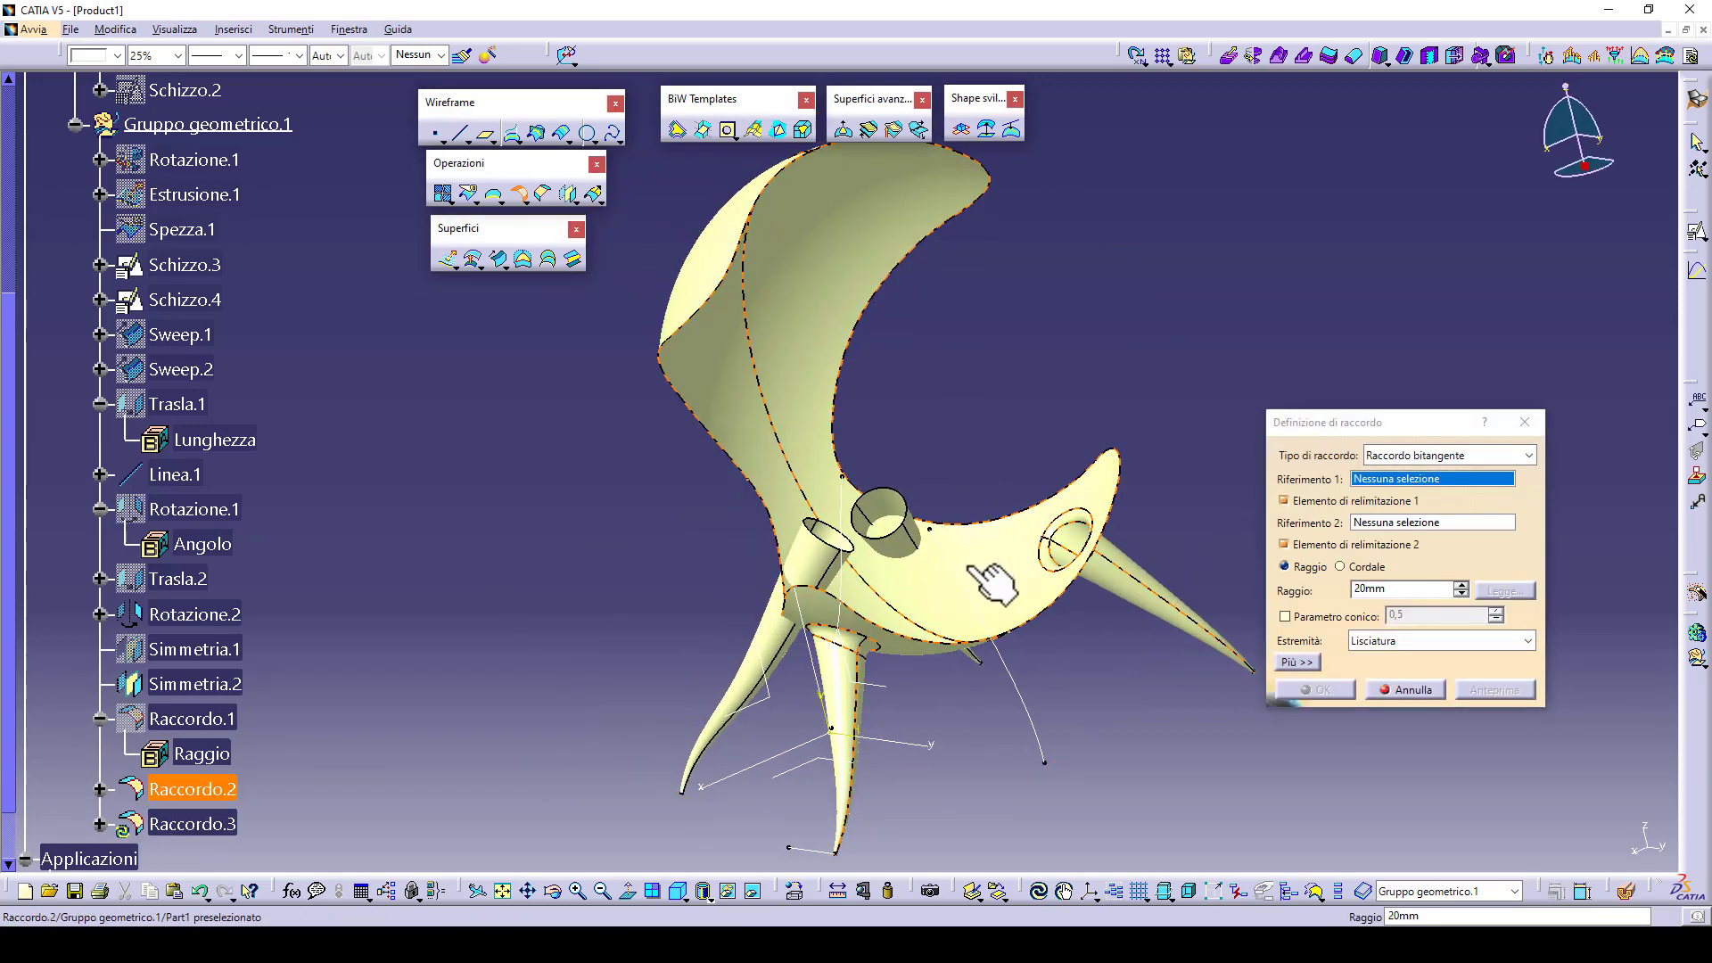
pyautogui.moveTo(989, 584); pyautogui.dragTo(833, 375, button='middle')
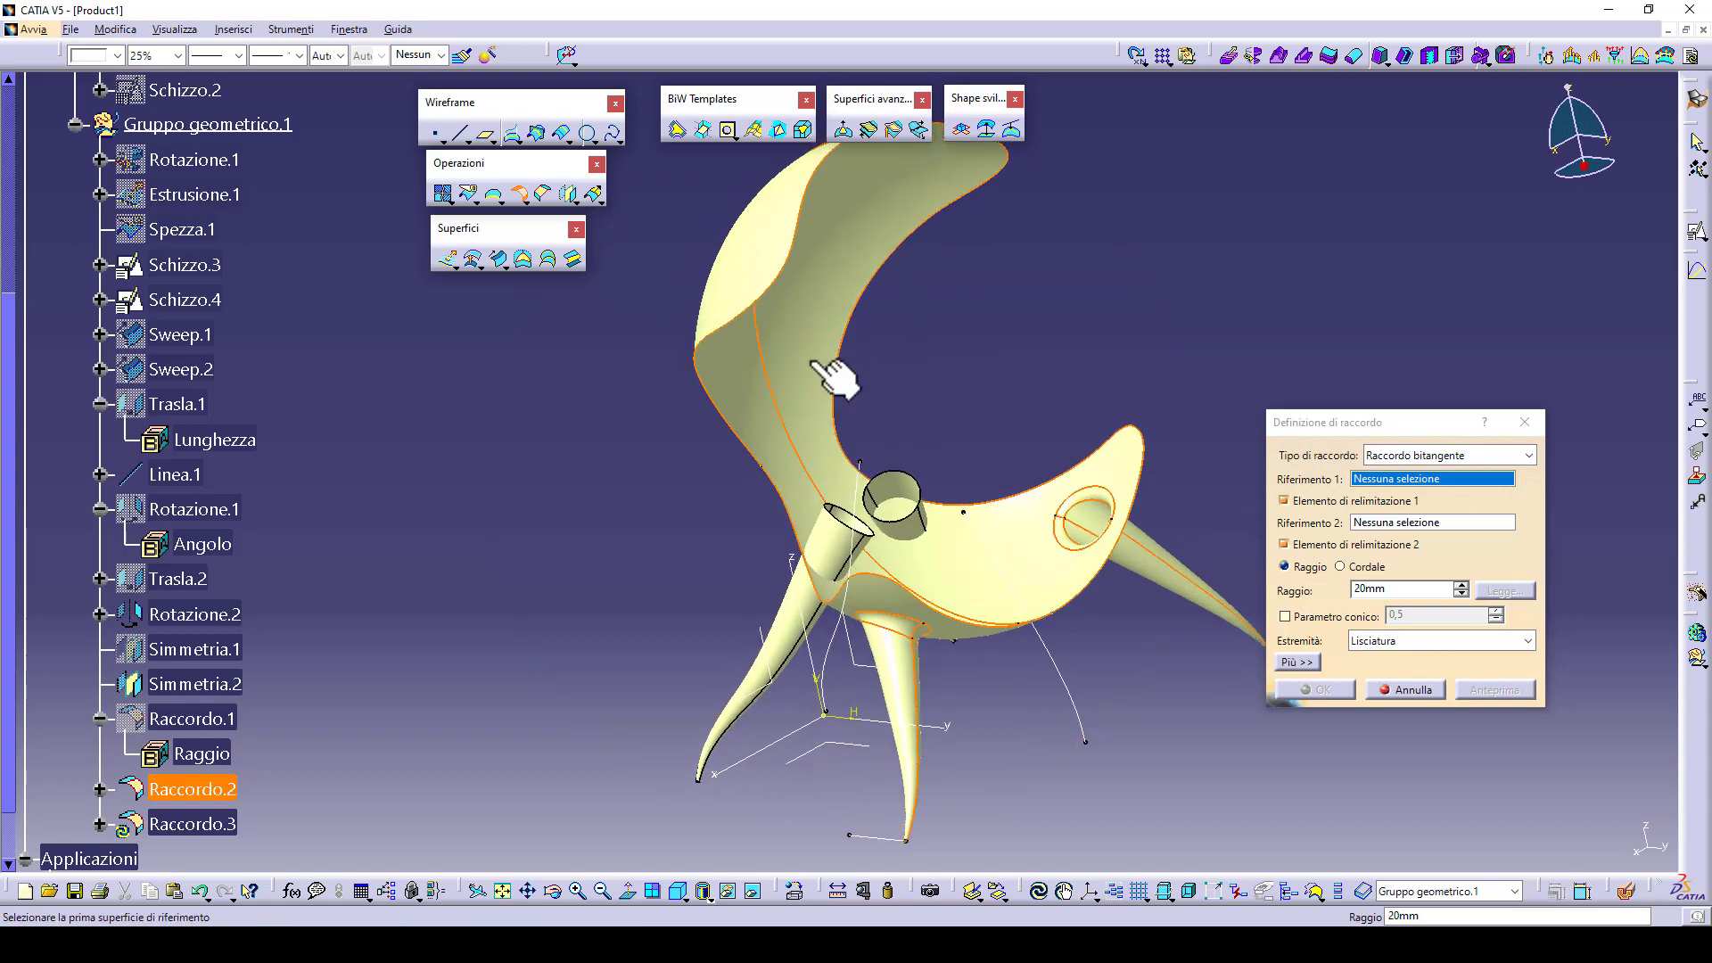
pyautogui.click(927, 566)
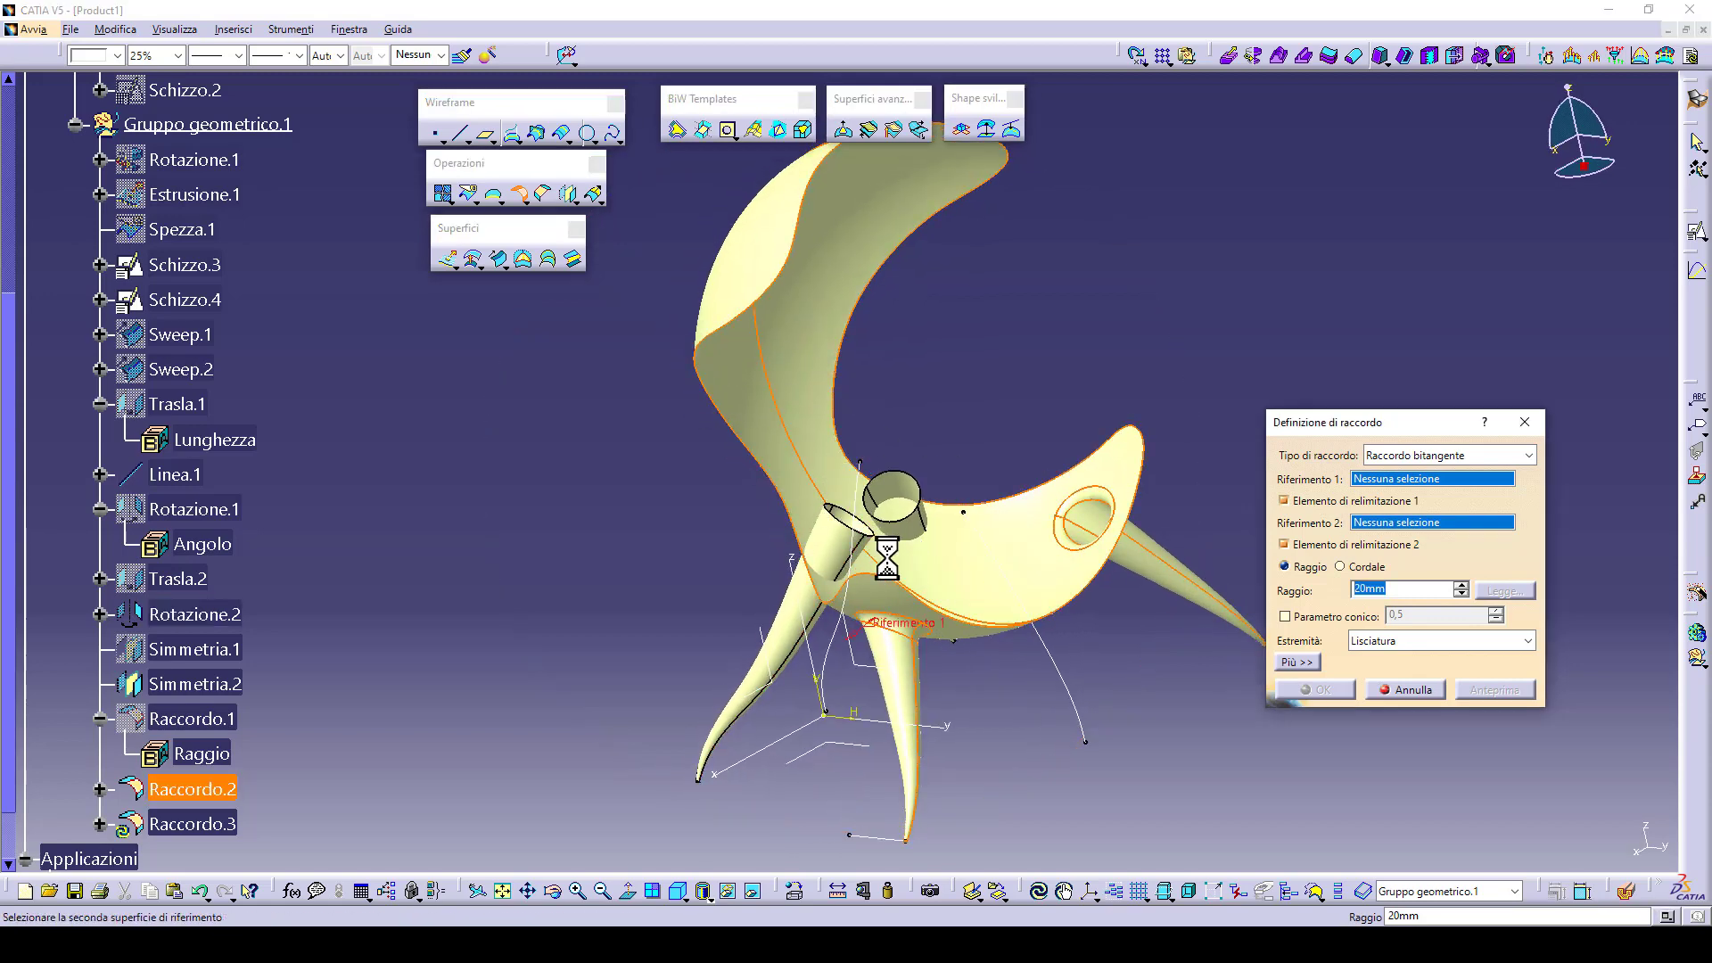
pyautogui.click(807, 635)
pyautogui.moveTo(981, 622); pyautogui.dragTo(994, 678, button='middle')
pyautogui.click(1312, 688)
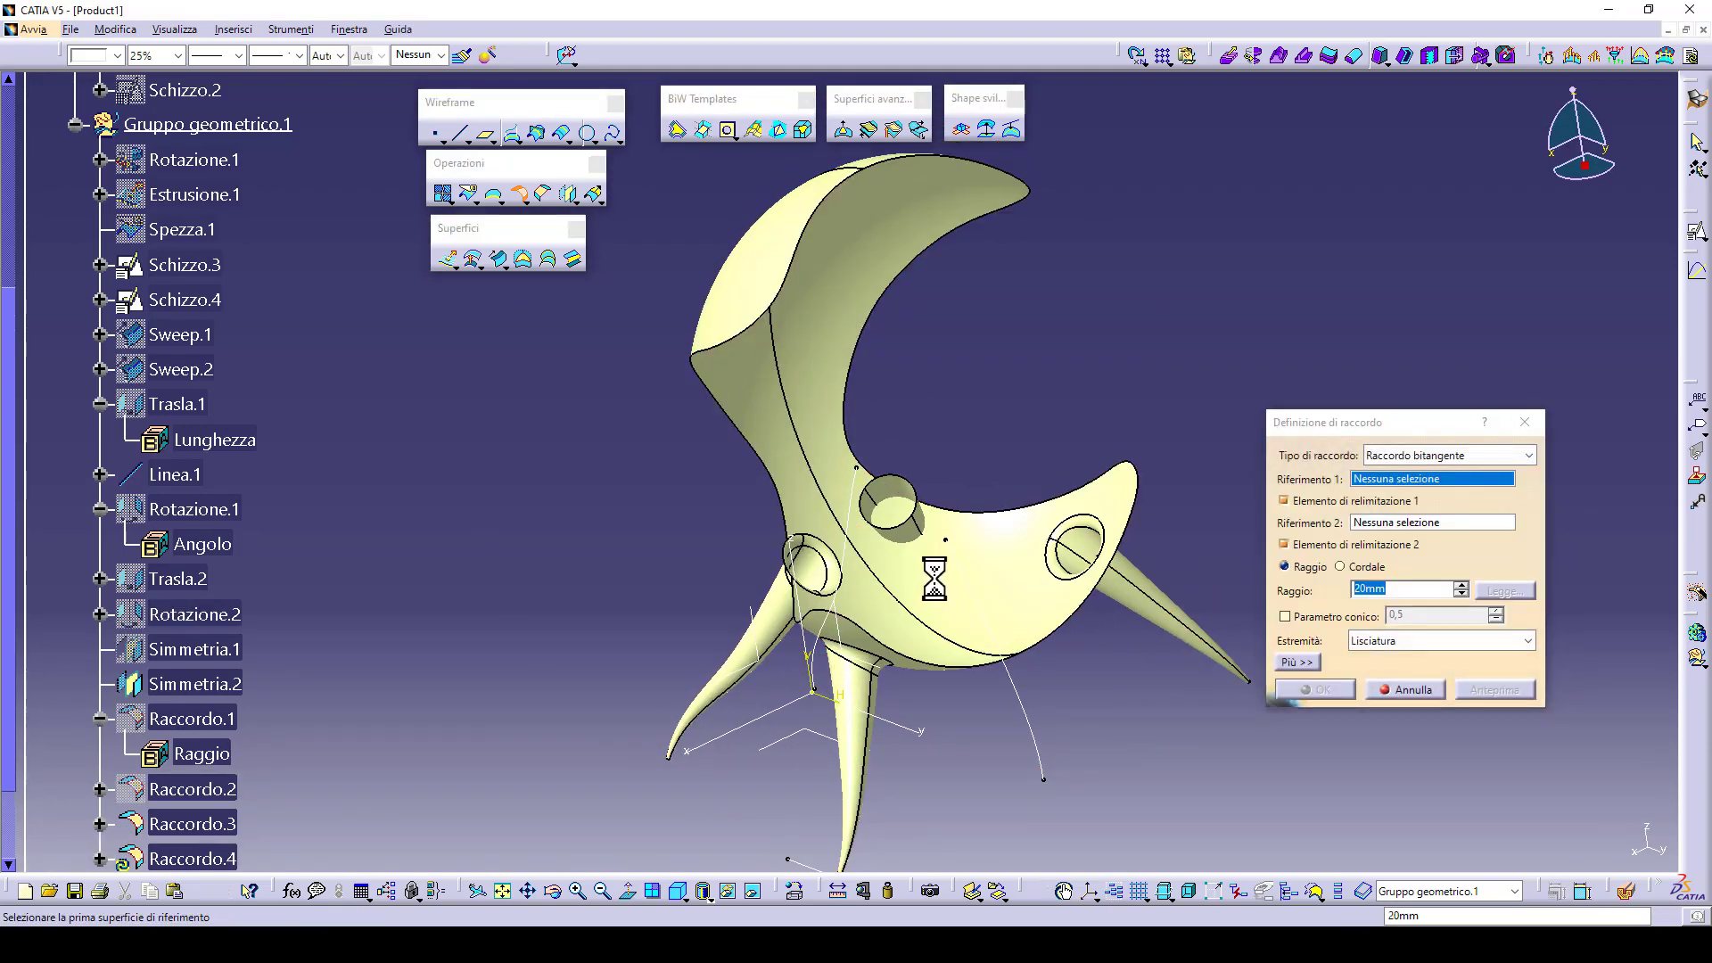
# - Fillet Raccordo.3 to the Simmetria.2 leg at 20mm, then close the fillet dialog
pyautogui.moveTo(928, 585)
pyautogui.mouseDown(button='middle')
pyautogui.moveTo(1138, 473)
pyautogui.moveTo(805, 593)
pyautogui.moveTo(928, 571)
pyautogui.mouseUp(button='middle')
pyautogui.click(963, 564)
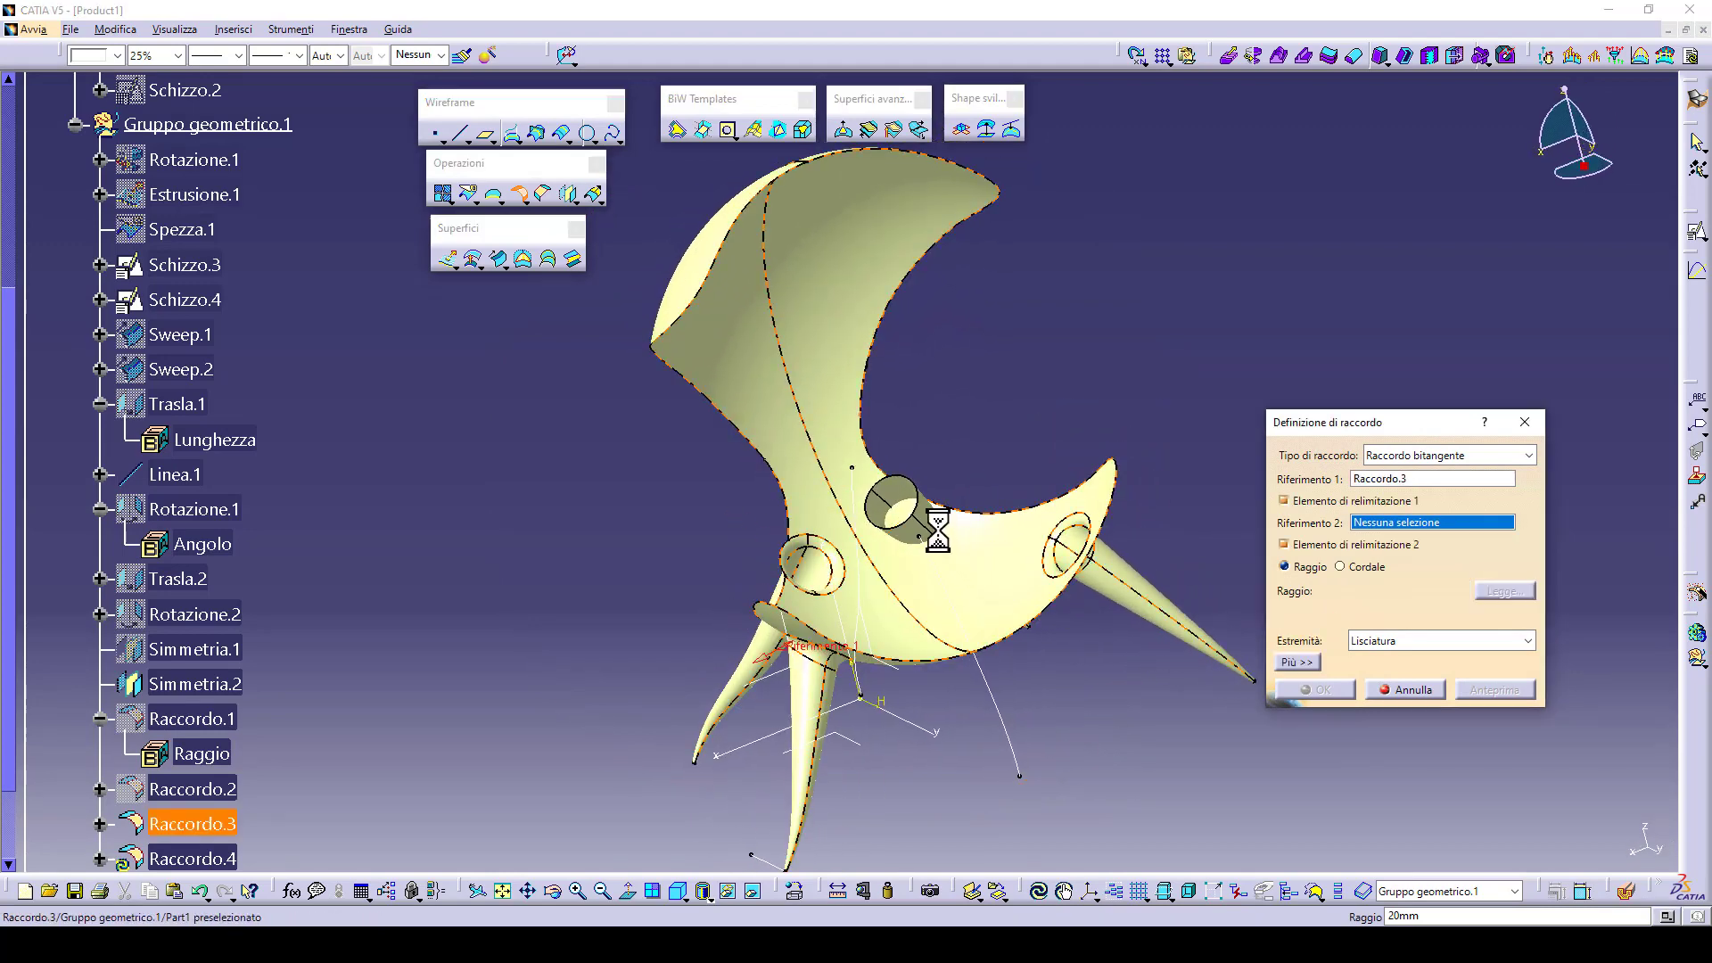
pyautogui.click(958, 535)
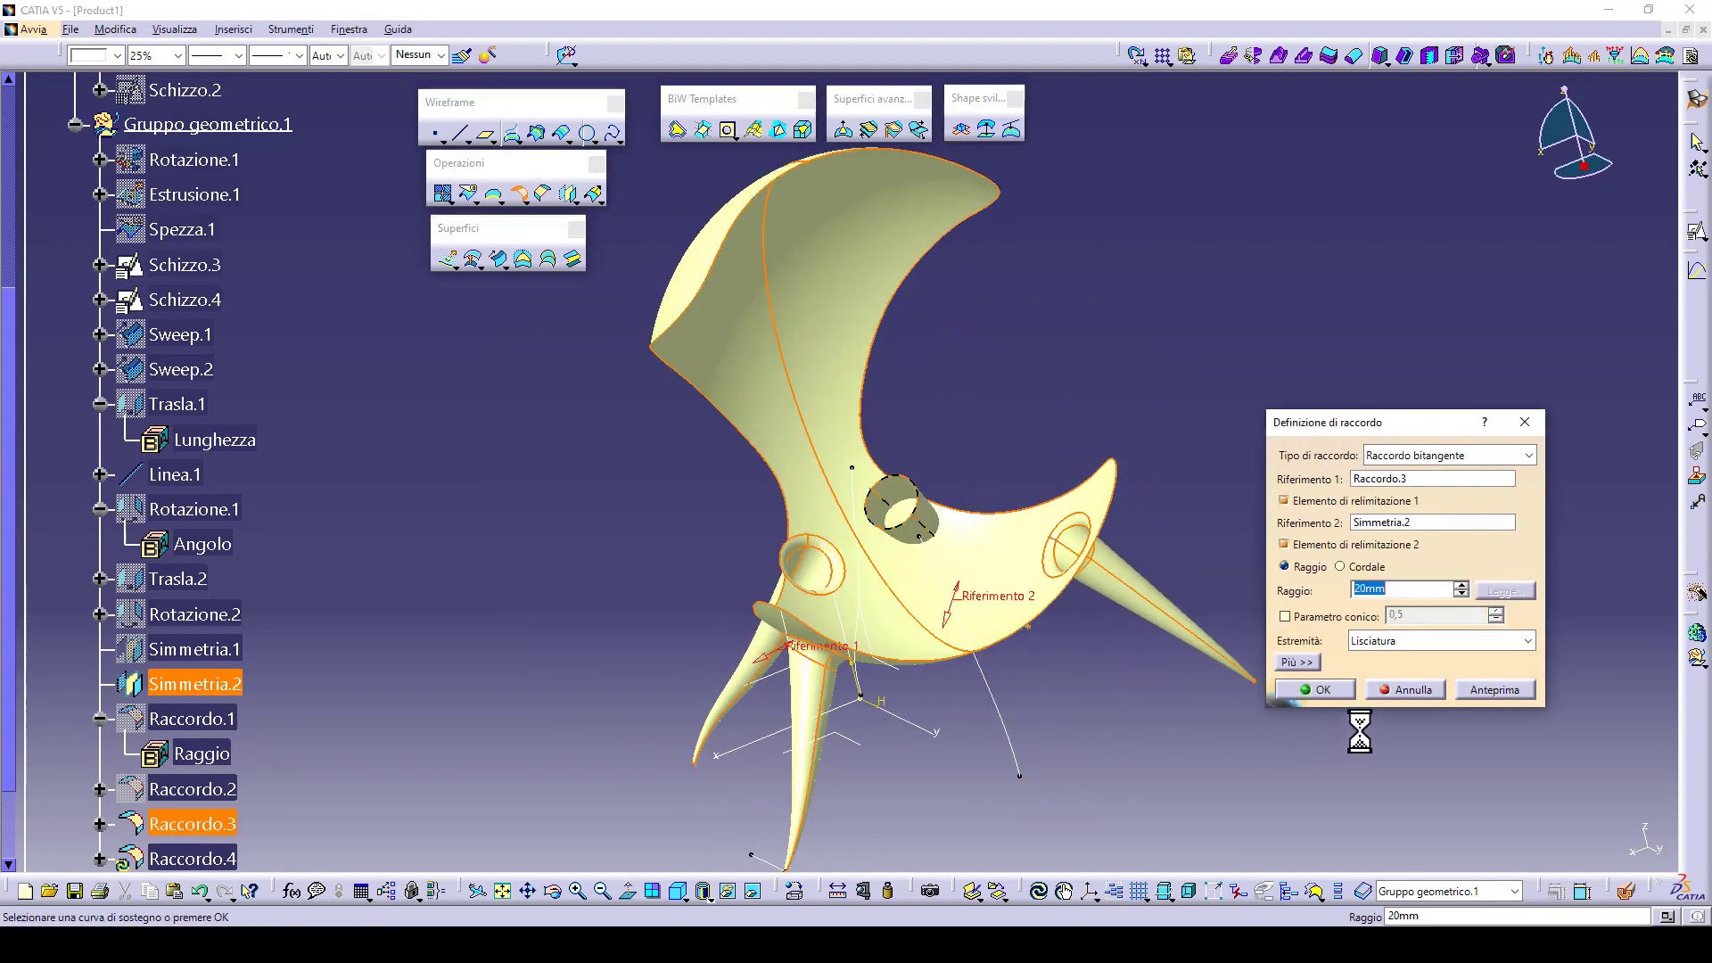
pyautogui.click(1328, 686)
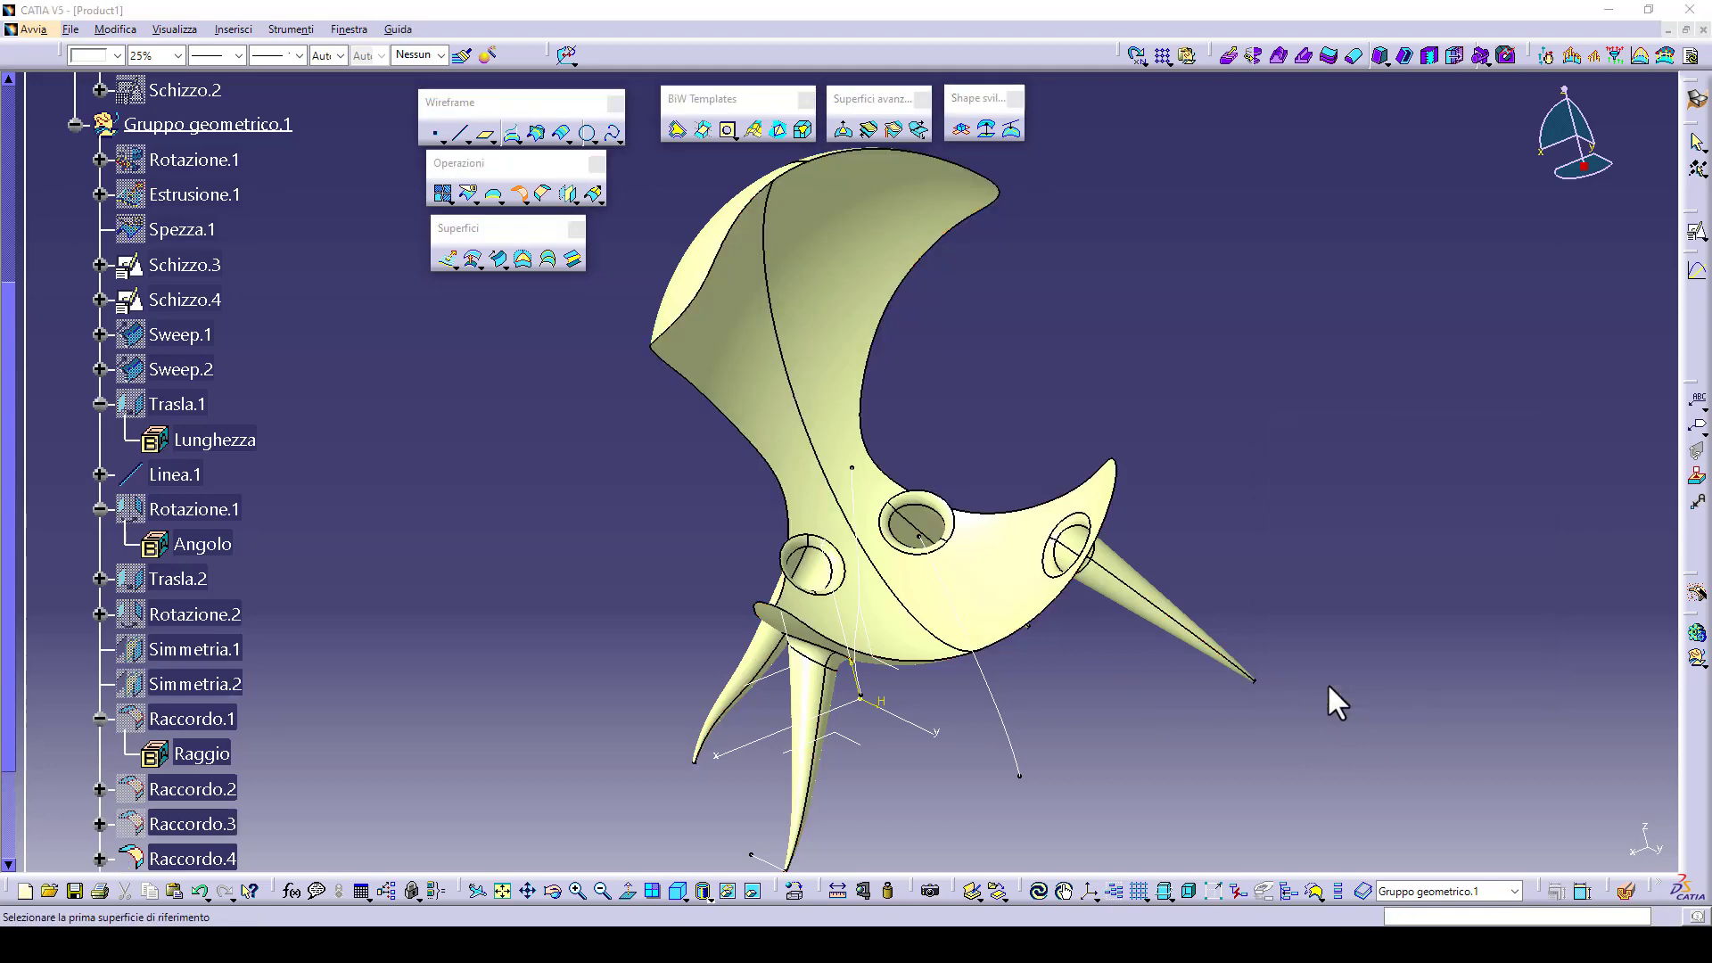
pyautogui.moveTo(947, 602); pyautogui.dragTo(1222, 687, button='middle')
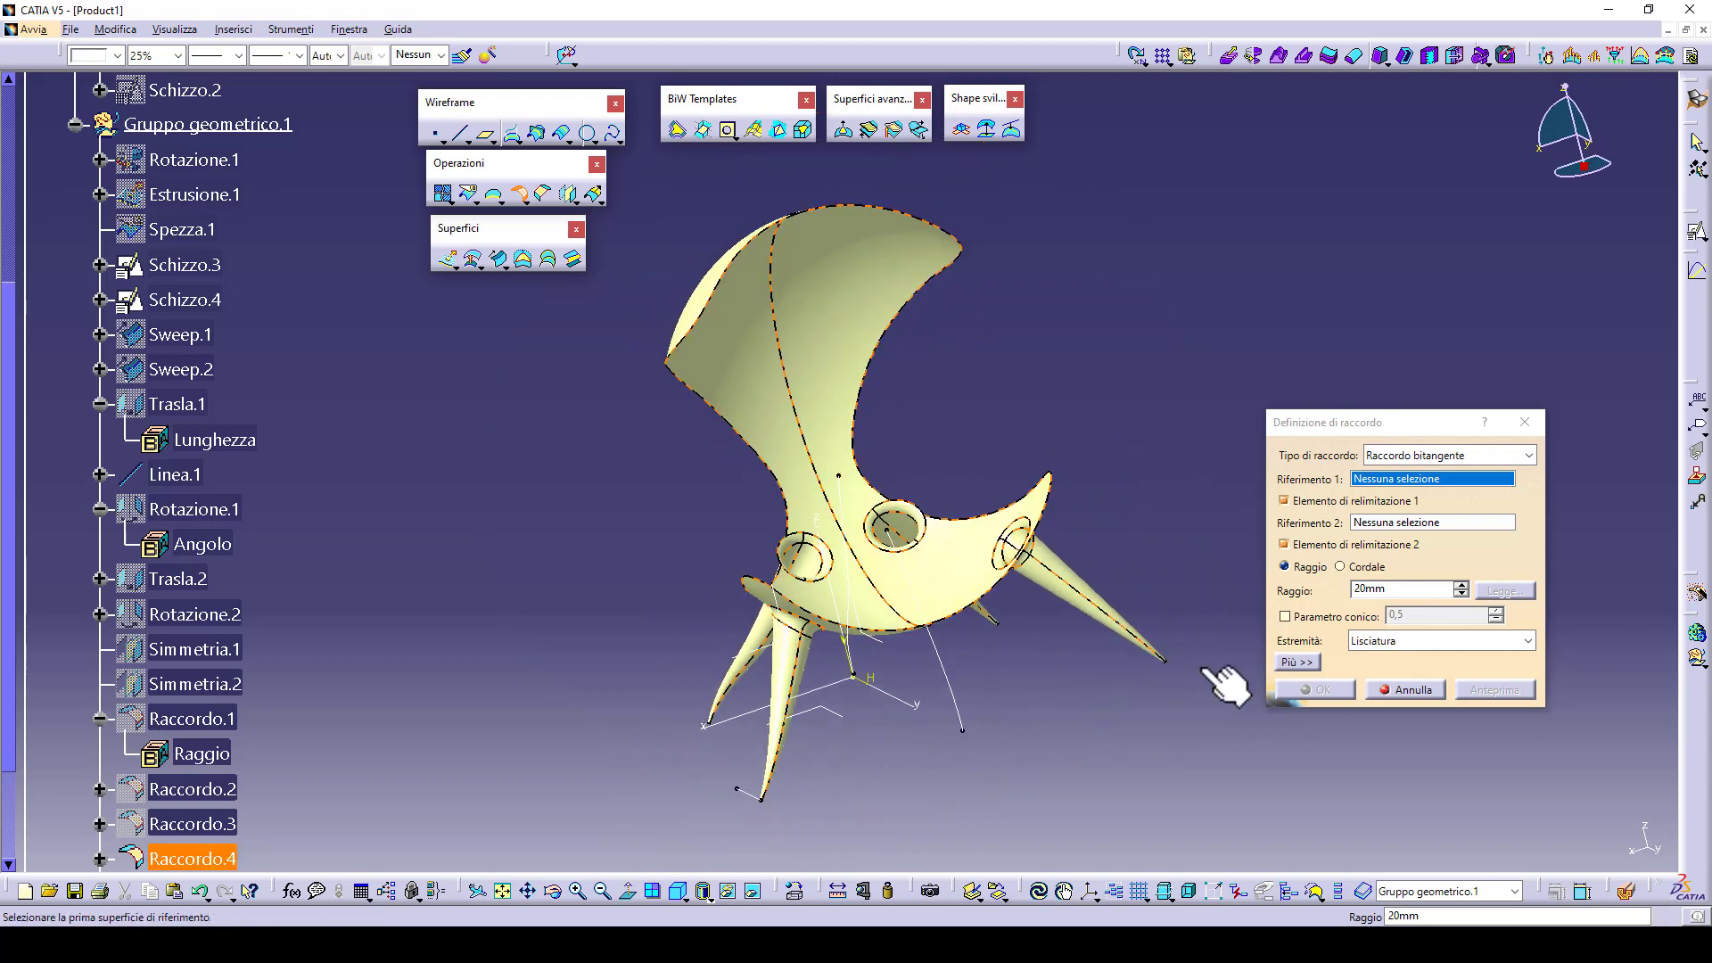
pyautogui.click(1525, 421)
pyautogui.scroll(-4, 378, 698)
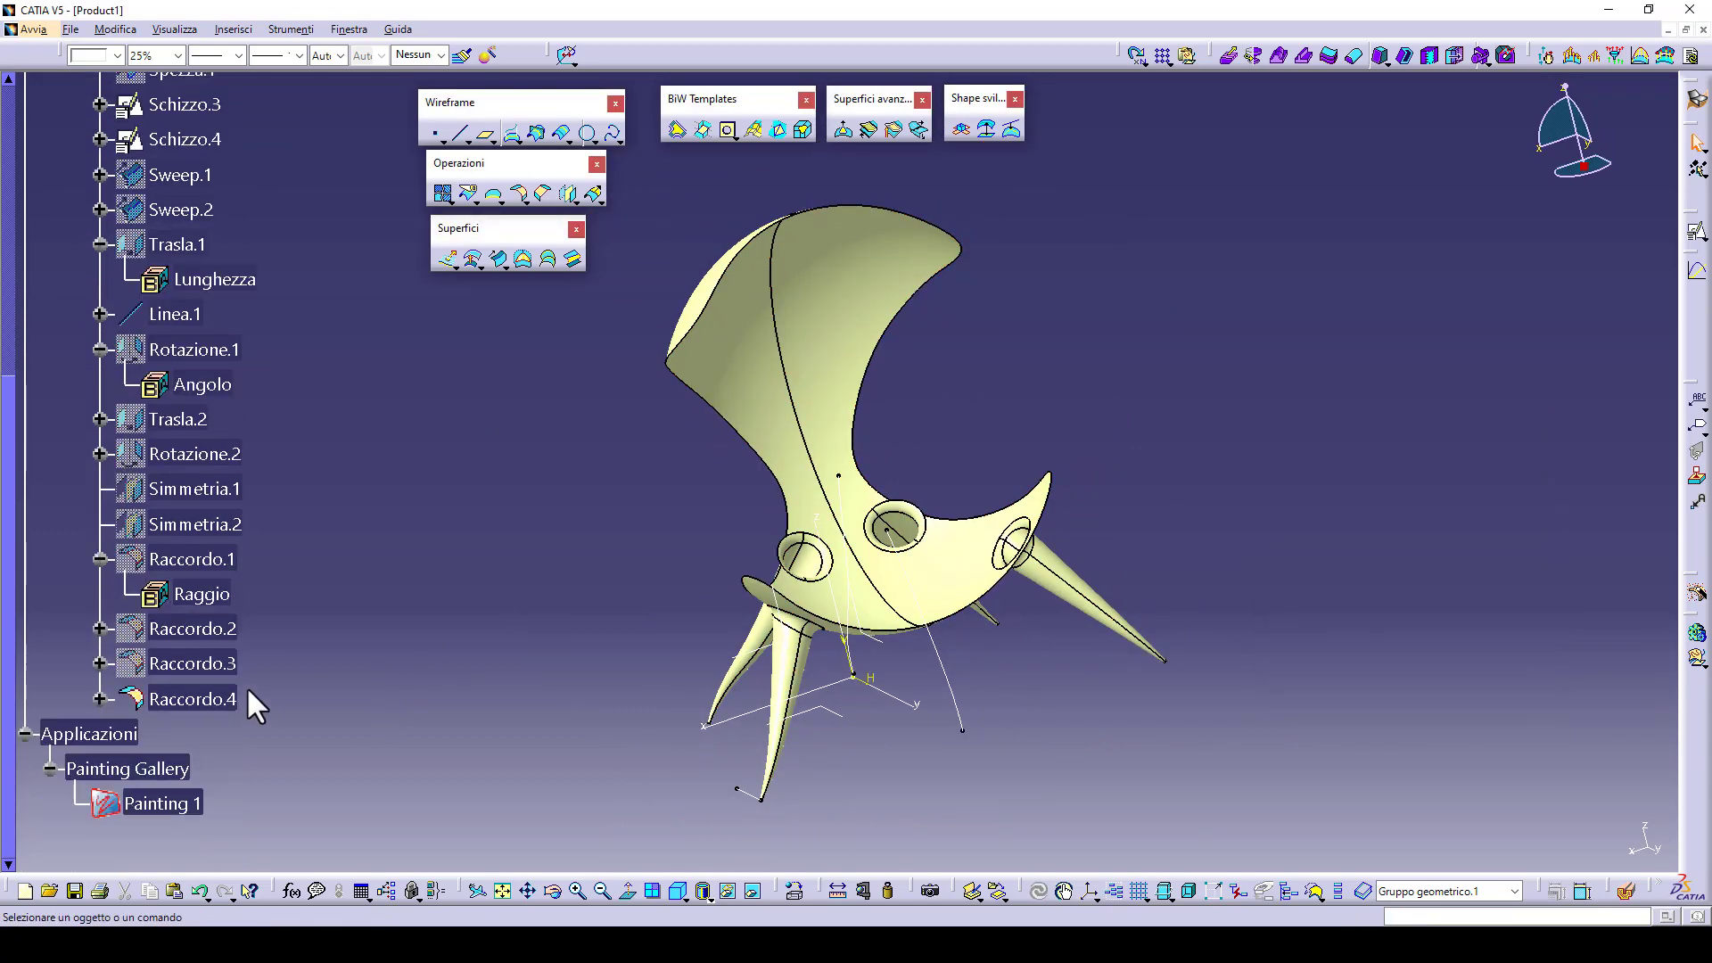
# - Set Trasla.2 to move Sweep.2 270mm along the absolute X axis and check the moved leg
pyautogui.click(184, 419)
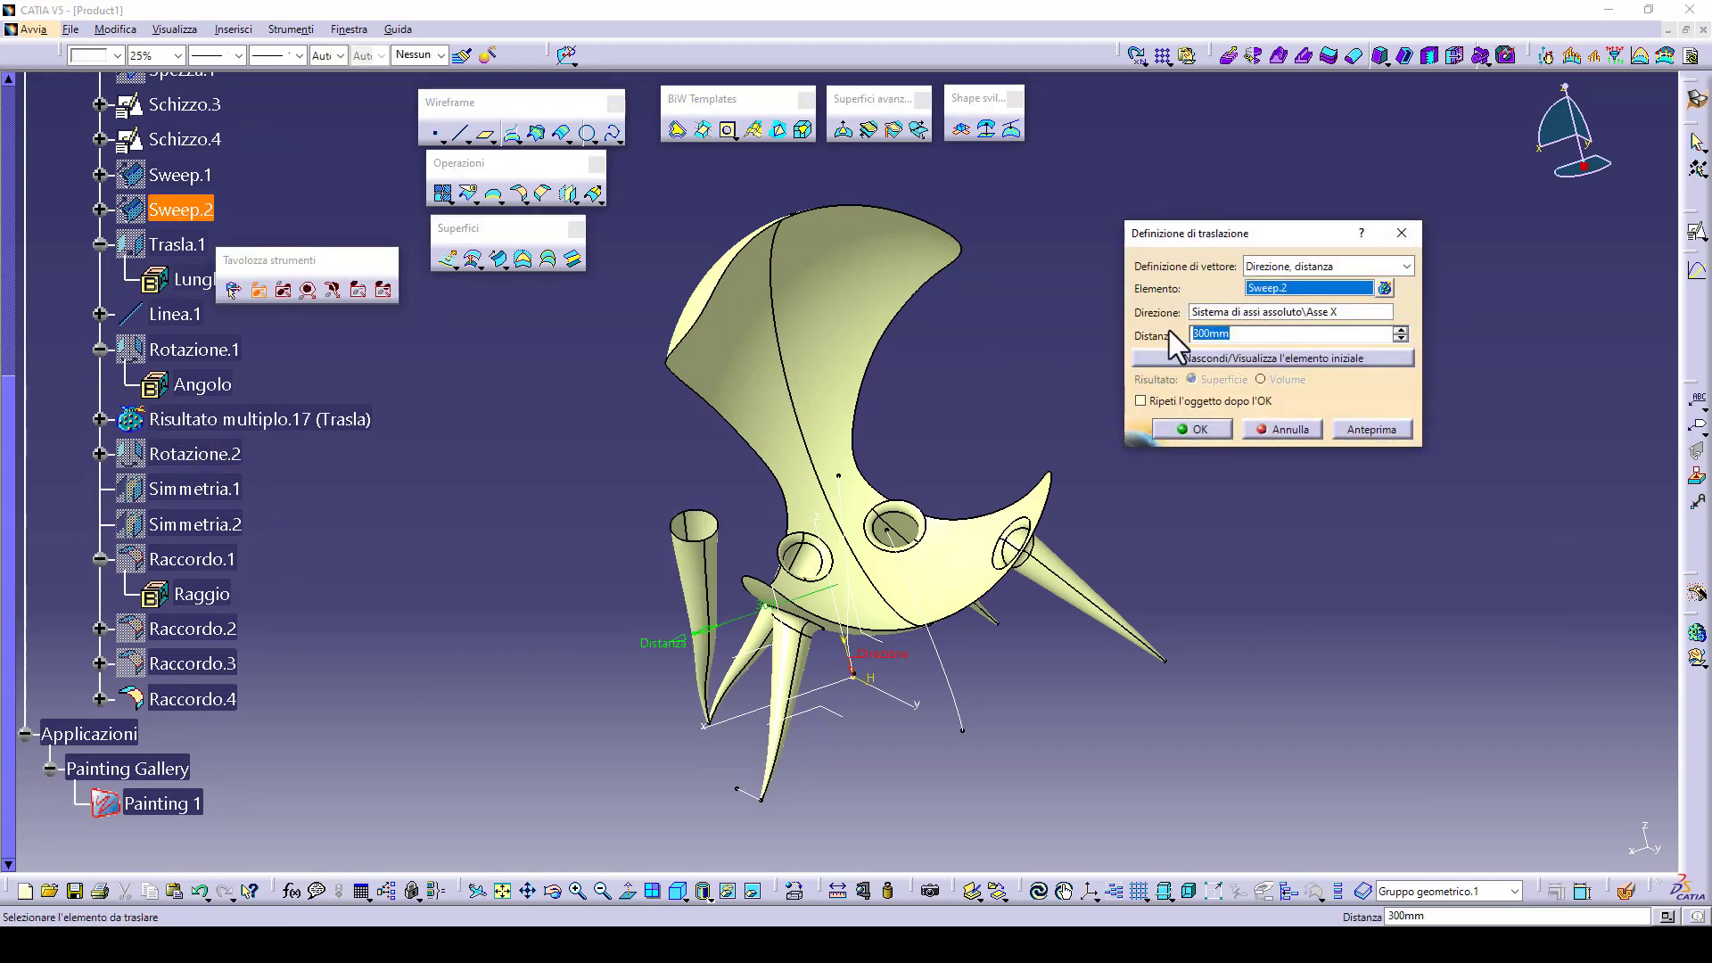
pyautogui.click(1199, 429)
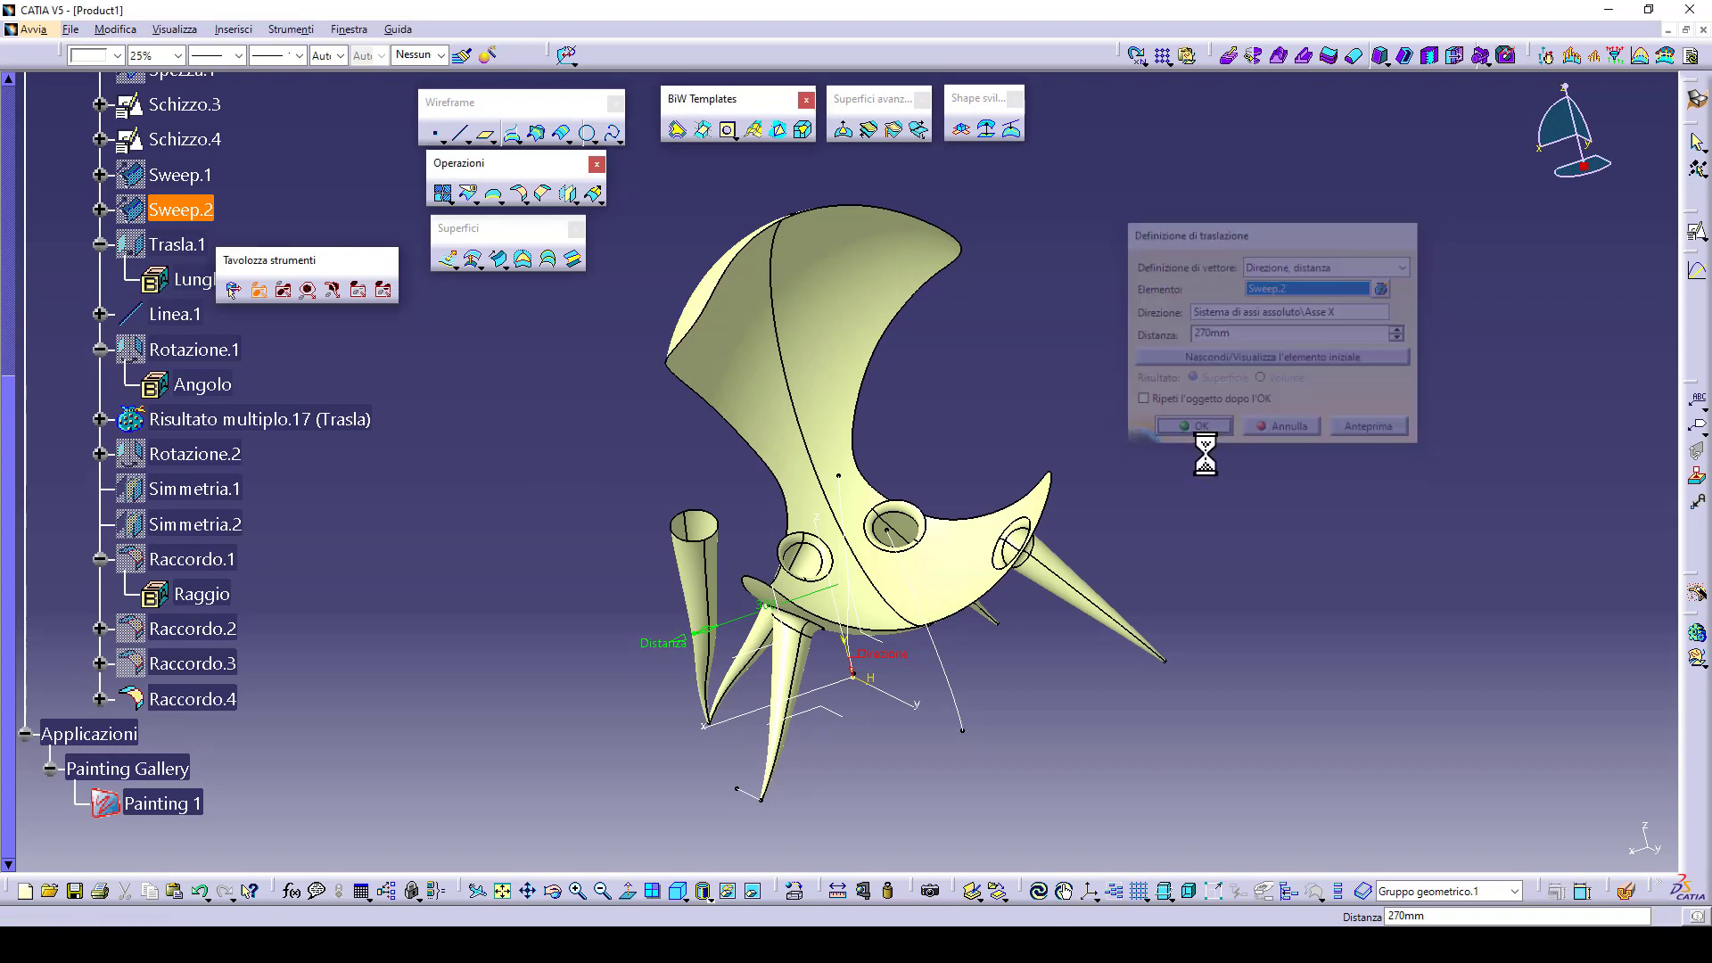
pyautogui.moveTo(1035, 606); pyautogui.dragTo(958, 446, button='middle')
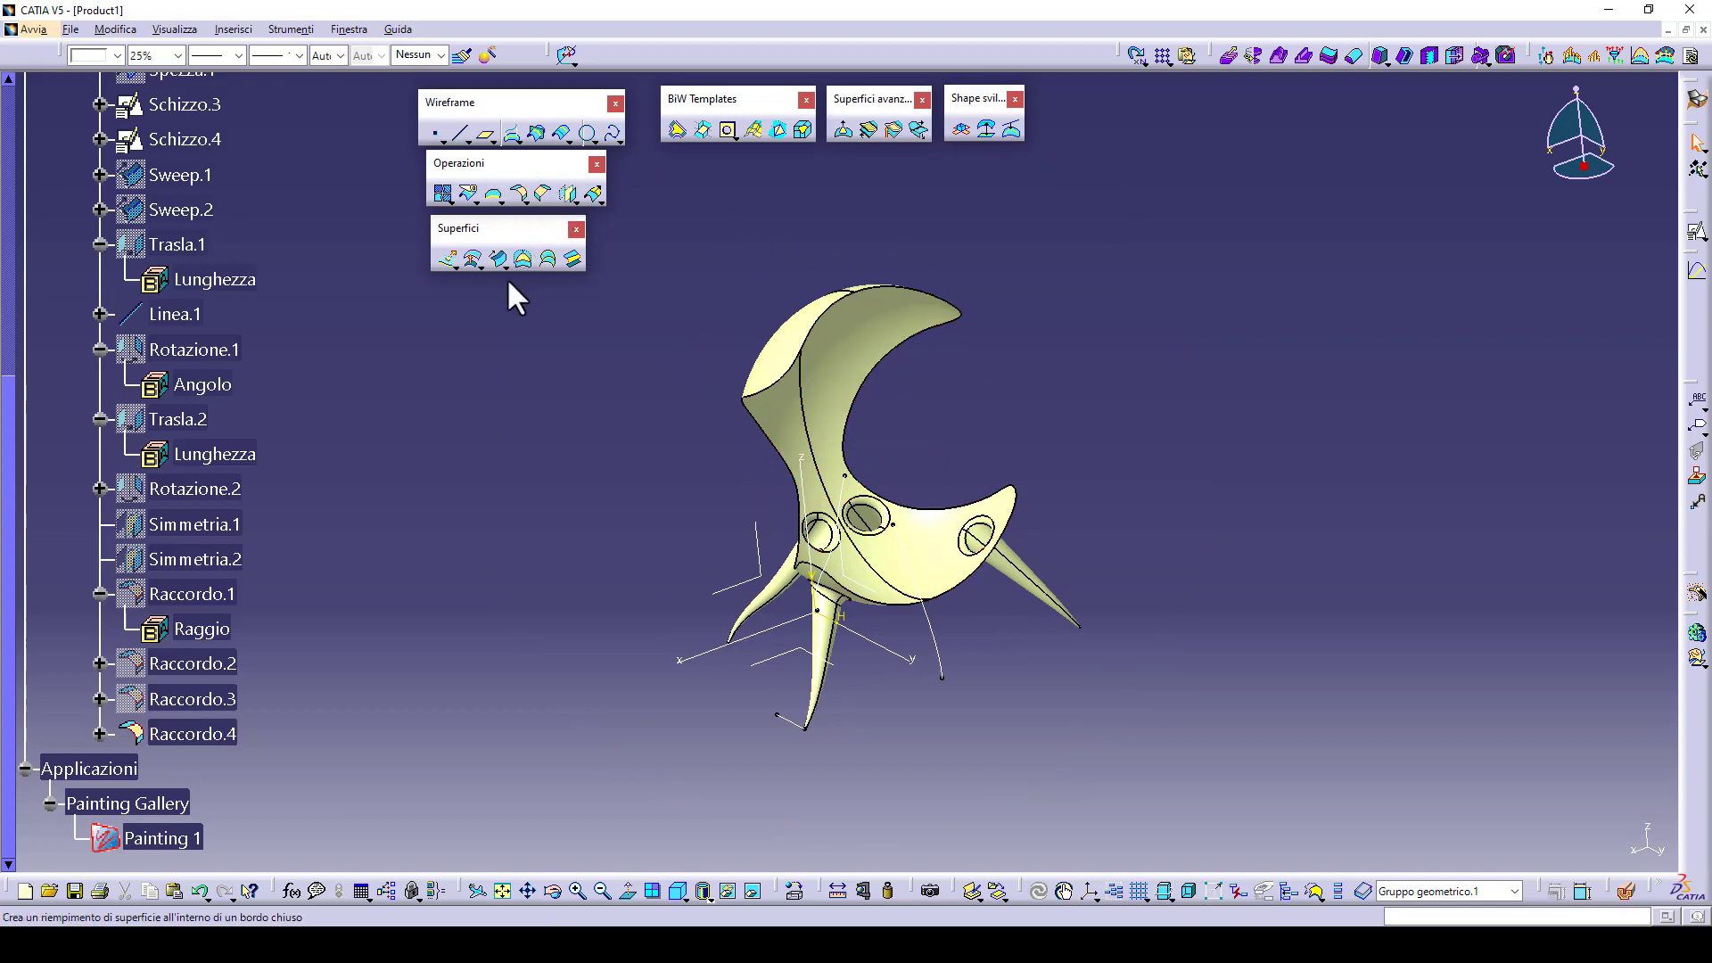
# - Offset the Spezza.1 seat surface by 15mm to form a parallel seat skin
pyautogui.click(470, 260)
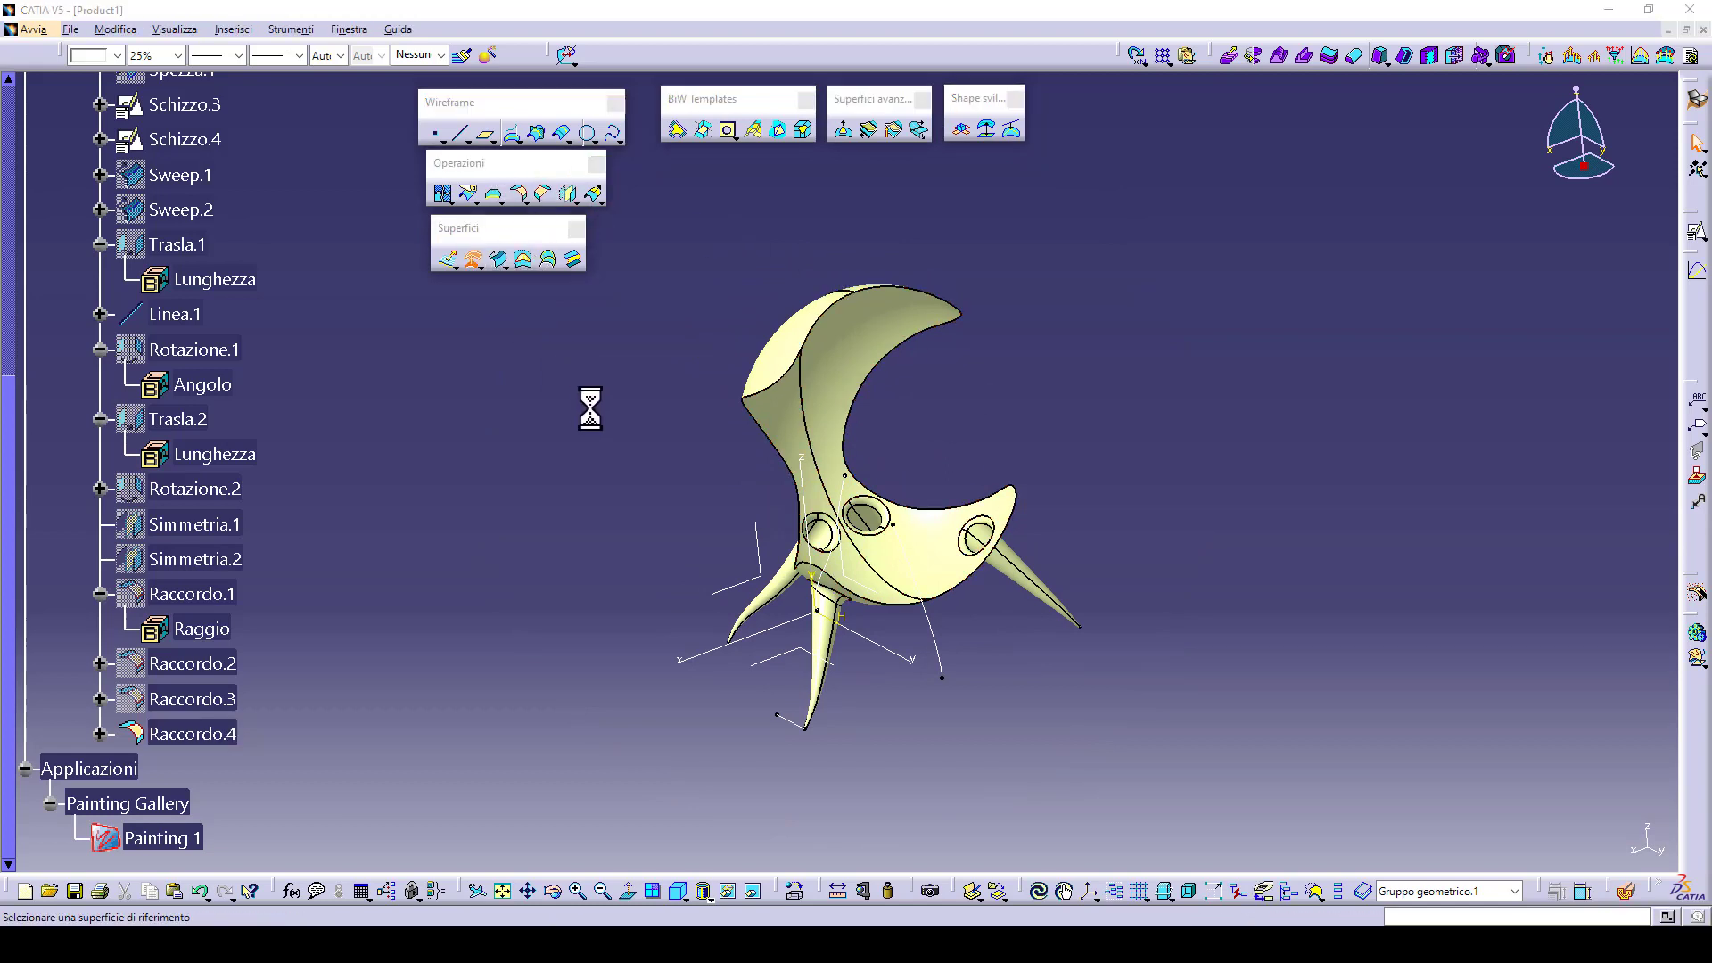
pyautogui.scroll(3, 301, 609)
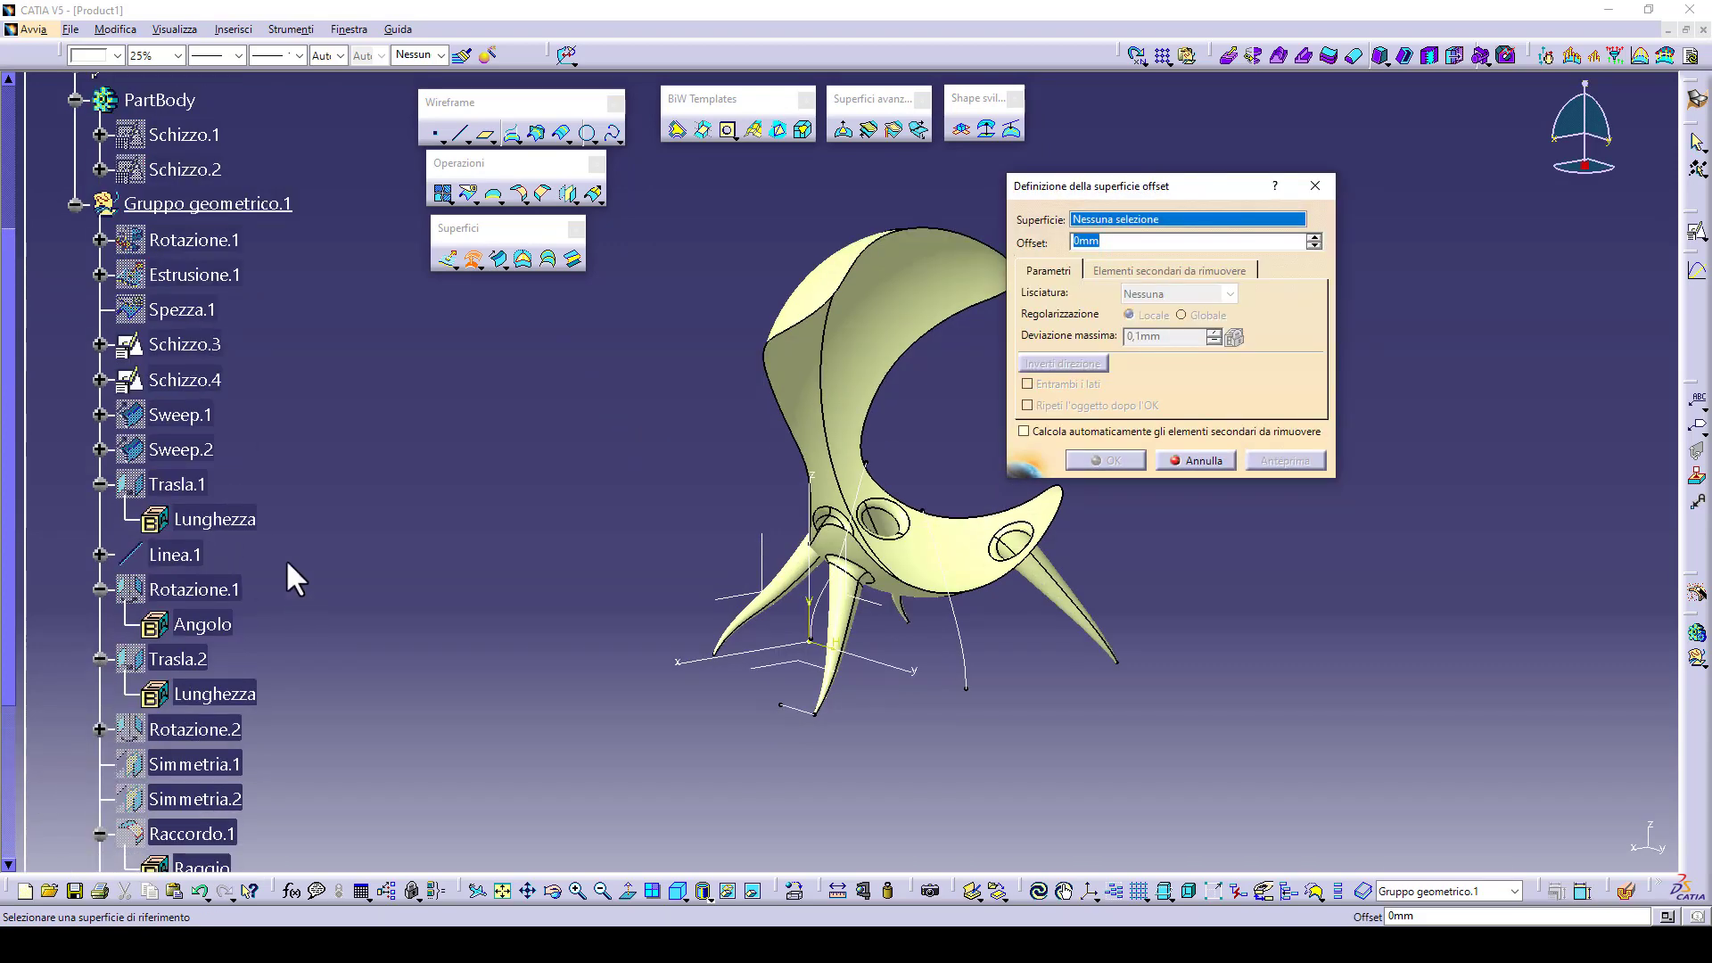
pyautogui.click(206, 313)
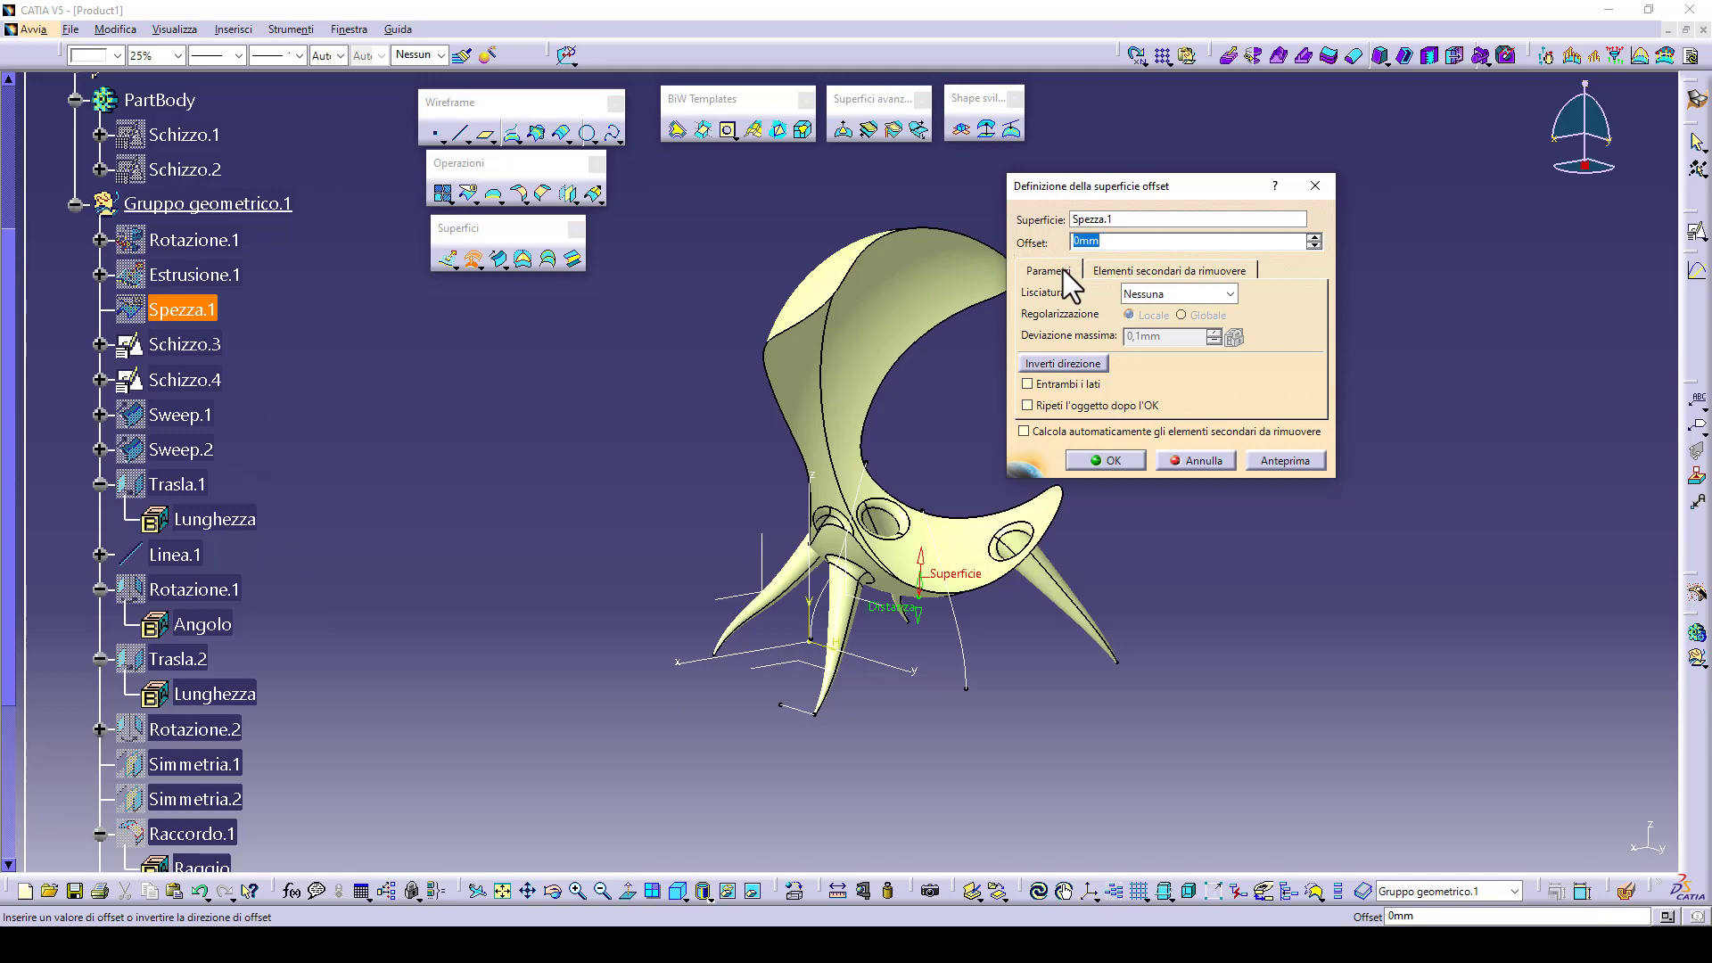
pyautogui.write('15')
pyautogui.click(1266, 455)
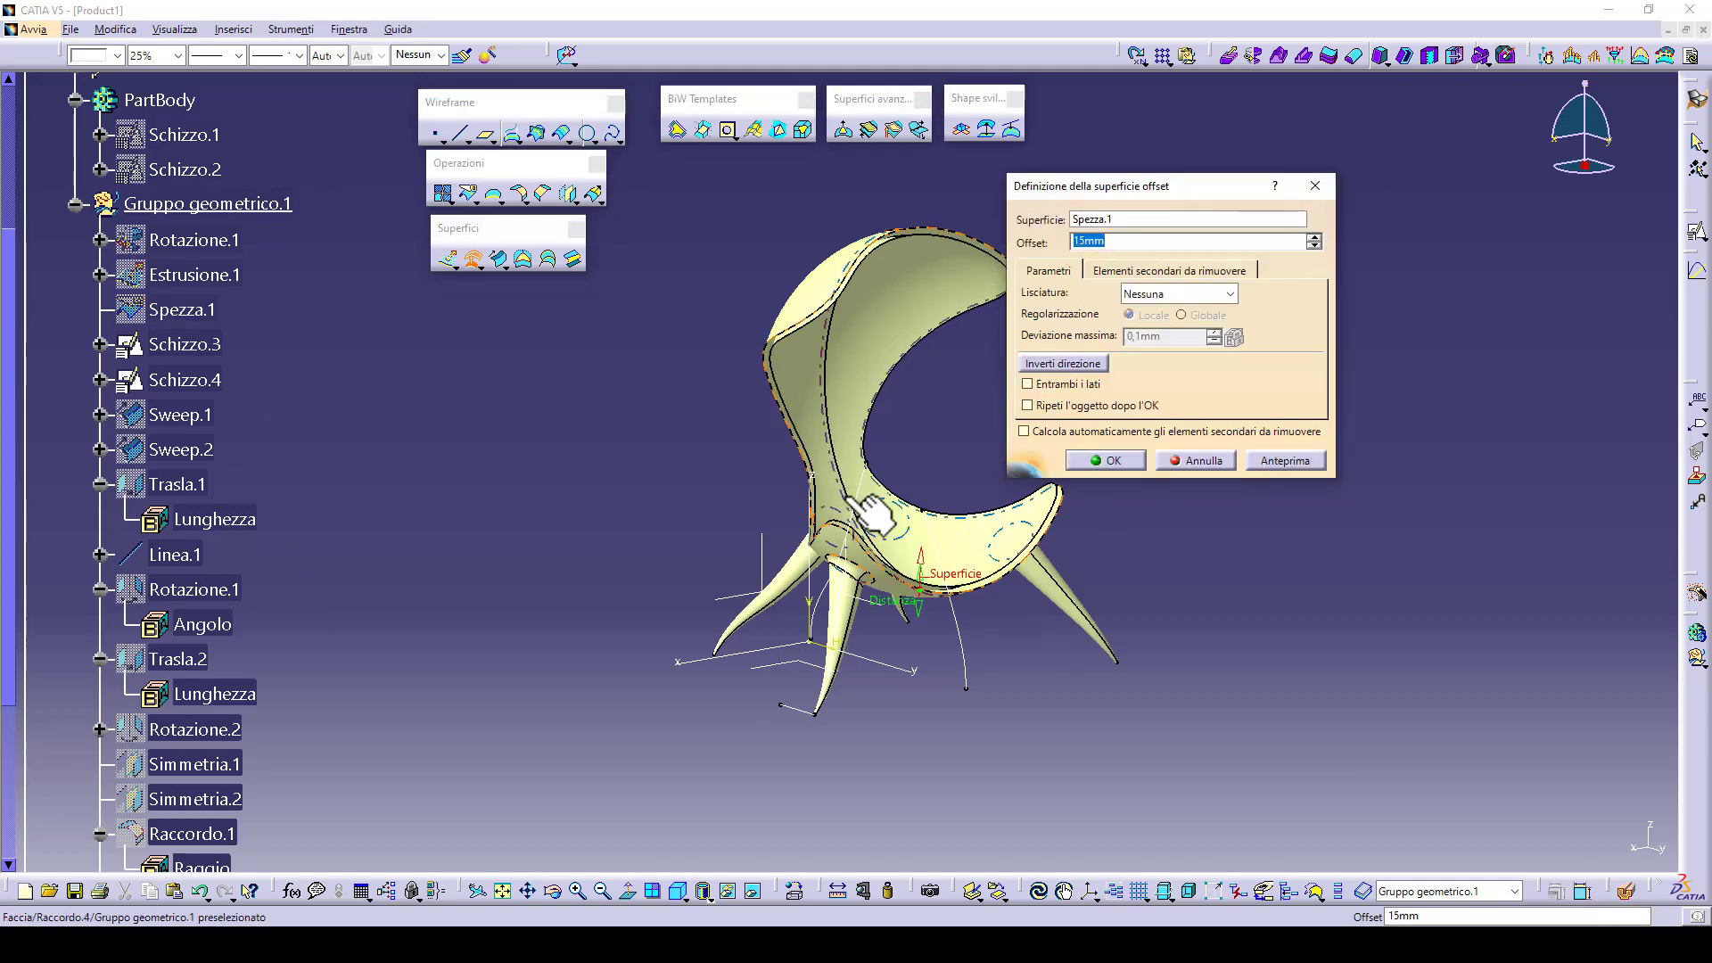
pyautogui.moveTo(889, 566); pyautogui.dragTo(861, 498, button='middle')
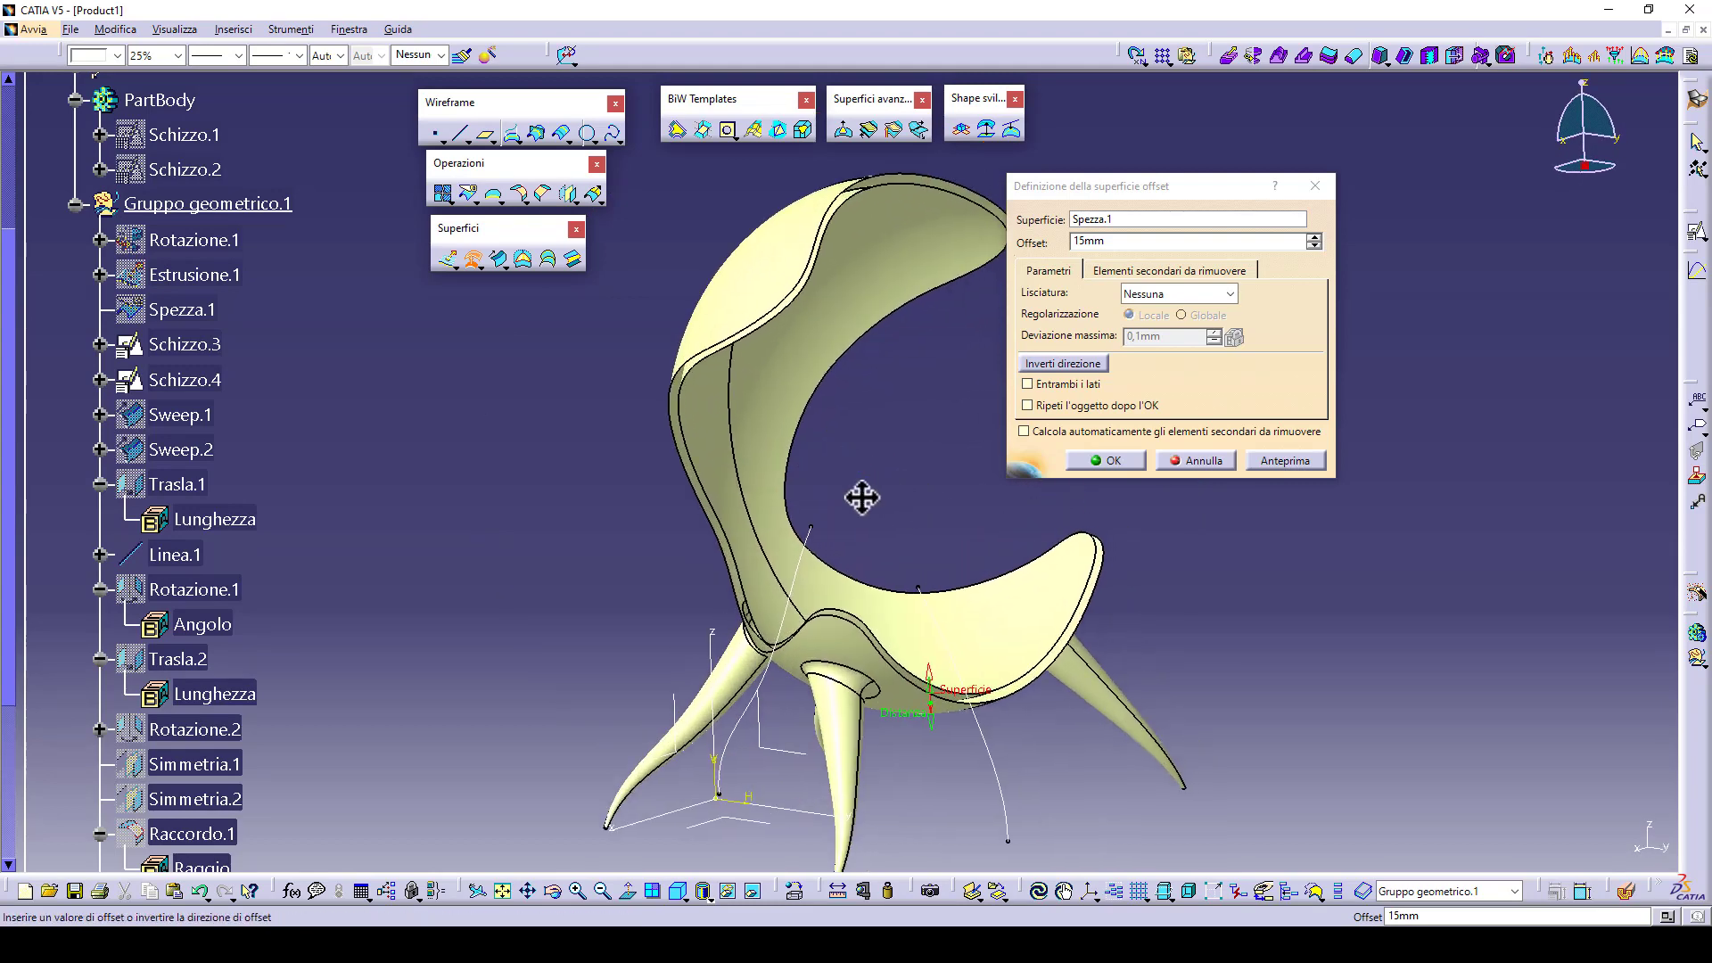
pyautogui.click(1098, 468)
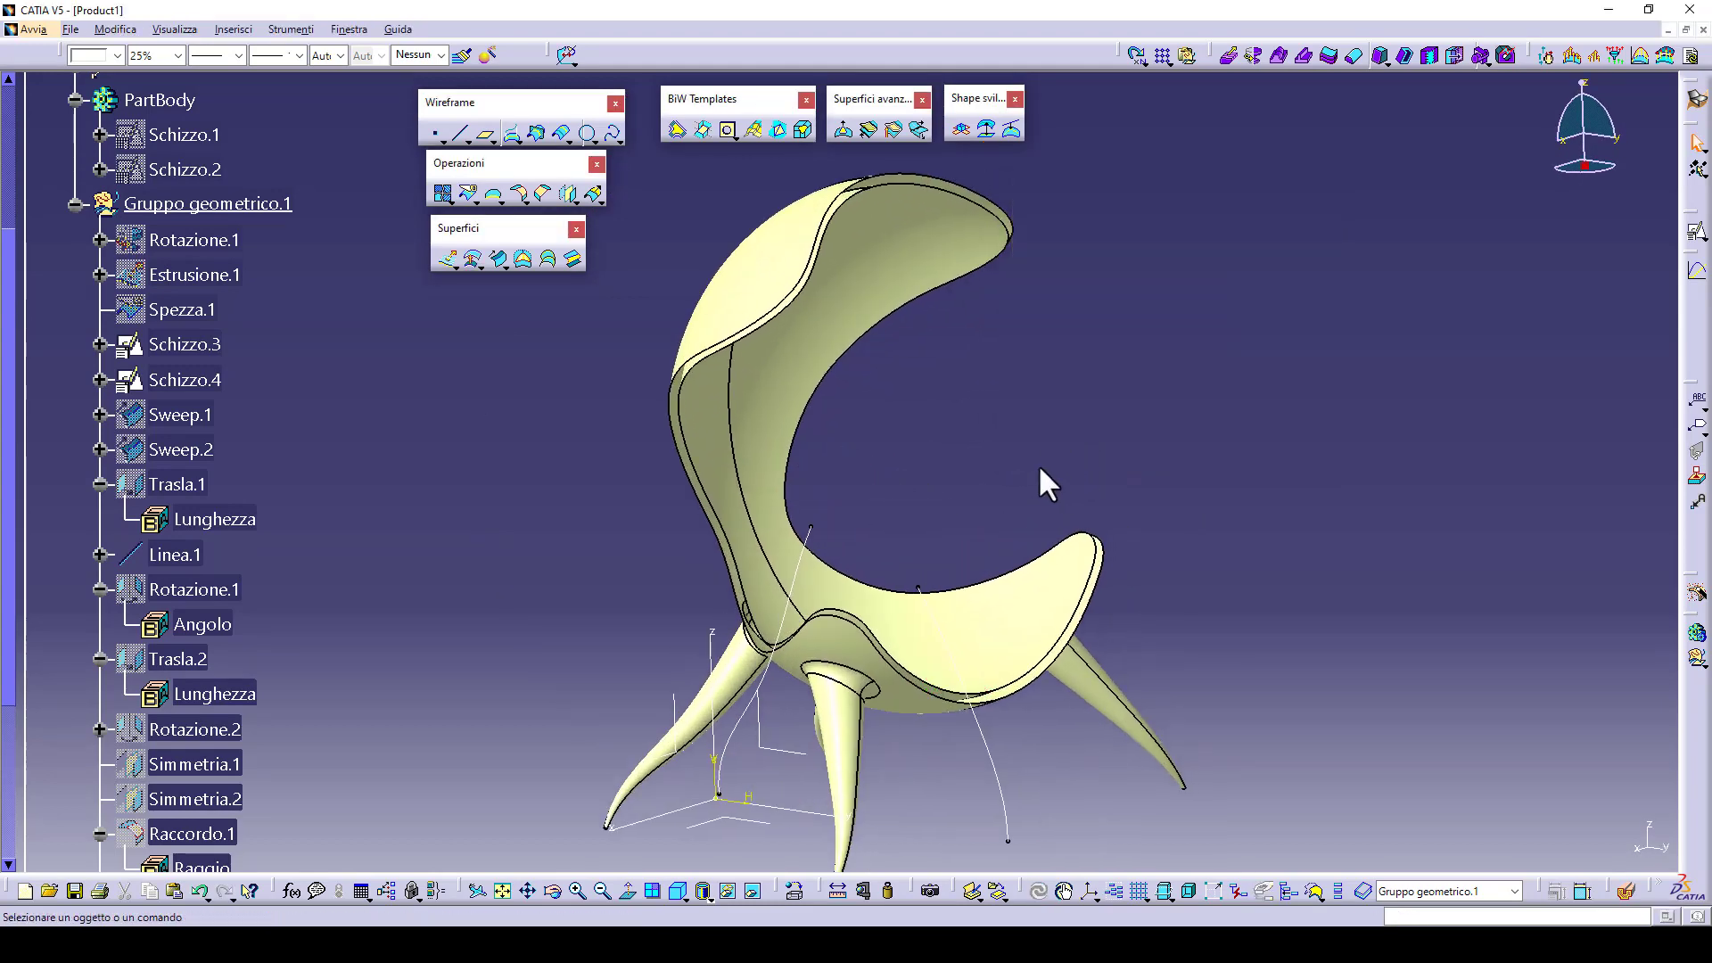
pyautogui.moveTo(1048, 484); pyautogui.dragTo(986, 485, button='middle')
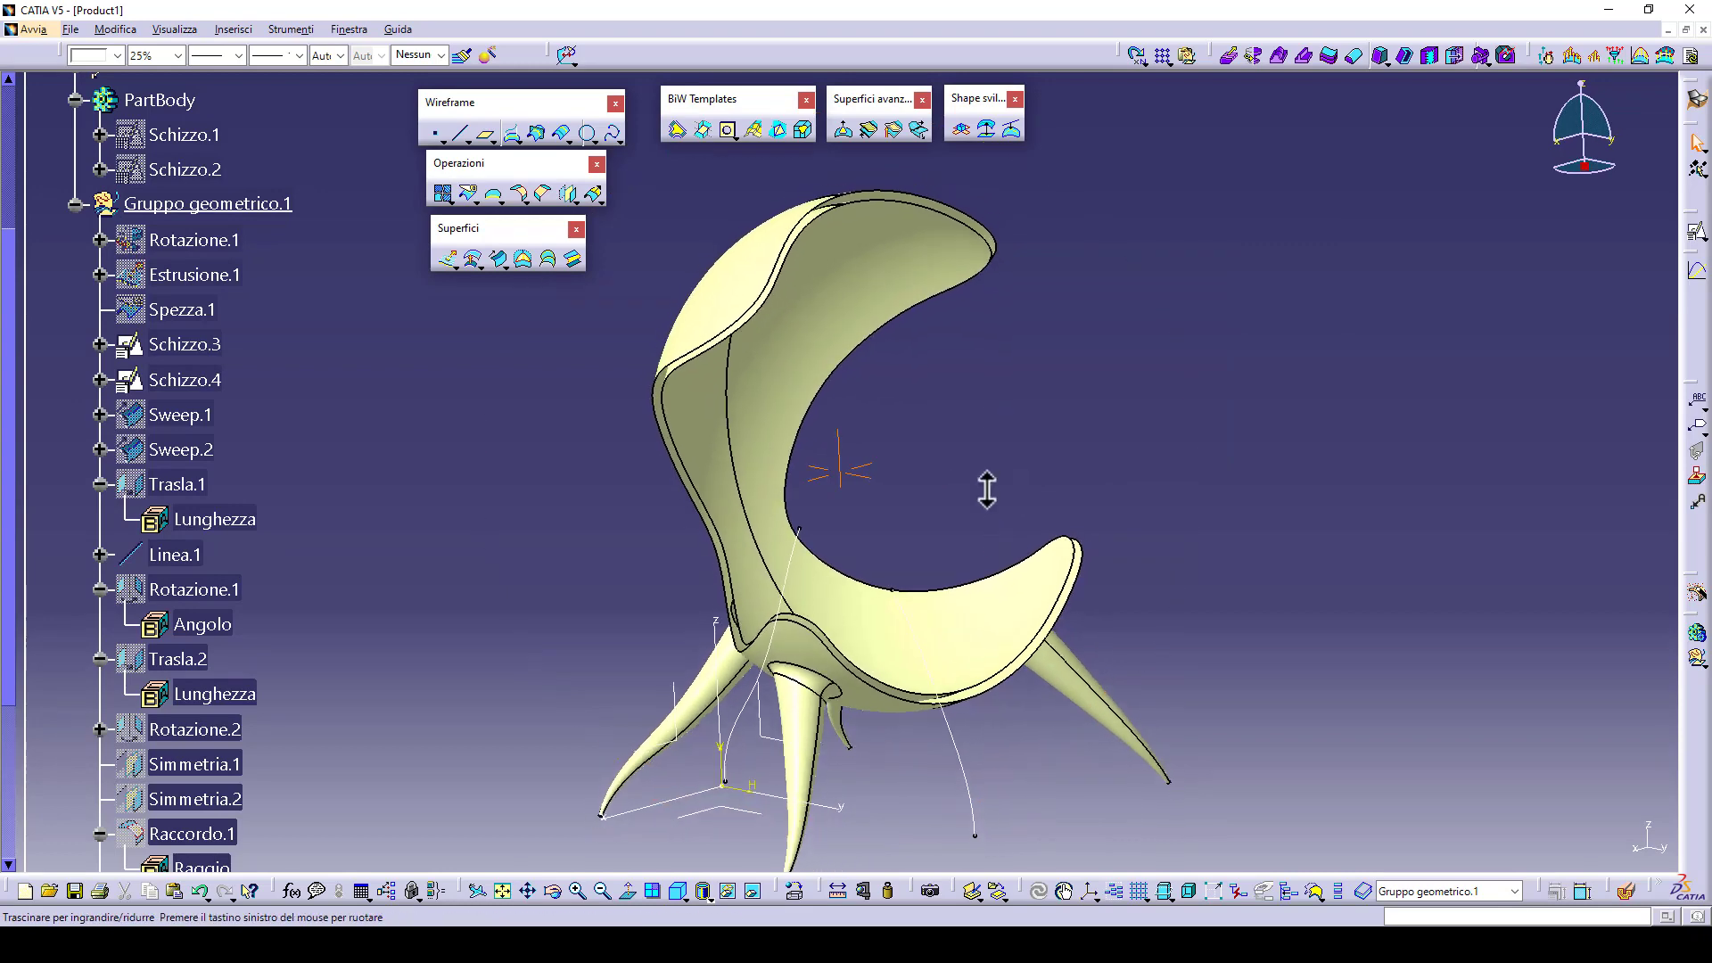
# - Extract boundary curves from the Offset.1 rim and the Raccordo.4 filleted seat edge
pyautogui.click(494, 195)
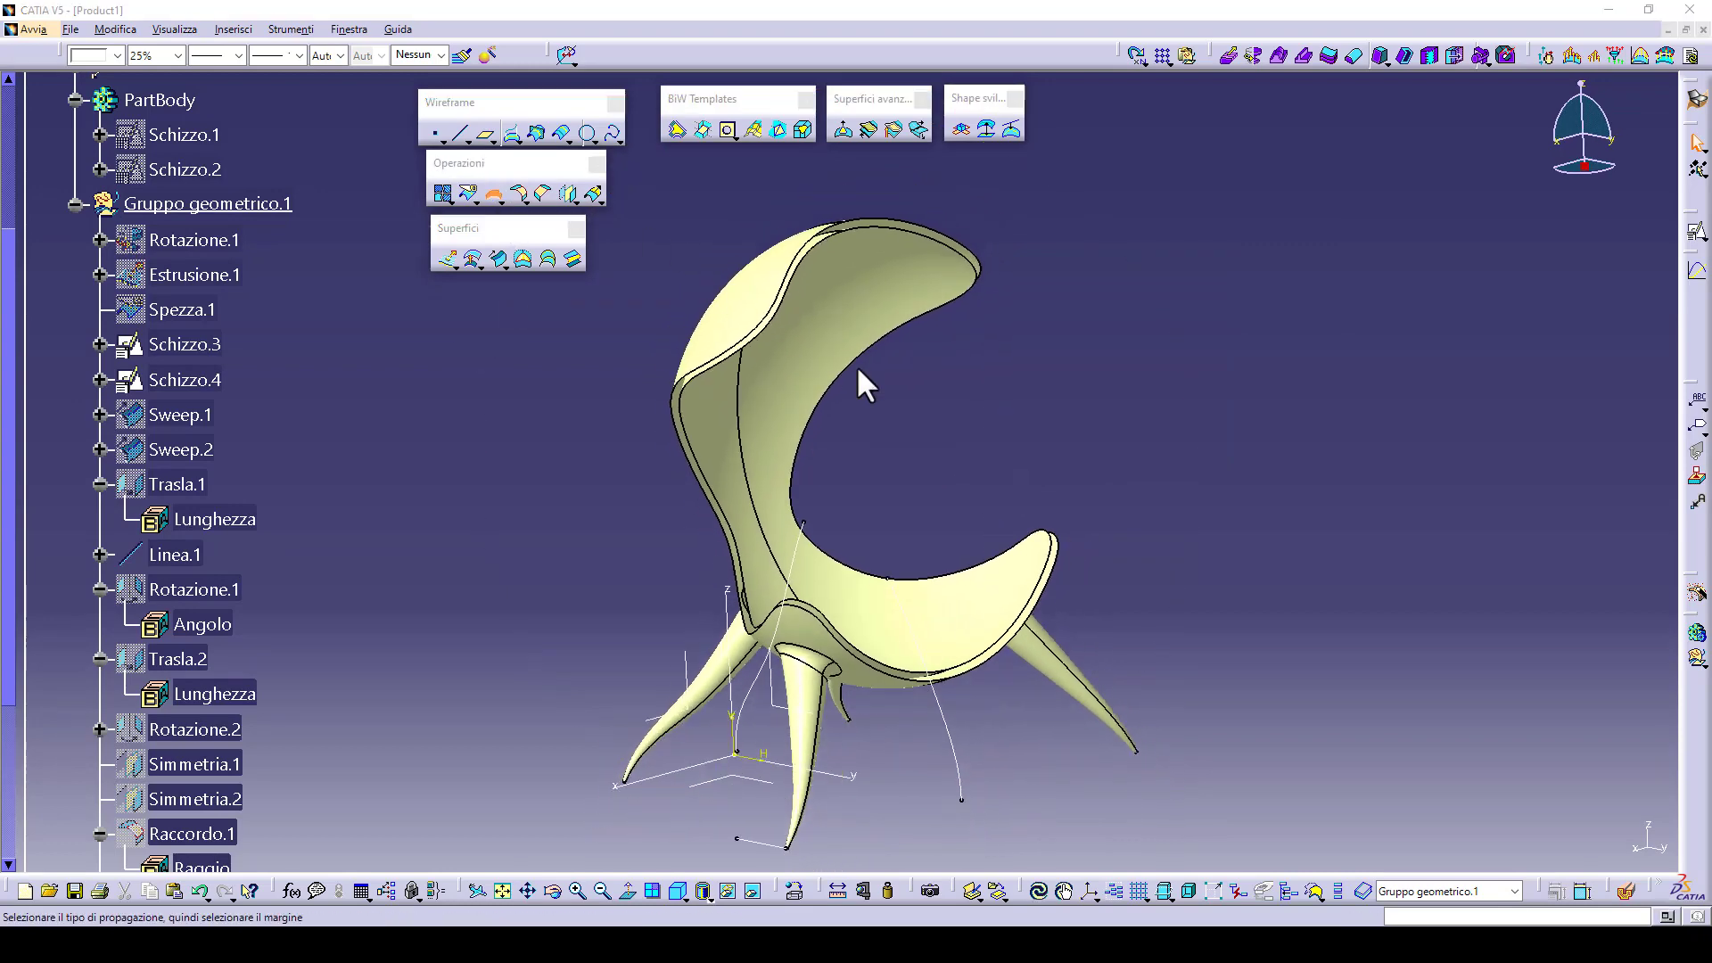
pyautogui.click(908, 332)
pyautogui.click(383, 361)
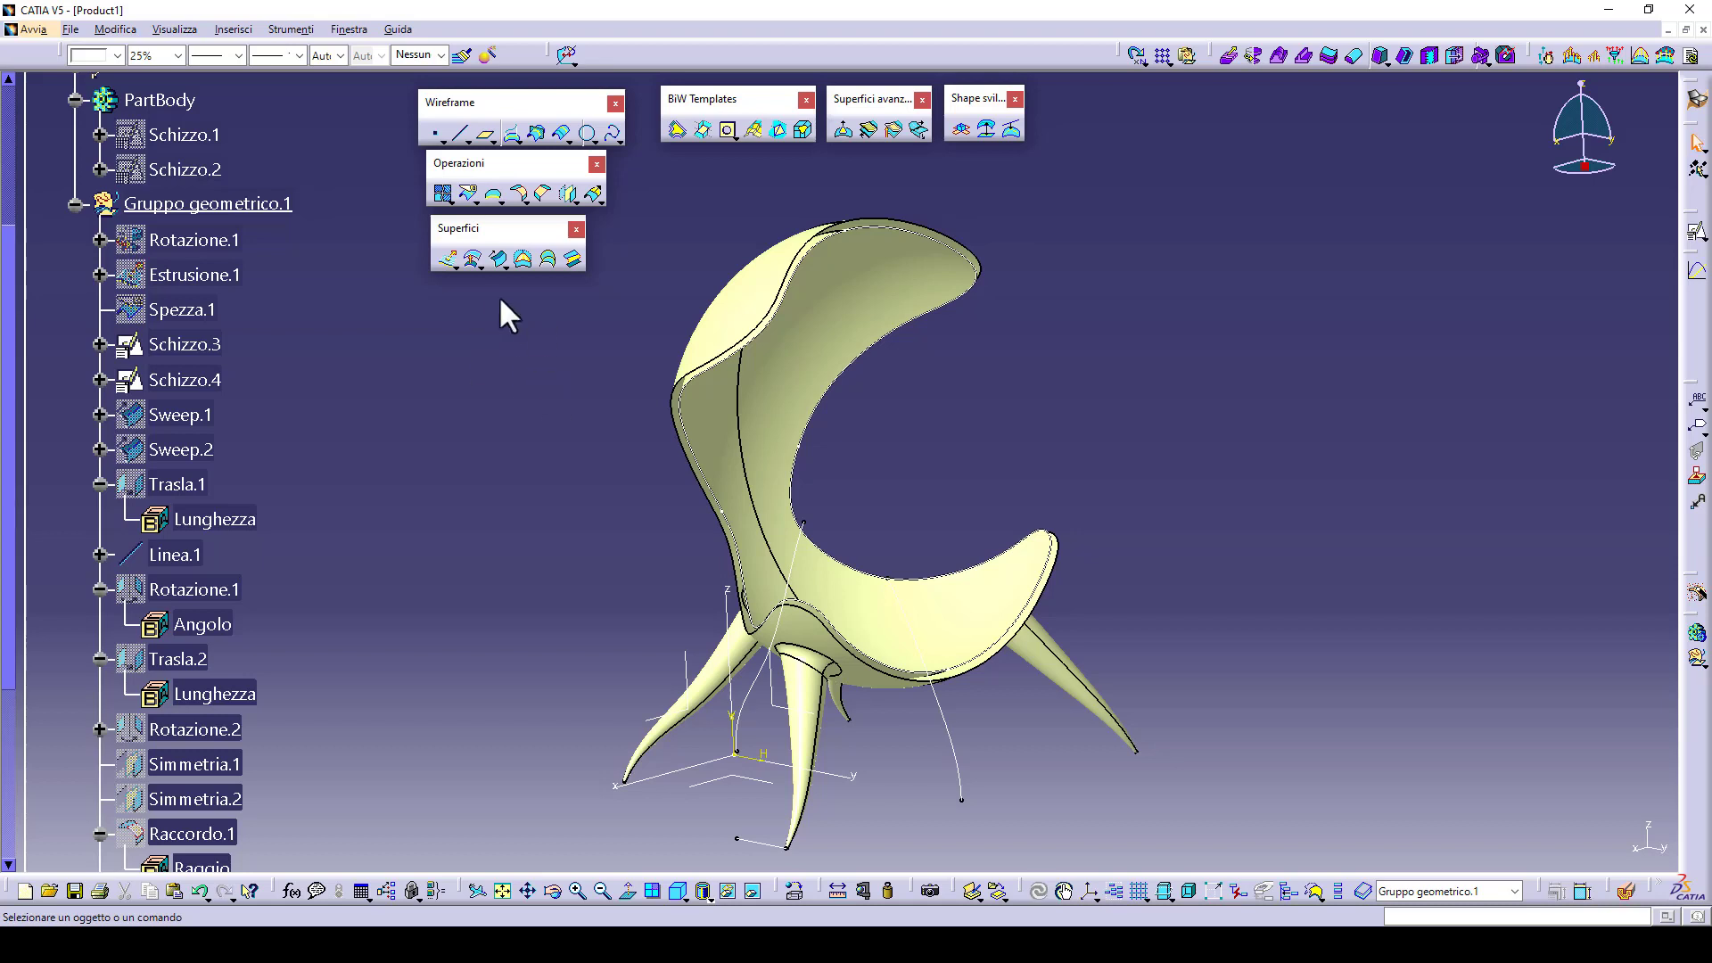
pyautogui.click(494, 195)
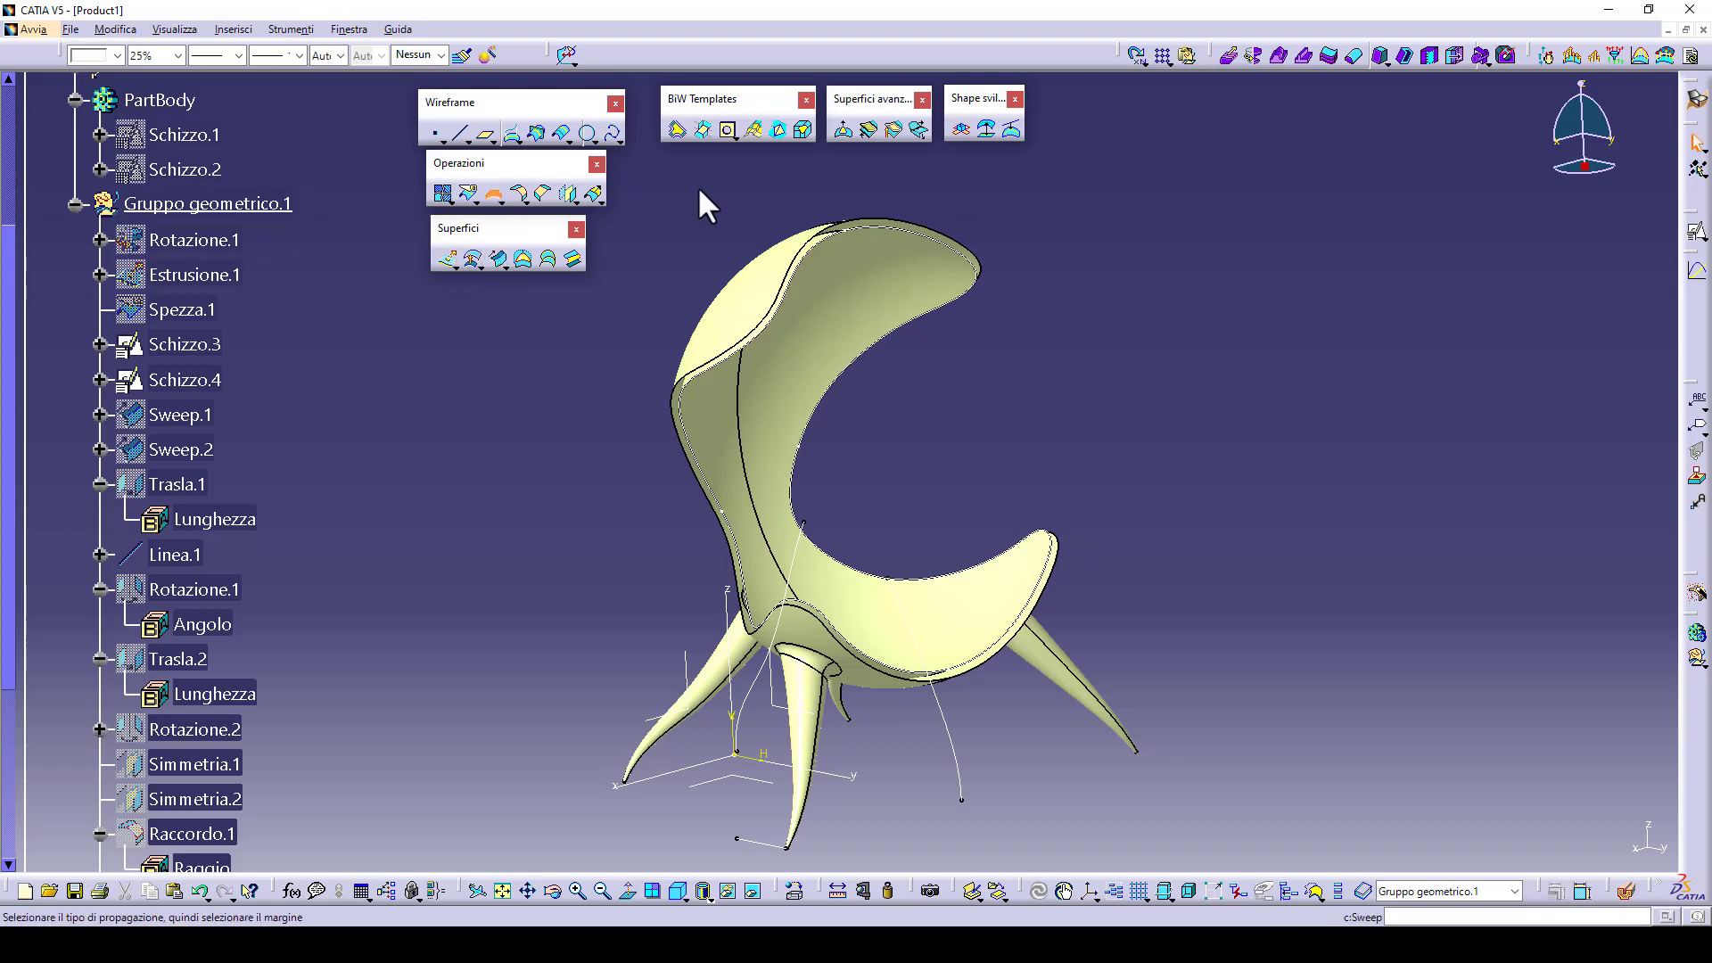
pyautogui.click(936, 239)
pyautogui.click(352, 356)
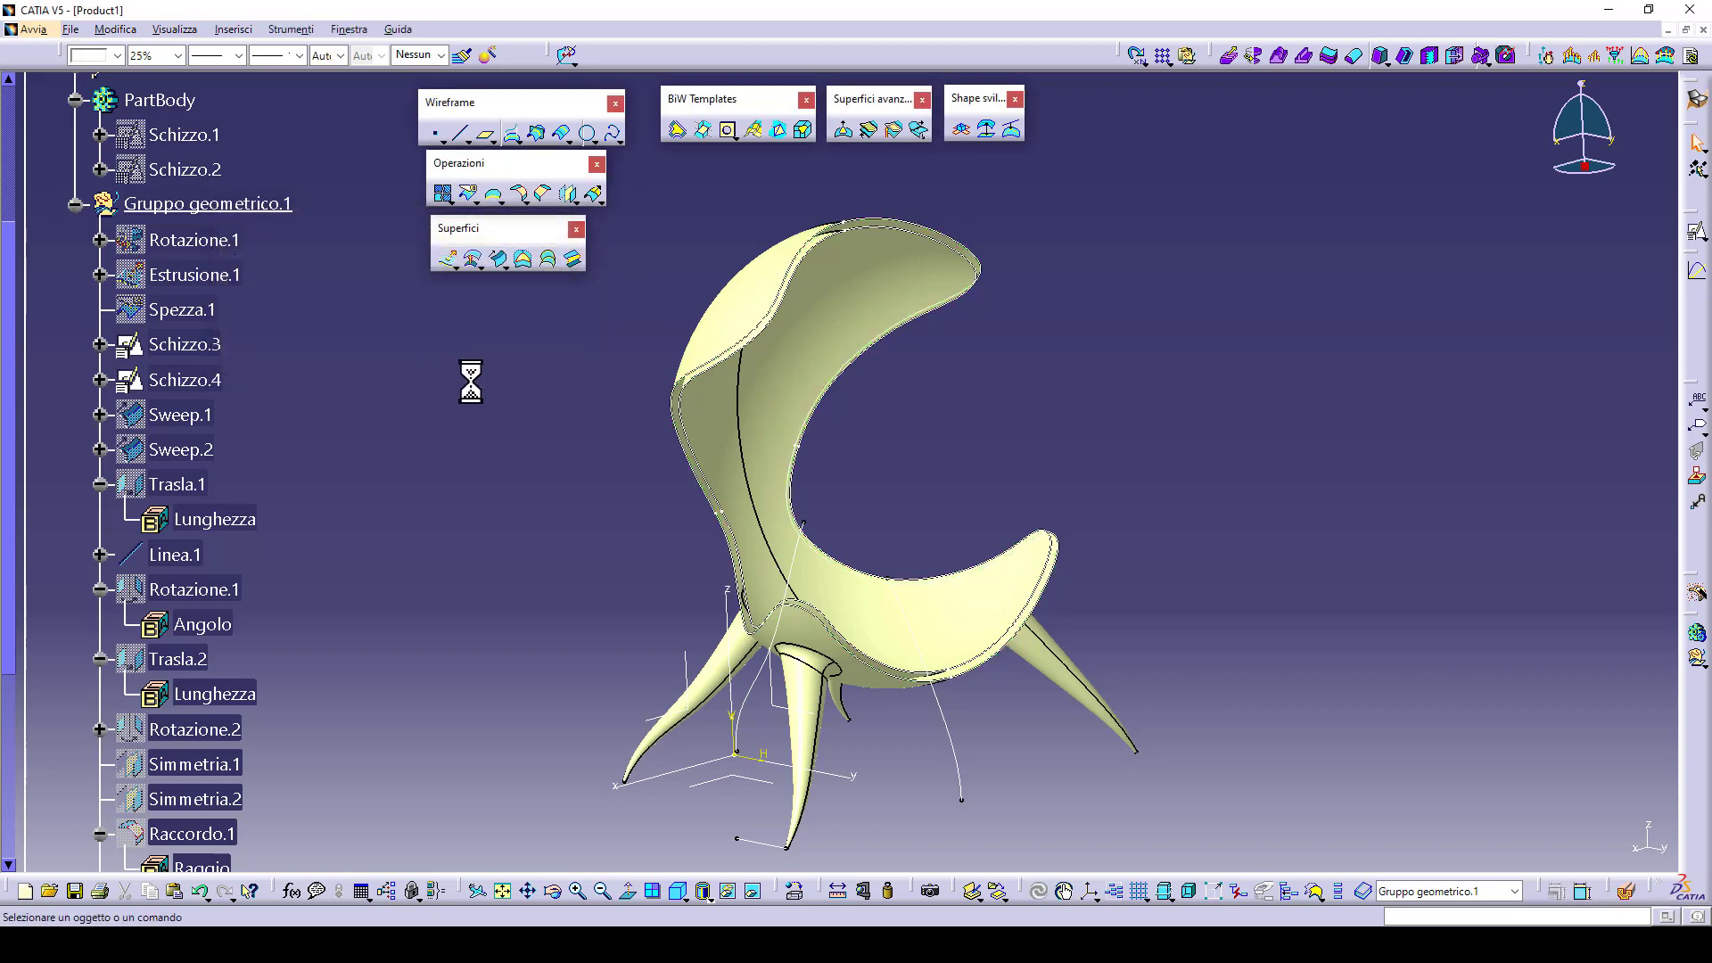
# - Define a blend from Bordo.2 to Bordo.1 with Raccordo.4 and Offset.1 as supports
pyautogui.click(571, 260)
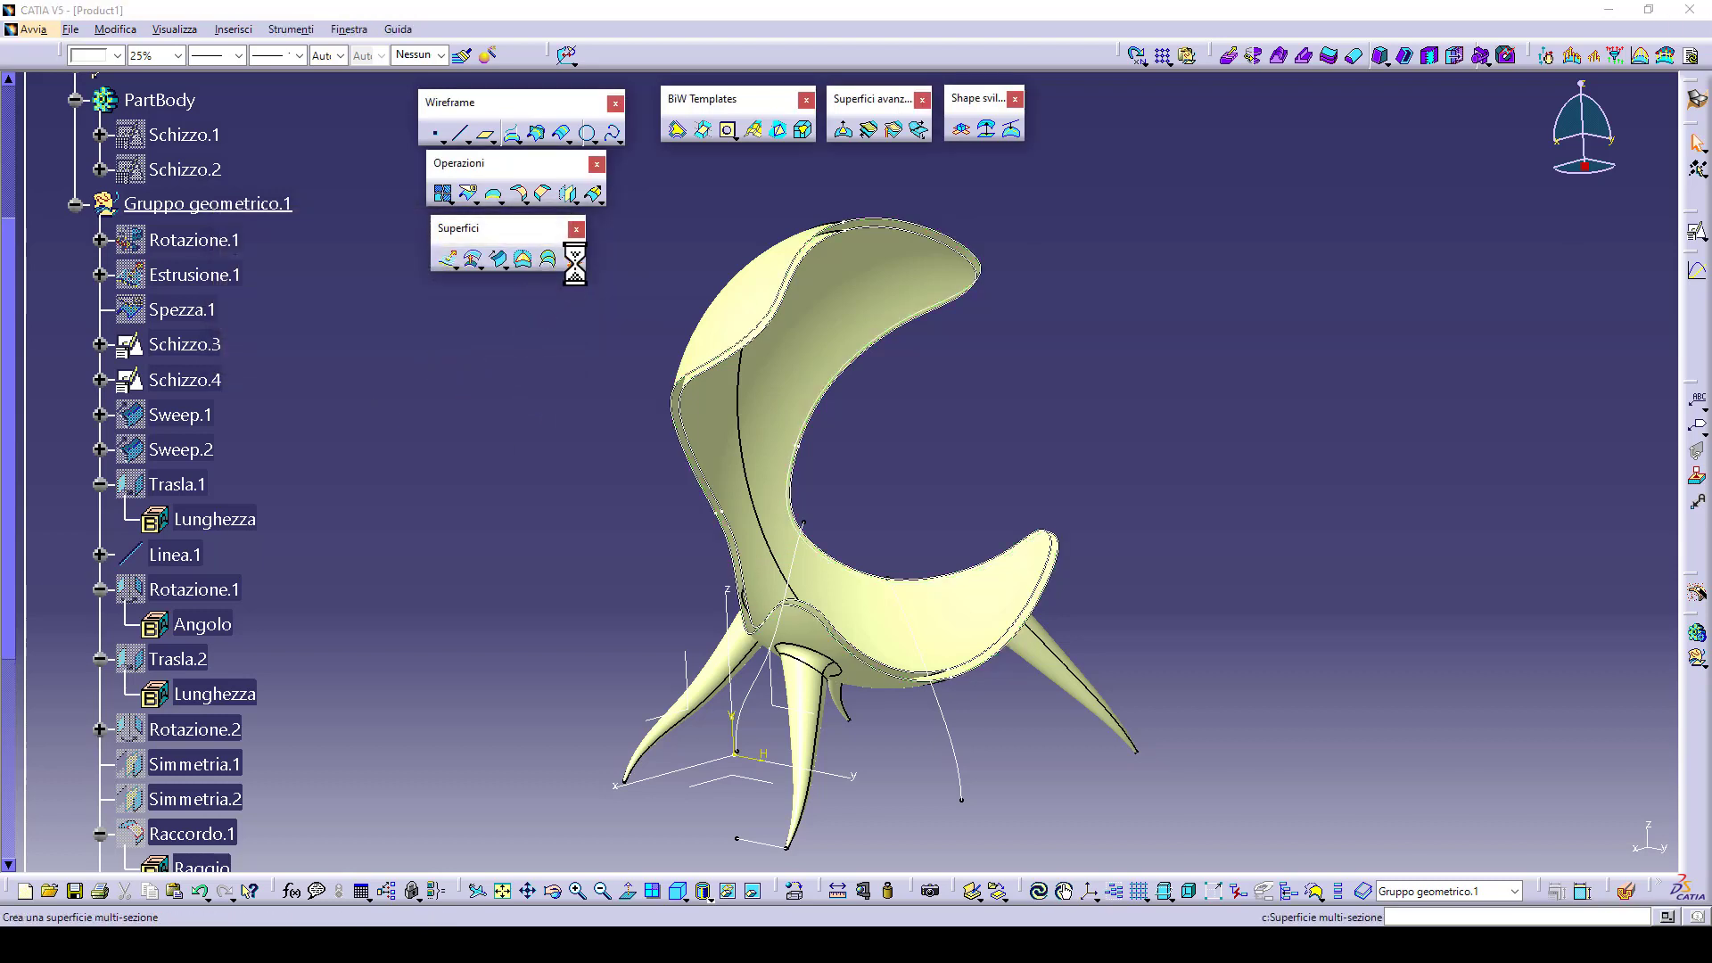
pyautogui.click(896, 218)
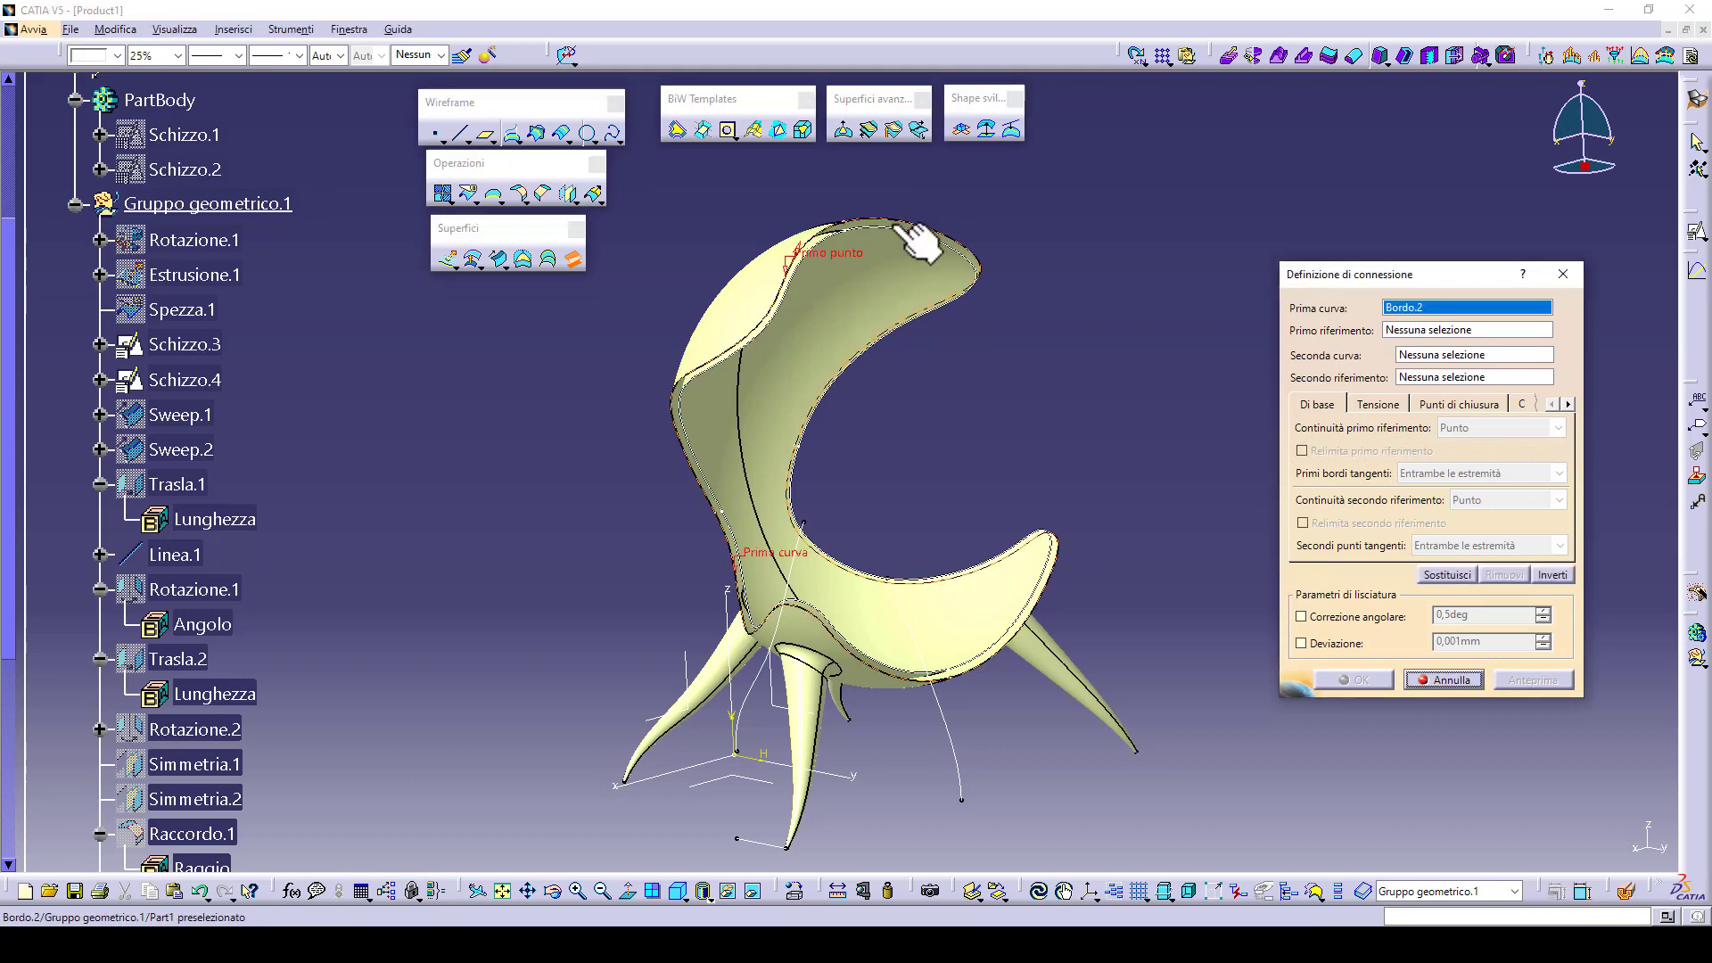
pyautogui.click(895, 226)
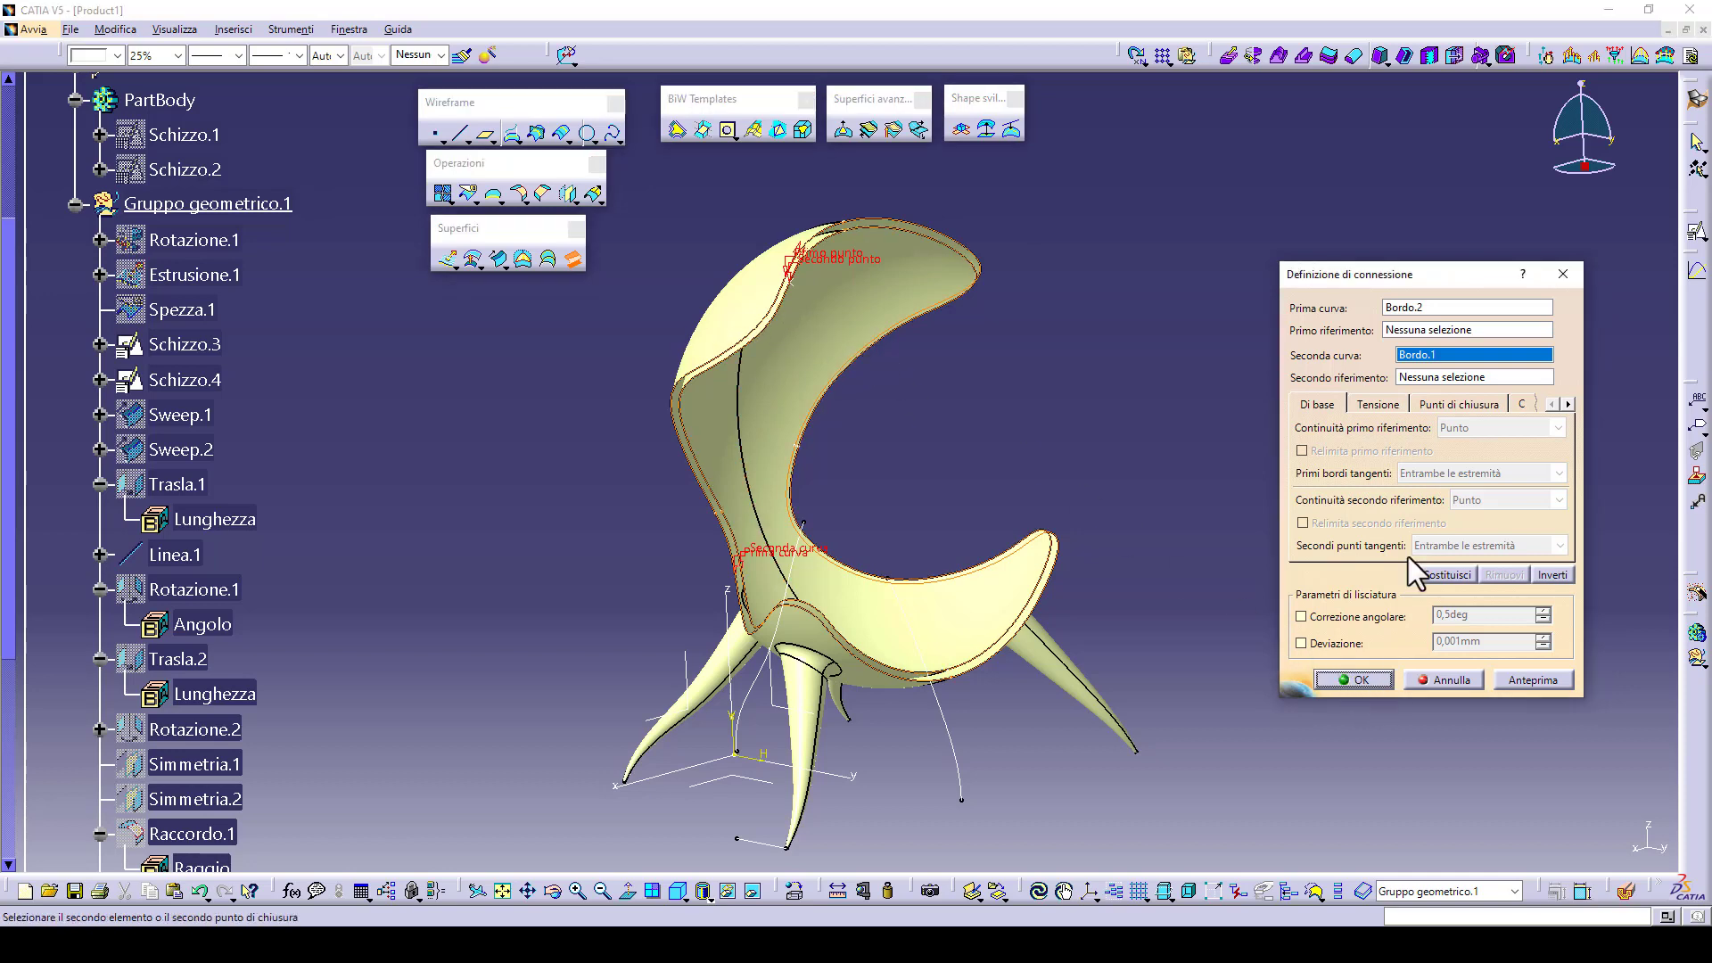
pyautogui.click(1387, 332)
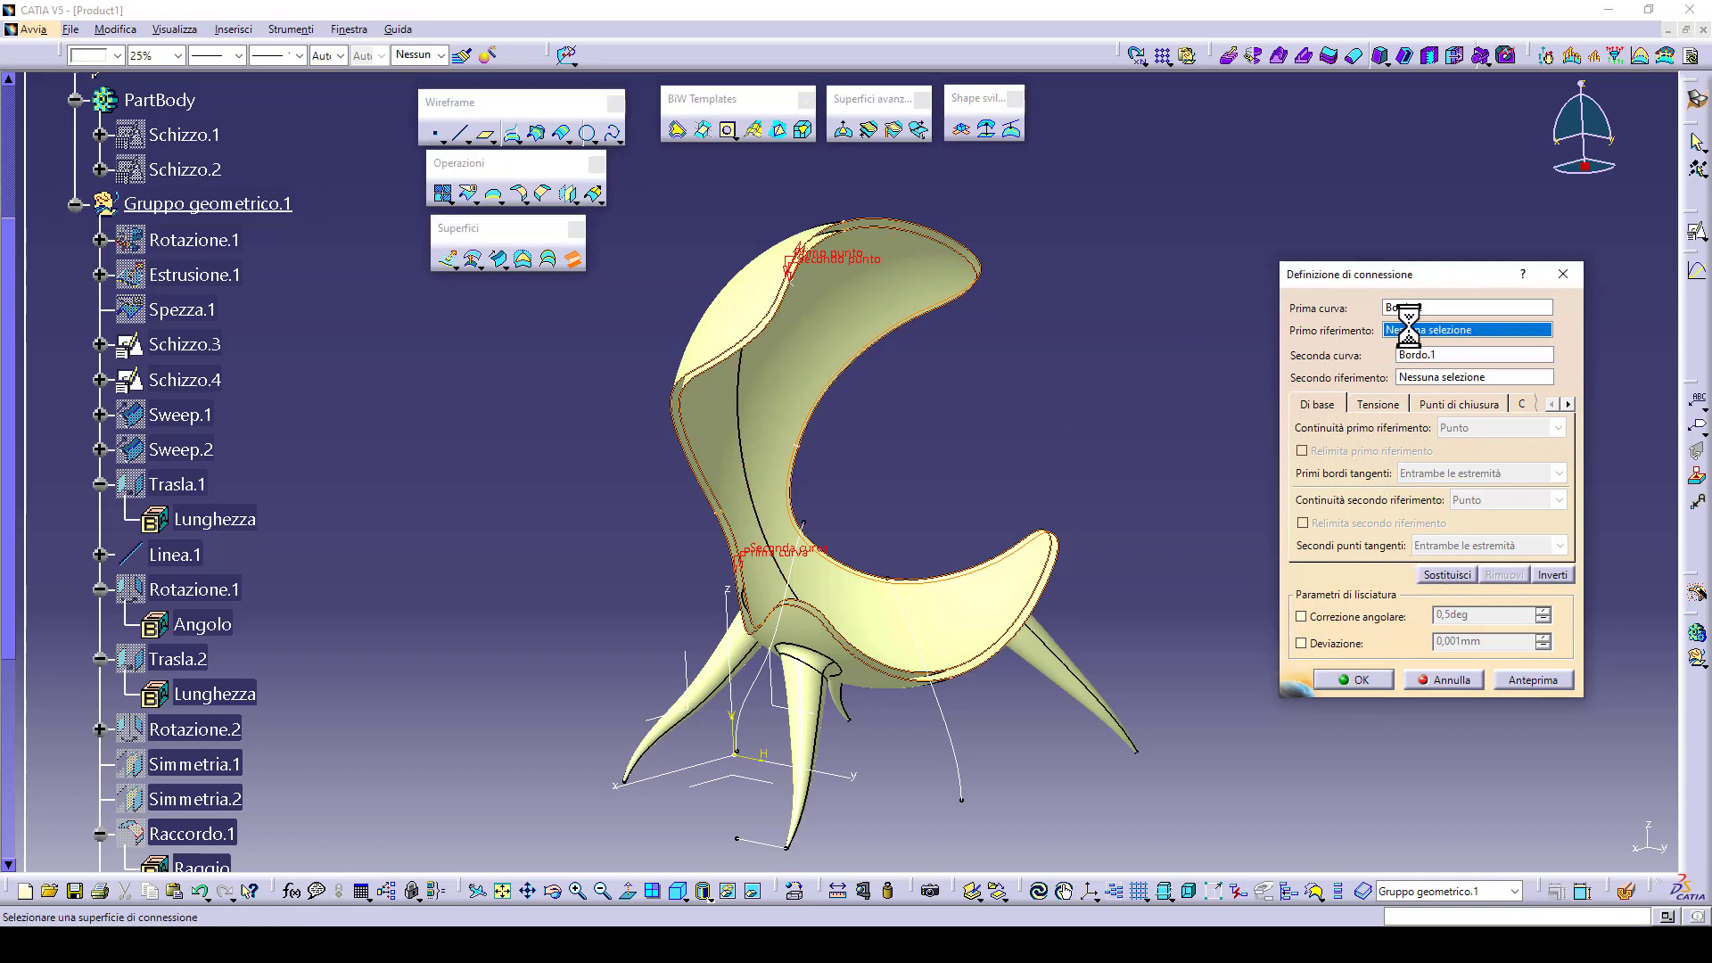
pyautogui.click(754, 309)
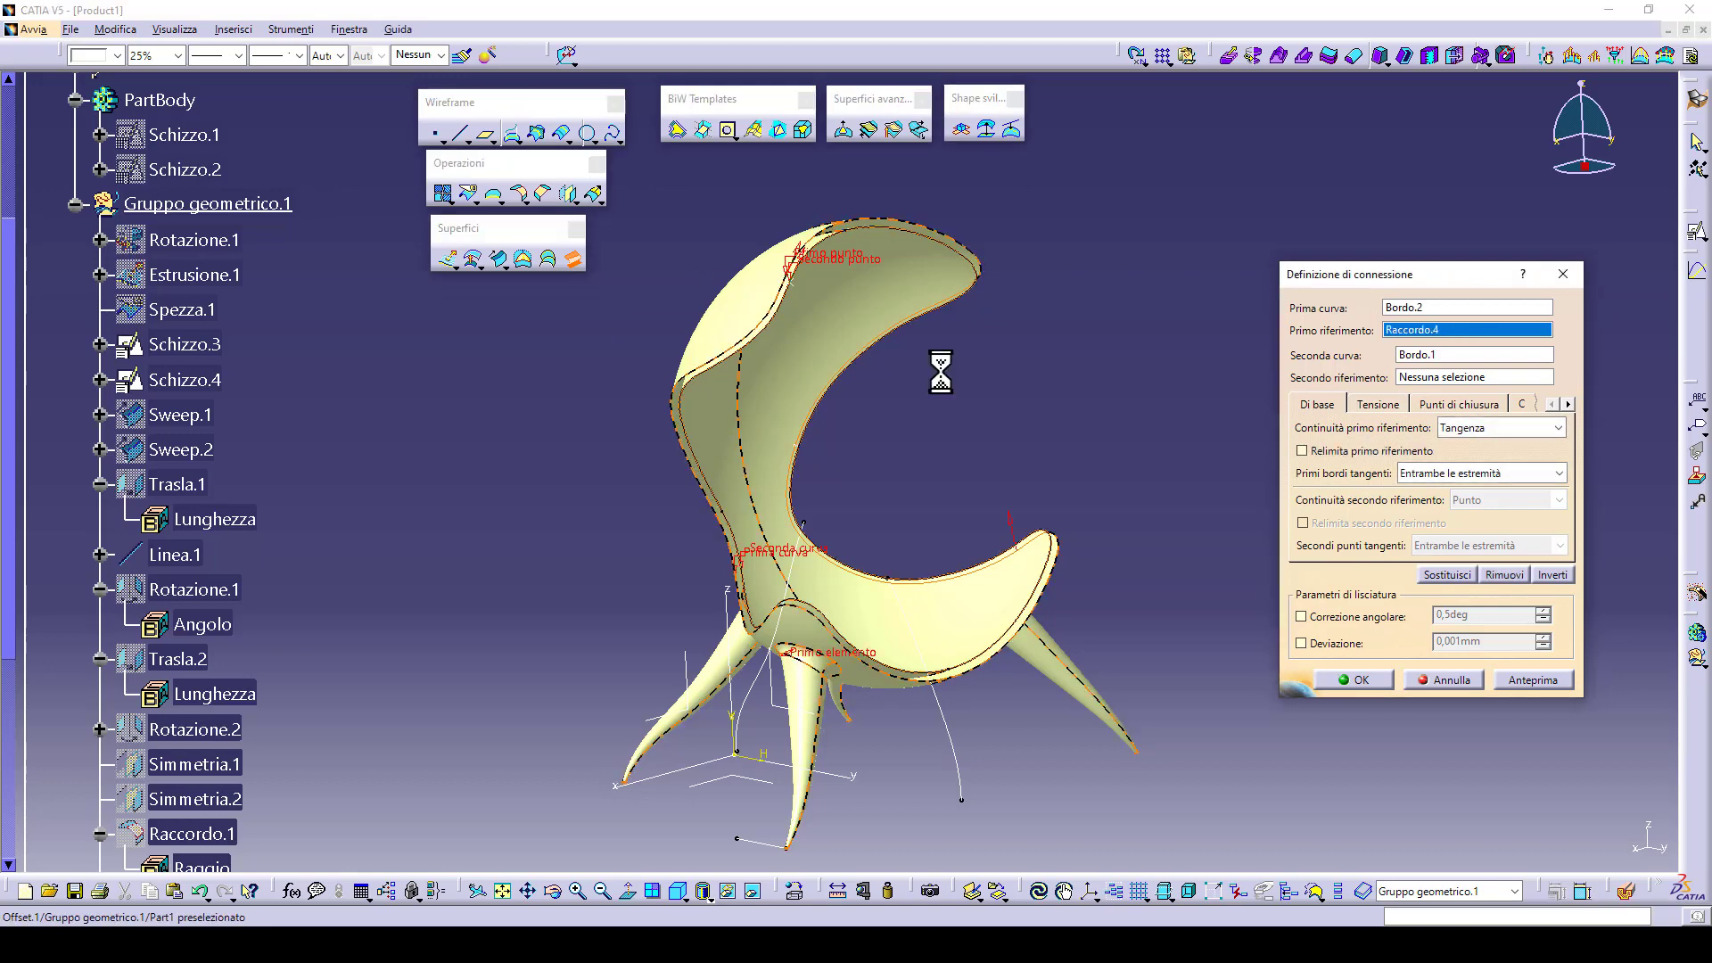
pyautogui.click(1430, 378)
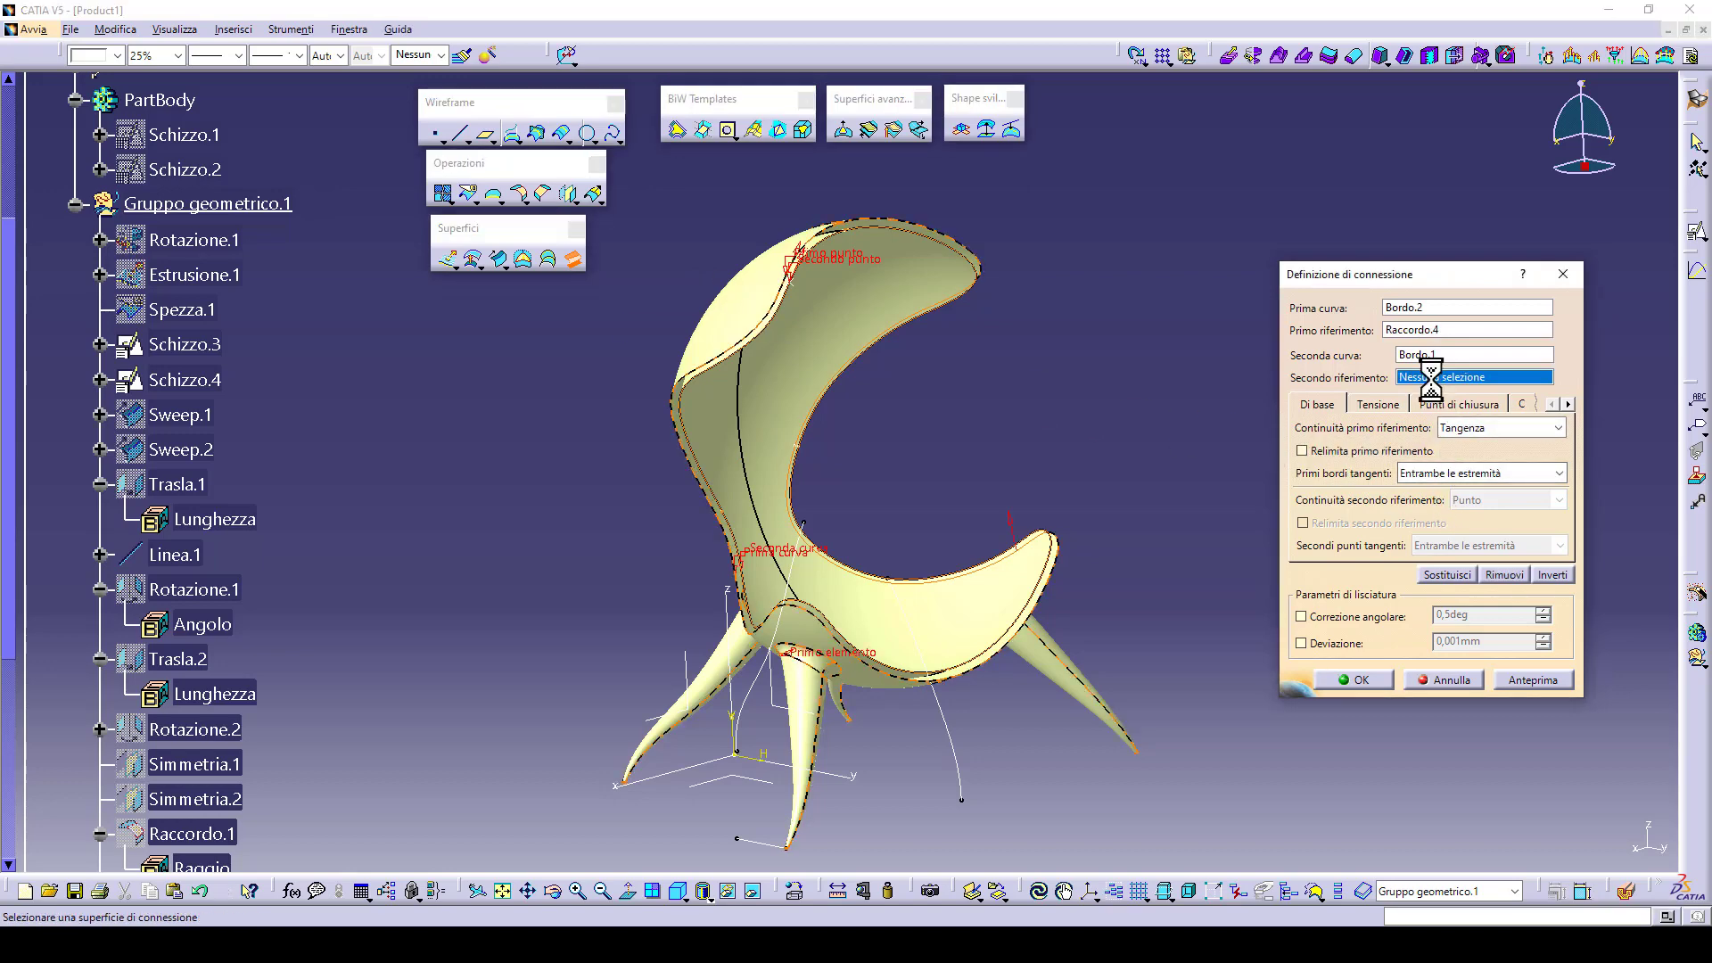
pyautogui.click(891, 286)
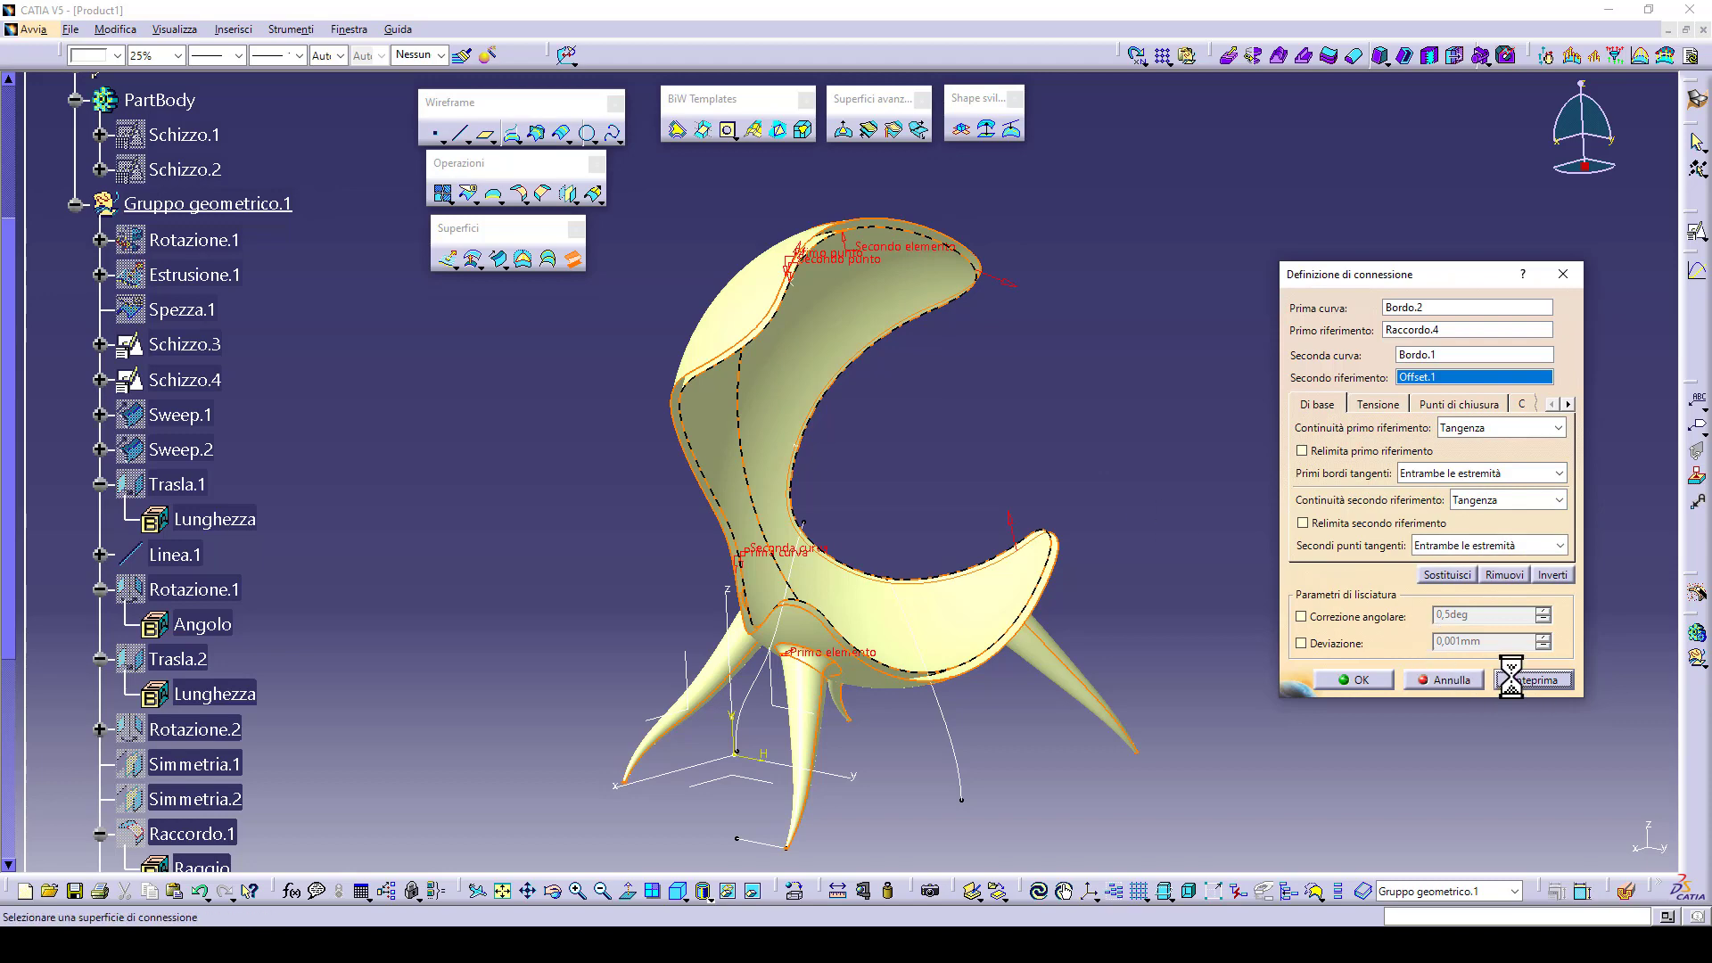
# - Set curvature continuity on both blend references and view the whole chair
pyautogui.moveTo(1057, 419); pyautogui.dragTo(981, 464, button='middle')
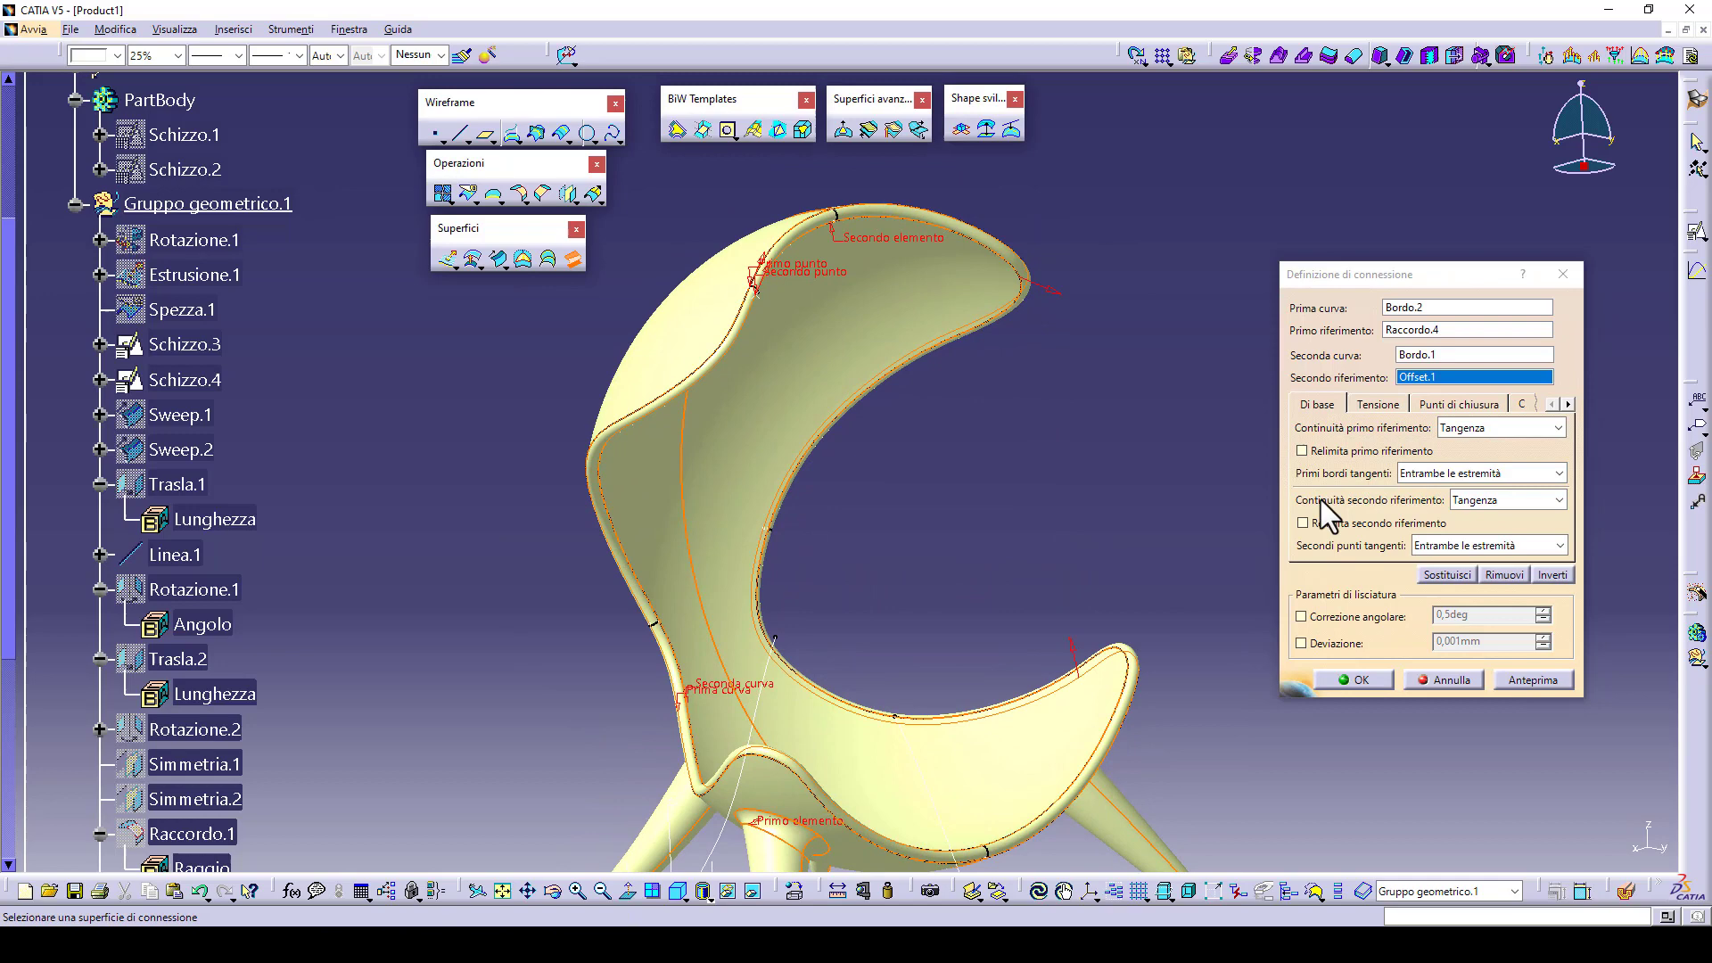
pyautogui.click(1522, 439)
pyautogui.click(1480, 468)
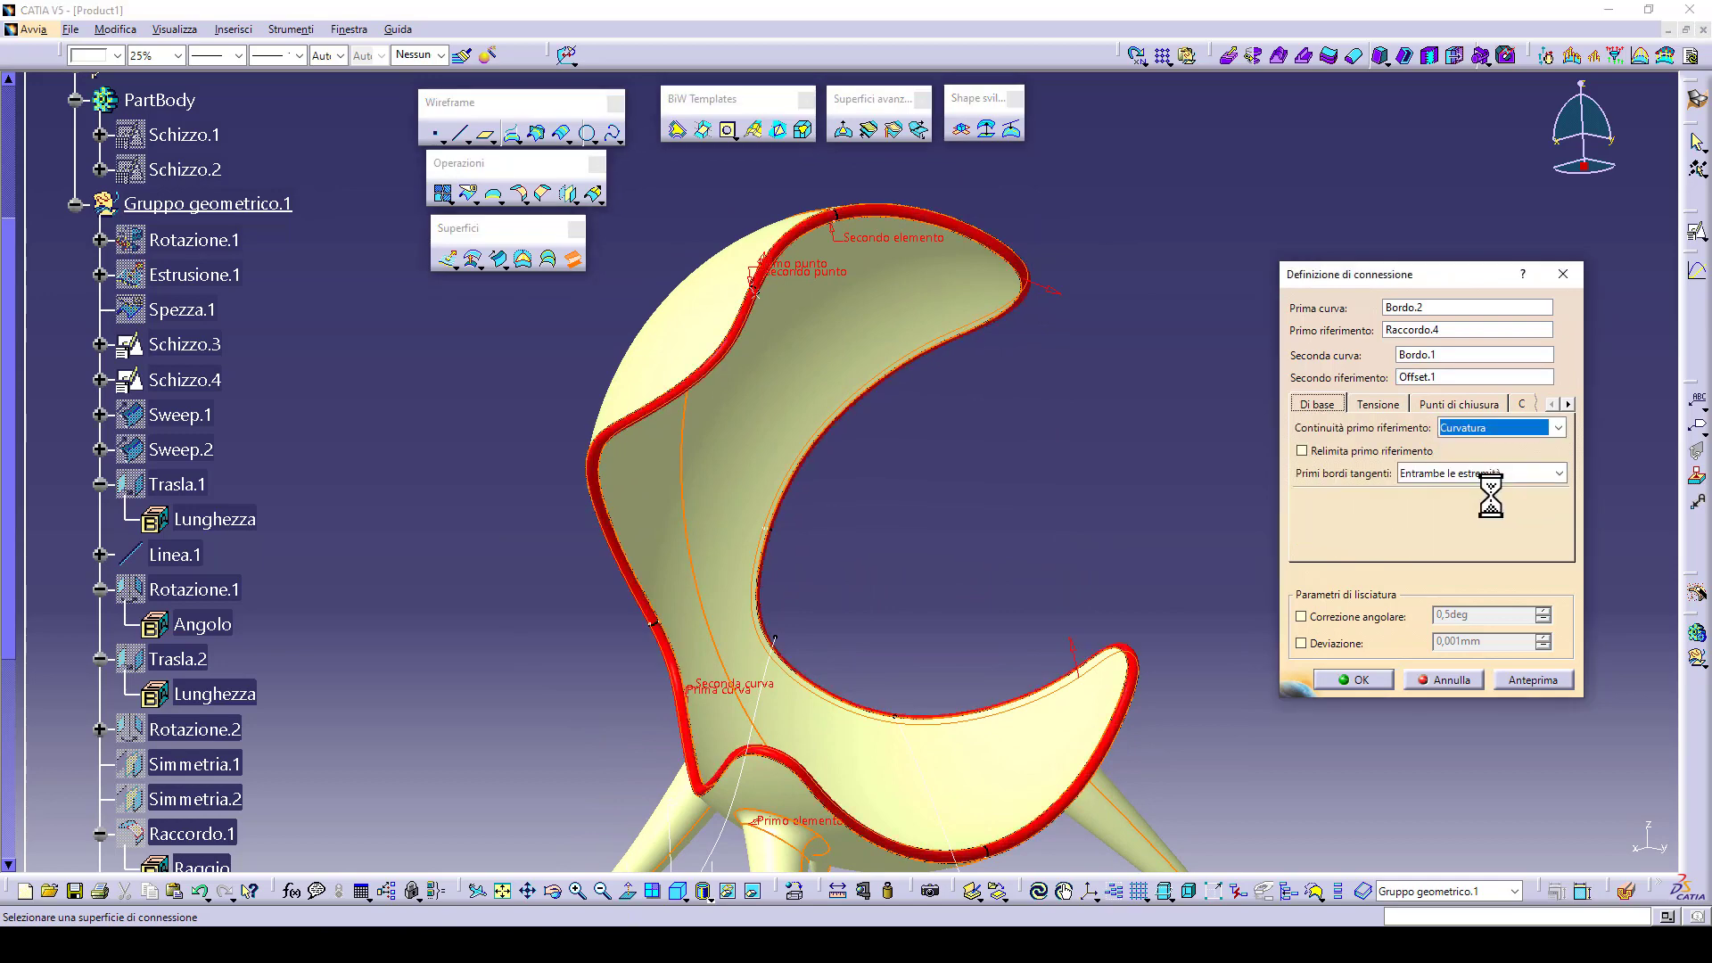
pyautogui.click(1507, 514)
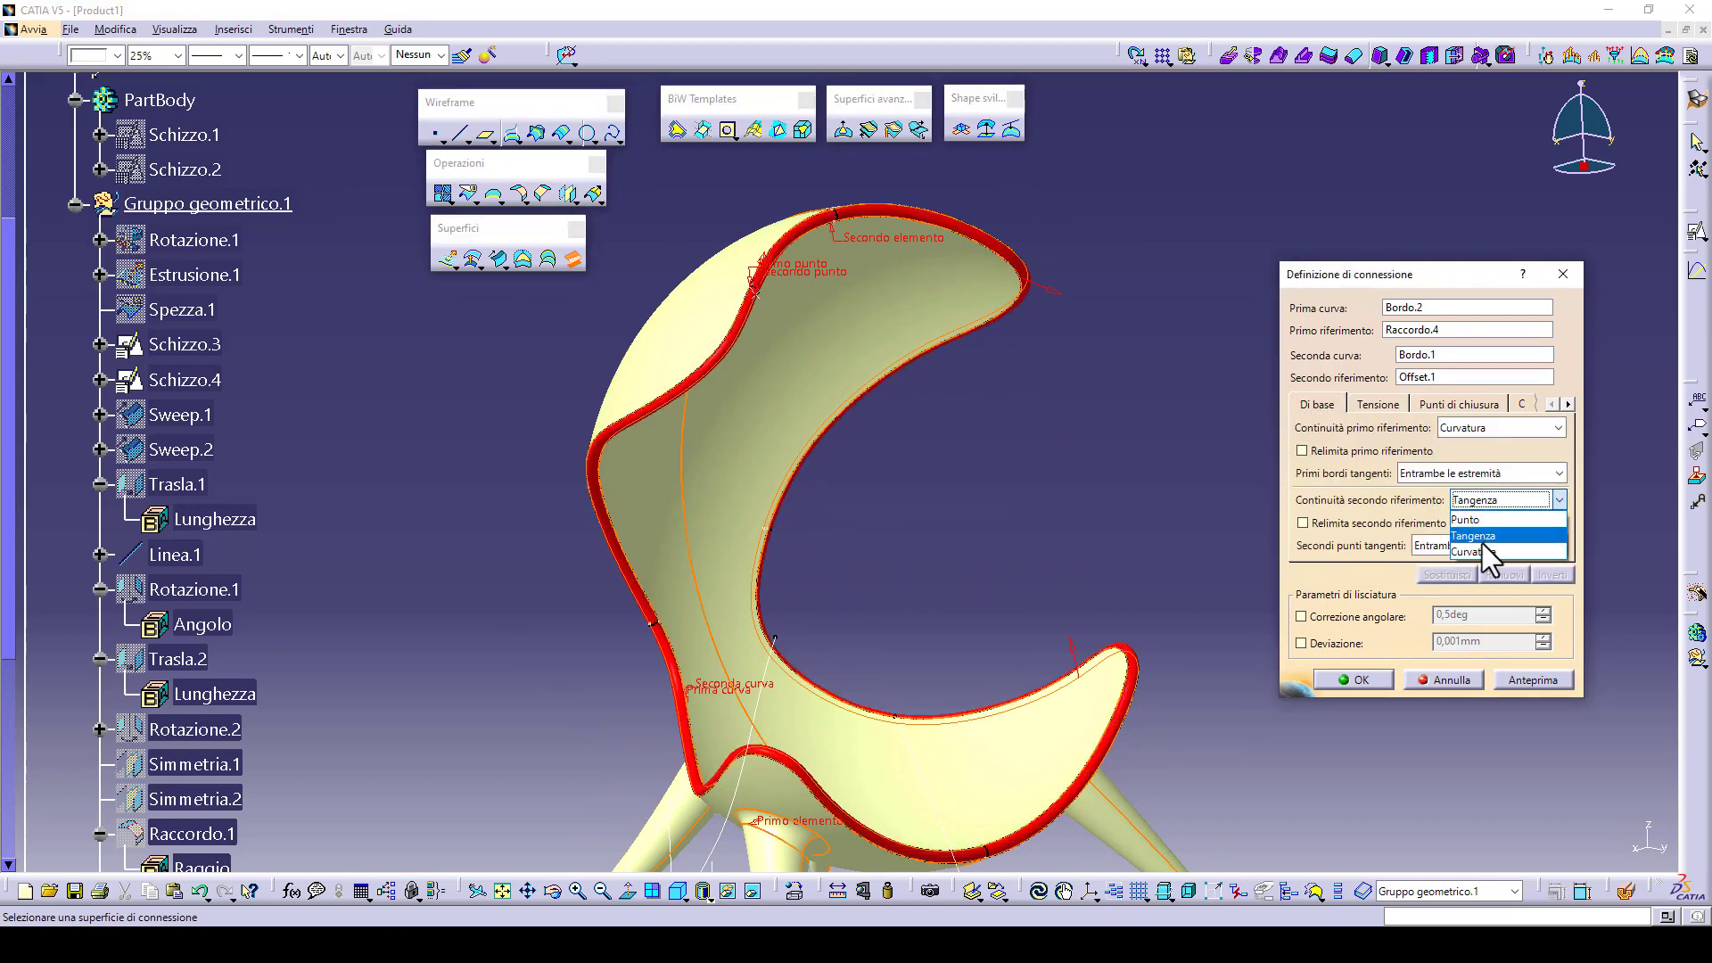
pyautogui.click(1480, 542)
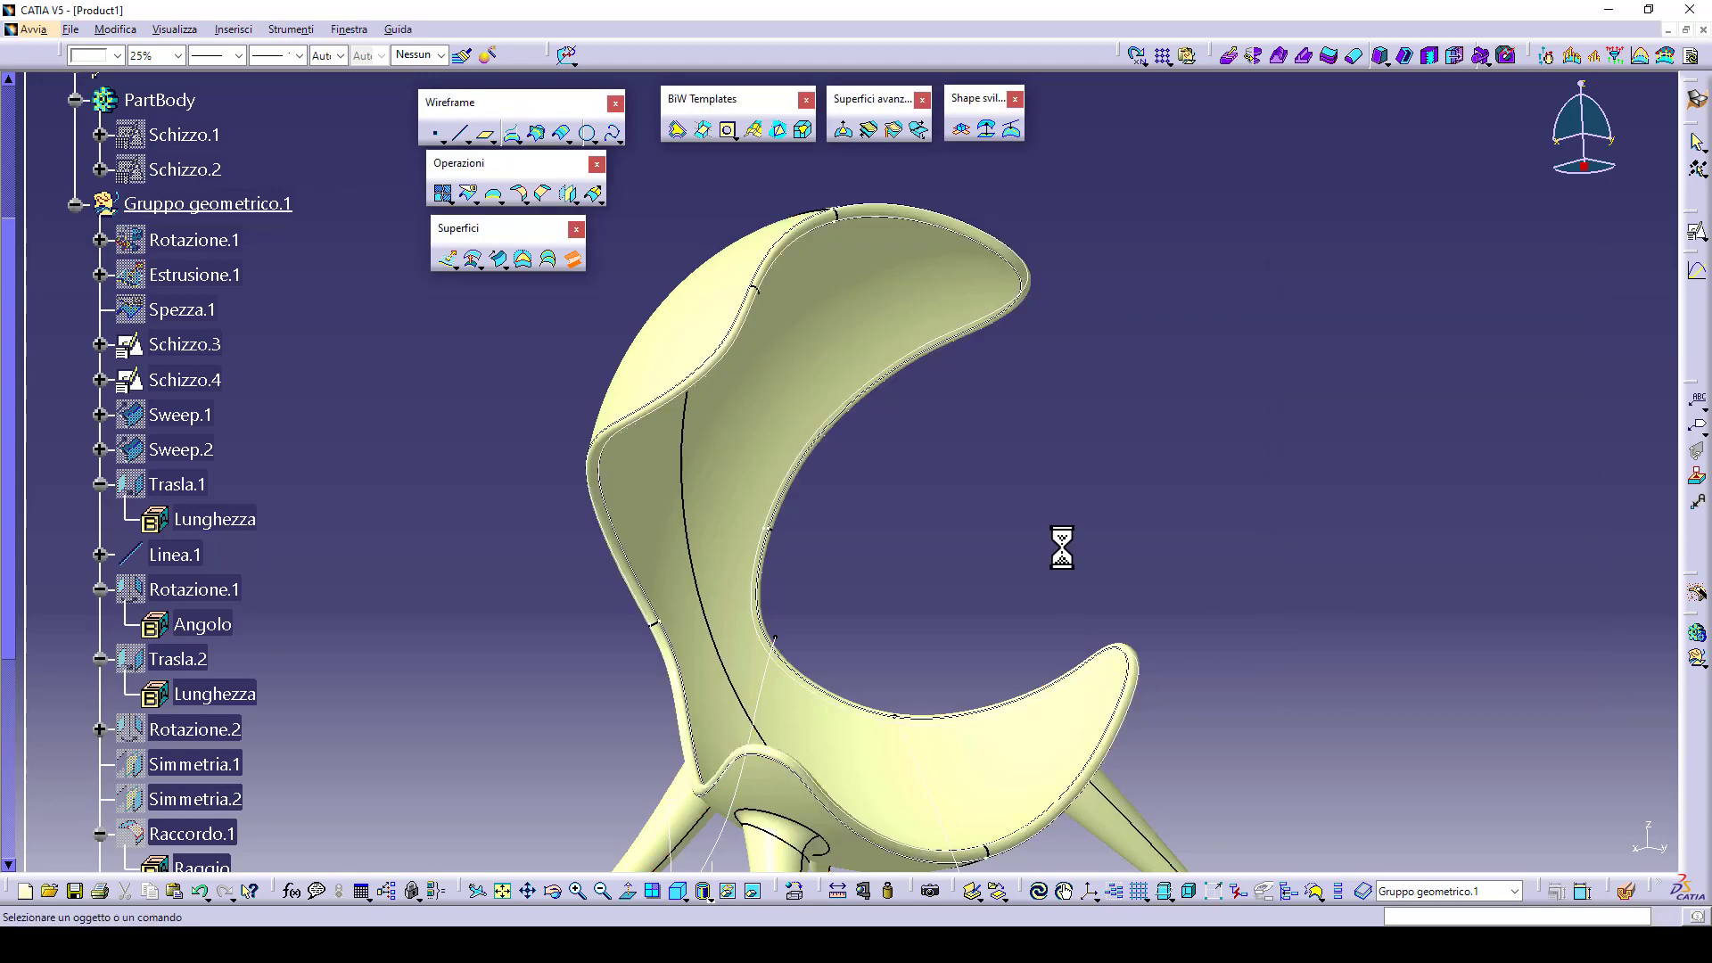
pyautogui.moveTo(1074, 524); pyautogui.dragTo(500, 660, button='middle')
# - Use the context menus on the chair surface and Bordo.2 to centre the view on the chair
pyautogui.scroll(-3, 413, 612)
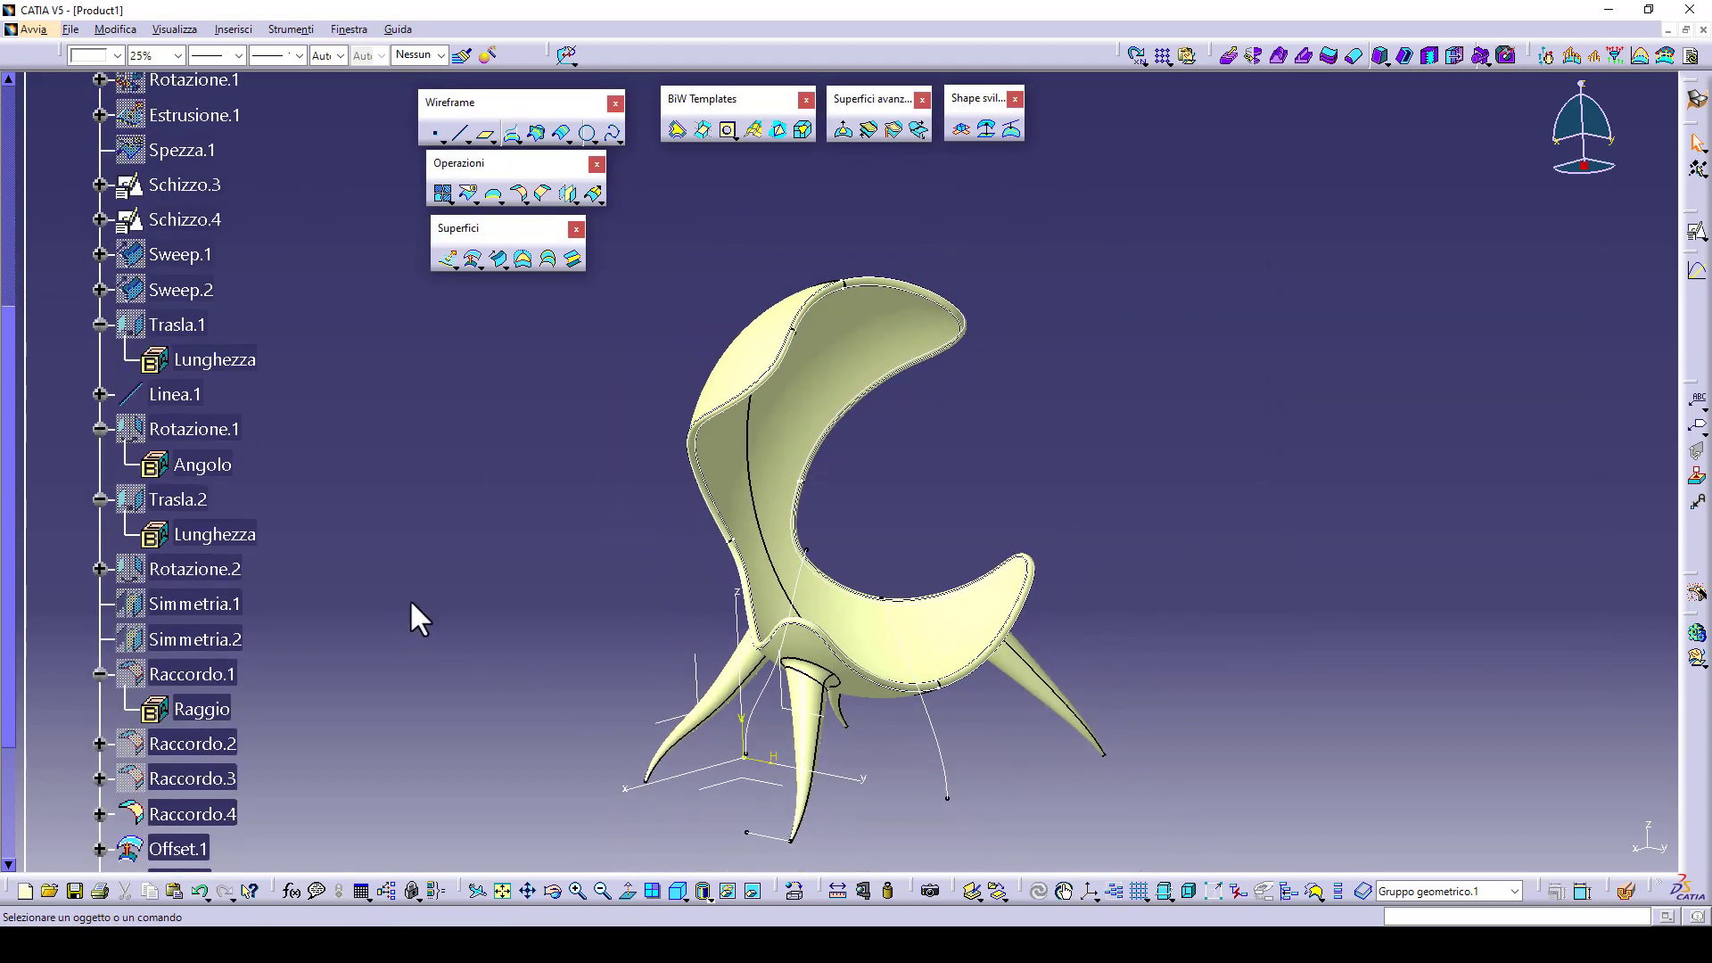
pyautogui.rightClick(740, 397)
pyautogui.click(750, 468)
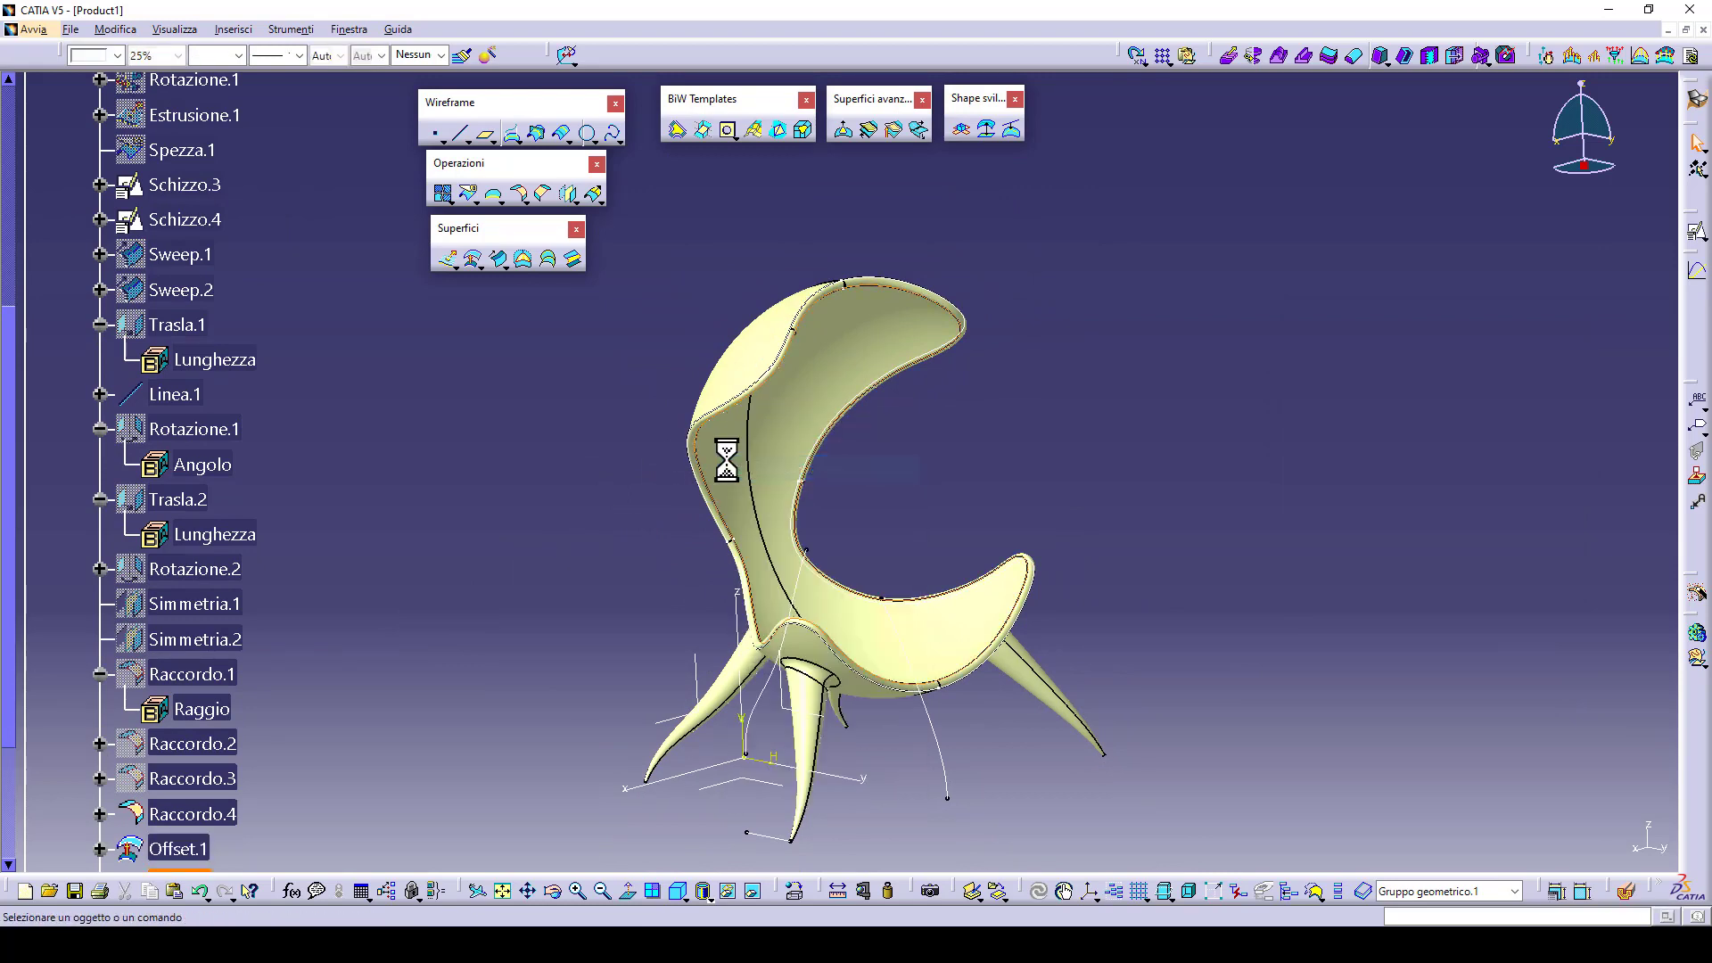
pyautogui.rightClick(704, 414)
pyautogui.click(745, 455)
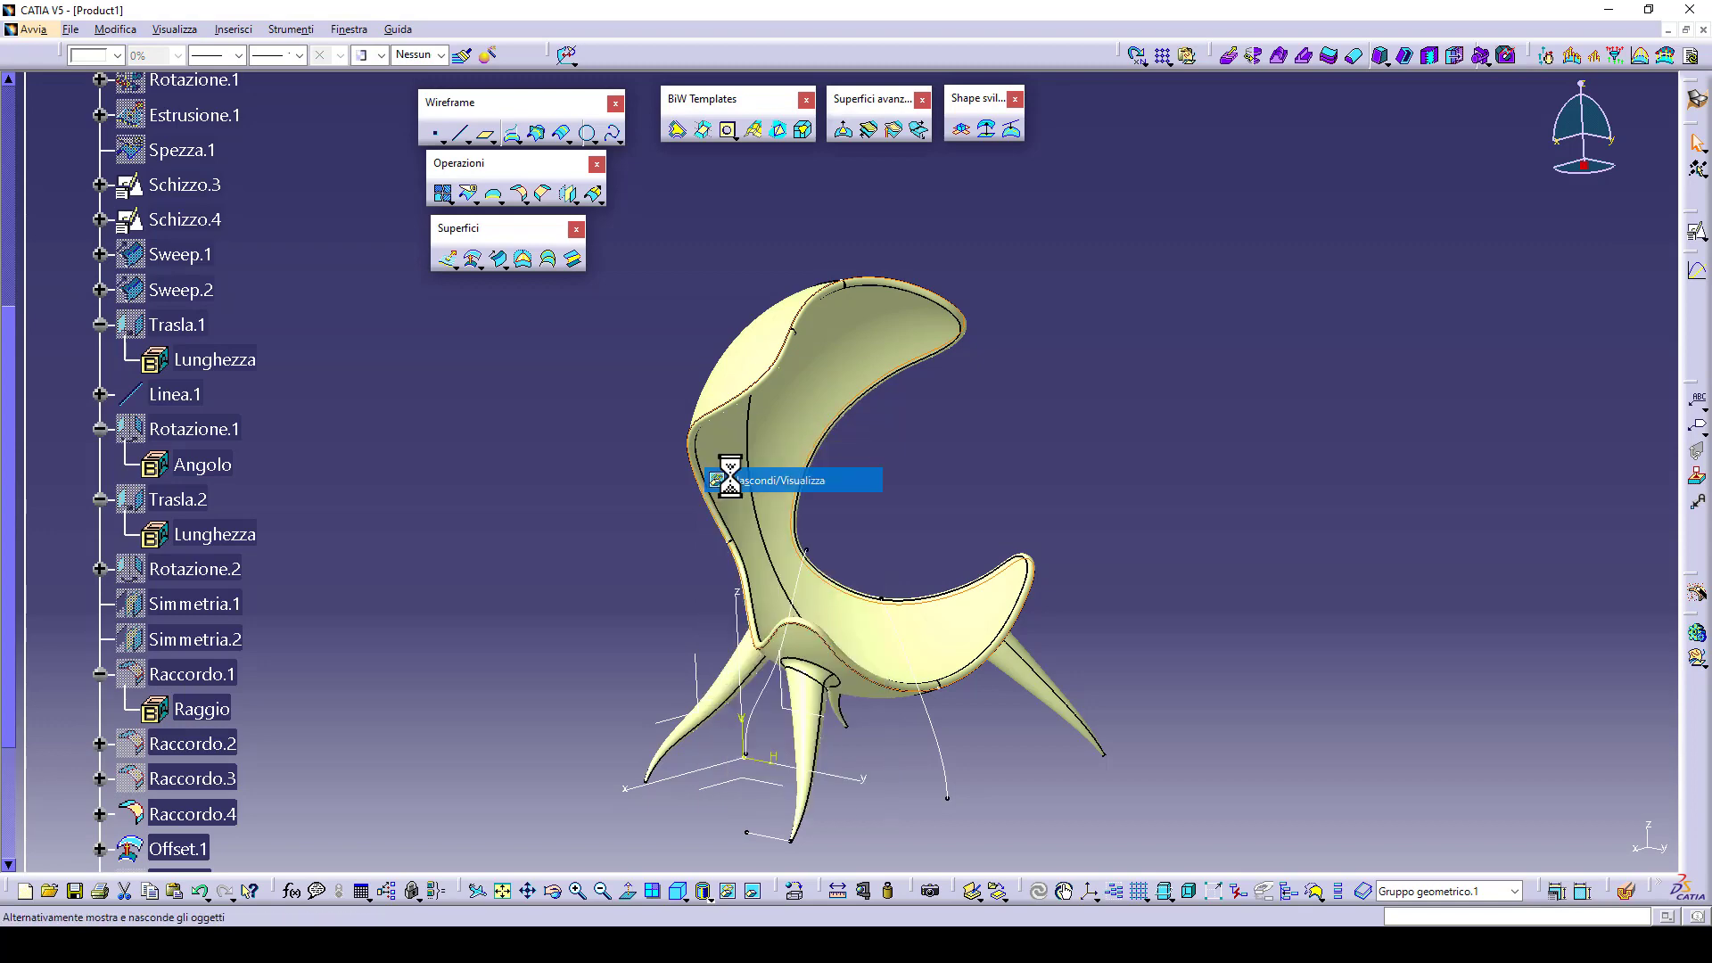
pyautogui.moveTo(822, 612); pyautogui.dragTo(974, 738, button='middle')
# - Hide the sketches Schizzo.3 and Schizzo.4 with Nascondi/Visualizza
pyautogui.click(928, 719)
pyautogui.rightClick(919, 706)
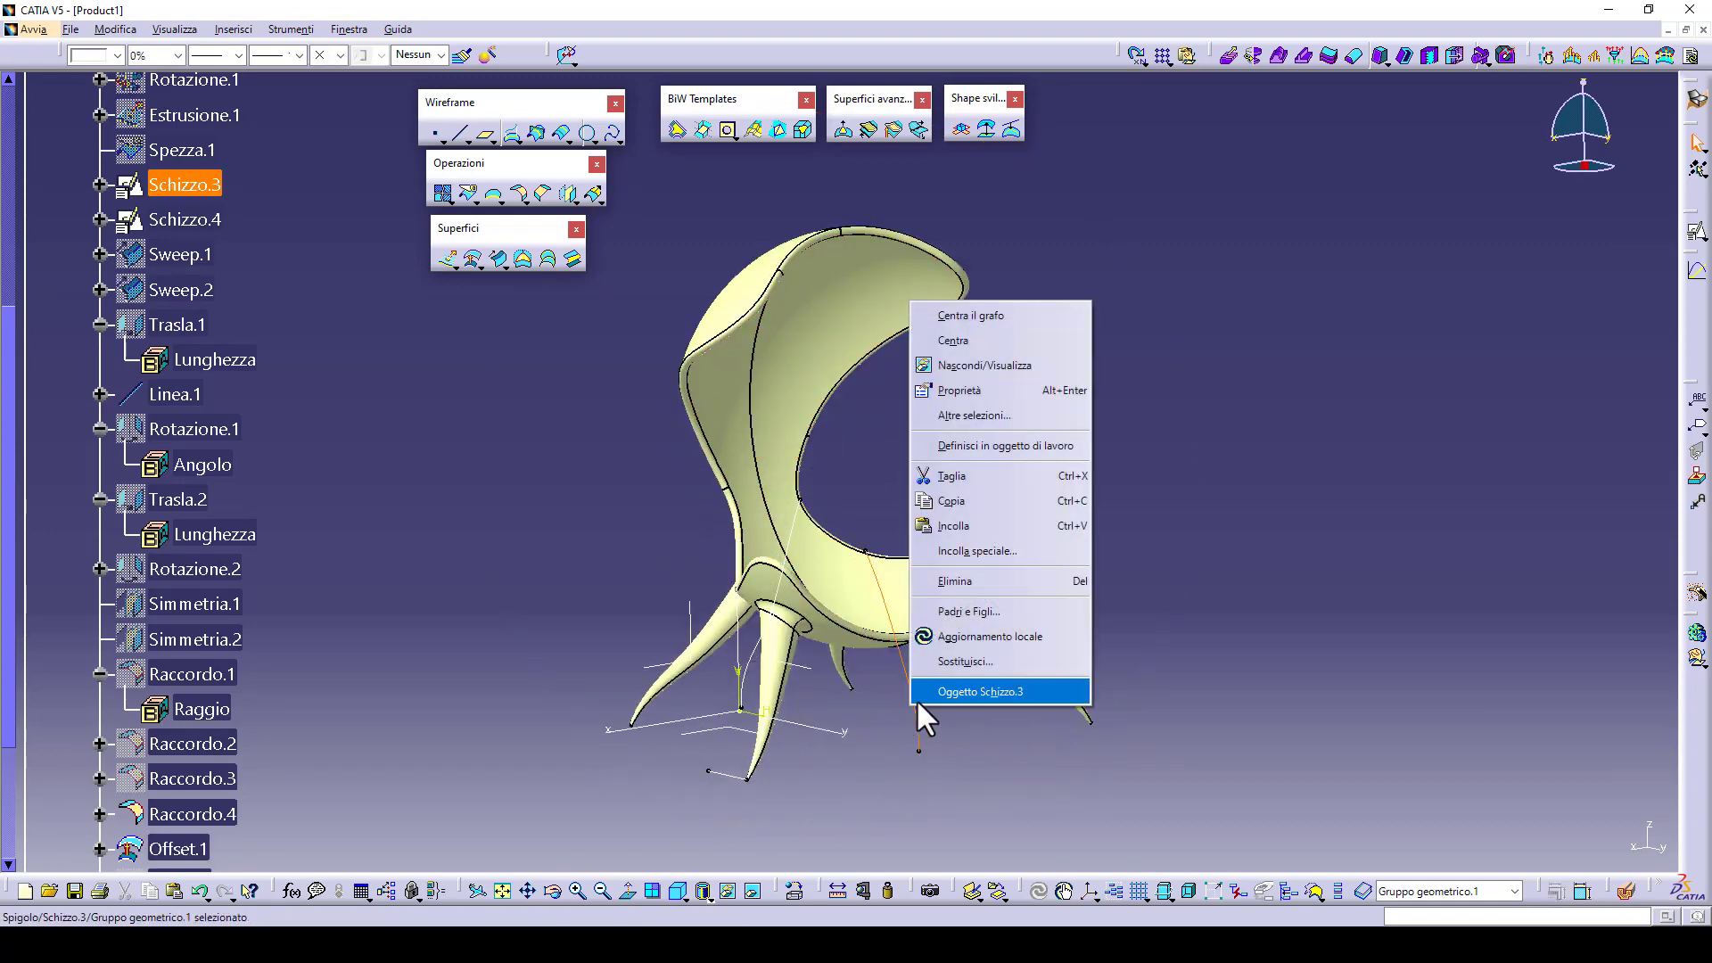
pyautogui.click(967, 365)
pyautogui.click(788, 528)
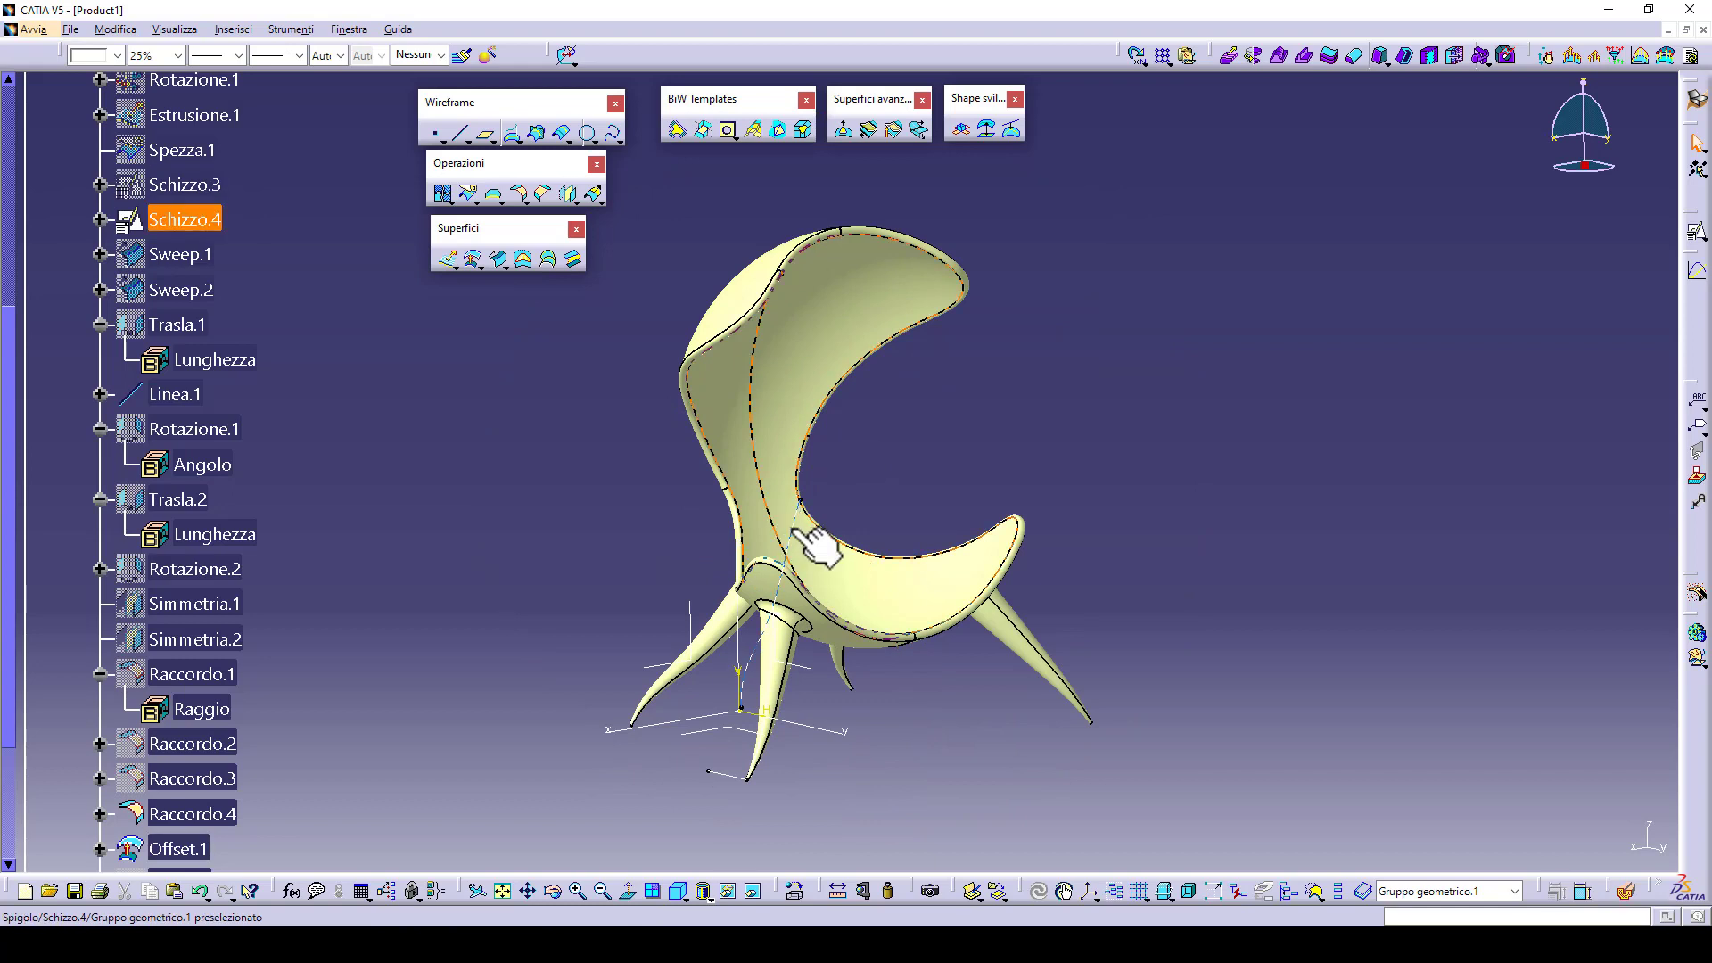
pyautogui.rightClick(796, 529)
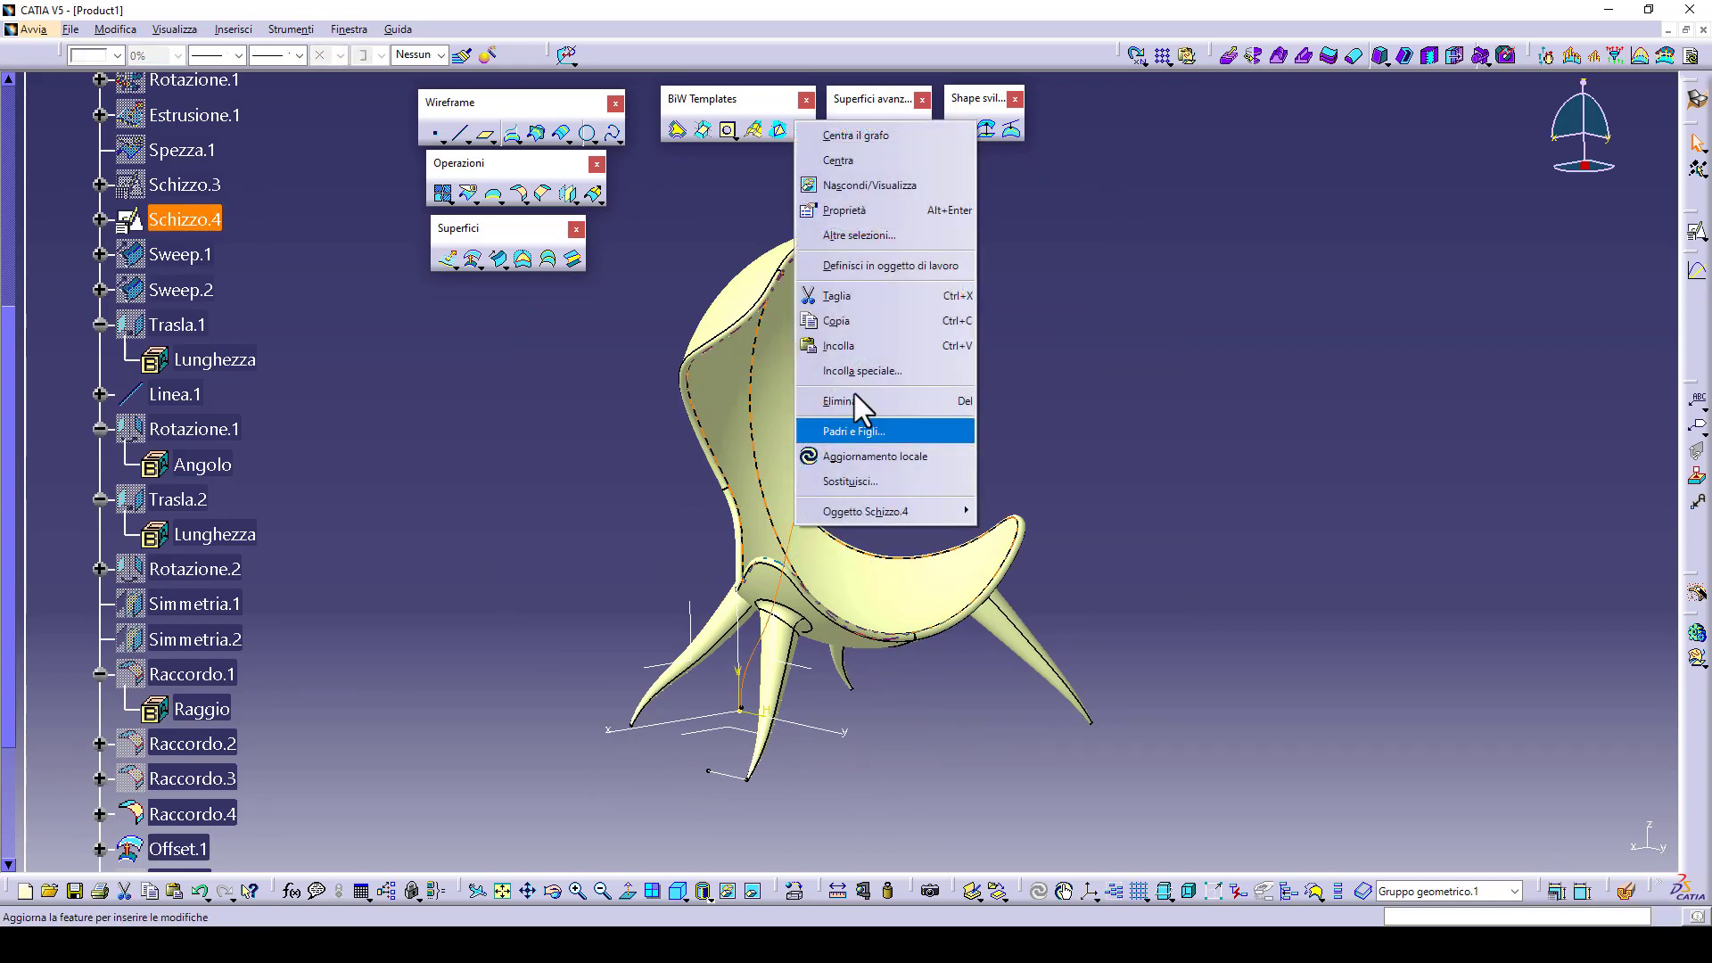
pyautogui.click(863, 185)
pyautogui.moveTo(913, 478); pyautogui.dragTo(954, 499, button='middle')
pyautogui.scroll(-3, 458, 703)
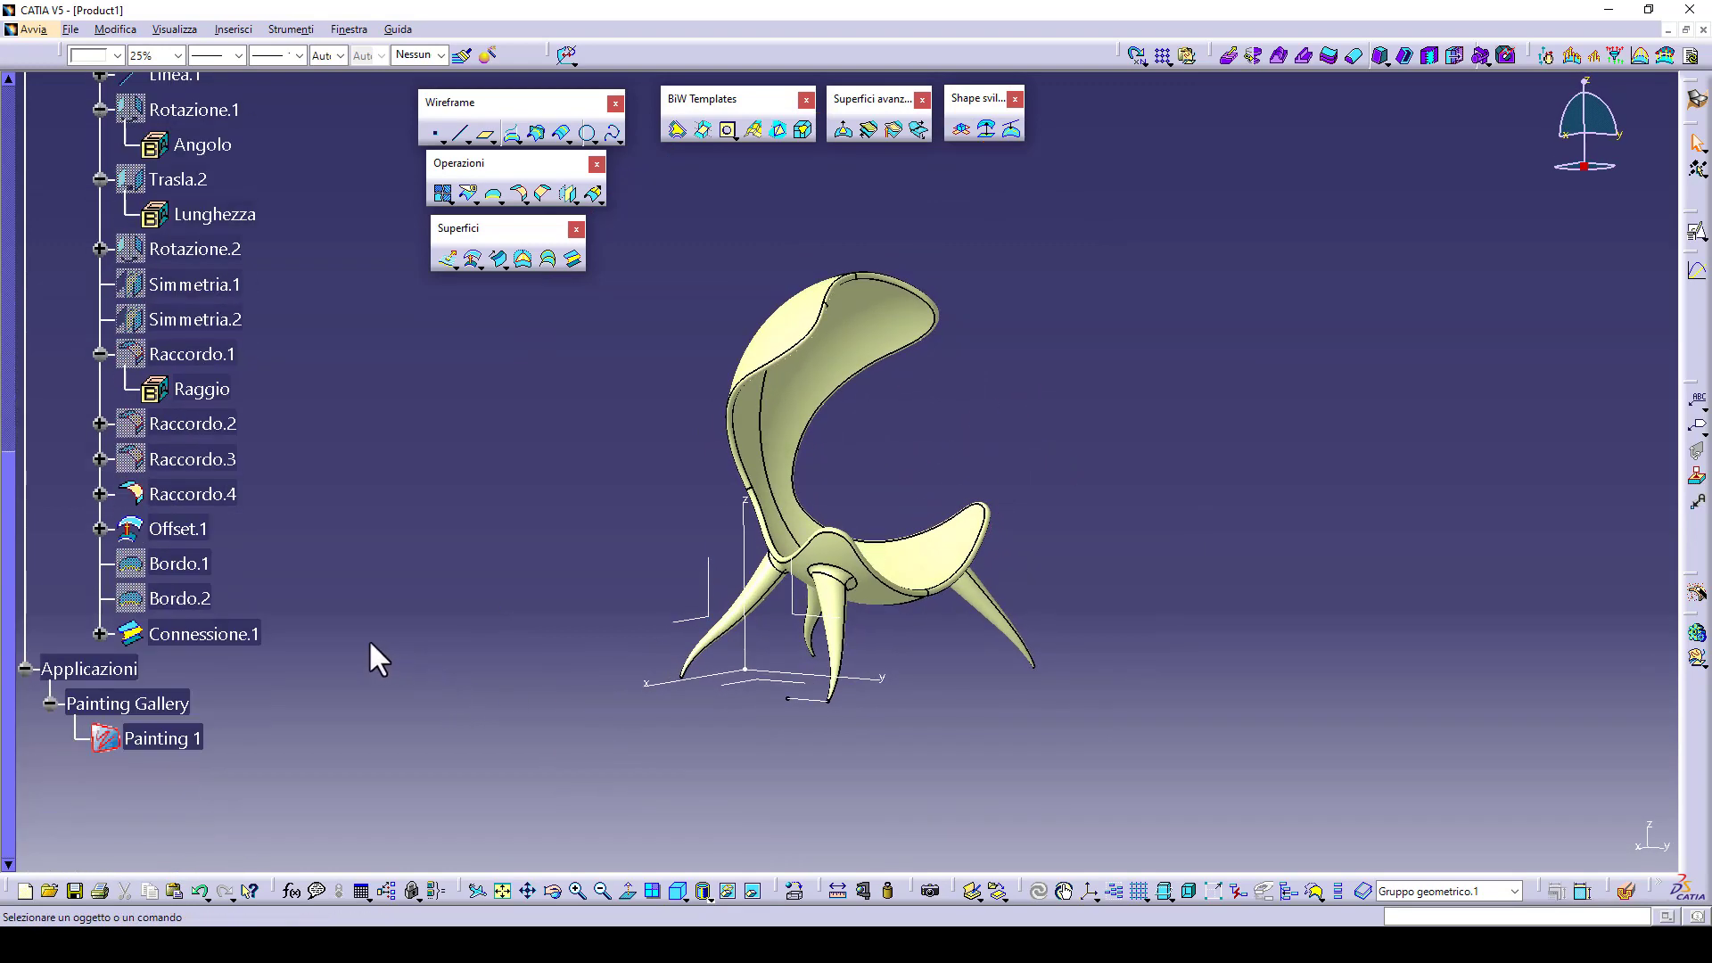
# - Join Offset.1, Raccordo.4 and Connessione.1 into a single surface
pyautogui.click(443, 195)
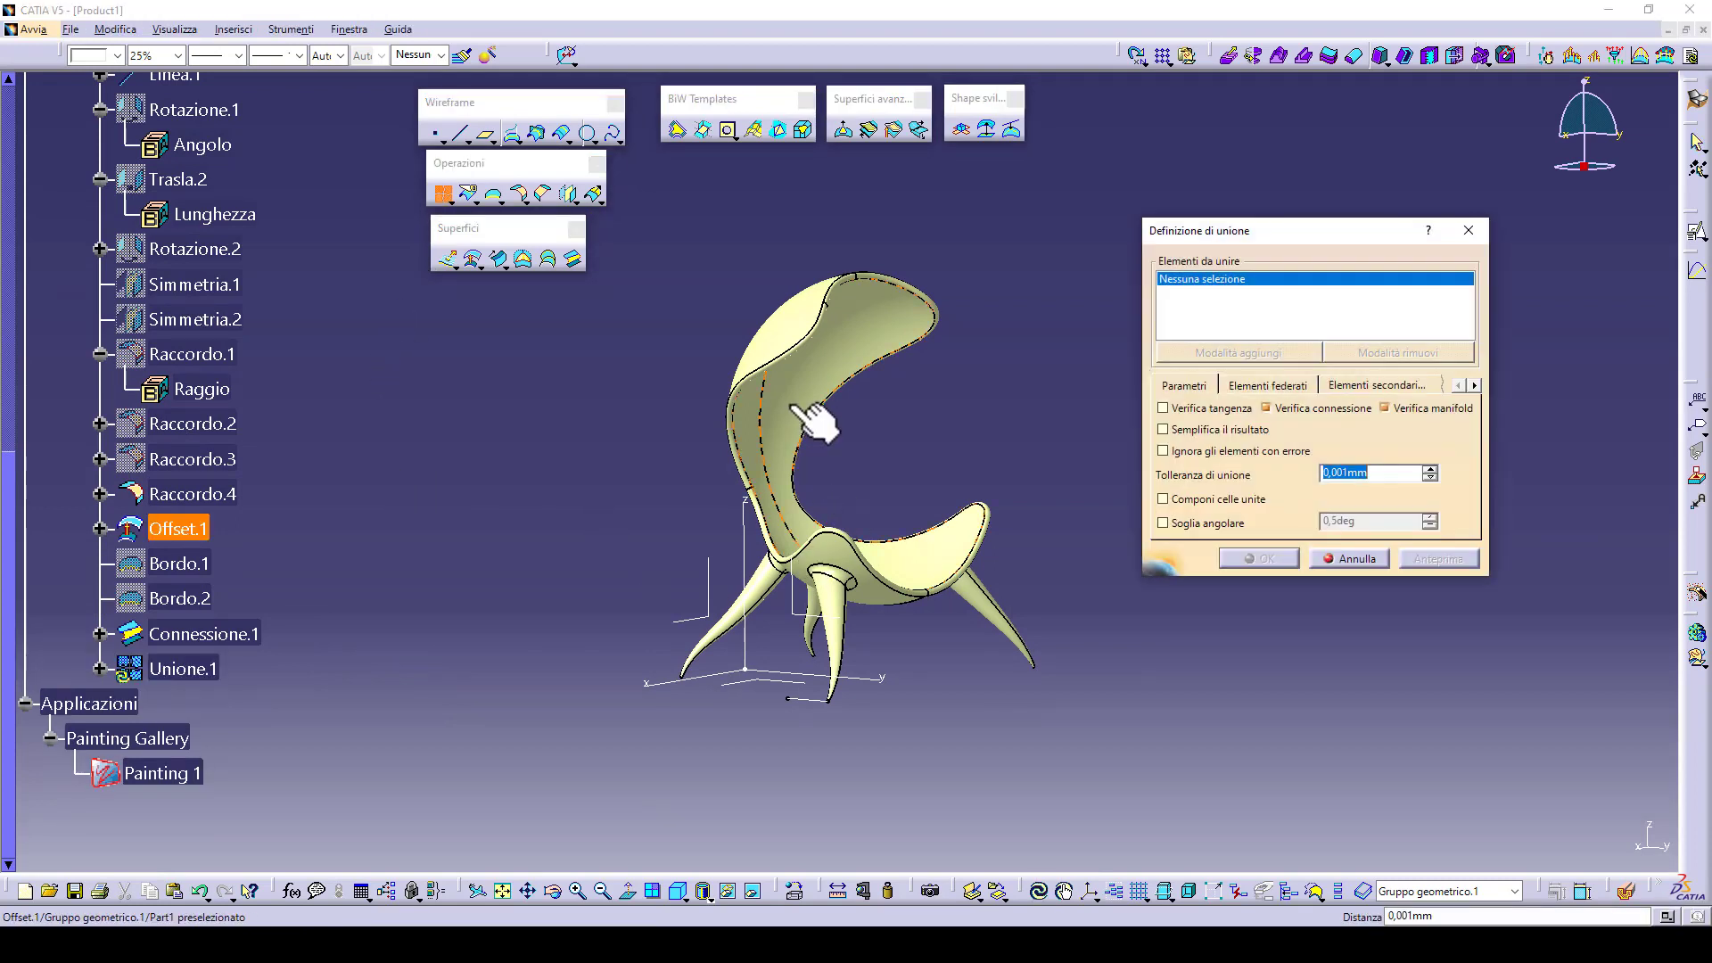
pyautogui.click(177, 528)
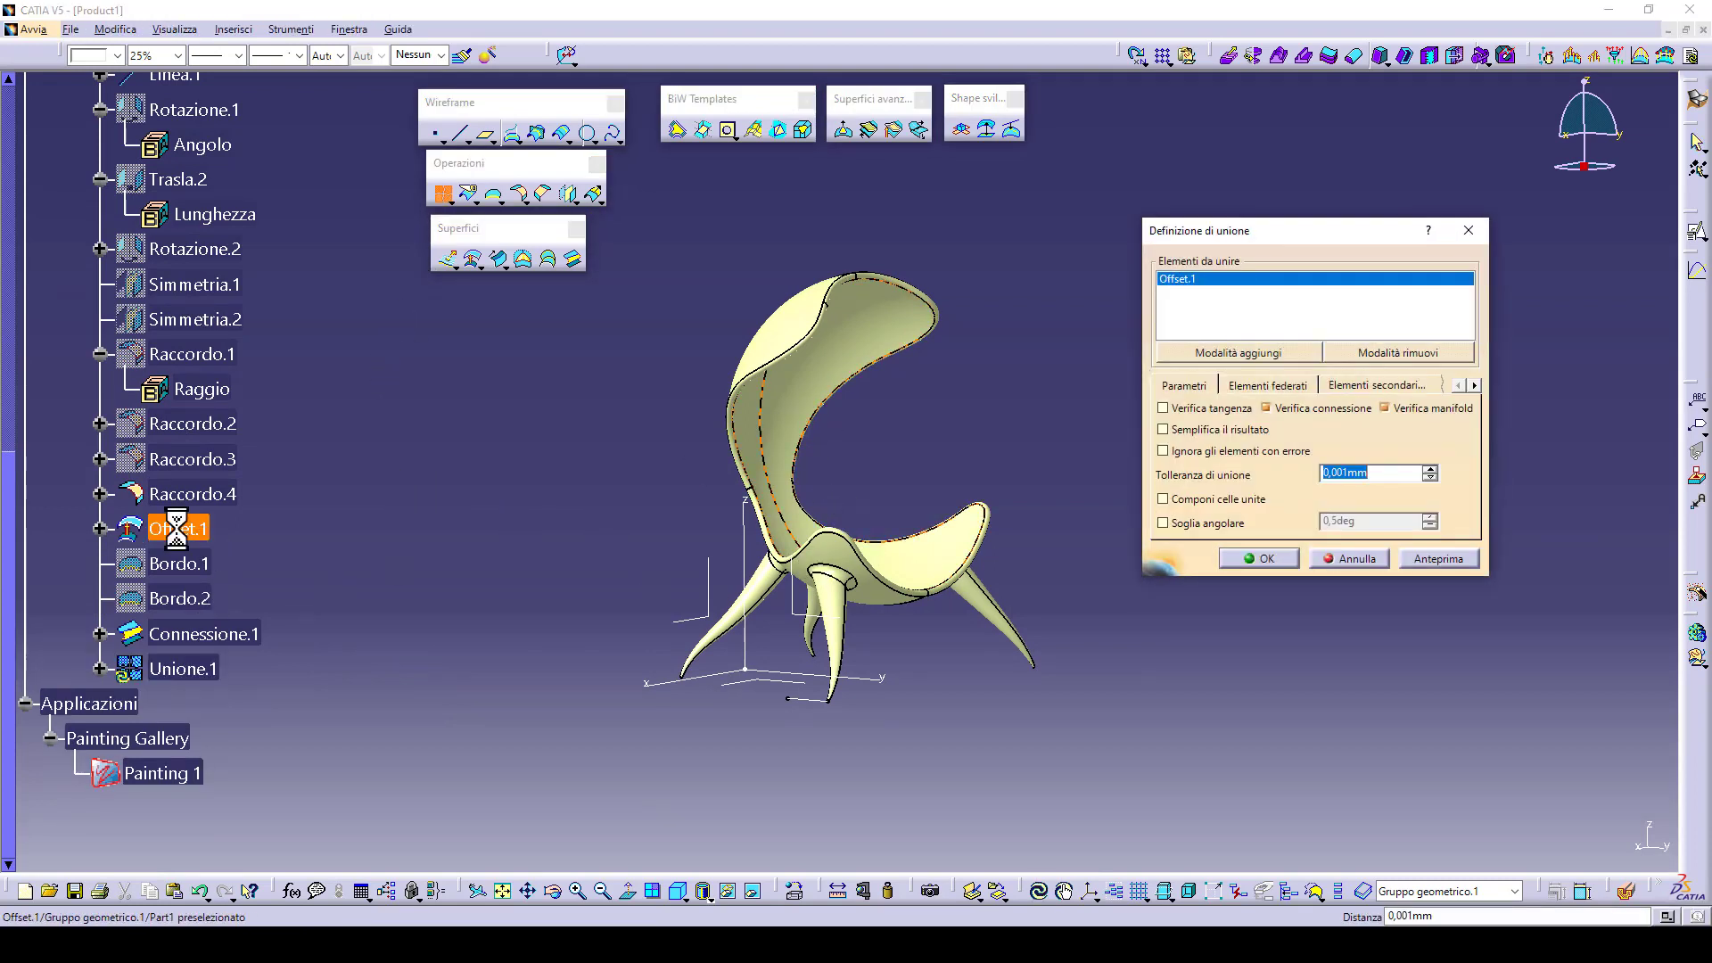
pyautogui.click(225, 499)
pyautogui.click(254, 633)
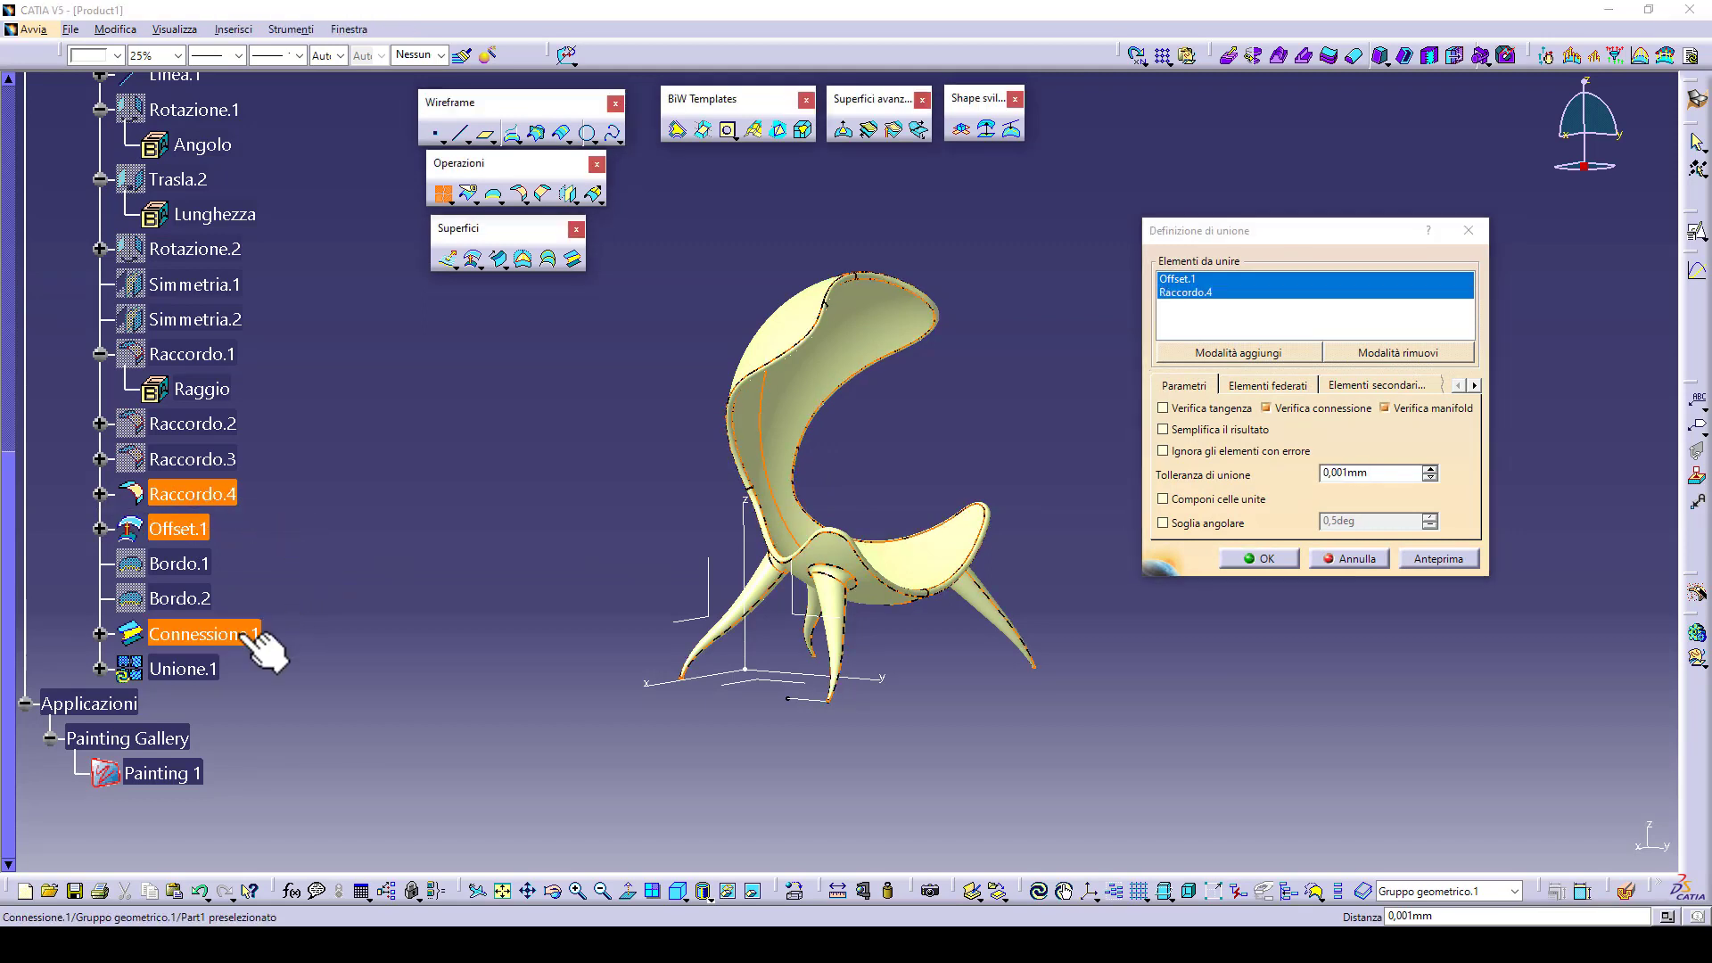
pyautogui.click(1242, 551)
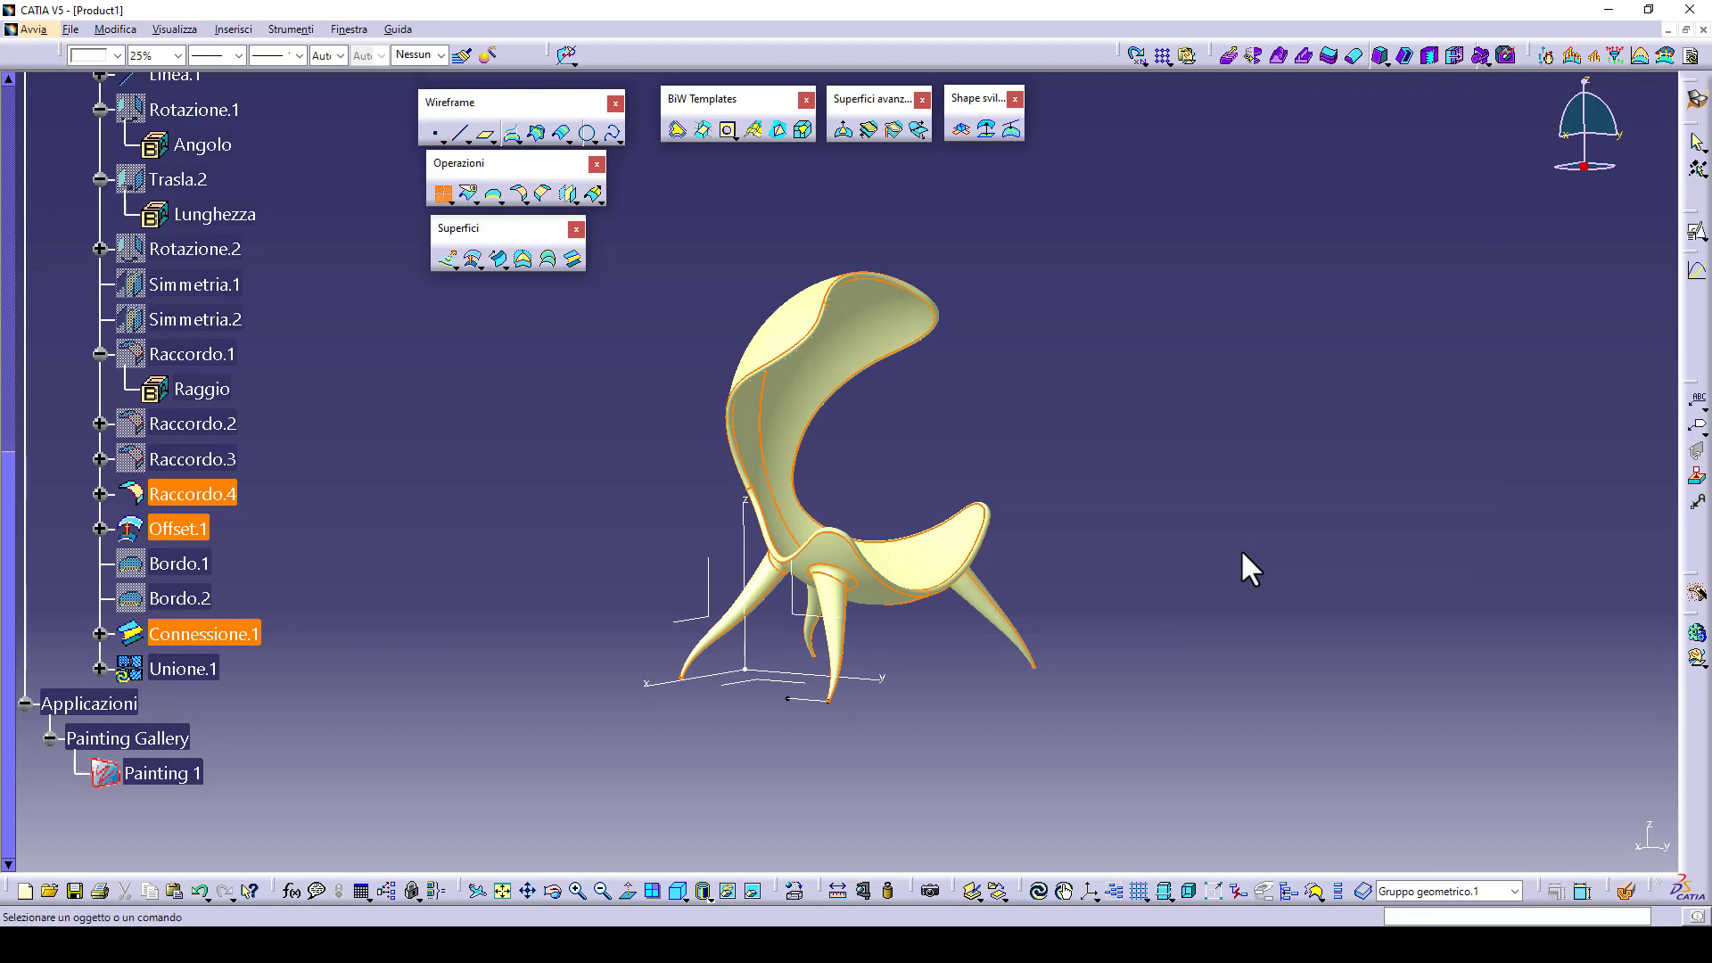
# - Hide and then show Unione.1 again to check the joined surface
pyautogui.click(178, 671)
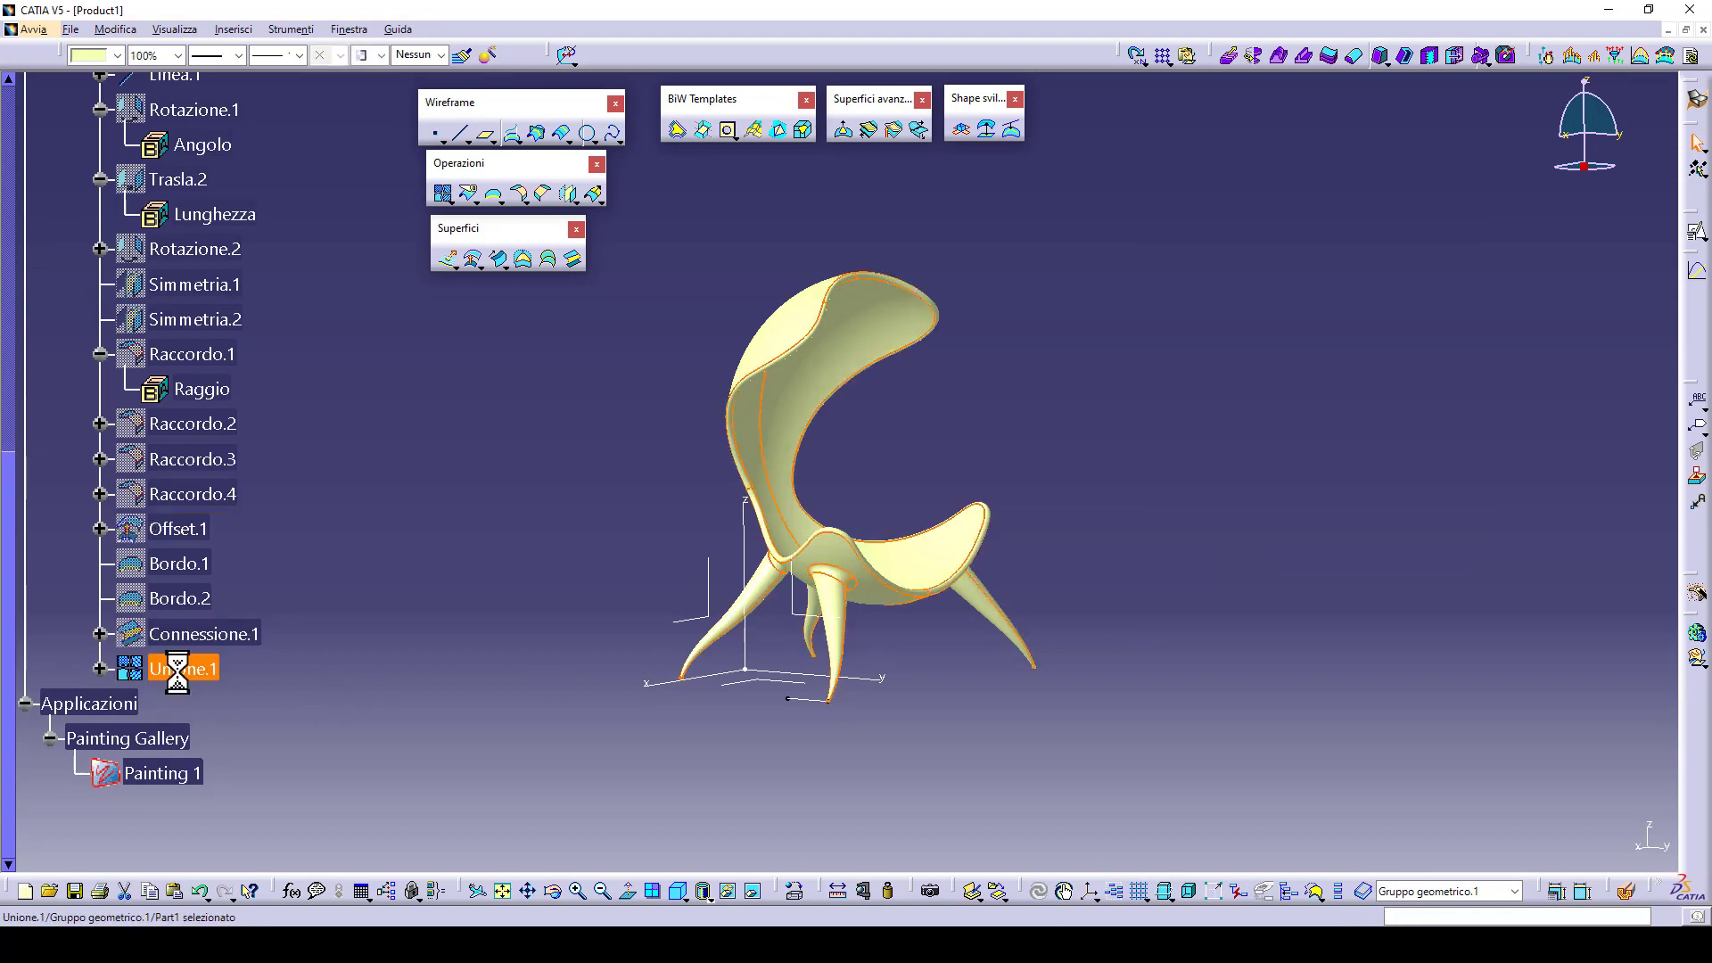
pyautogui.rightClick(177, 670)
pyautogui.click(262, 329)
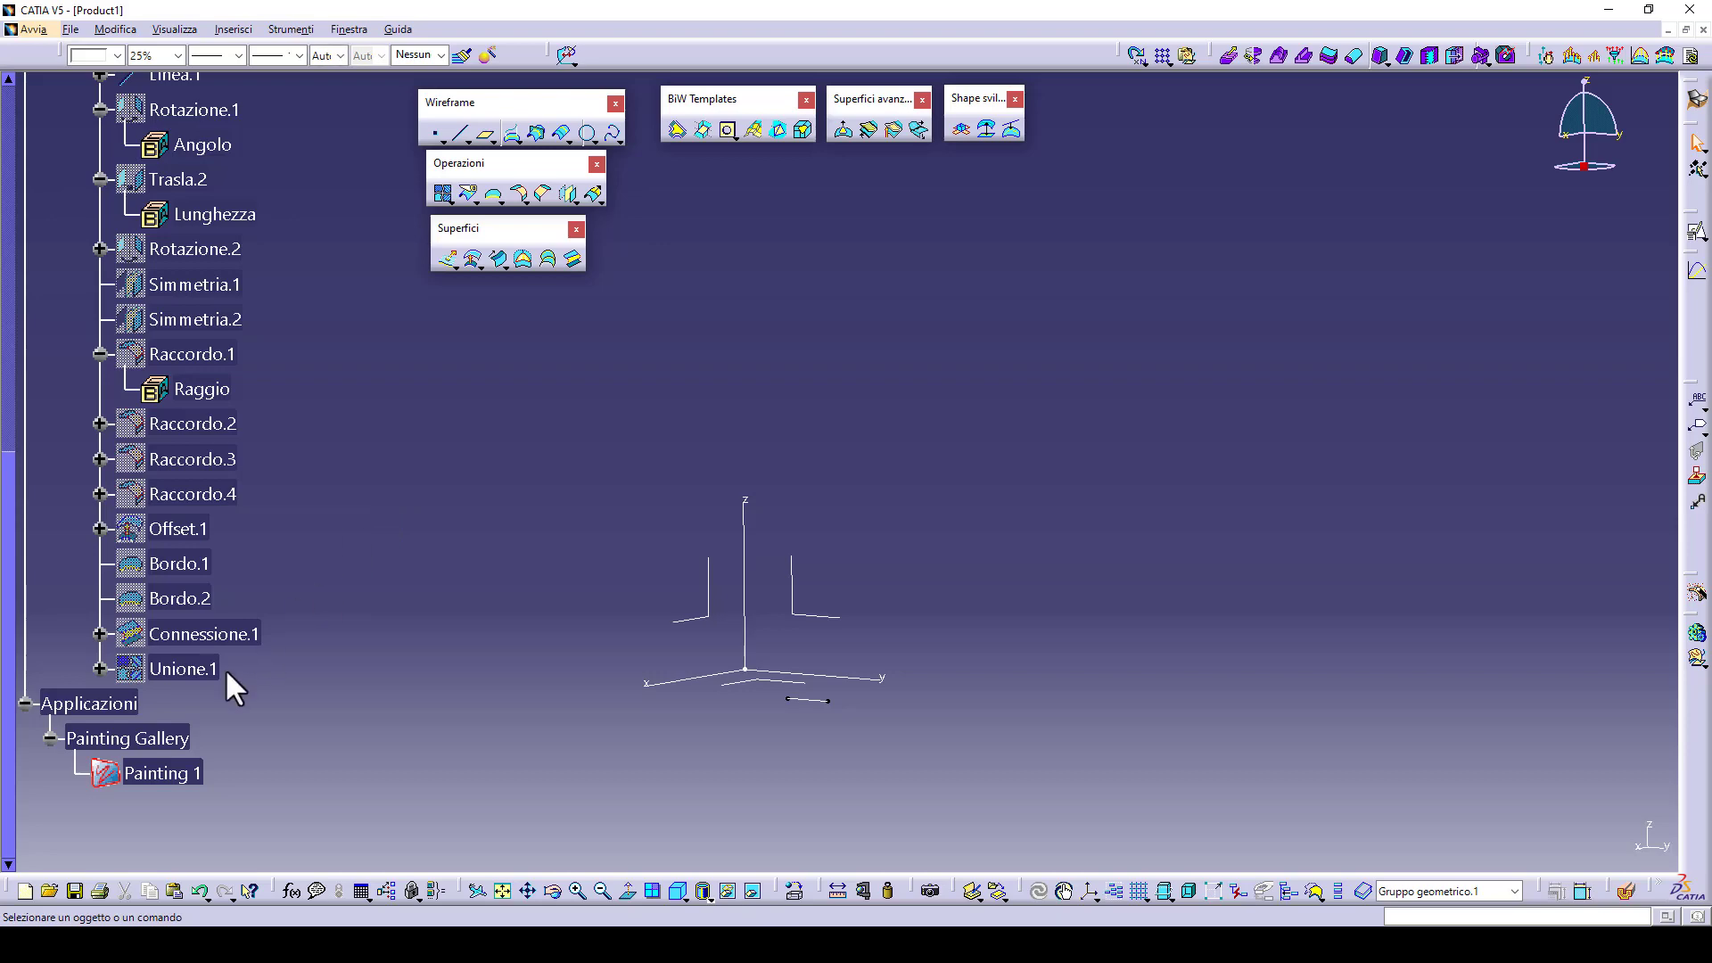
pyautogui.rightClick(201, 670)
pyautogui.click(302, 350)
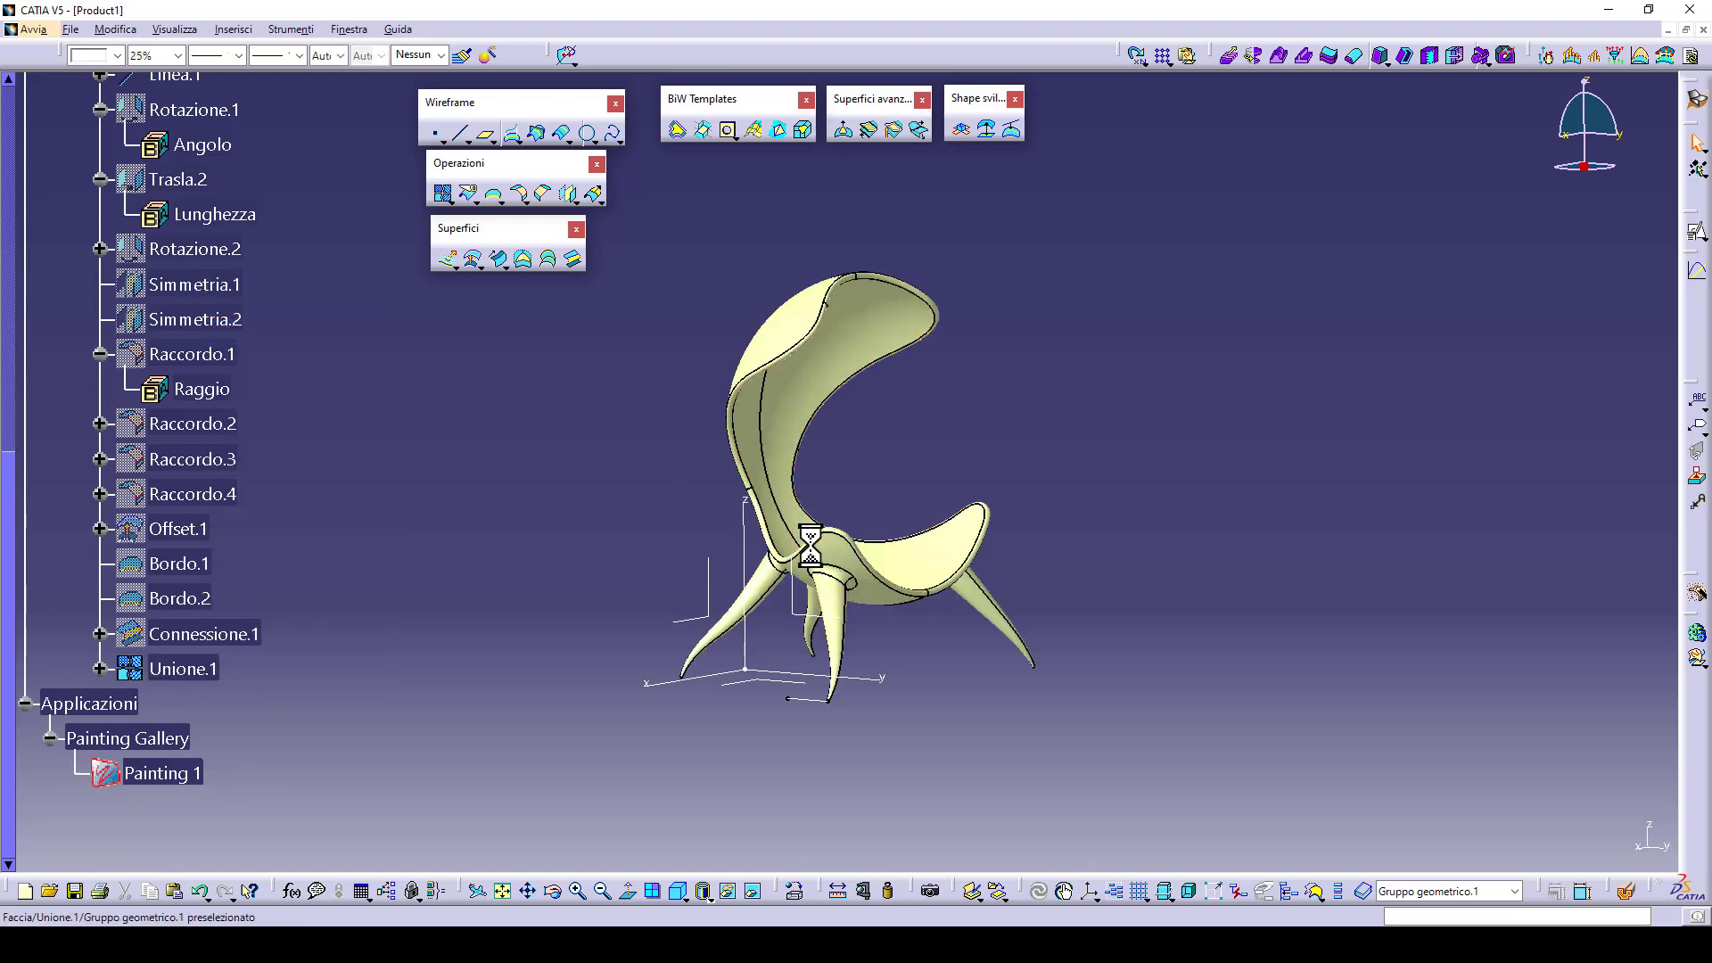
# - Switch to the Part Design workbench and launch the Close Surface command
pyautogui.moveTo(810, 546); pyautogui.dragTo(776, 642, button='middle')
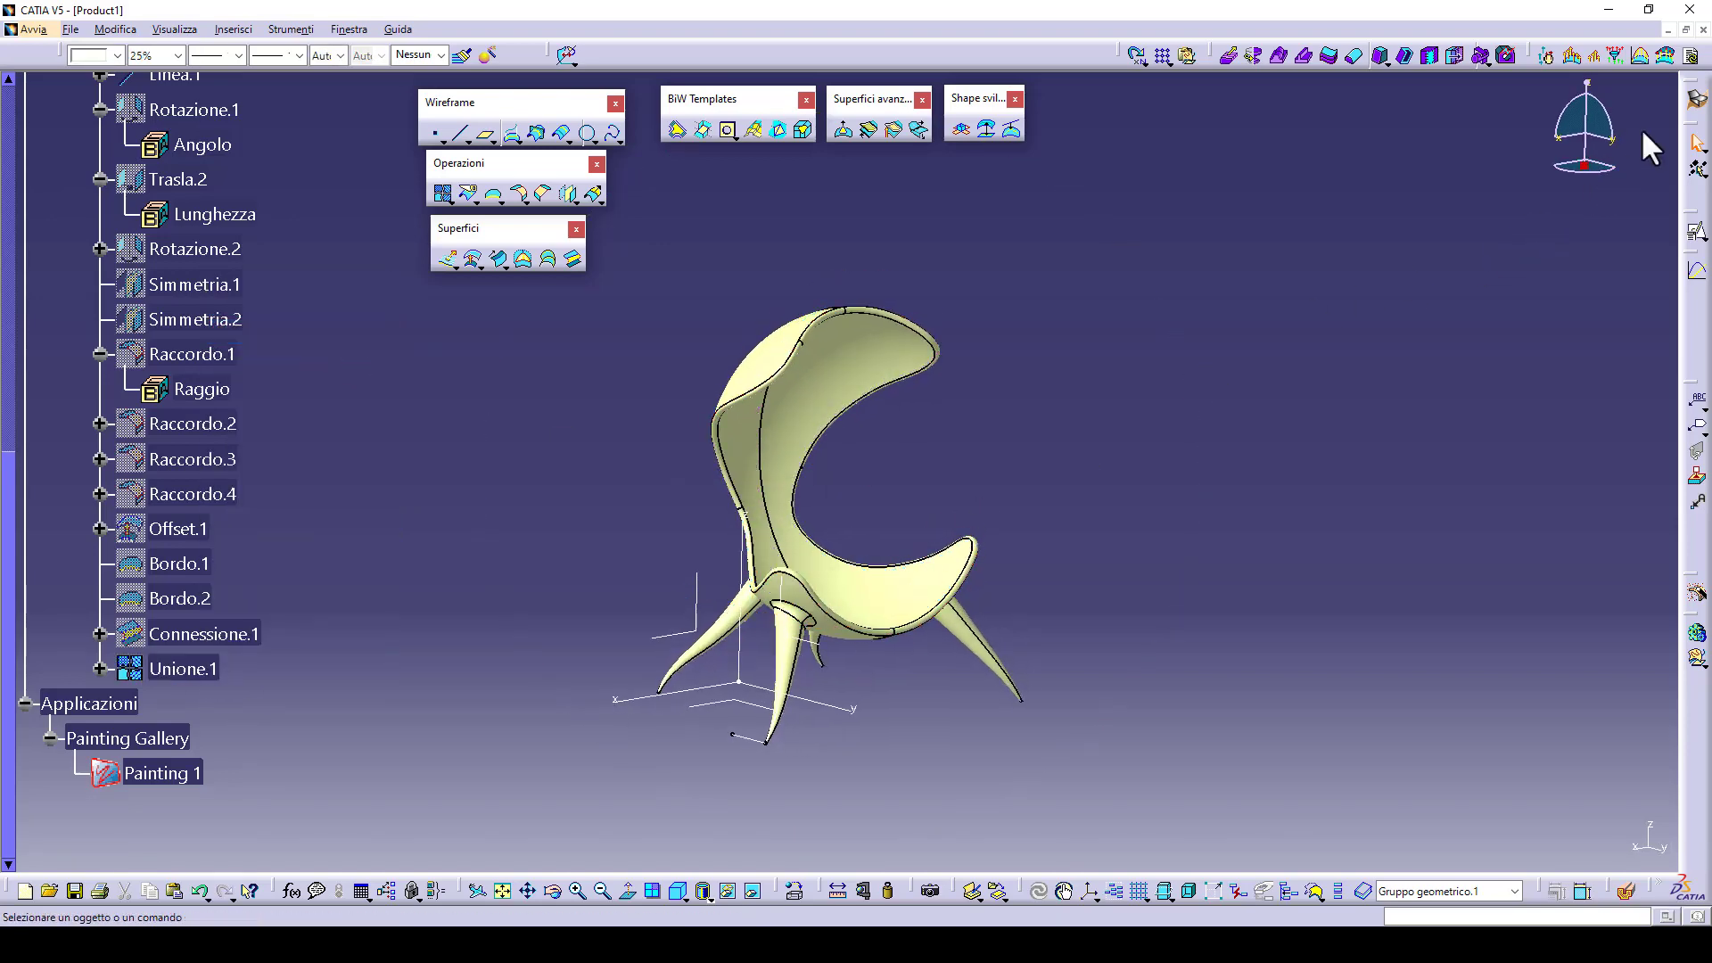
pyautogui.click(1697, 98)
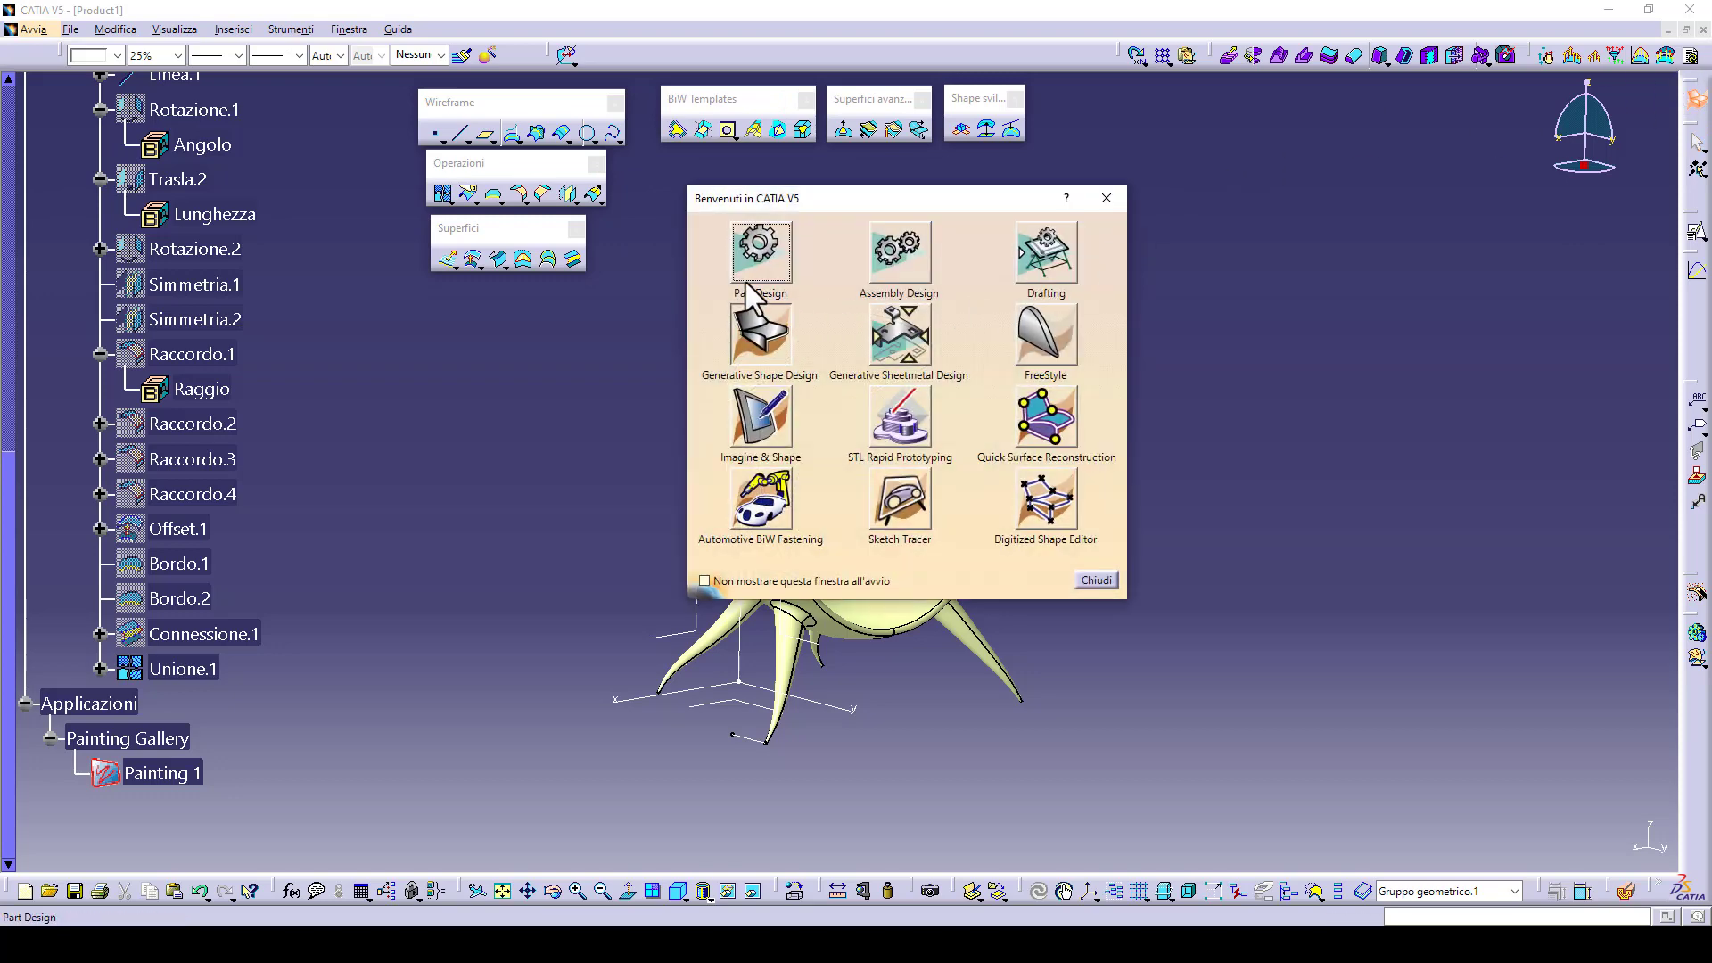
pyautogui.click(756, 254)
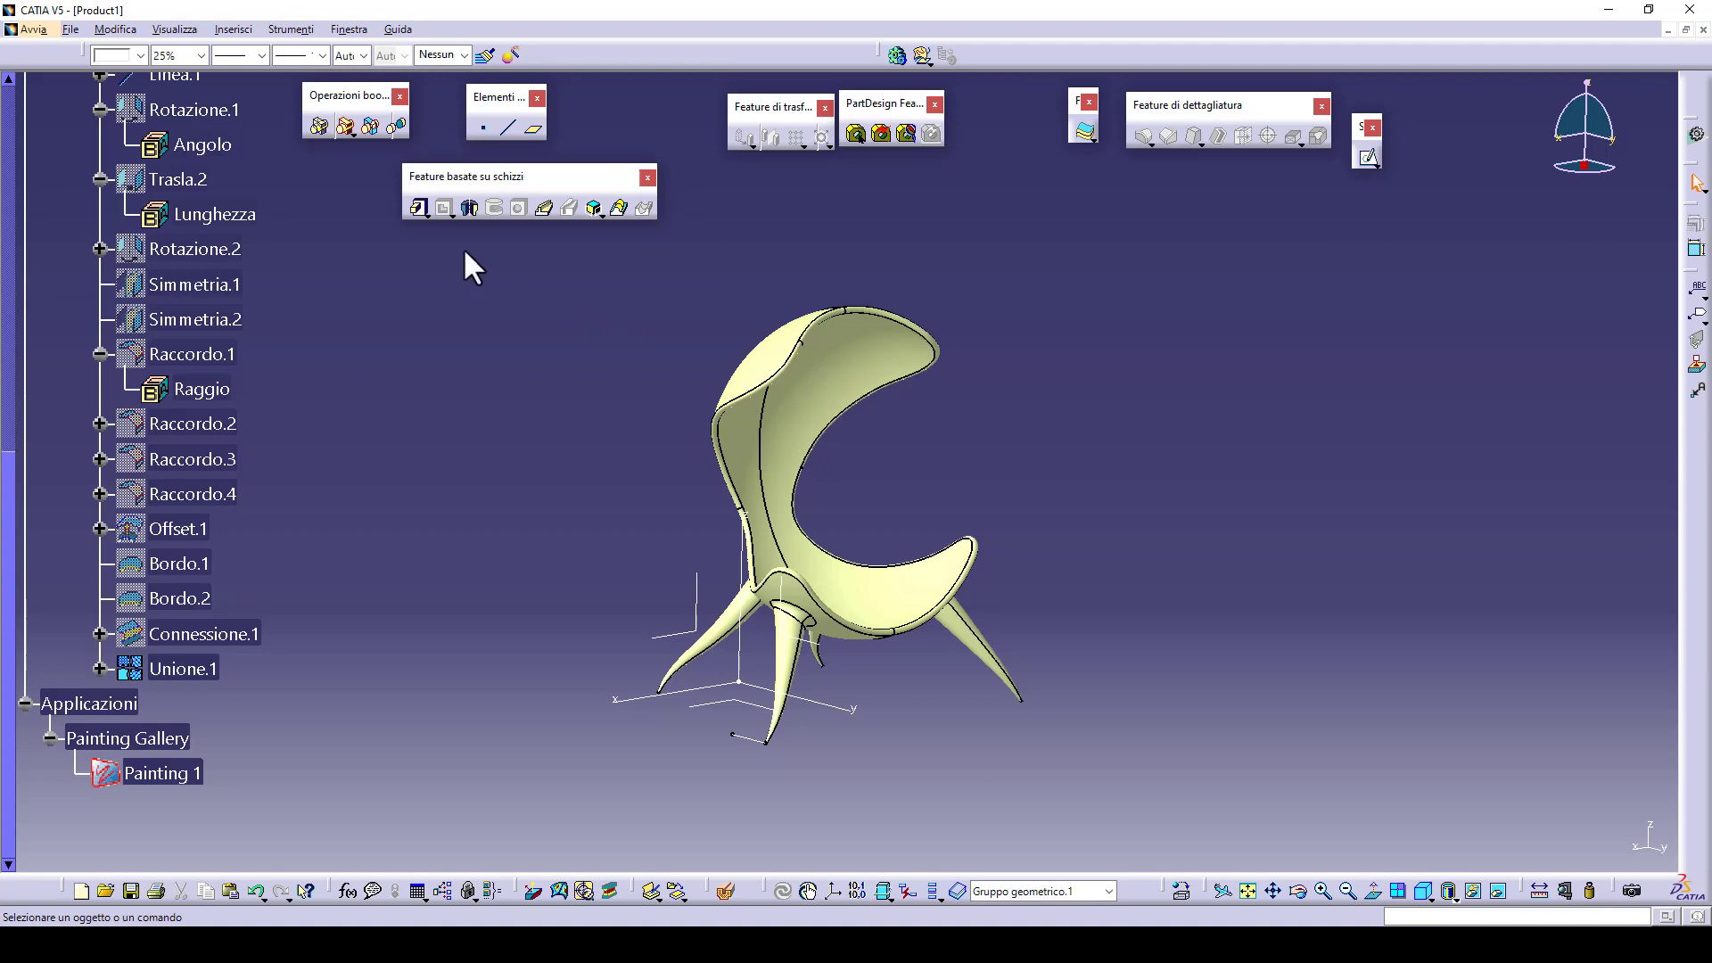
pyautogui.click(1090, 134)
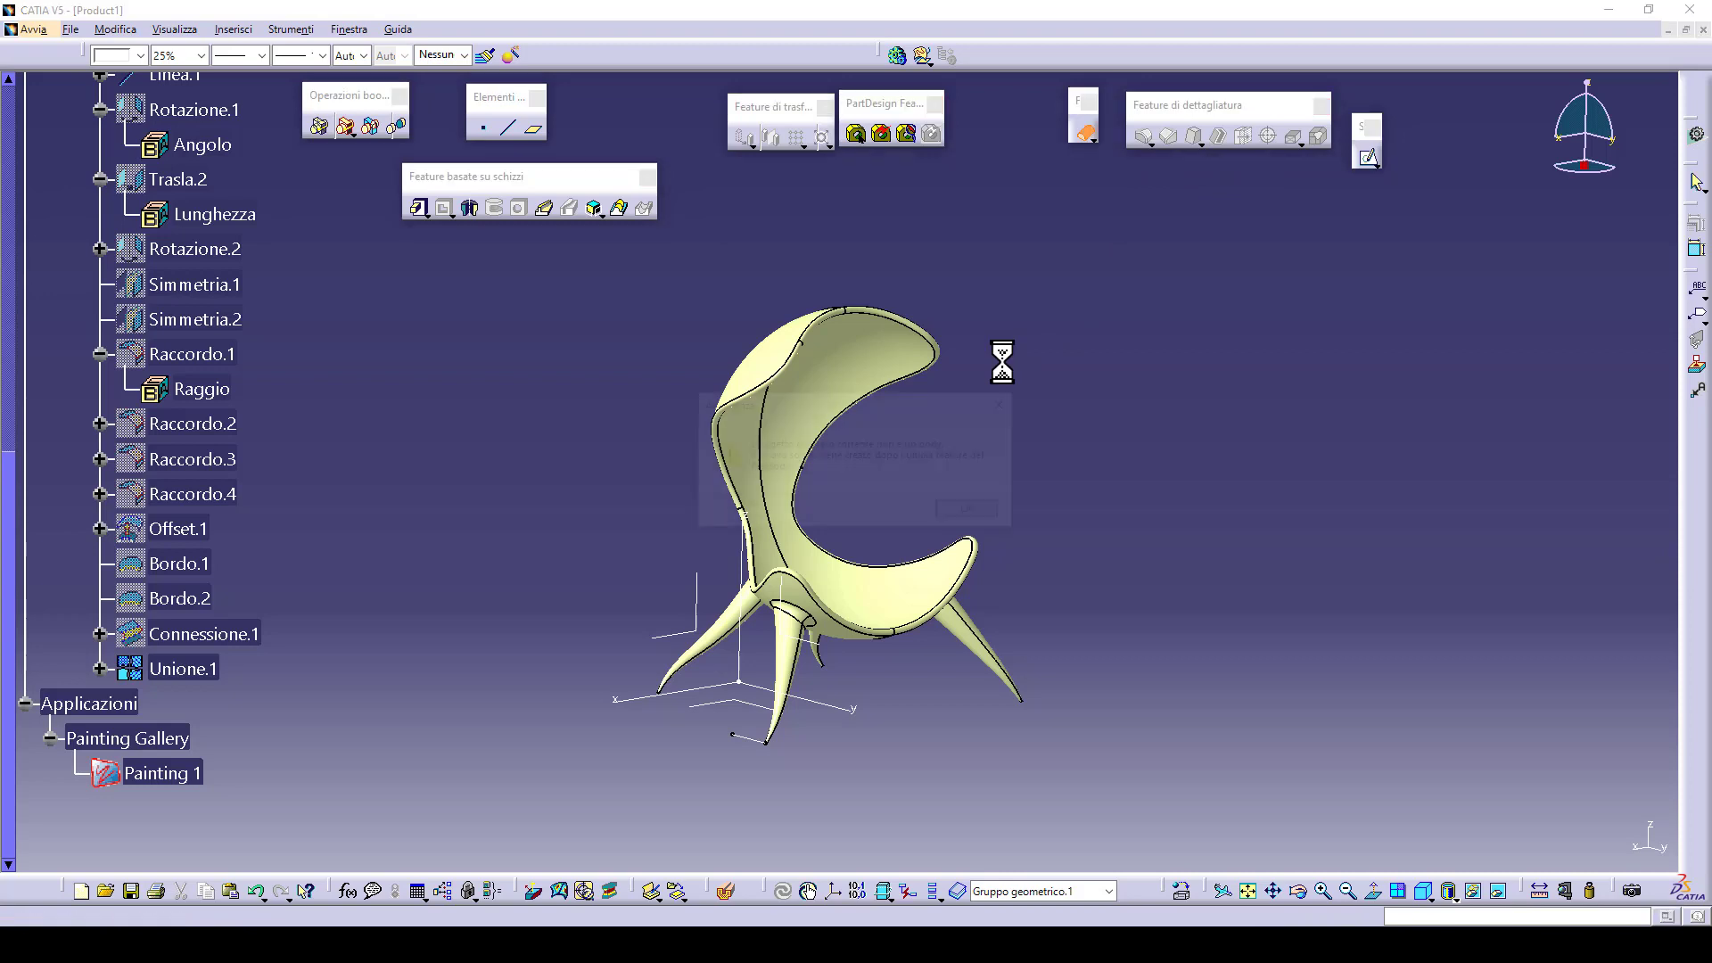
# - Close the joined surface Unione.1 into a solid
pyautogui.click(976, 501)
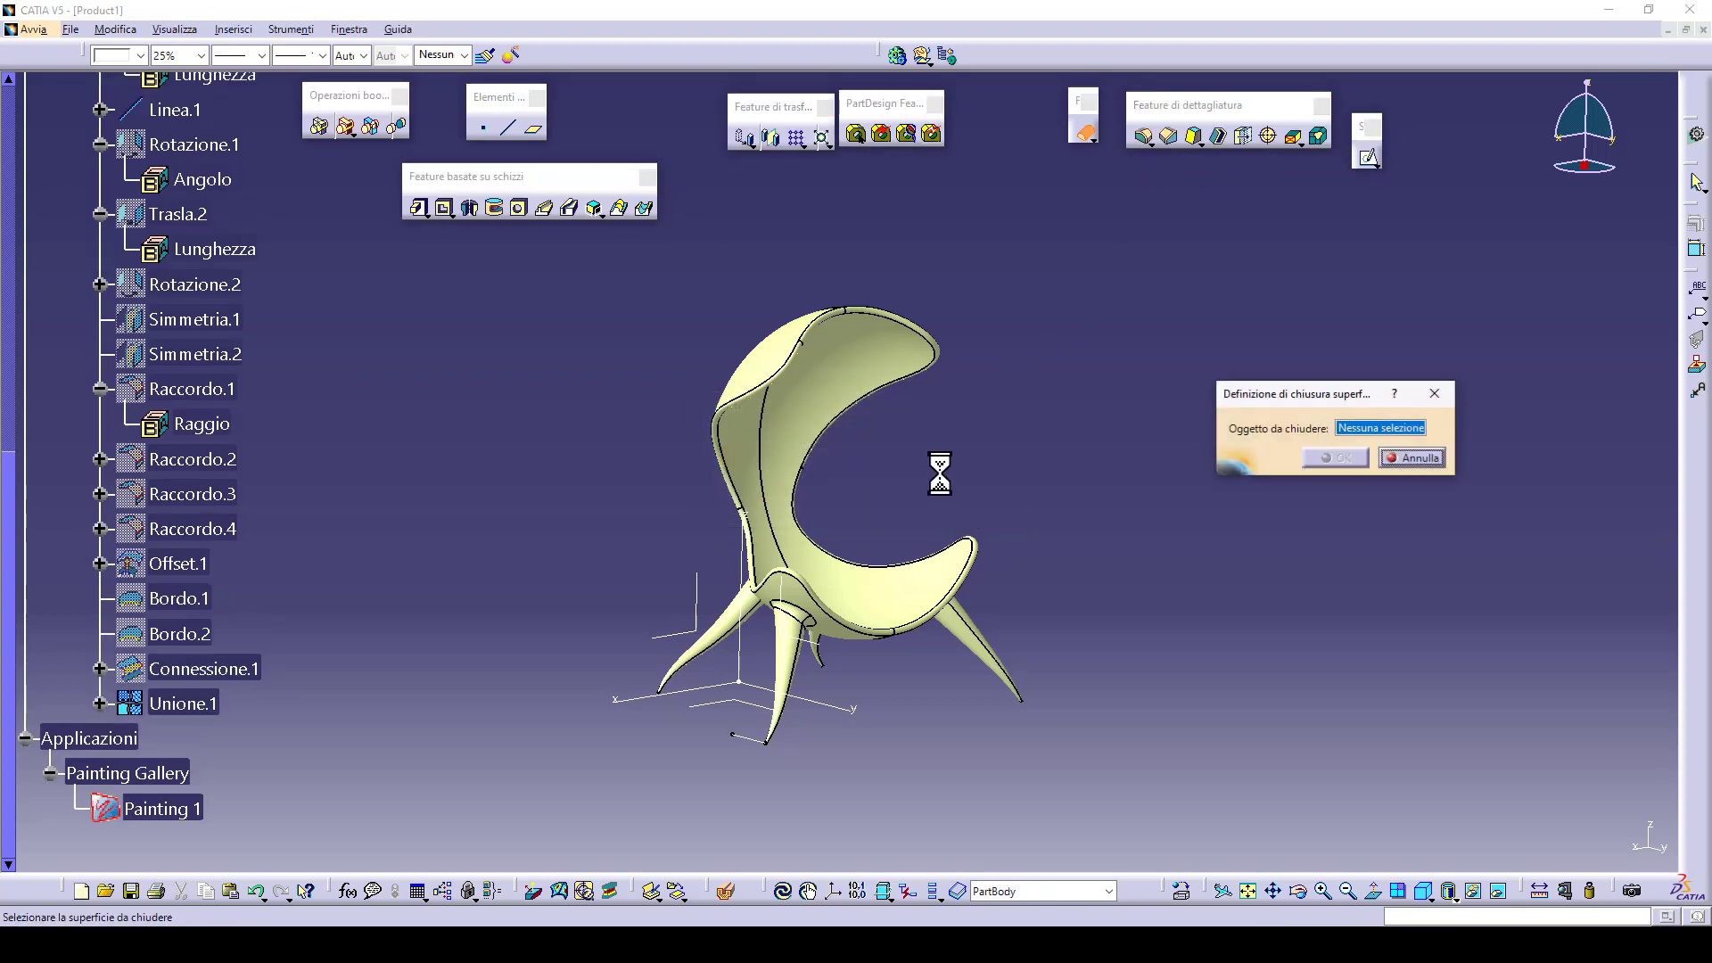
pyautogui.click(183, 704)
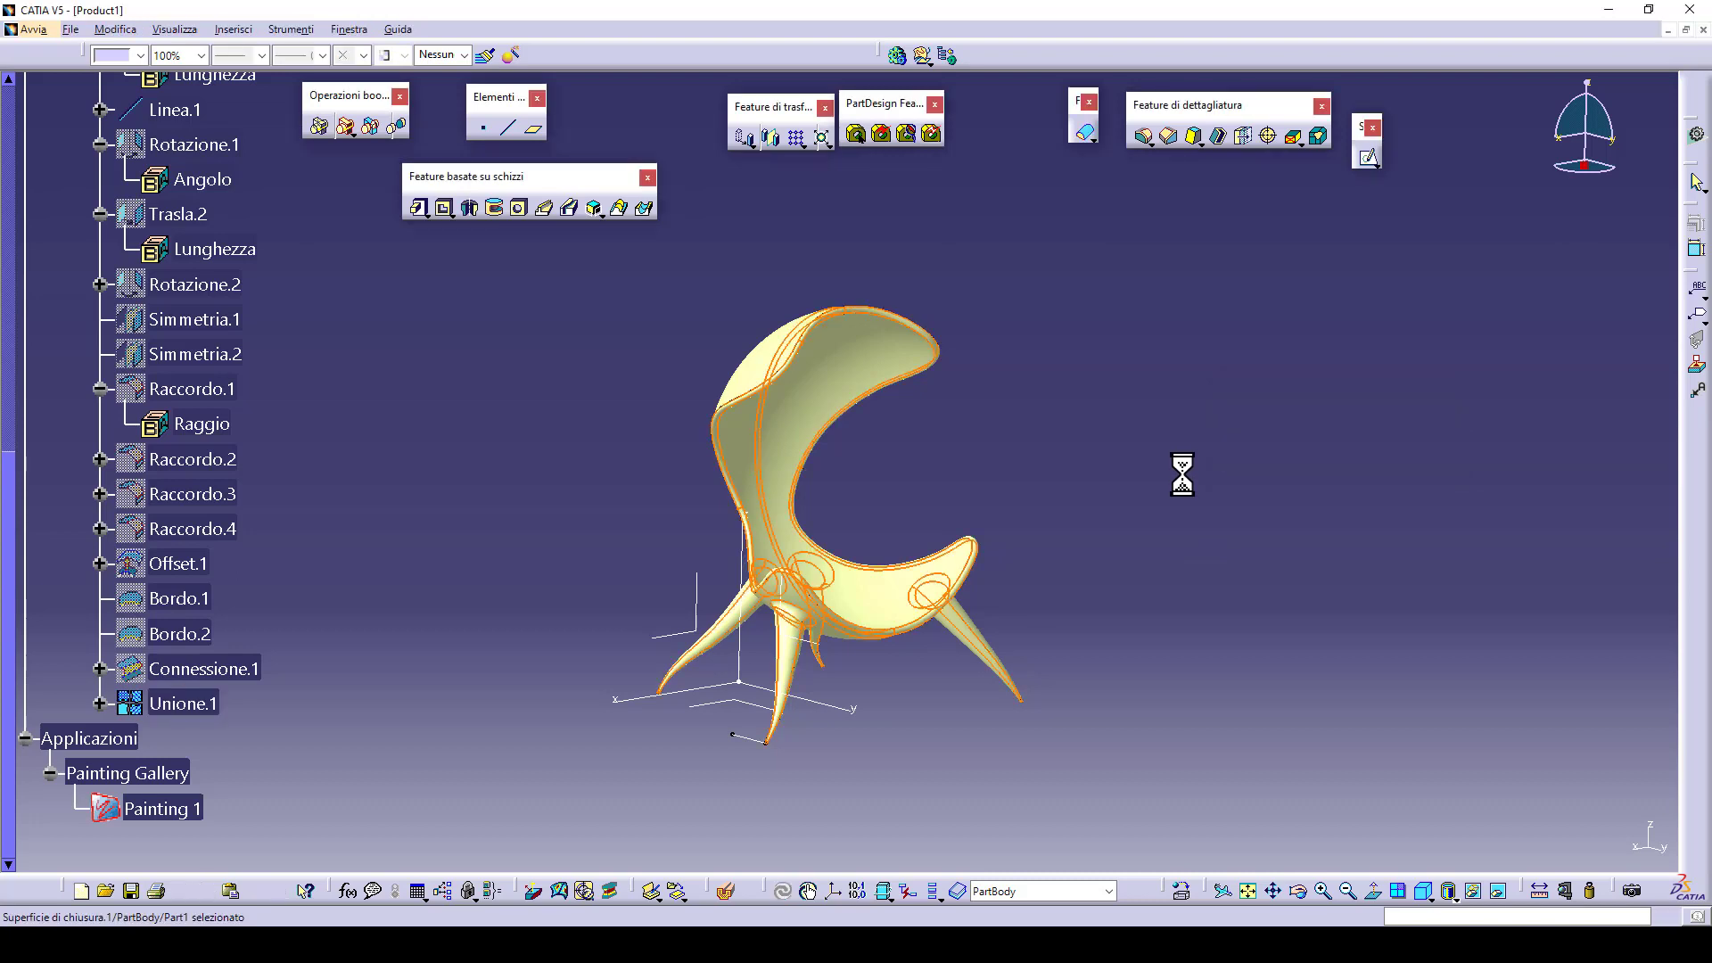
pyautogui.click(183, 705)
# - Hide Unione.1 so the solid chair is visible
pyautogui.rightClick(187, 706)
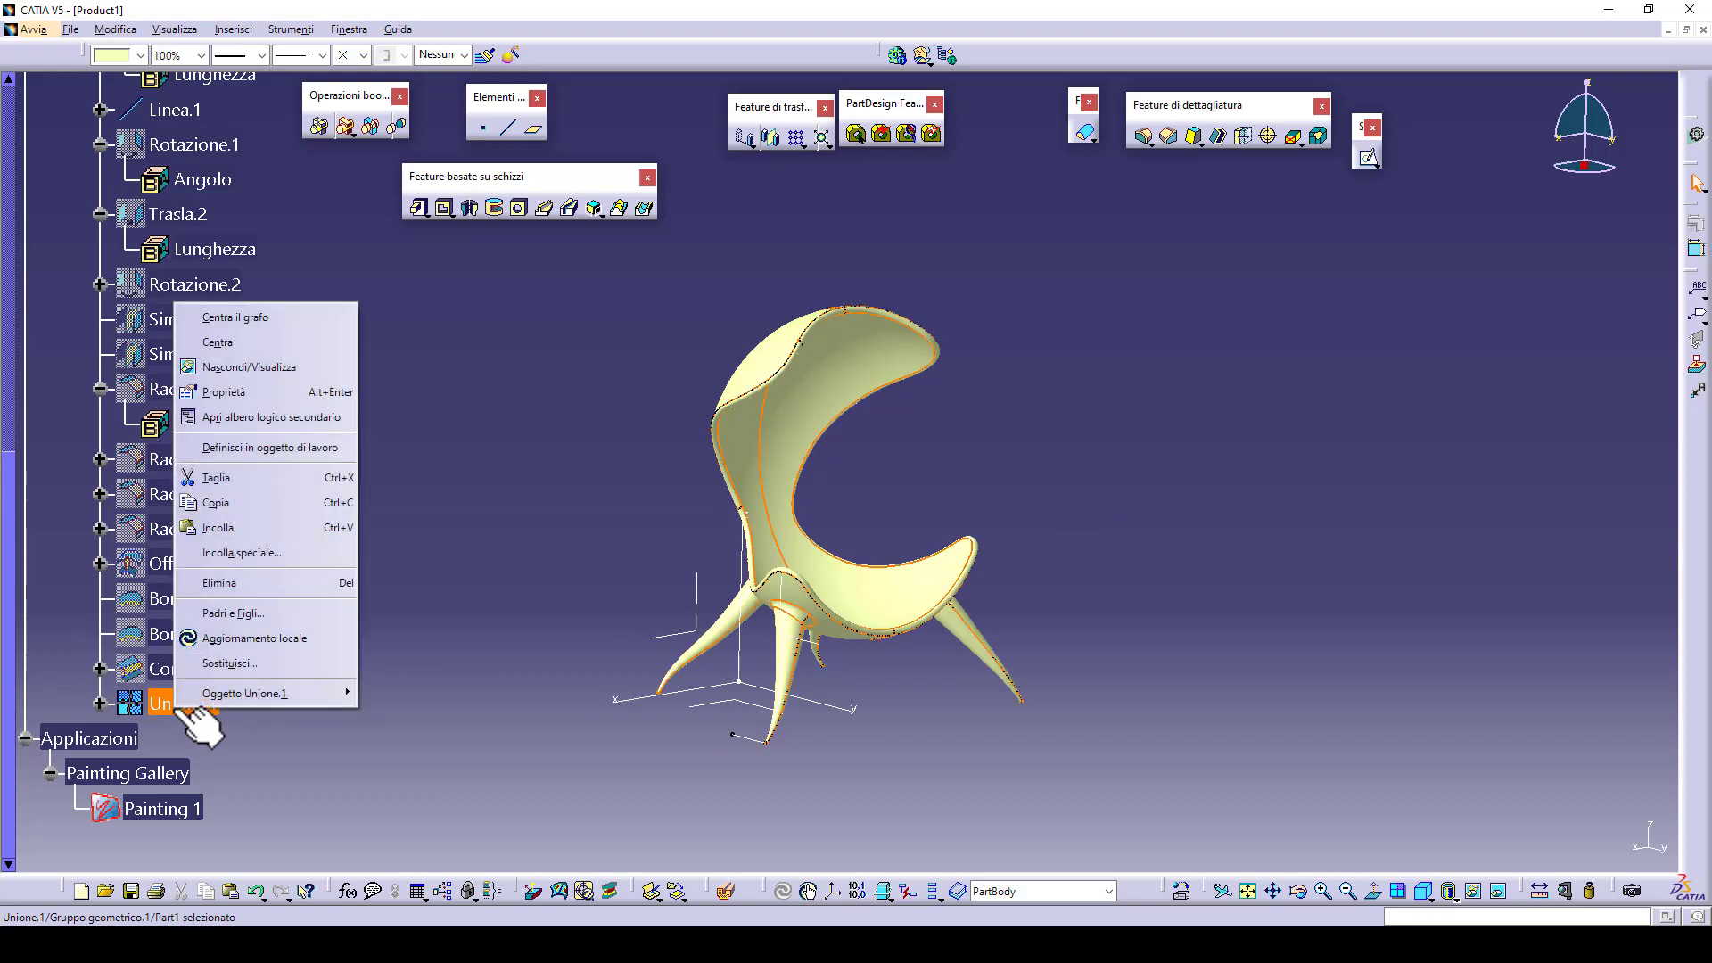
pyautogui.click(251, 364)
pyautogui.moveTo(551, 563)
pyautogui.mouseDown(button='middle')
pyautogui.moveTo(564, 504)
pyautogui.moveTo(575, 549)
pyautogui.mouseUp(button='middle')
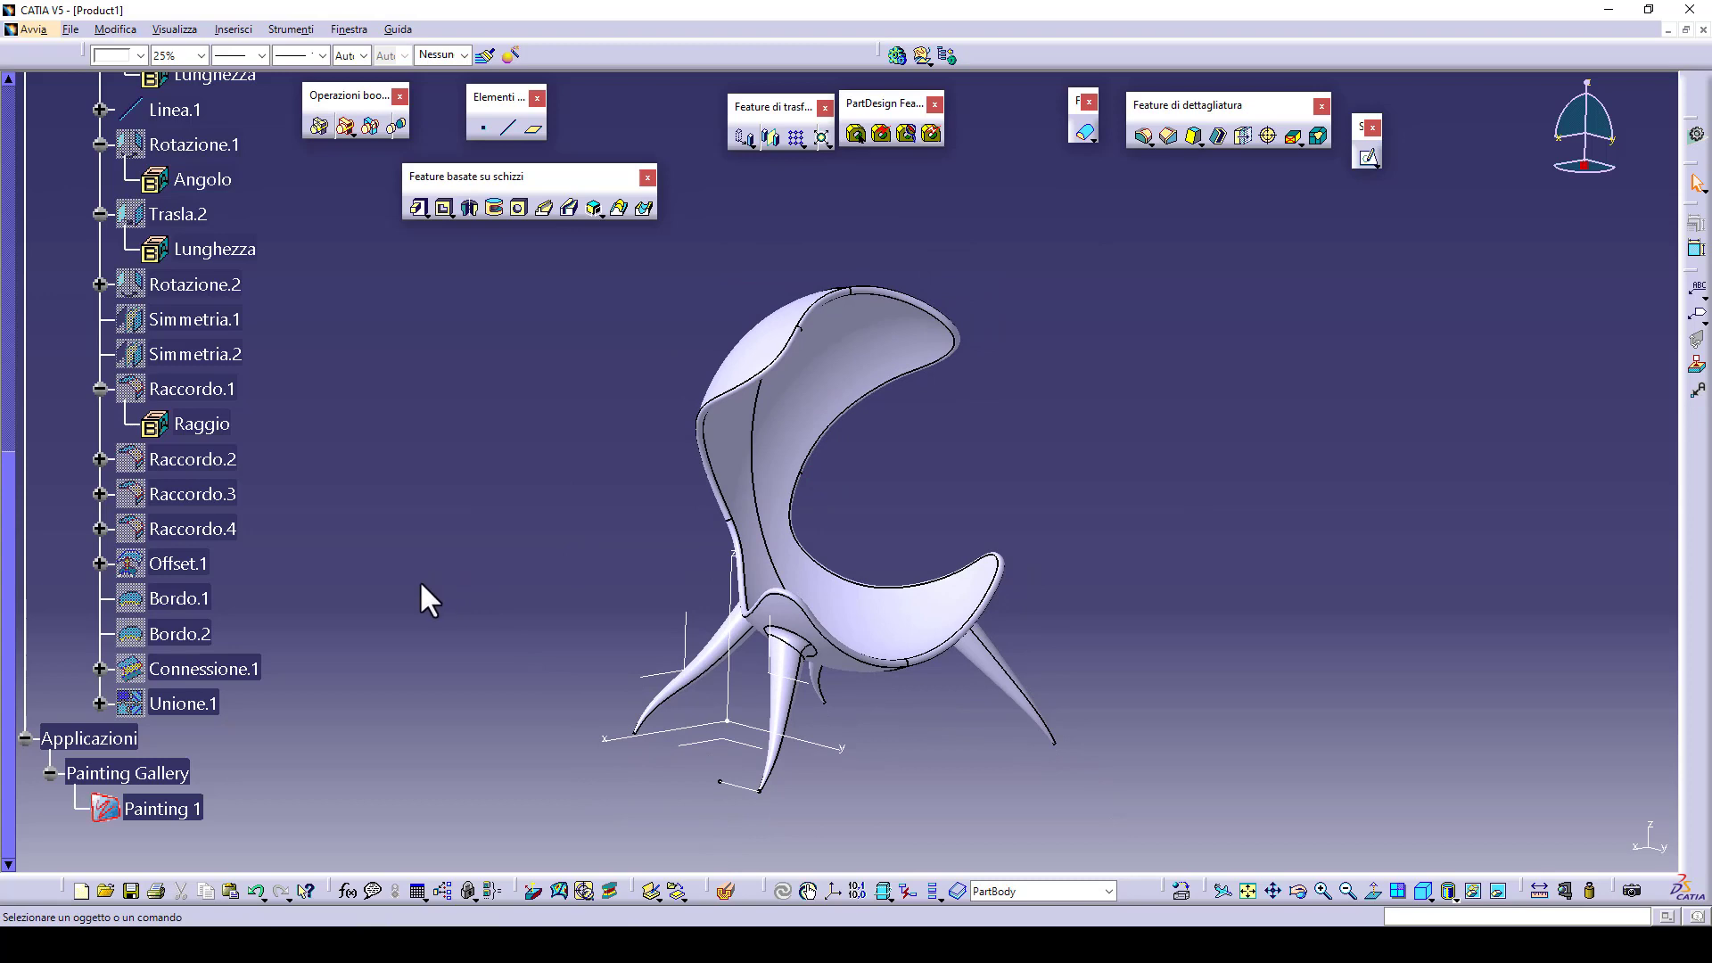
# - Show the Offset.1 surface on the chair
pyautogui.click(189, 564)
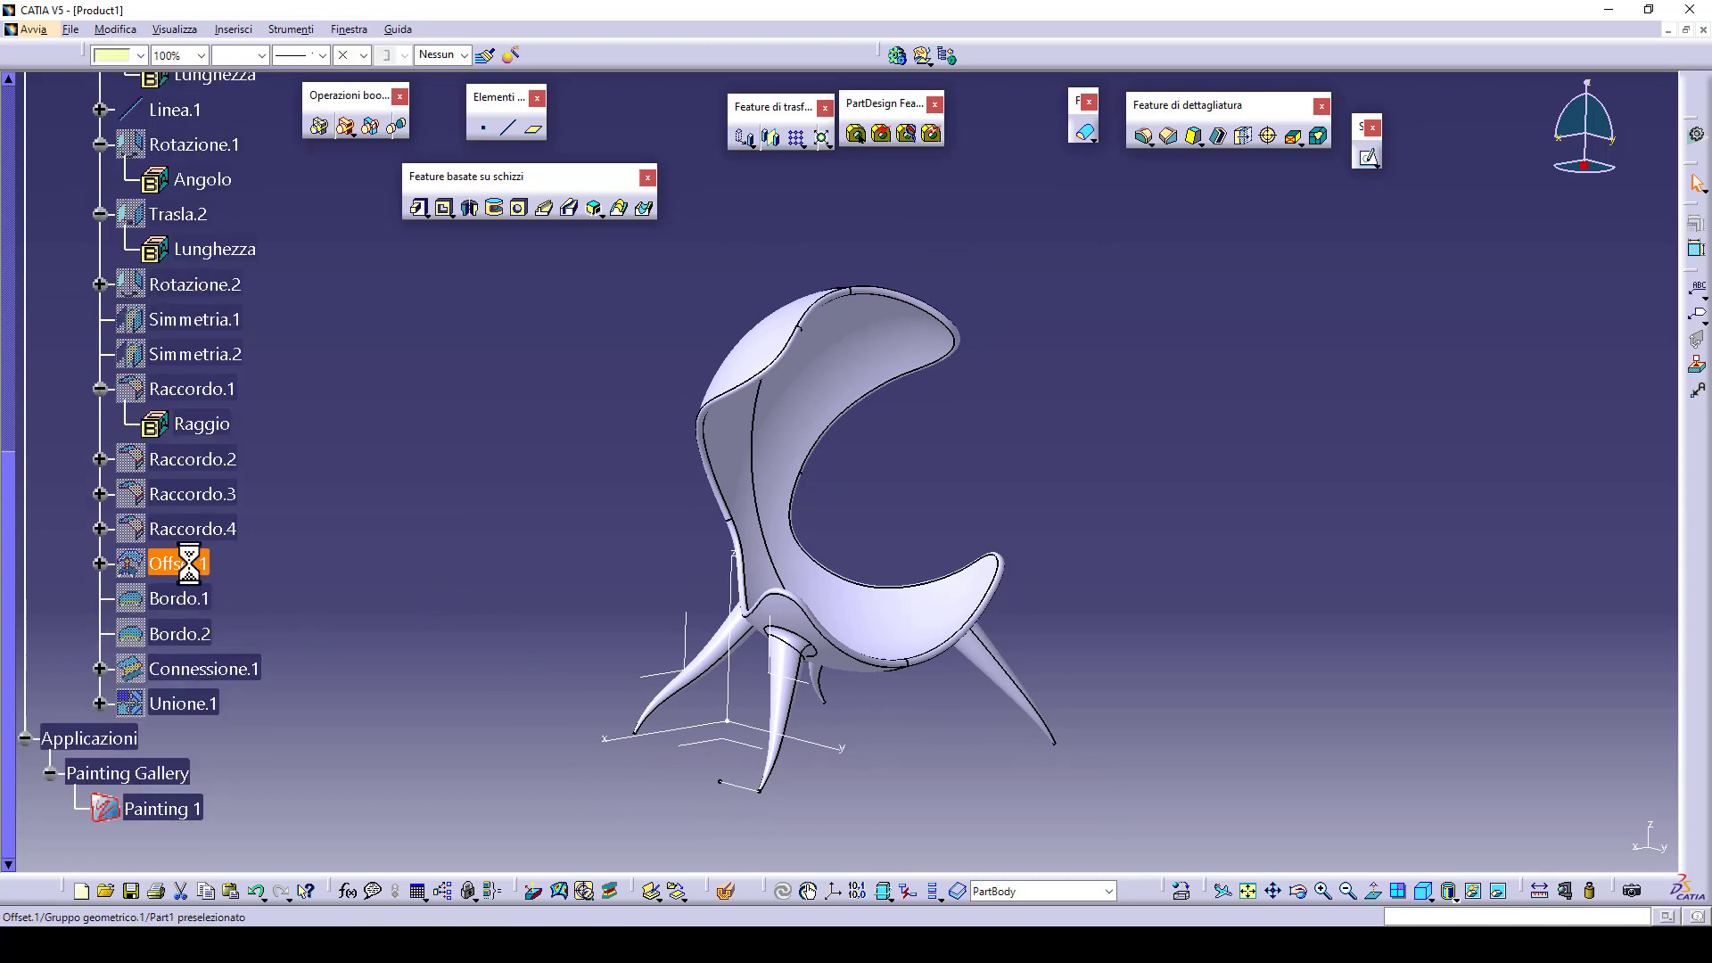
pyautogui.rightClick(191, 561)
pyautogui.click(280, 214)
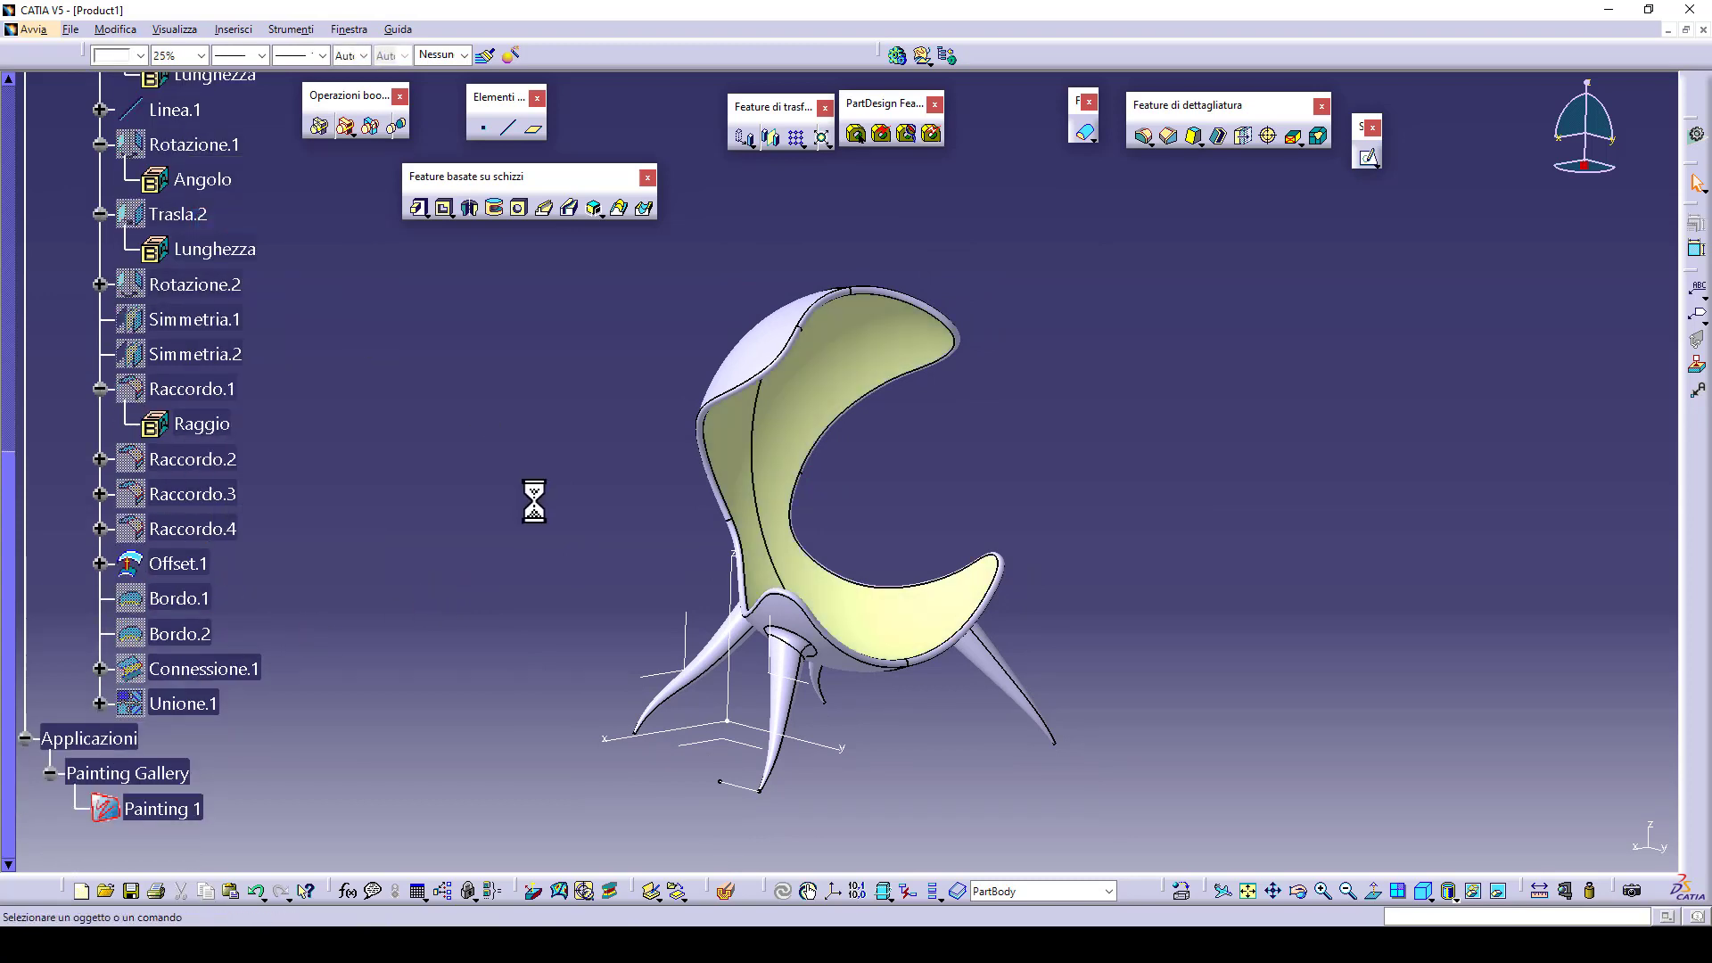
pyautogui.moveTo(533, 501); pyautogui.dragTo(547, 482, button='middle')
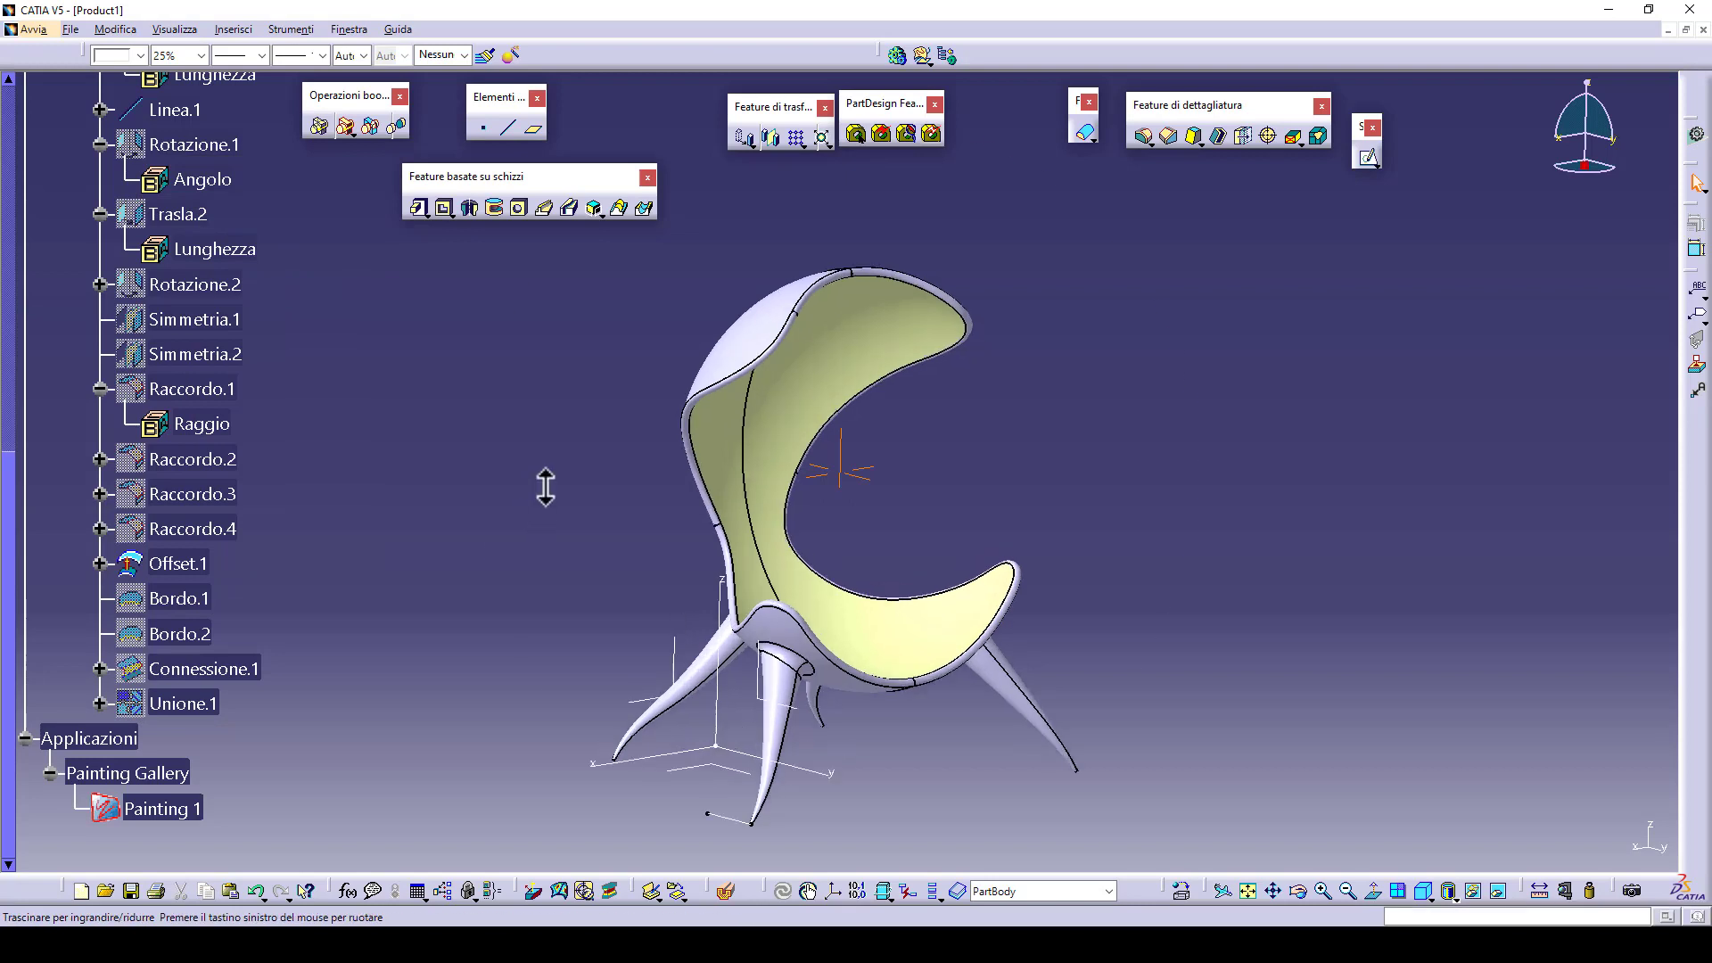
# - Create a Thick Surface from Offset.1 with a 5 mm first offset
pyautogui.click(1092, 140)
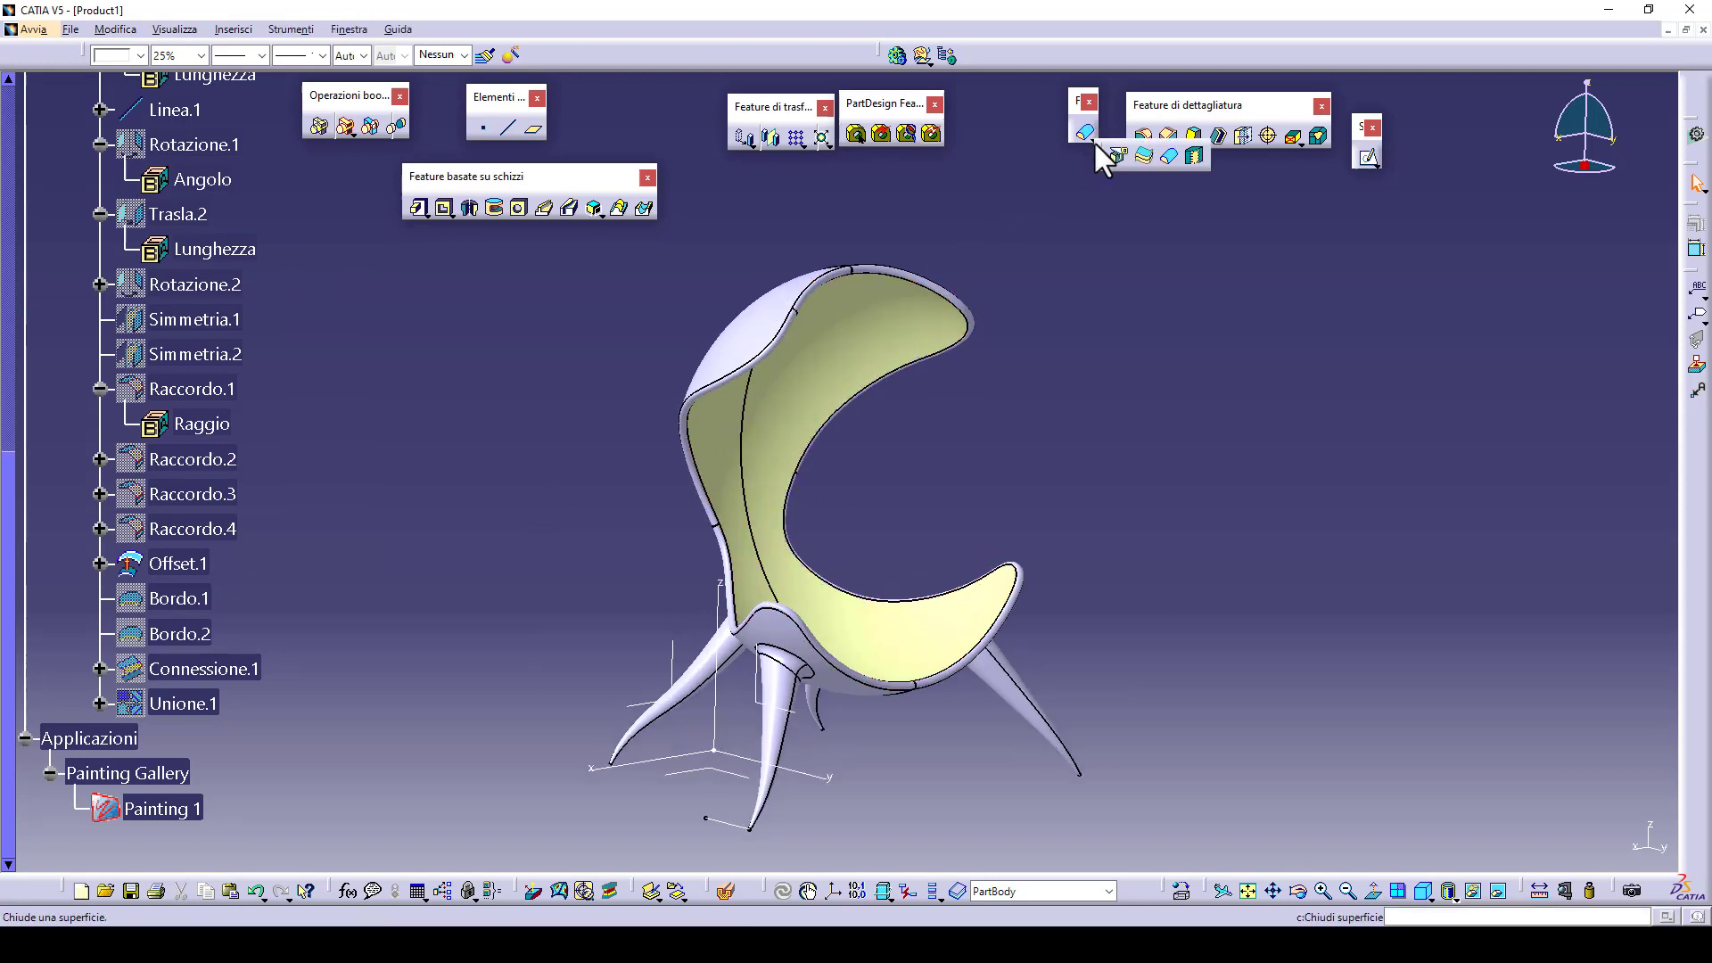
pyautogui.click(1143, 156)
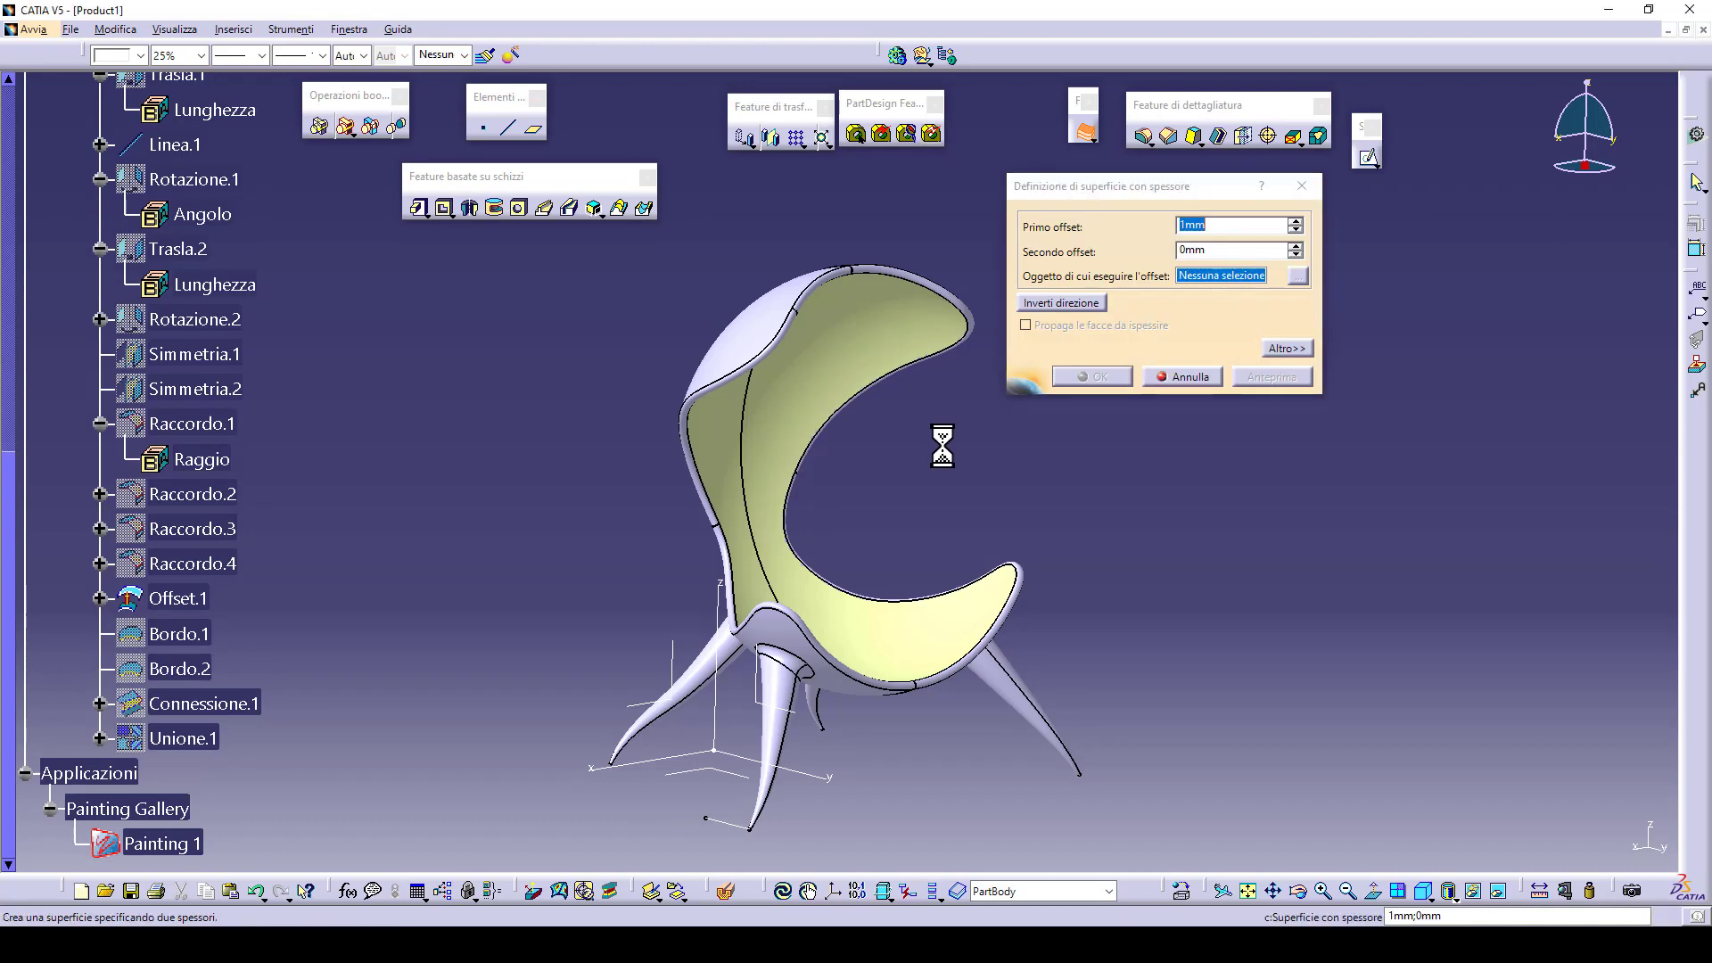
pyautogui.moveTo(943, 446); pyautogui.dragTo(950, 384, button='middle')
pyautogui.click(886, 623)
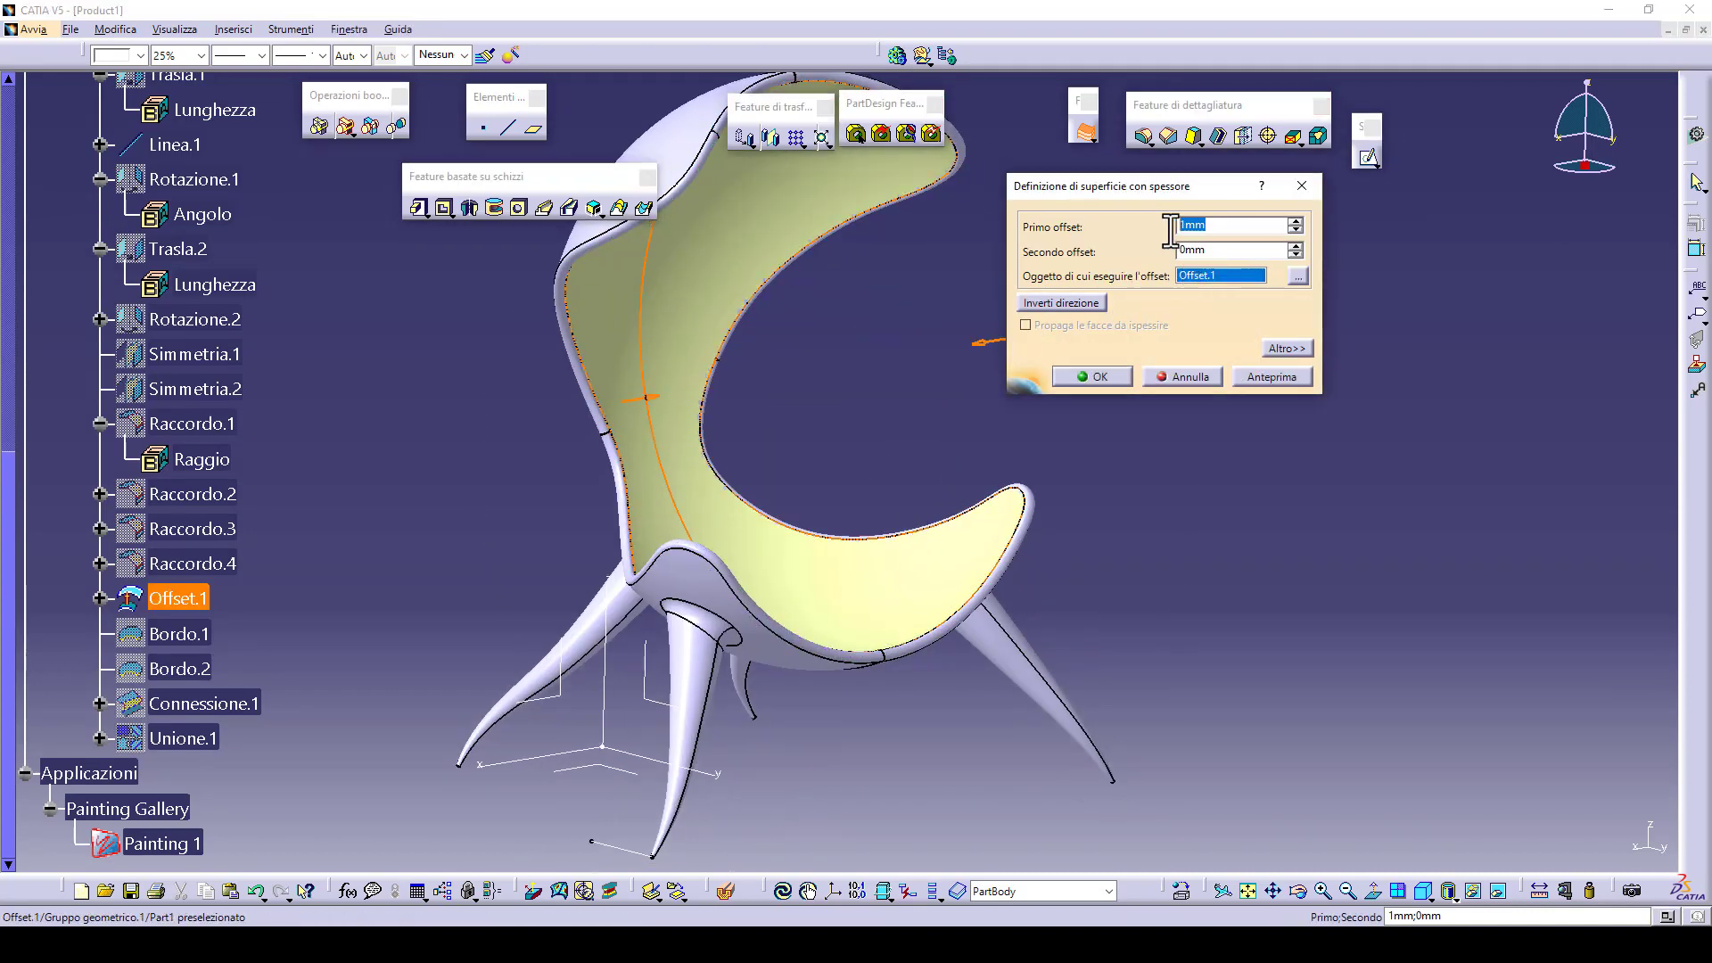
pyautogui.write('5')
pyautogui.click(1269, 374)
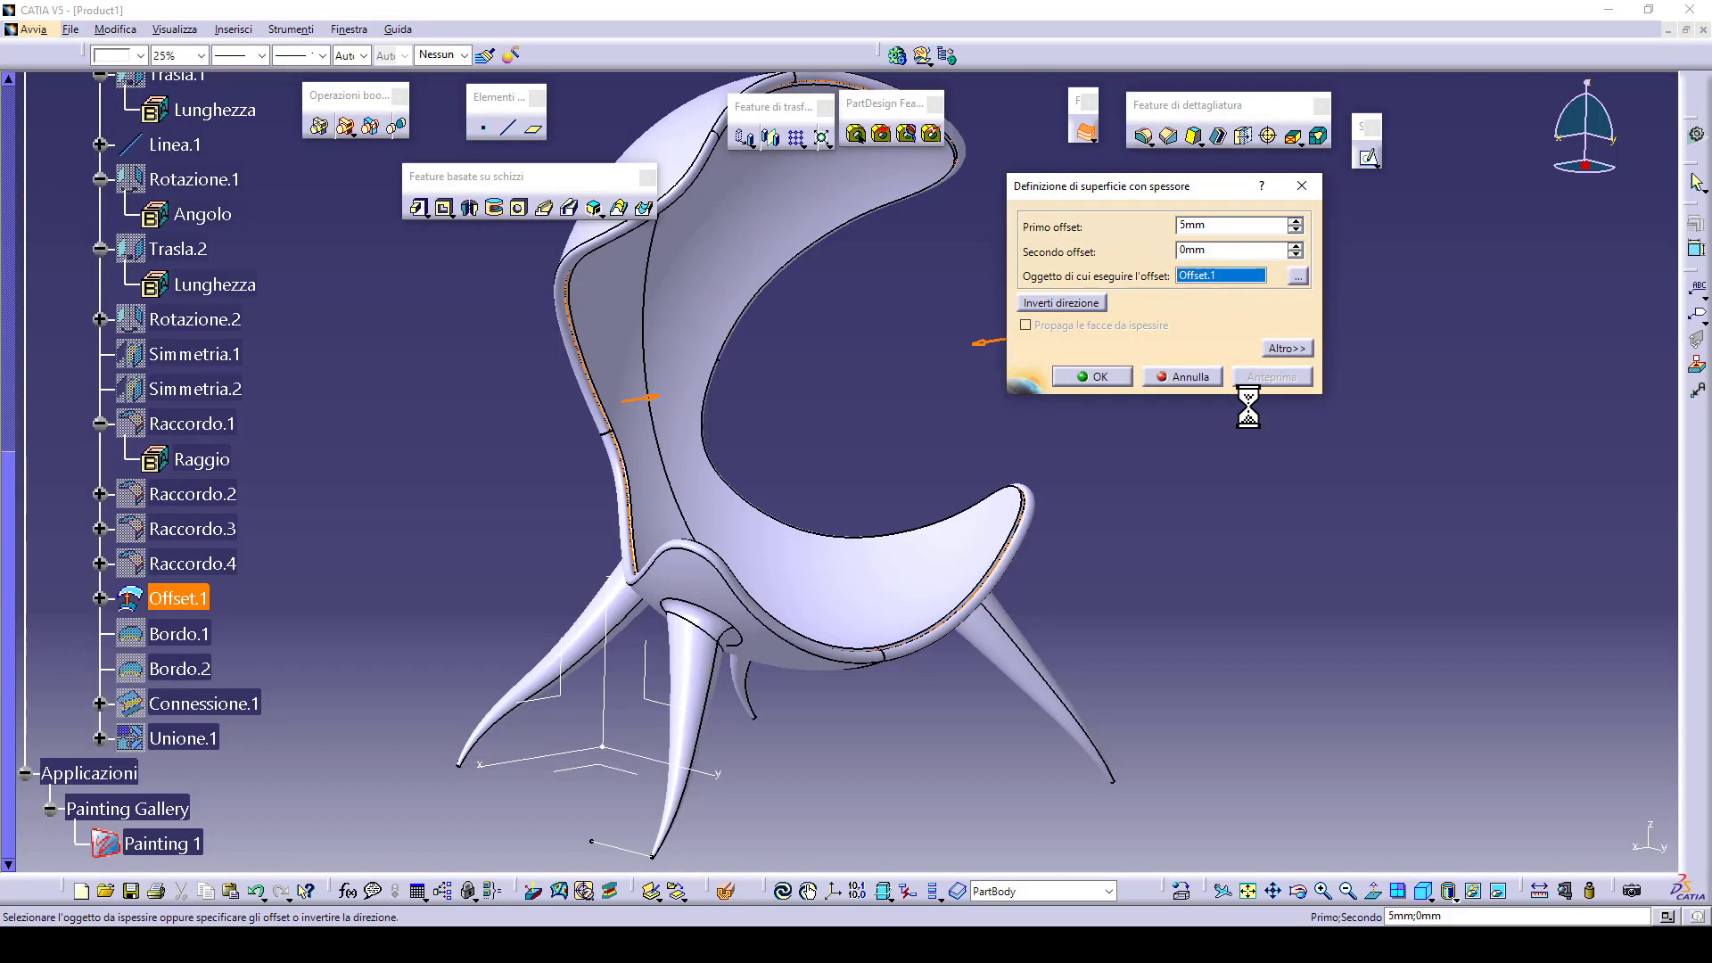
pyautogui.keyDown('ctrl'); pyautogui.moveTo(948, 528); pyautogui.dragTo(795, 397, button='middle'); pyautogui.keyUp('ctrl')
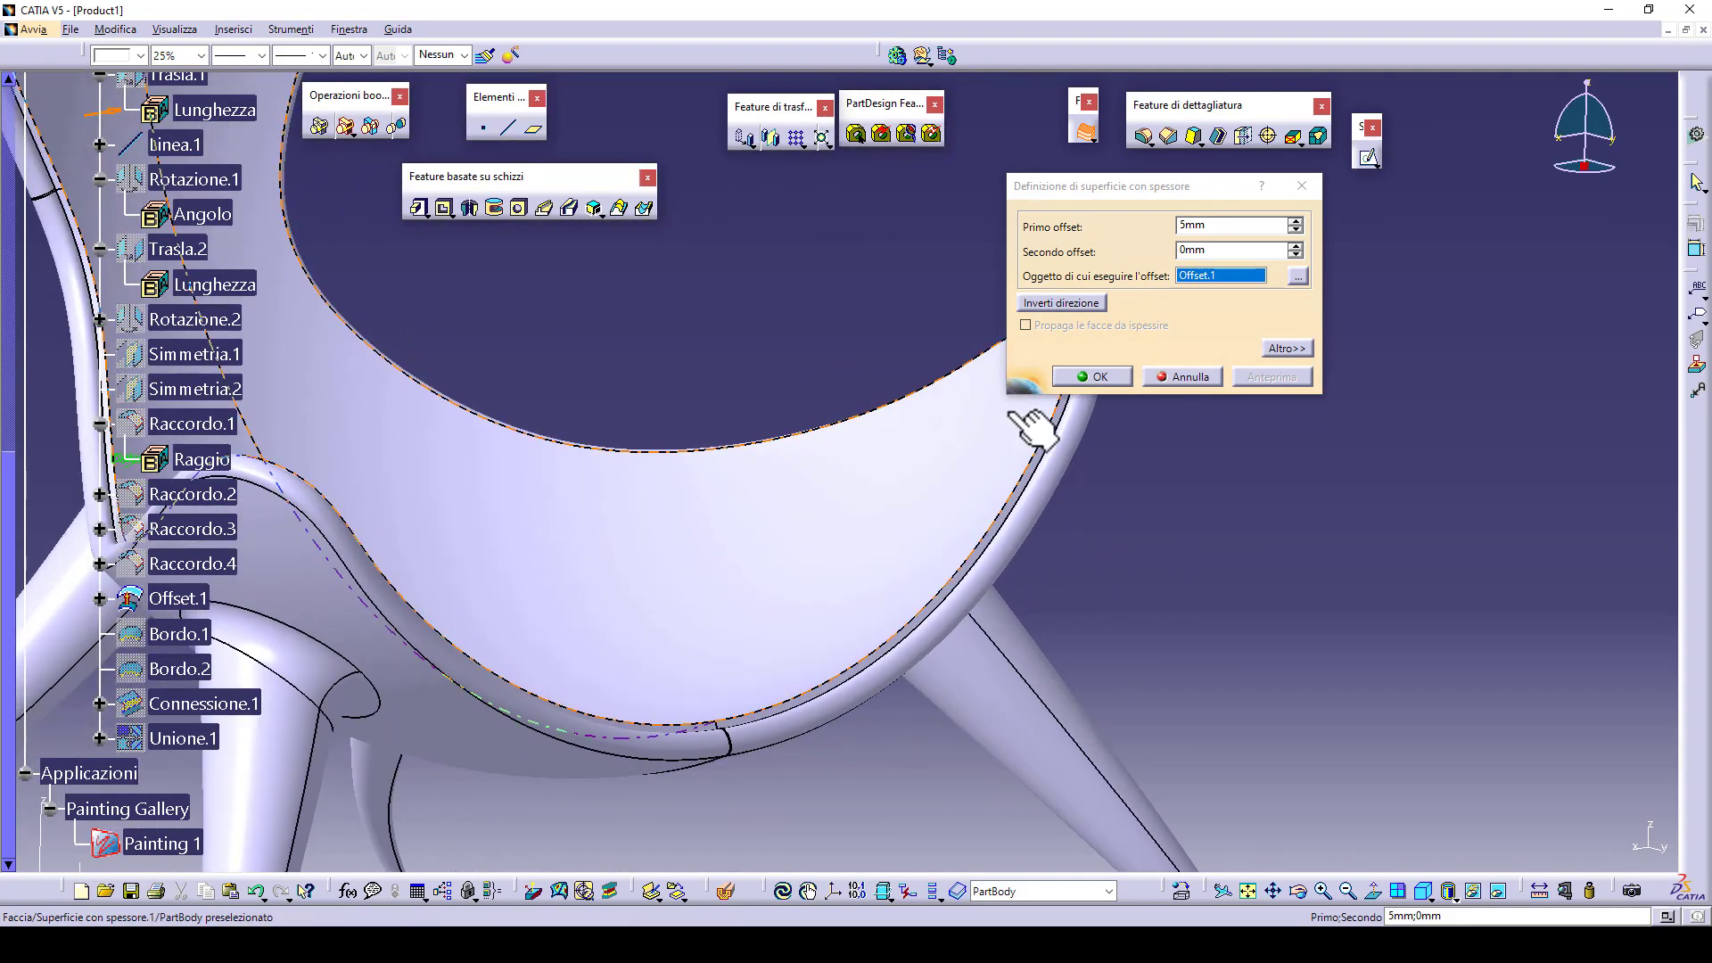
pyautogui.click(1086, 374)
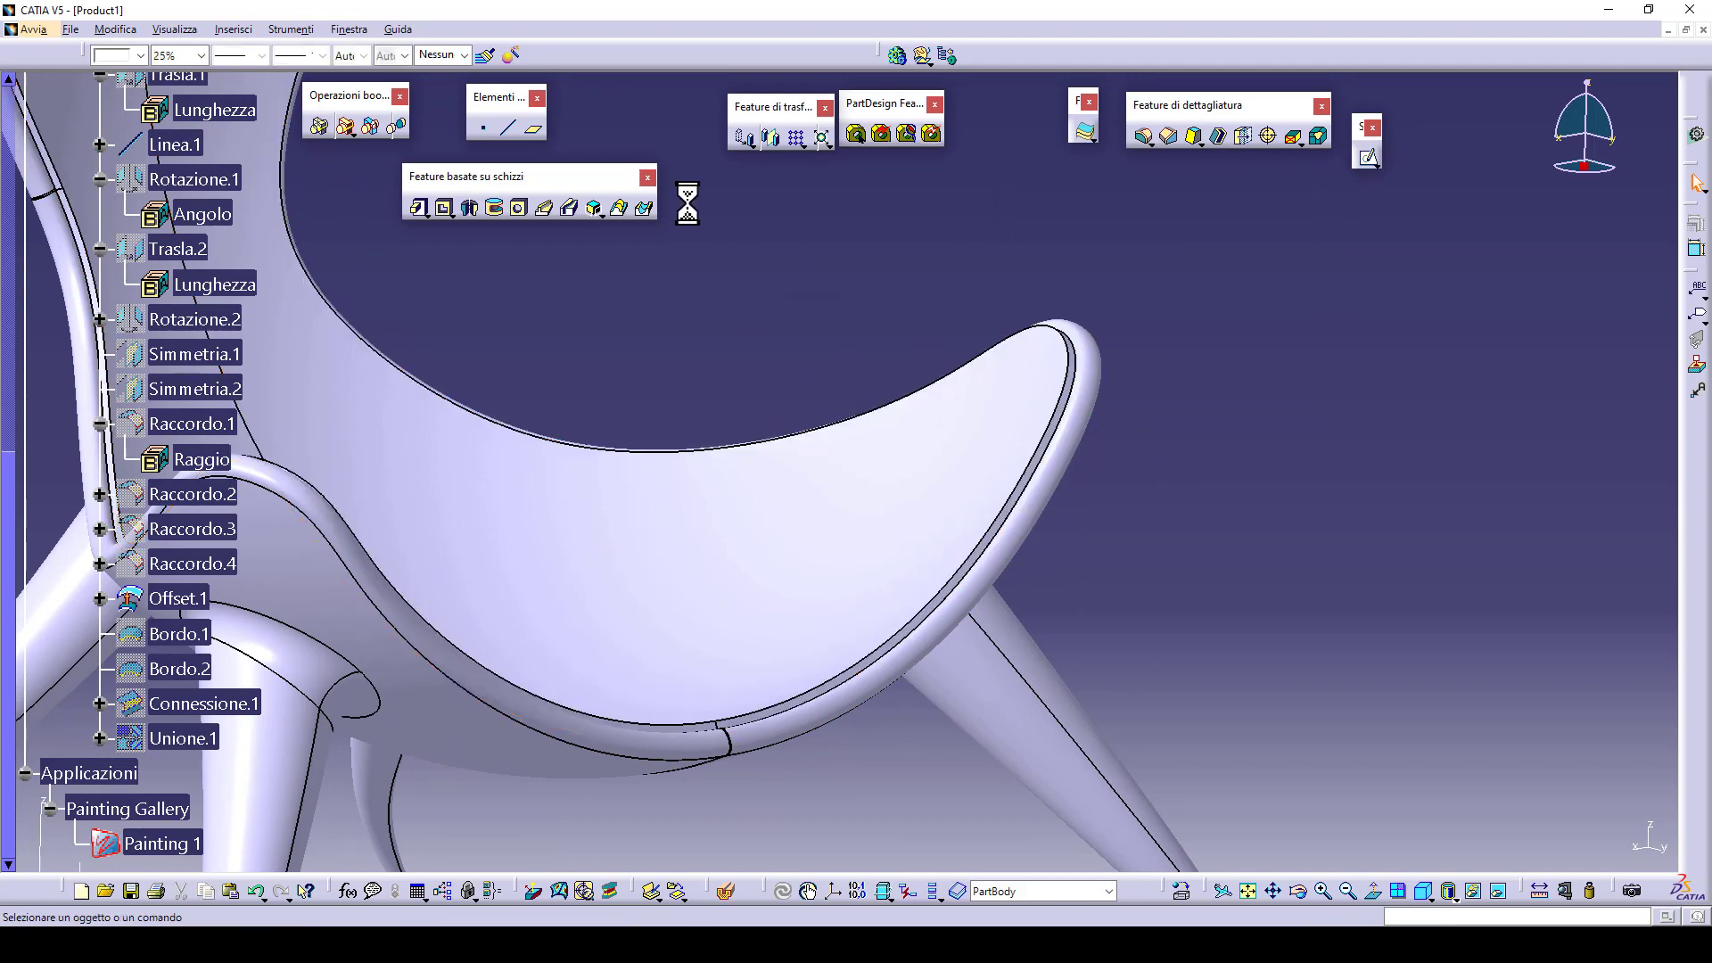
# - Apply a 3 mm edge fillet to the thickened seat shell's face edges
pyautogui.click(1143, 132)
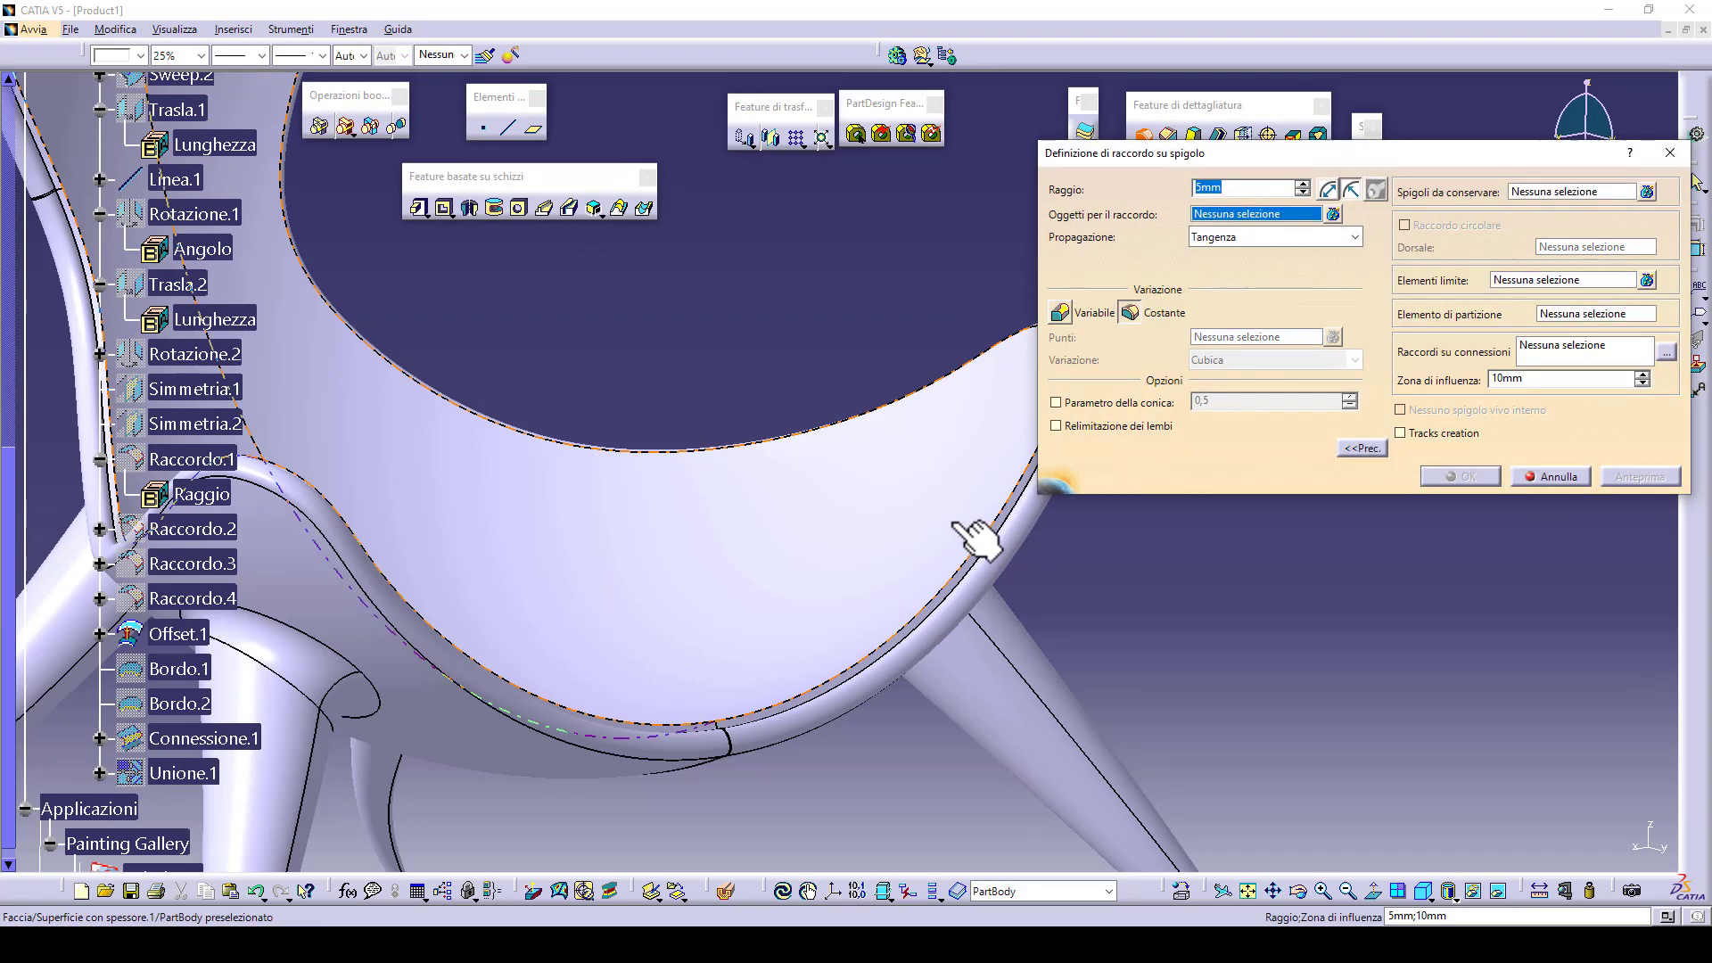
pyautogui.click(986, 535)
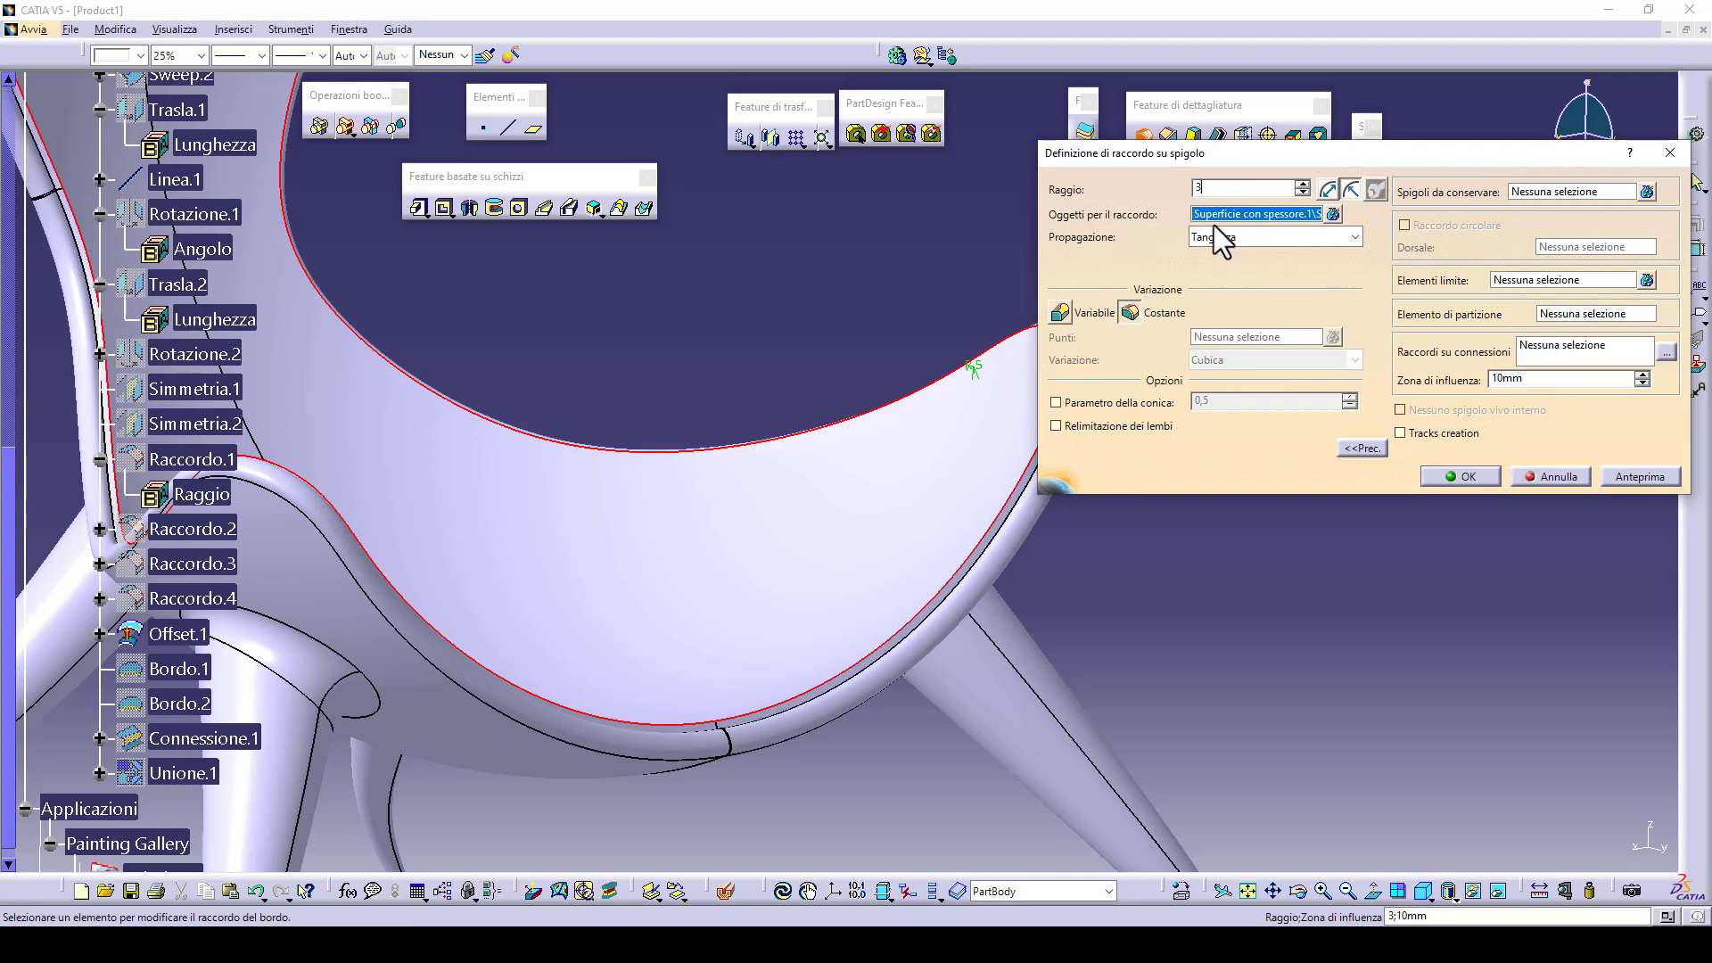
pyautogui.click(1460, 477)
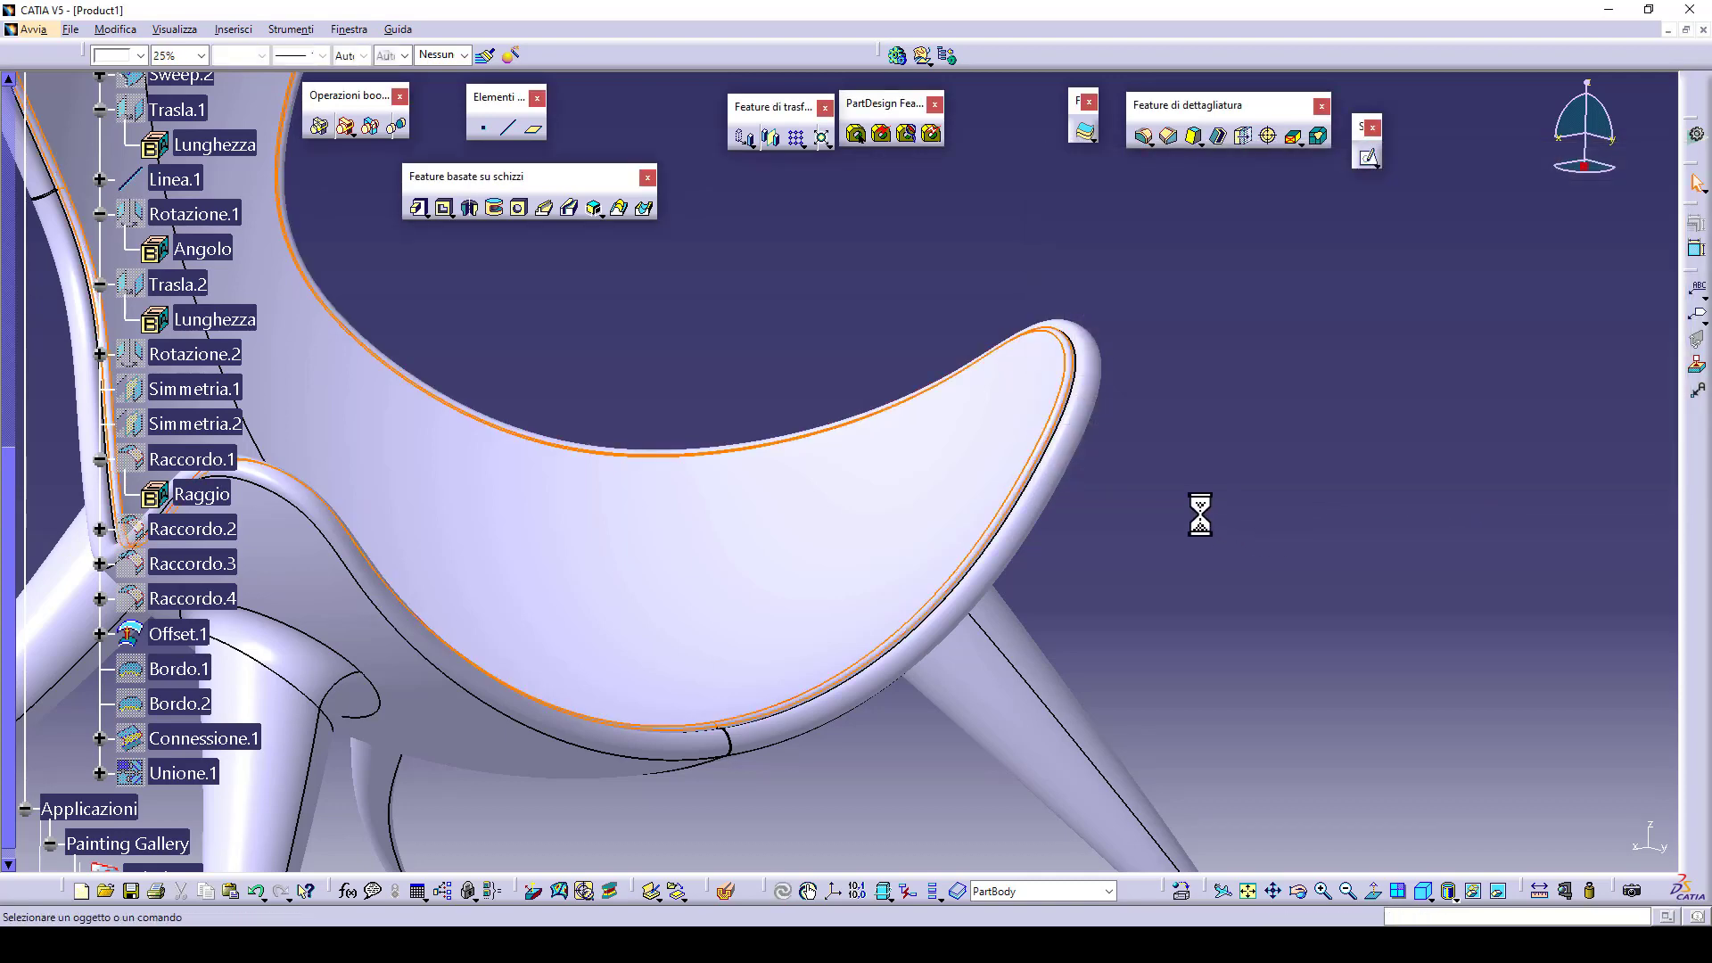
pyautogui.moveTo(1200, 509)
pyautogui.mouseDown(button='middle')
pyautogui.moveTo(1225, 586)
pyautogui.moveTo(963, 490)
pyautogui.moveTo(947, 565)
pyautogui.moveTo(906, 592)
pyautogui.moveTo(1070, 623)
pyautogui.moveTo(1056, 570)
pyautogui.mouseUp(button='middle')
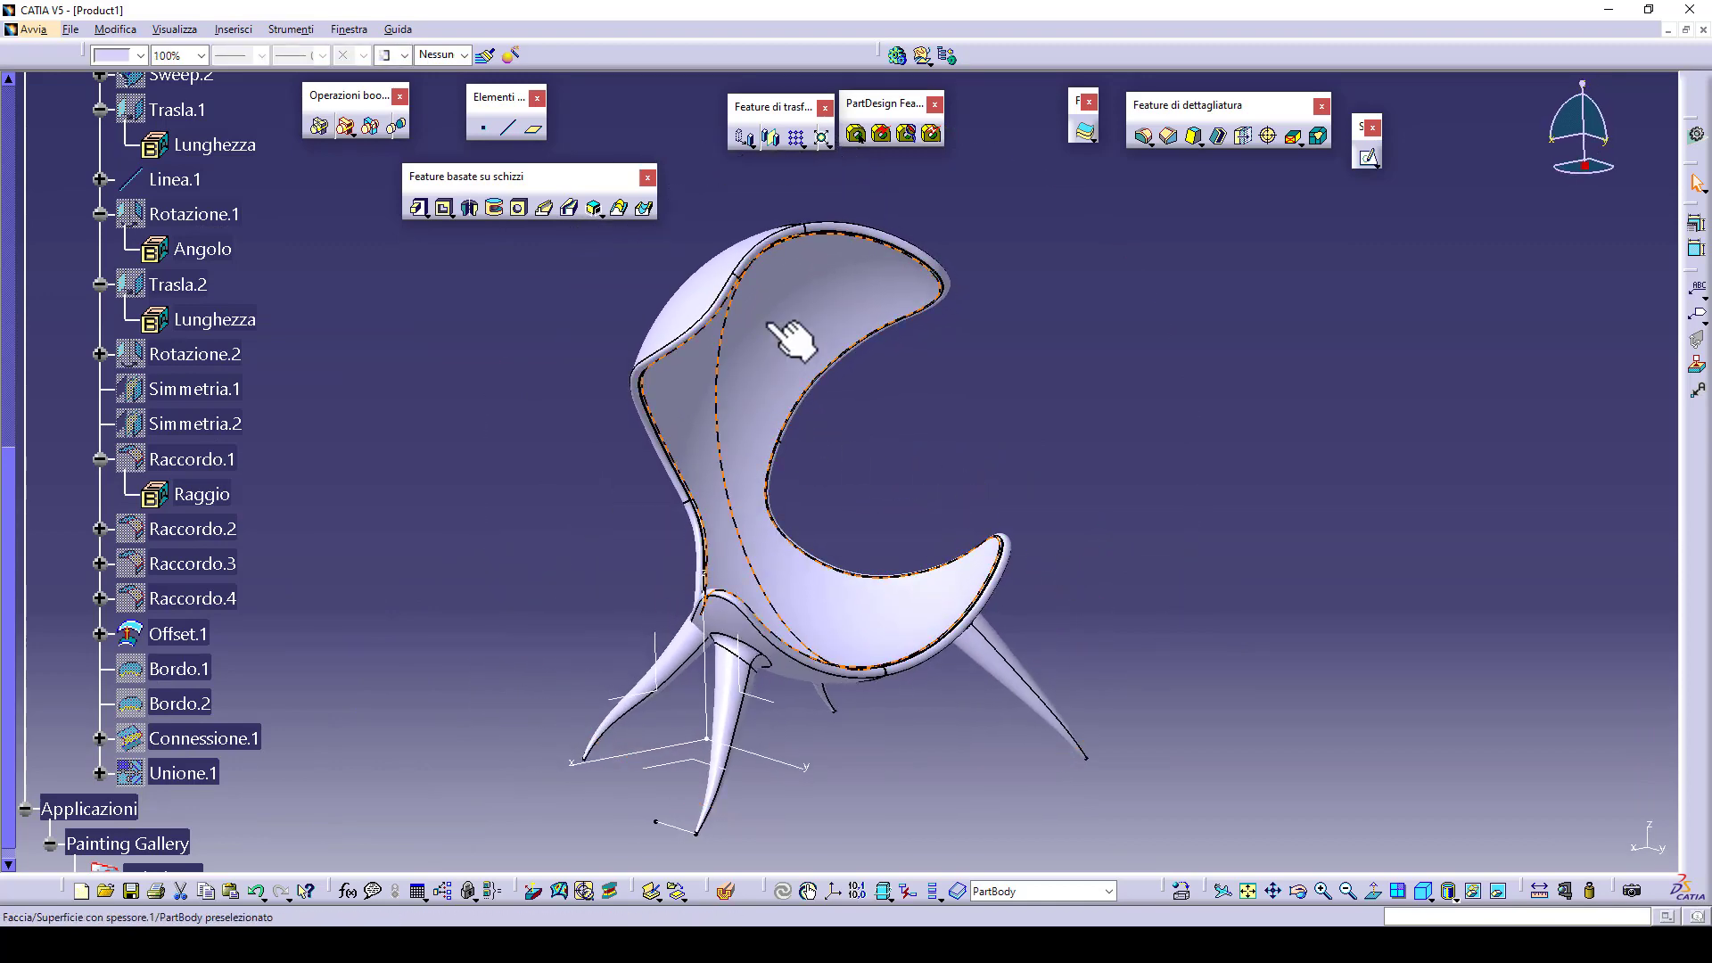
# - Colour the seat face blue from the Properties colour dropdown
pyautogui.moveTo(789, 335); pyautogui.dragTo(766, 268, button='middle')
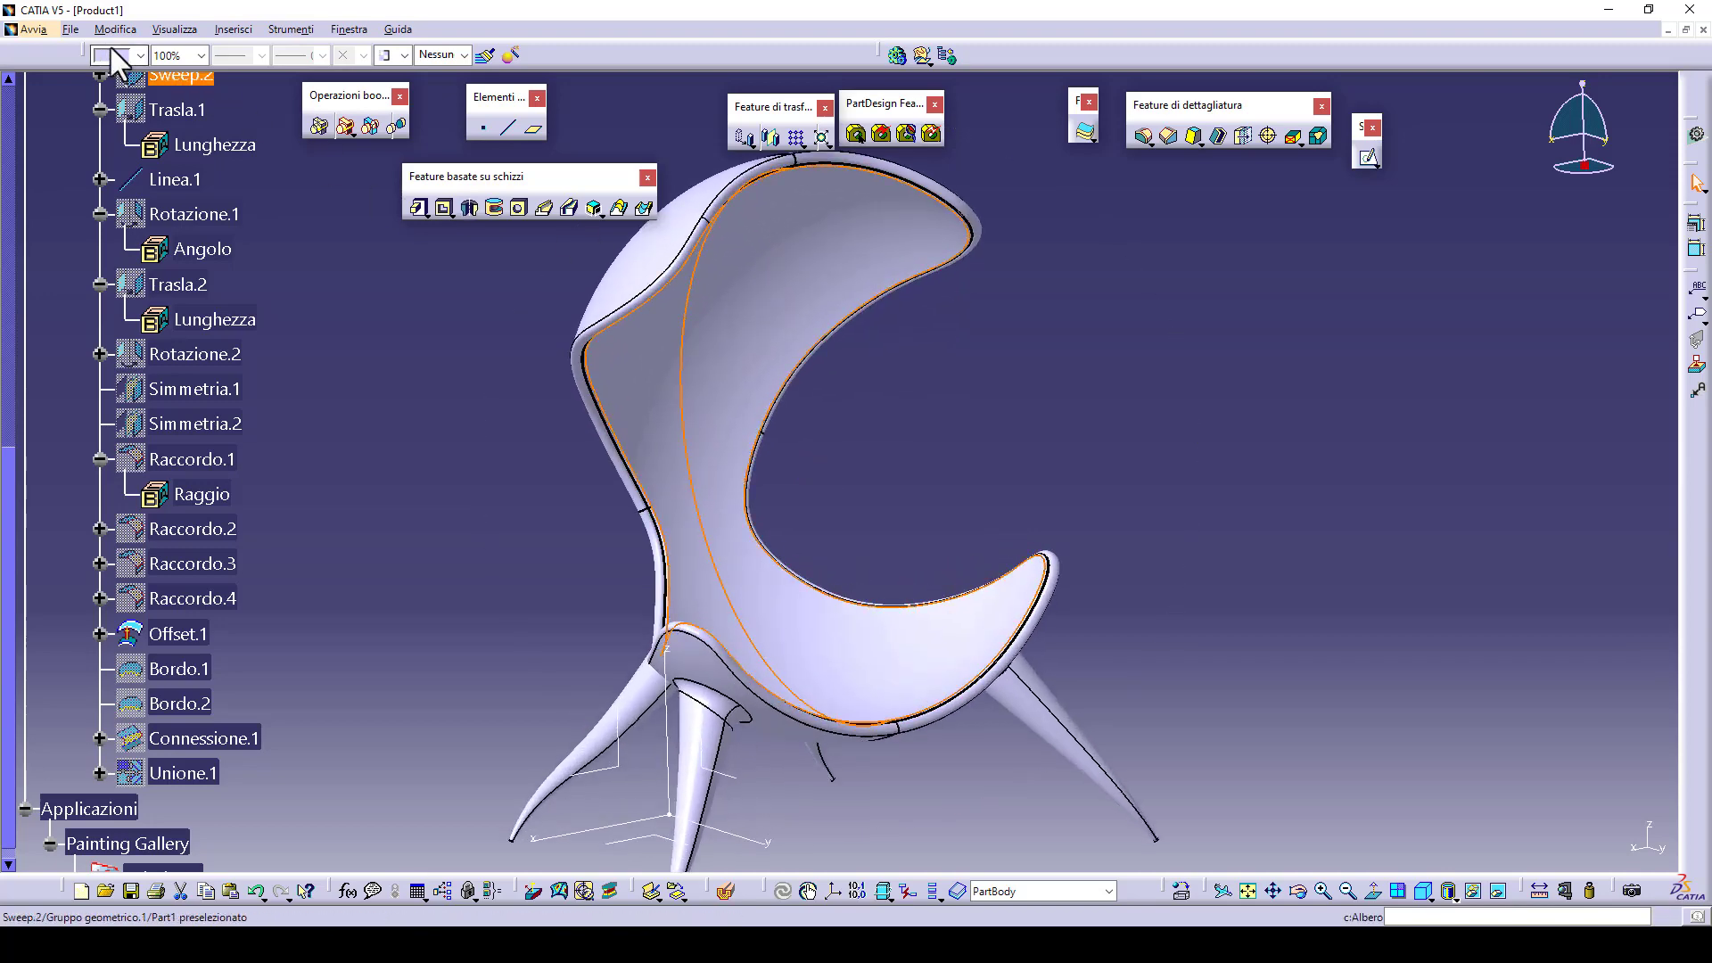
pyautogui.click(141, 55)
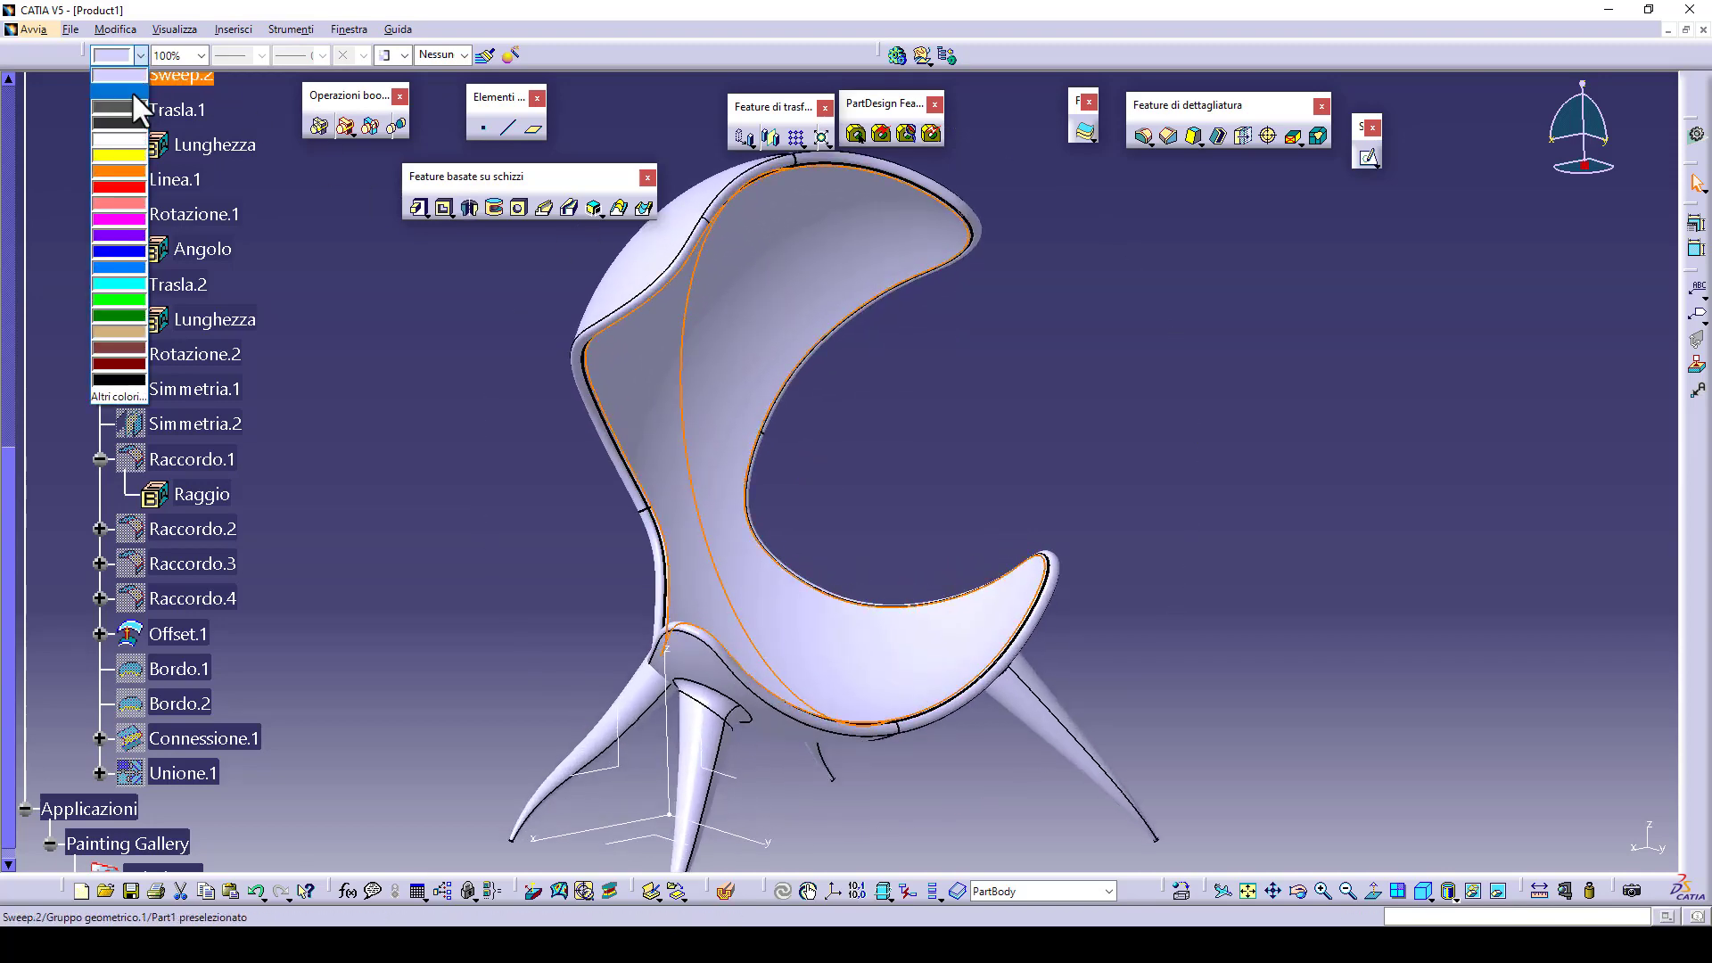
pyautogui.click(121, 269)
pyautogui.keyDown('ctrl'); pyautogui.moveTo(1001, 642); pyautogui.dragTo(819, 232, button='middle'); pyautogui.keyUp('ctrl')
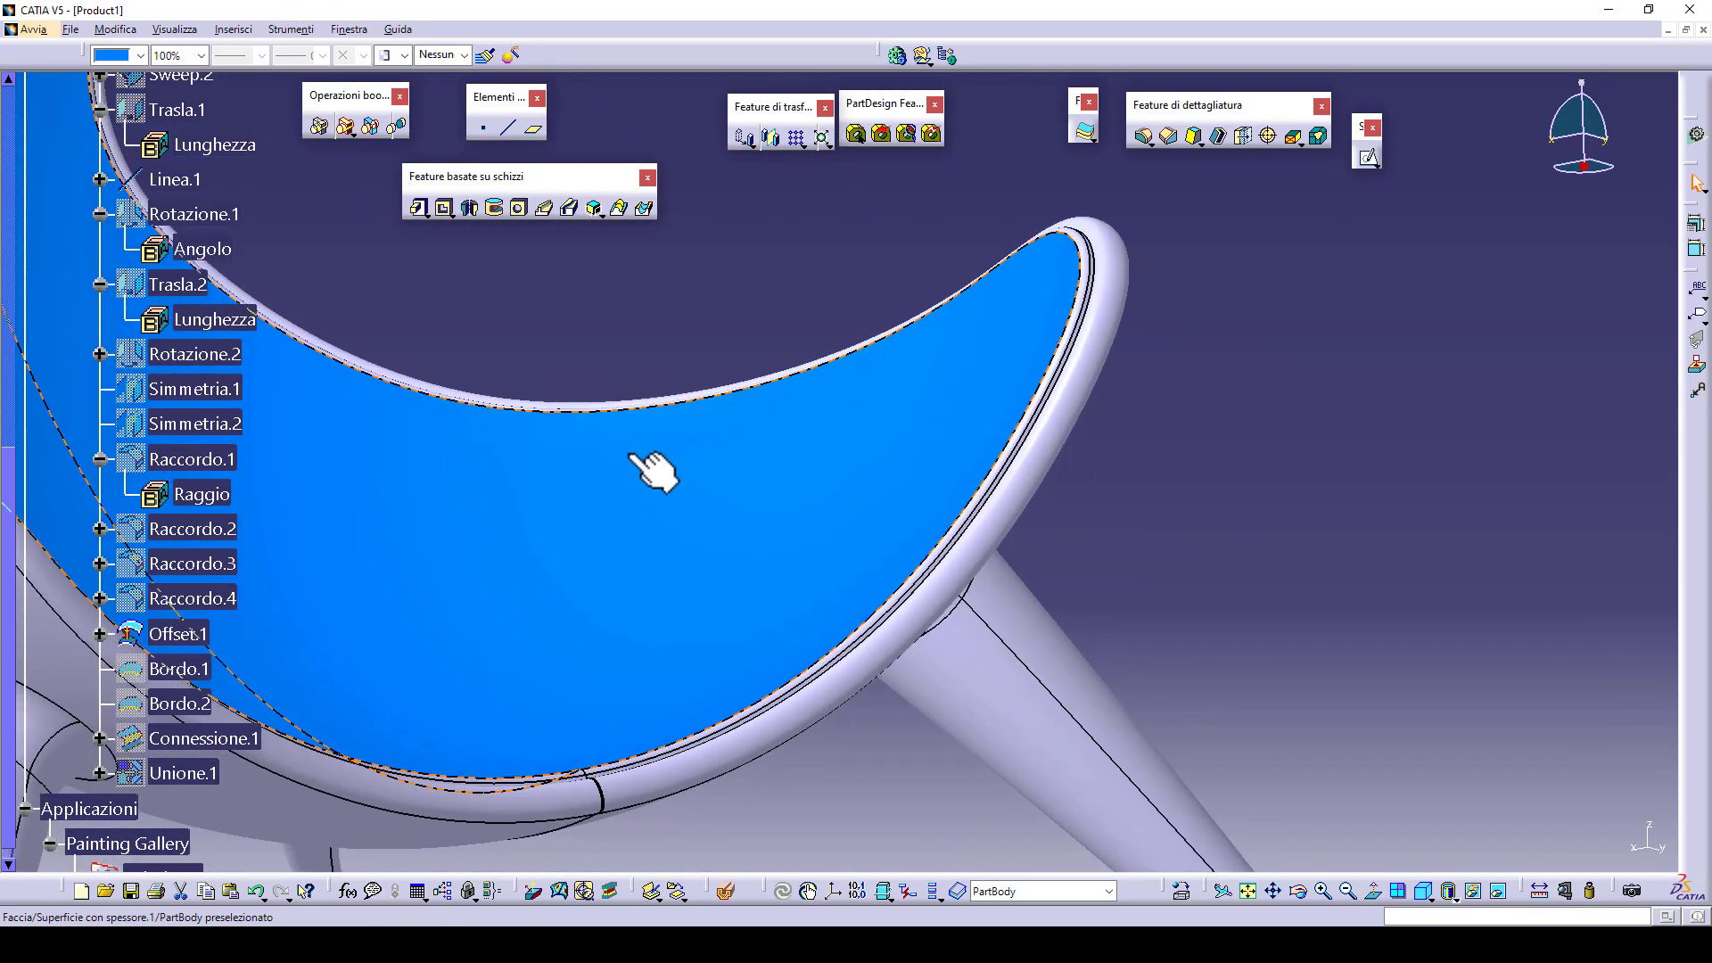
pyautogui.scroll(-2, 464, 641)
pyautogui.scroll(3, 357, 588)
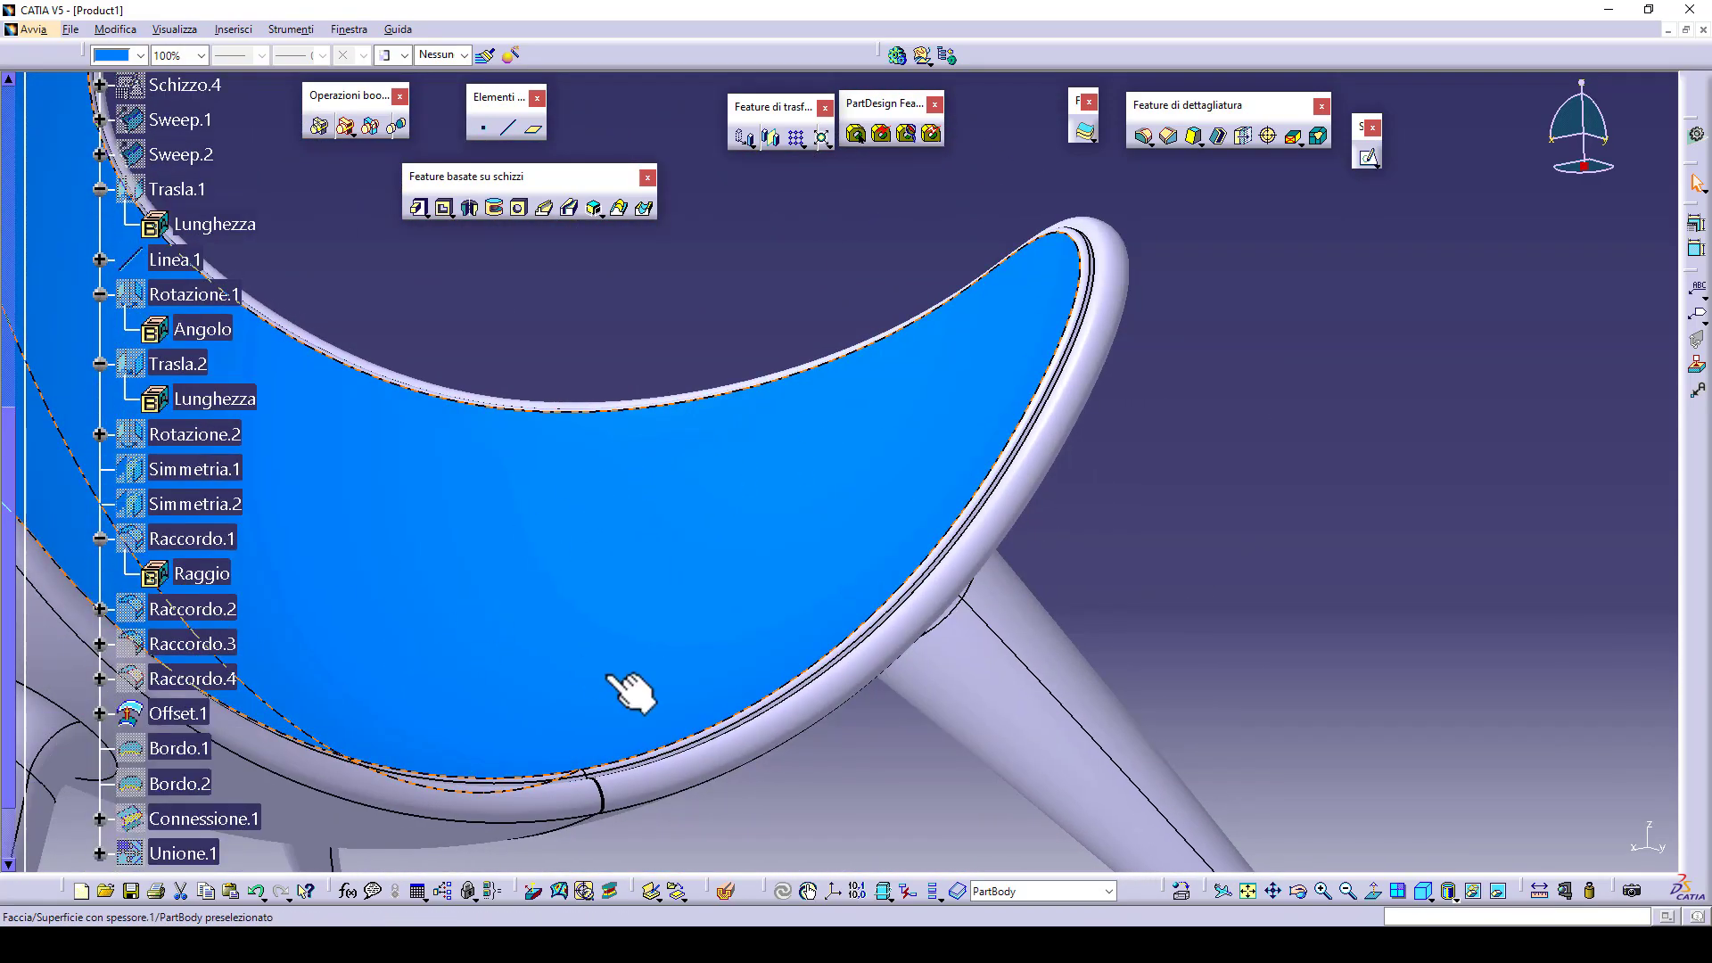
# - Colour the Raccordo su spigolo.1 fillet feature blue
pyautogui.click(560, 519)
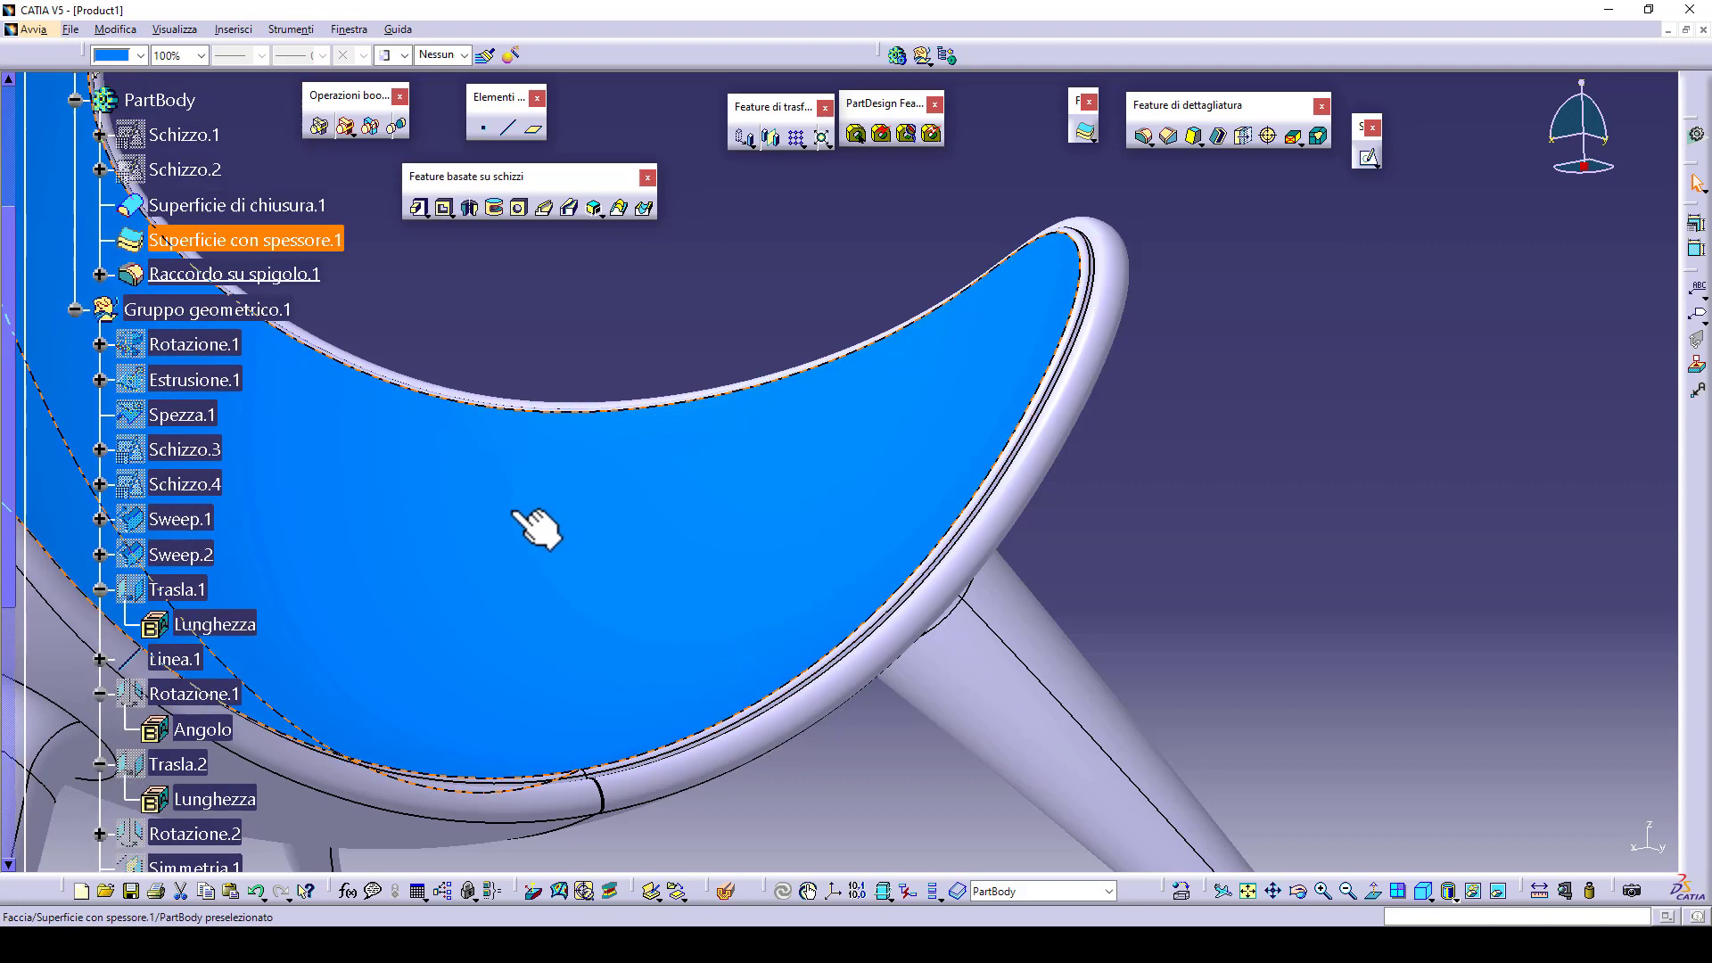
pyautogui.click(75, 389)
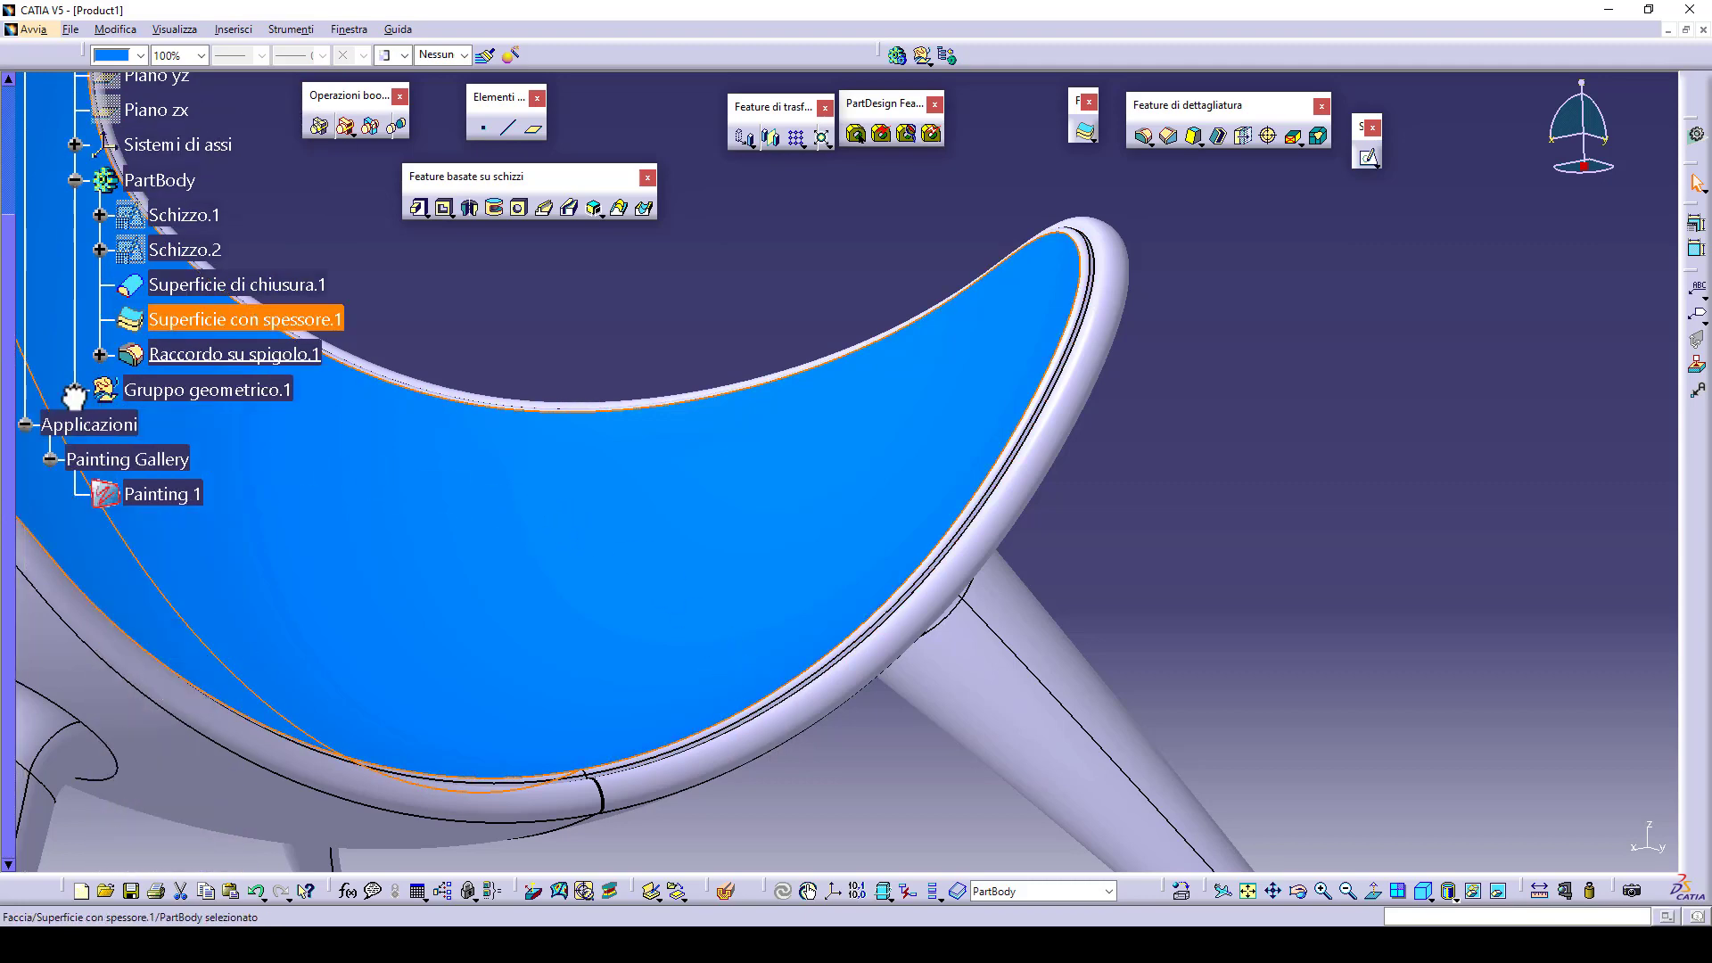
pyautogui.click(189, 361)
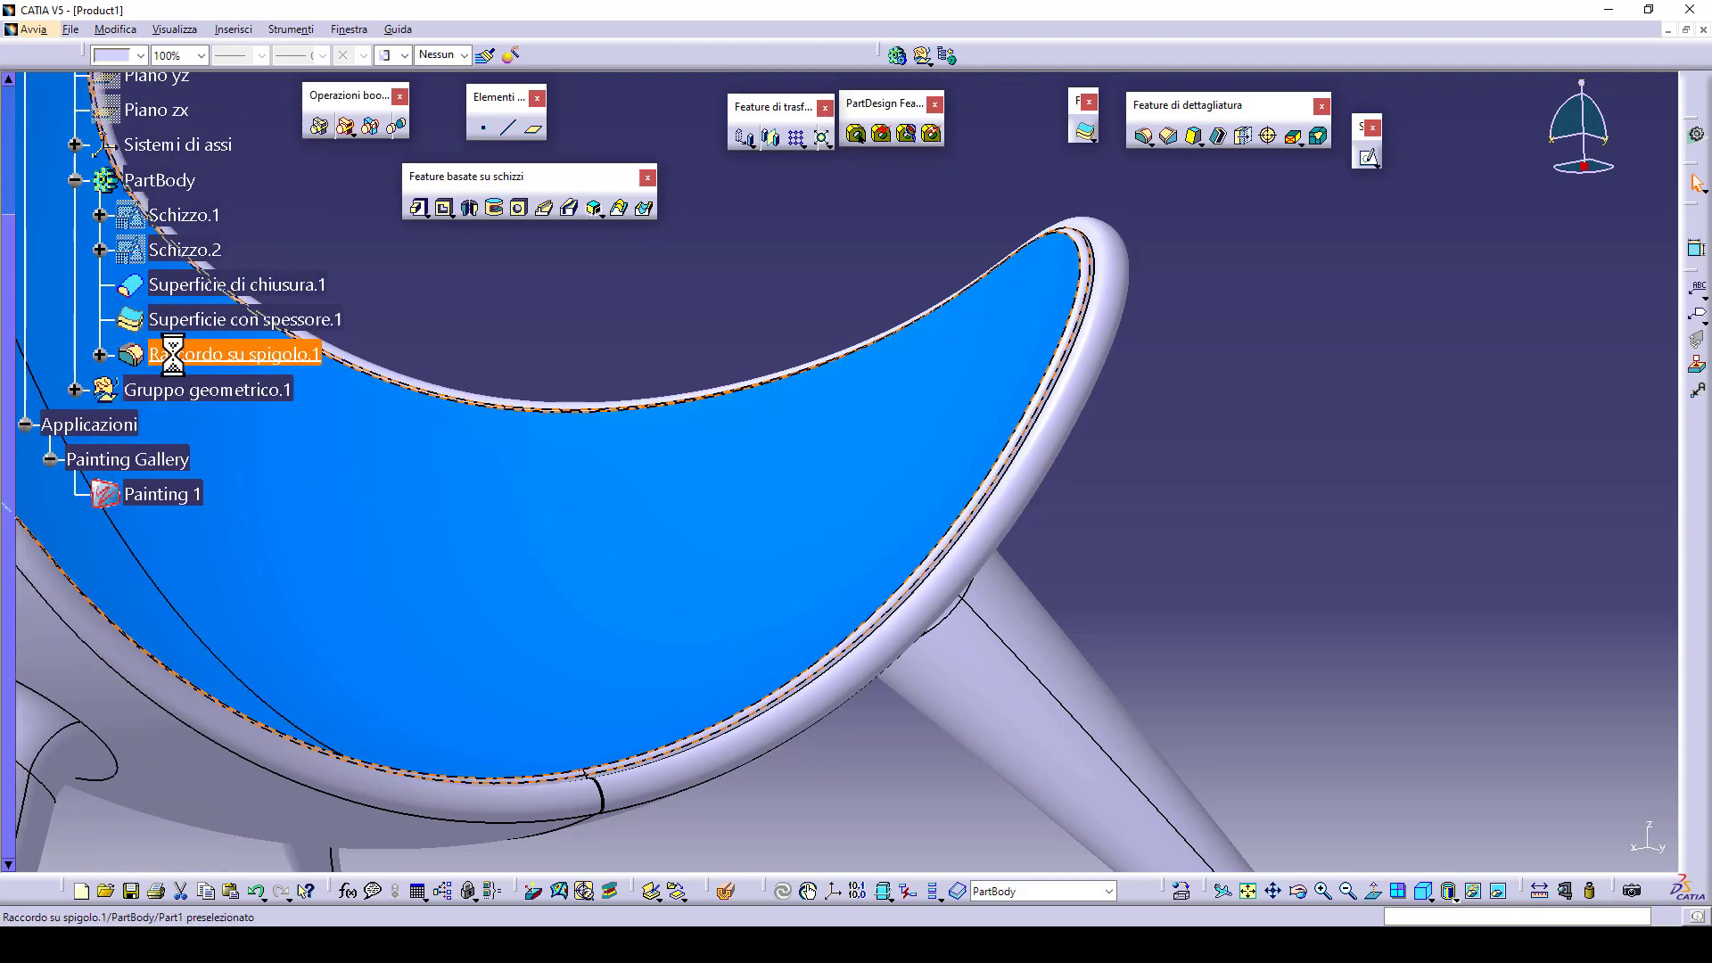
pyautogui.click(140, 55)
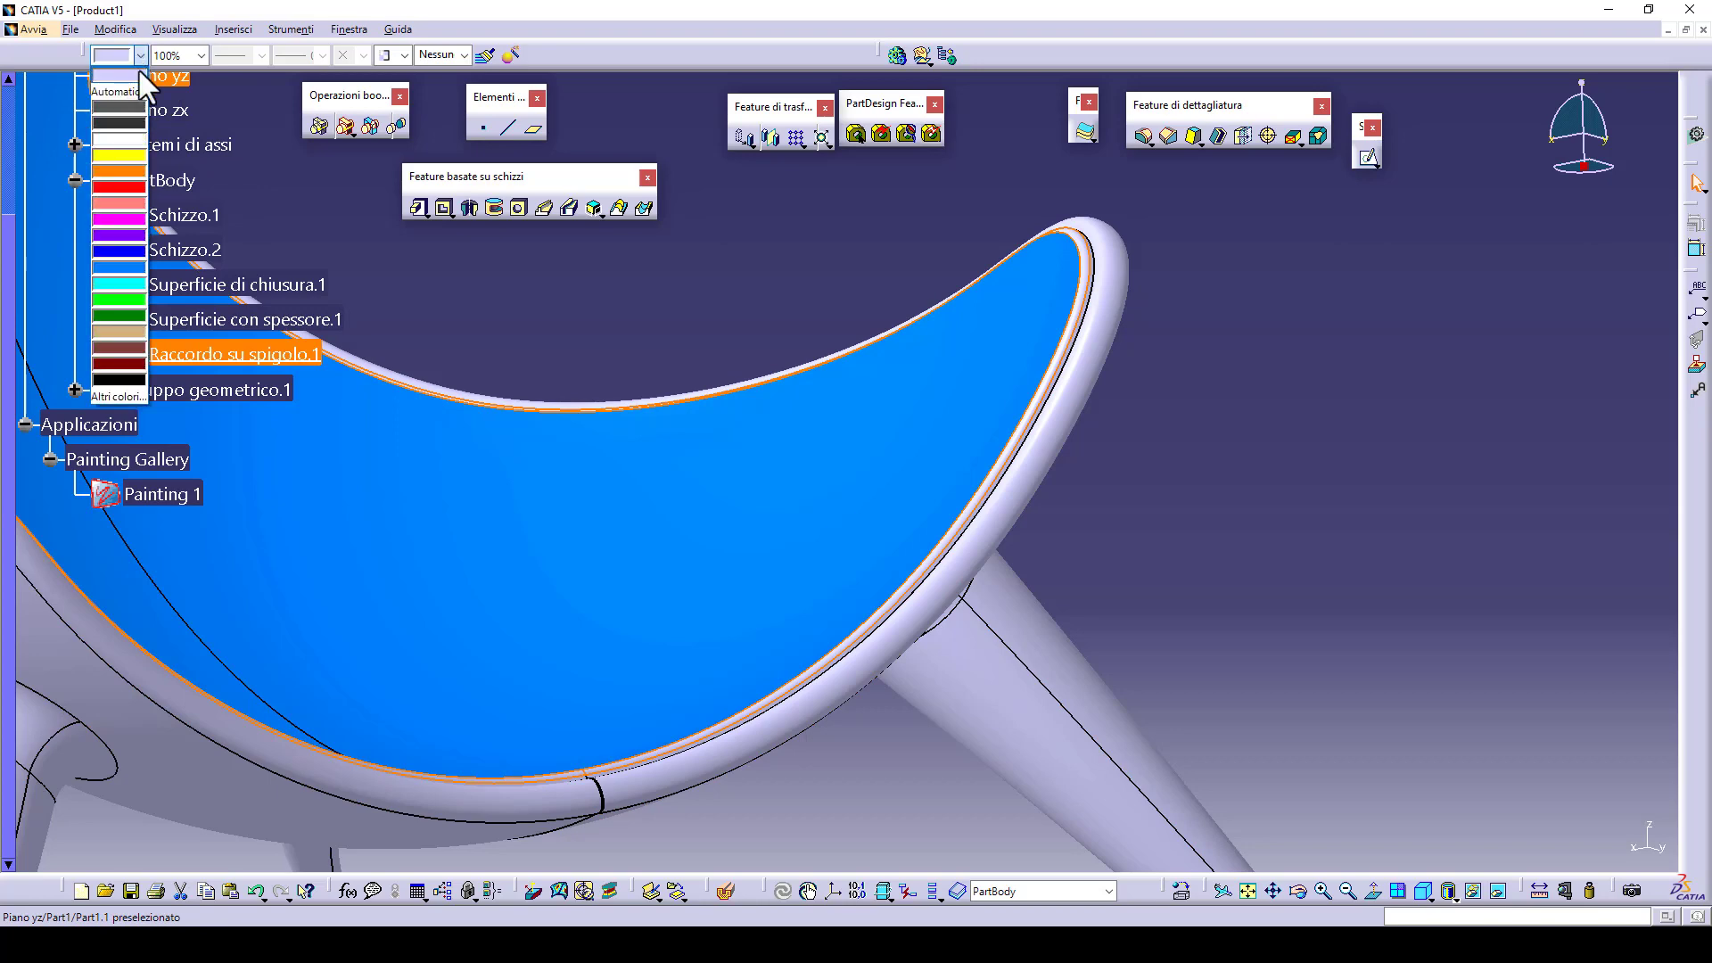
pyautogui.click(120, 263)
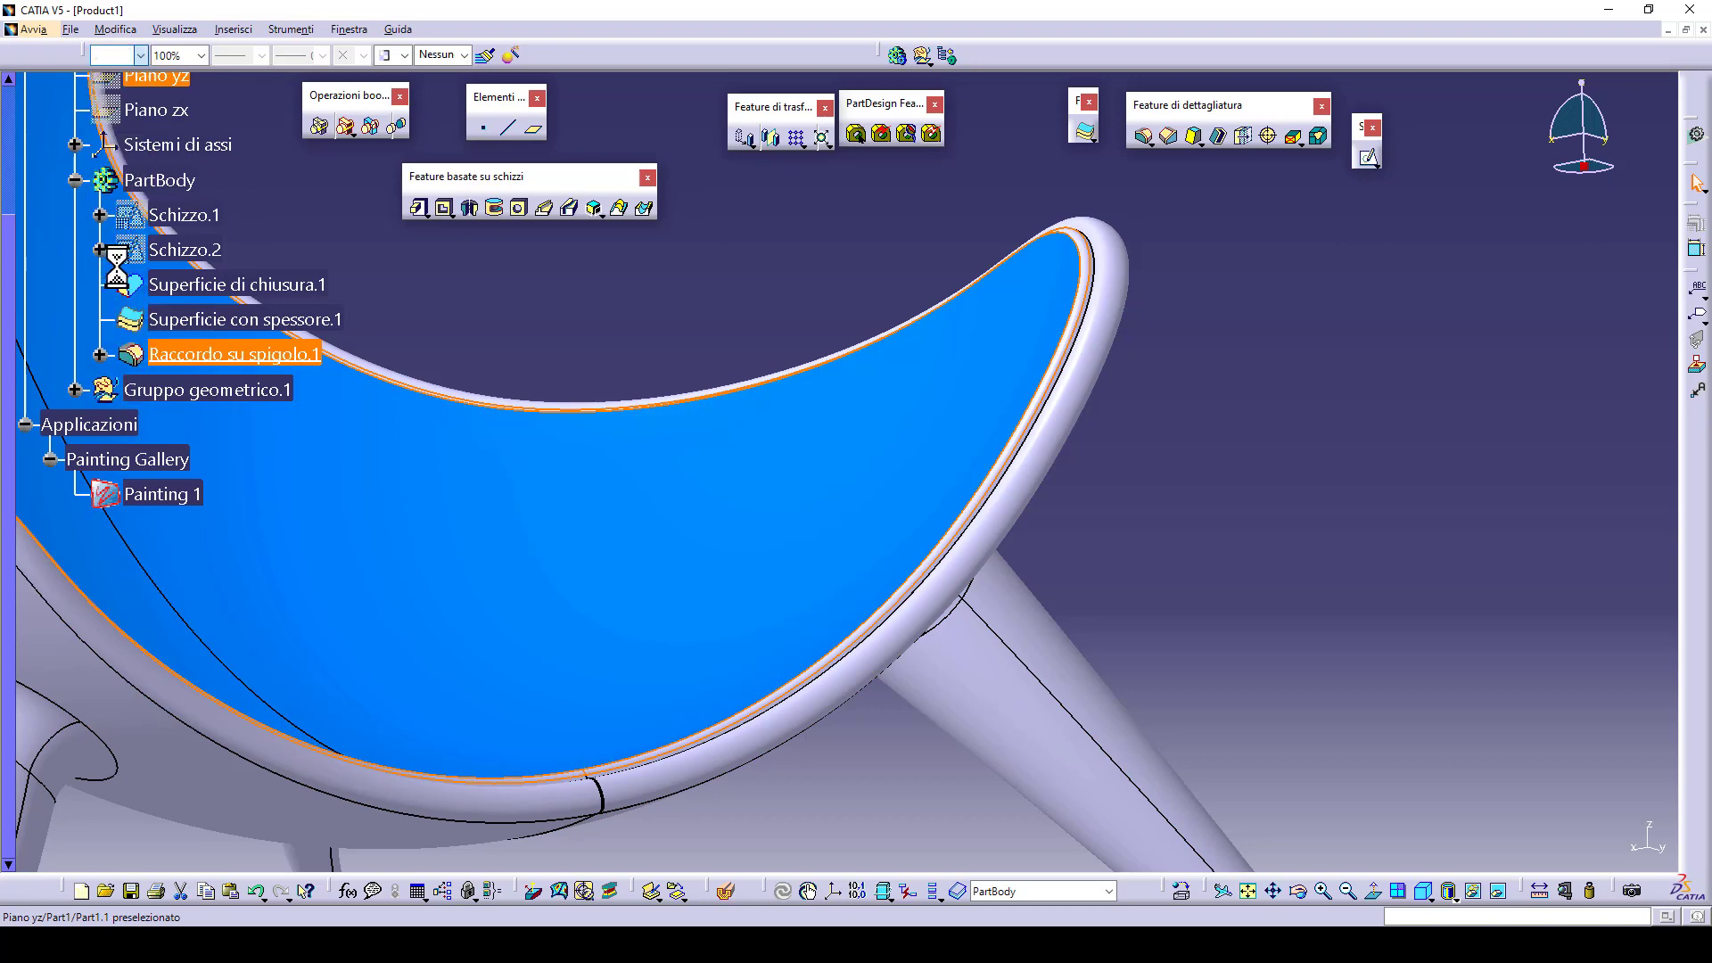
# - Colour Superficie con spessore.1 blue, then select the YZ plane
pyautogui.click(174, 323)
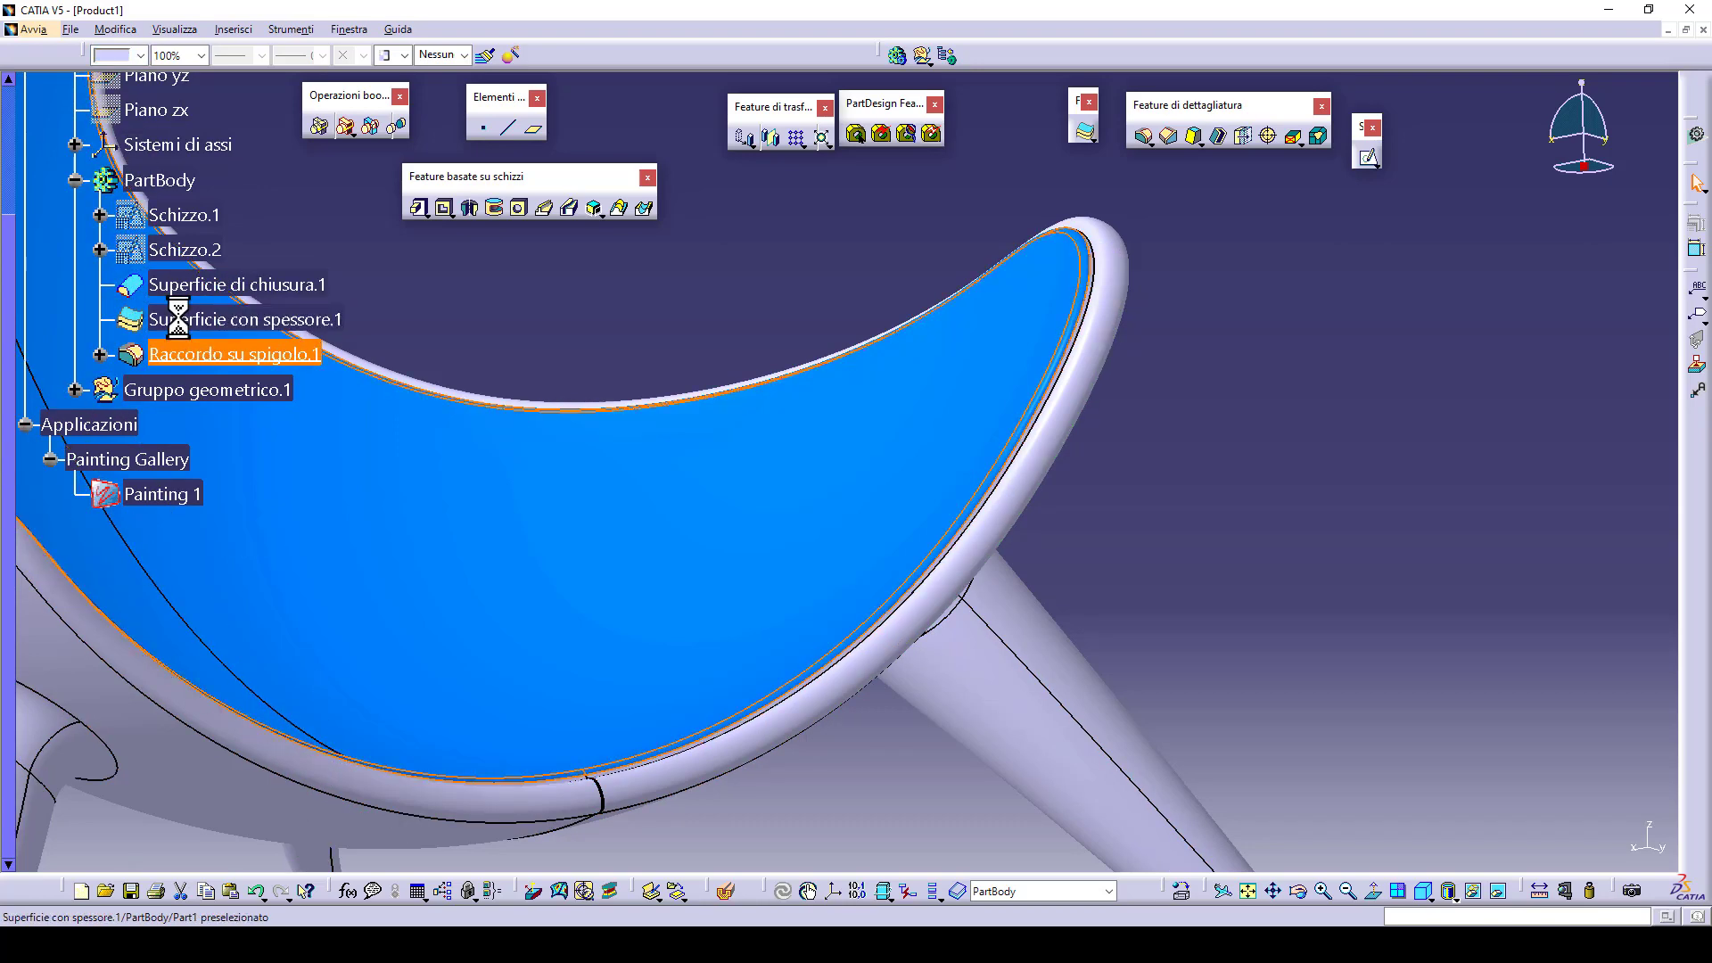
pyautogui.click(141, 56)
pyautogui.click(128, 249)
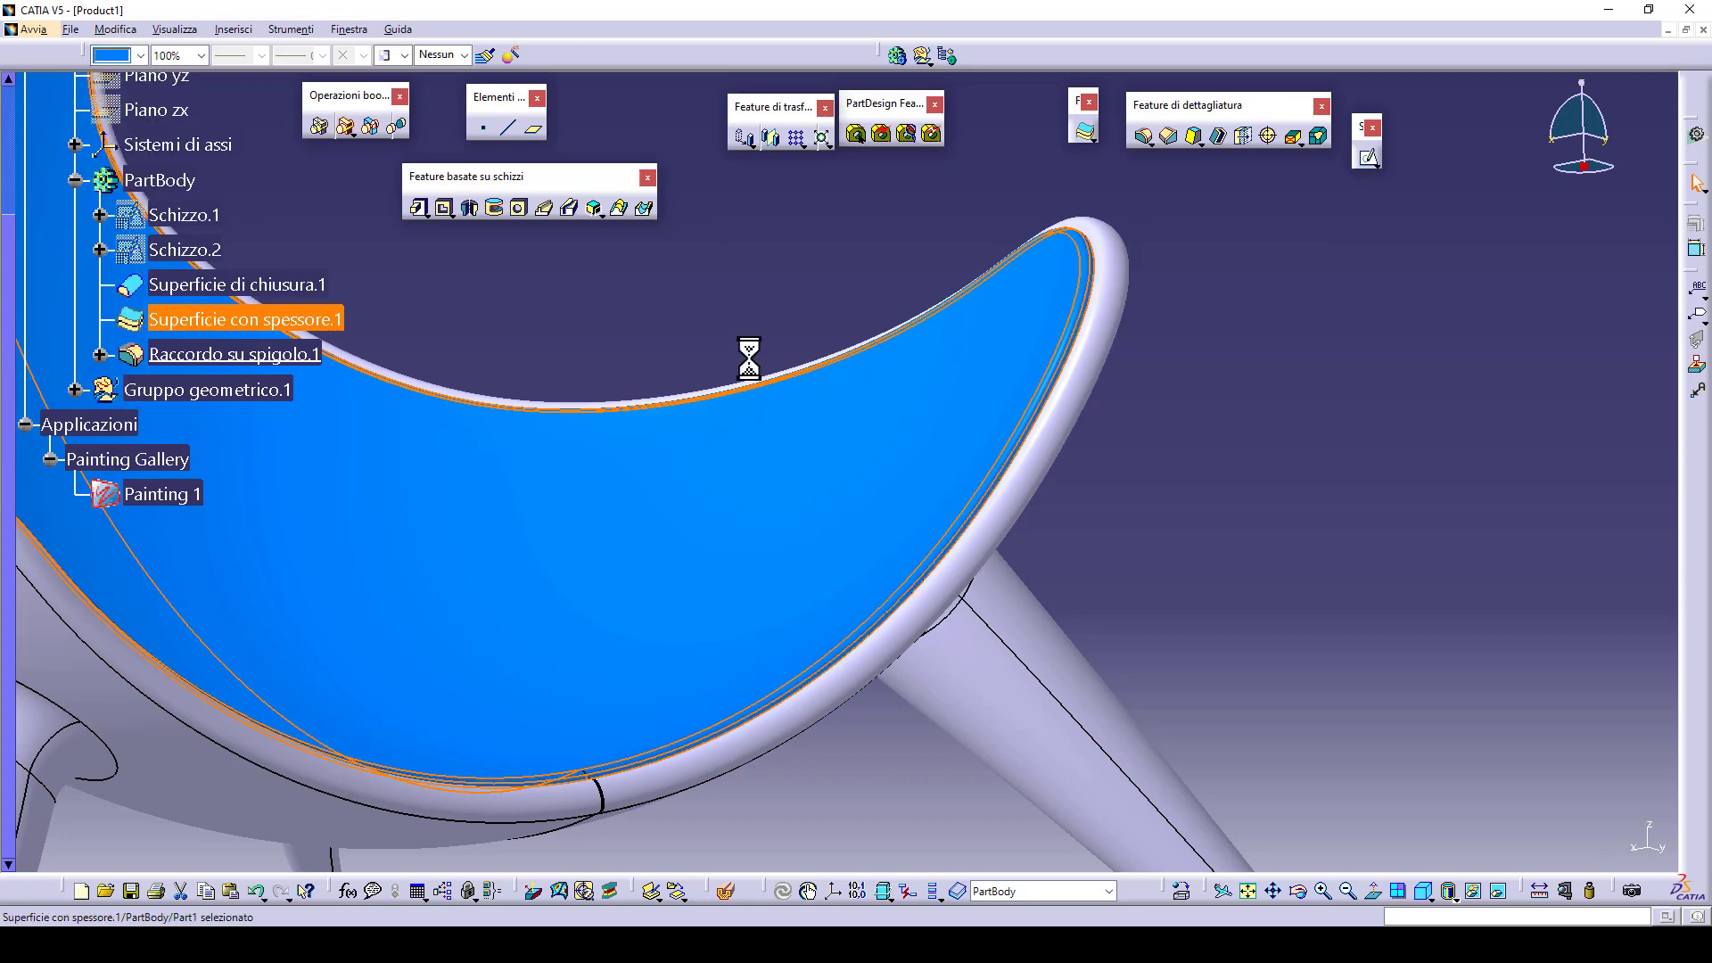
pyautogui.moveTo(749, 355); pyautogui.dragTo(1081, 523, button='middle')
pyautogui.click(1081, 523)
pyautogui.click(741, 687)
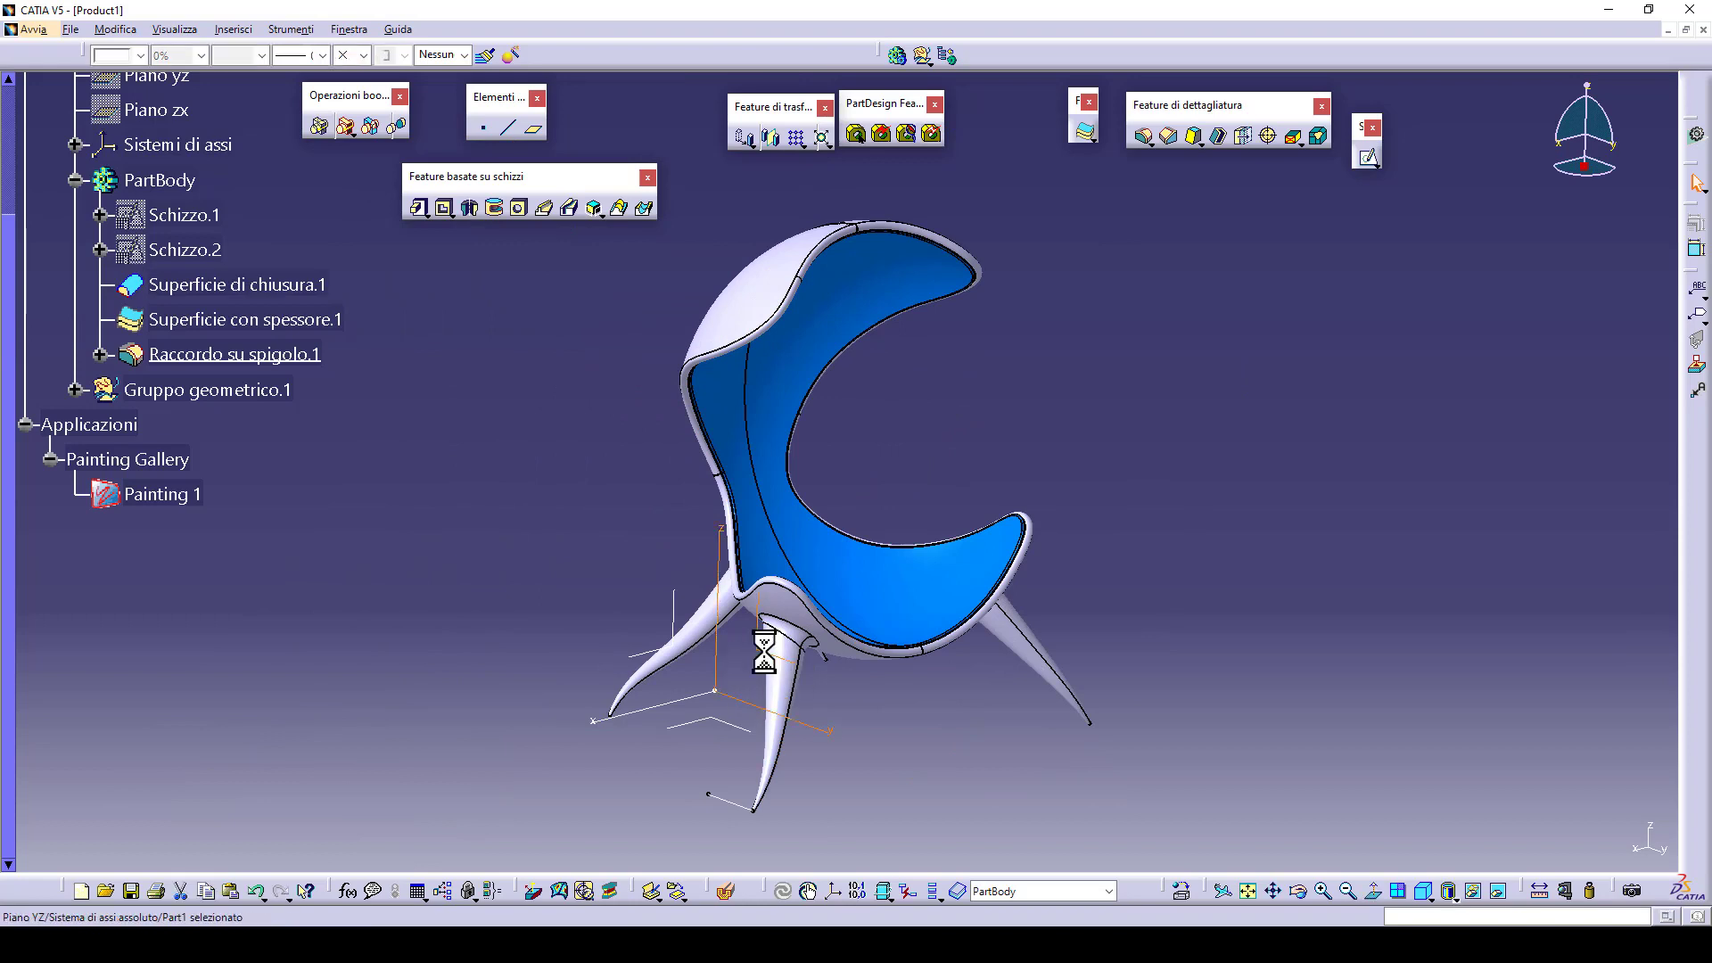
# - Create the positioned sketch Schizzo.5 on the YZ plane
pyautogui.click(1369, 158)
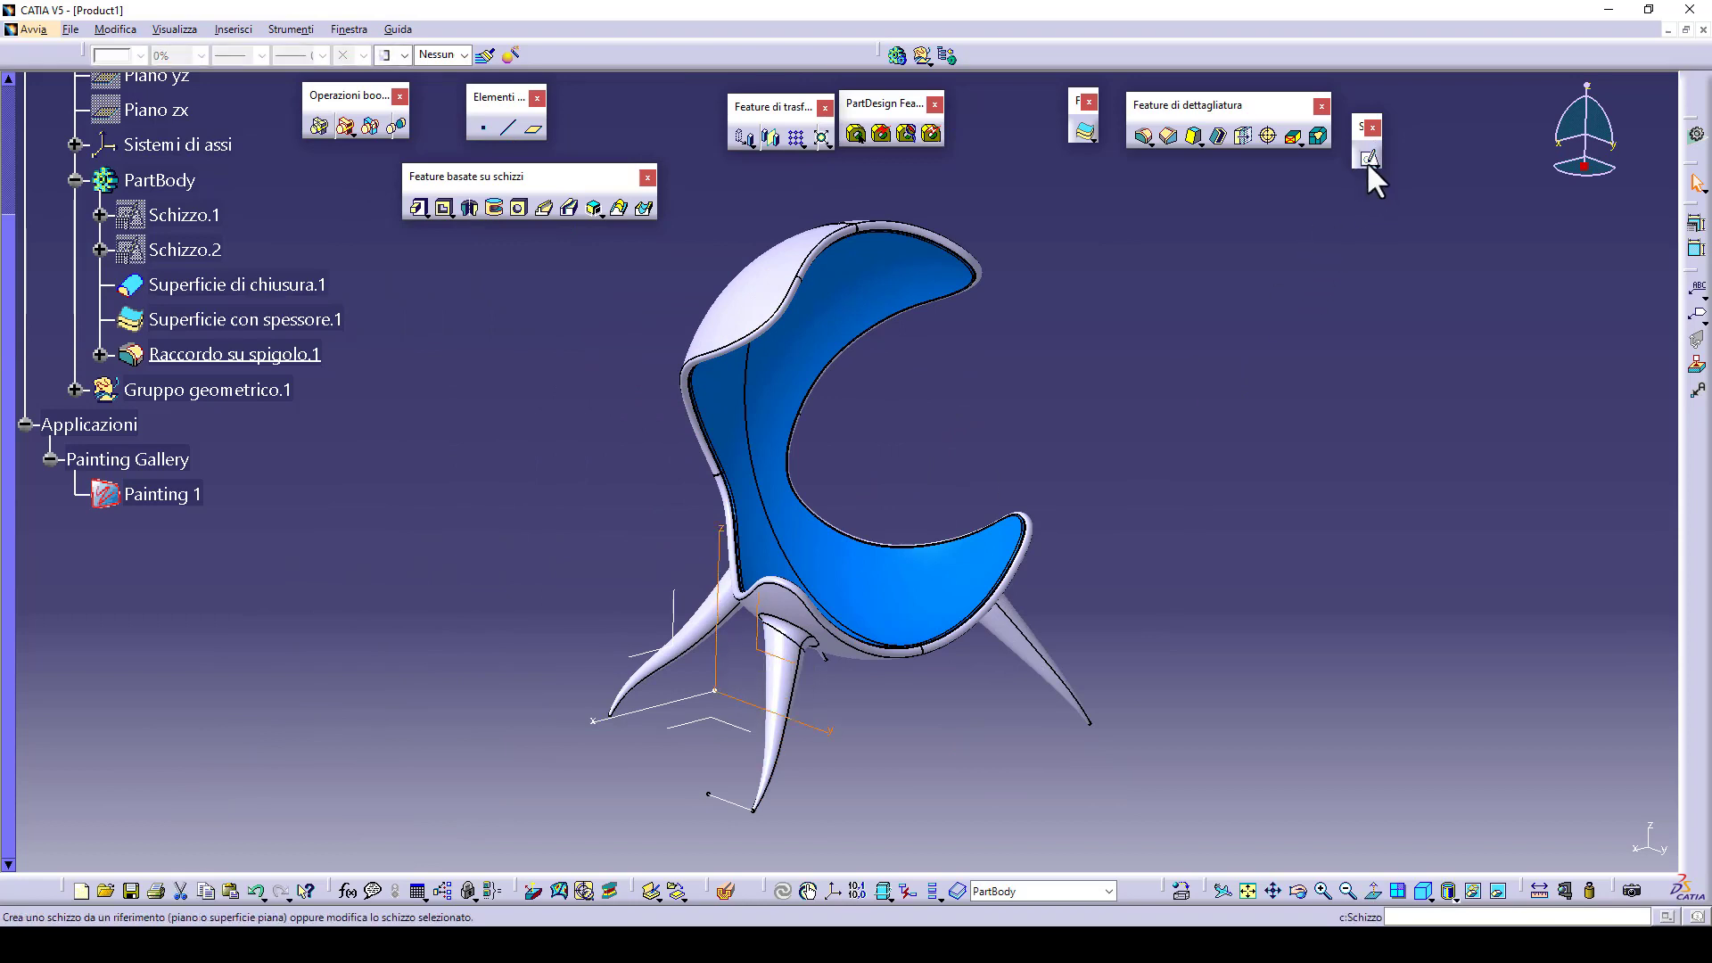
pyautogui.click(1430, 173)
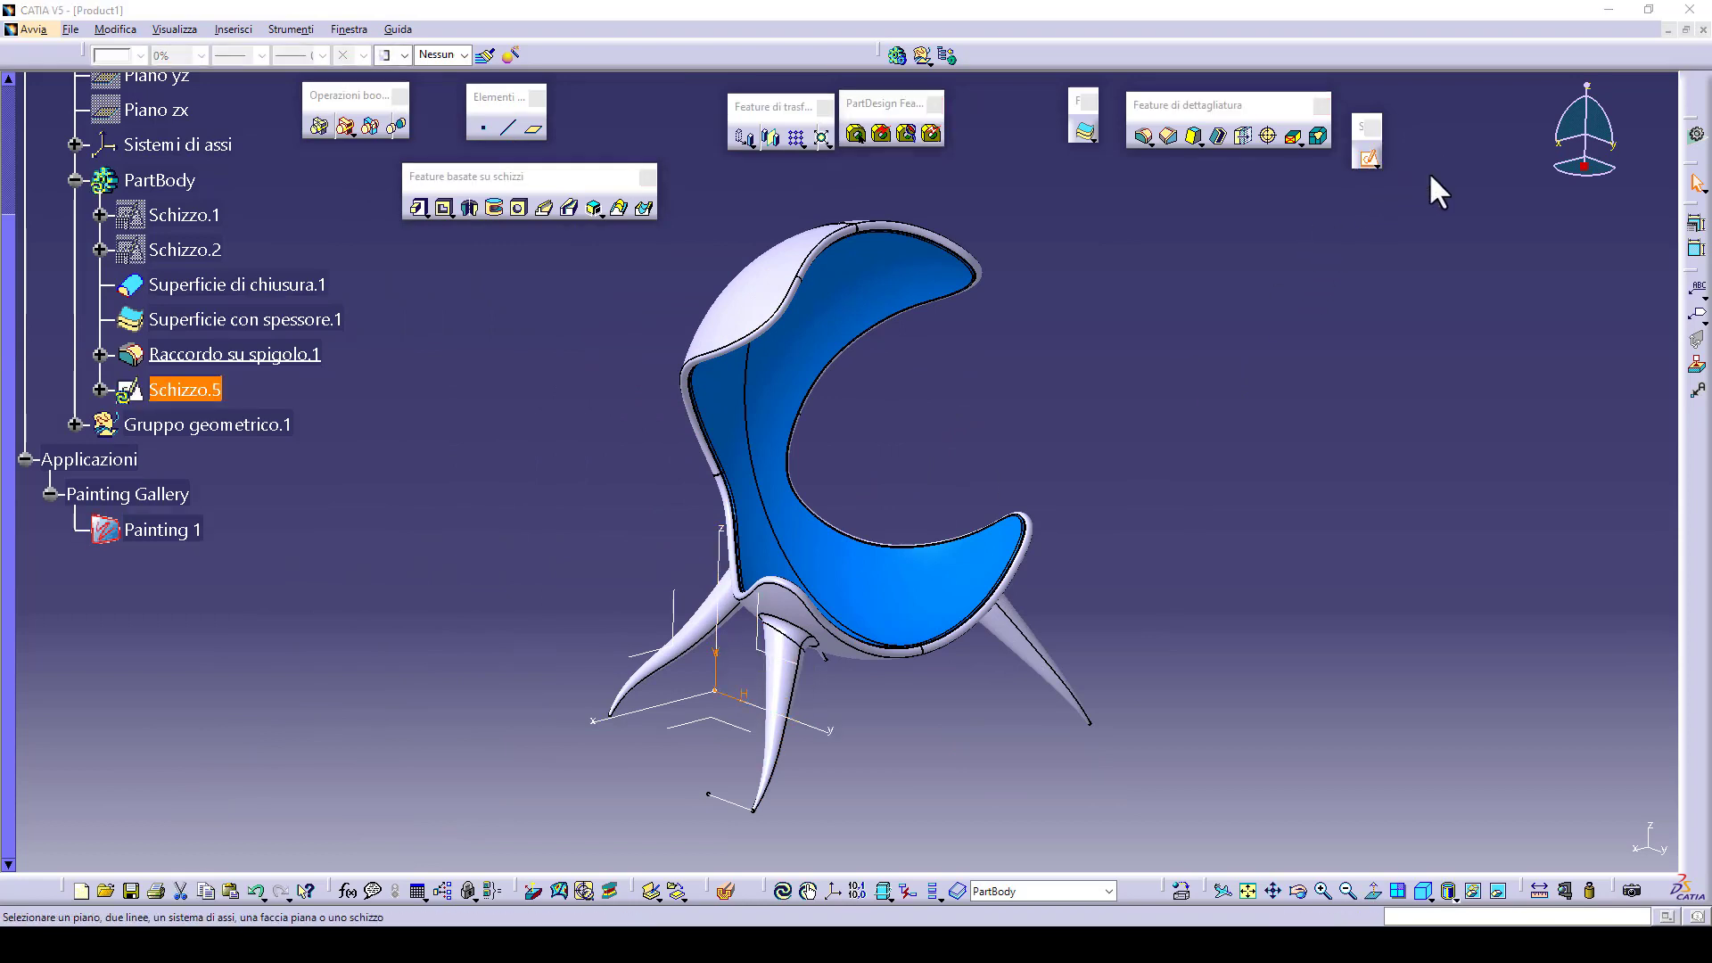
pyautogui.click(1337, 544)
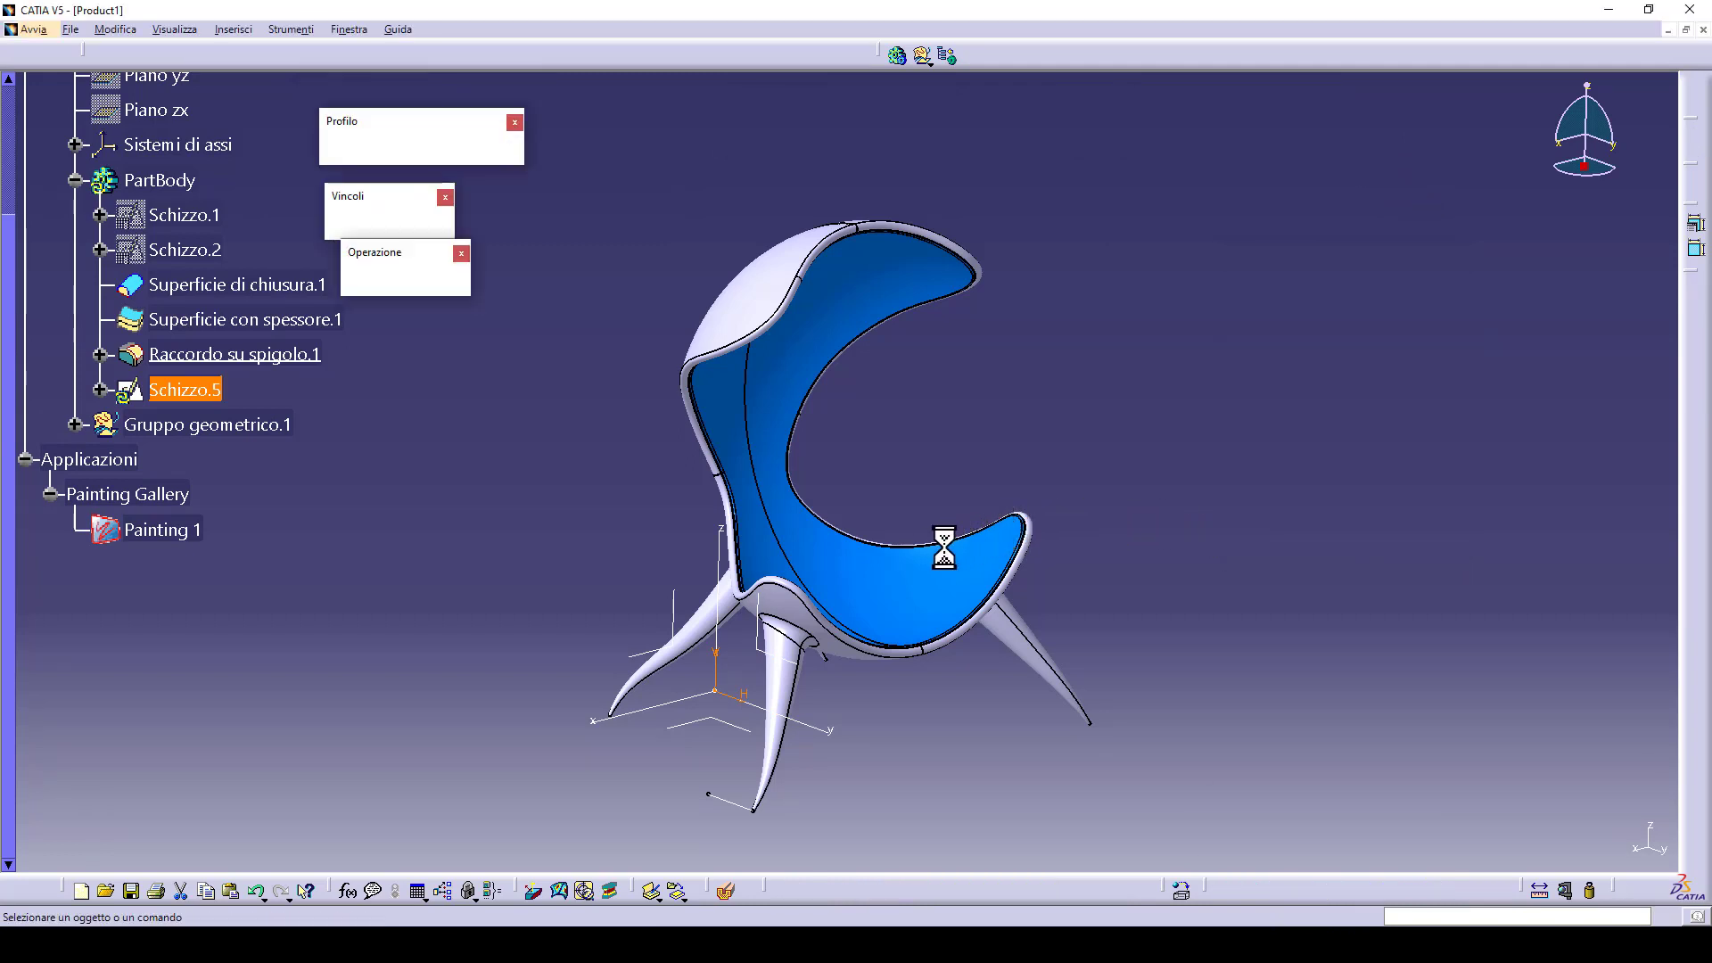
pyautogui.moveTo(921, 574)
pyautogui.mouseDown(button='middle')
pyautogui.moveTo(886, 614)
pyautogui.moveTo(910, 508)
pyautogui.moveTo(887, 532)
pyautogui.mouseUp(button='middle')
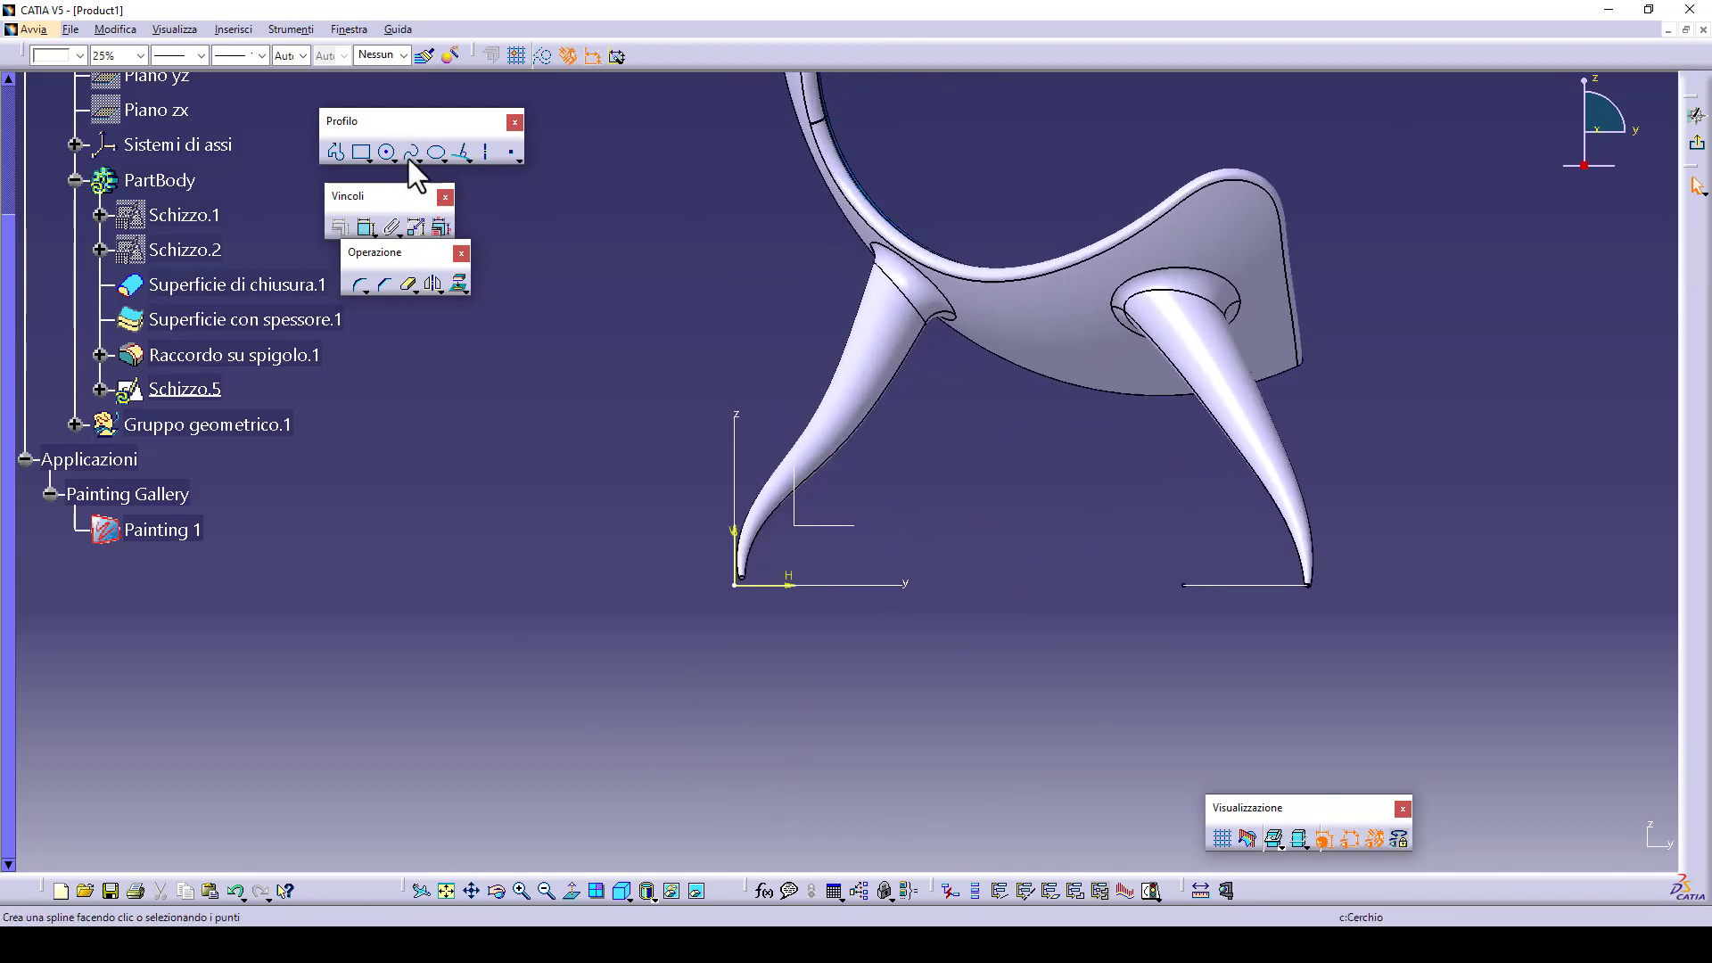
# - Draw a horizontal line of about 692 mm through the leg tips, aligned beneath them
pyautogui.click(465, 157)
pyautogui.click(496, 172)
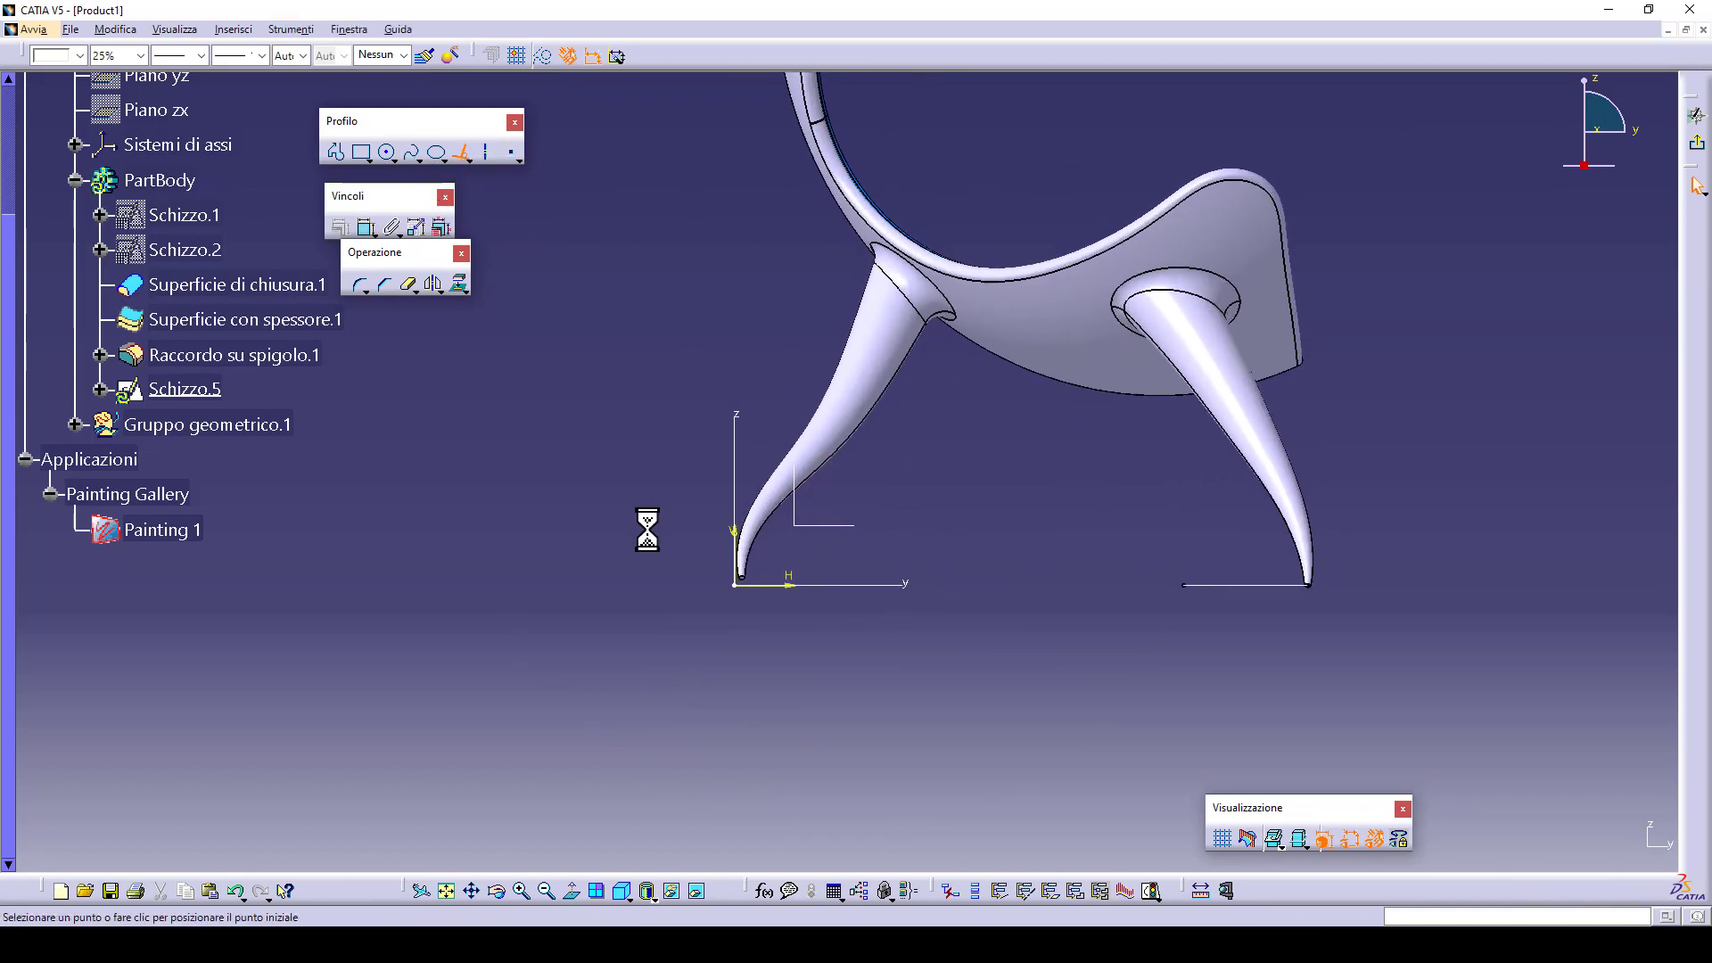
pyautogui.click(704, 567)
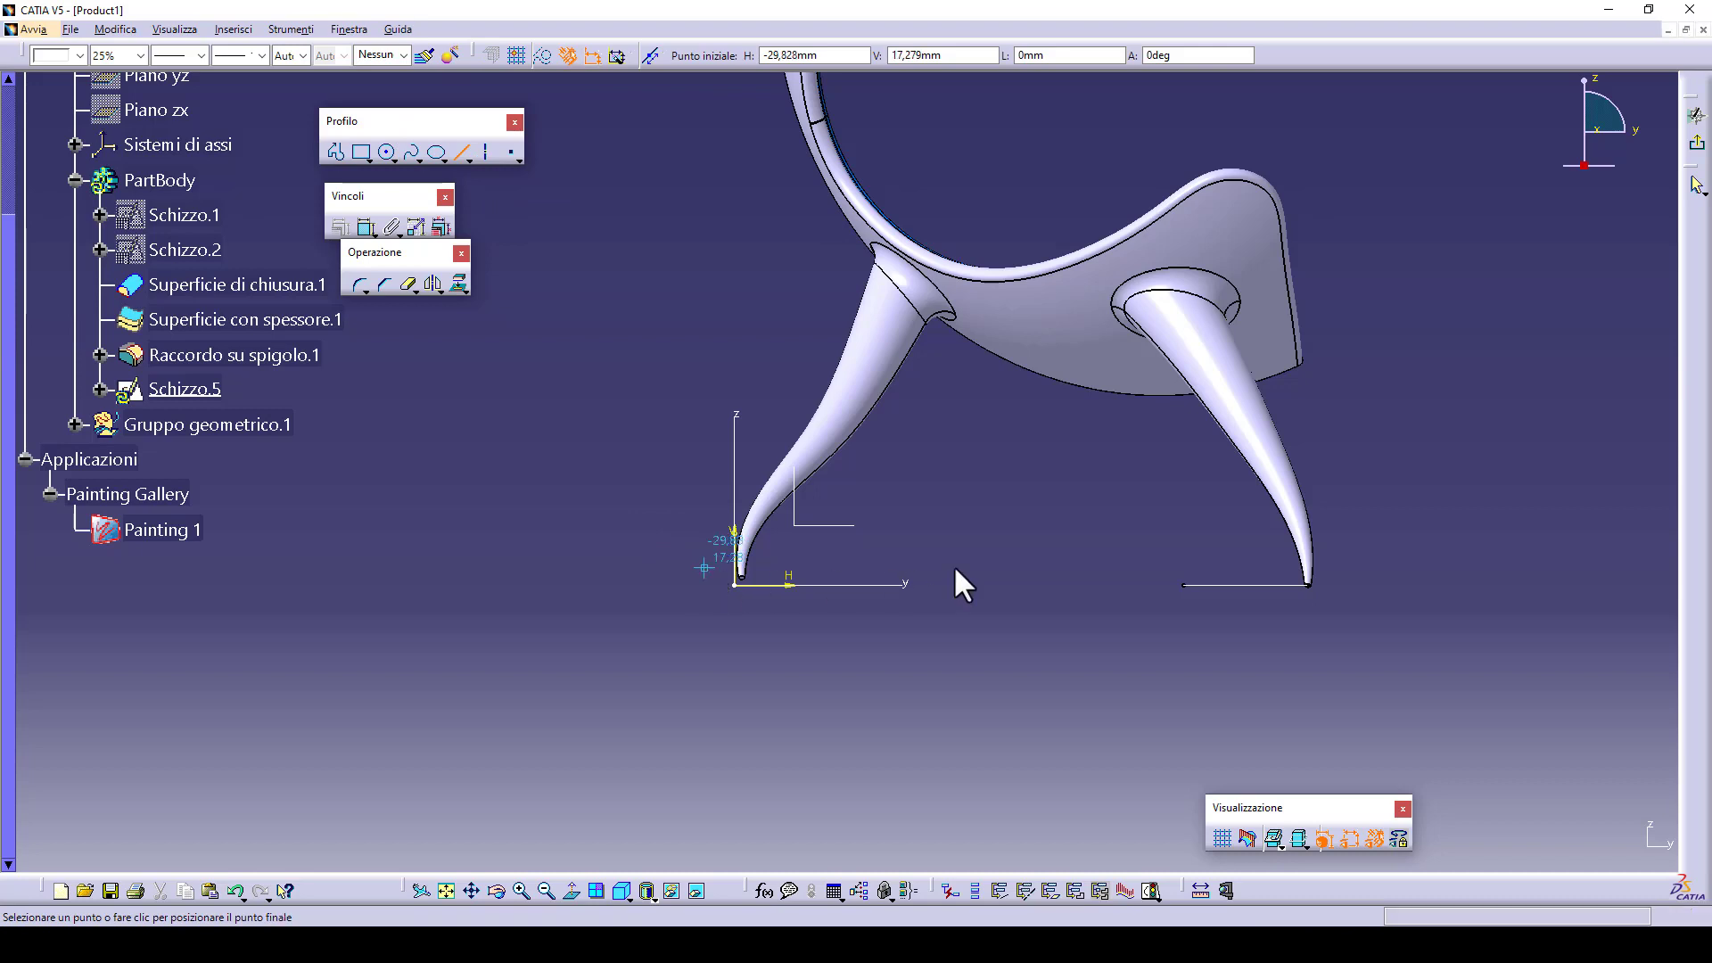
pyautogui.click(1396, 559)
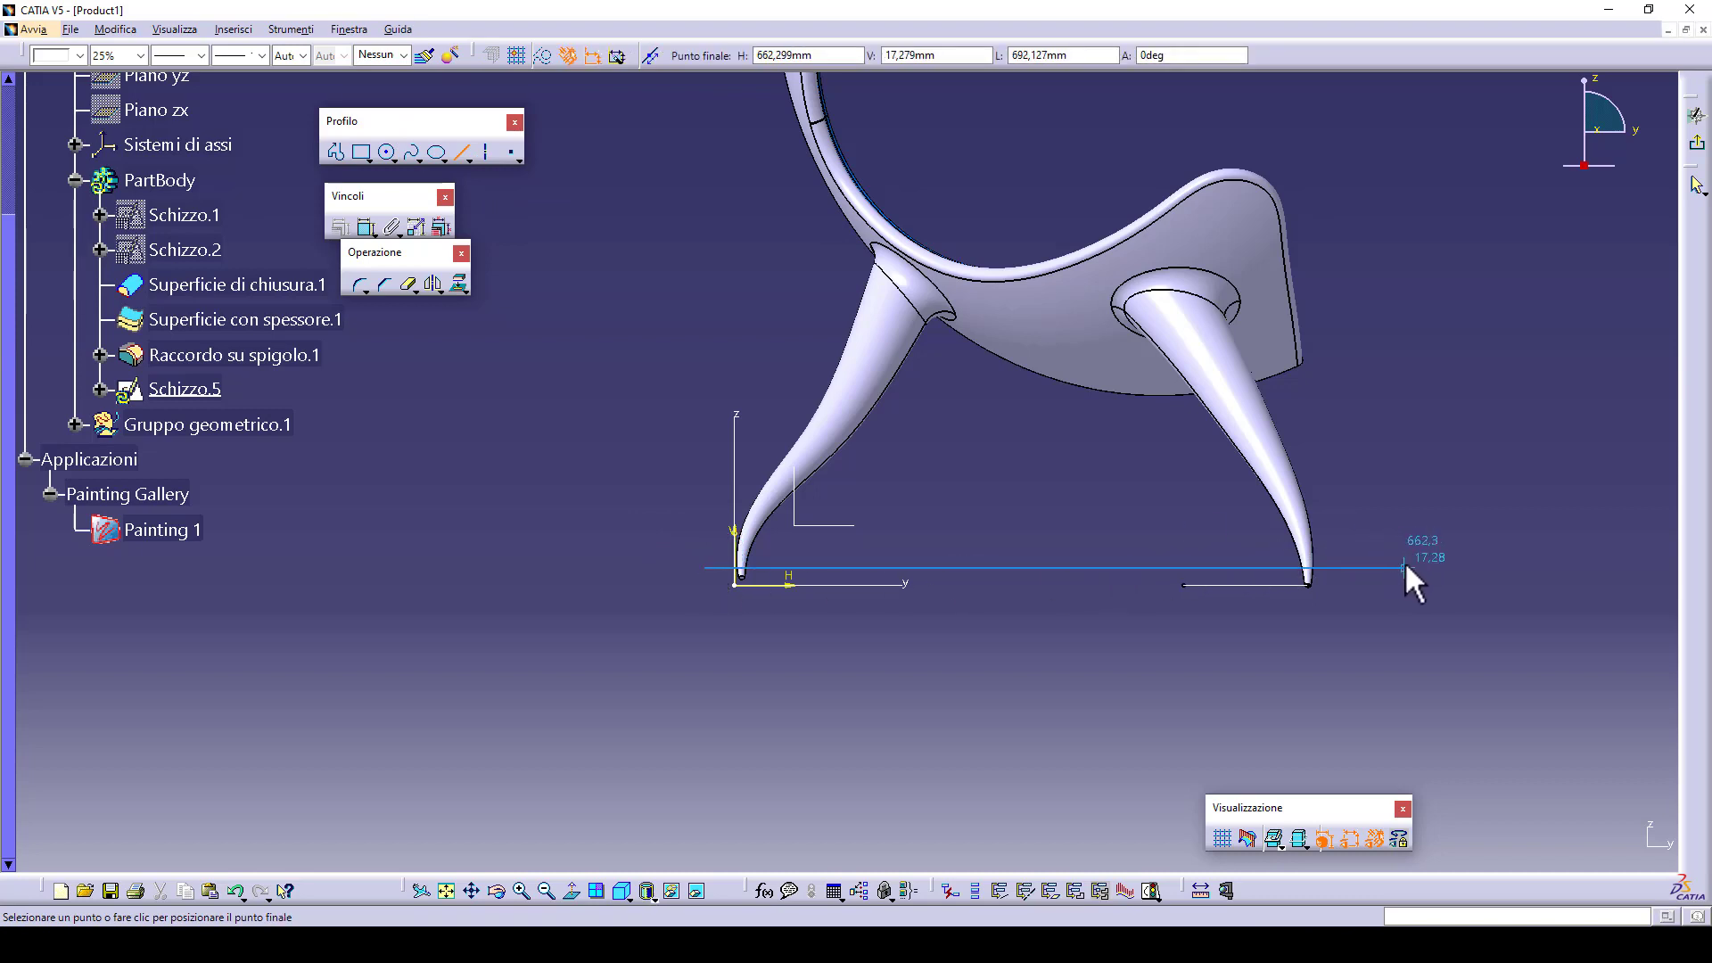
pyautogui.click(1063, 573)
pyautogui.click(1045, 576)
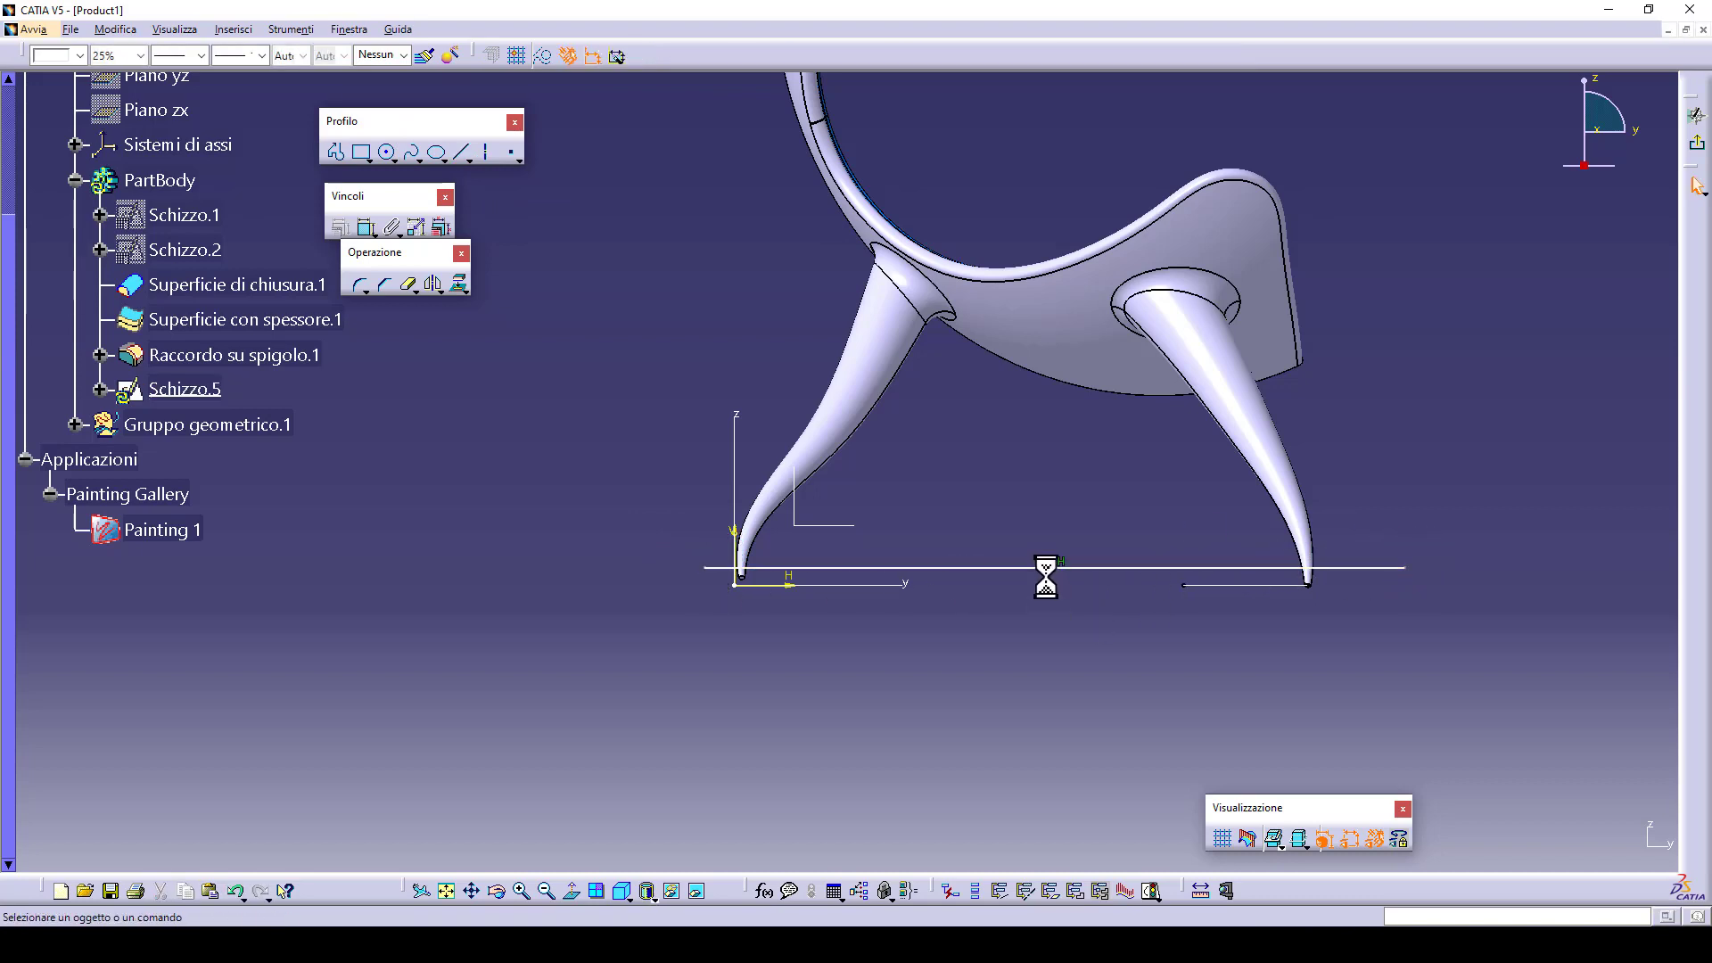
pyautogui.moveTo(1061, 579); pyautogui.dragTo(1045, 577)
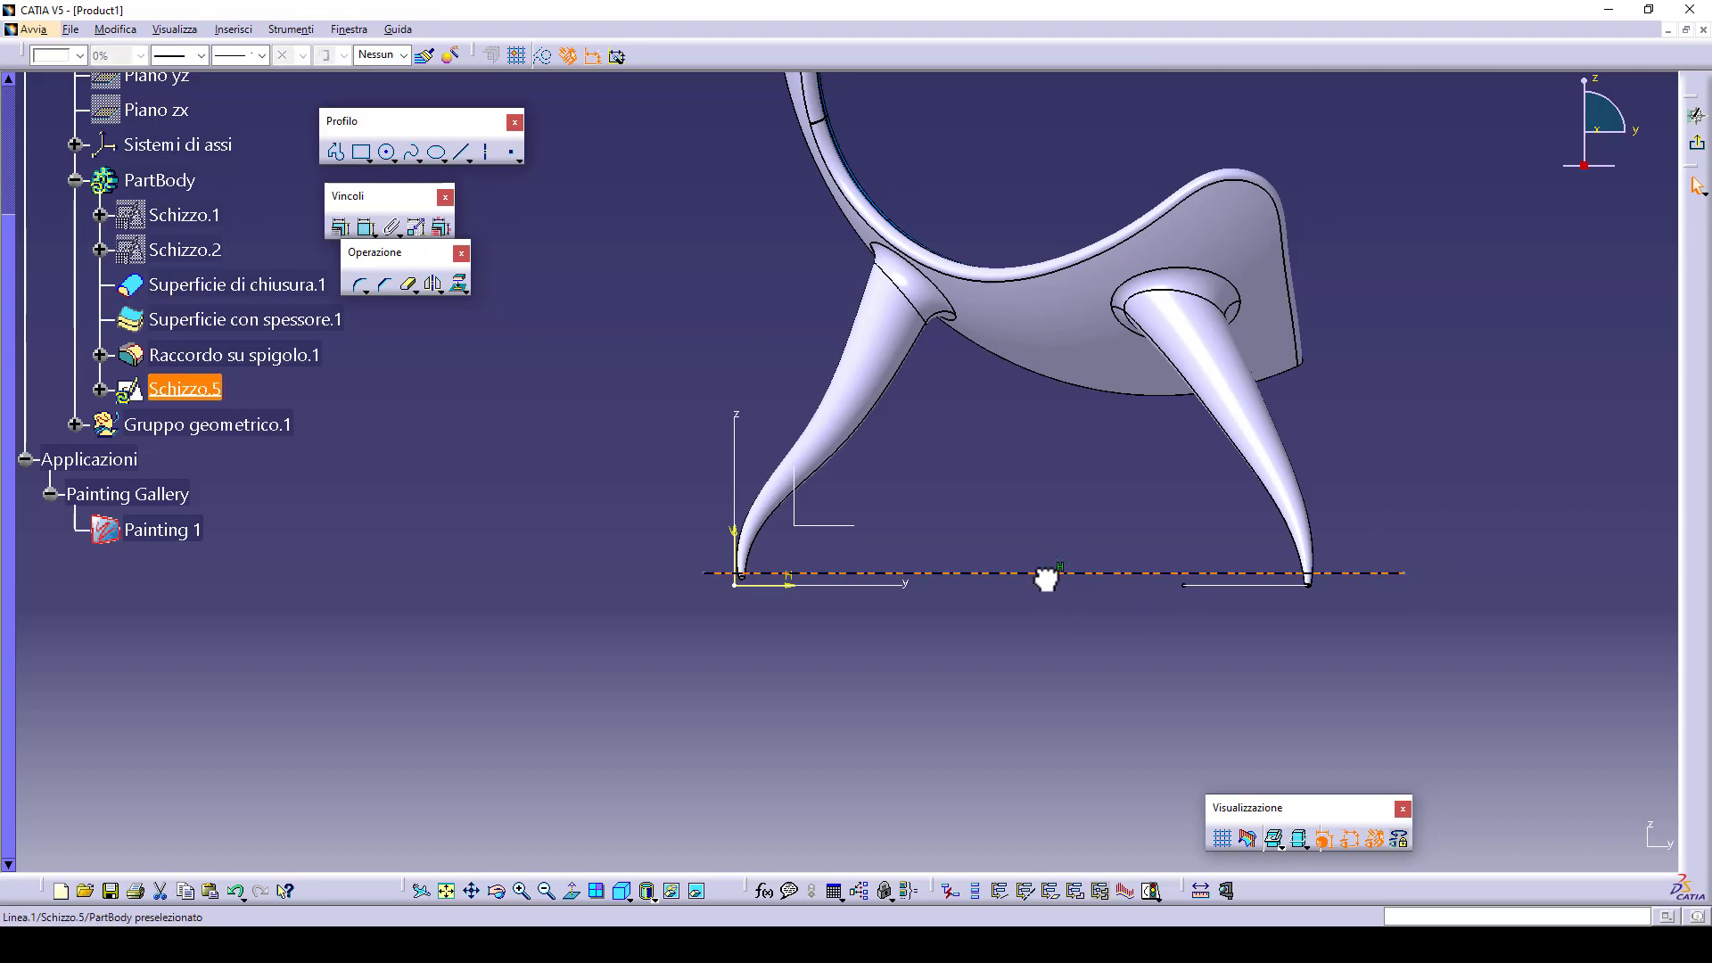
# - Exit the sketch and hide the short sketch line
pyautogui.click(1697, 142)
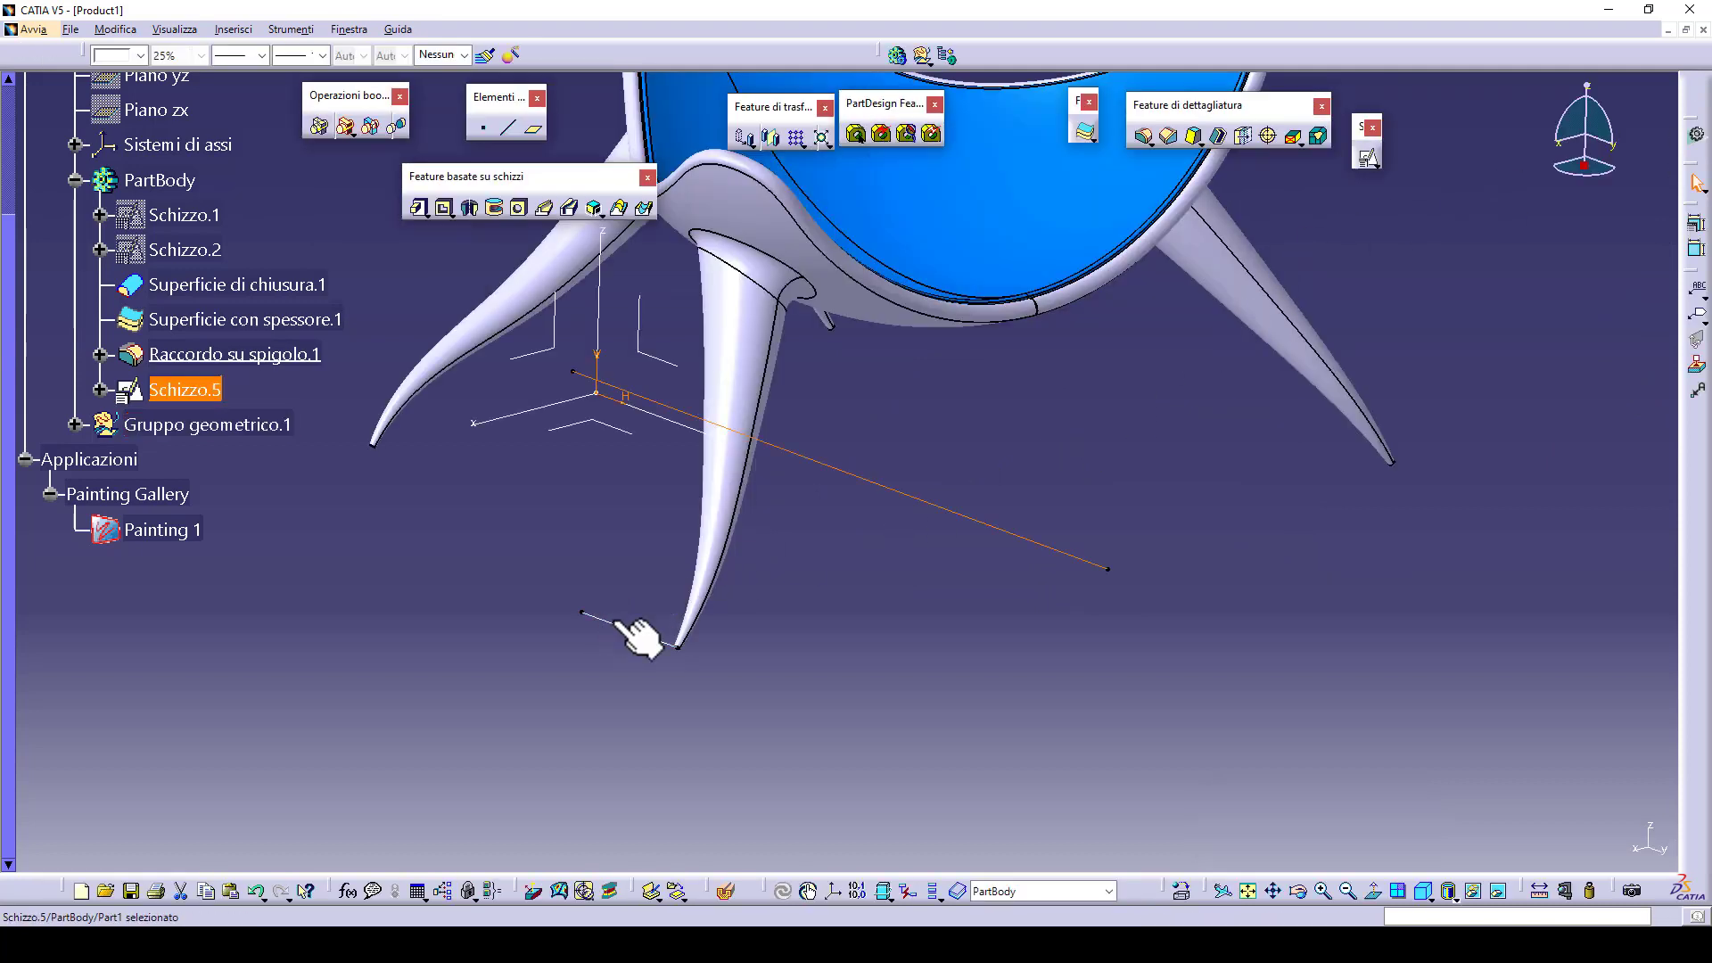
pyautogui.rightClick(624, 624)
pyautogui.click(662, 270)
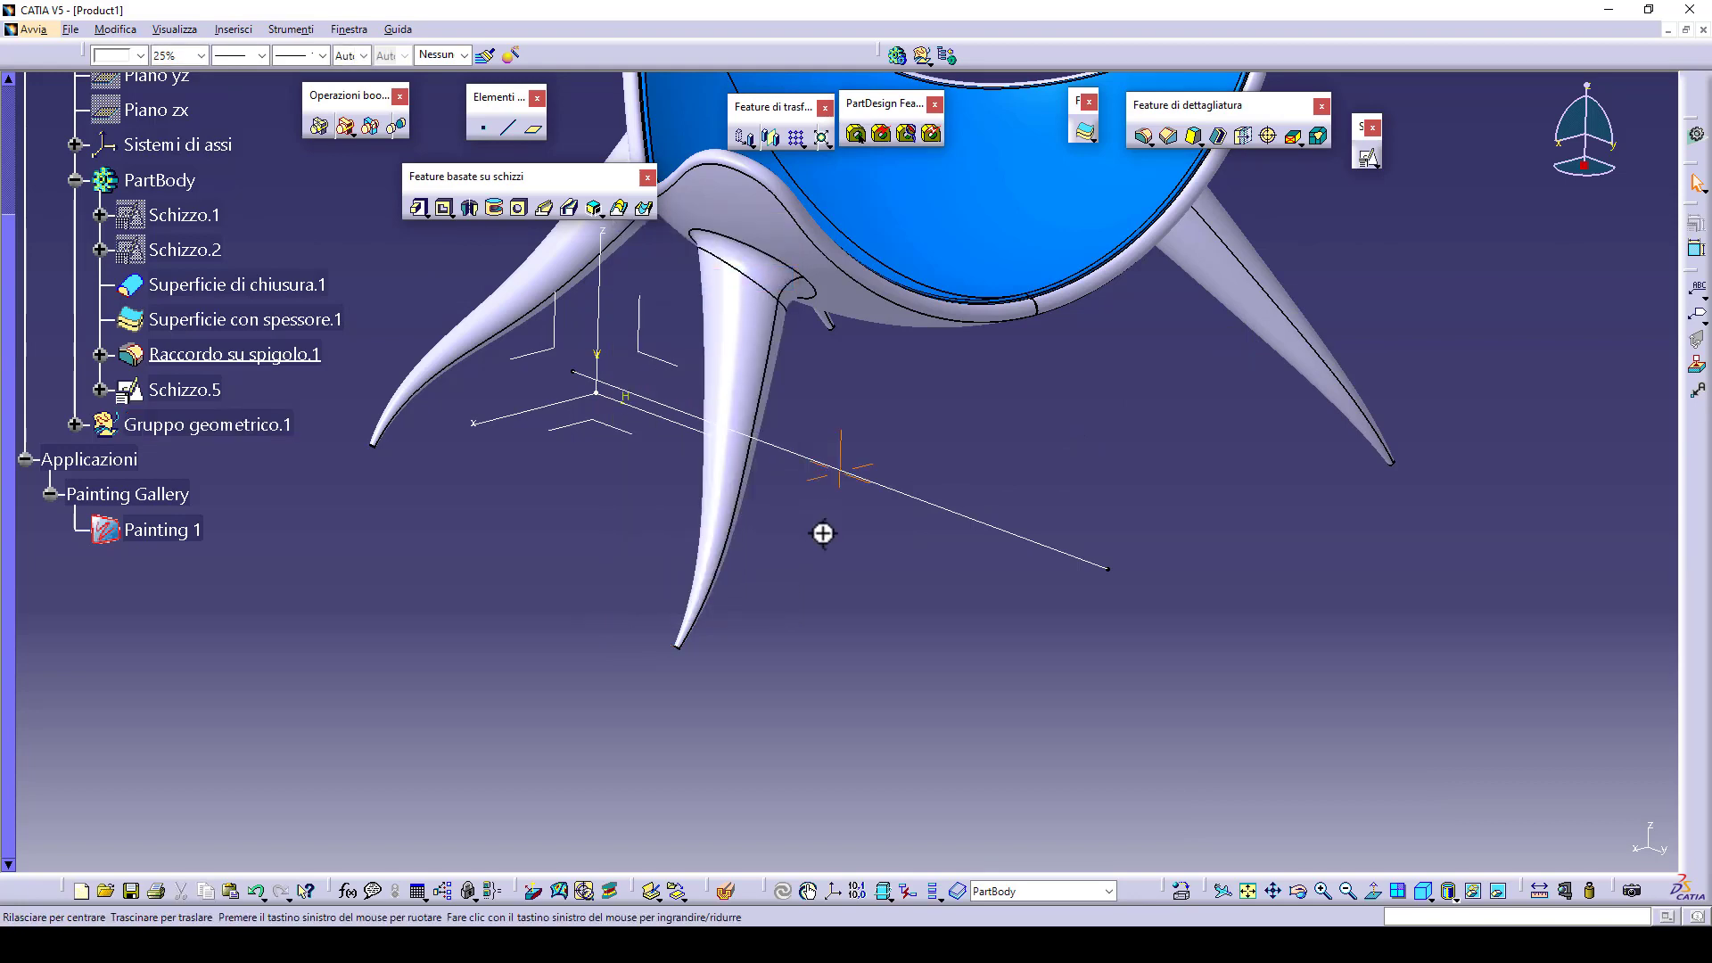
pyautogui.moveTo(822, 534); pyautogui.dragTo(828, 627, button='middle')
# - In Generative Shape Design, extrude Schizzo.5 576 mm each way into a ground surface
pyautogui.click(1696, 134)
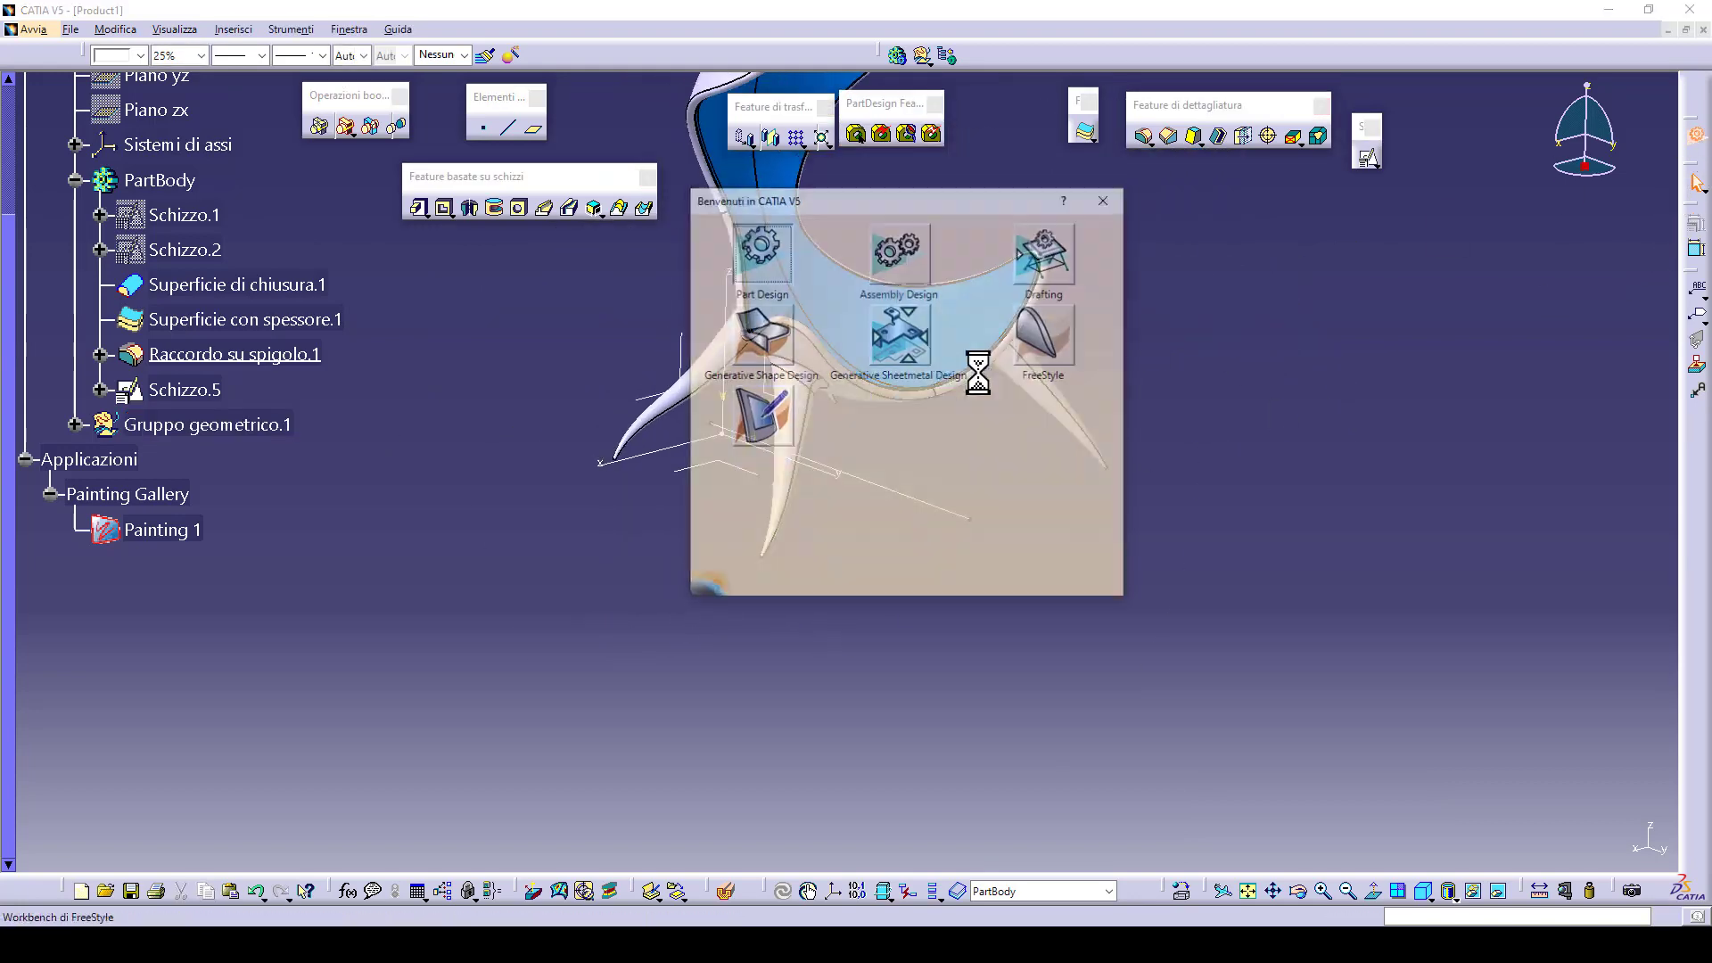
pyautogui.click(758, 334)
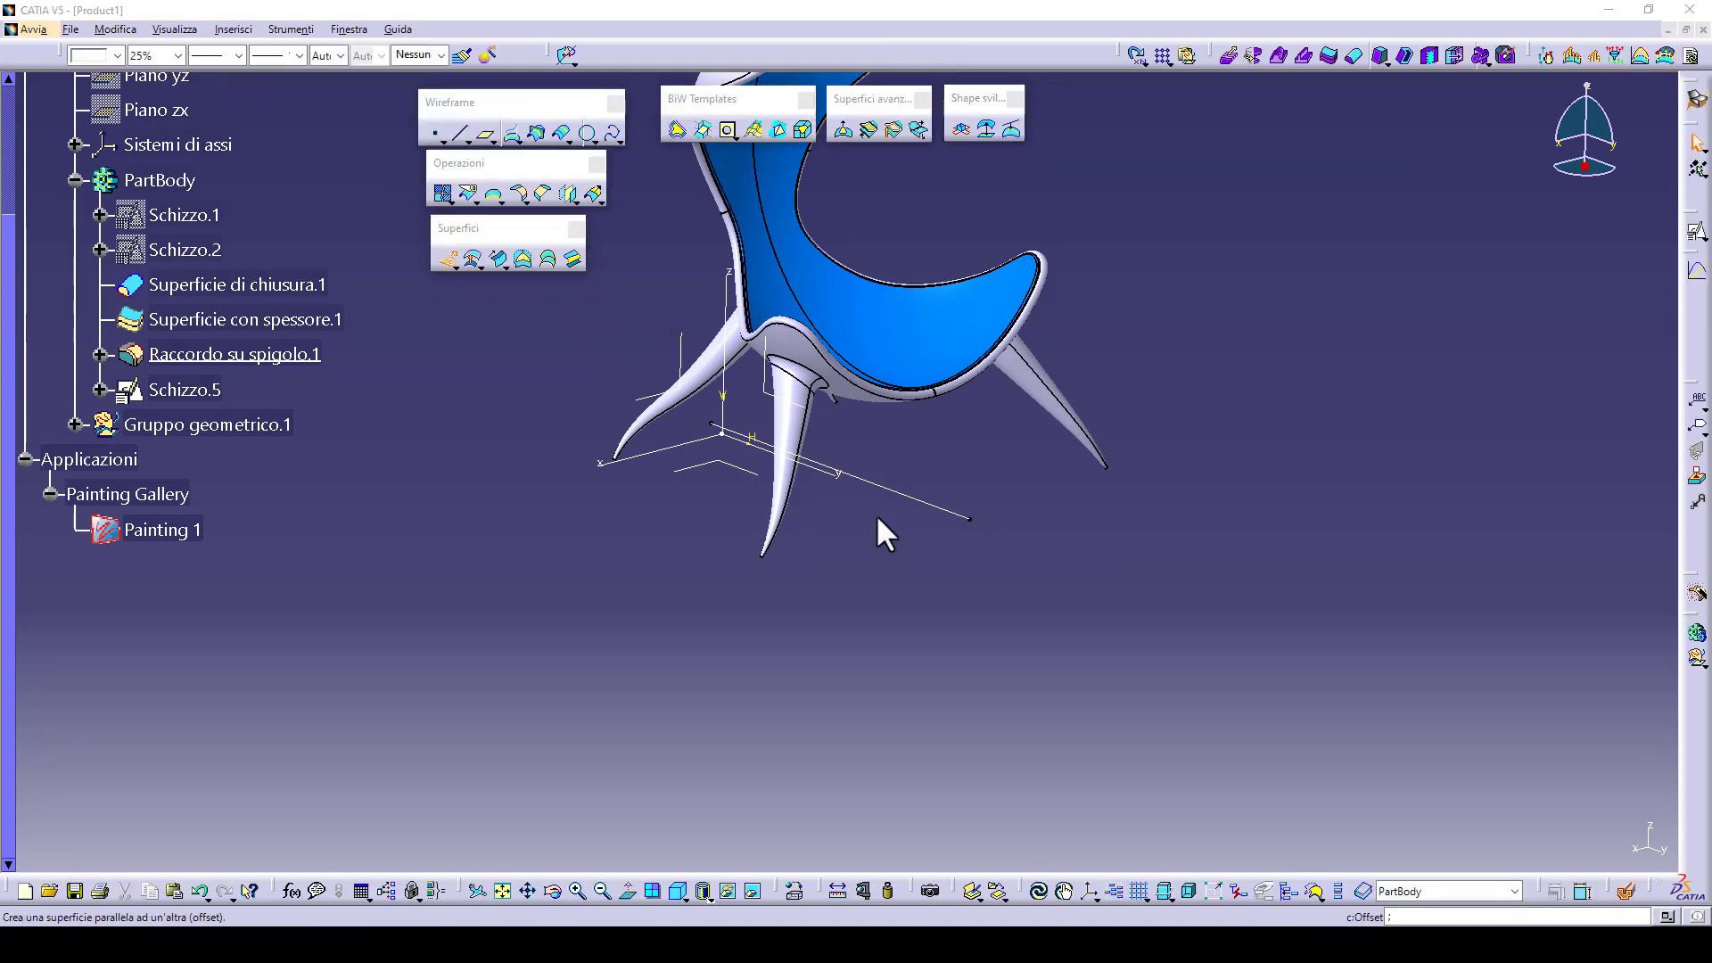
pyautogui.click(917, 496)
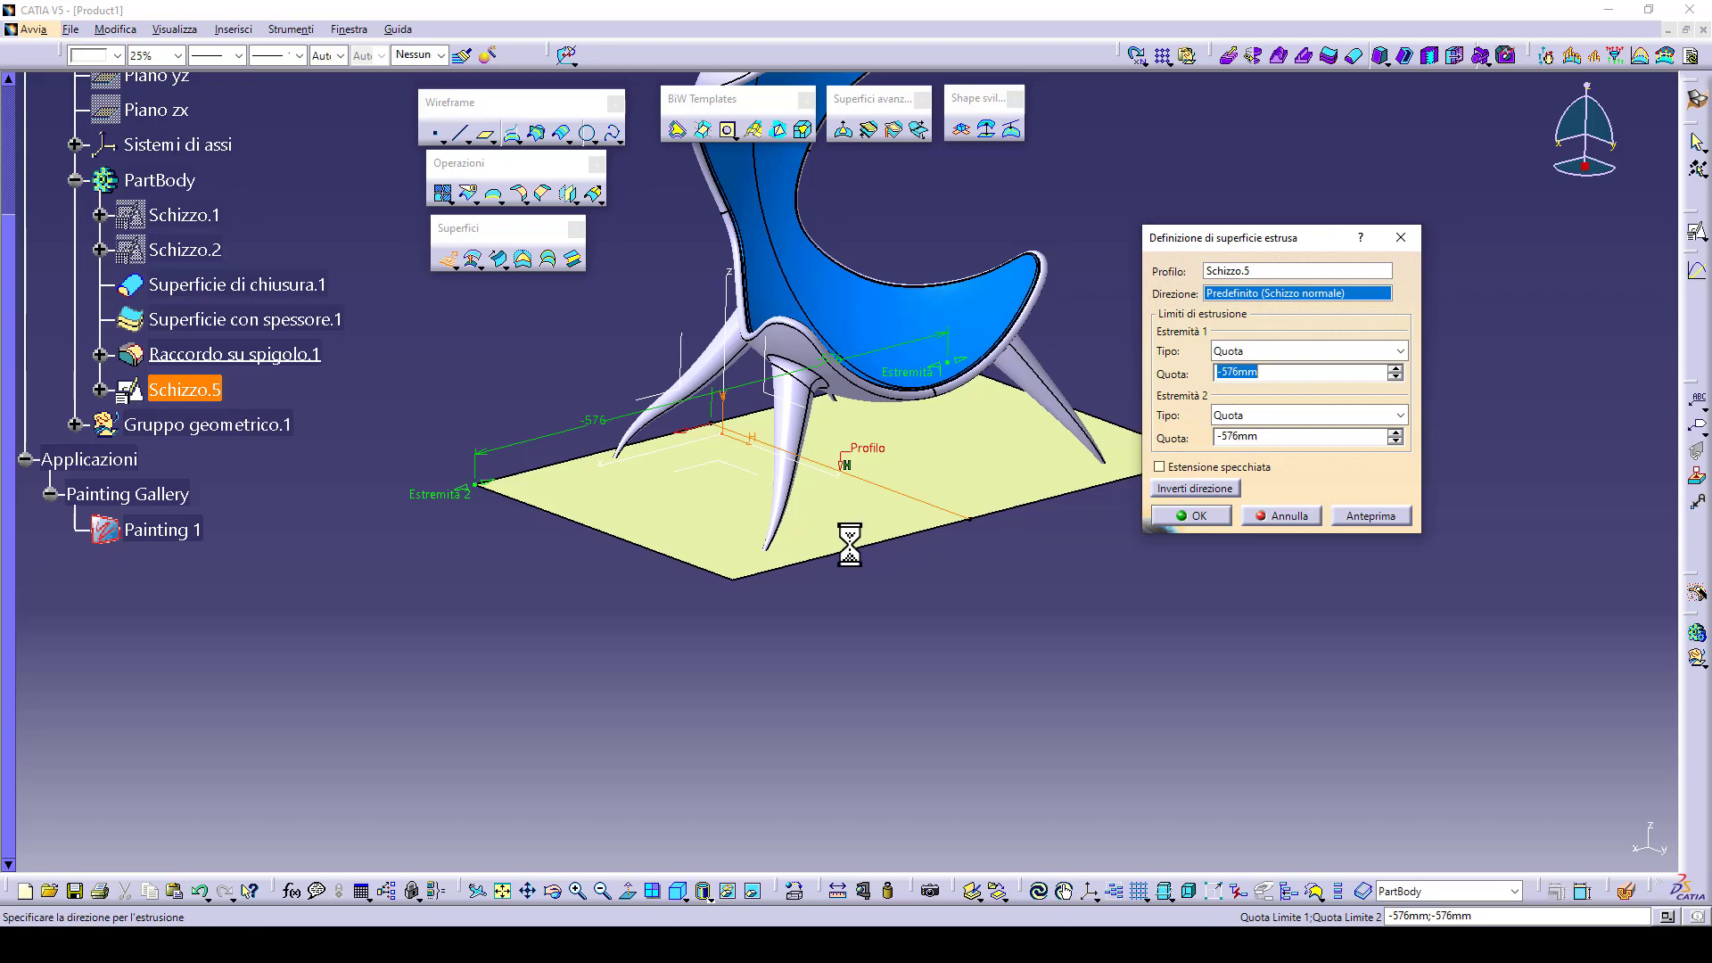
pyautogui.moveTo(856, 560); pyautogui.dragTo(920, 432, button='middle')
pyautogui.click(1188, 516)
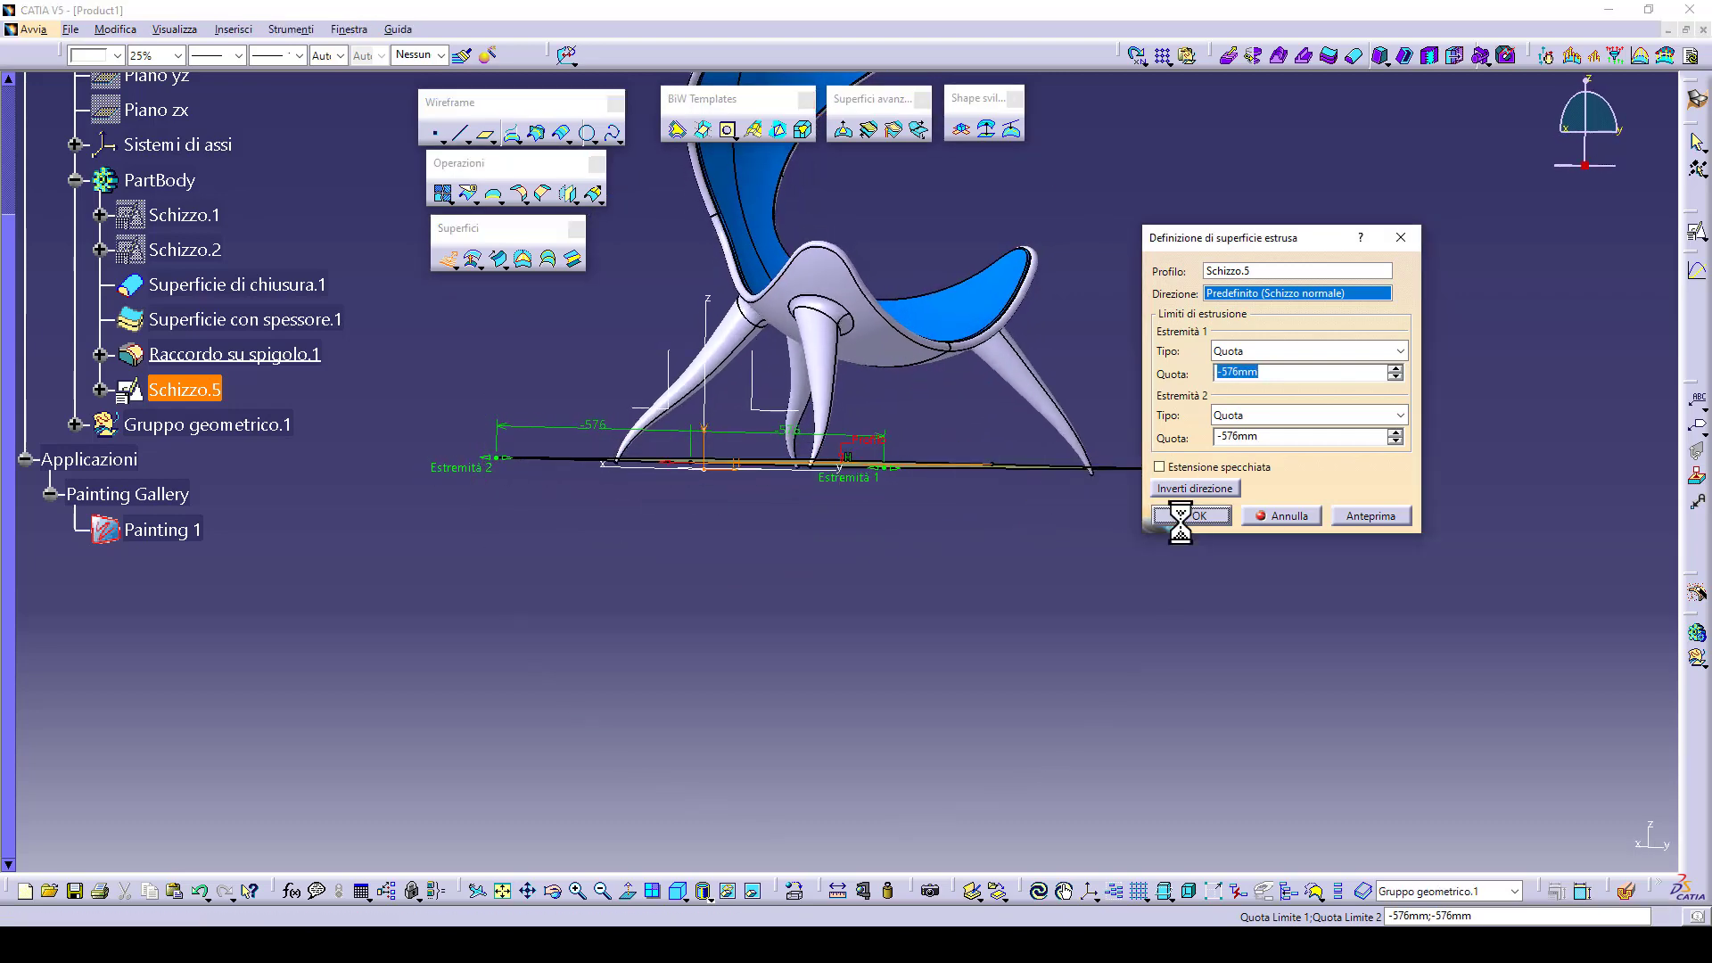
pyautogui.moveTo(1043, 508); pyautogui.dragTo(1037, 567, button='middle')
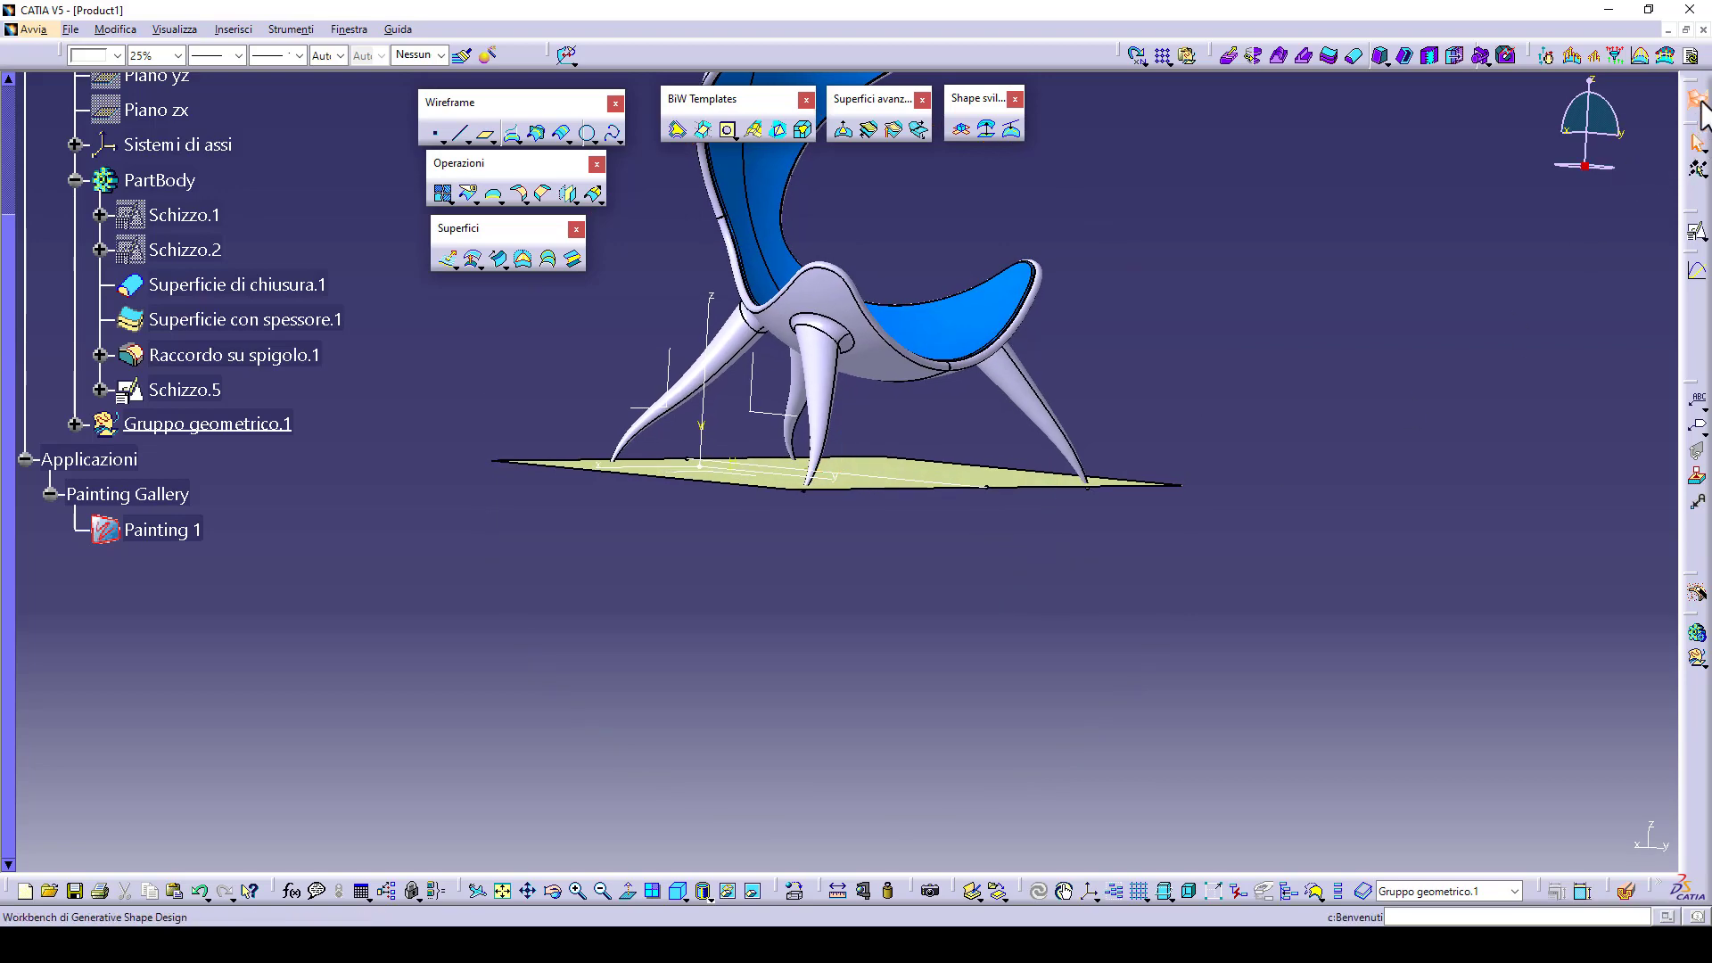
pyautogui.click(1698, 100)
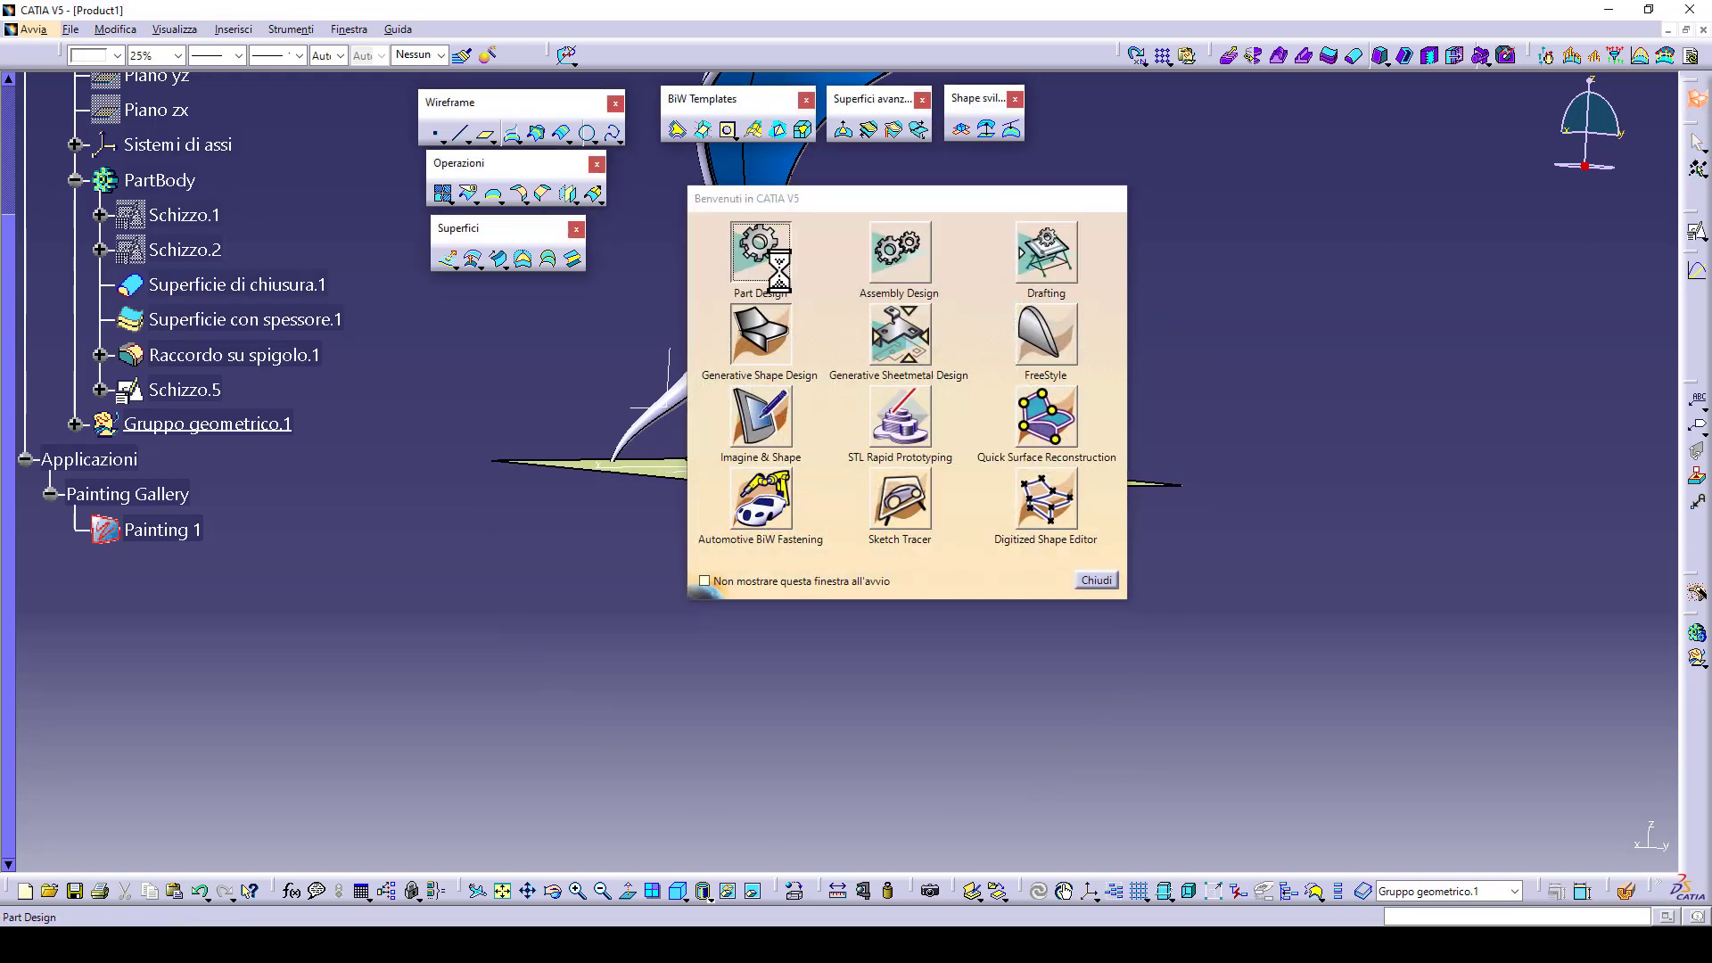
# - In Part Design, split the chair solid with Estrusione.2, creating Taglio.1
pyautogui.click(774, 254)
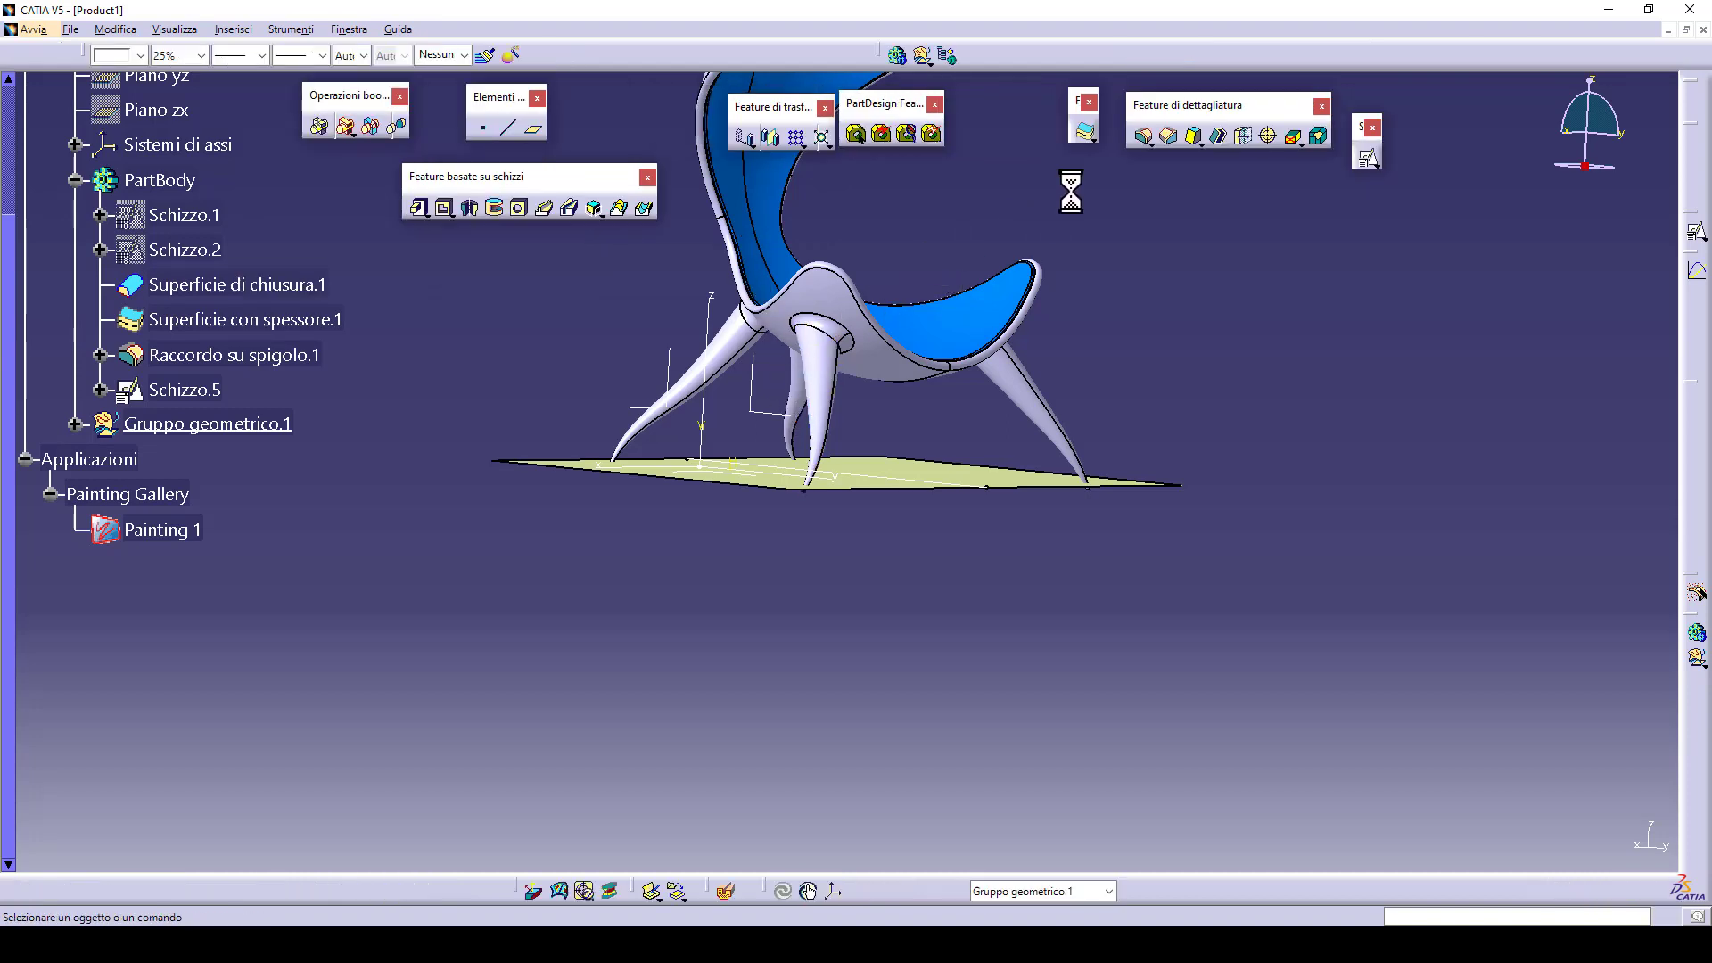
pyautogui.click(1092, 137)
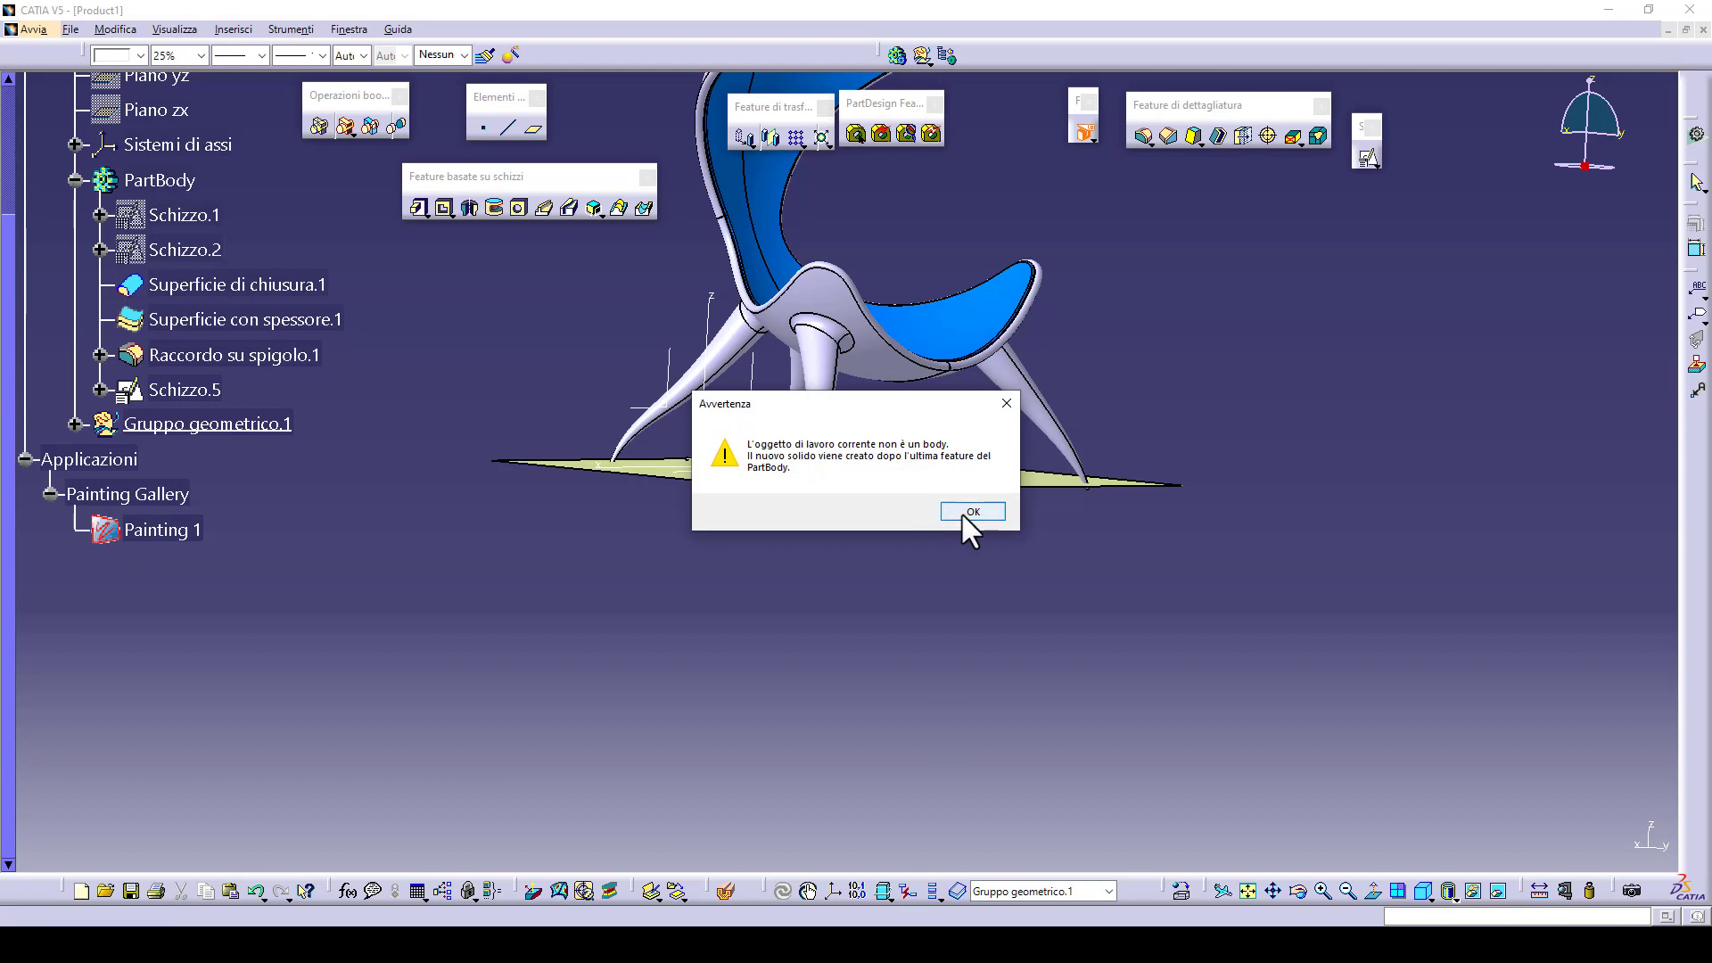
pyautogui.click(963, 512)
pyautogui.click(982, 480)
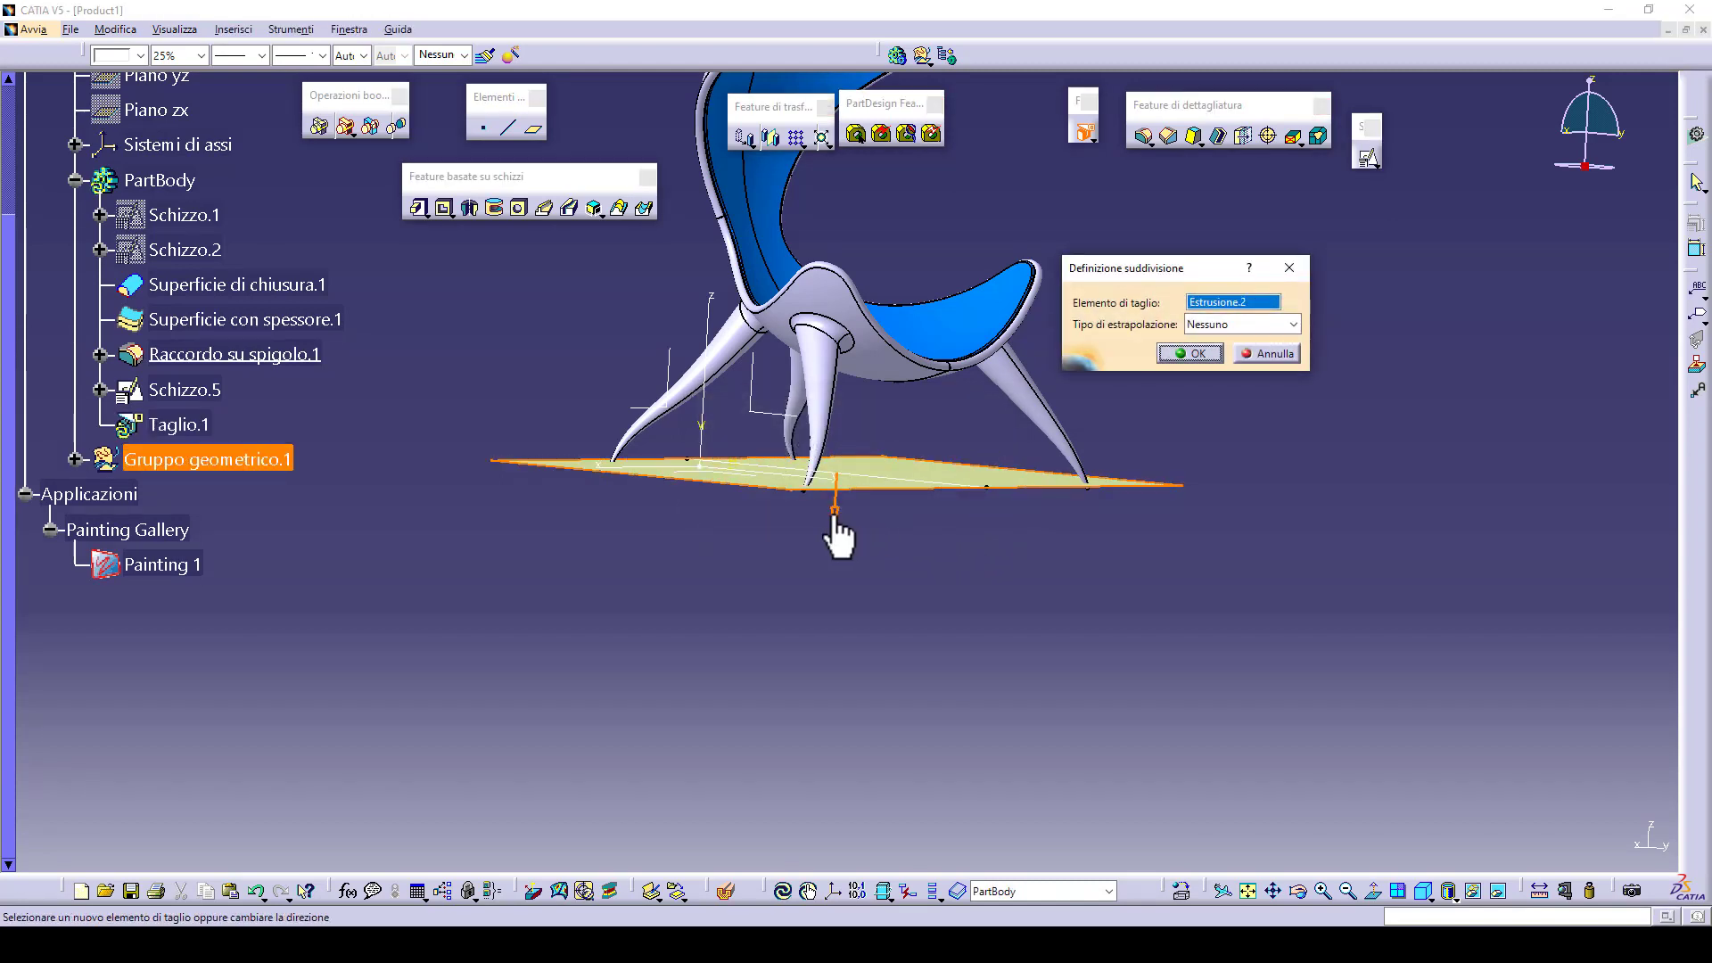
pyautogui.click(1170, 351)
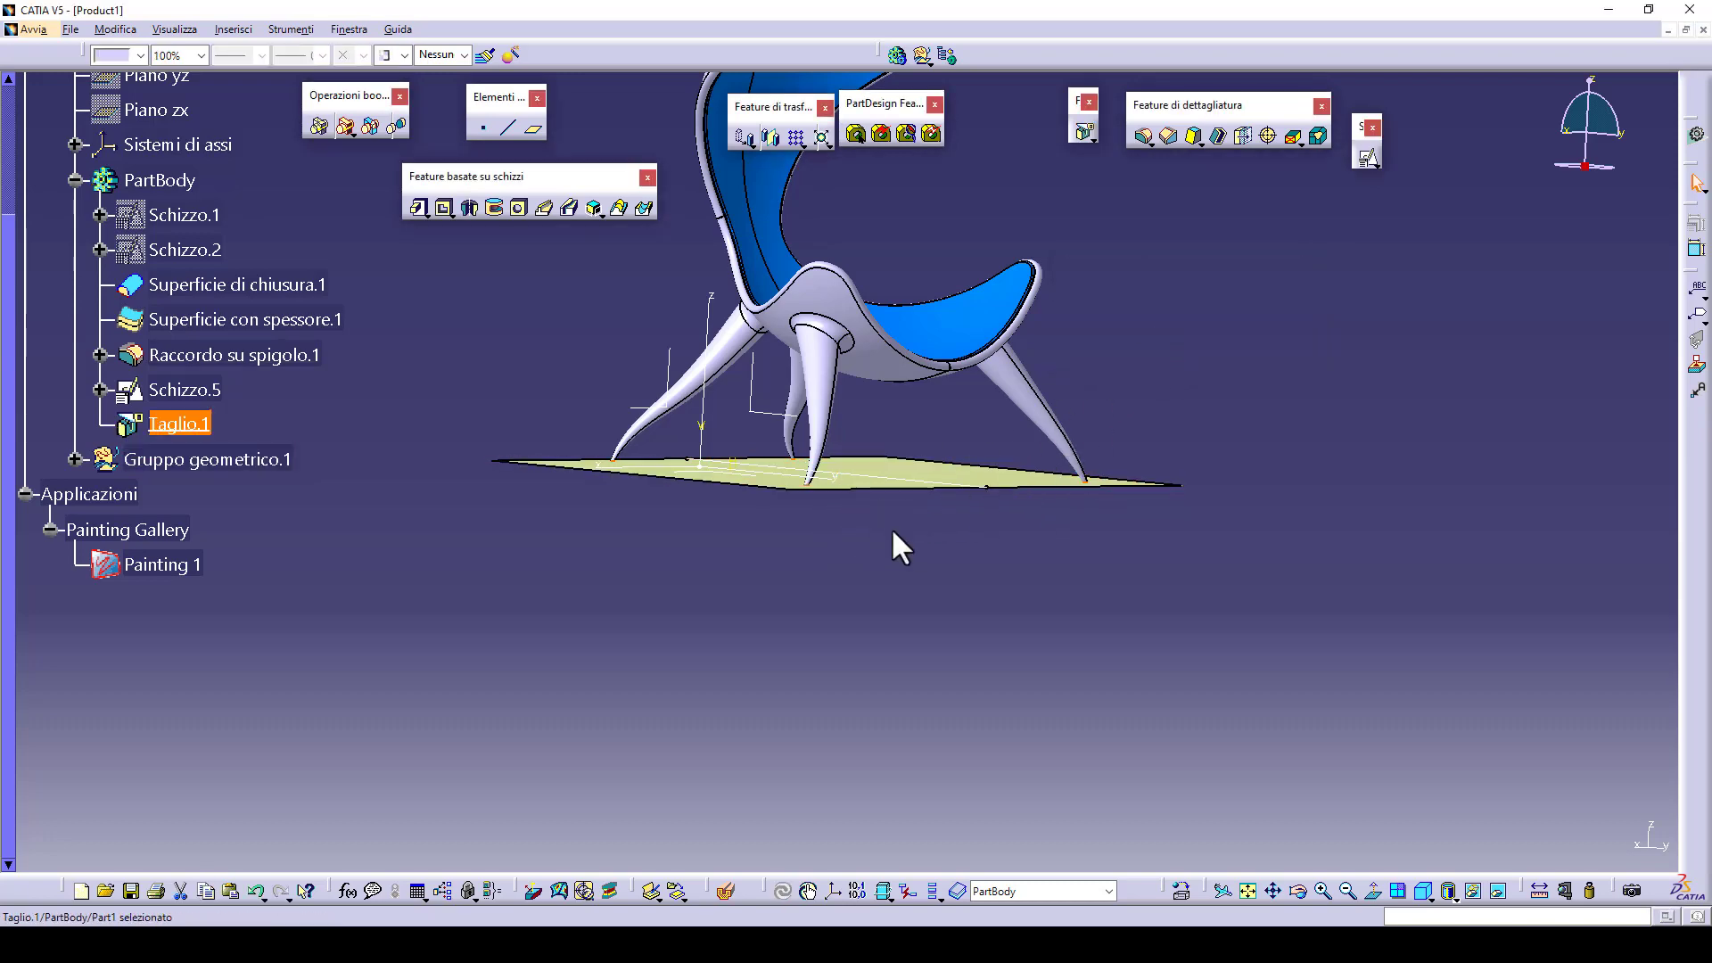
pyautogui.moveTo(894, 533); pyautogui.dragTo(1415, 596, button='middle')
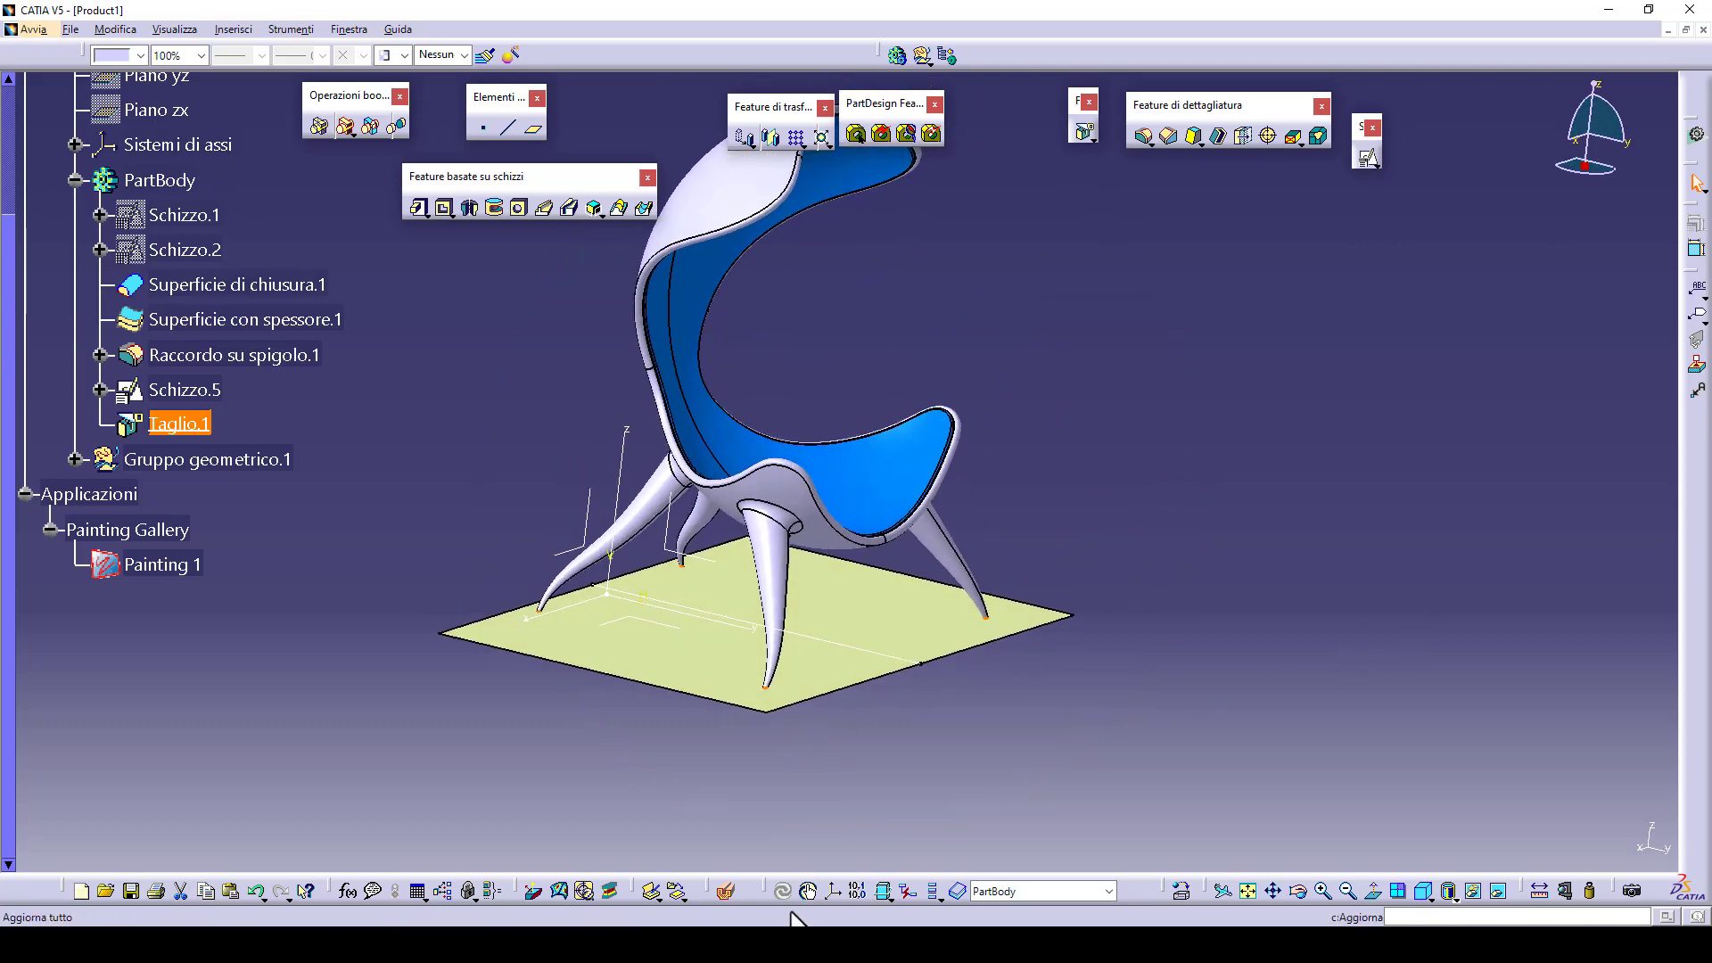
# - Hide the Estrusione.2 ground plane and the Schizzo.5 sketch
pyautogui.click(1426, 890)
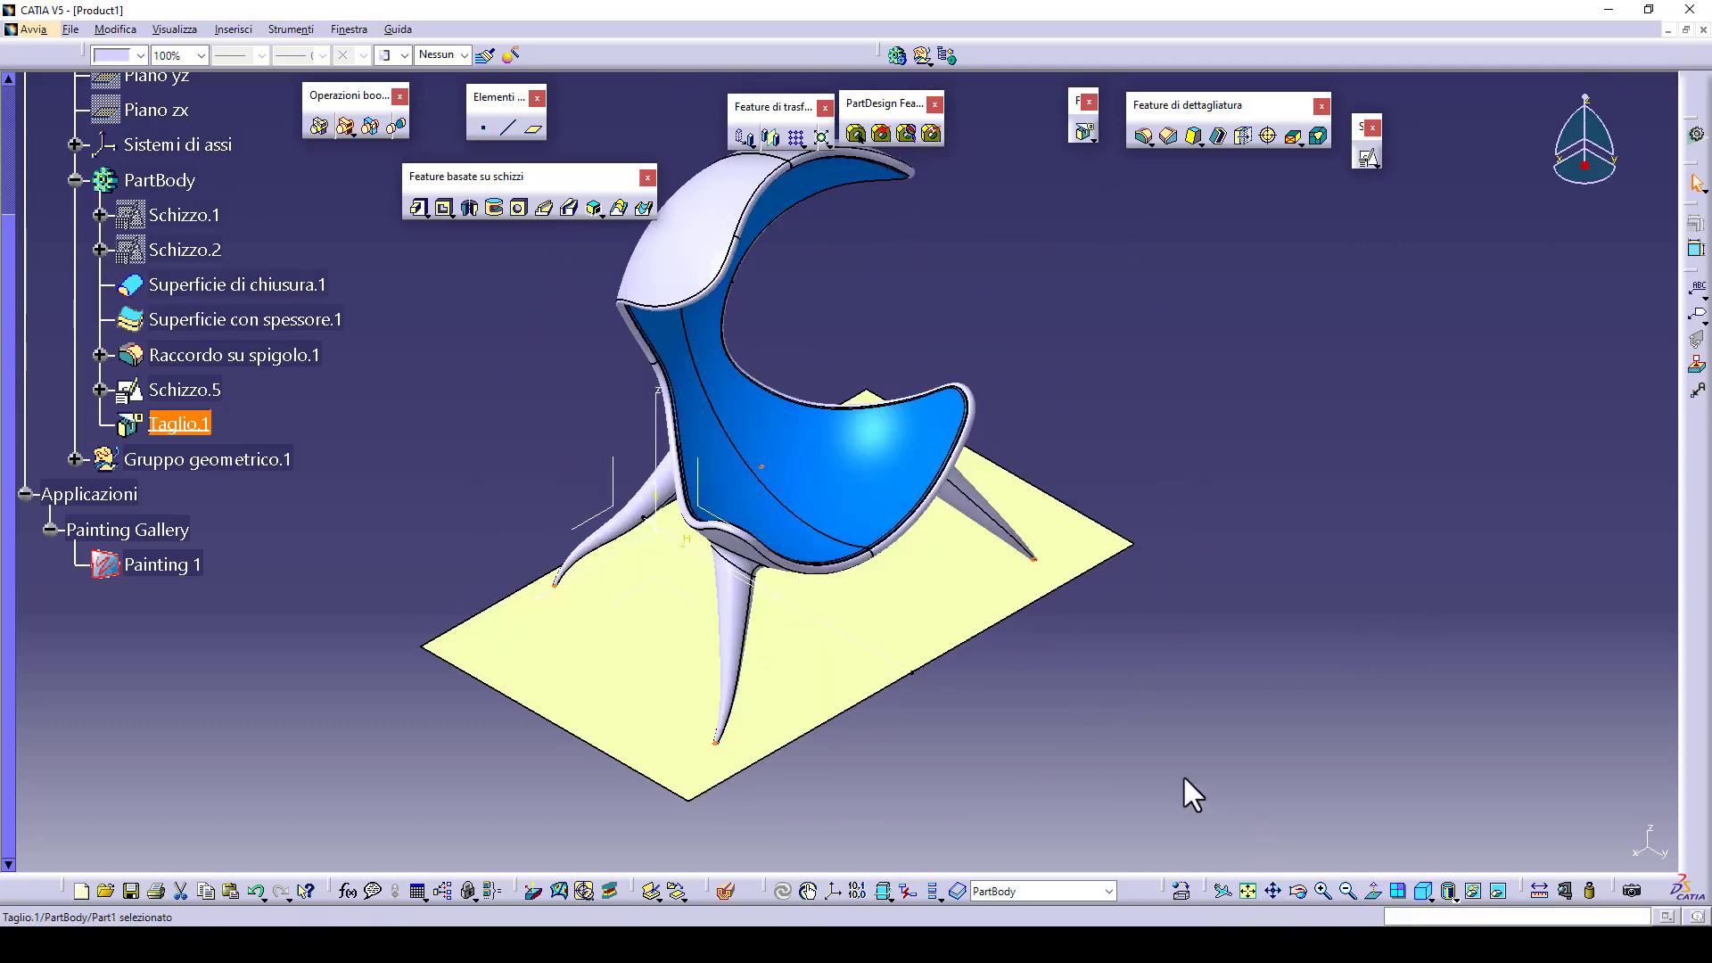
pyautogui.rightClick(997, 682)
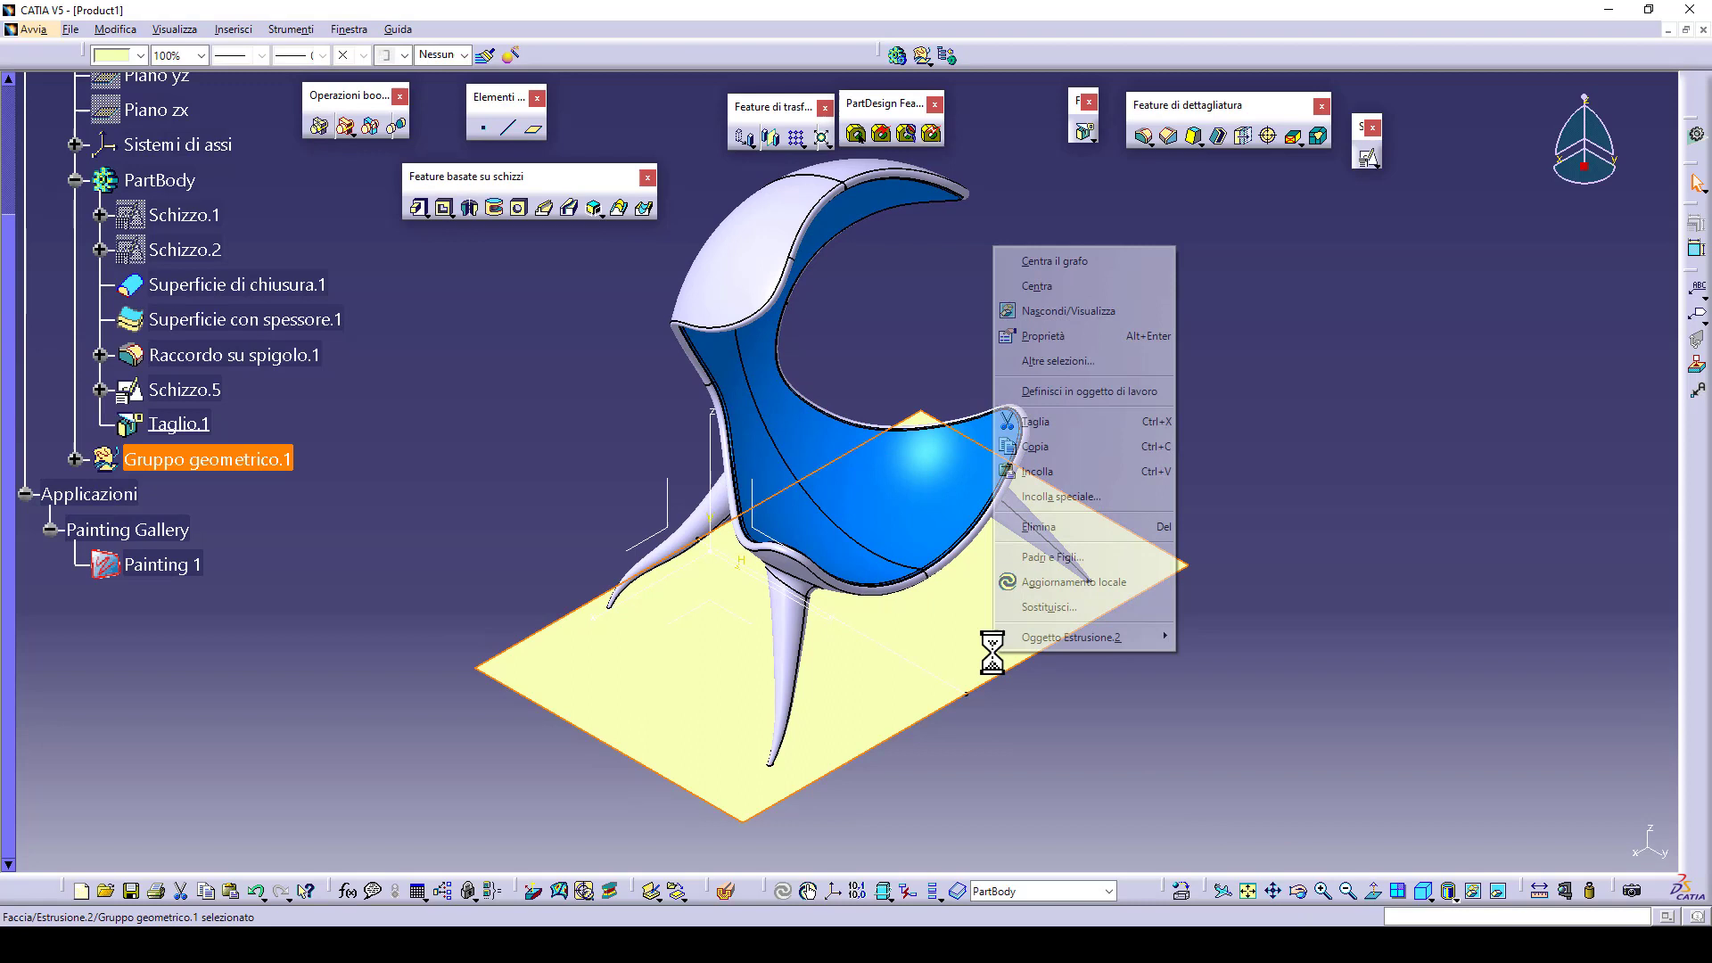
pyautogui.click(1096, 337)
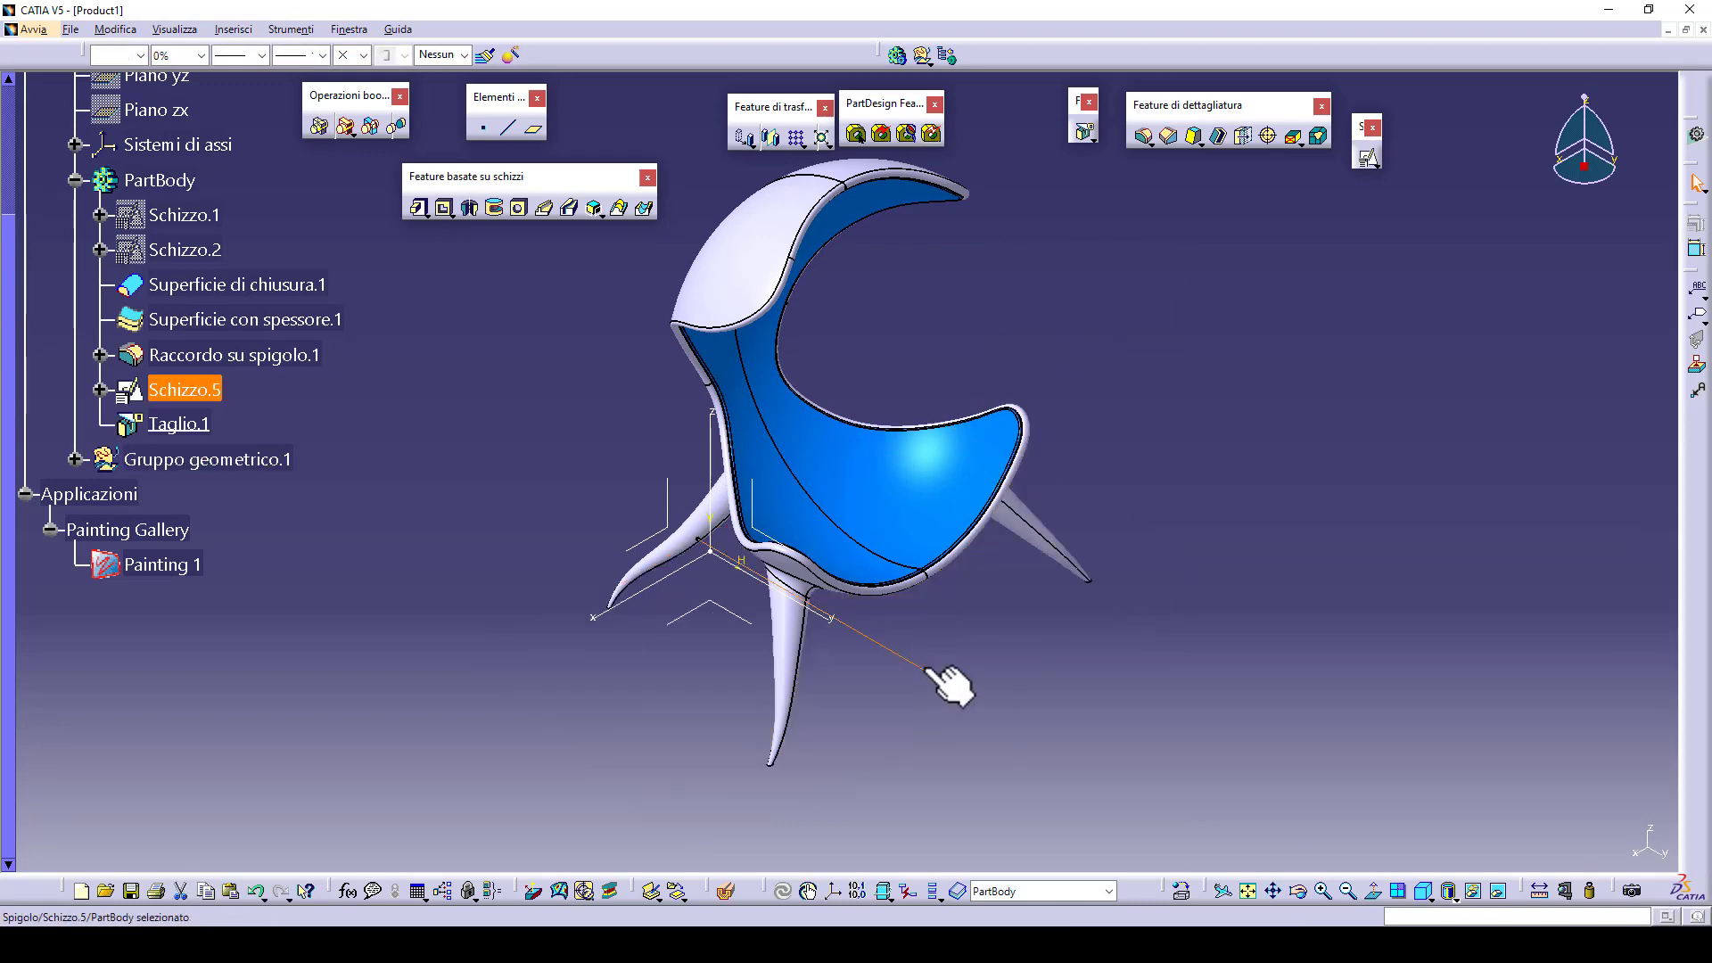
pyautogui.rightClick(923, 676)
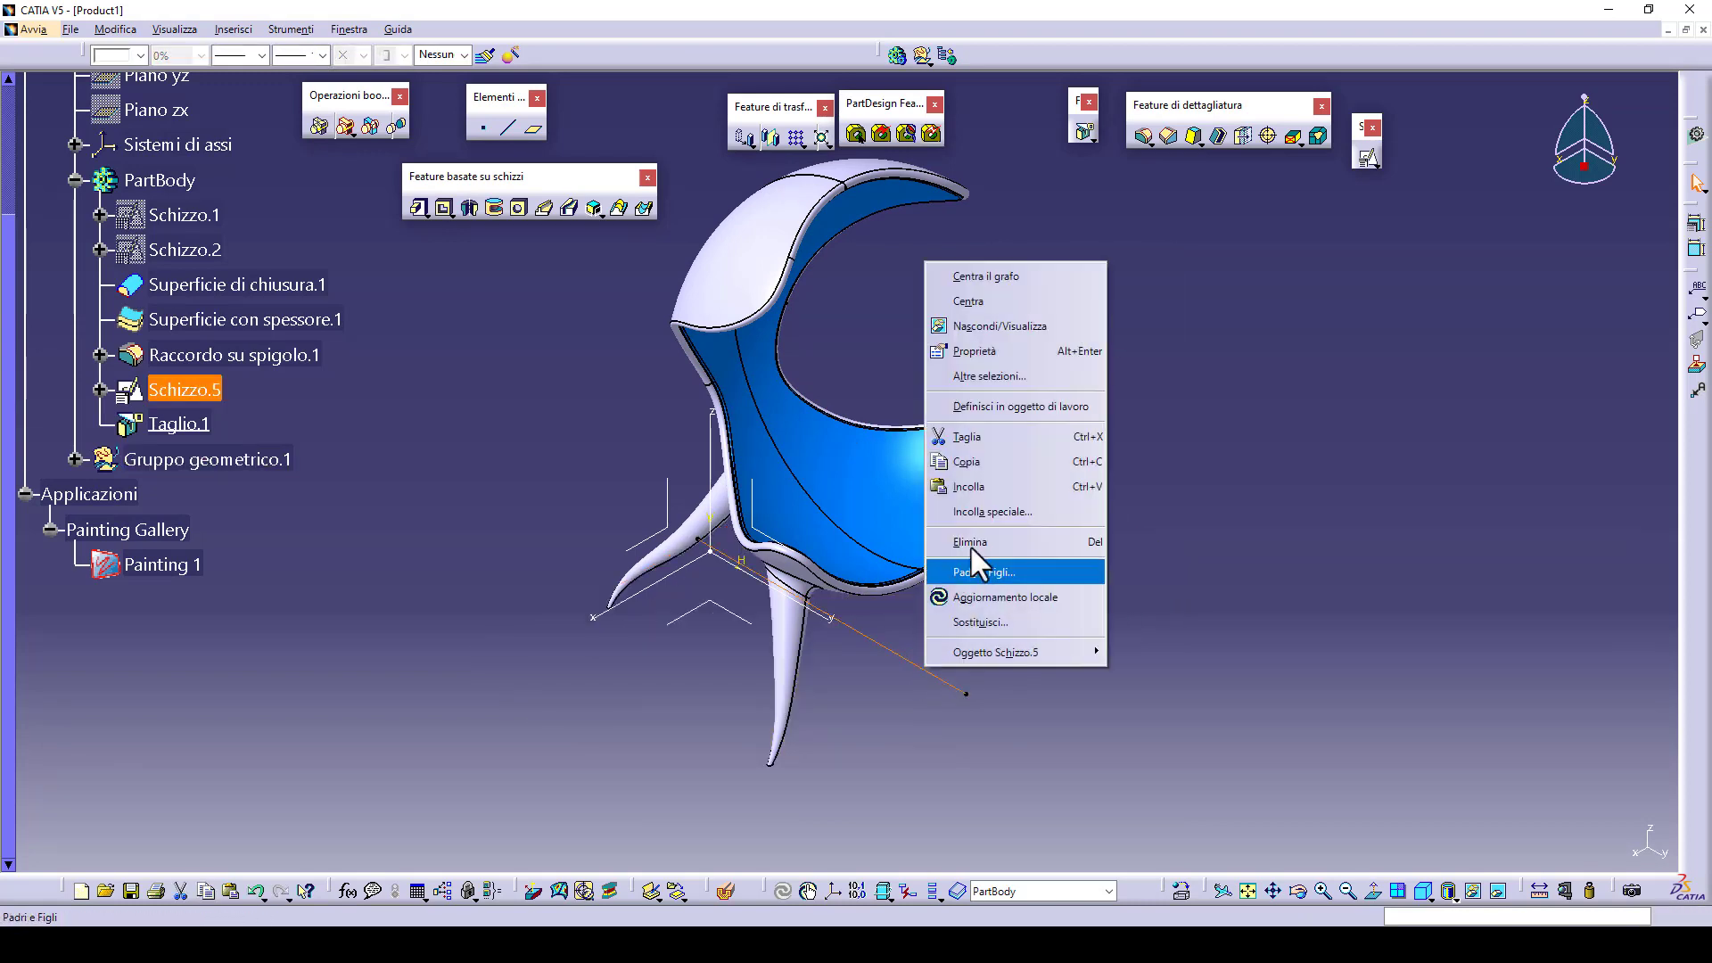
pyautogui.click(1023, 318)
# - Check the finished chair from a standard view, then return to isometric
pyautogui.click(1427, 896)
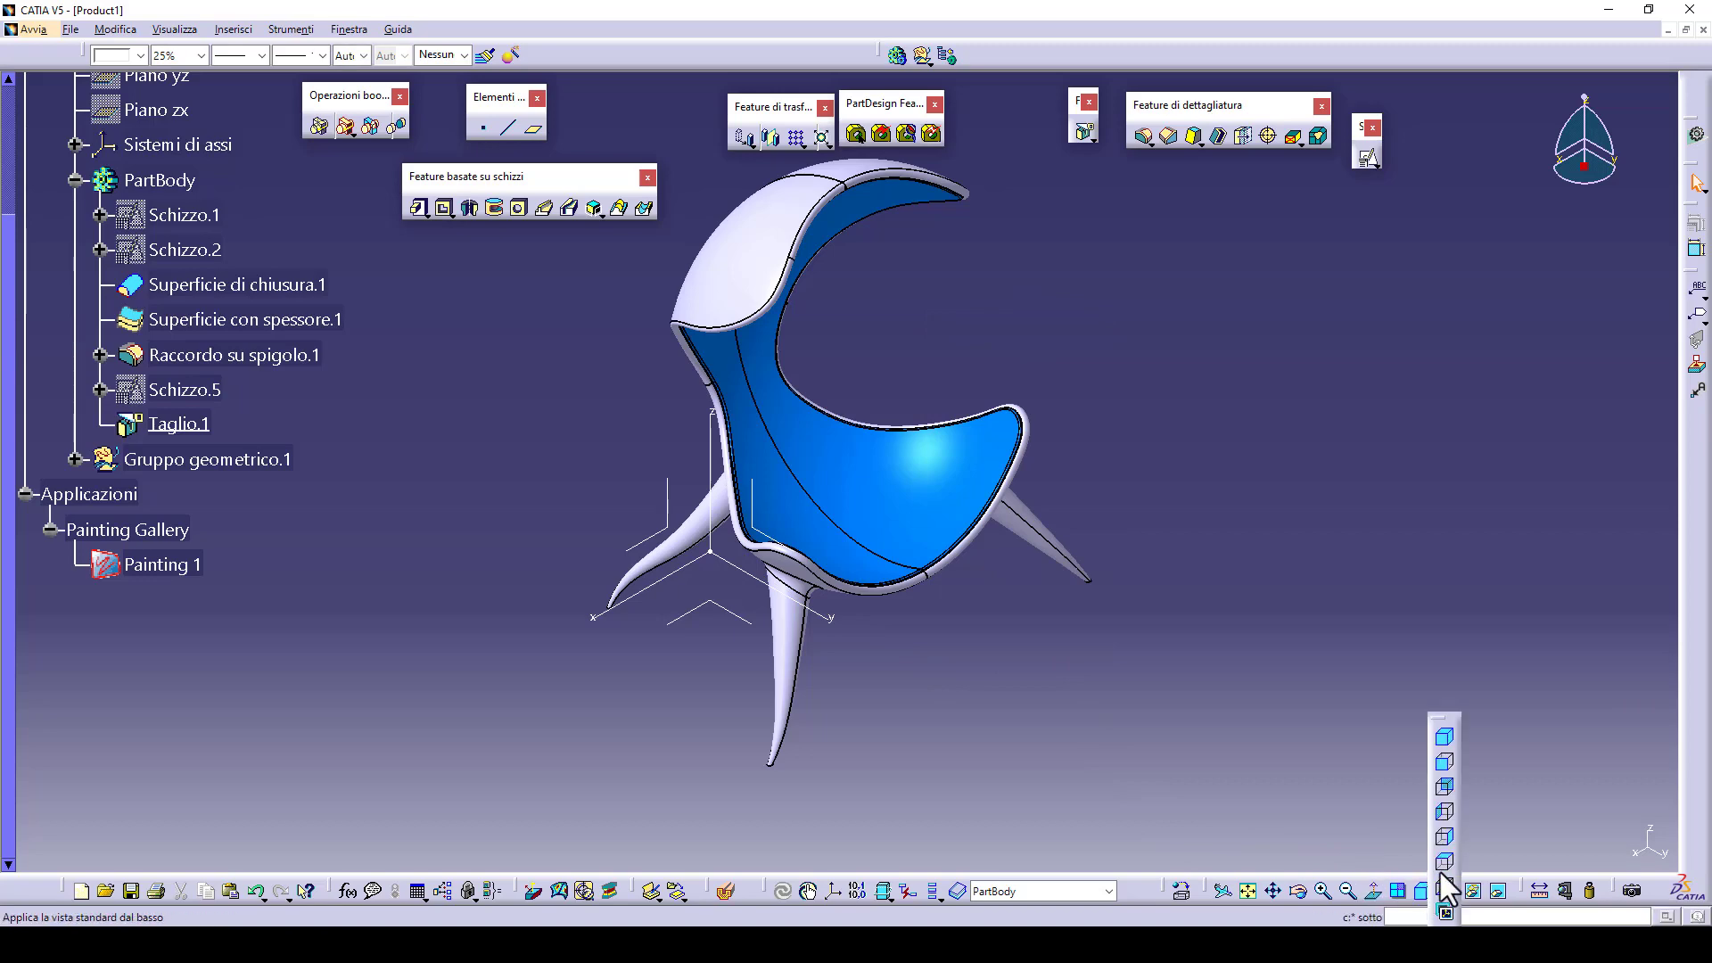
pyautogui.click(1443, 763)
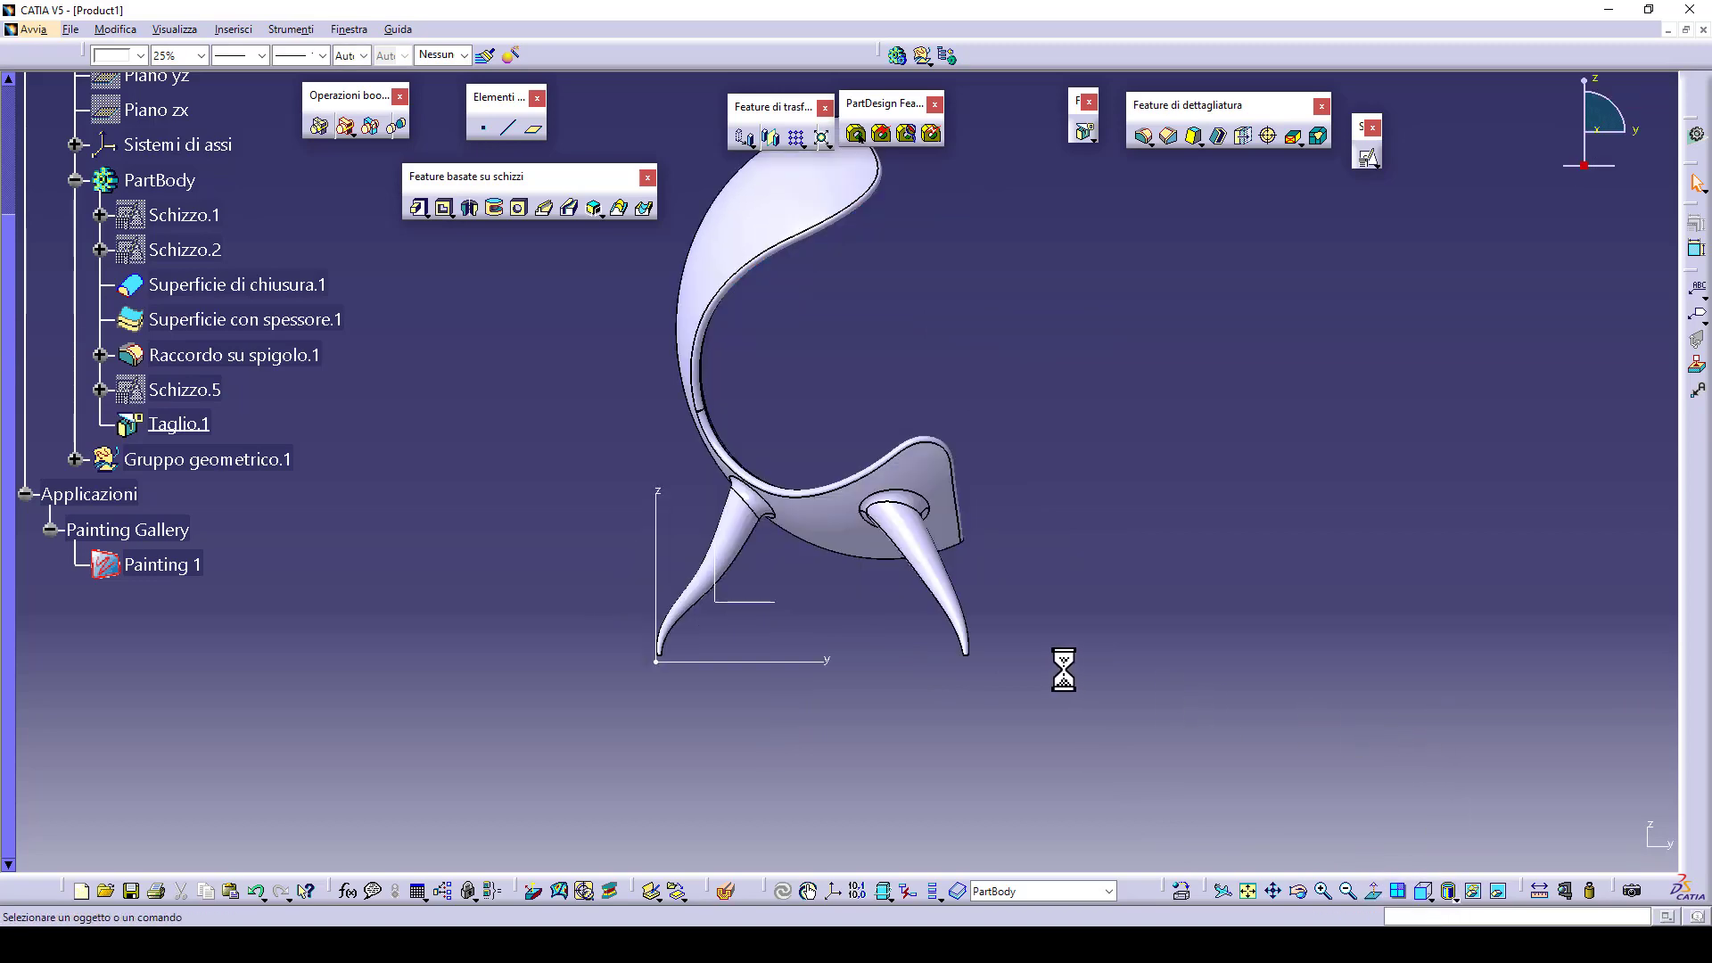
pyautogui.moveTo(1062, 726); pyautogui.dragTo(811, 680, button='middle')
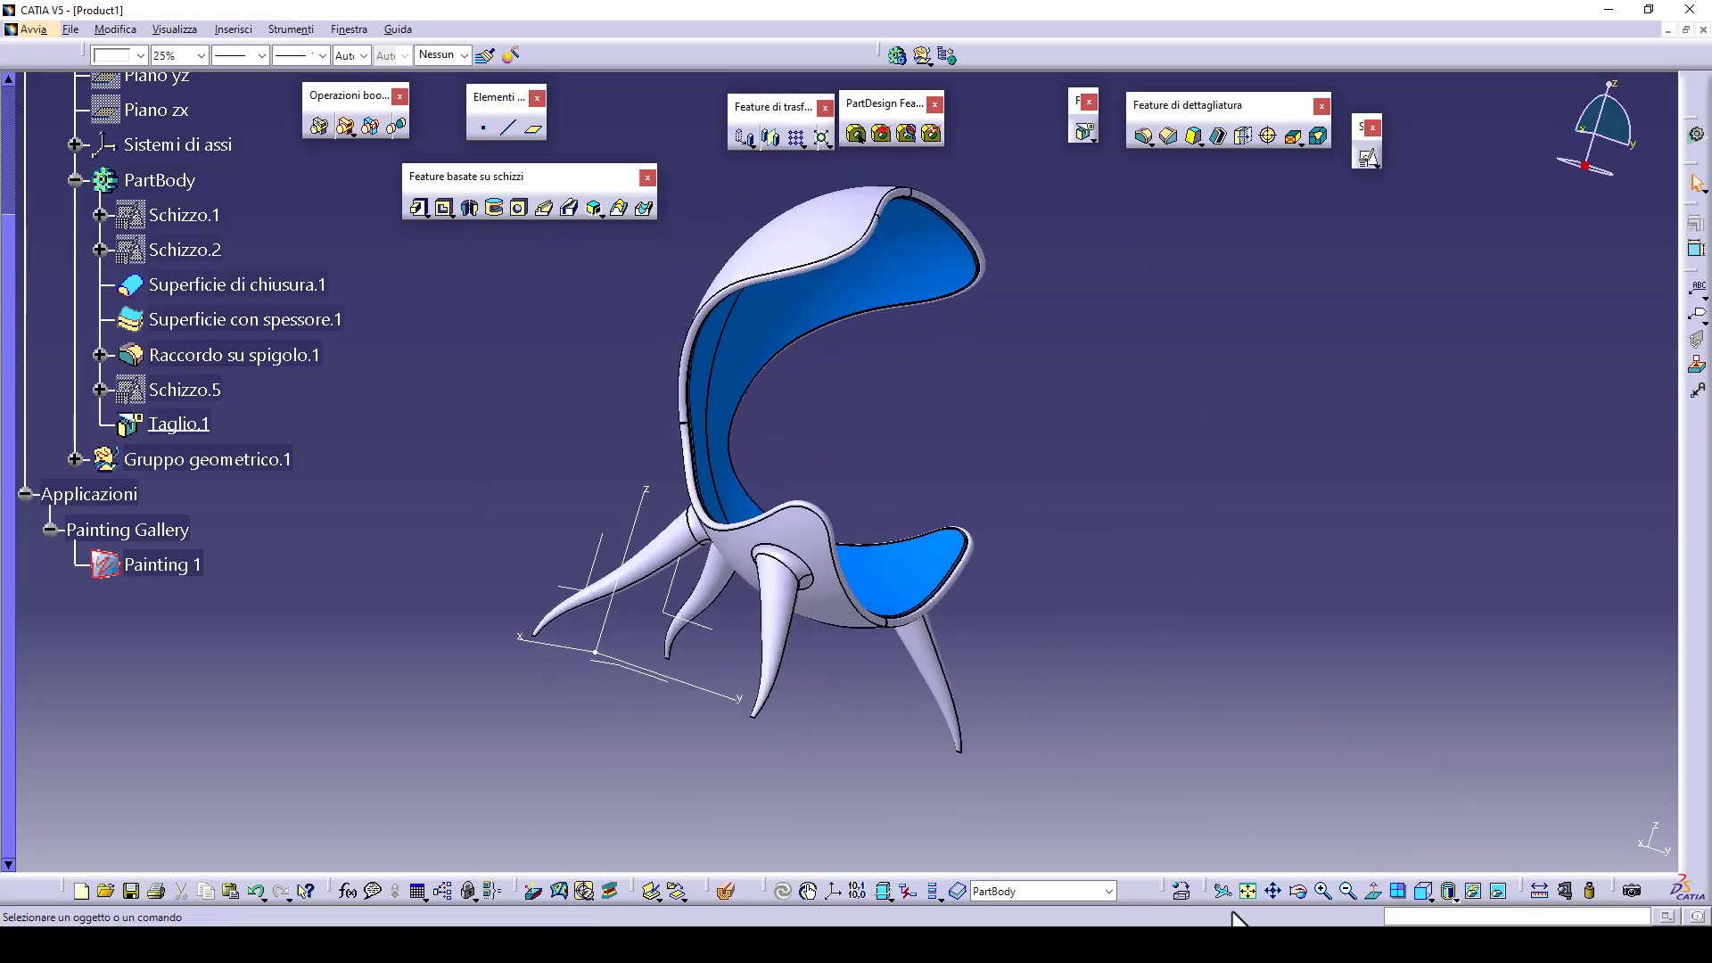
pyautogui.click(1427, 891)
pyautogui.click(1444, 736)
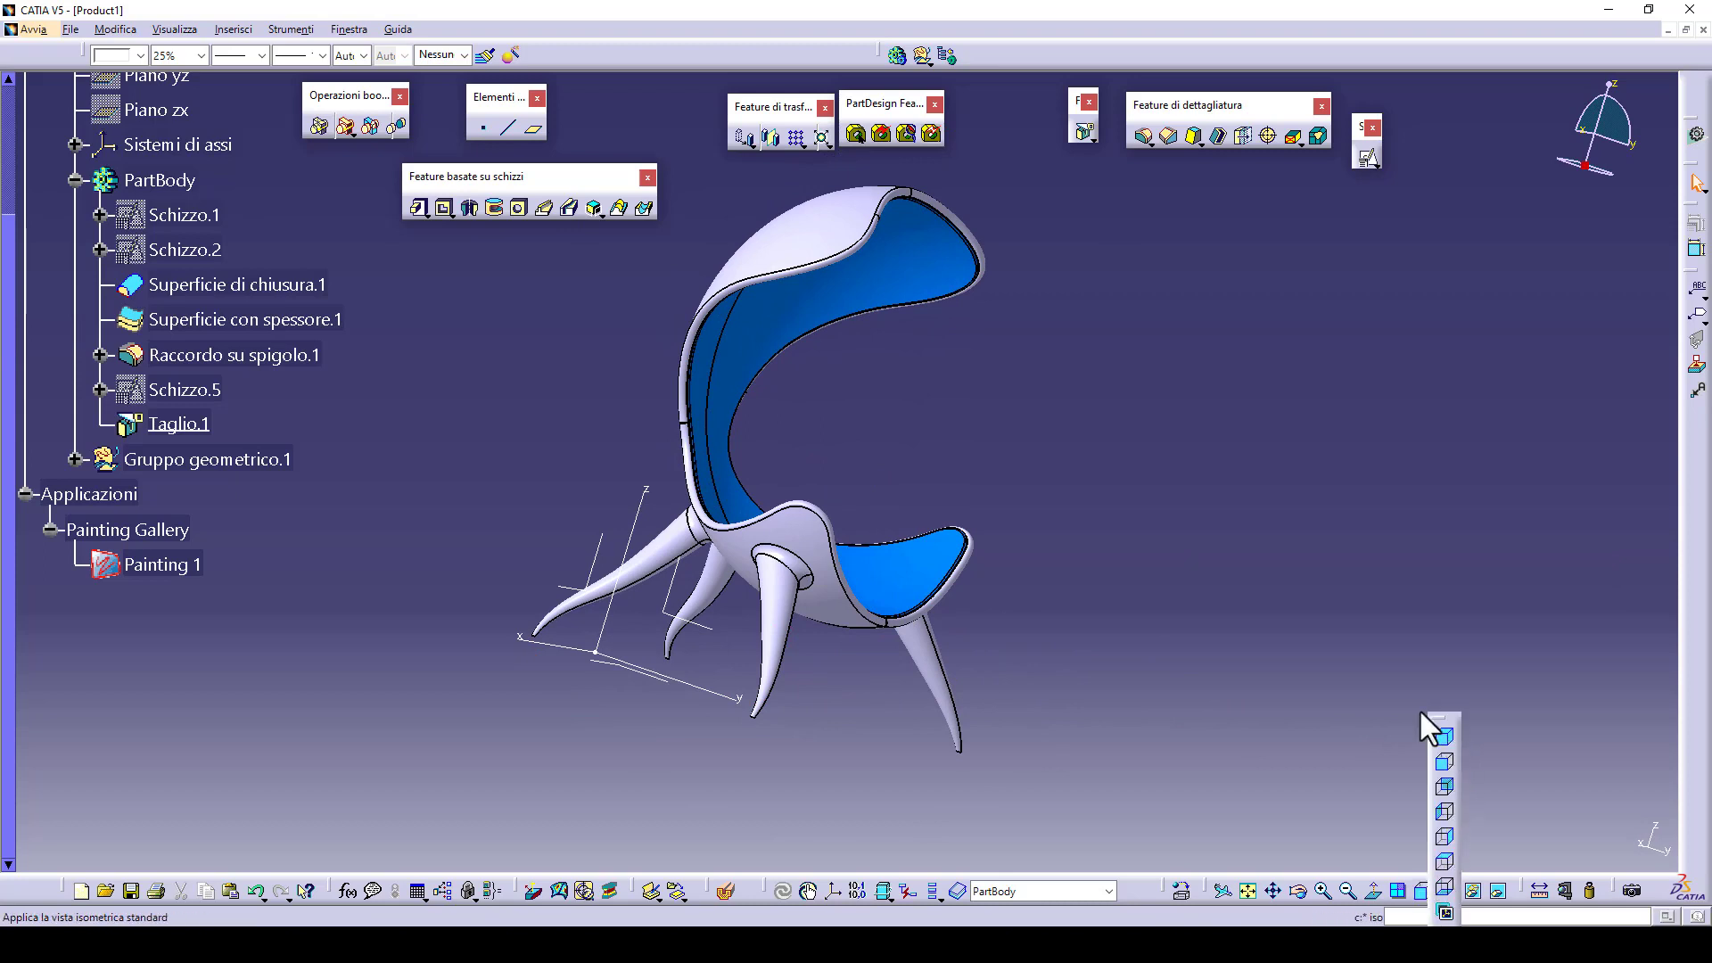